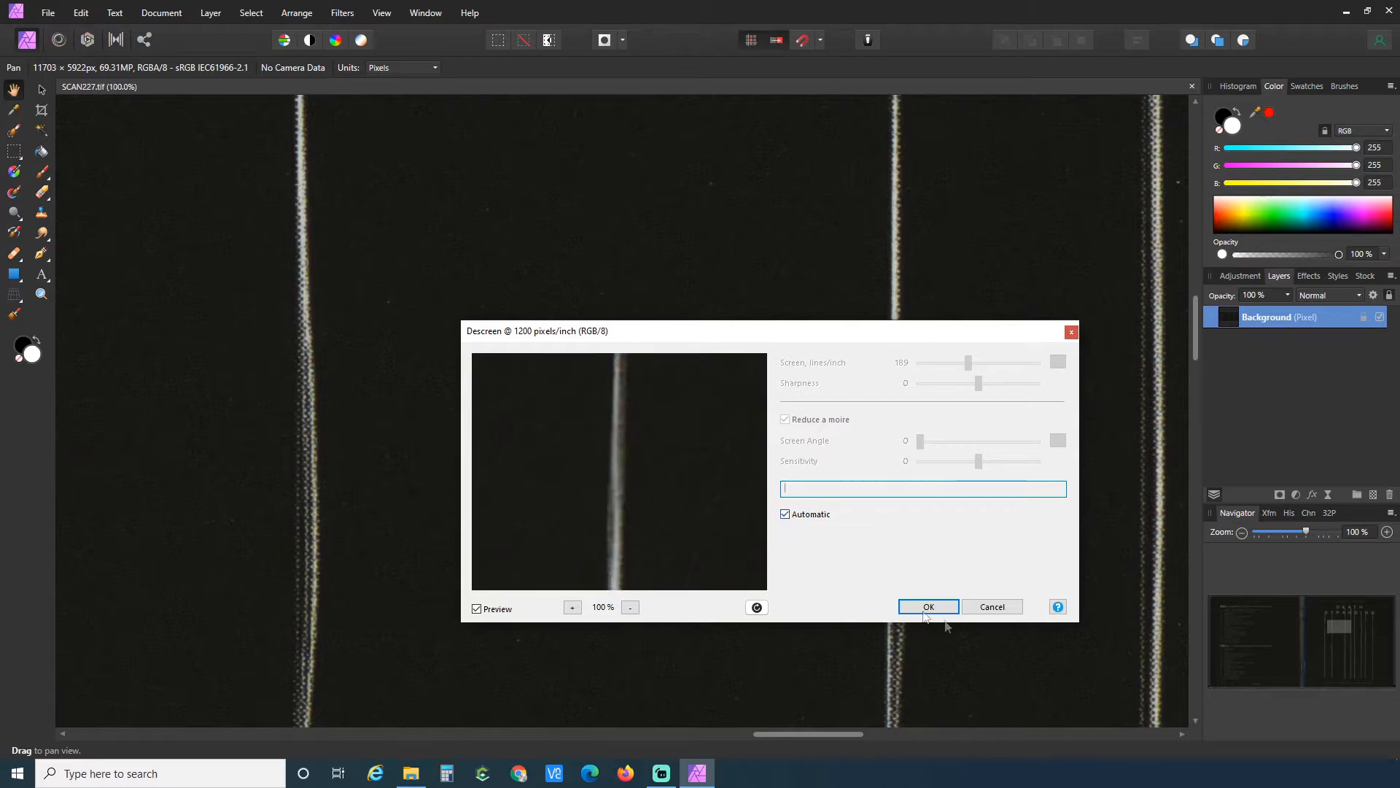
Apply the Descreen filter to the booklet scan with automatic settings.
left_click(928, 606)
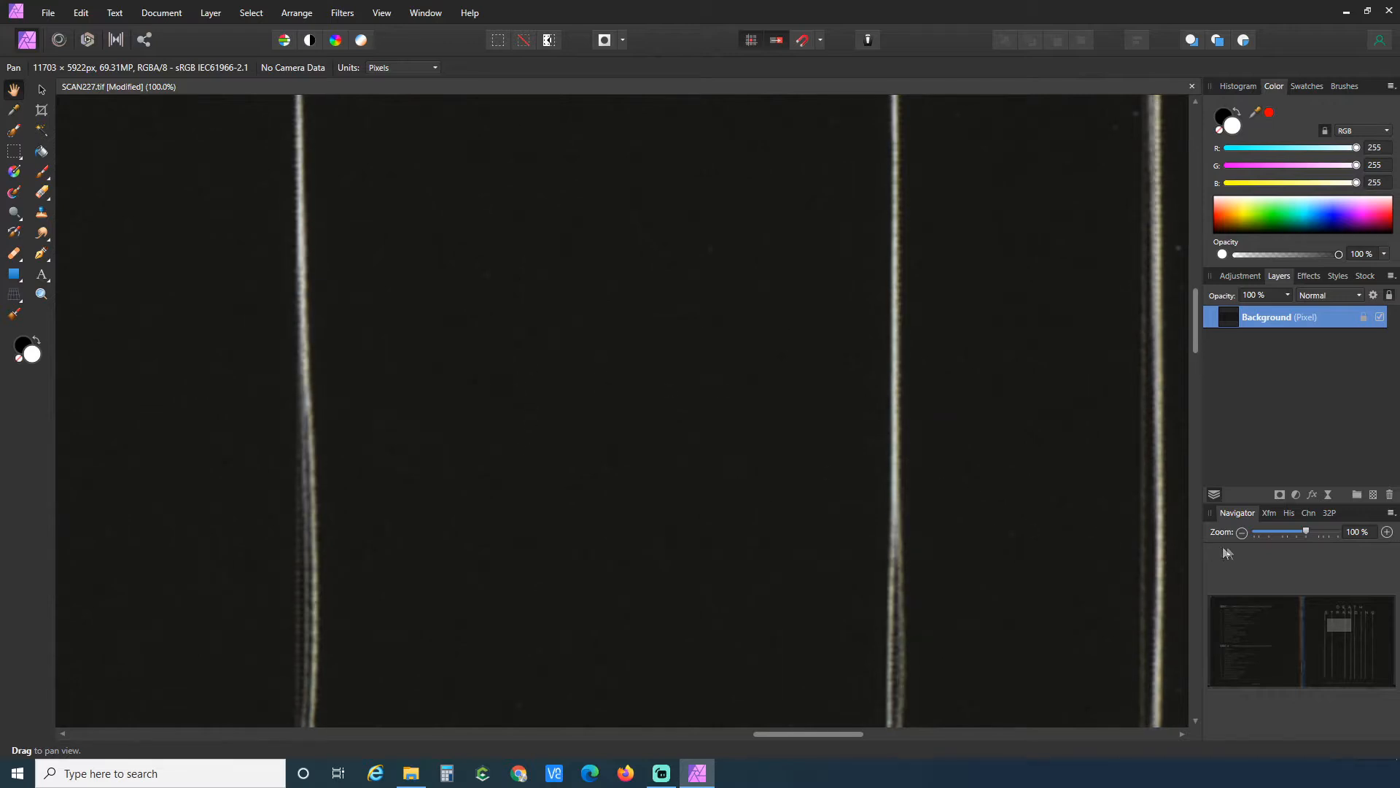
left_click(1241, 533)
left_click(1242, 532)
left_click(1241, 532)
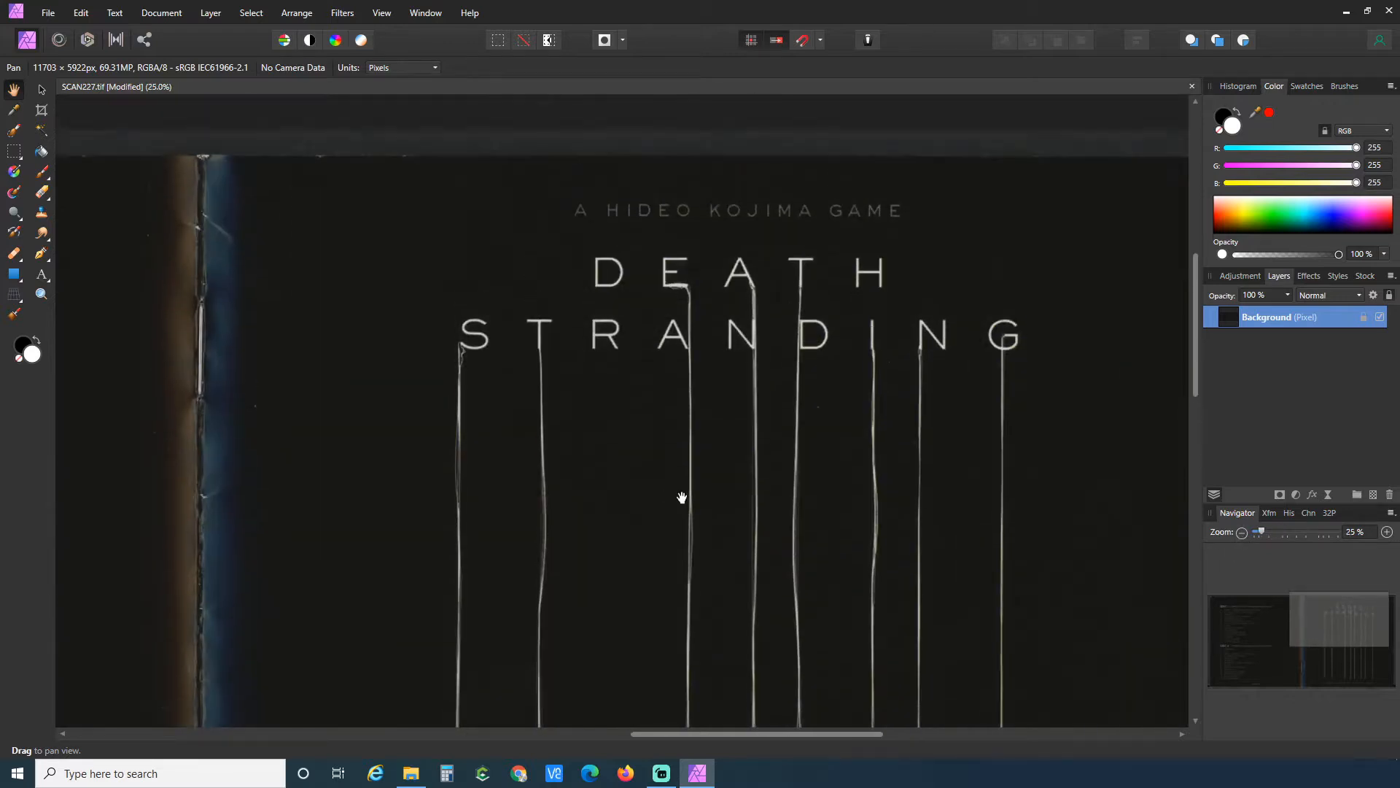
Examine the descreened Disc 1 track list, spine and DEATH STRANDING title for print quality and dust specks.
left_click_drag(803, 733, 516, 738)
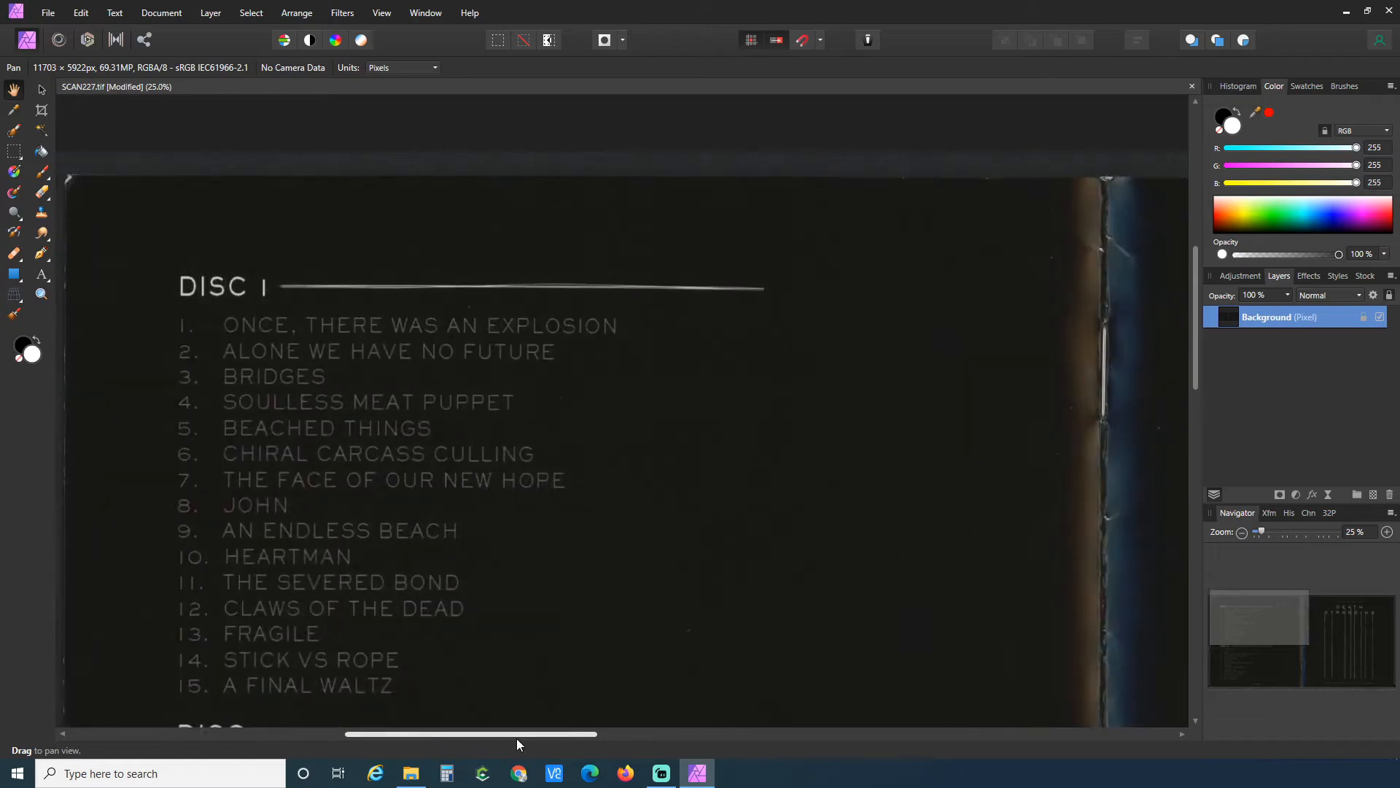
scroll(416, 603, "down", 1)
scroll(491, 613, "up", 2)
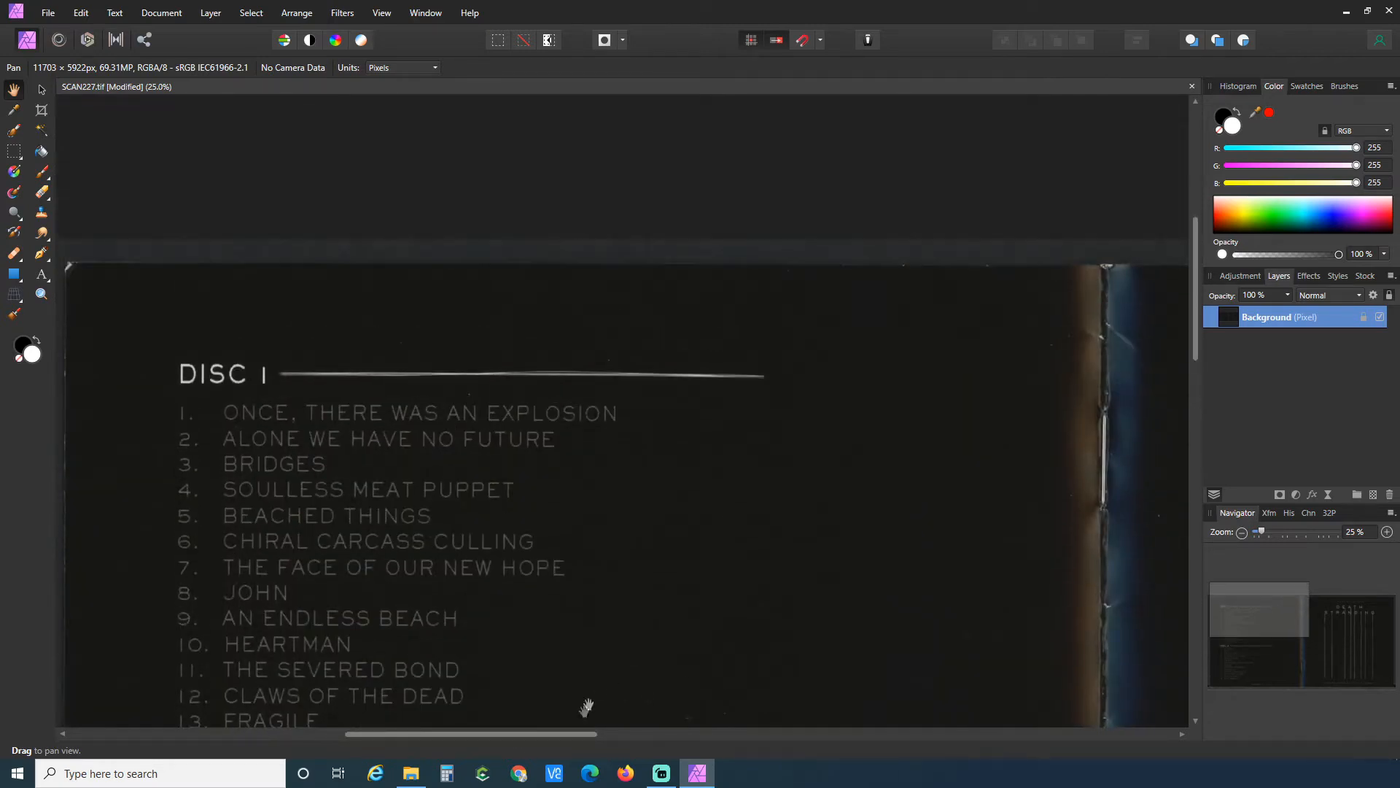
left_click_drag(570, 736, 847, 765)
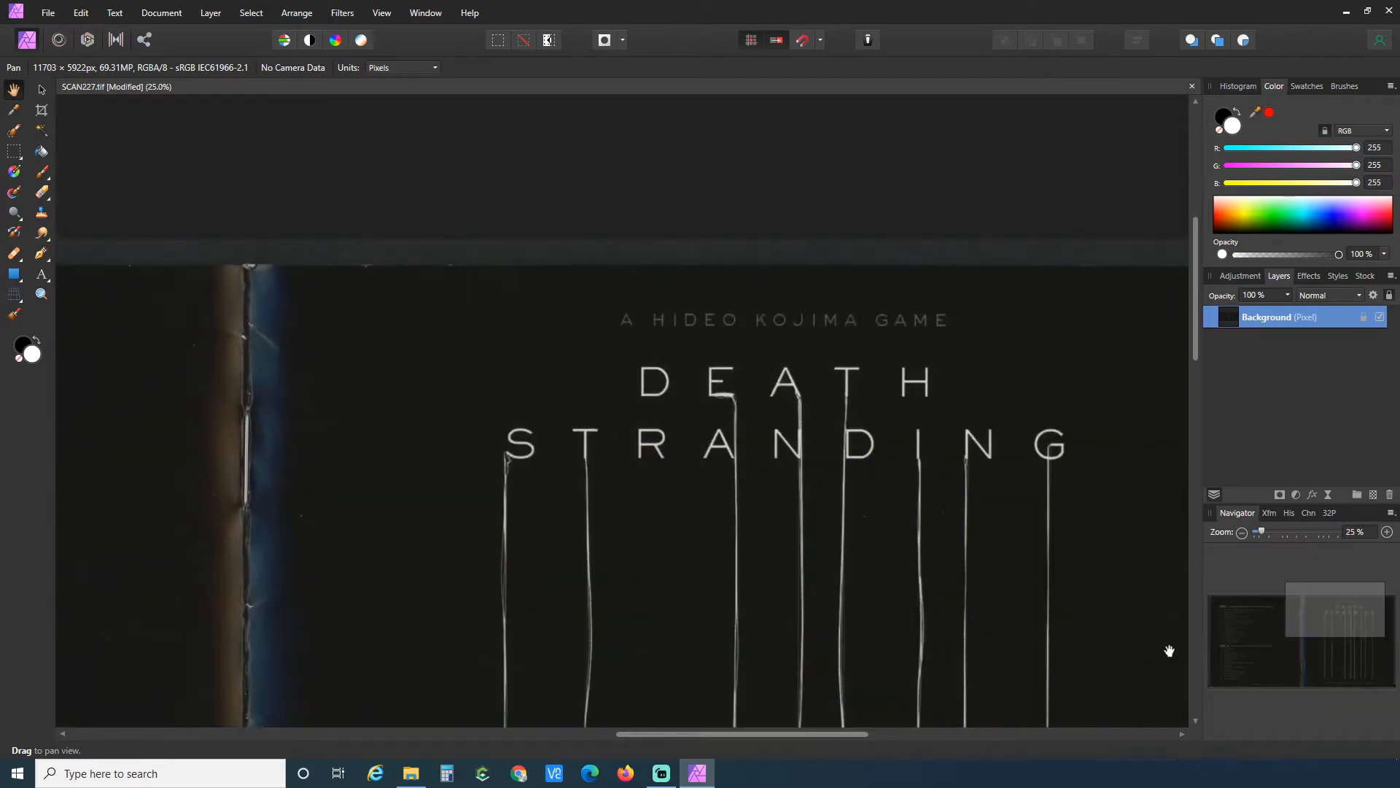
left_click(1242, 534)
scroll(722, 492, "down", 1)
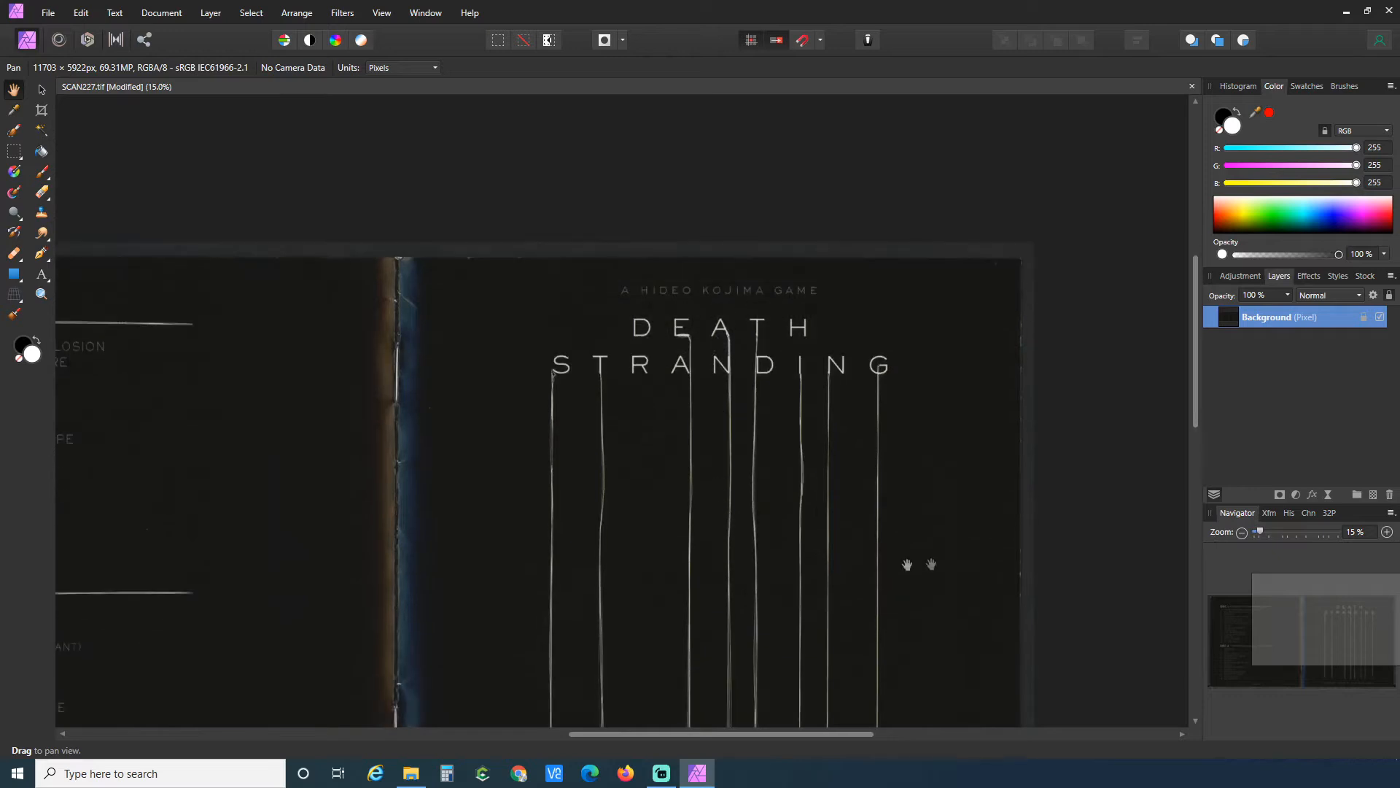
scroll(931, 563, "up", 1)
left_click(1387, 532)
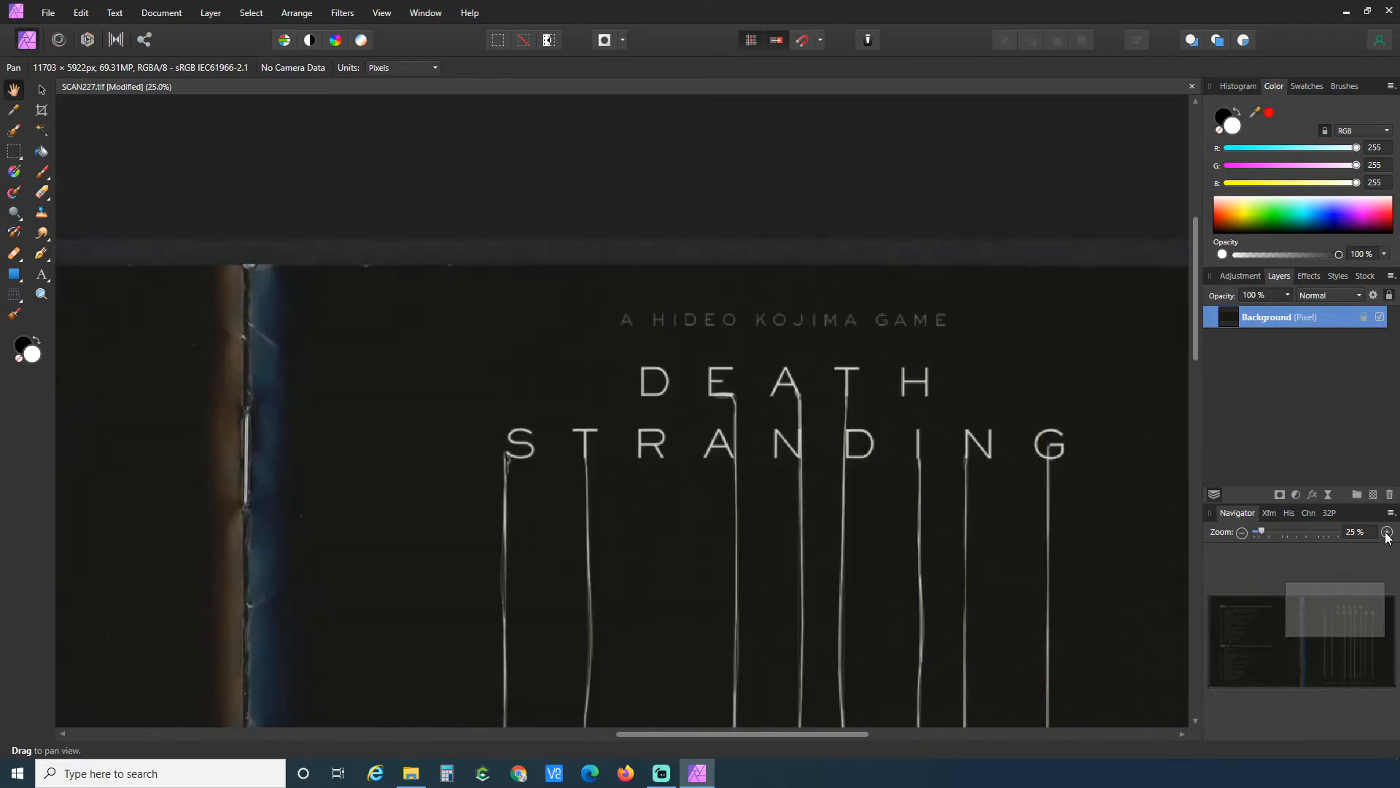
left_click(1387, 532)
scroll(892, 503, "up", 4)
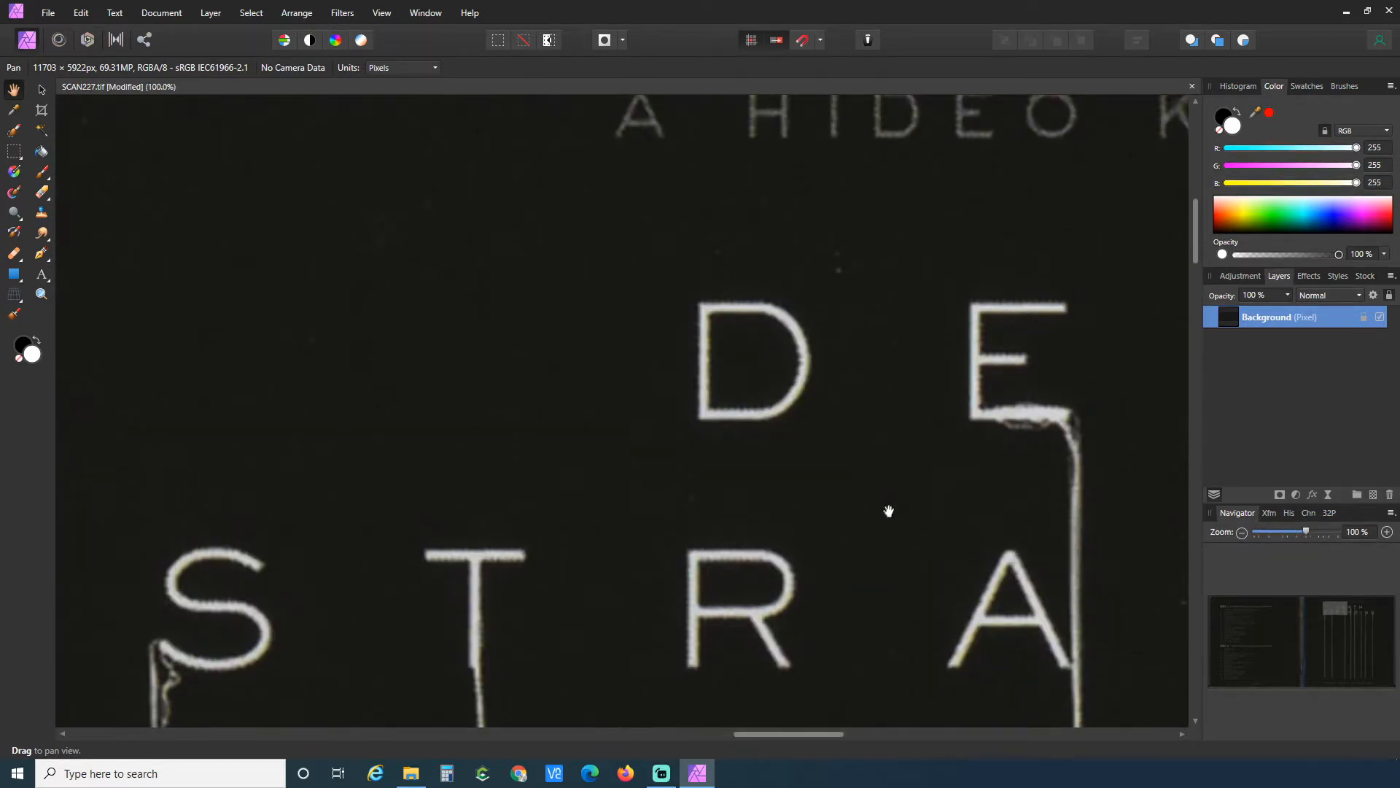
scroll(892, 518, "up", 2)
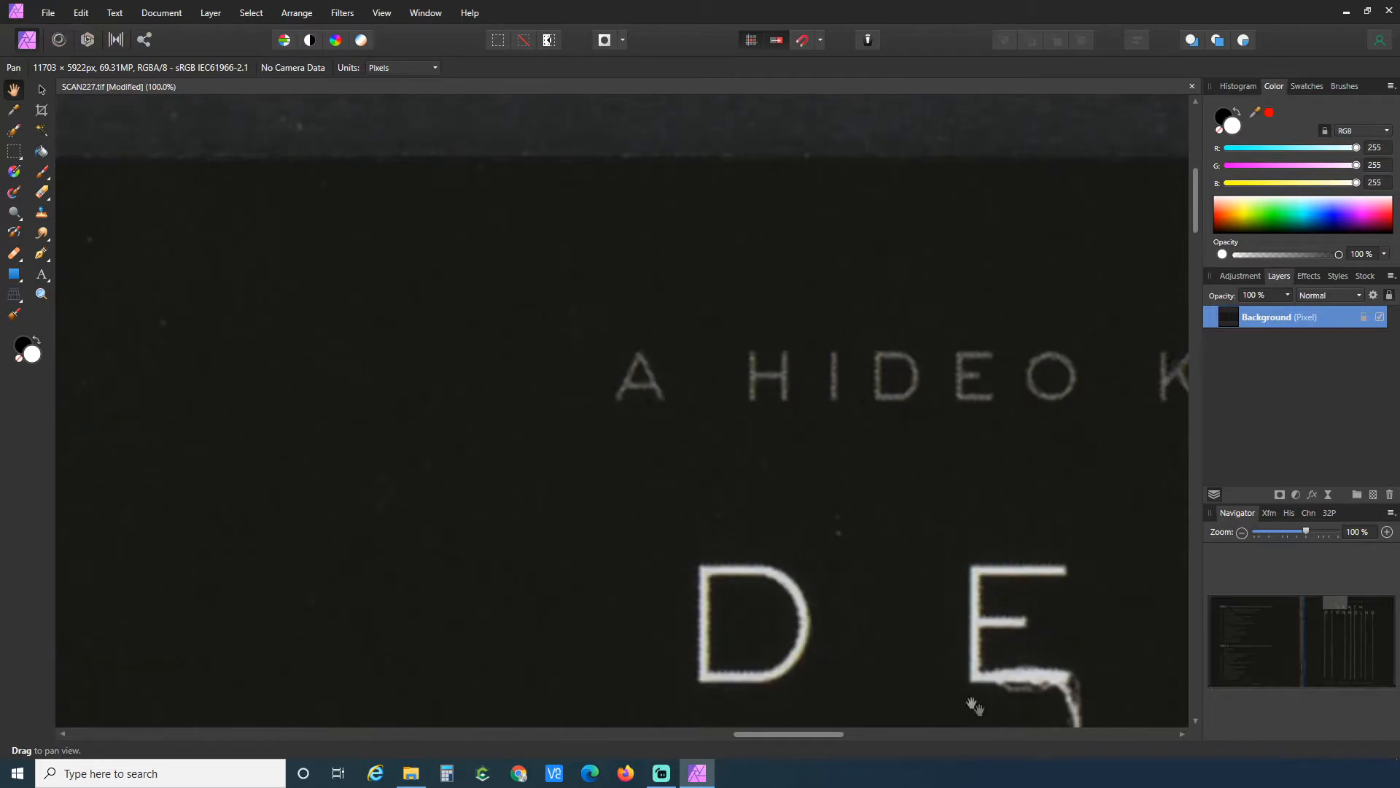
left_click_drag(839, 734, 1047, 735)
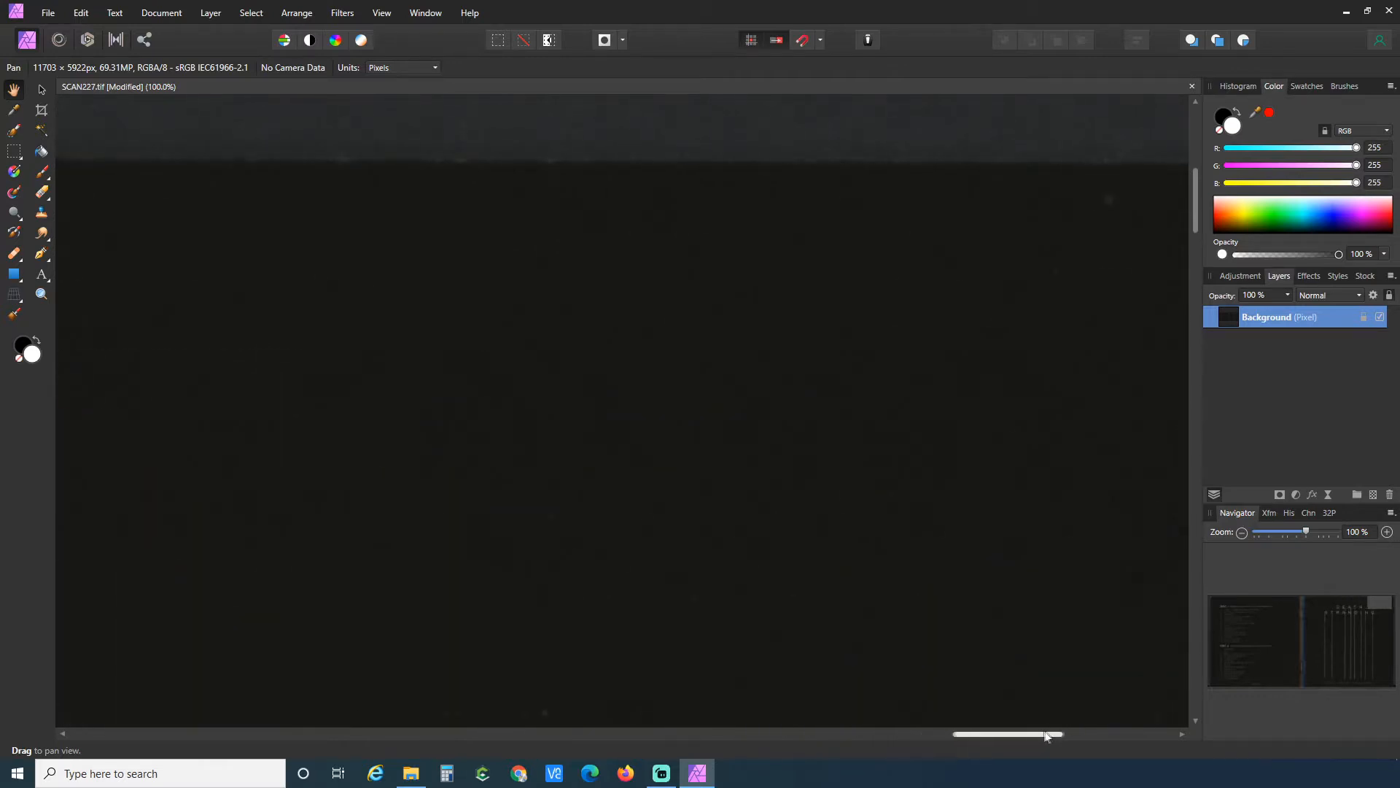
scroll(933, 576, "down", 4)
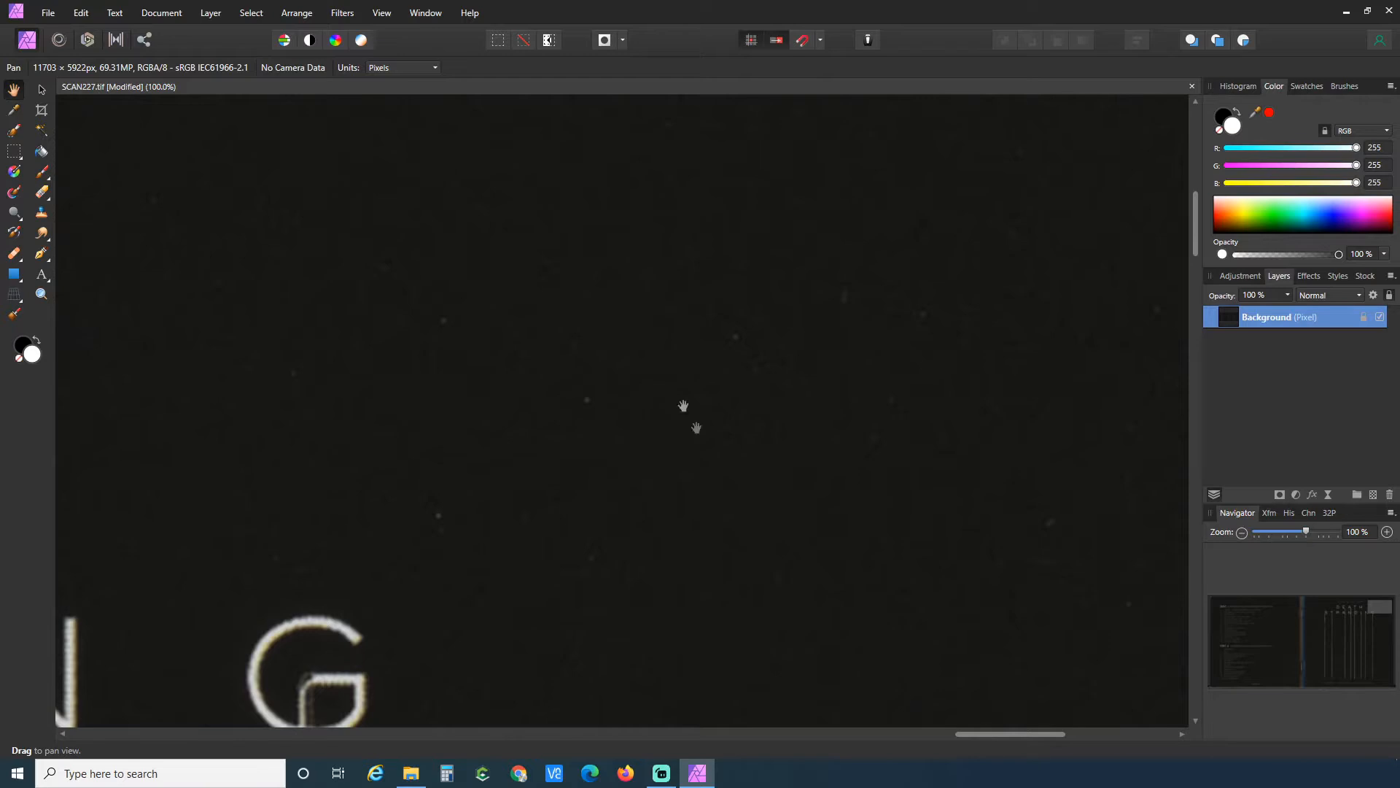
left_click_drag(1011, 738, 704, 740)
scroll(746, 669, "down", 2)
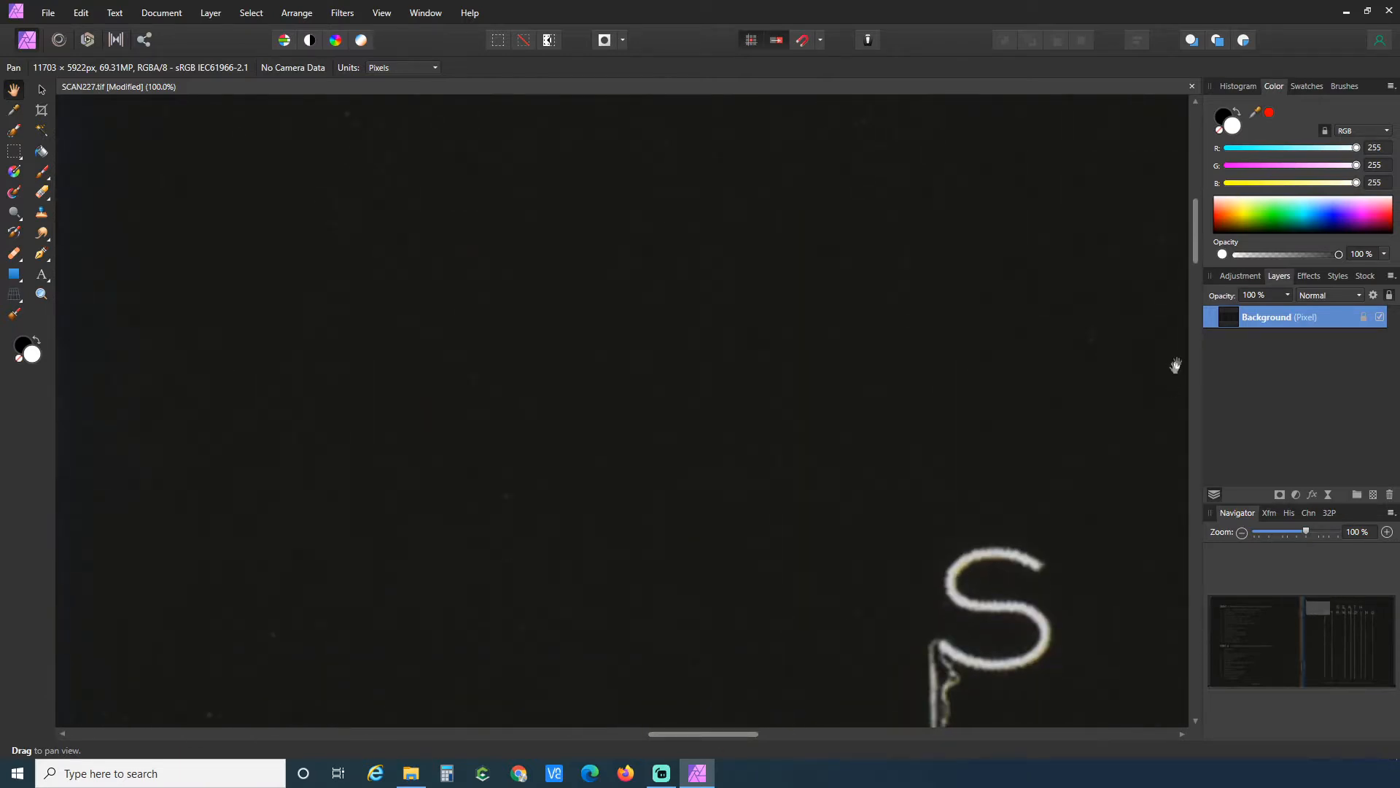
Inspect the scratch across the front cover's vertical lines and the lower part of the Disc 2 track list for blemishes.
left_click(1241, 533)
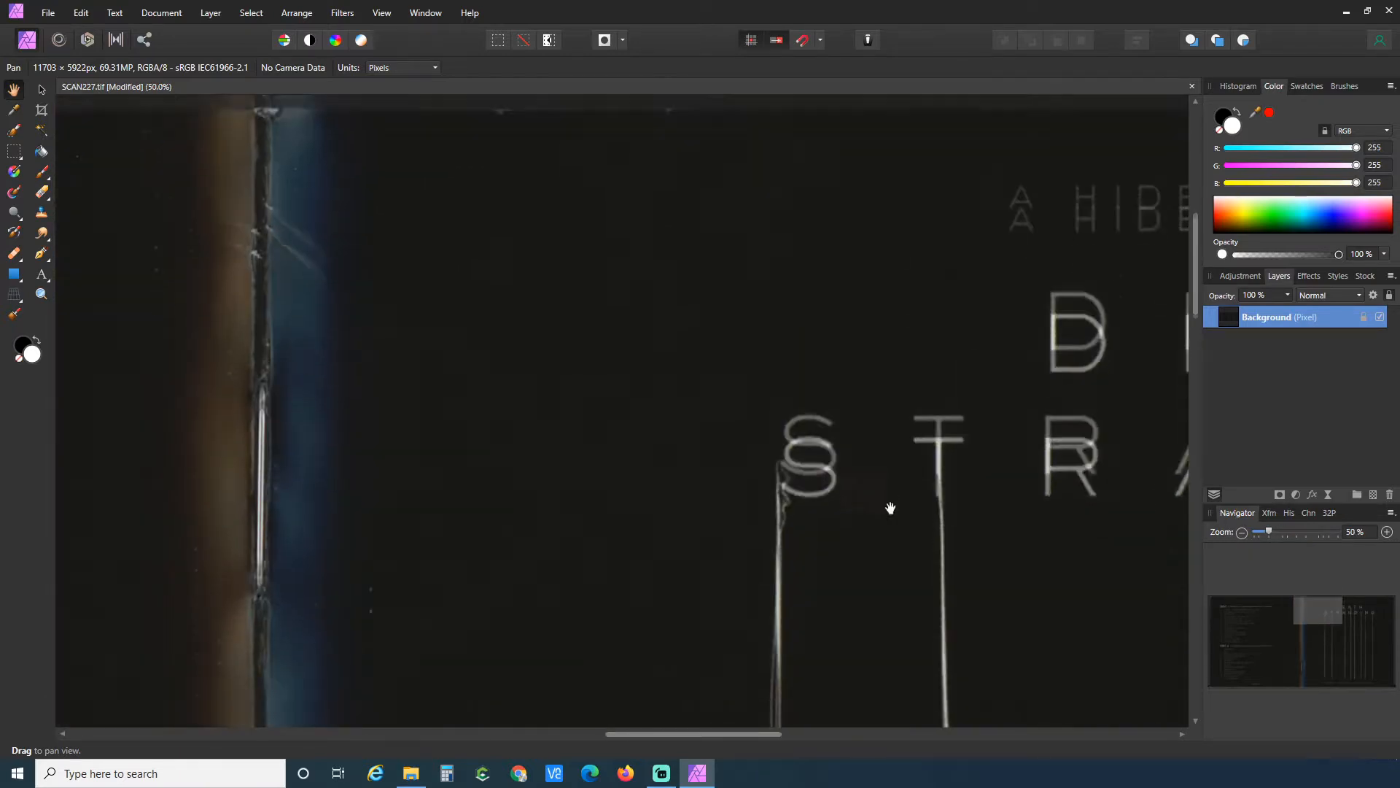
left_click_drag(1196, 315, 1204, 511)
scroll(770, 447, "up", 3)
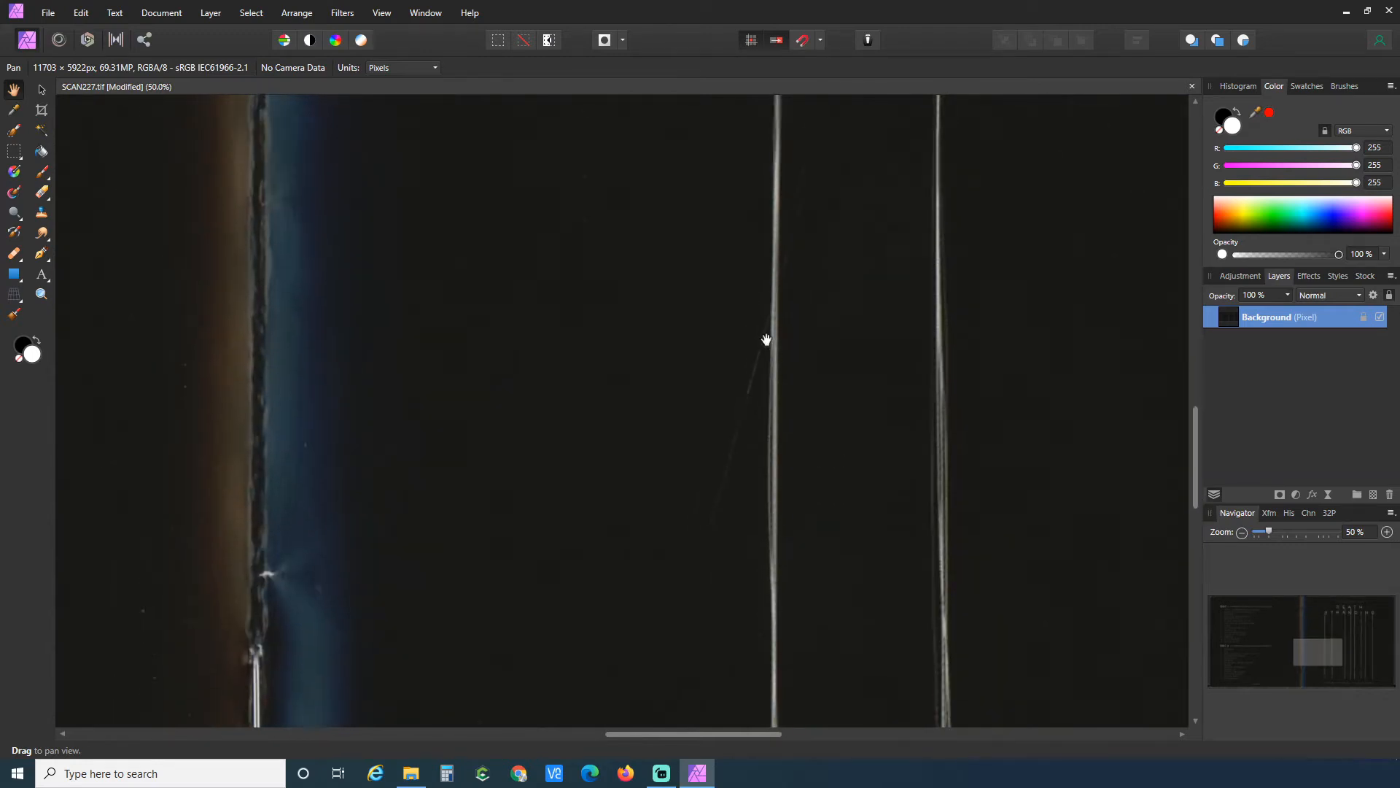
scroll(754, 447, "up", 1)
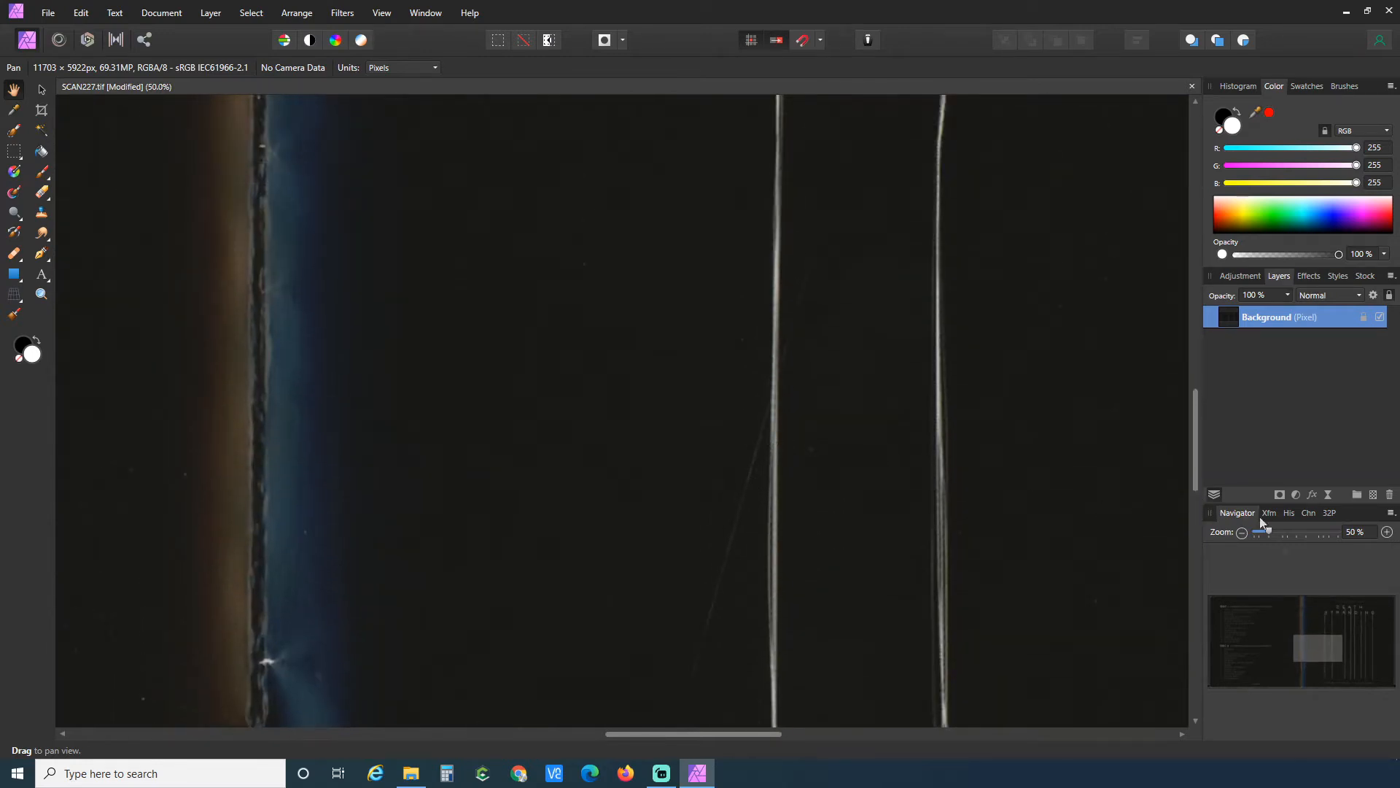
left_click(1386, 532)
left_click_drag(704, 742, 758, 740)
scroll(511, 479, "up", 1)
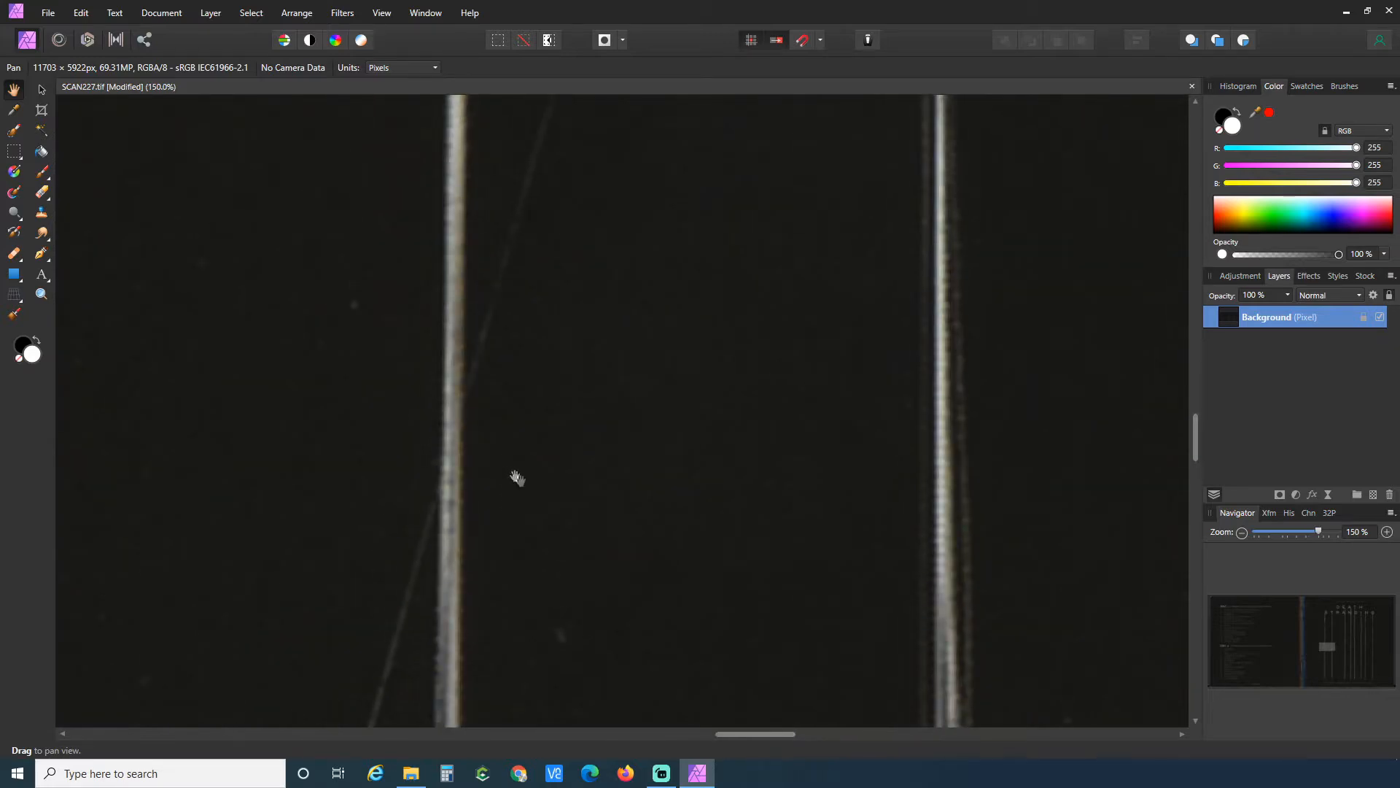
left_click(1241, 531)
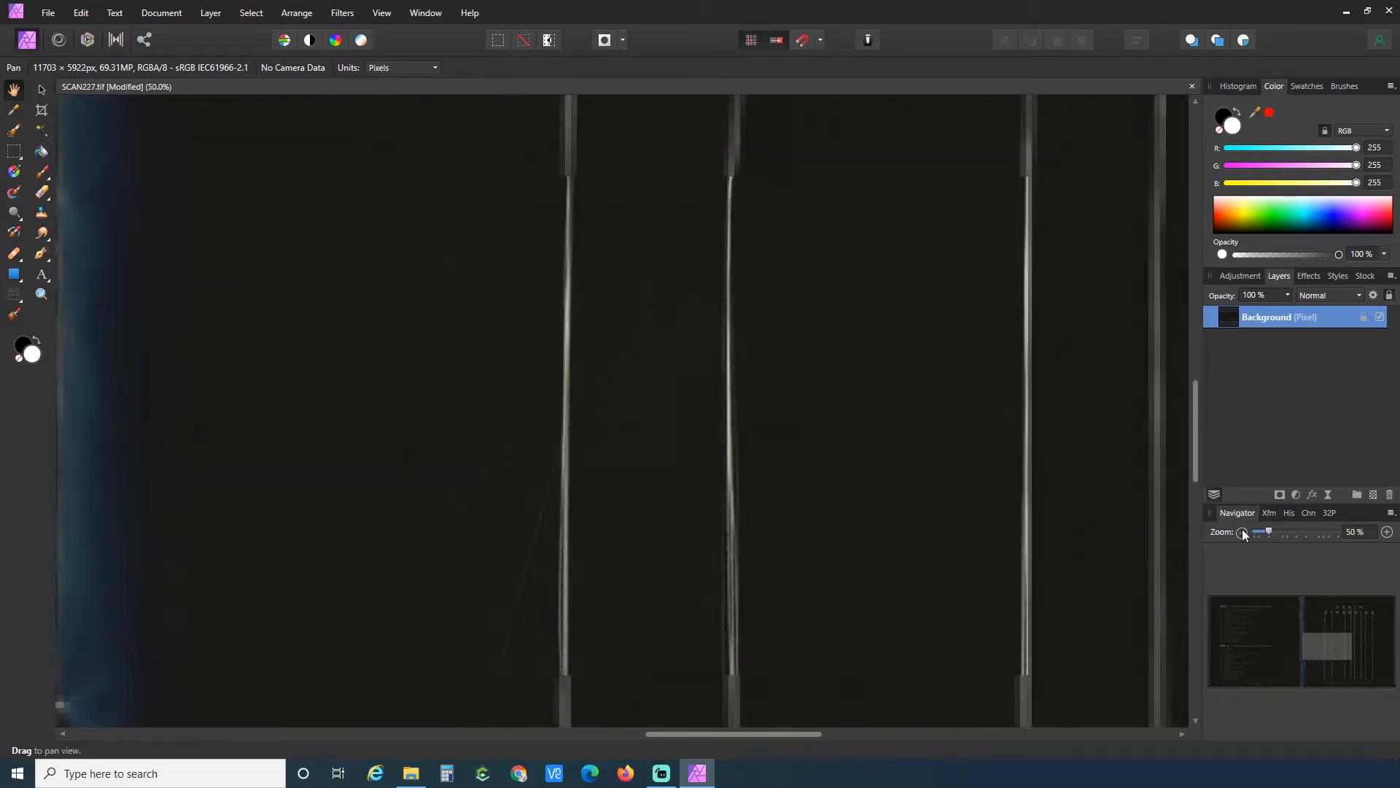
left_click(1242, 532)
scroll(639, 514, "down", 2)
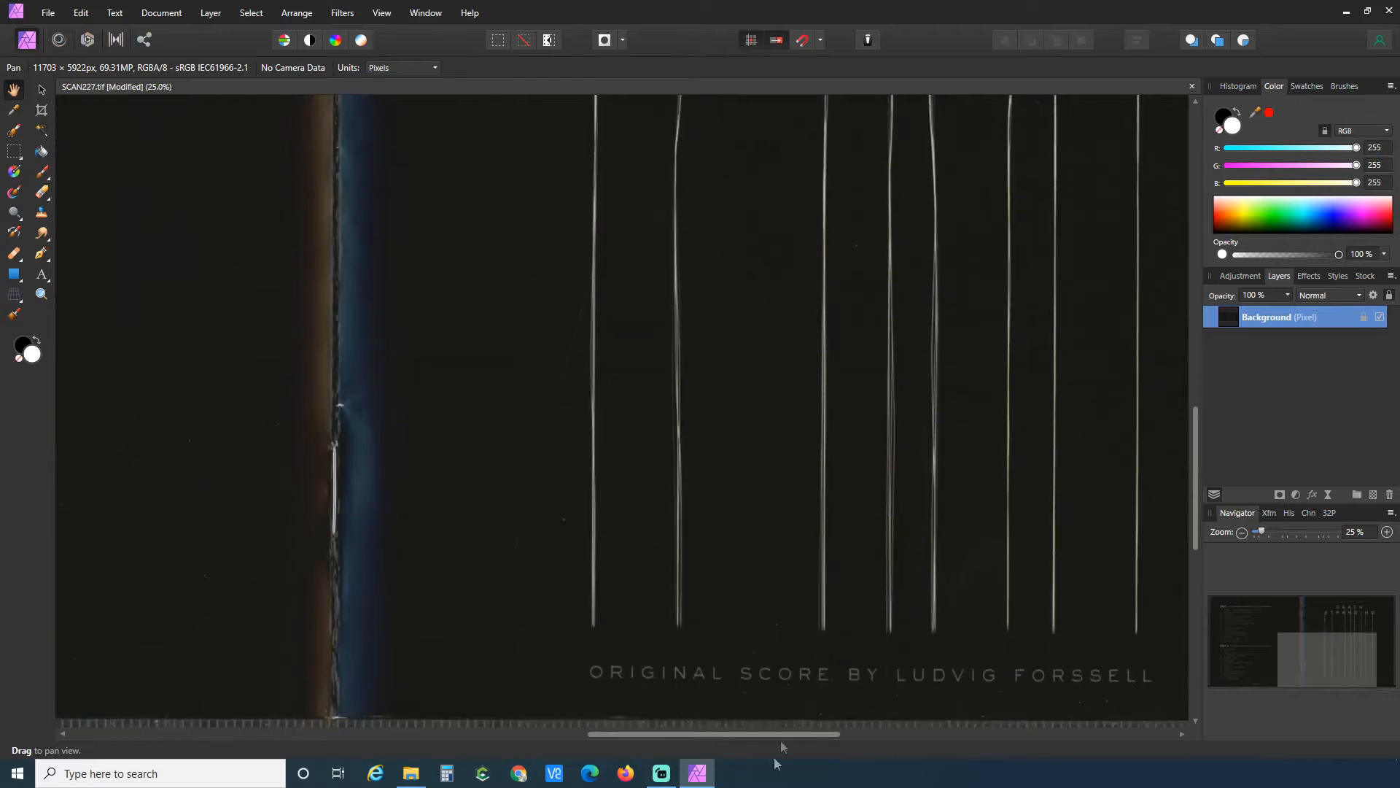
left_click_drag(780, 732, 504, 741)
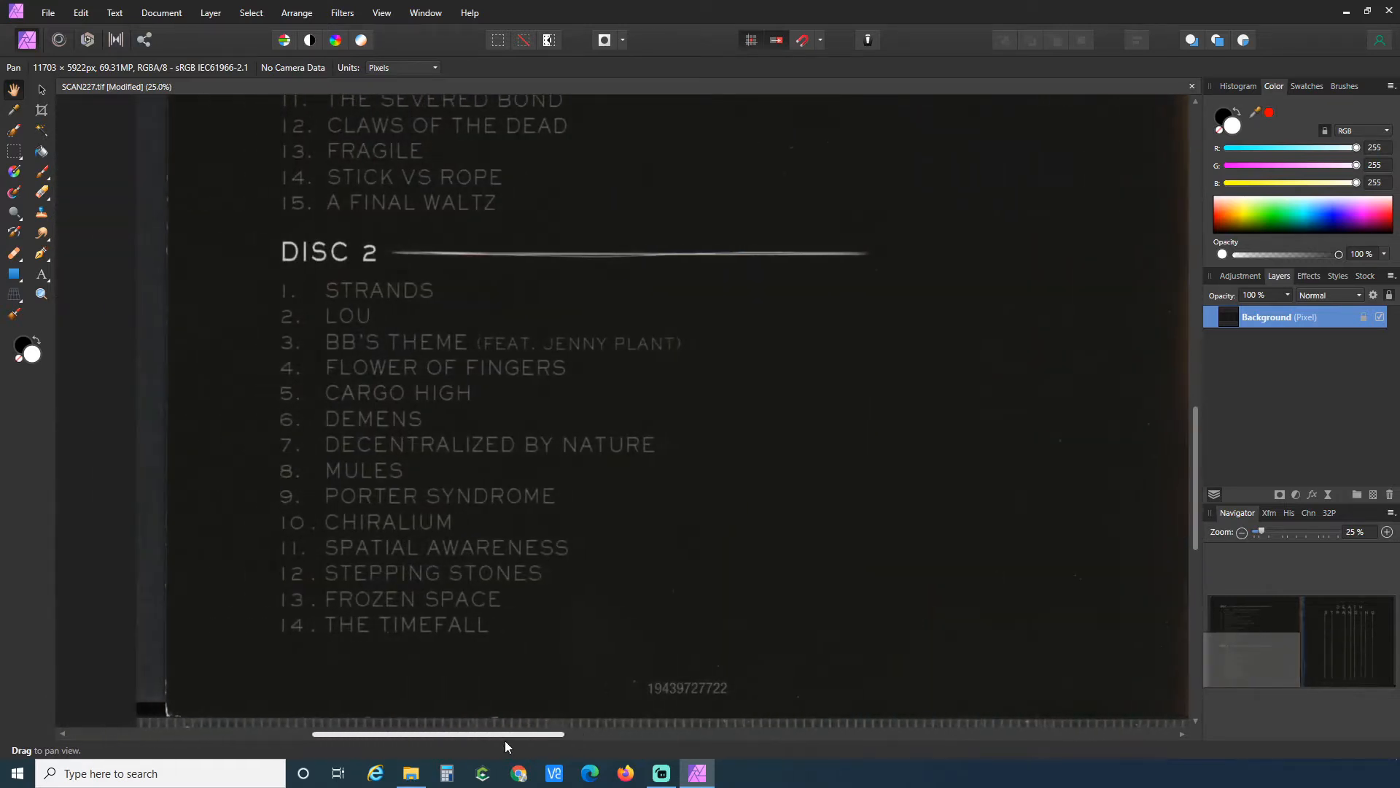
left_click(1387, 532)
left_click(1387, 532)
scroll(897, 569, "down", 3)
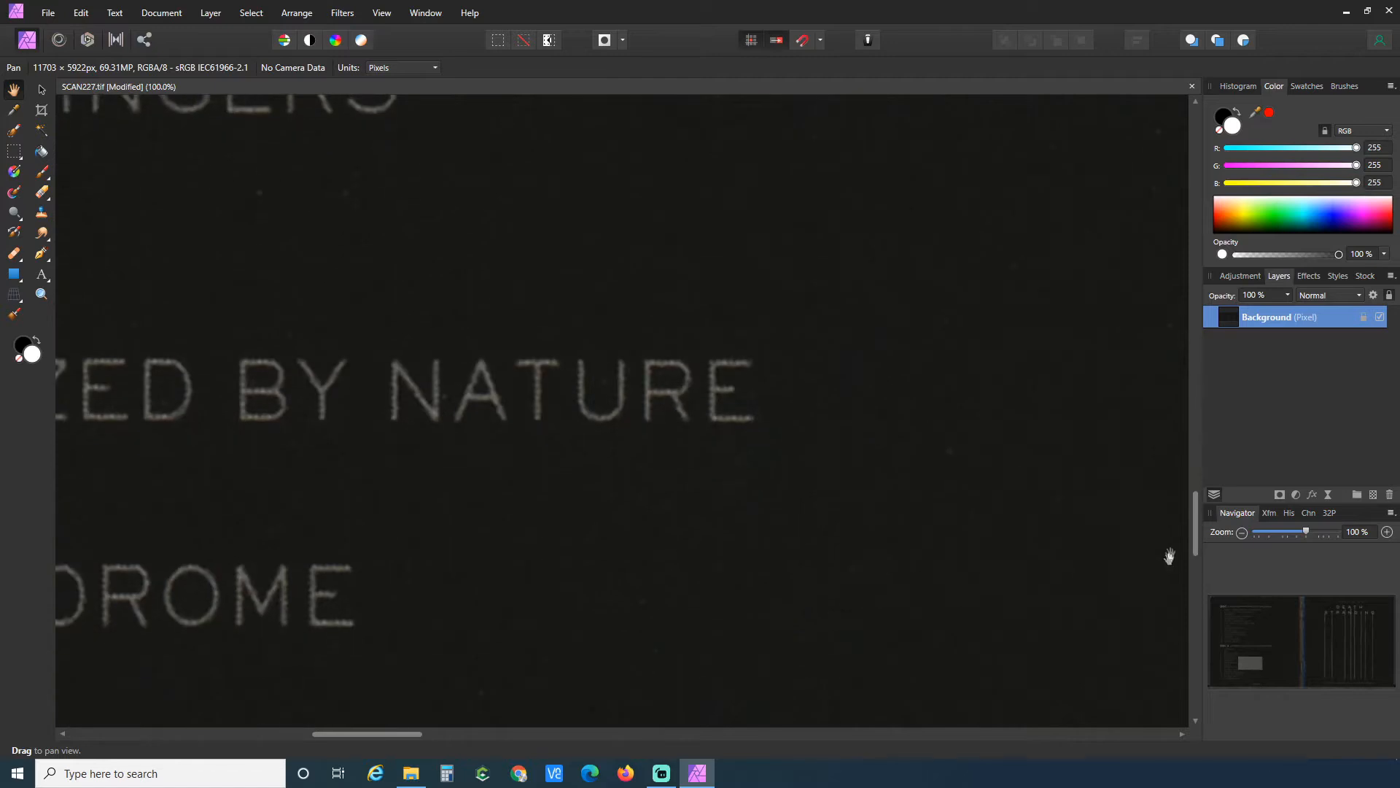
left_click_drag(1195, 526, 1199, 609)
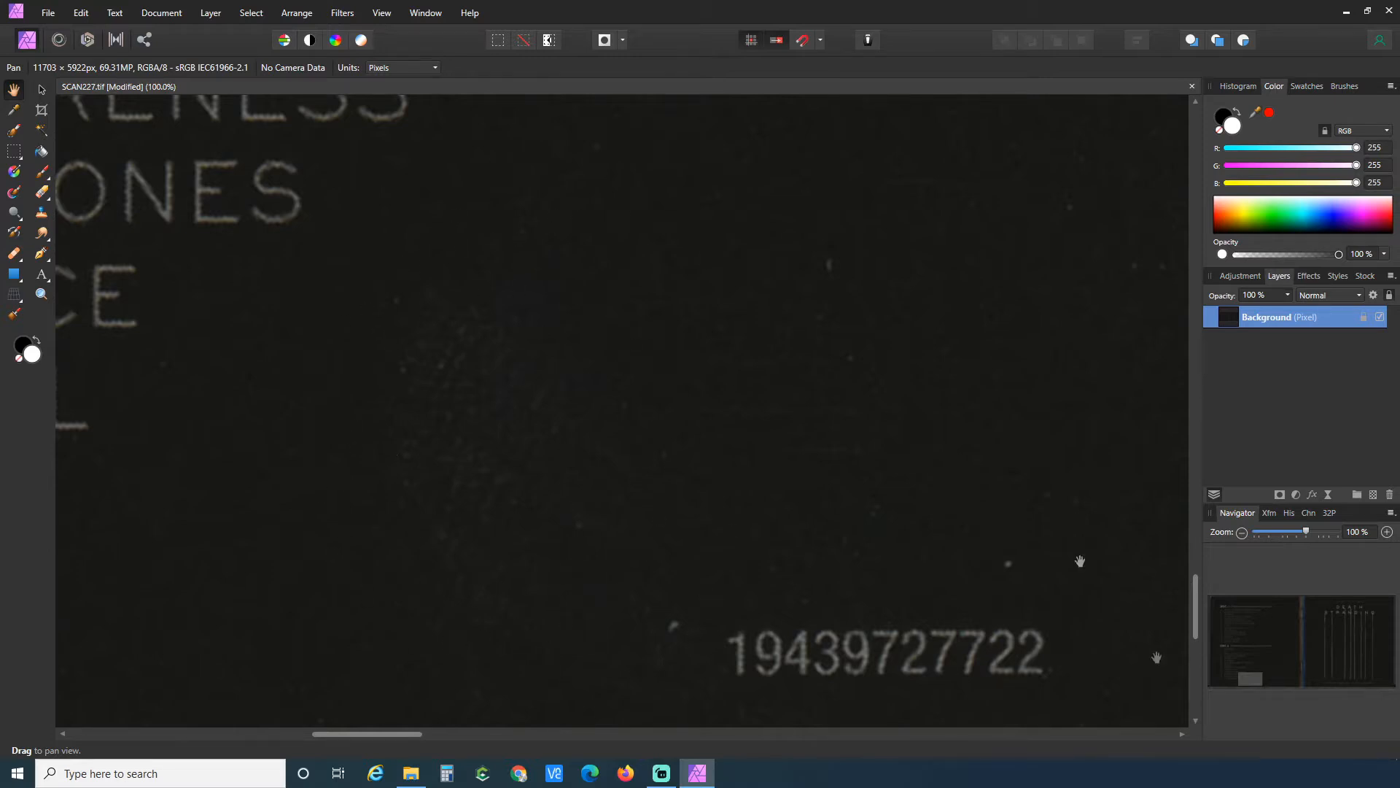
Crop the scan to 11359 x 5558 px, trimming off the scanner borders and the ruler strip along the bottom edge.
left_click(1243, 532)
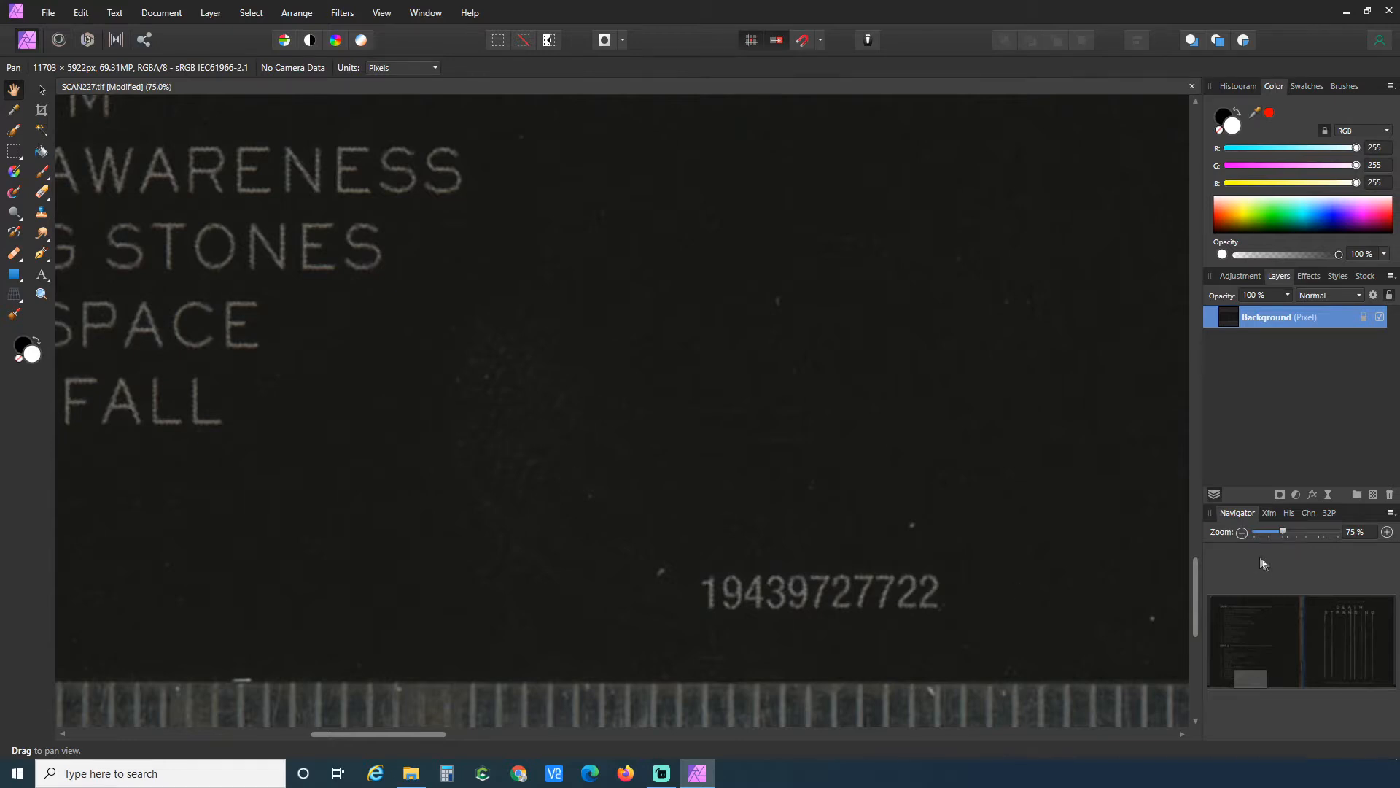
left_click(1241, 536)
scroll(567, 393, "up", 2)
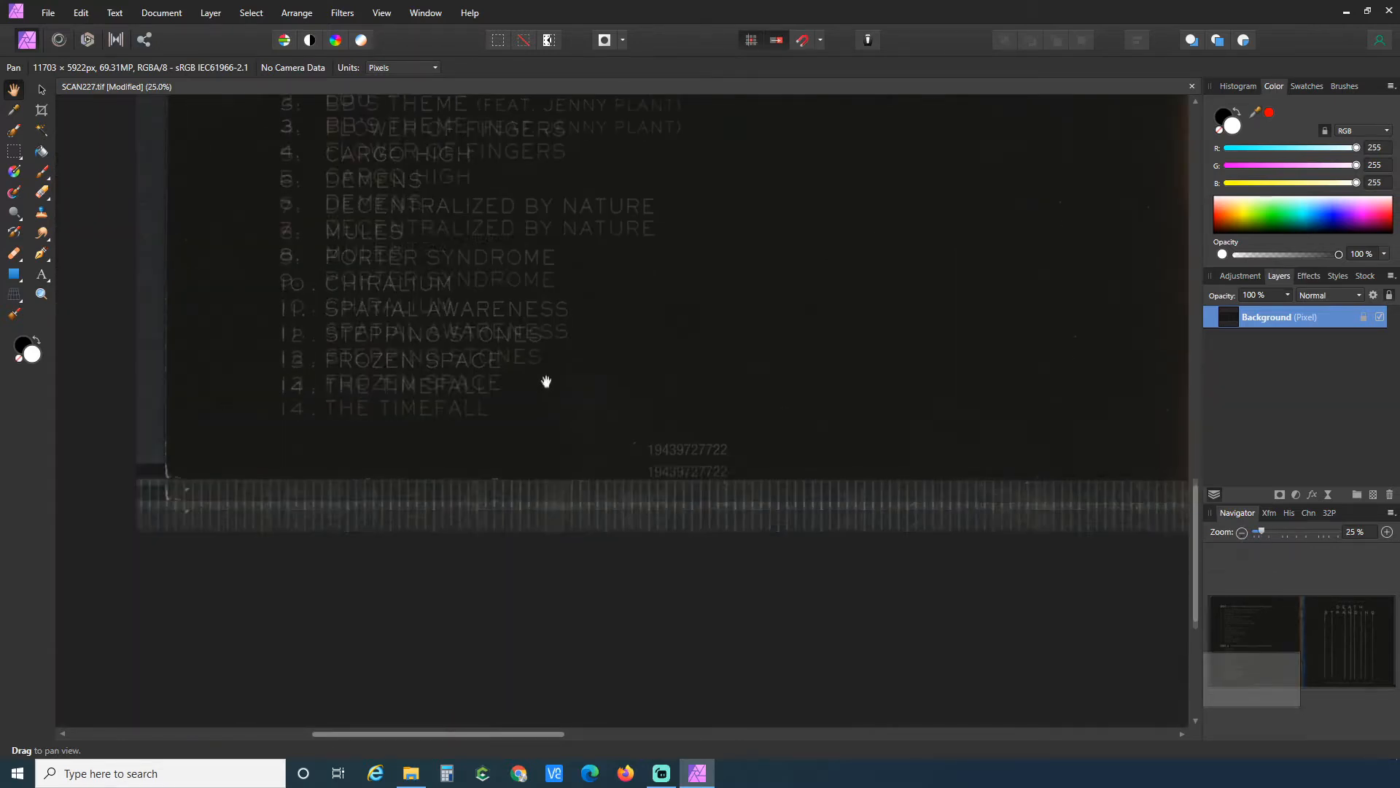
left_click(40, 114)
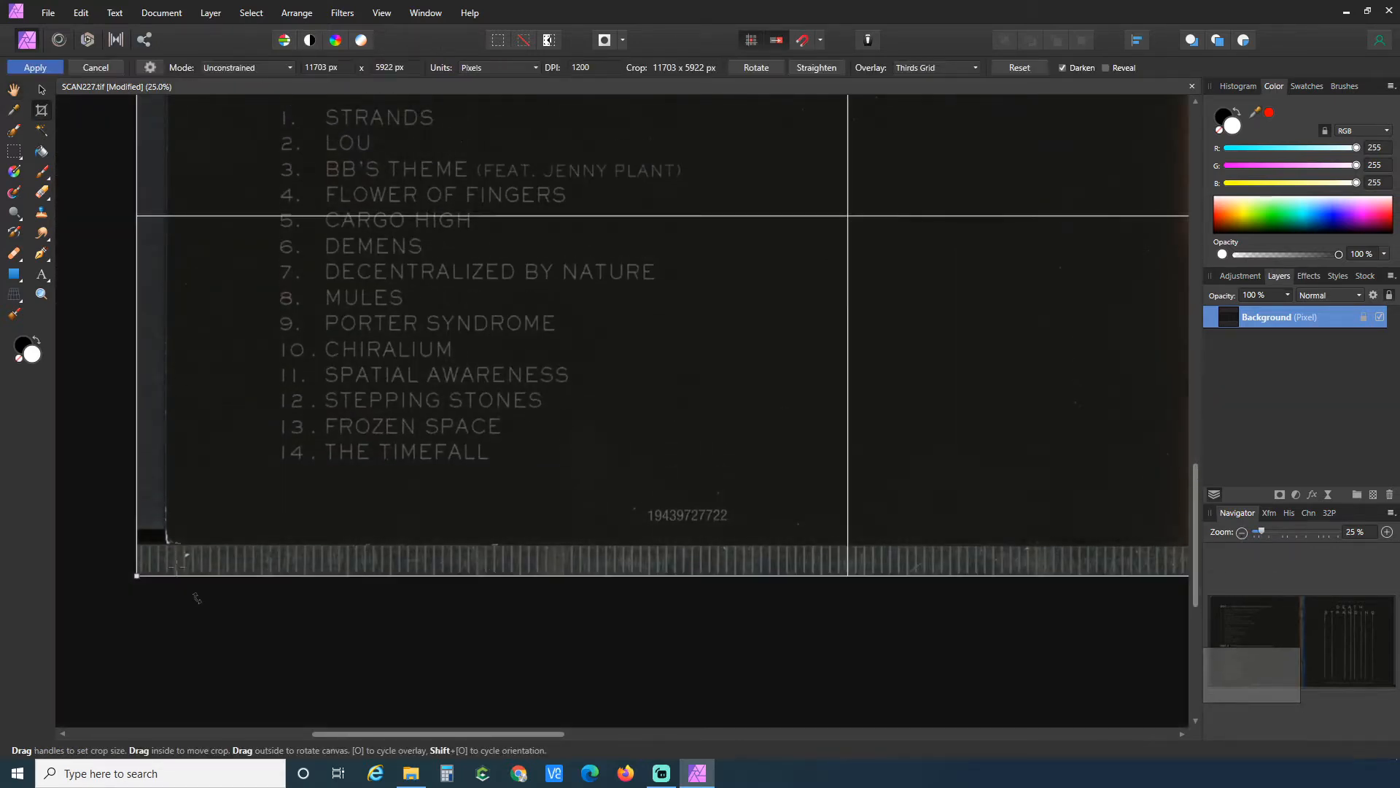
left_click_drag(137, 577, 173, 538)
left_click_drag(404, 742, 943, 778)
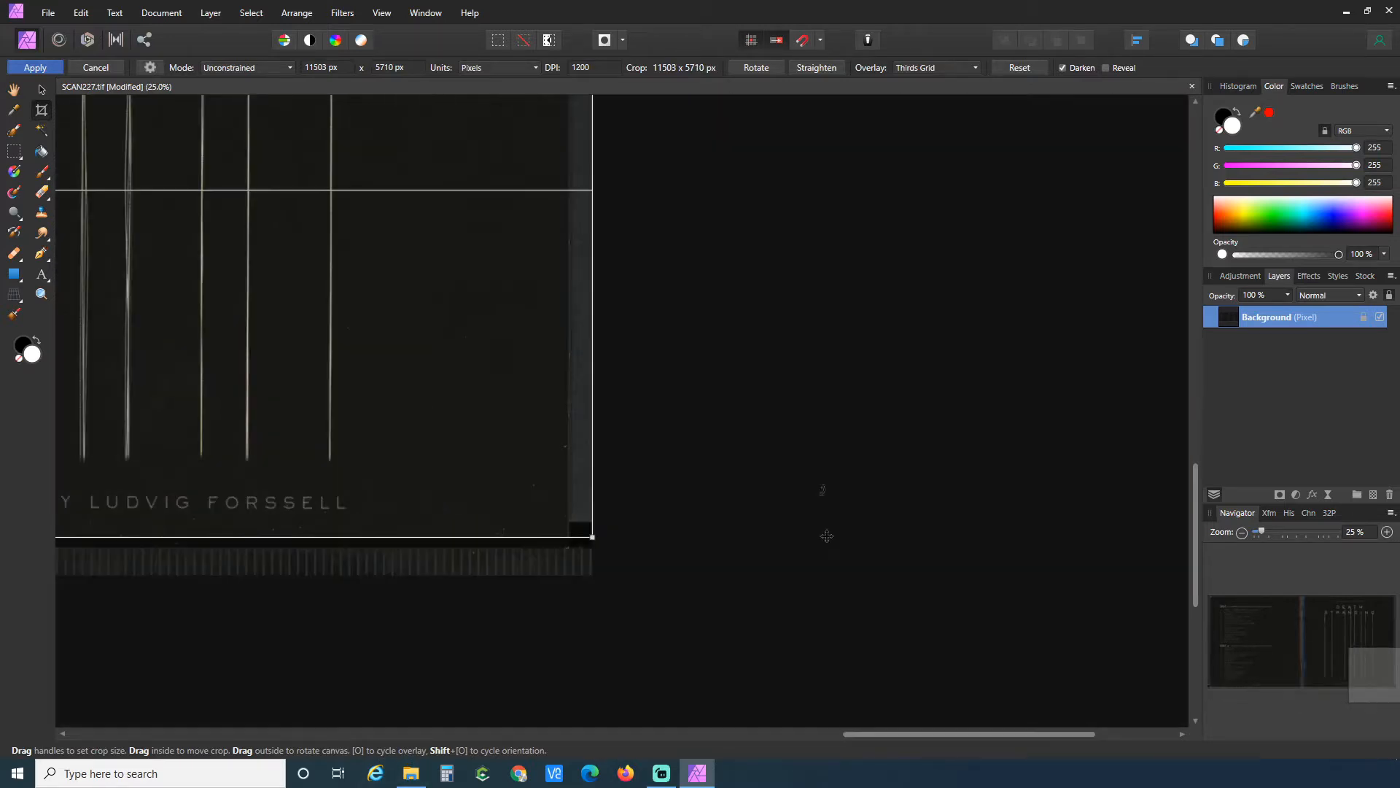
left_click_drag(1196, 576, 738, 242)
left_click_drag(593, 194, 567, 220)
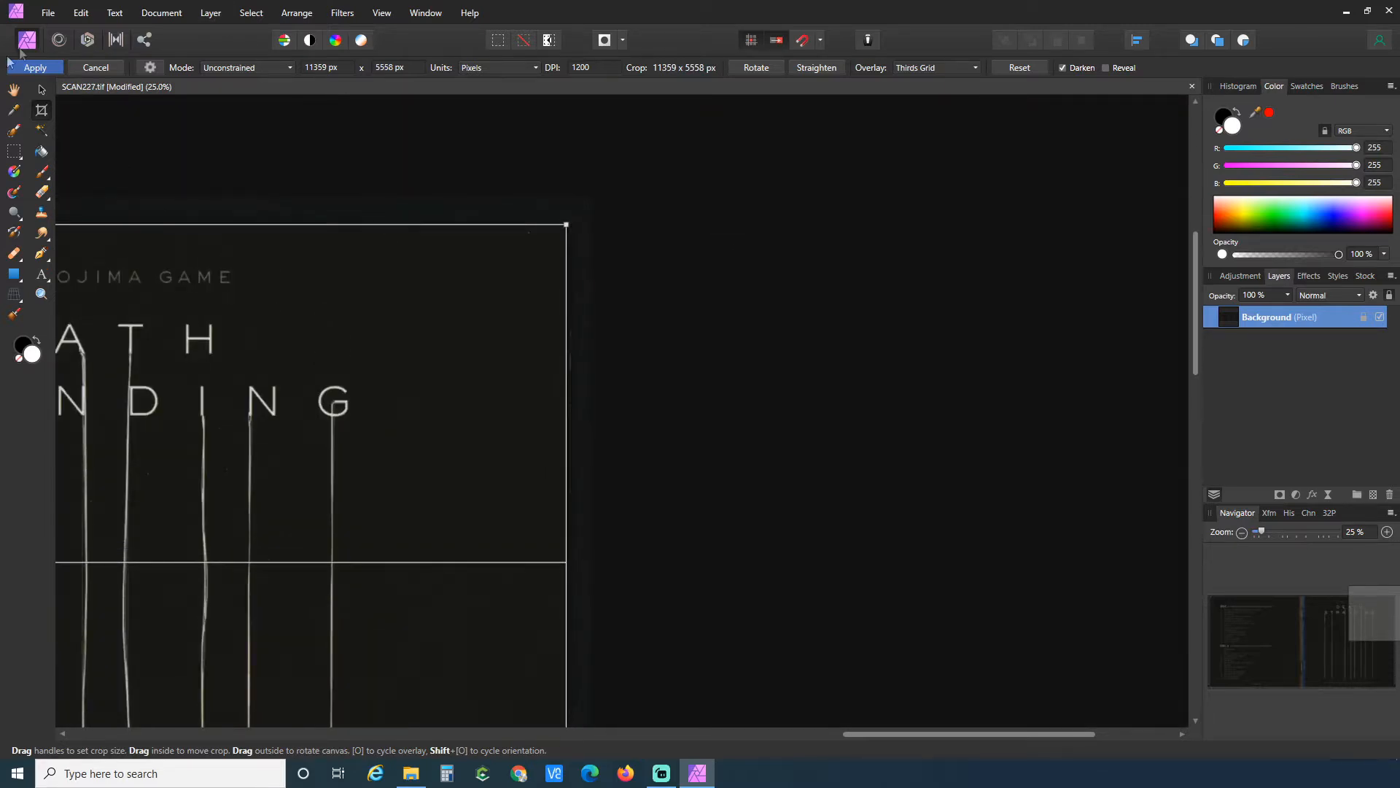
left_click(31, 67)
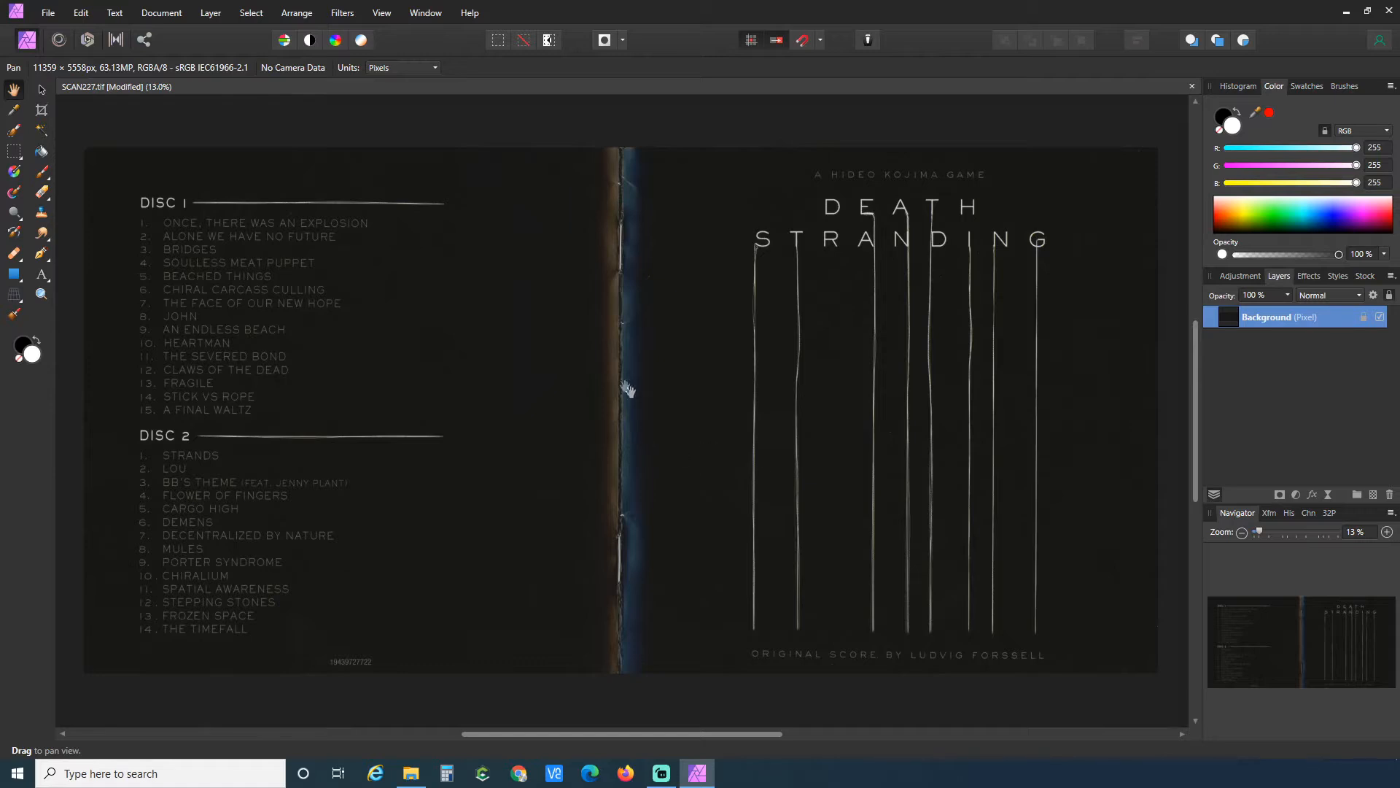
Set the Clone Brush width to about 173 px and sample a source on the front cover's vertical line, just above where the scratch crosses it.
left_click(1385, 533)
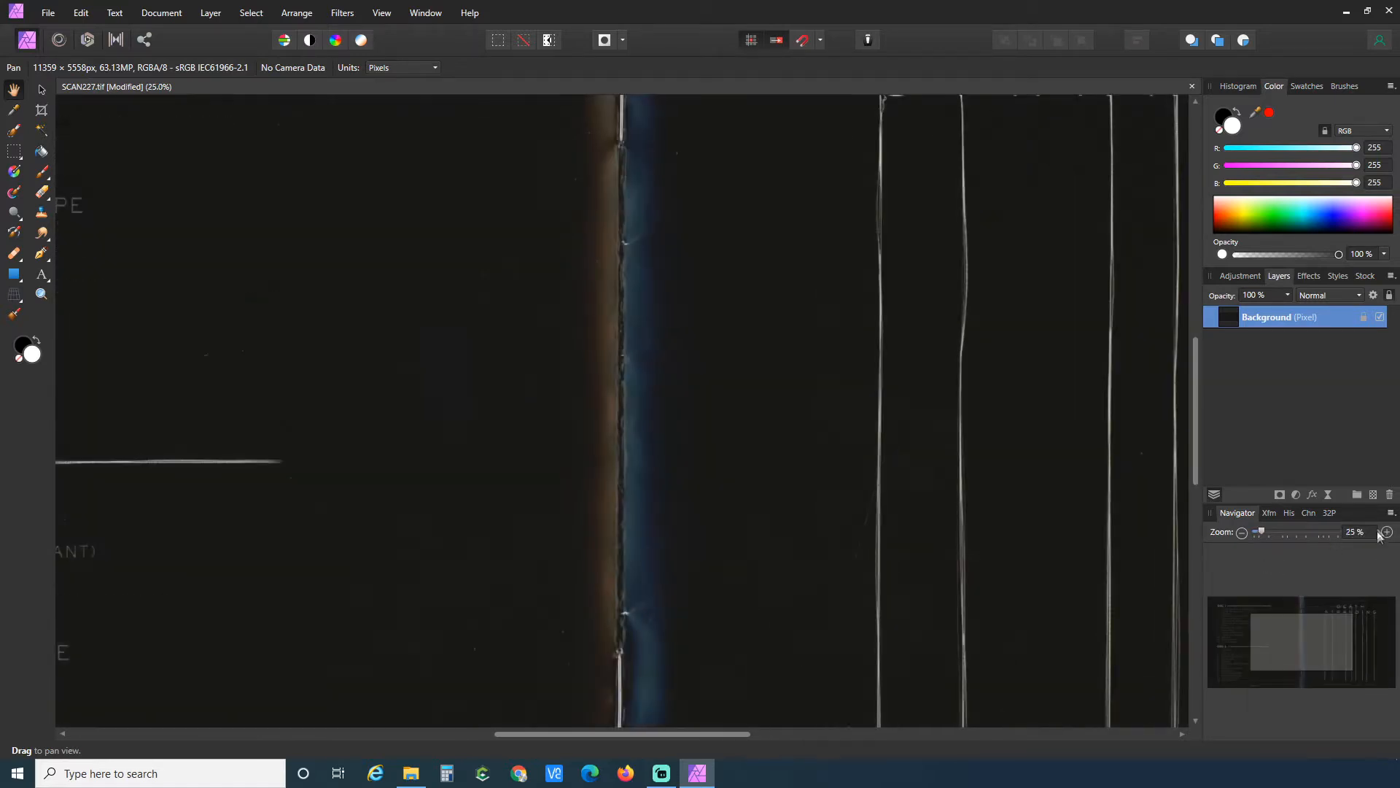
left_click_drag(626, 734, 747, 737)
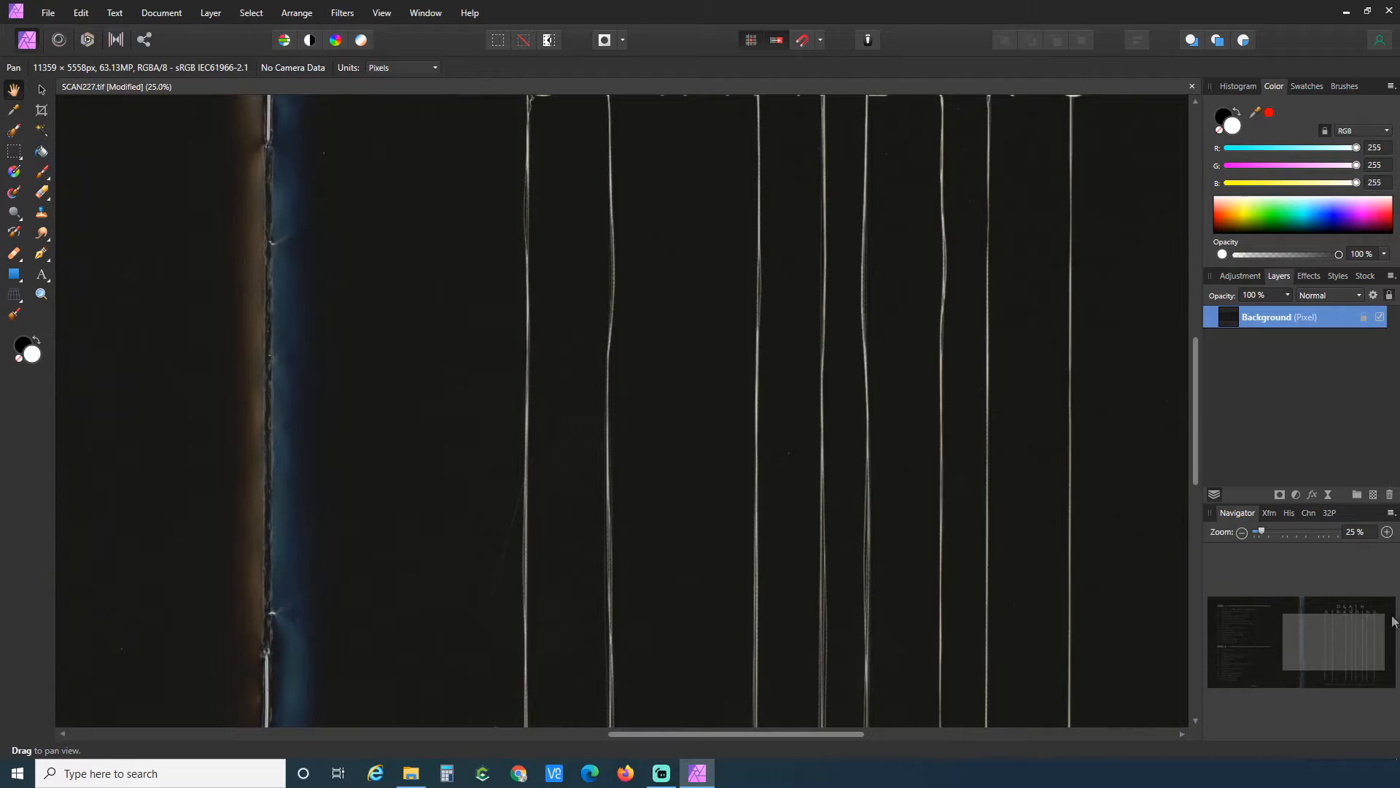
left_click(1389, 533)
left_click(1389, 533)
left_click(1388, 532)
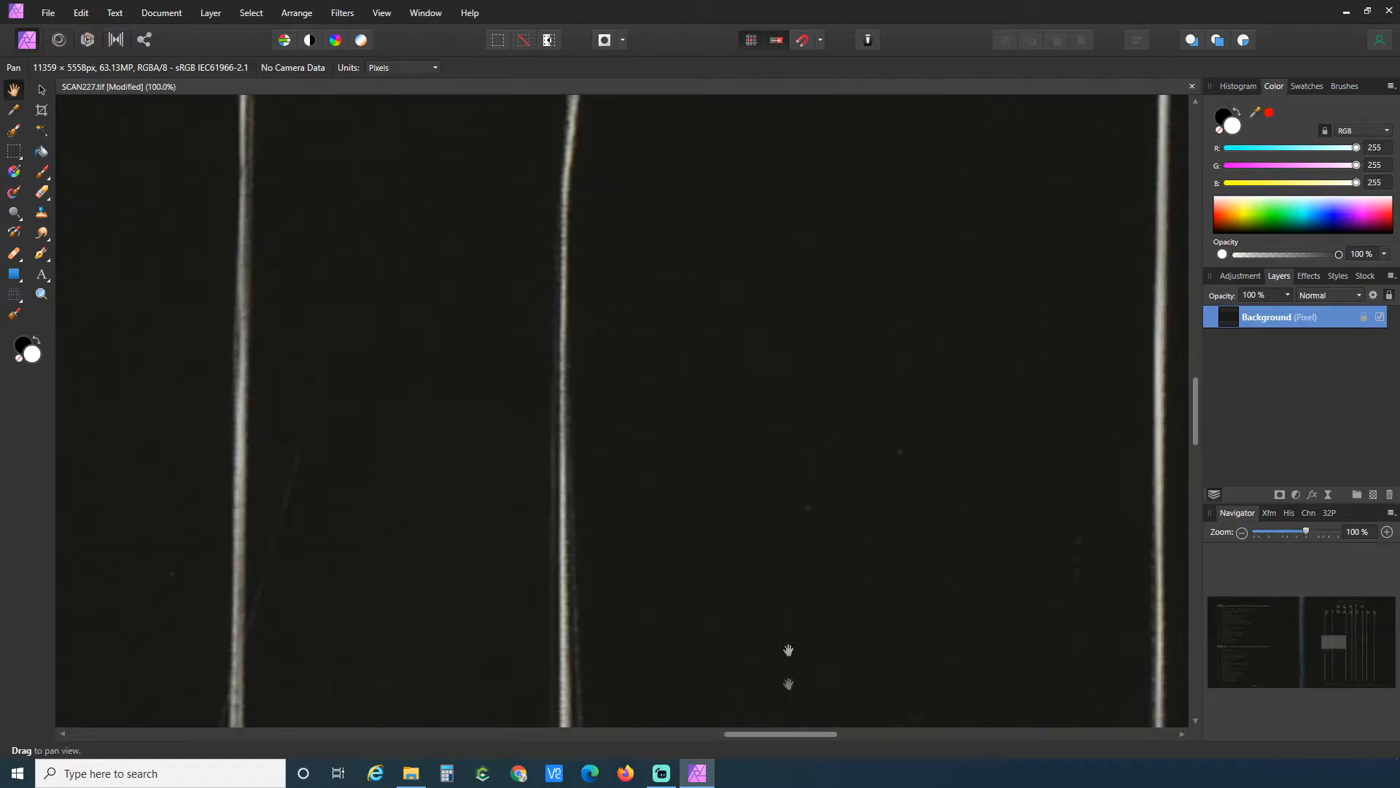
left_click_drag(812, 734, 755, 733)
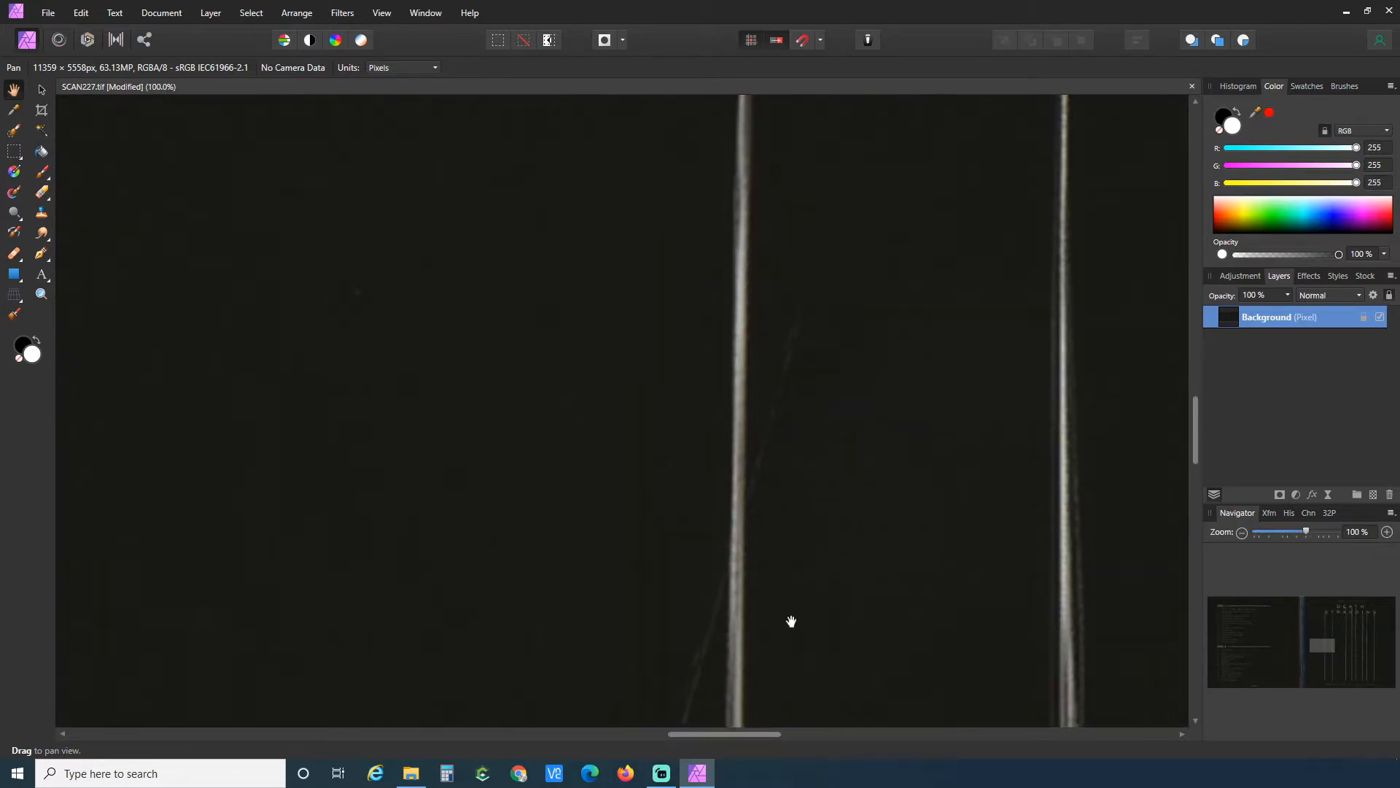
left_click(42, 212)
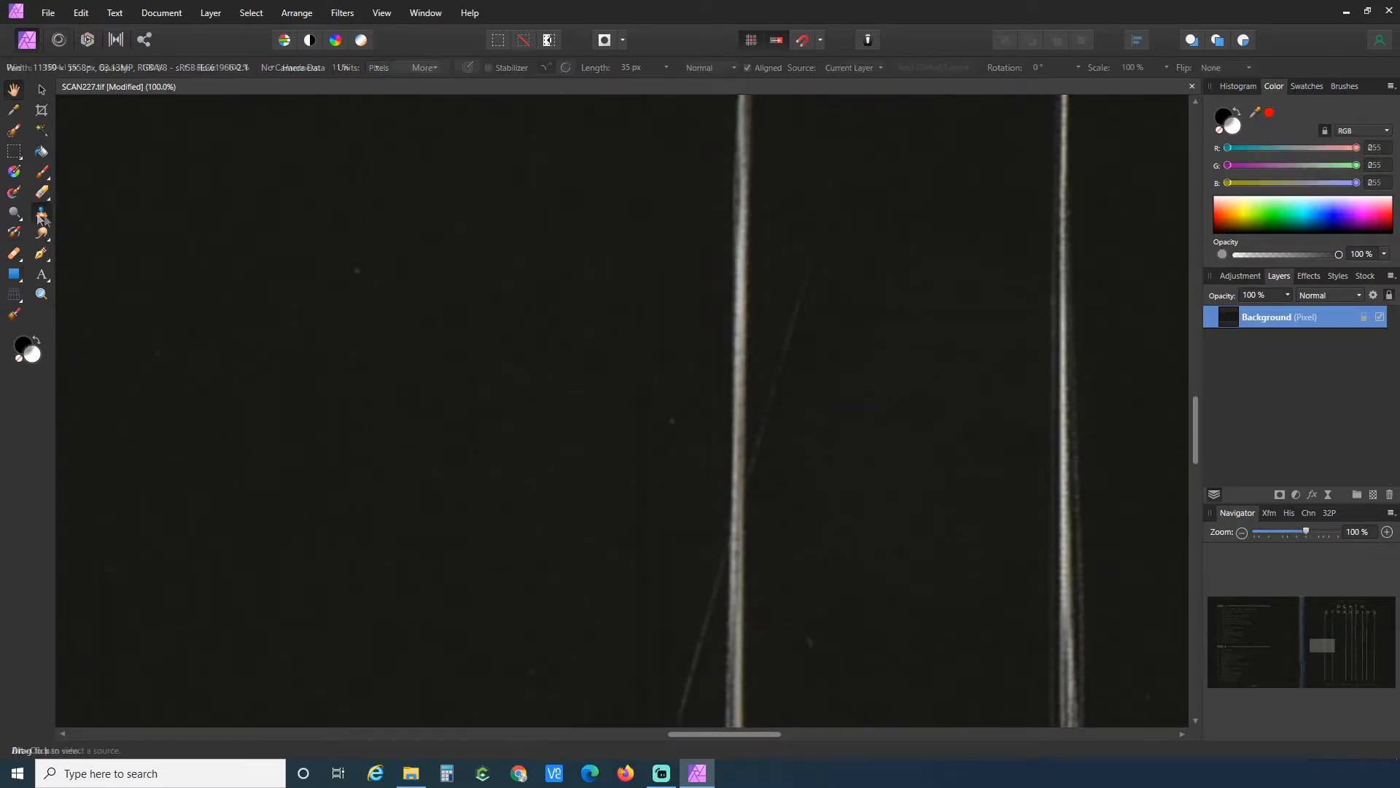
key("bracketleft")
key("bracketleft")
key("bracketleft")
key("bracketleft")
key("bracketleft")
key("bracketleft")
key("bracketleft")
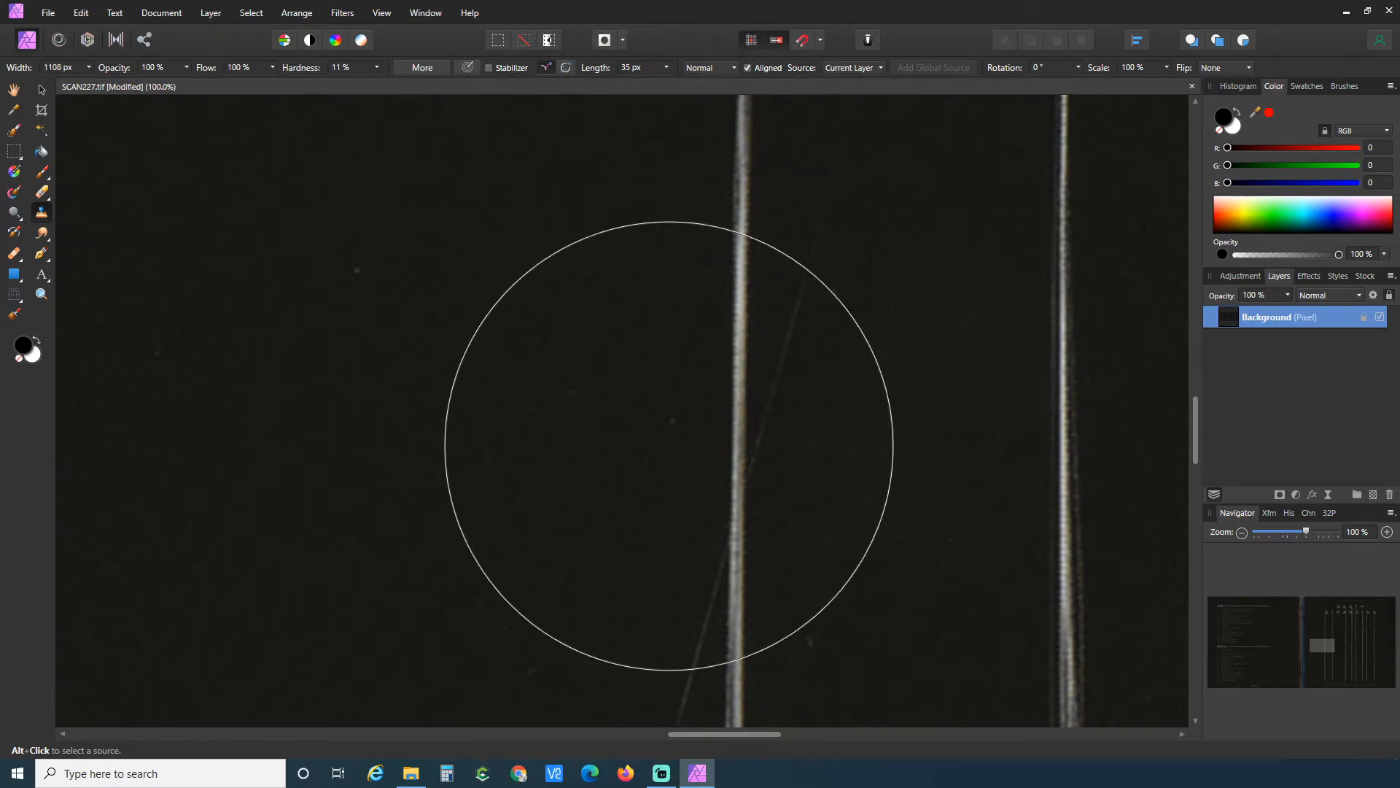
key("bracketleft")
key("bracketleft")
key("bracketleft")
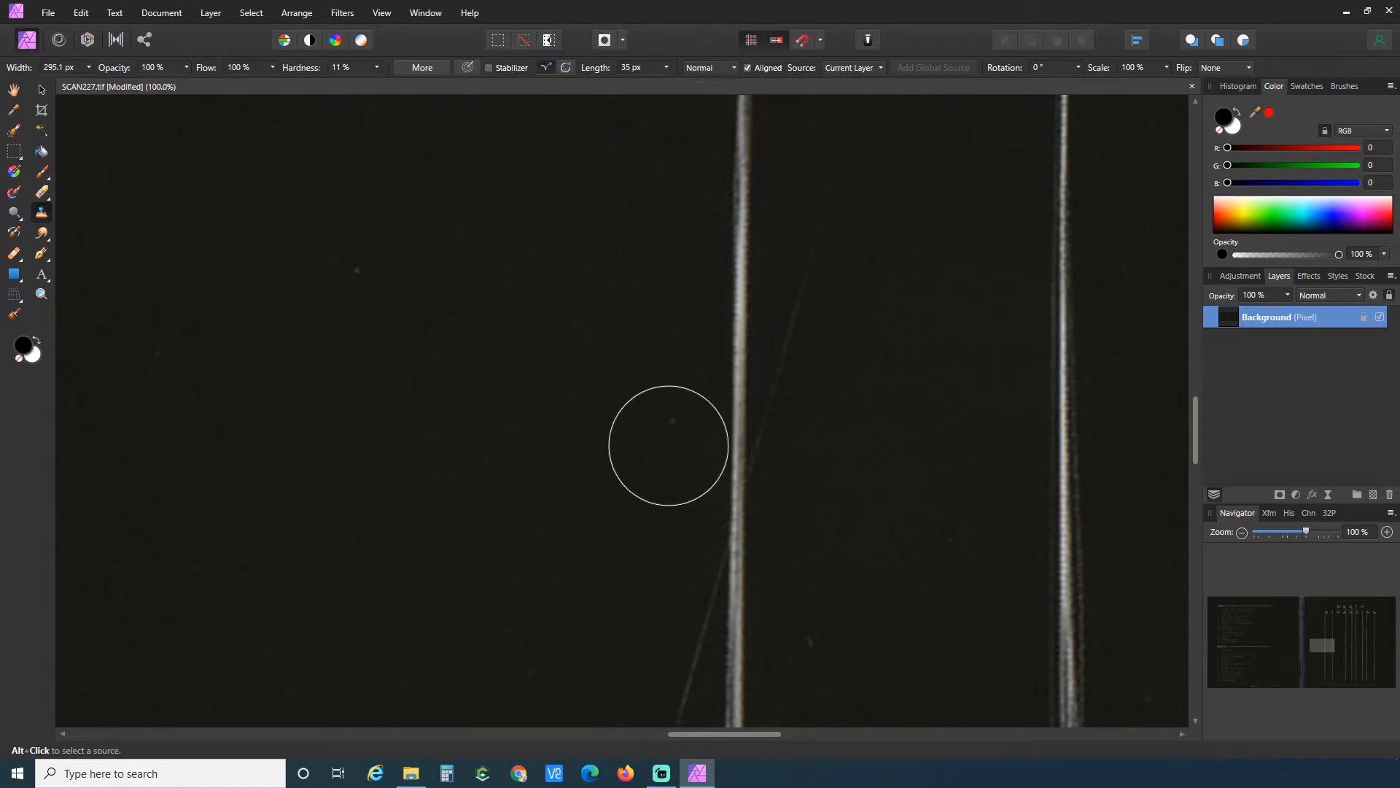
key("bracketleft")
key("bracketleft")
key("bracketleft")
left_click(733, 423, "alt")
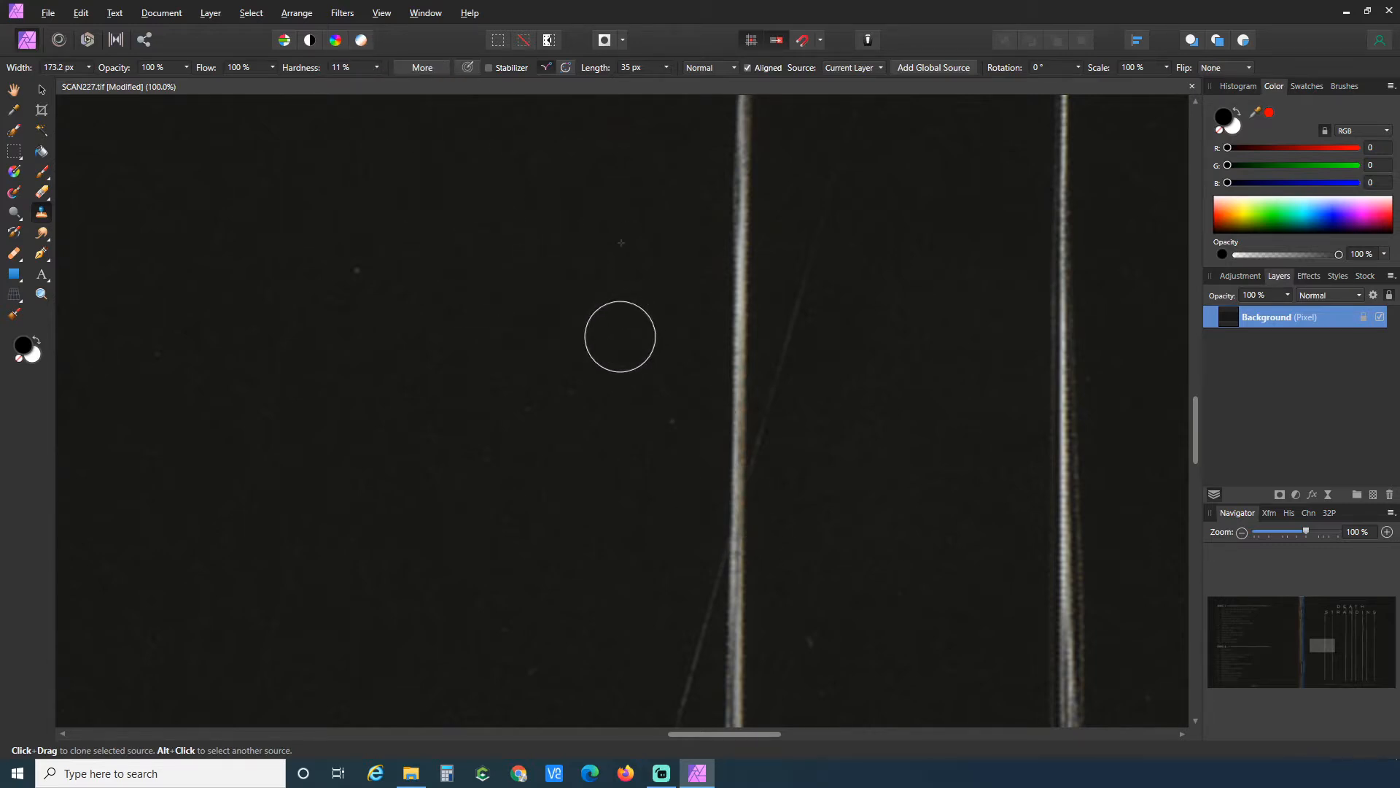
Set the Clone Brush hardness to 41% and clone clean line over the spot where the scratch crosses the front cover's vertical line.
left_click(376, 67)
left_click_drag(402, 84, 410, 84)
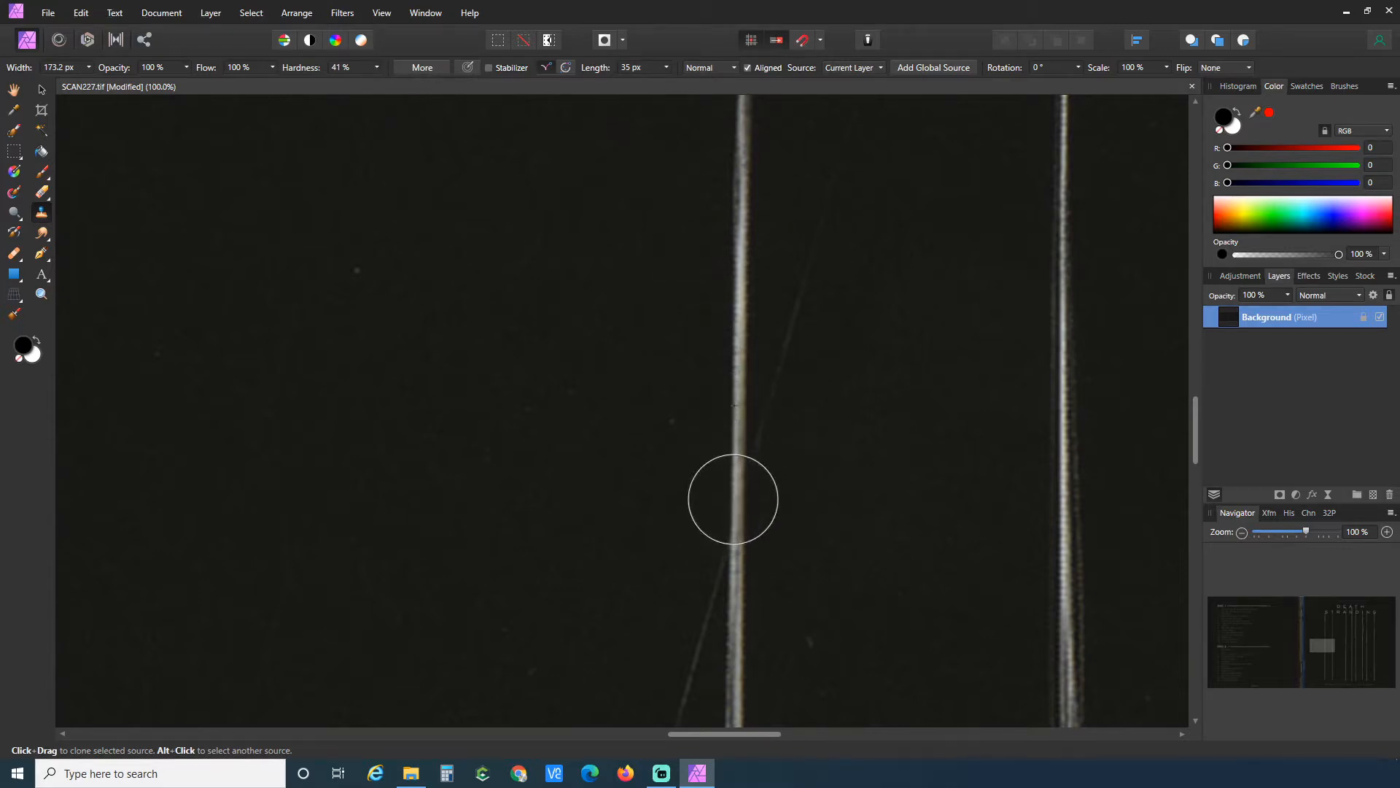
mouse_move(732, 495)
left_mouse_down()
mouse_move(820, 267)
mouse_move(786, 325)
mouse_move(810, 319)
mouse_move(768, 495)
mouse_move(733, 502)
mouse_move(729, 433)
mouse_move(754, 462)
mouse_move(733, 429)
left_mouse_up()
left_click(735, 354, "alt")
left_click_drag(732, 457, 734, 458)
left_click(734, 458)
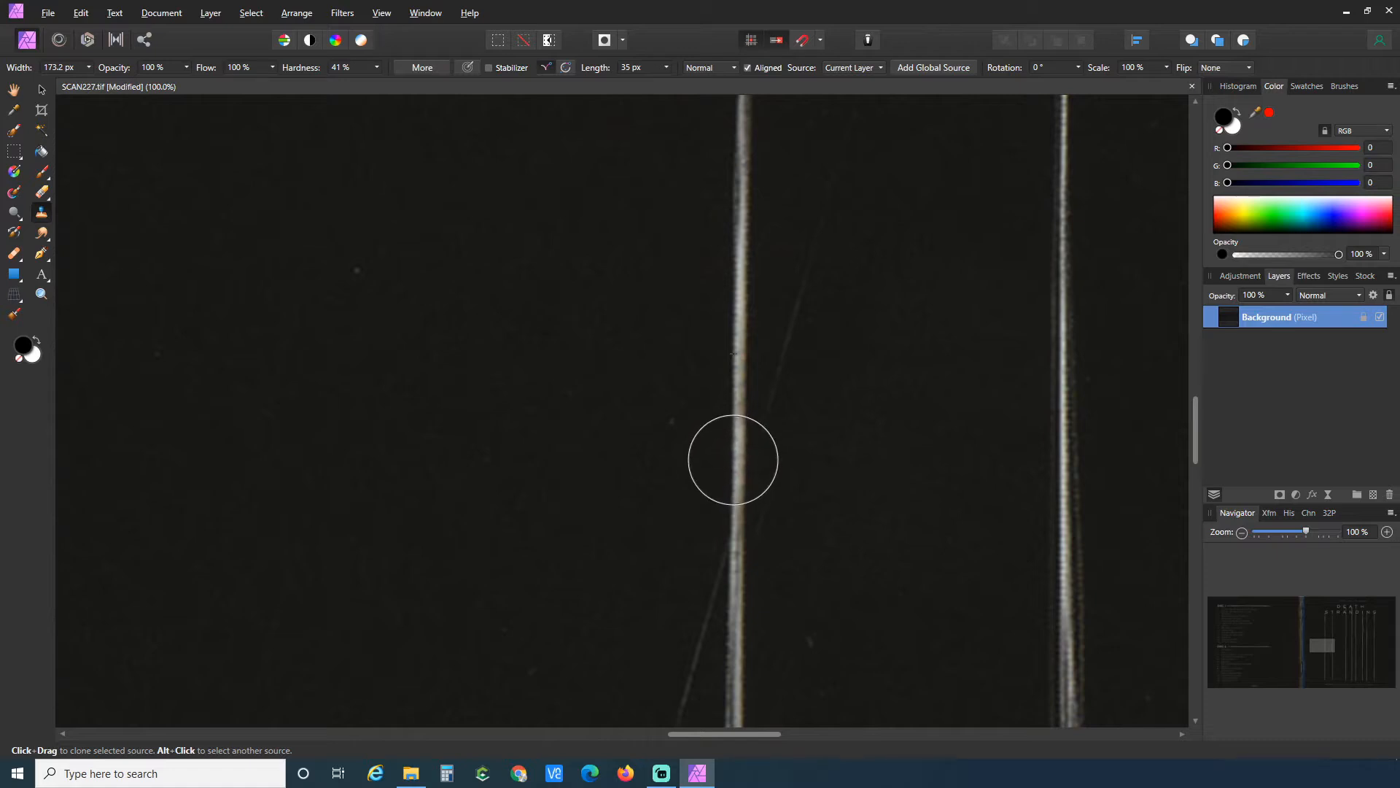
Clone out the rest of the scratch on both sides of the vertical line, along with the dust specks in the surrounding dark area.
mouse_move(732, 459)
left_mouse_down()
mouse_move(820, 276)
mouse_move(666, 609)
left_mouse_up()
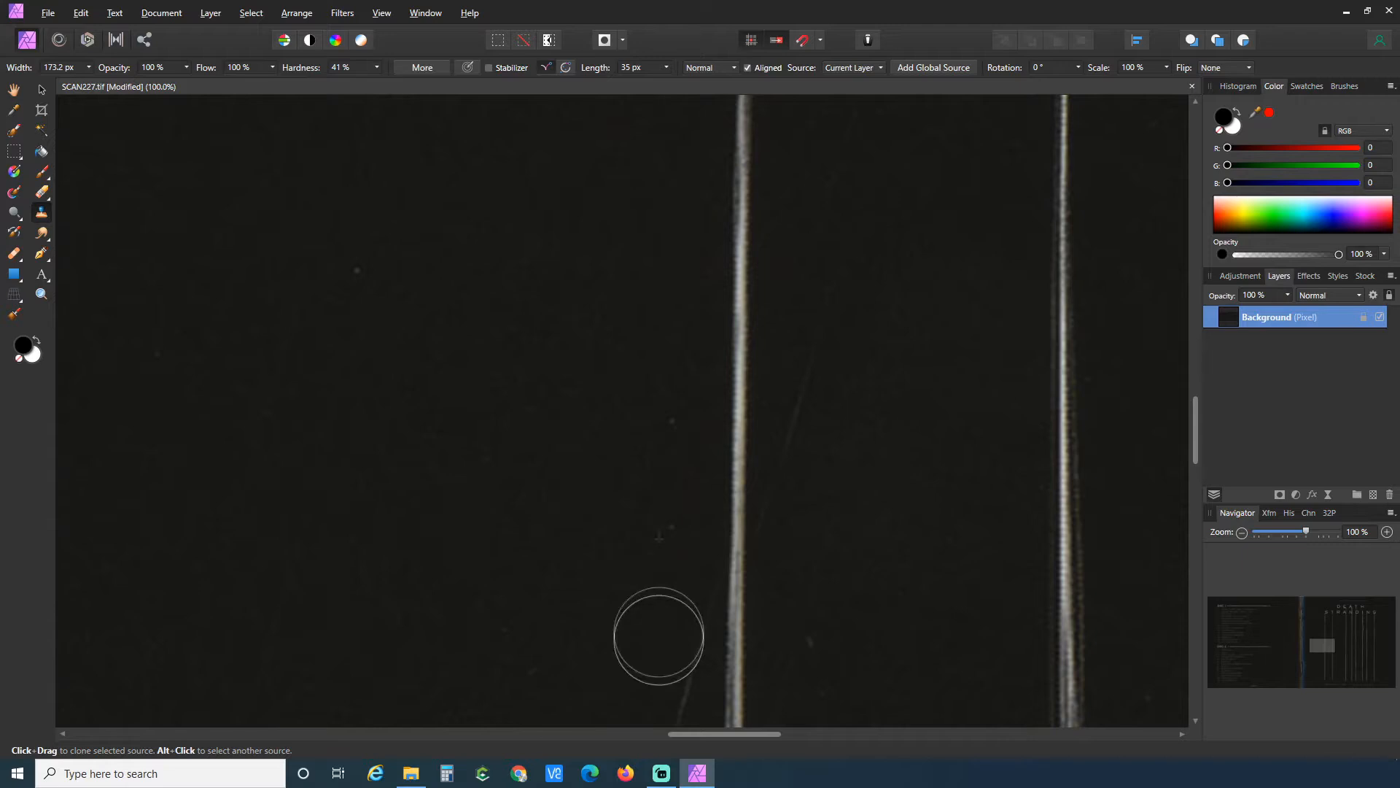
left_click_drag(737, 564, 784, 526)
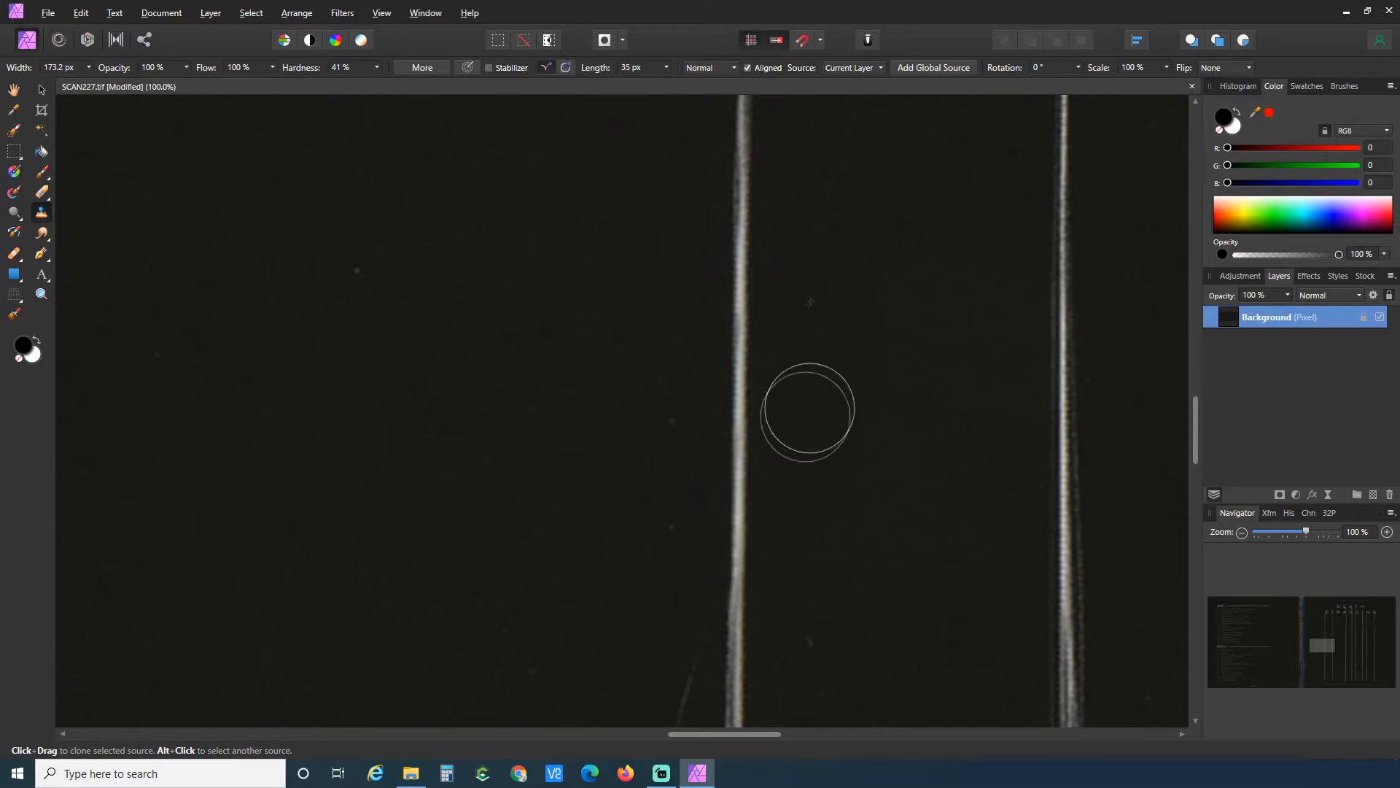
mouse_move(692, 410)
left_mouse_down()
mouse_move(667, 444)
mouse_move(636, 555)
left_mouse_up()
scroll(637, 555, "down", 3)
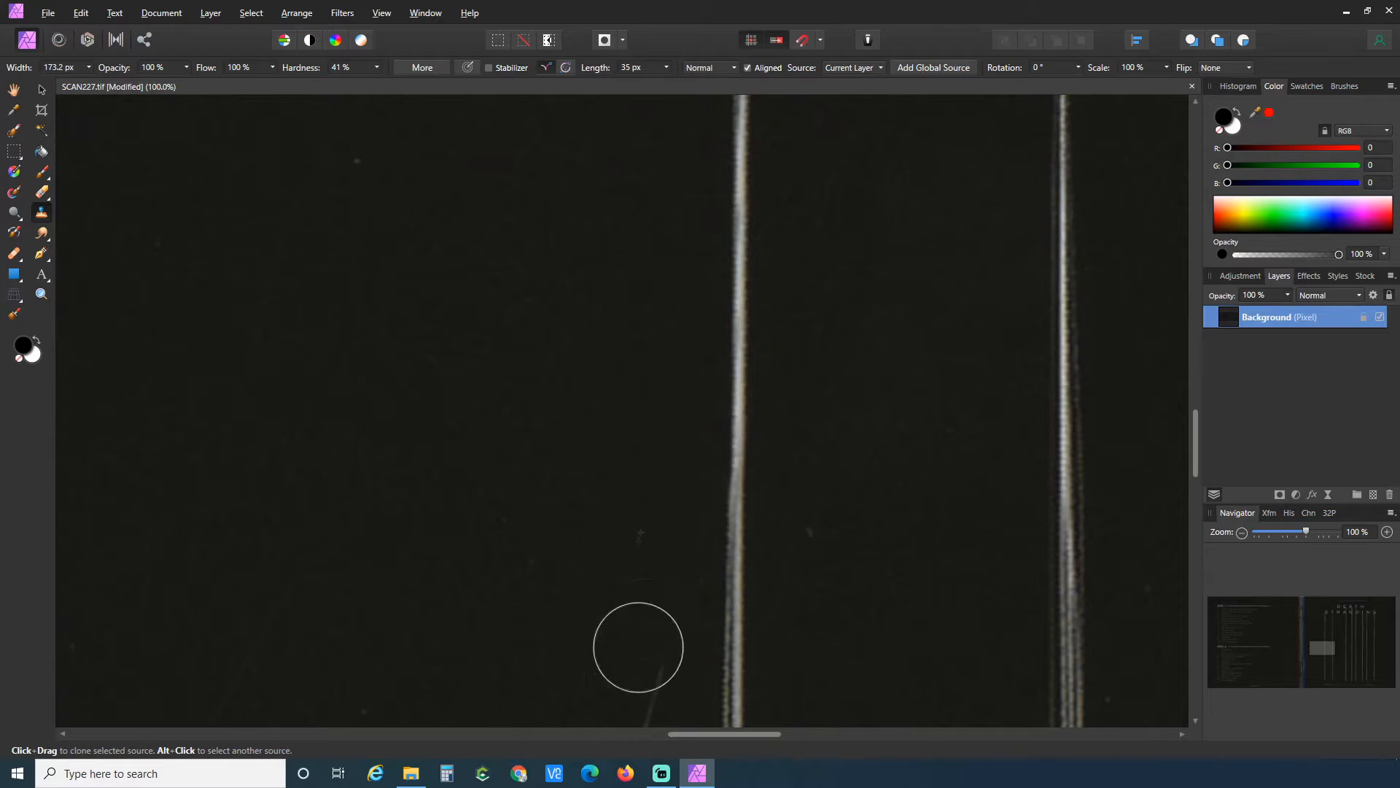
scroll(644, 612, "down", 3)
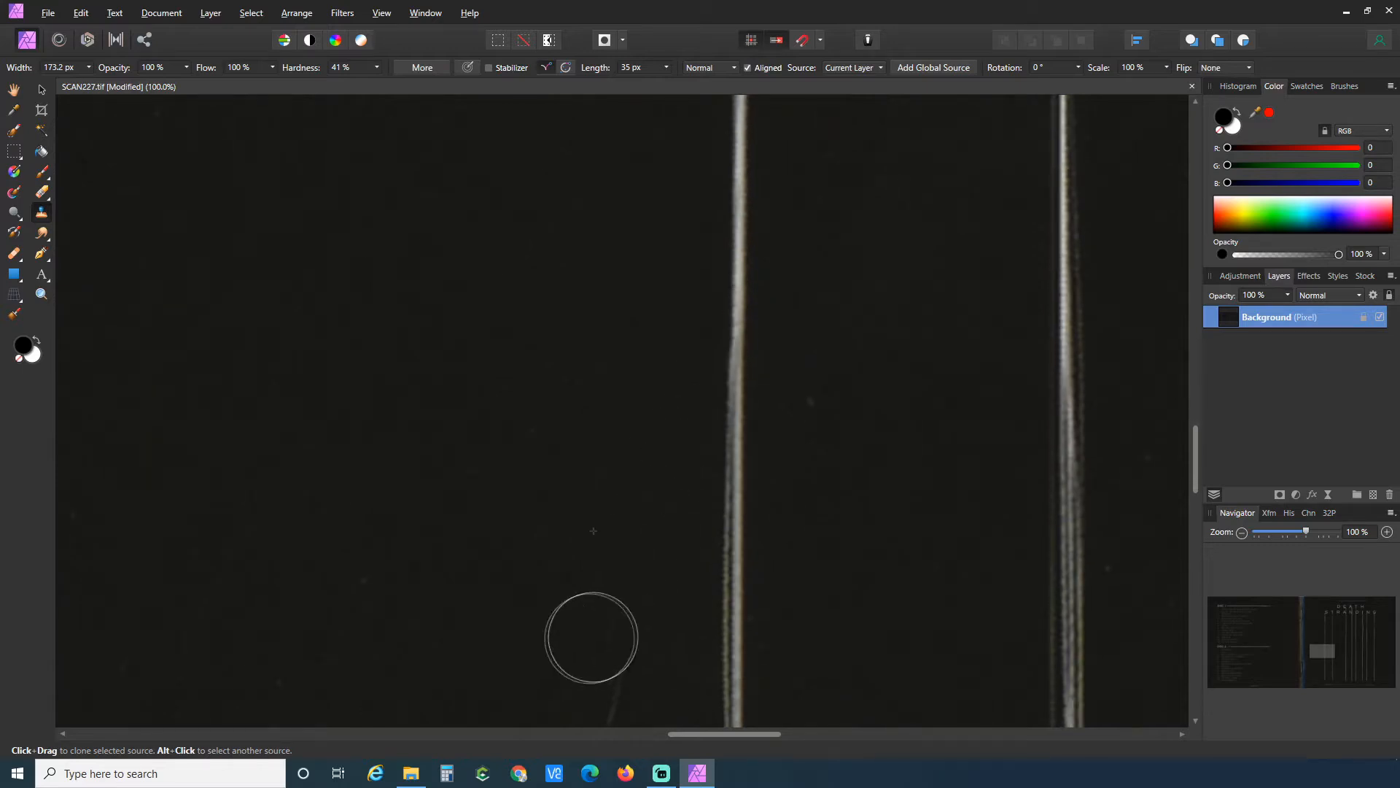
scroll(590, 638, "down", 3)
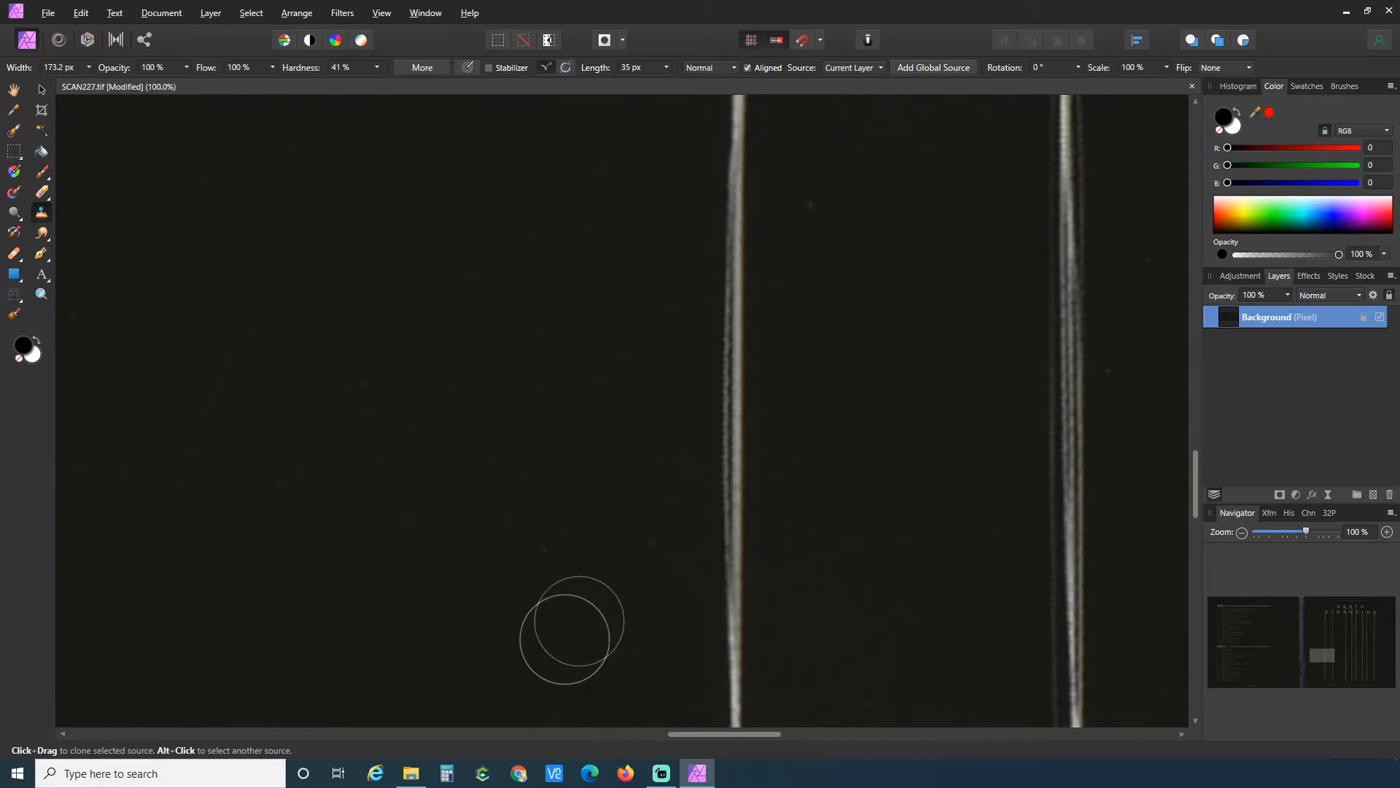
scroll(627, 423, "up", 3)
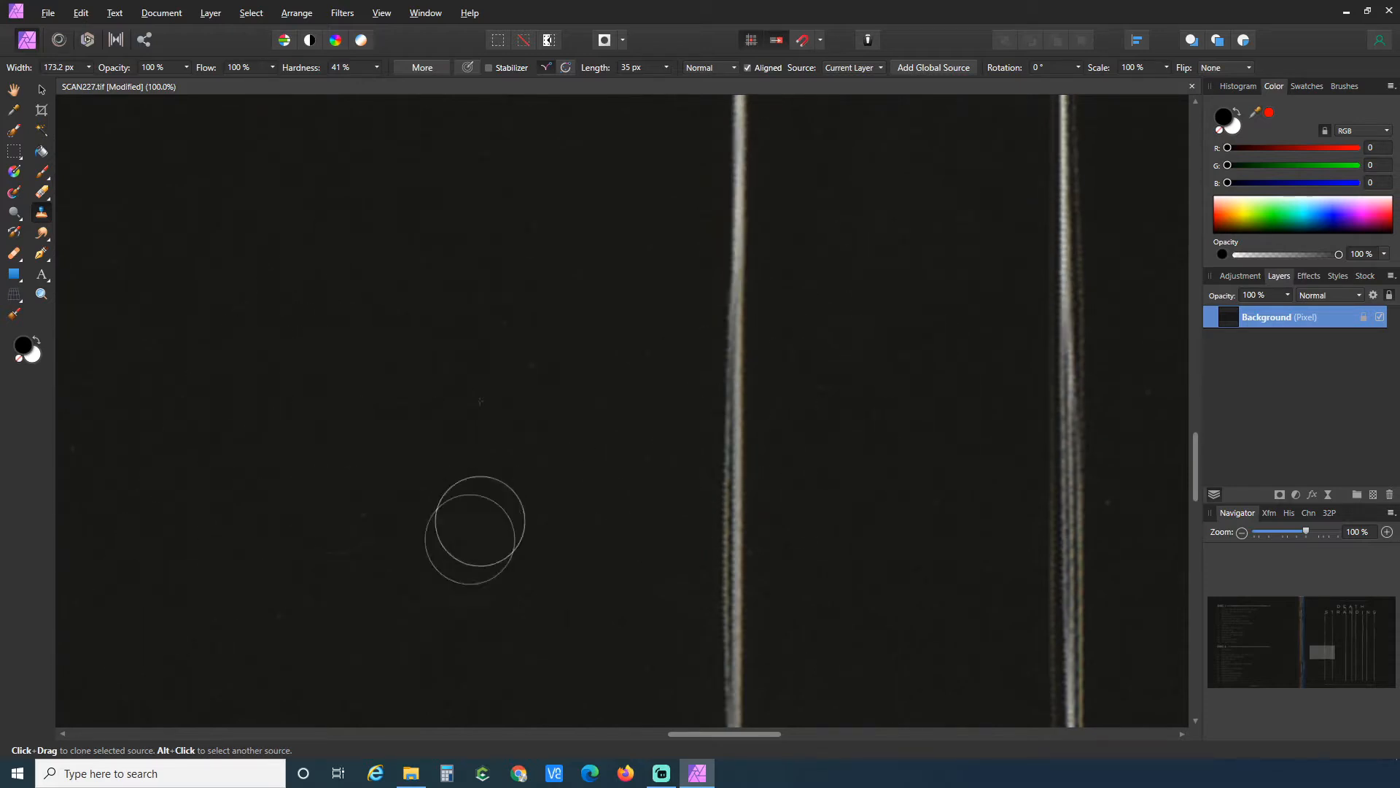
scroll(525, 543, "down", 1)
scroll(782, 438, "up", 2)
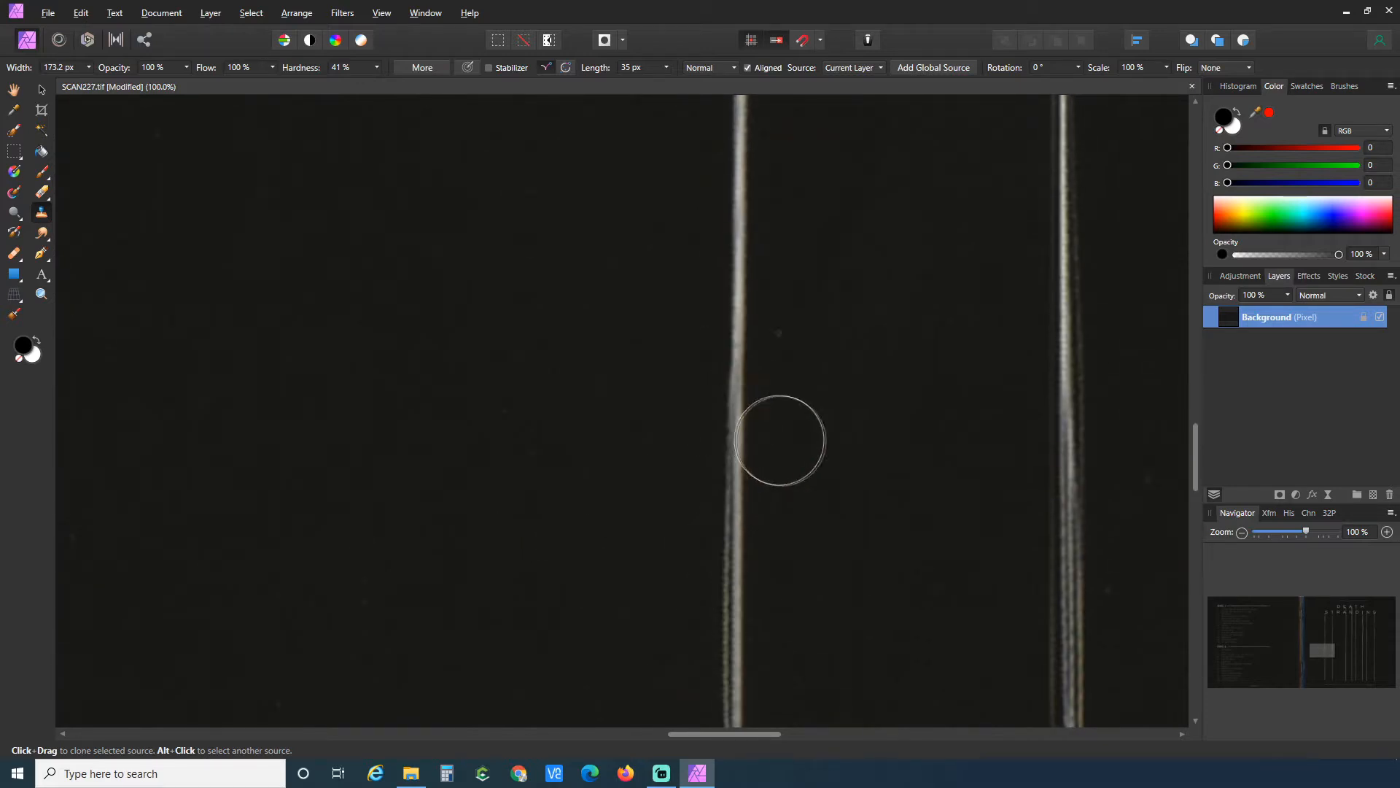
scroll(851, 418, "up", 1)
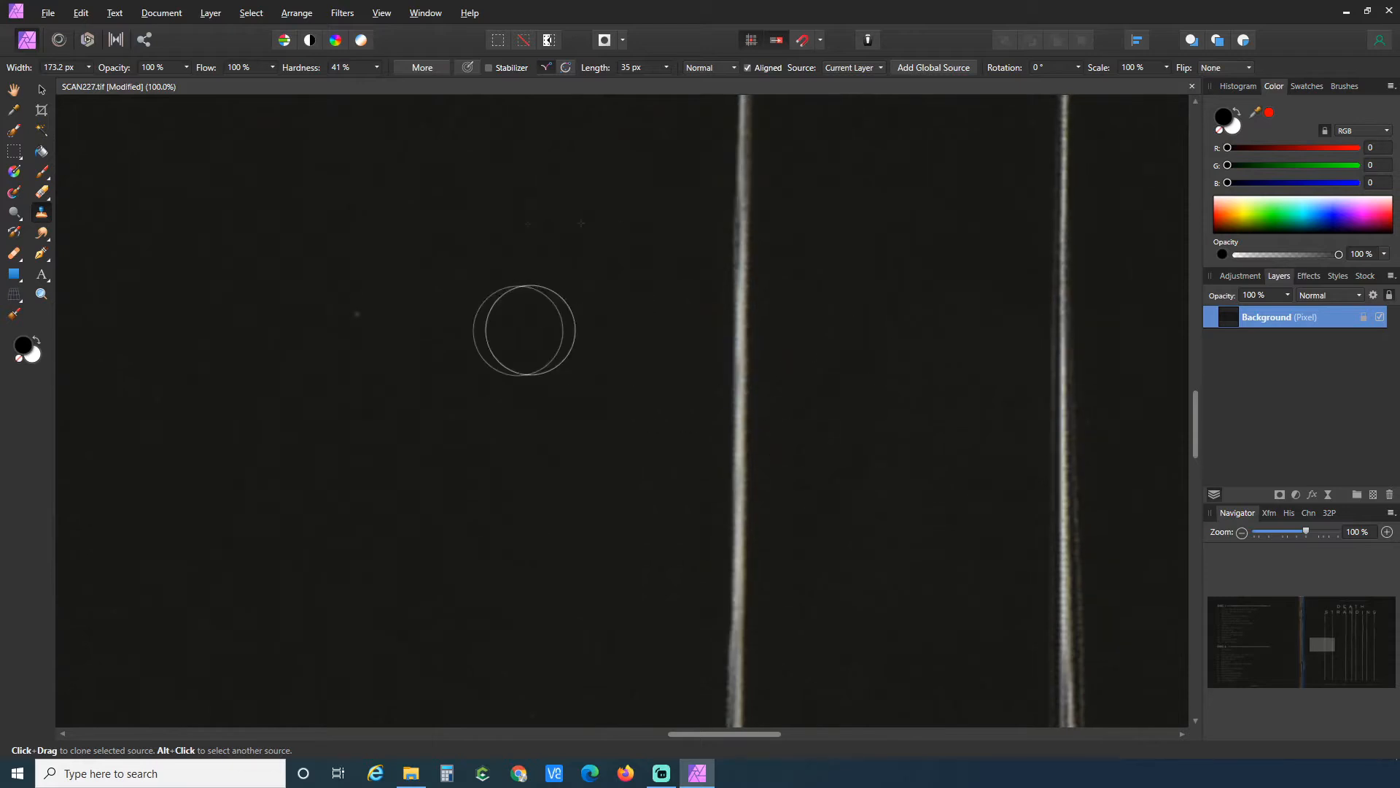
Flood select the scan's dark background from the front cover, using 20% tolerance with Contiguous on, and check the selection across both covers.
left_click(1242, 533)
left_click(1242, 532)
left_click(1242, 533)
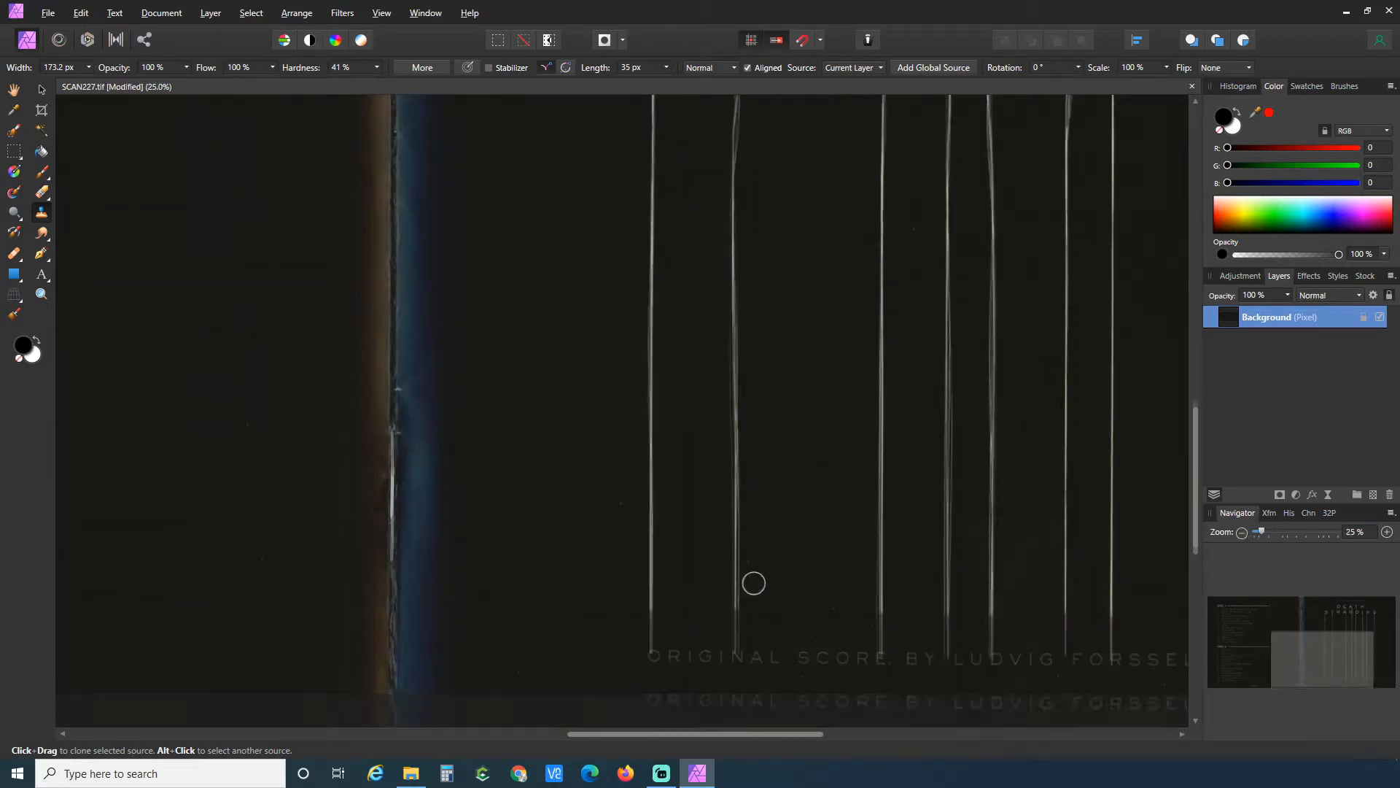
scroll(670, 475, "up", 2)
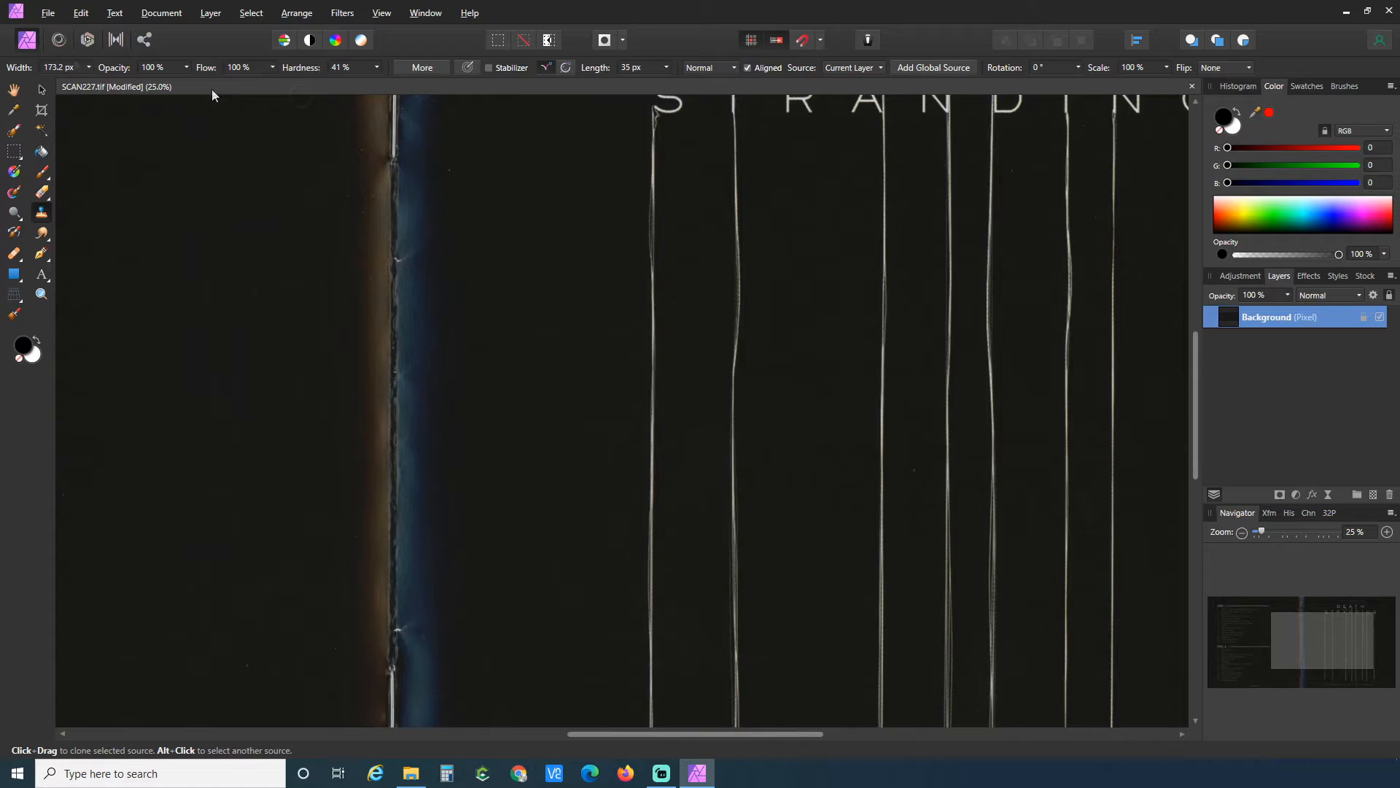
left_click(40, 134)
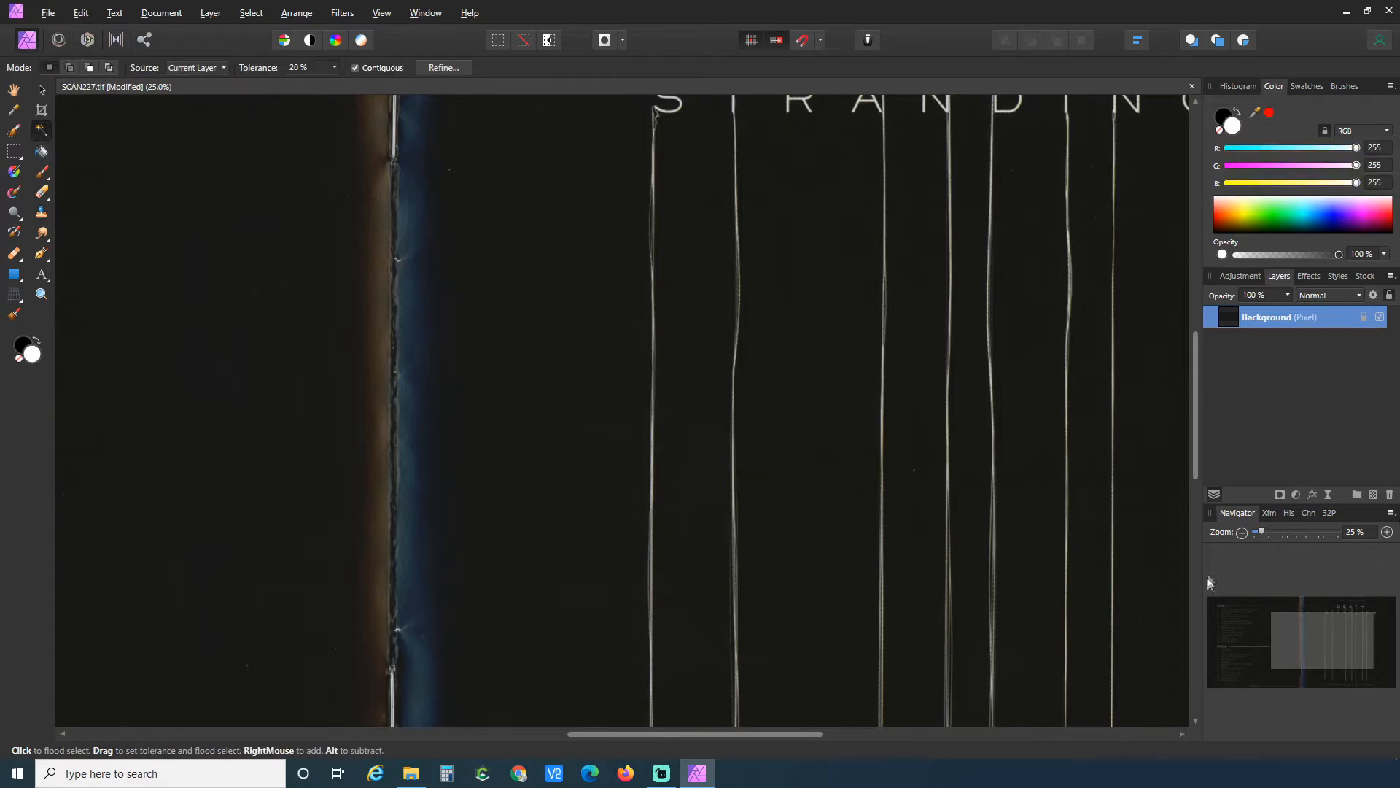
left_click(1242, 533)
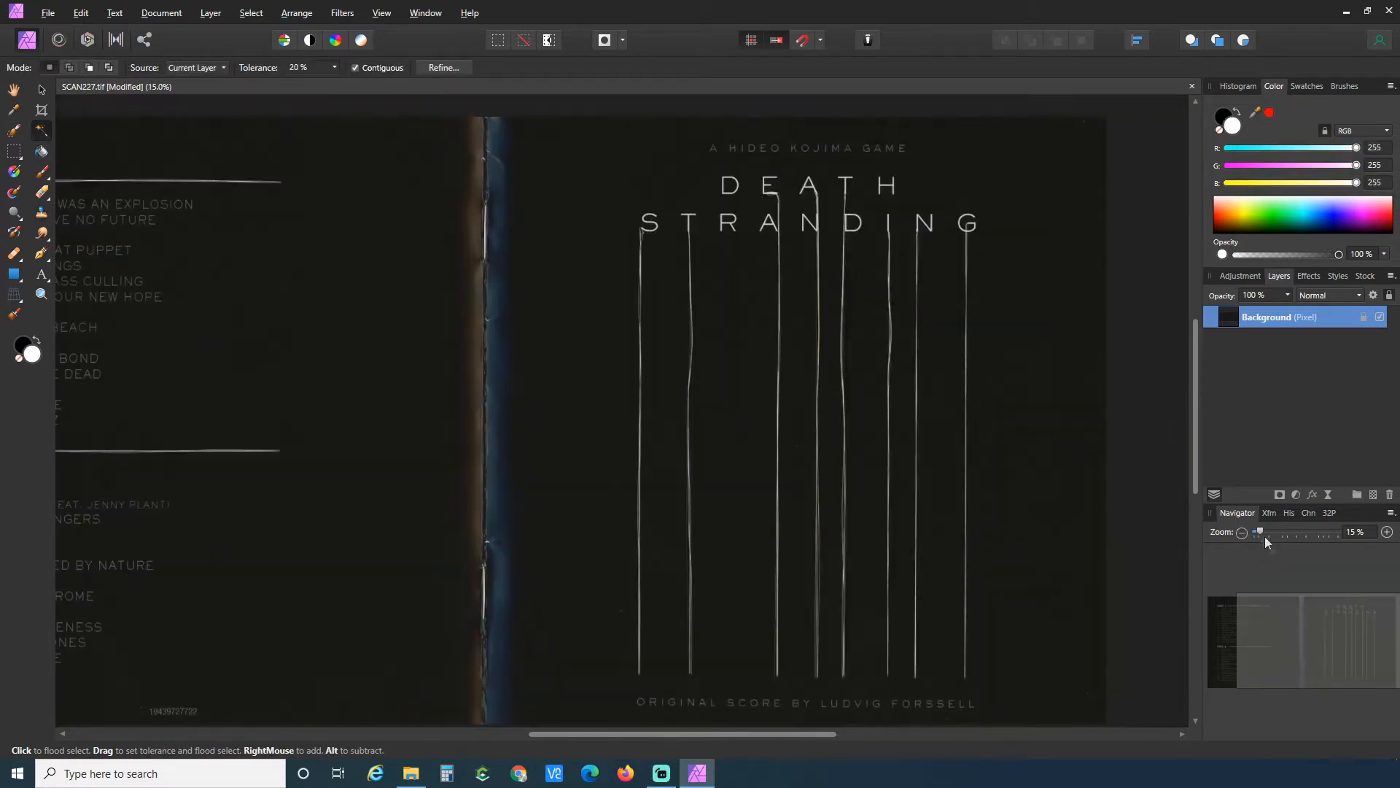
left_click(1022, 344)
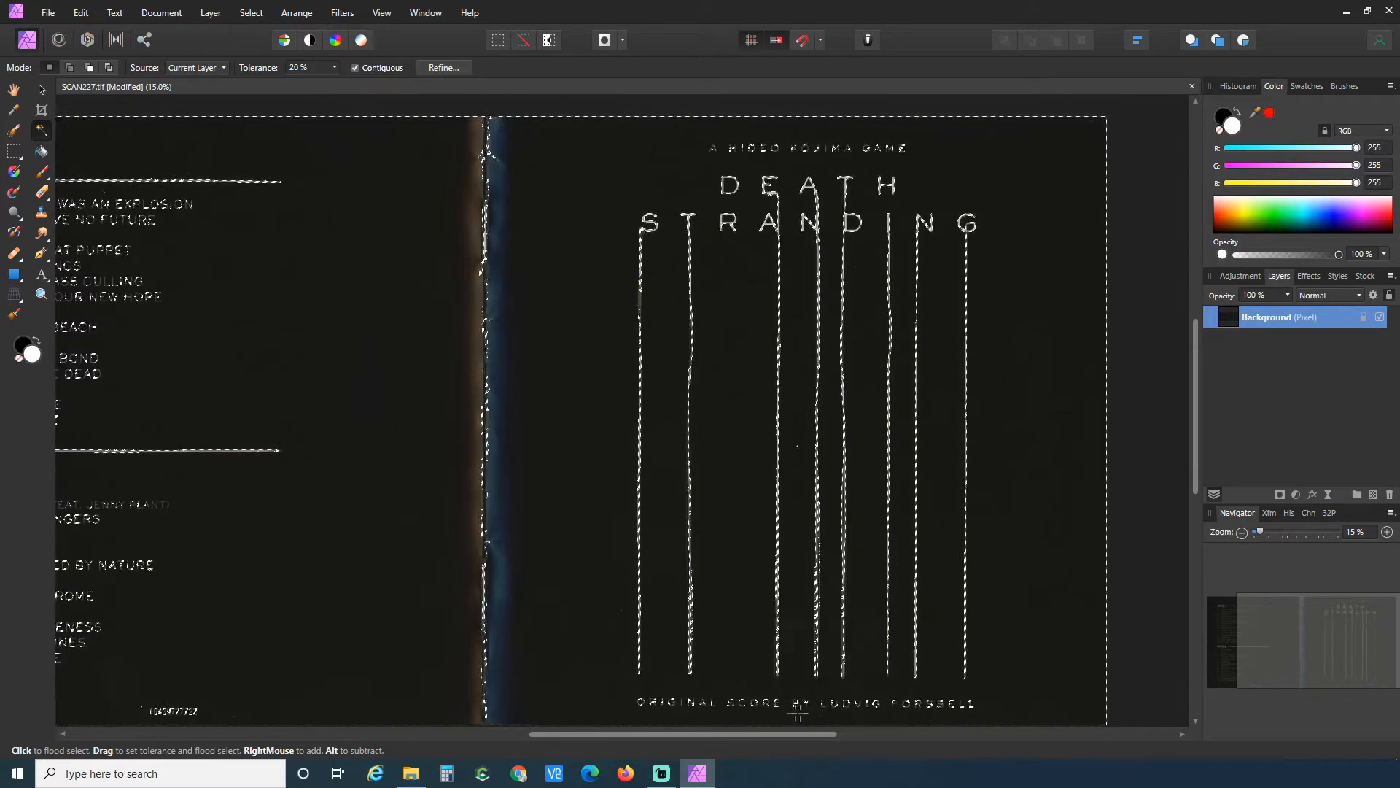
left_click_drag(799, 736, 733, 746)
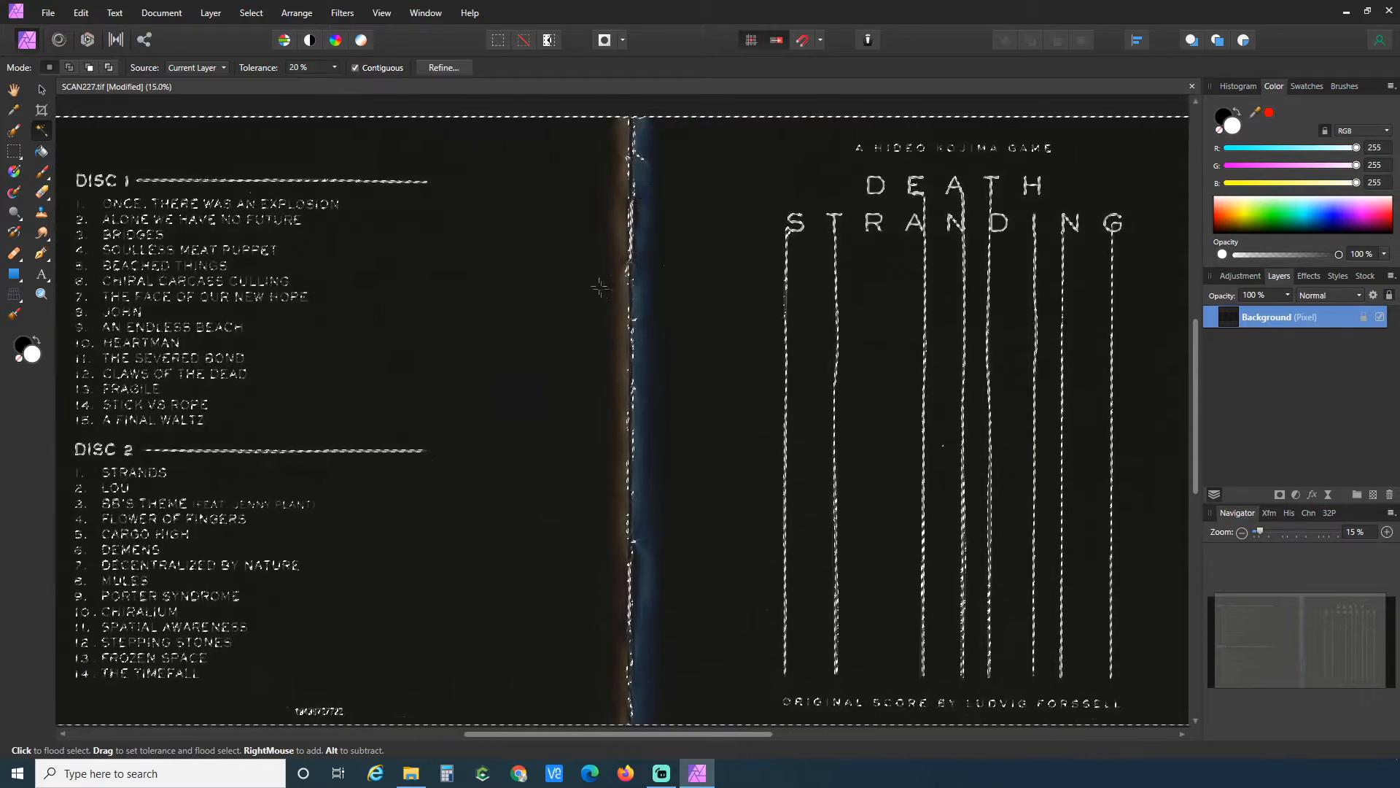
left_click_drag(565, 737, 599, 737)
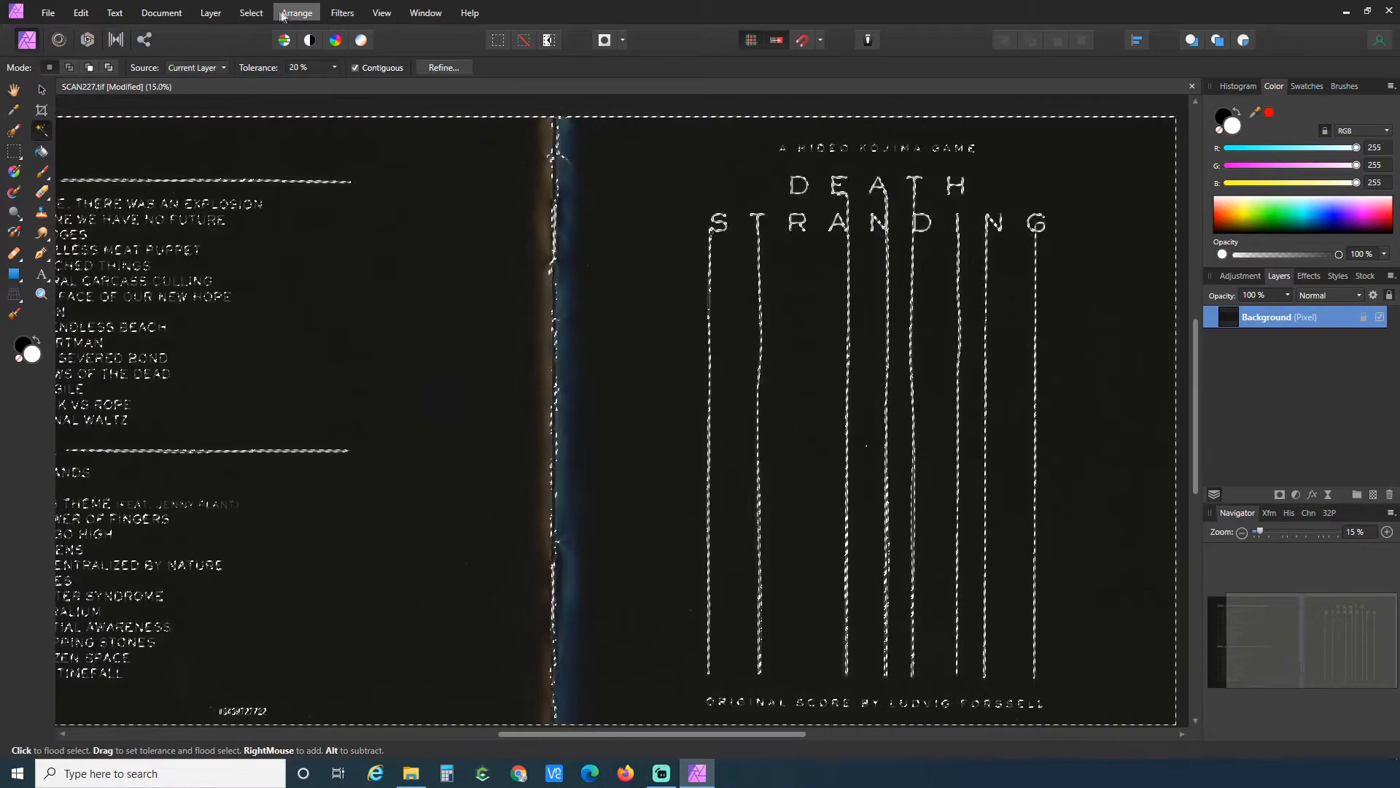
Shrink the background selection with a radius of -8 px.
left_click(251, 13)
left_click(286, 247)
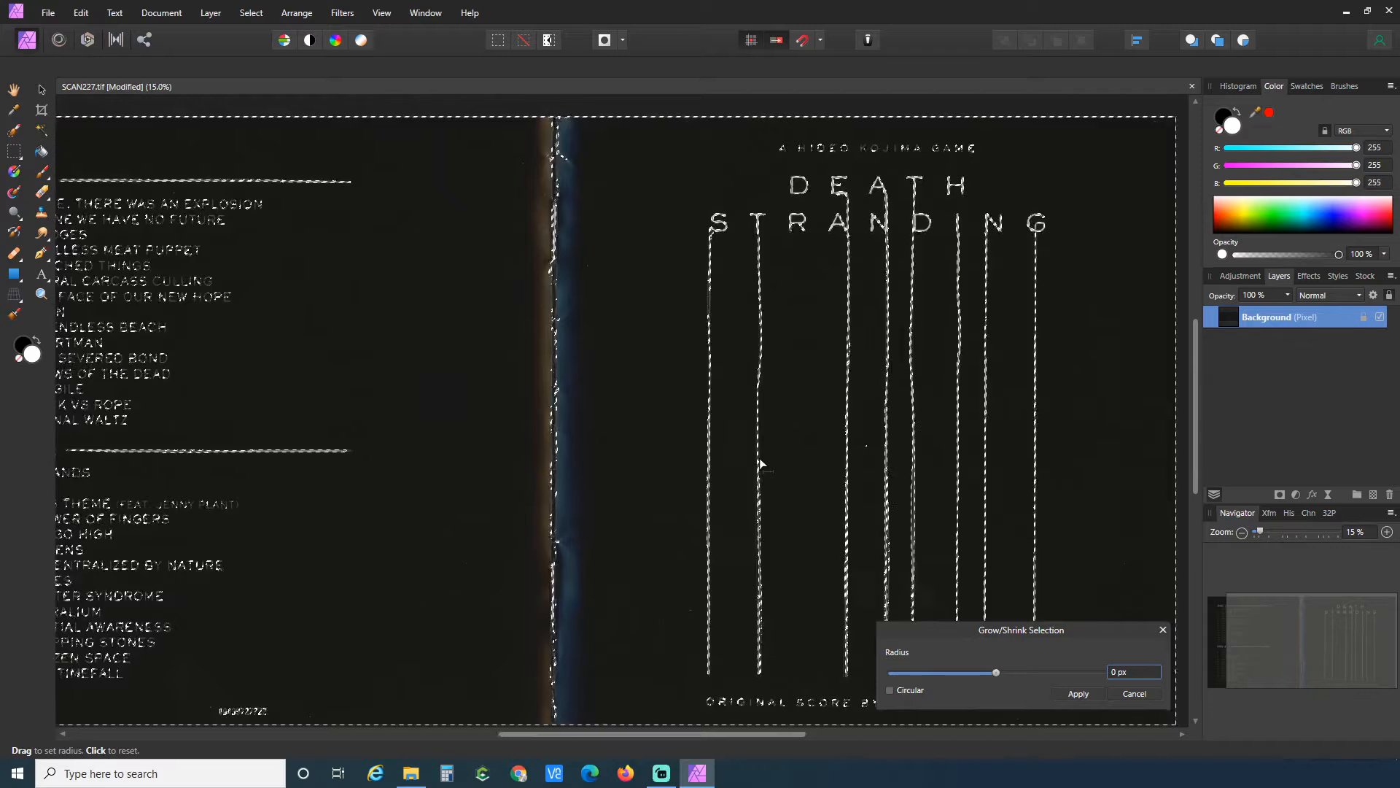
type("-8")
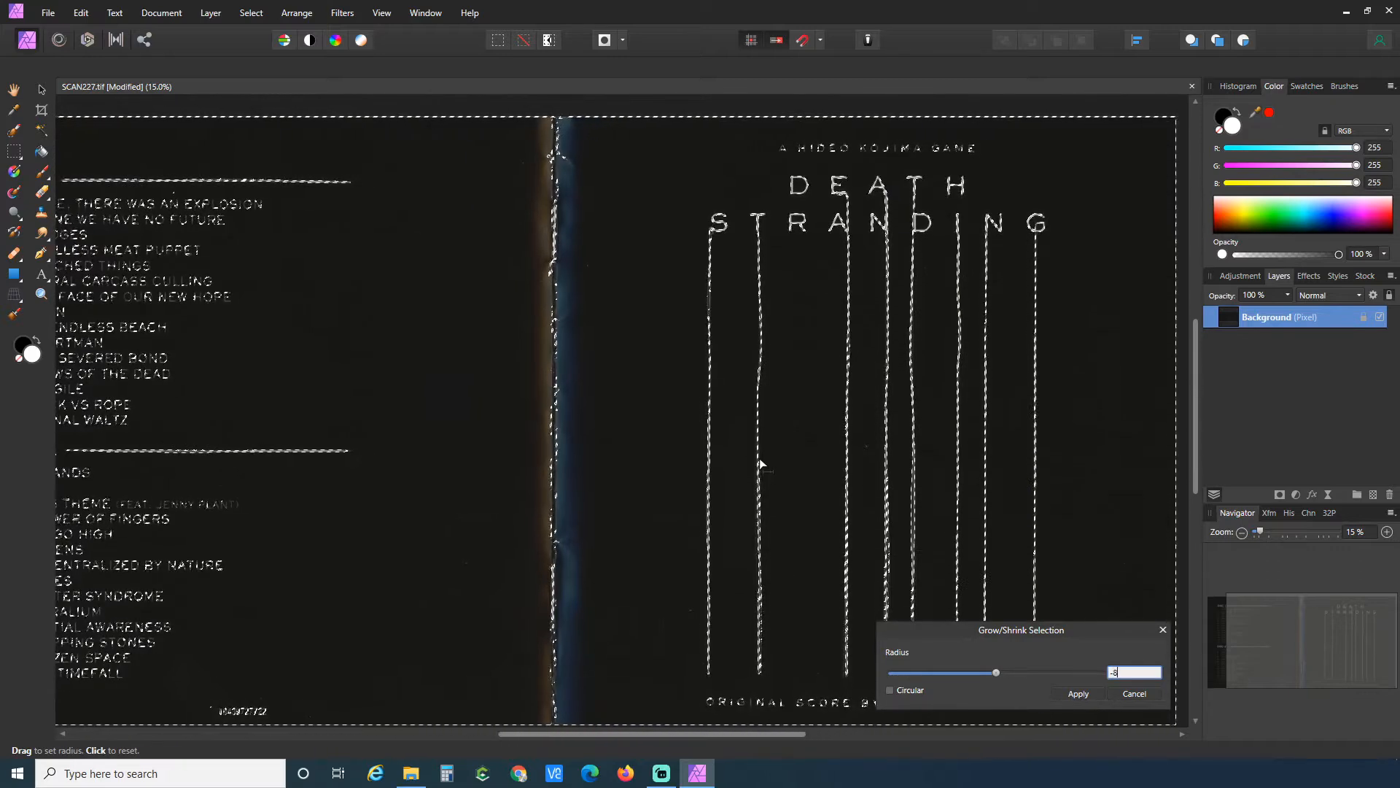
left_click(1075, 693)
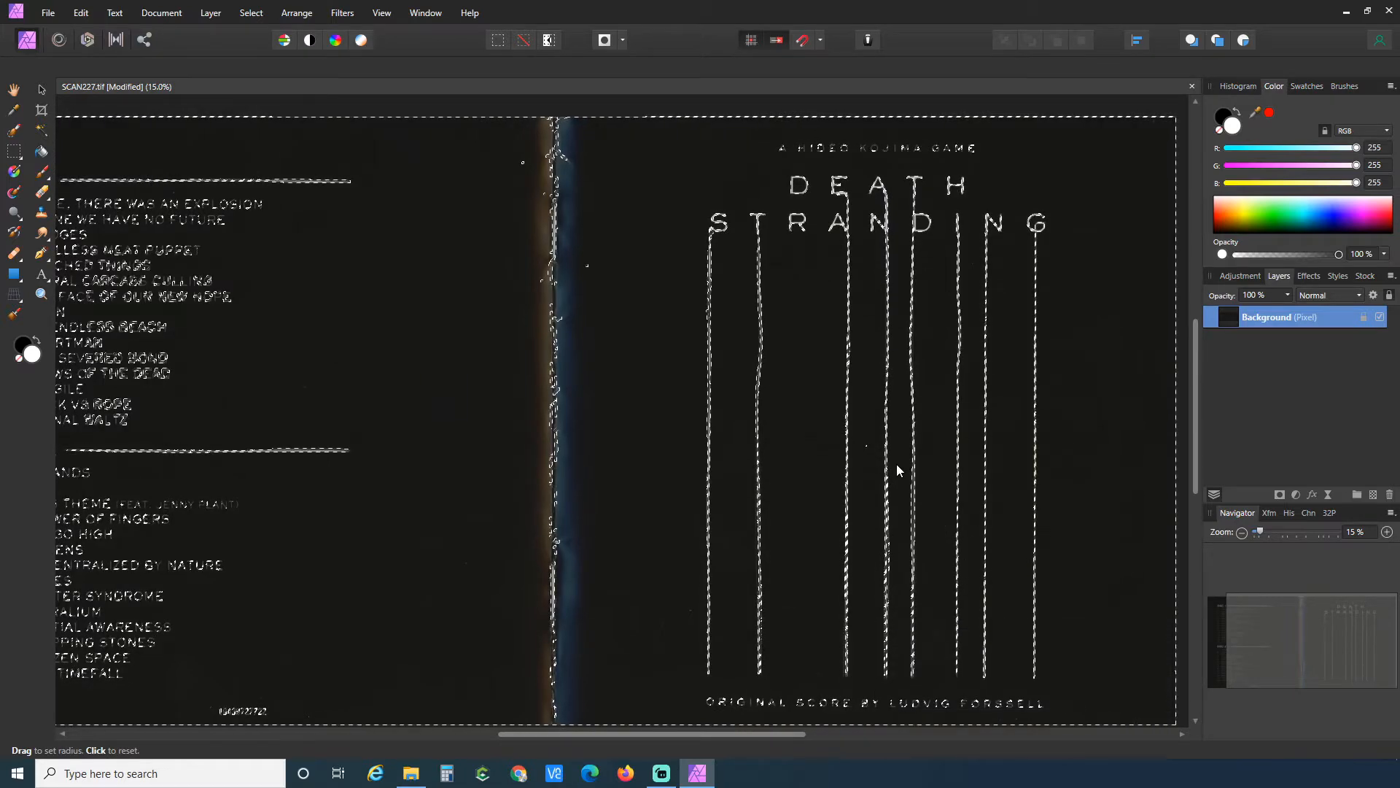
With the Selection Brush in Add mode at 380 px, paint the dust specks beside the spine and in the covers' open areas into the selection.
key("w")
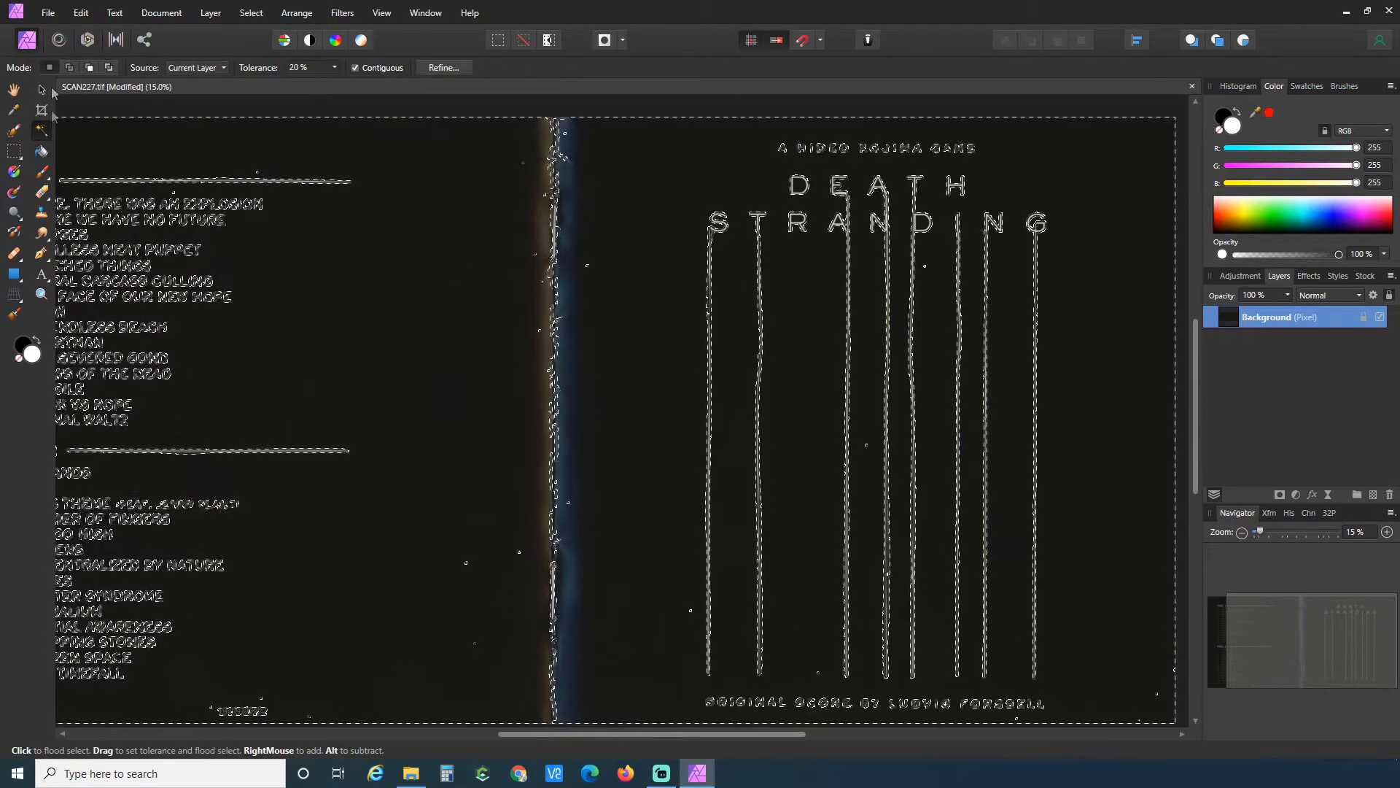
key("m")
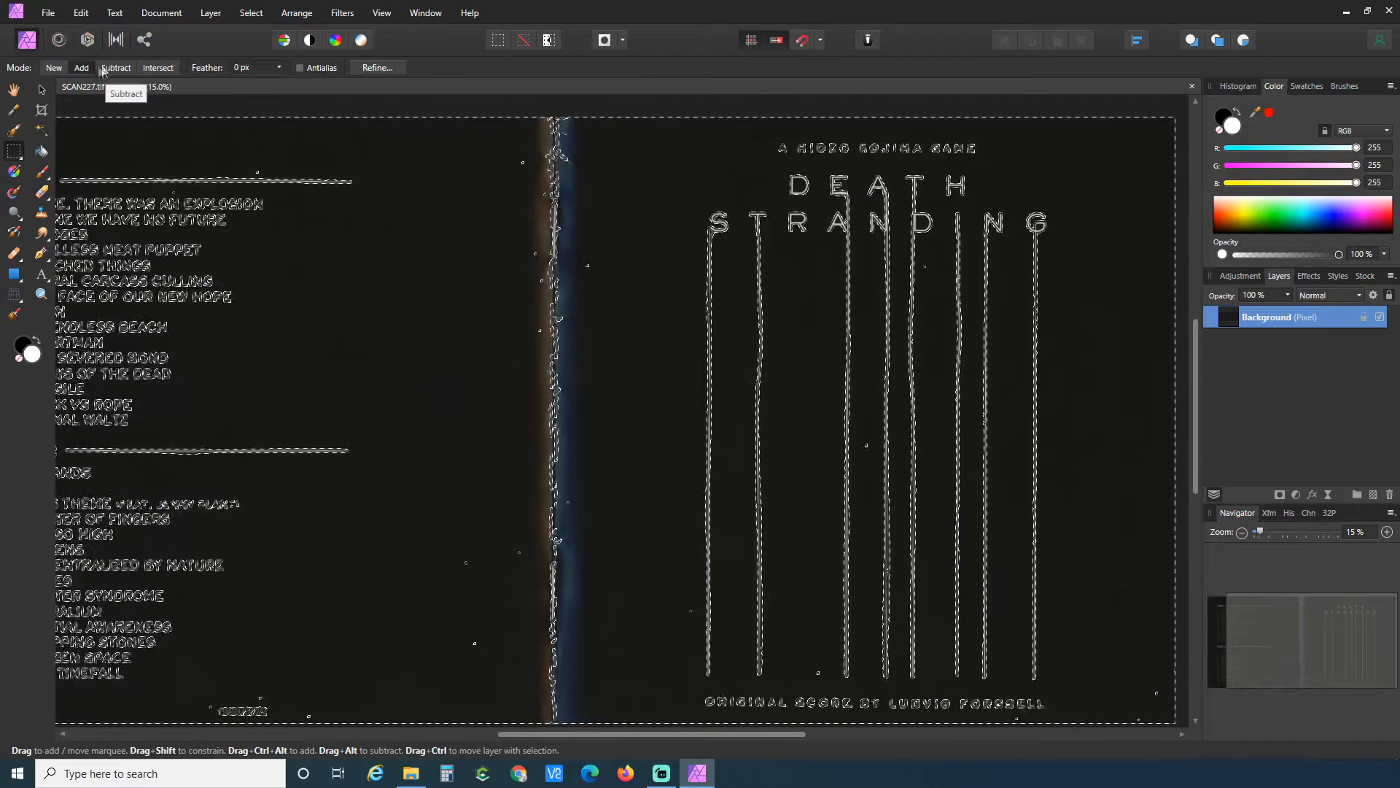
left_click(14, 157)
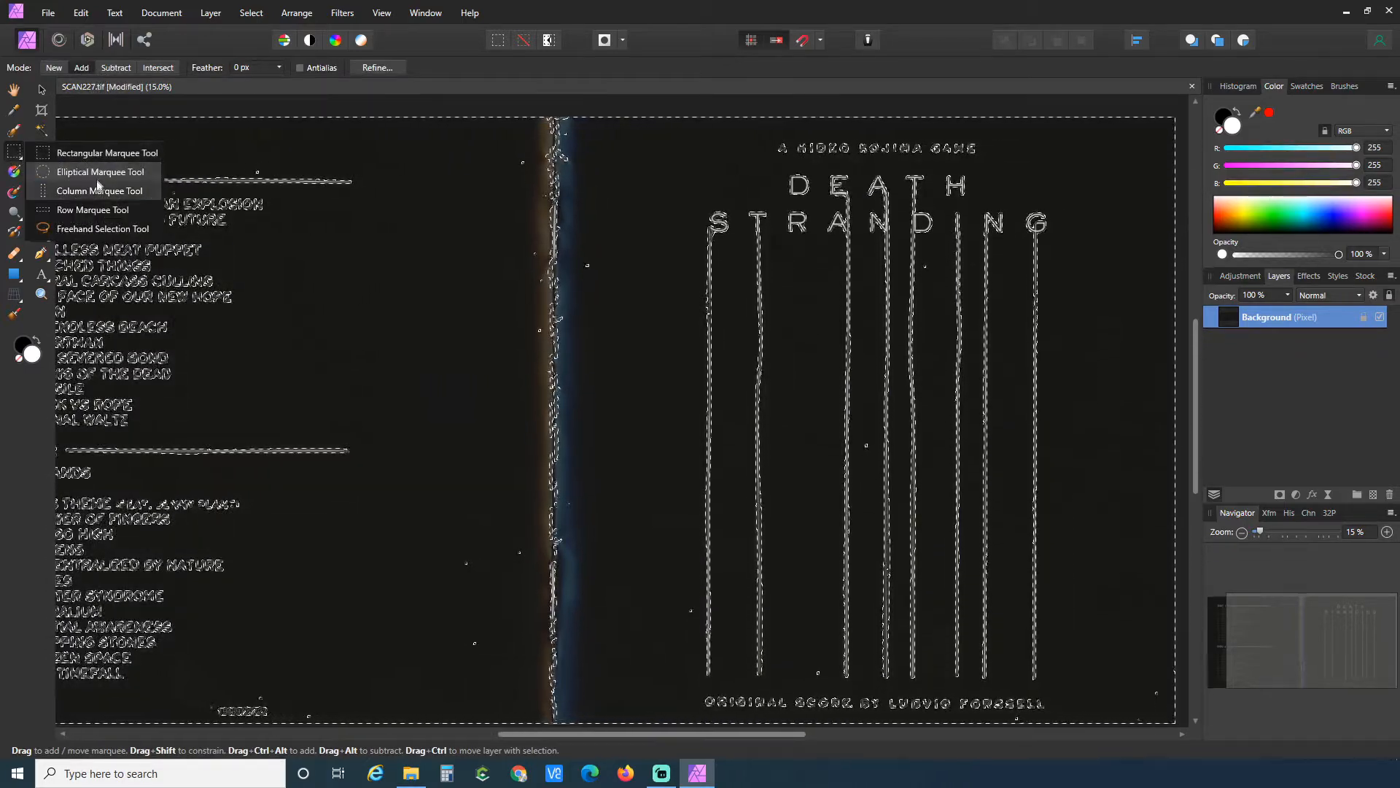
left_click(14, 130)
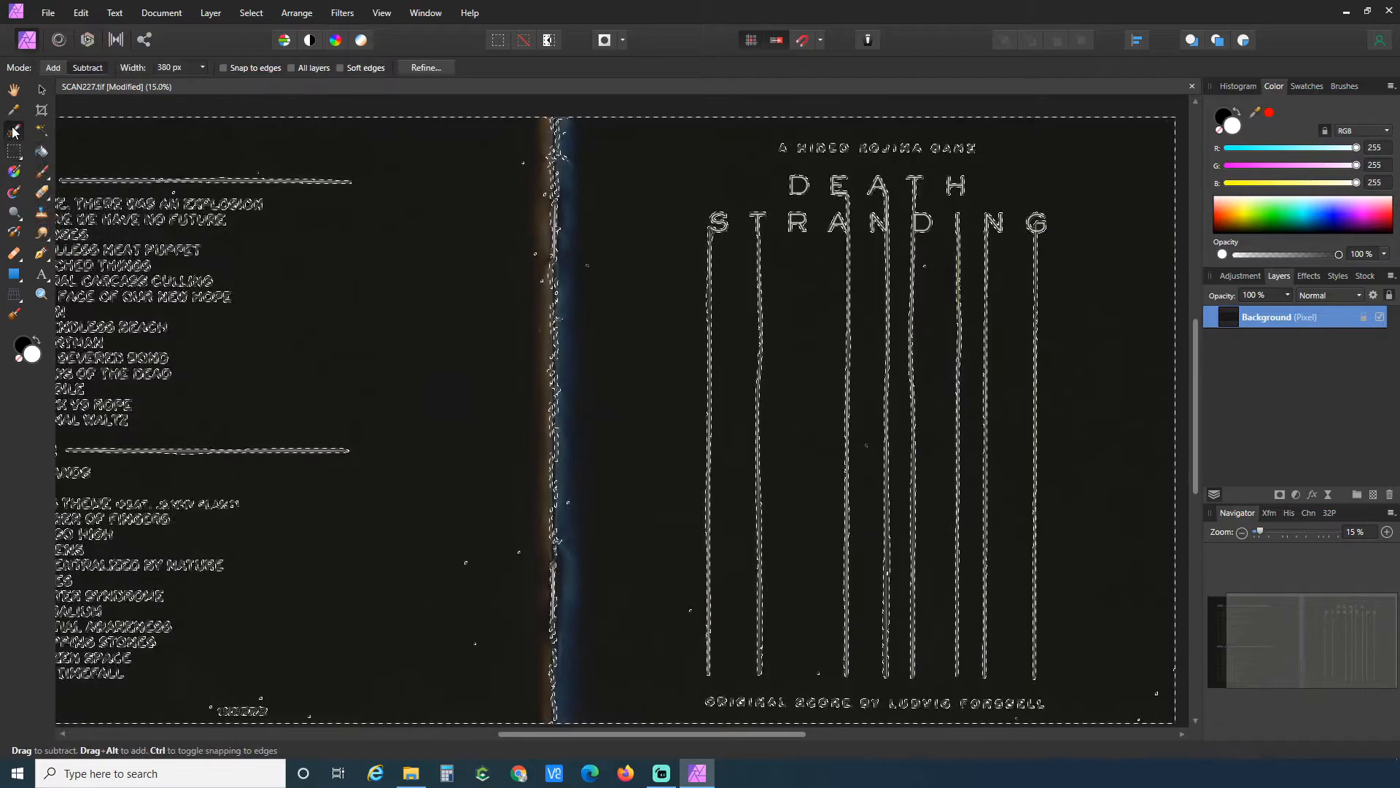
left_click(56, 69)
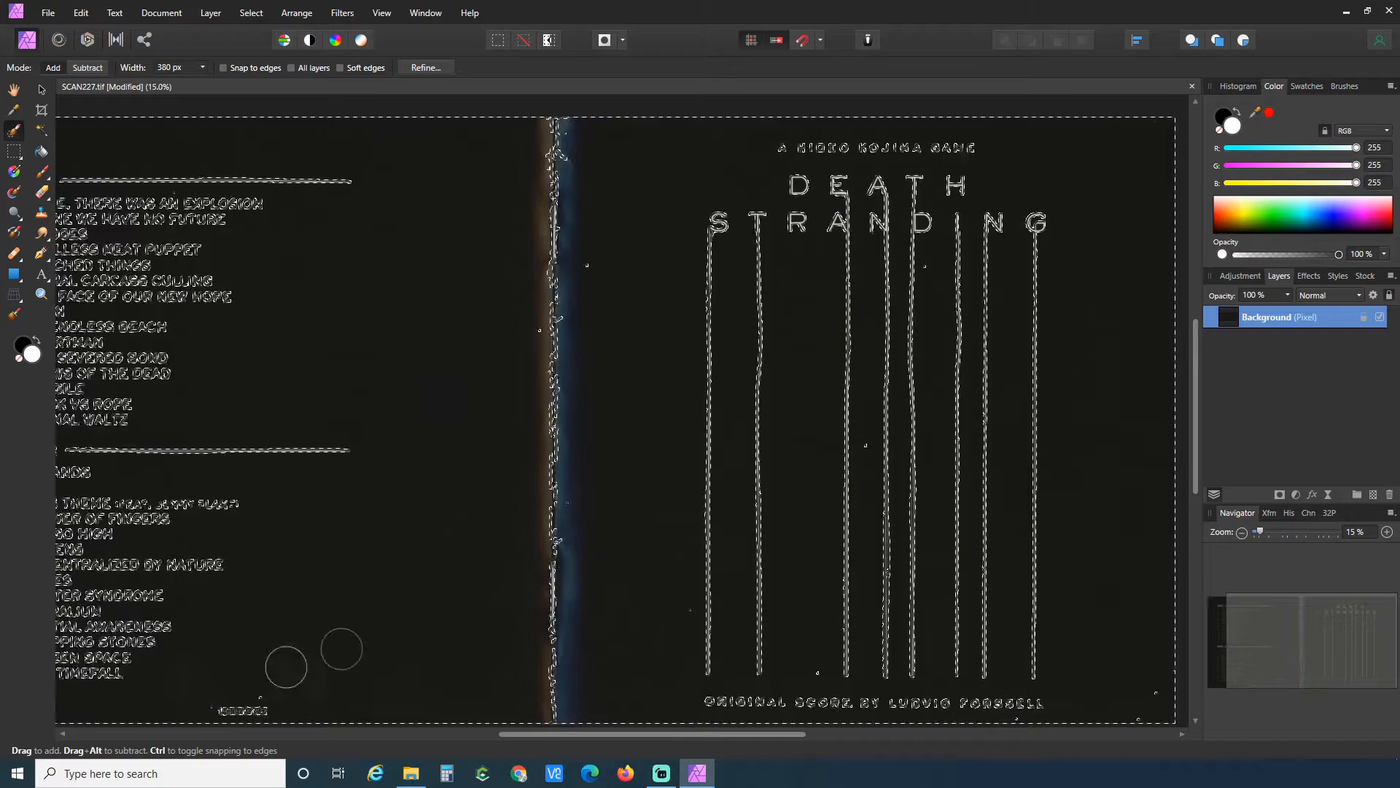
scroll(485, 577, "down", 3)
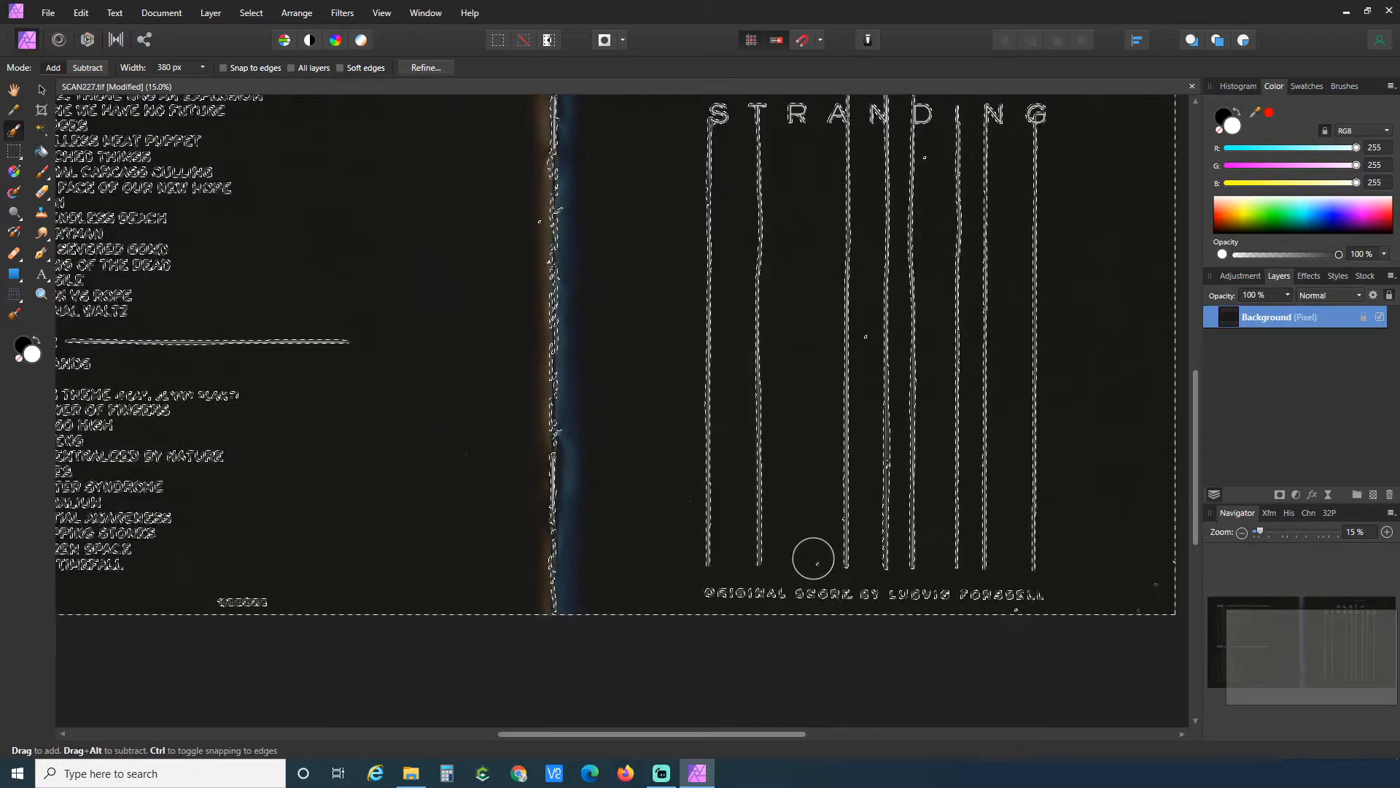
scroll(1109, 580, "up", 2)
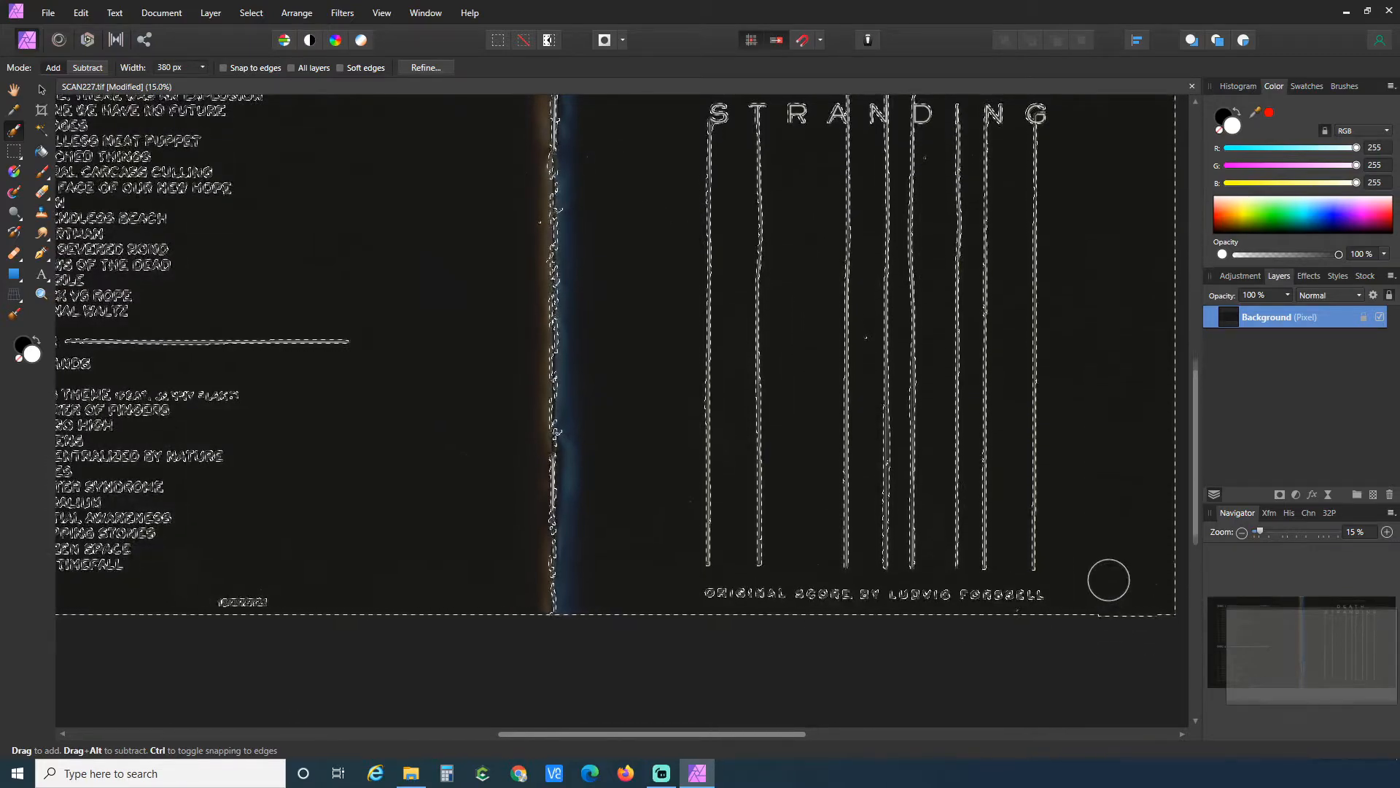
Reduce the Selection Brush width to about 167 px and add the remaining specks between the front cover's vertical lines to the selection.
key("bracketleft")
key("bracketleft")
key("bracketleft")
key("bracketleft")
key("bracketleft")
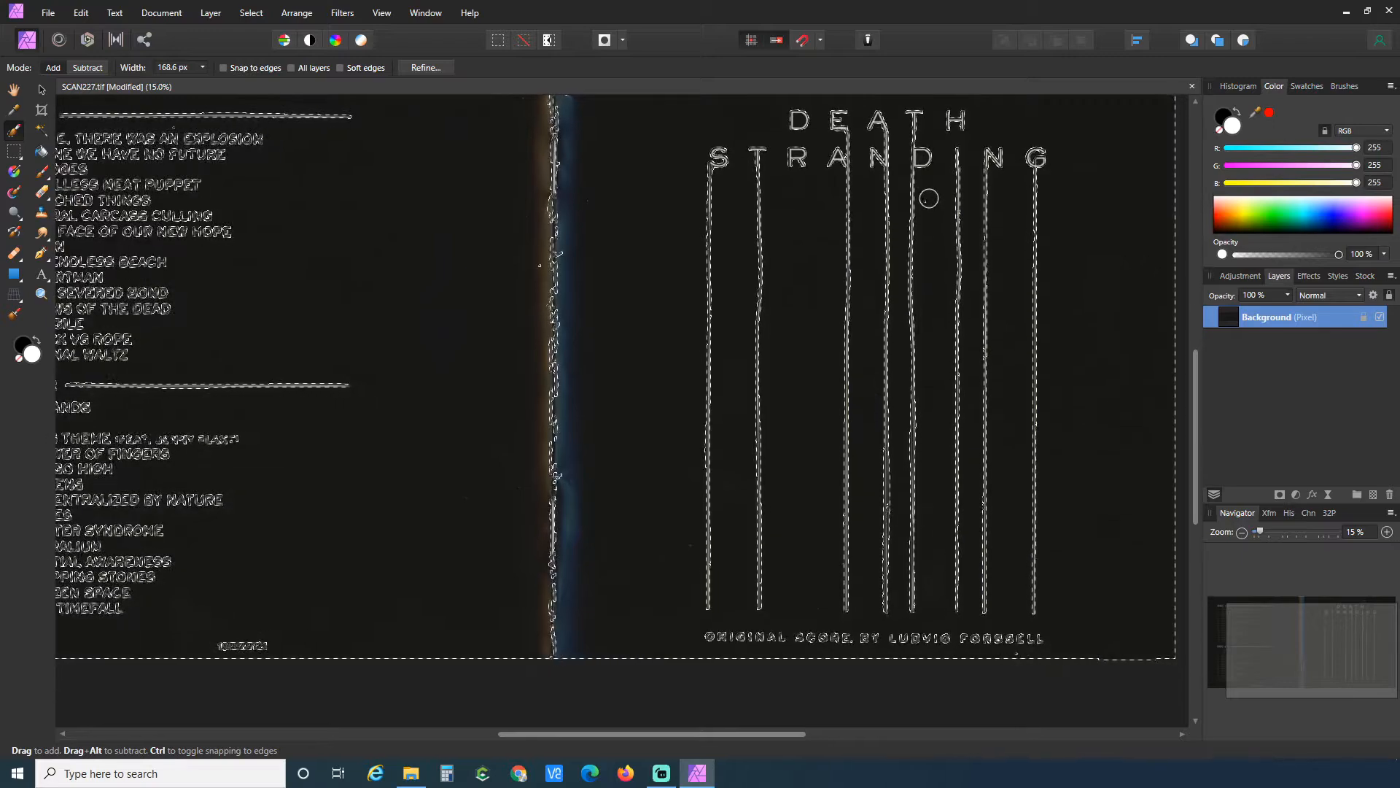
scroll(895, 357, "up", 6)
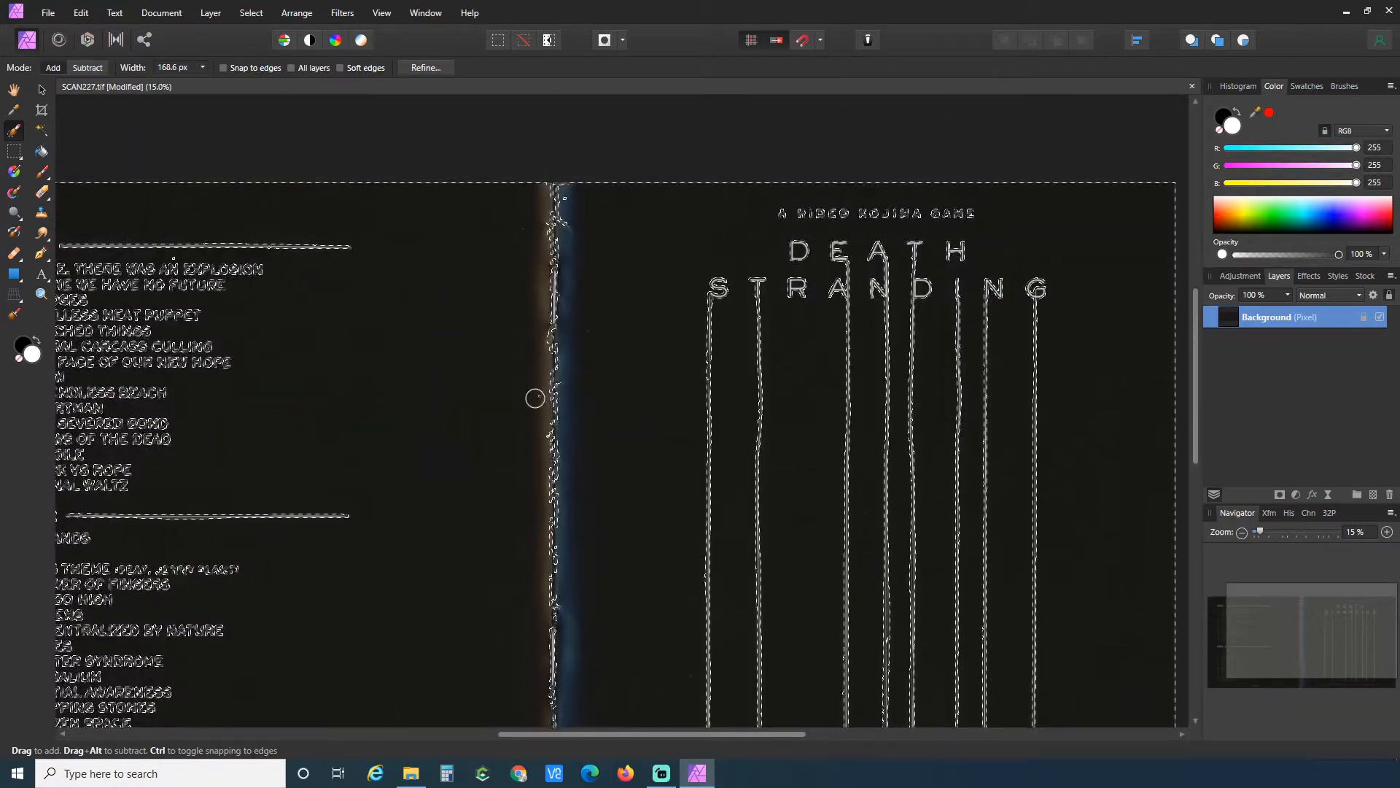
Add the specks around the back cover's track lists to the selection, reducing the Selection Brush to 88 px for those near the Disc 1 heading line.
left_click_drag(712, 736, 512, 737)
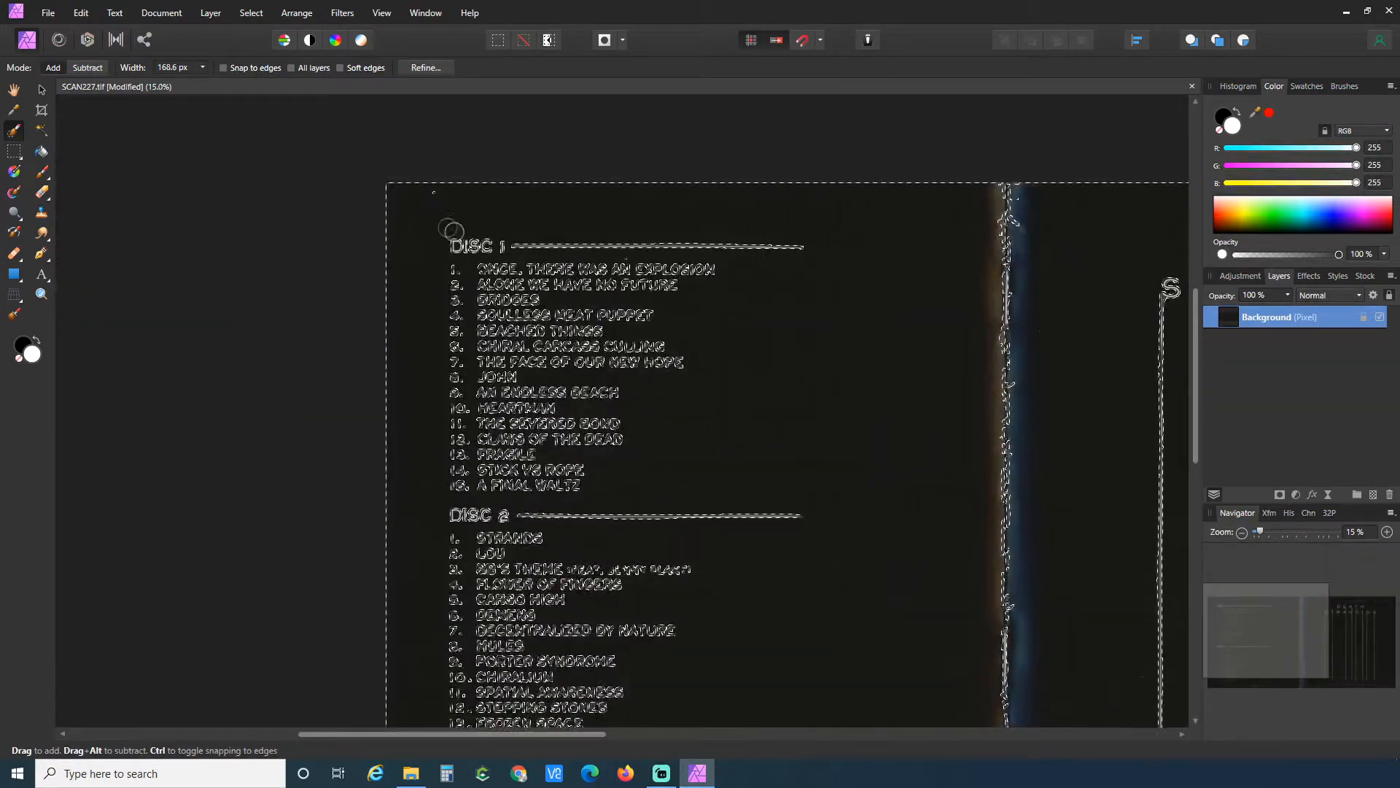
key("bracketleft")
key("bracketleft")
key("bracketleft")
key("bracketleft")
key("bracketleft")
key("bracketleft")
key("bracketleft")
key("bracketleft")
left_click(628, 257)
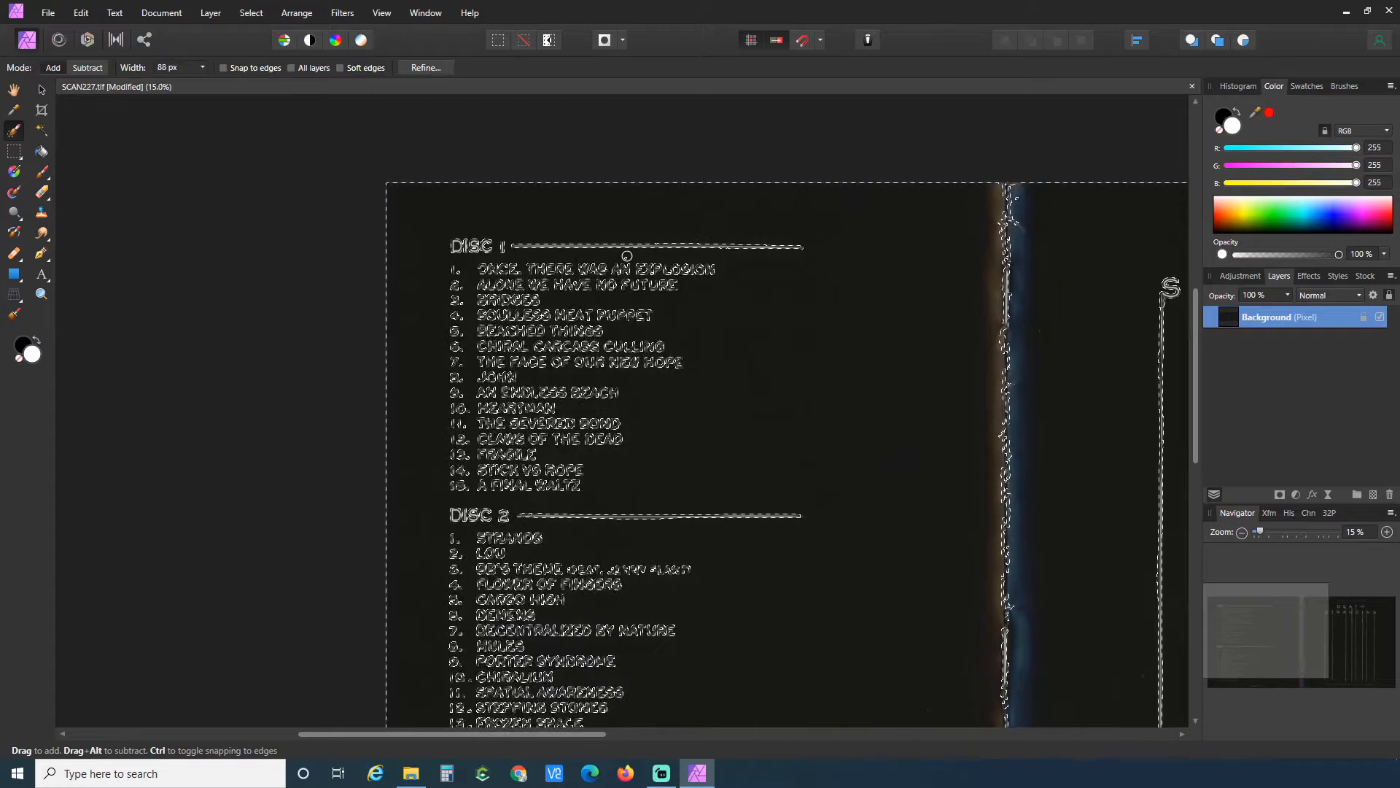
scroll(630, 523, "down", 4)
scroll(629, 524, "down", 5)
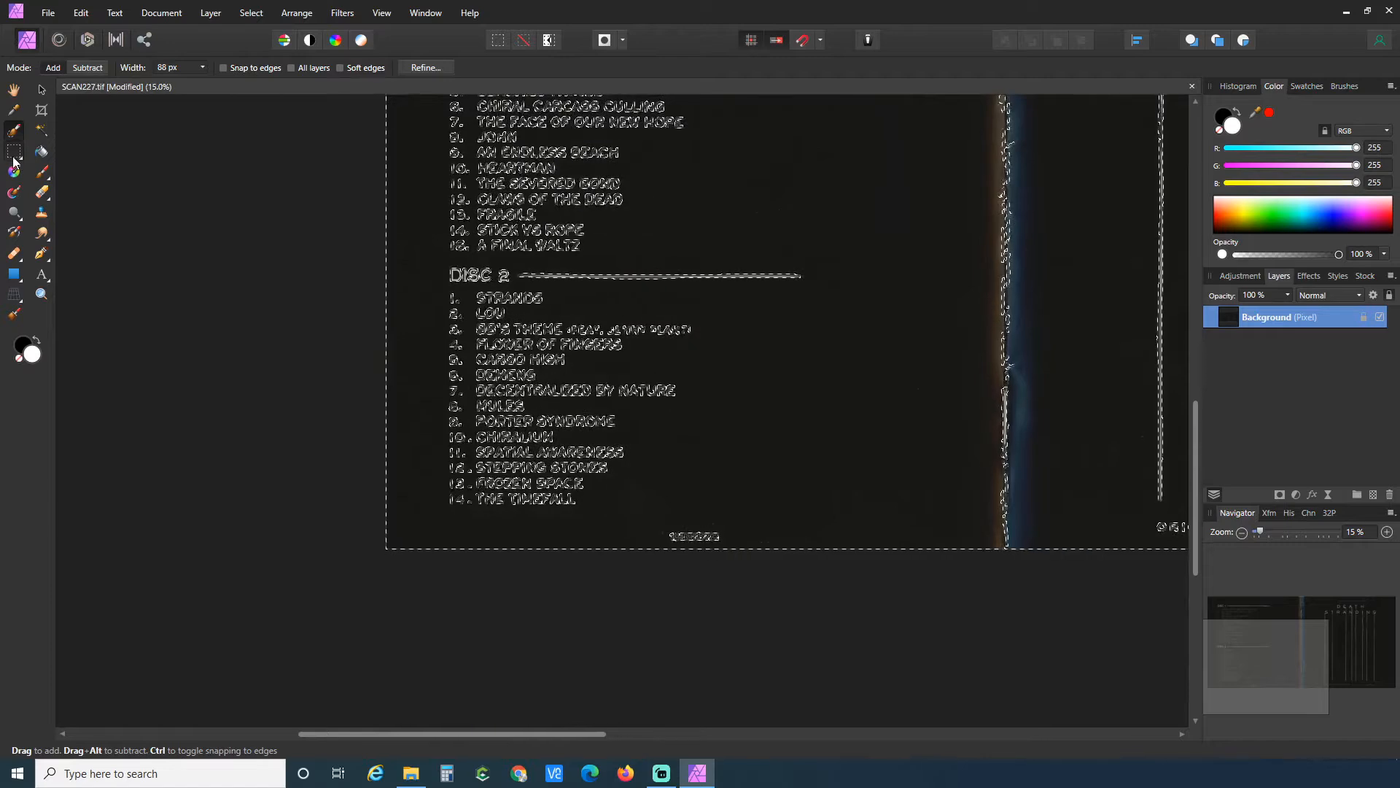
Add the uncovered strips along the back cover's outer edges to the selection with the Rectangular Marquee in Add mode.
left_click(107, 153)
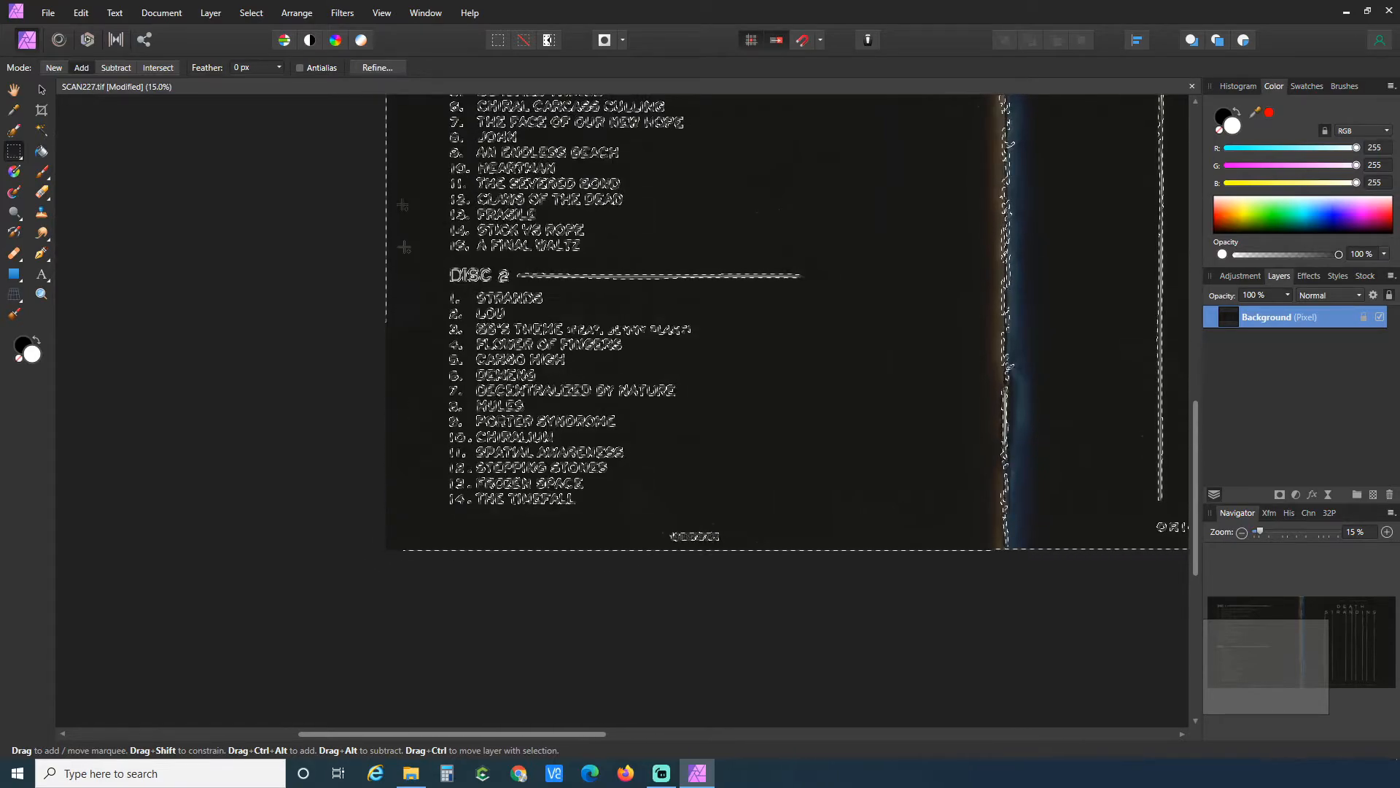
scroll(384, 147, "up", 5)
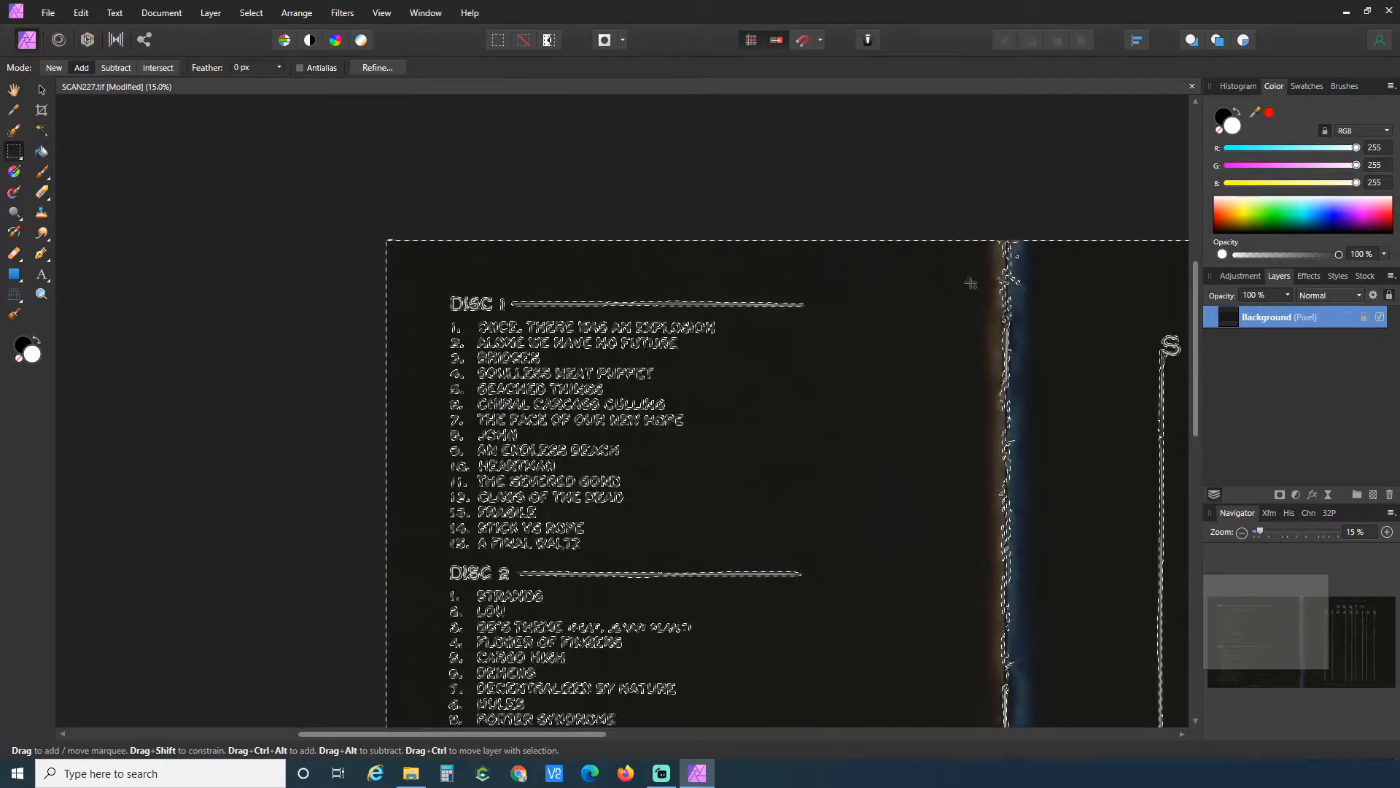
left_click(1387, 532)
left_click(1387, 533)
scroll(1062, 440, "up", 2)
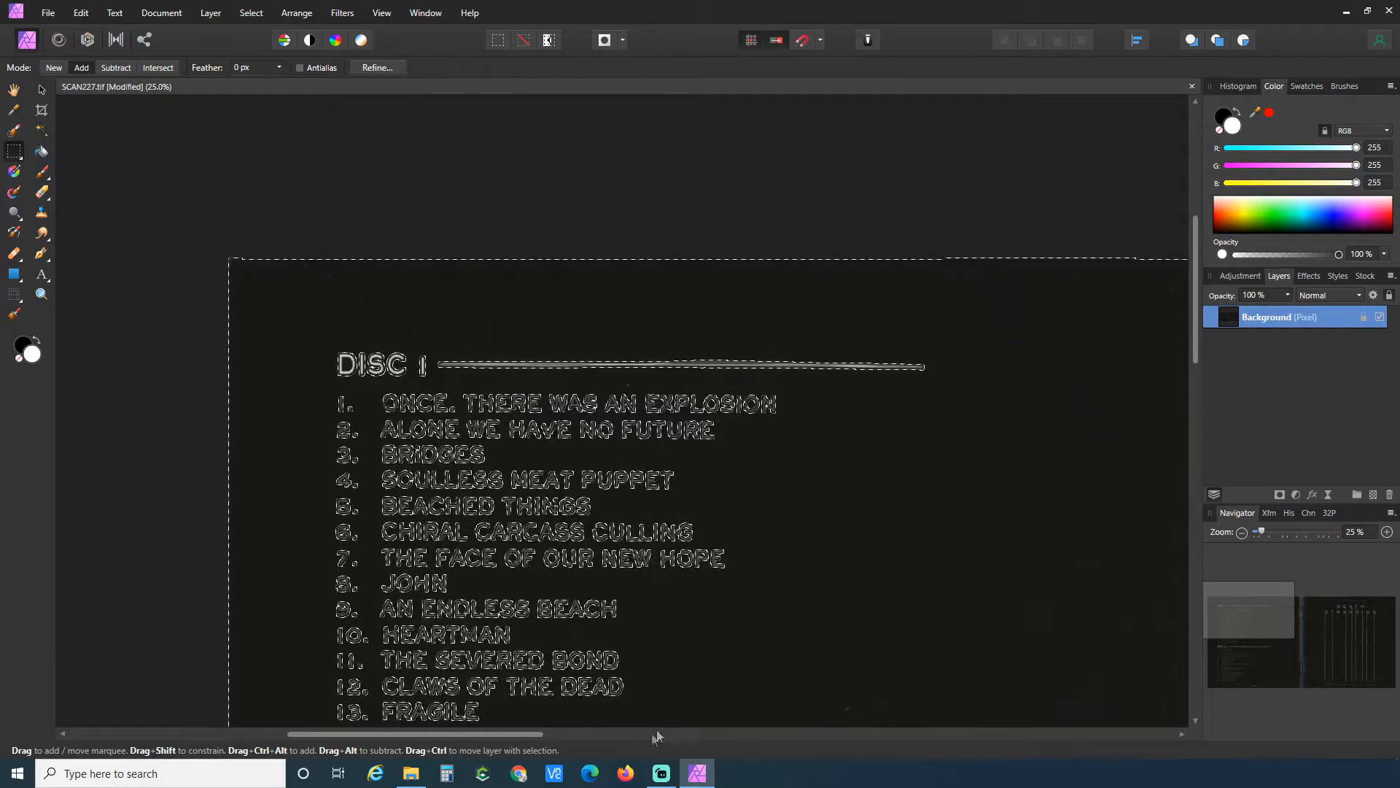
left_click_drag(515, 736, 604, 737)
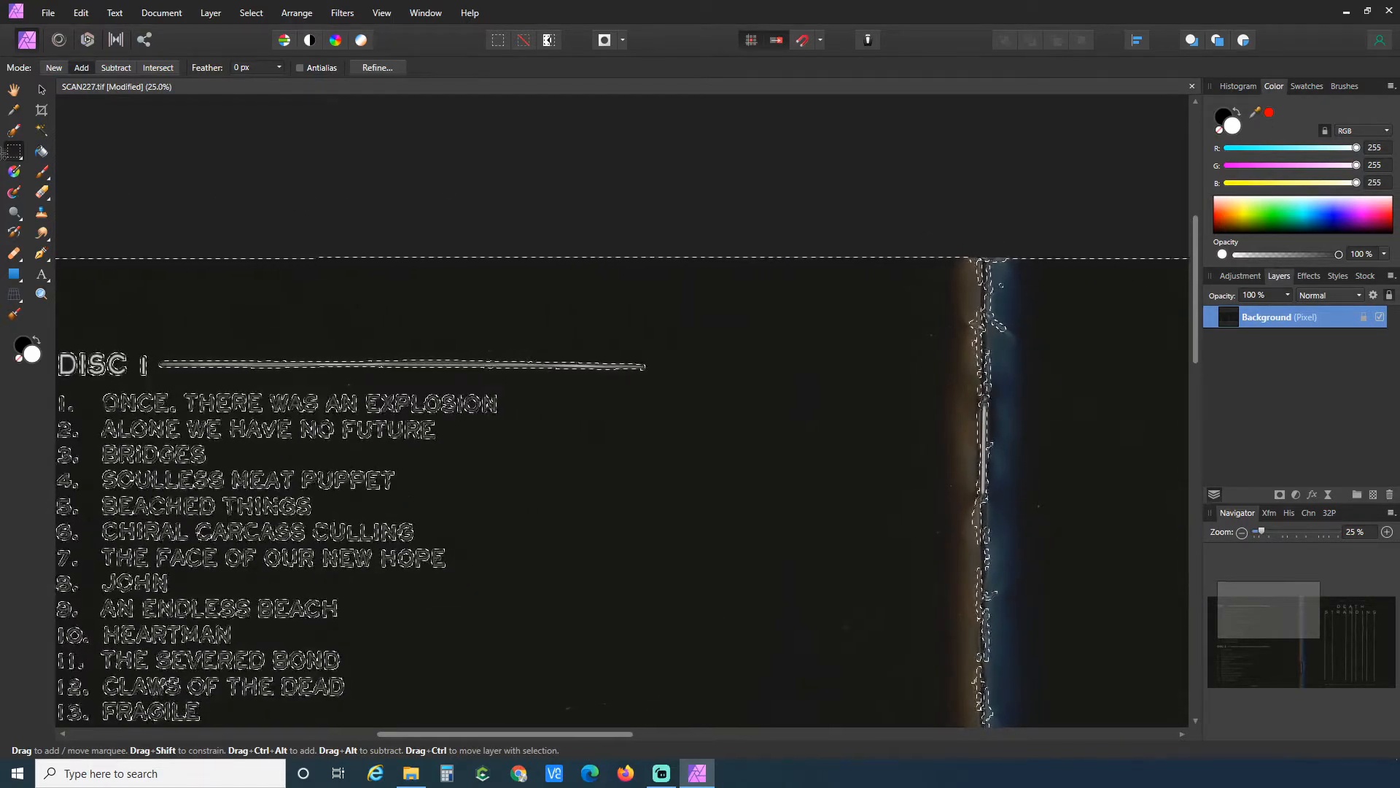
left_click_drag(316, 211, 366, 219)
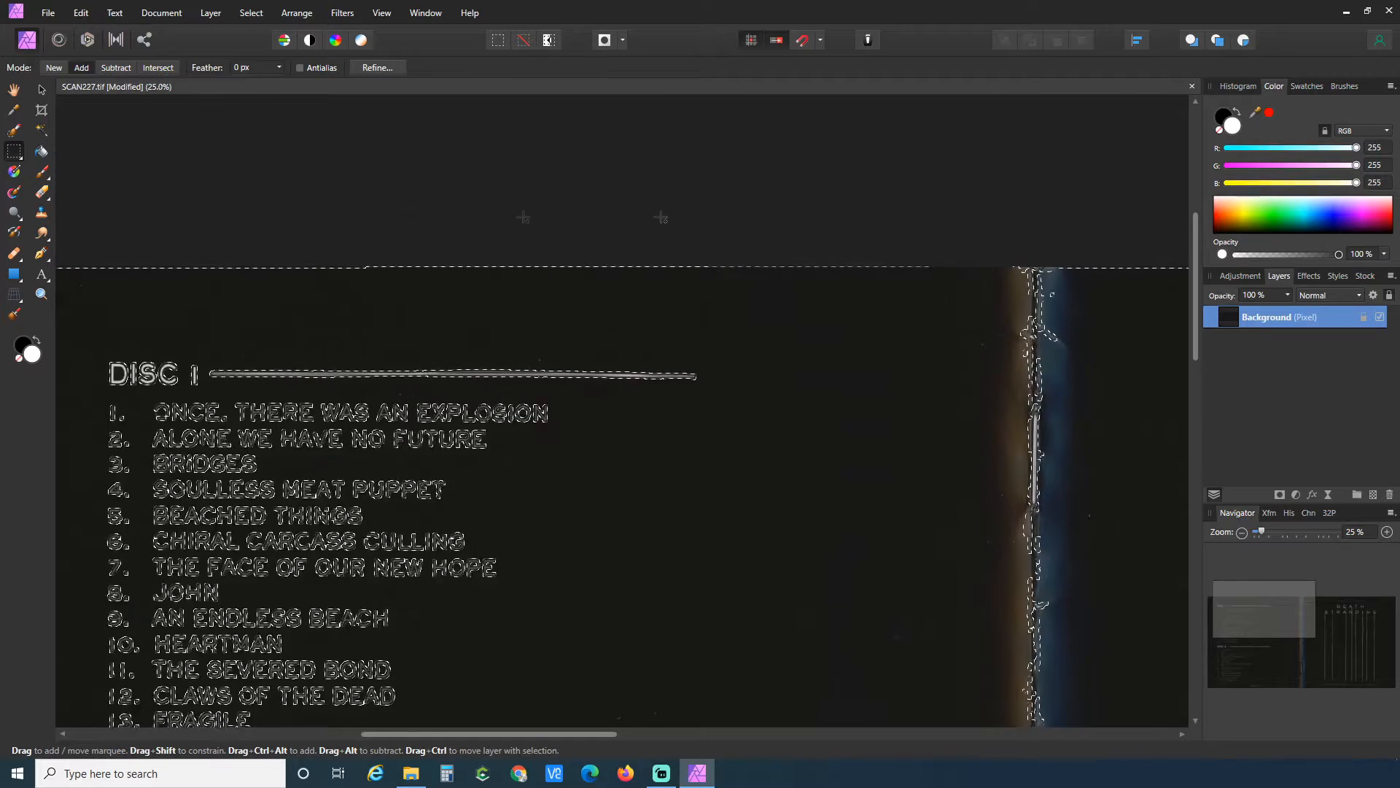
left_click_drag(11, 187, 90, 194)
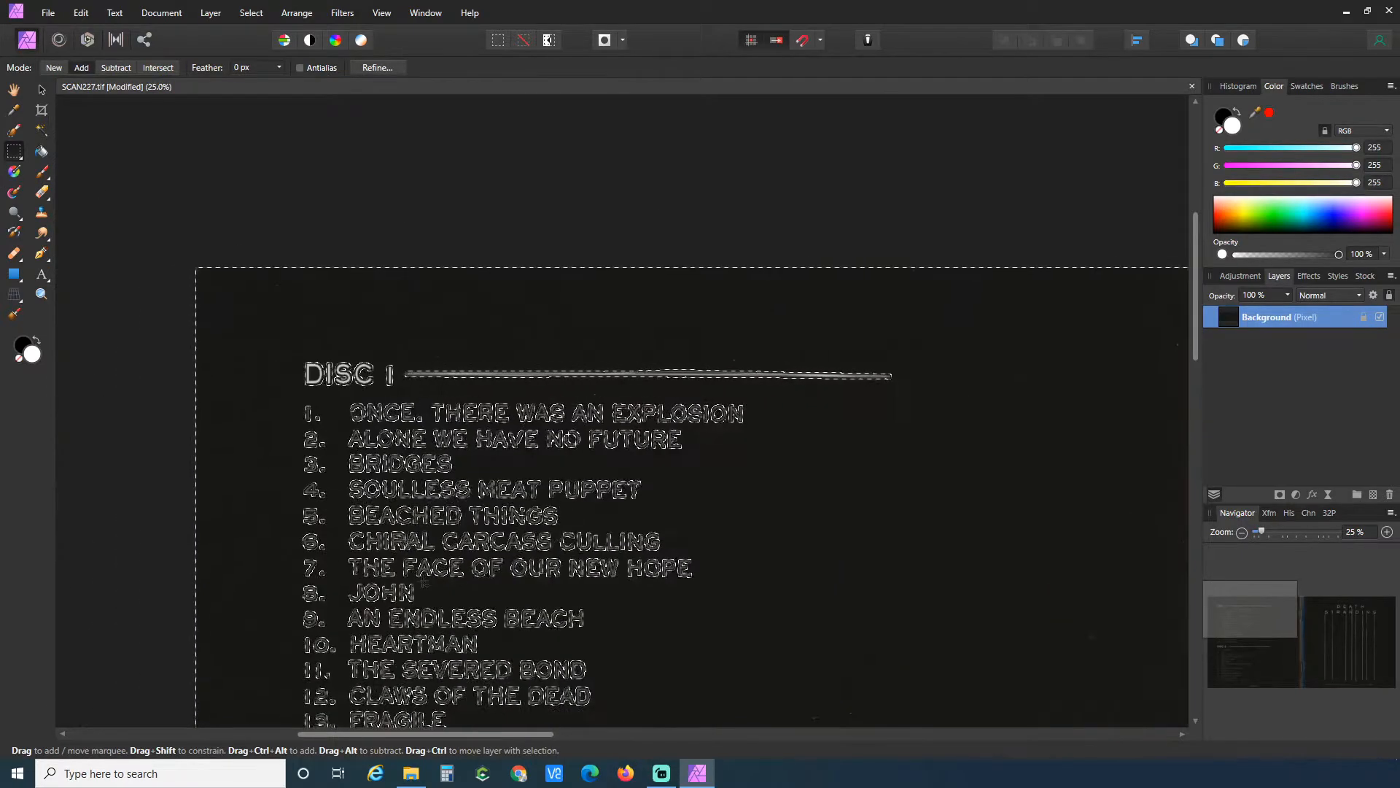
Extend the selection over the front cover's top, right and bottom page edges, including the bottom strip beside the spine.
left_click_drag(427, 733, 752, 733)
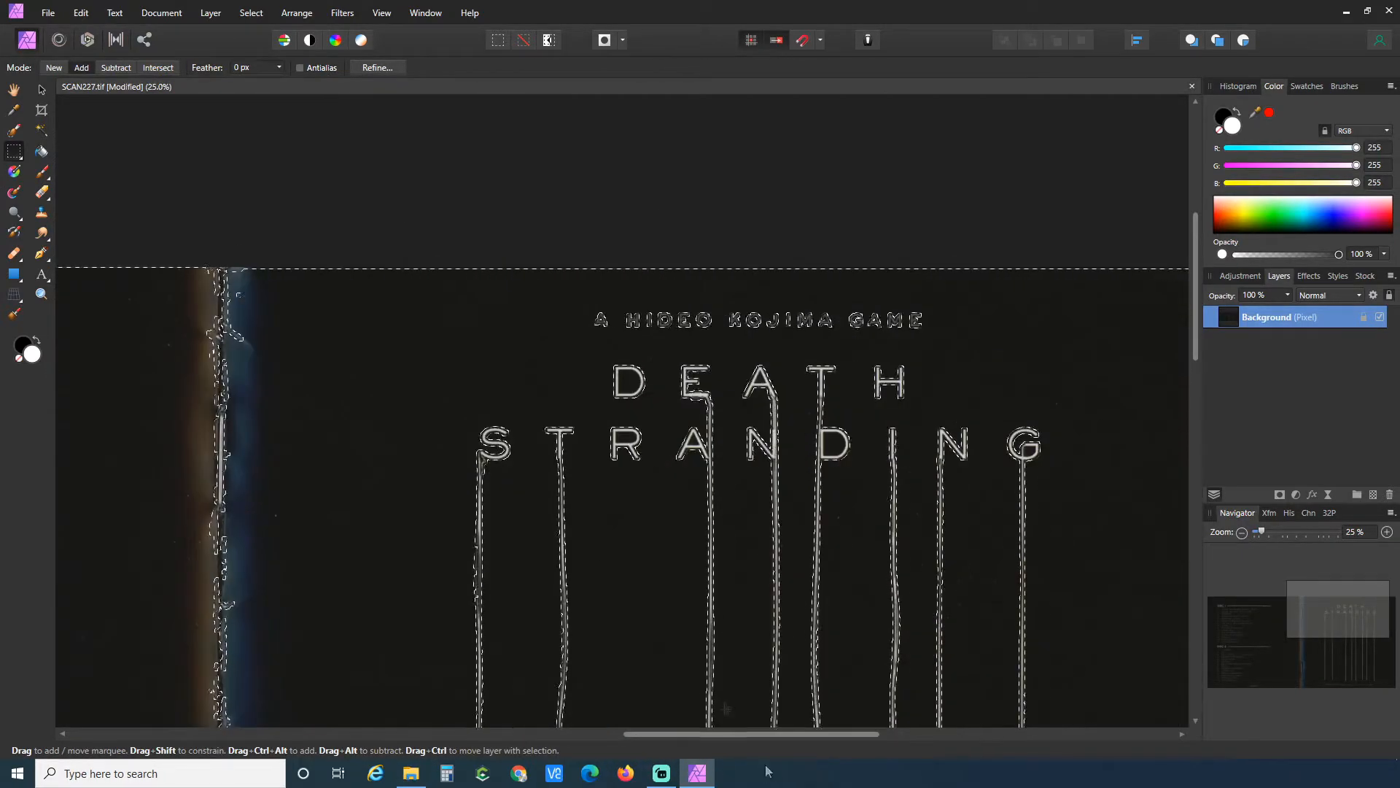
left_click_drag(250, 281, 1084, 201)
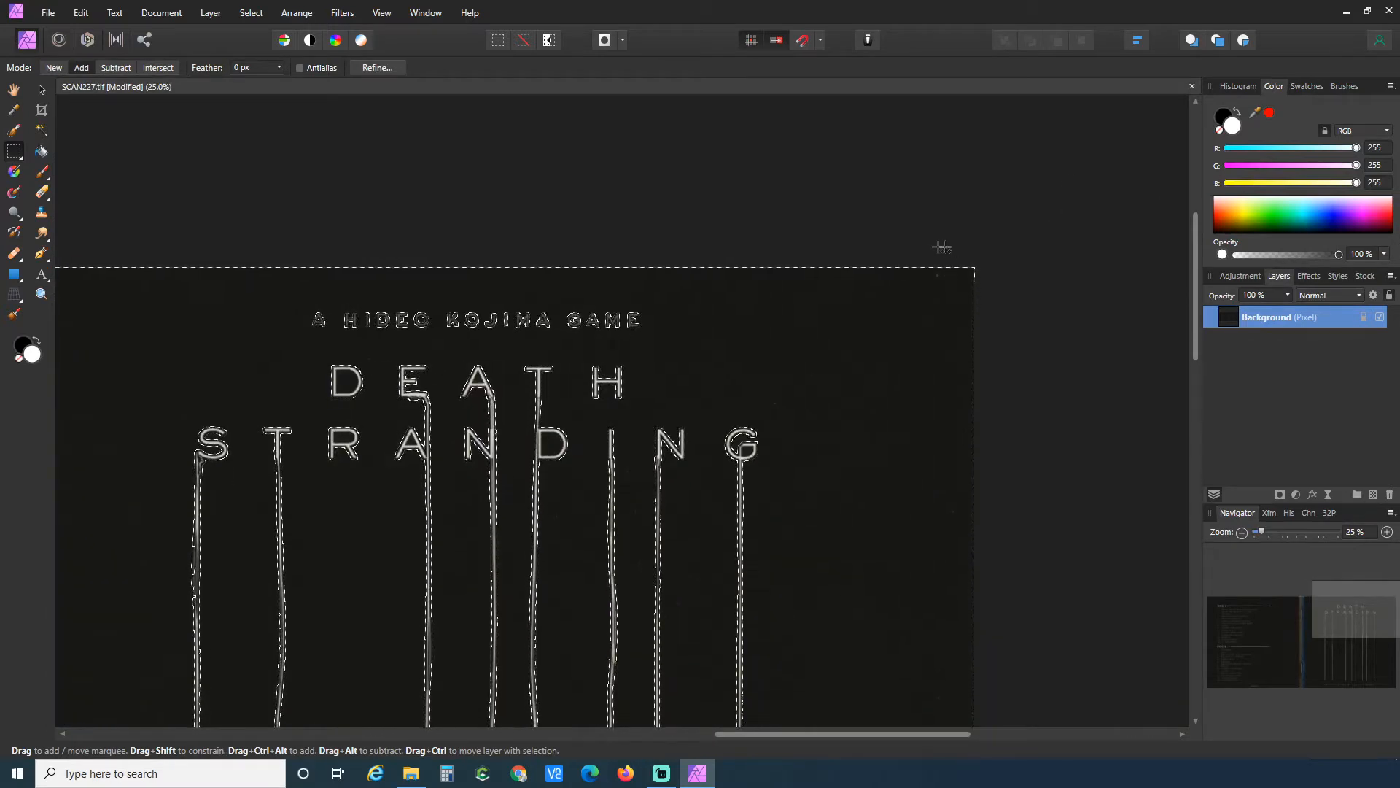
scroll(997, 562, "down", 10)
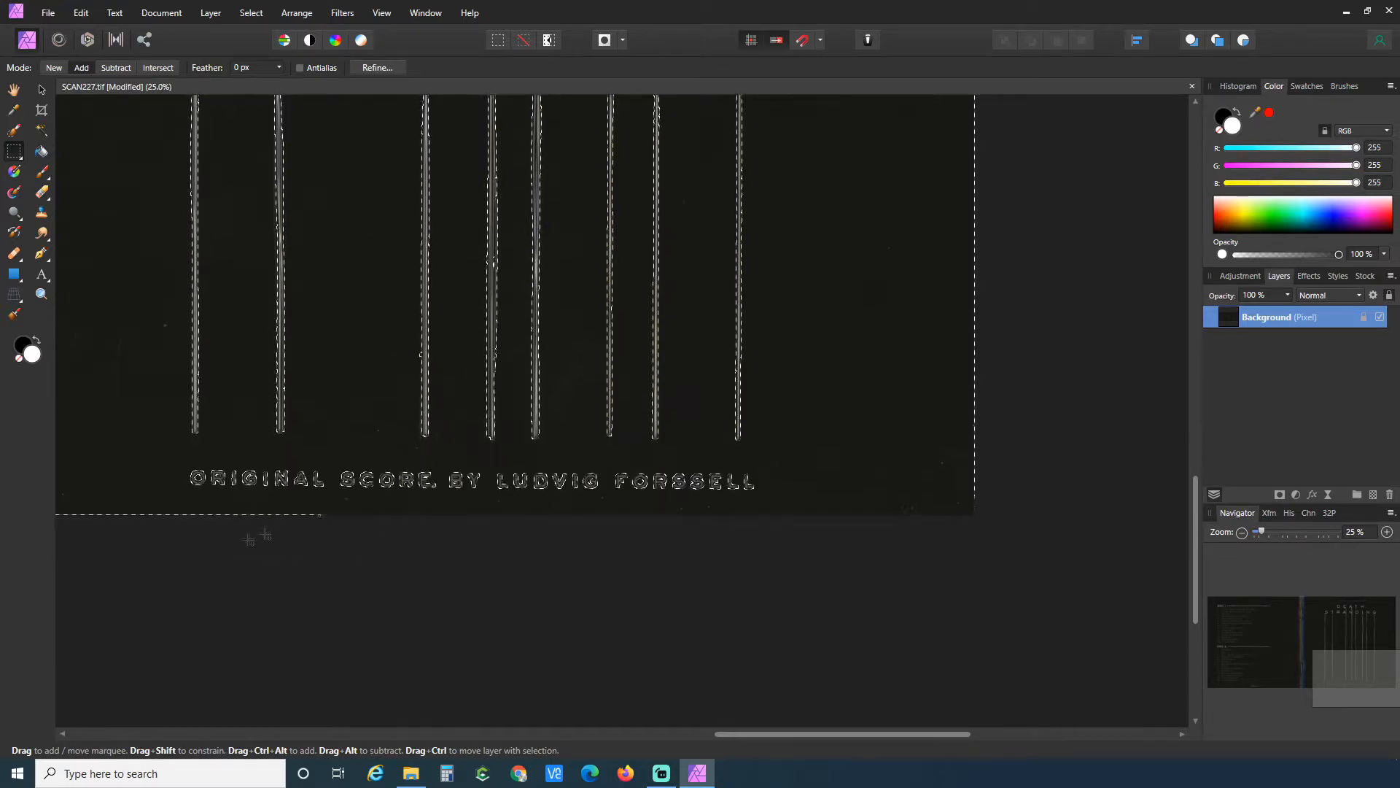
scroll(460, 492, "left", 5)
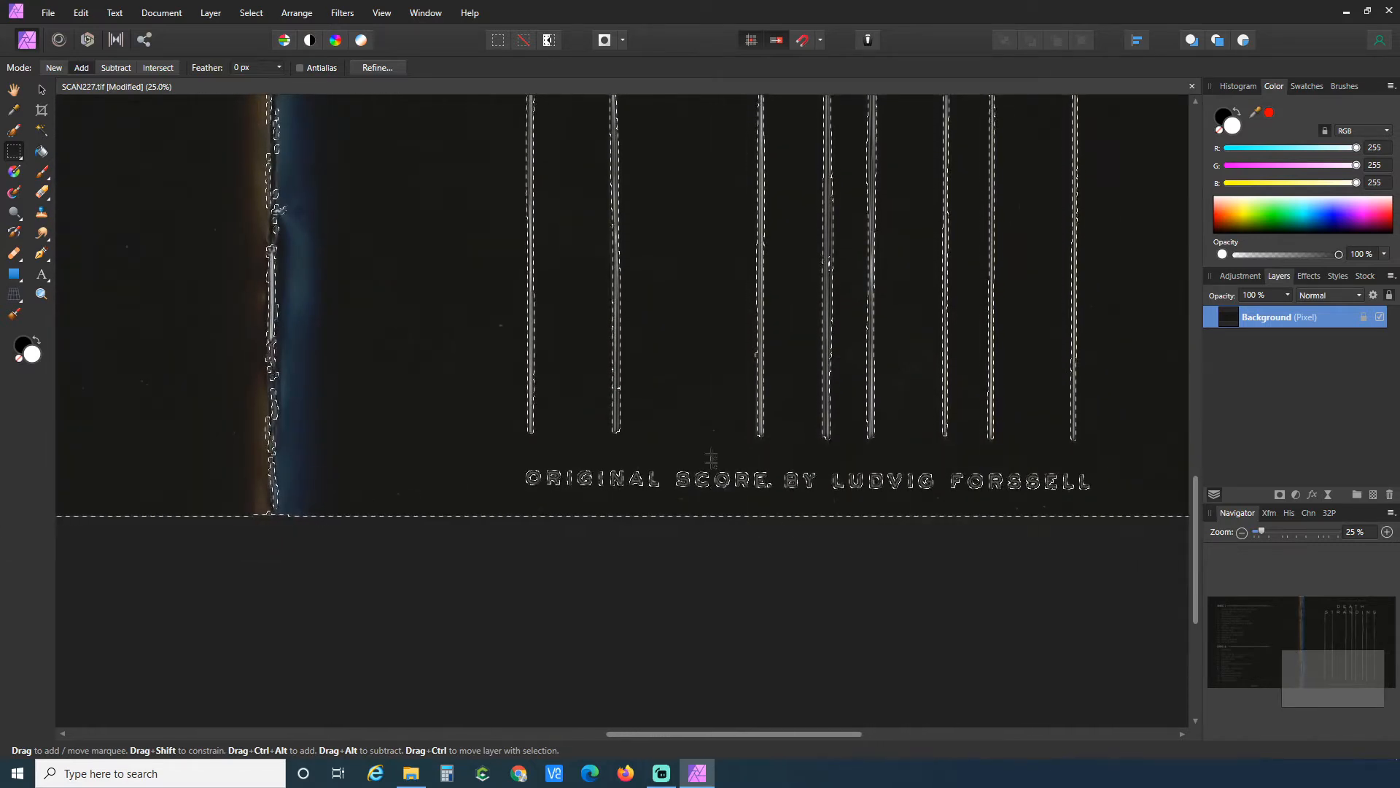
Examine the selection outlines around the front cover's vertical lines and the back cover's track lists.
scroll(711, 458, "up", 3)
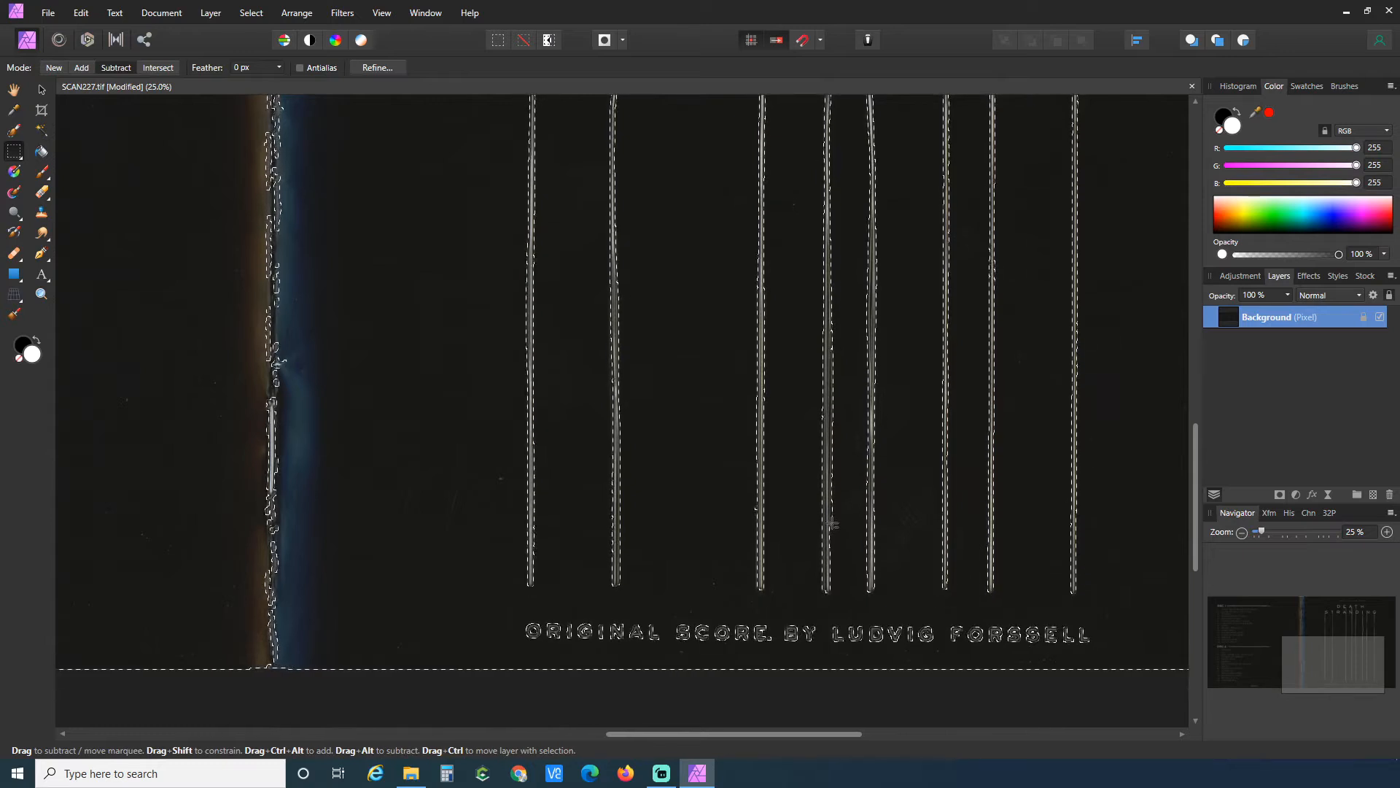
scroll(811, 555, "up", 3)
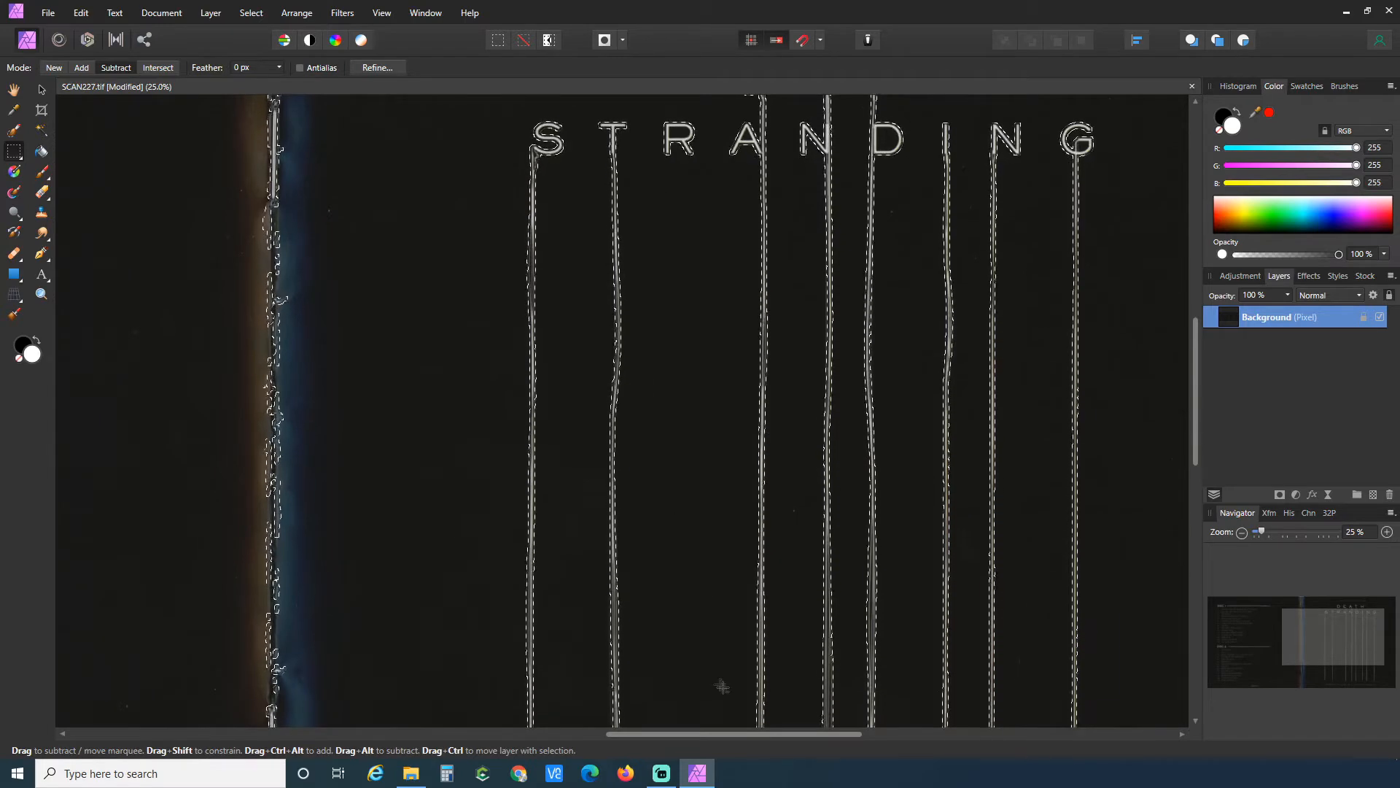
left_click_drag(690, 732, 335, 763)
scroll(575, 539, "down", 10)
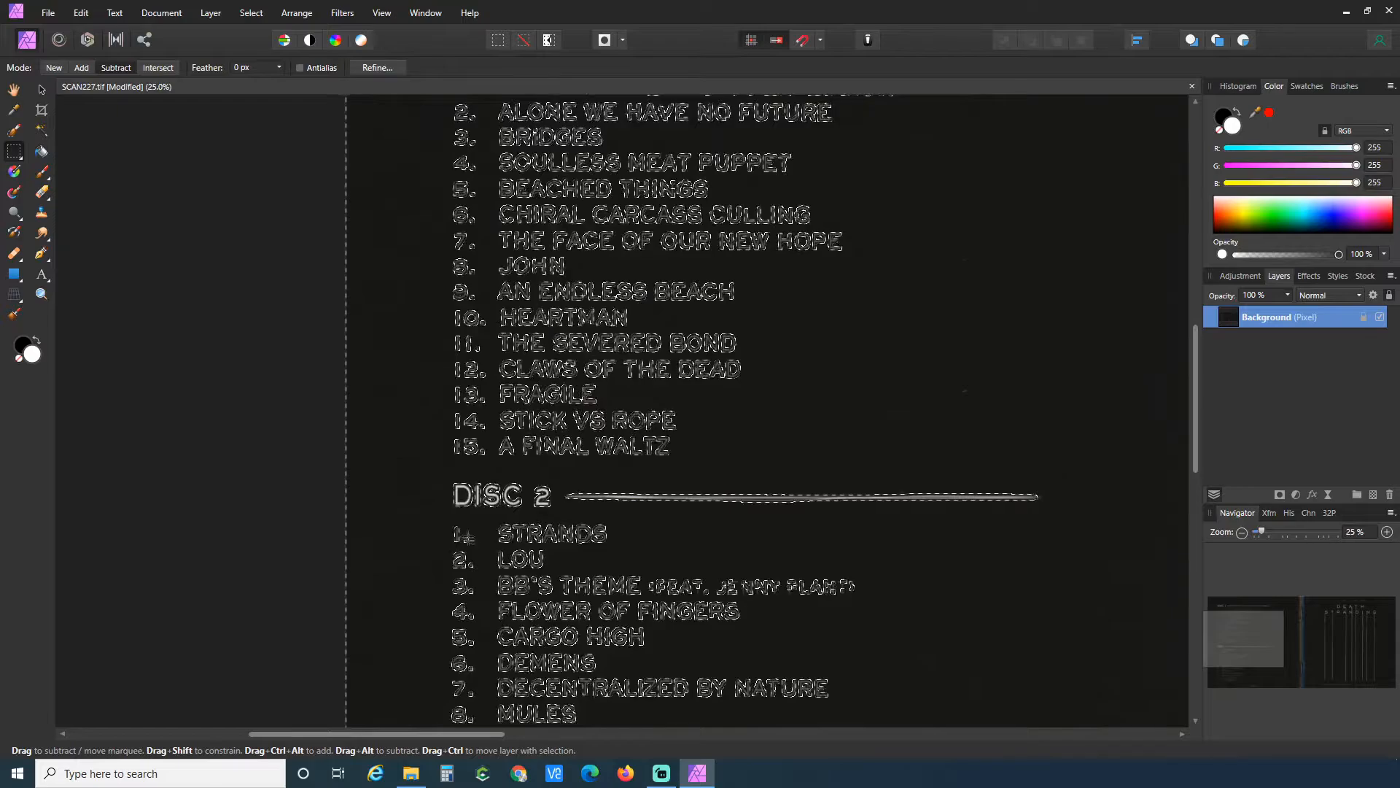
scroll(765, 408, "down", 2)
scroll(766, 408, "up", 6)
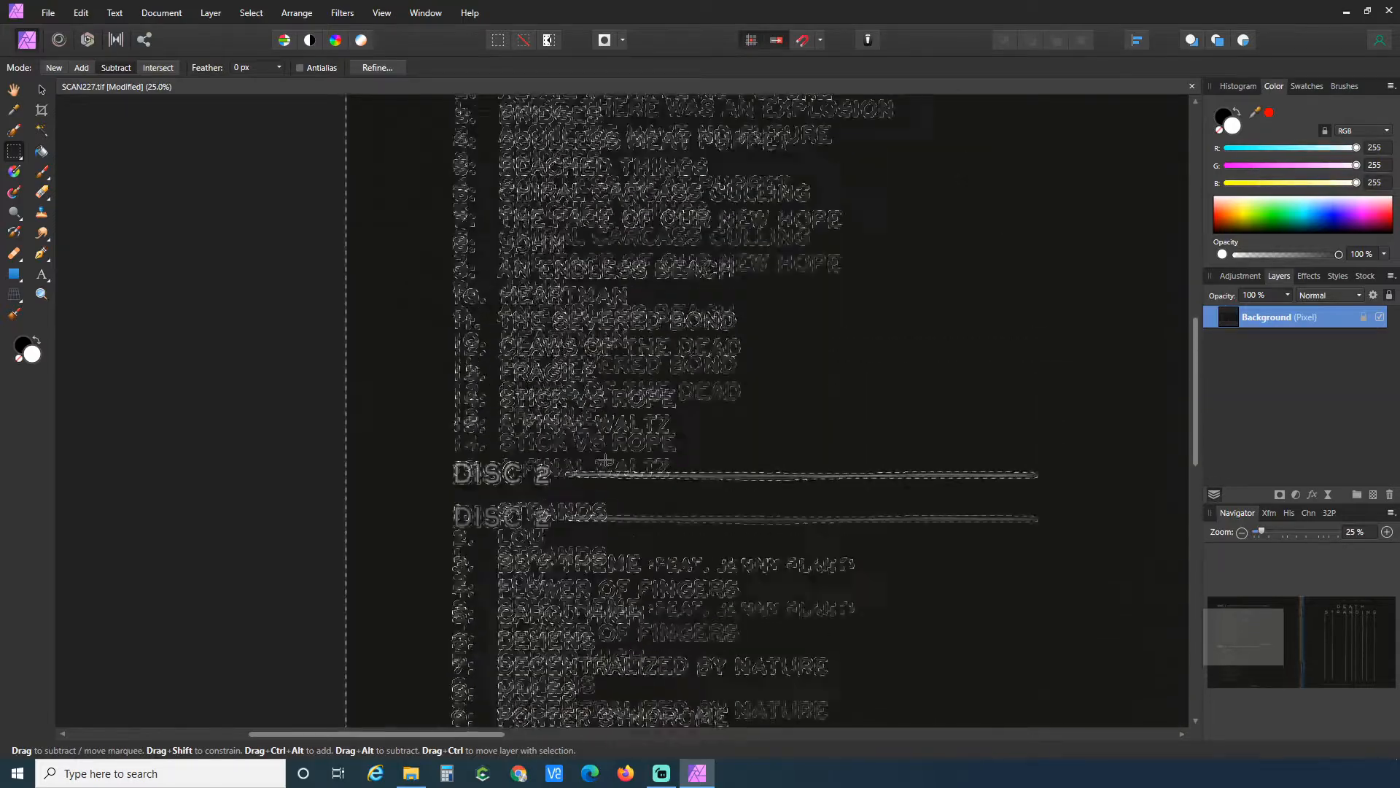
scroll(766, 408, "up", 5)
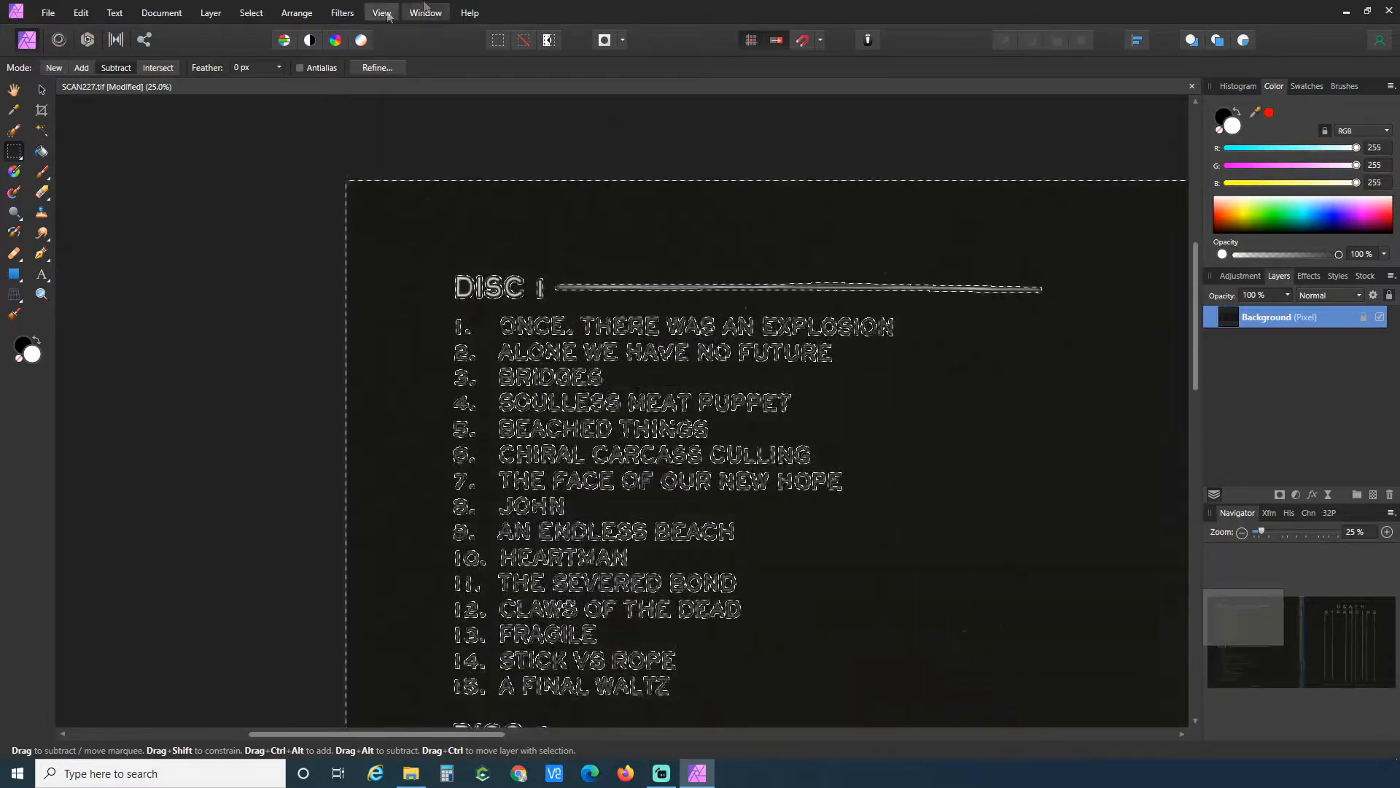
Shrink the background selection with a radius of -4 px.
left_click(297, 12)
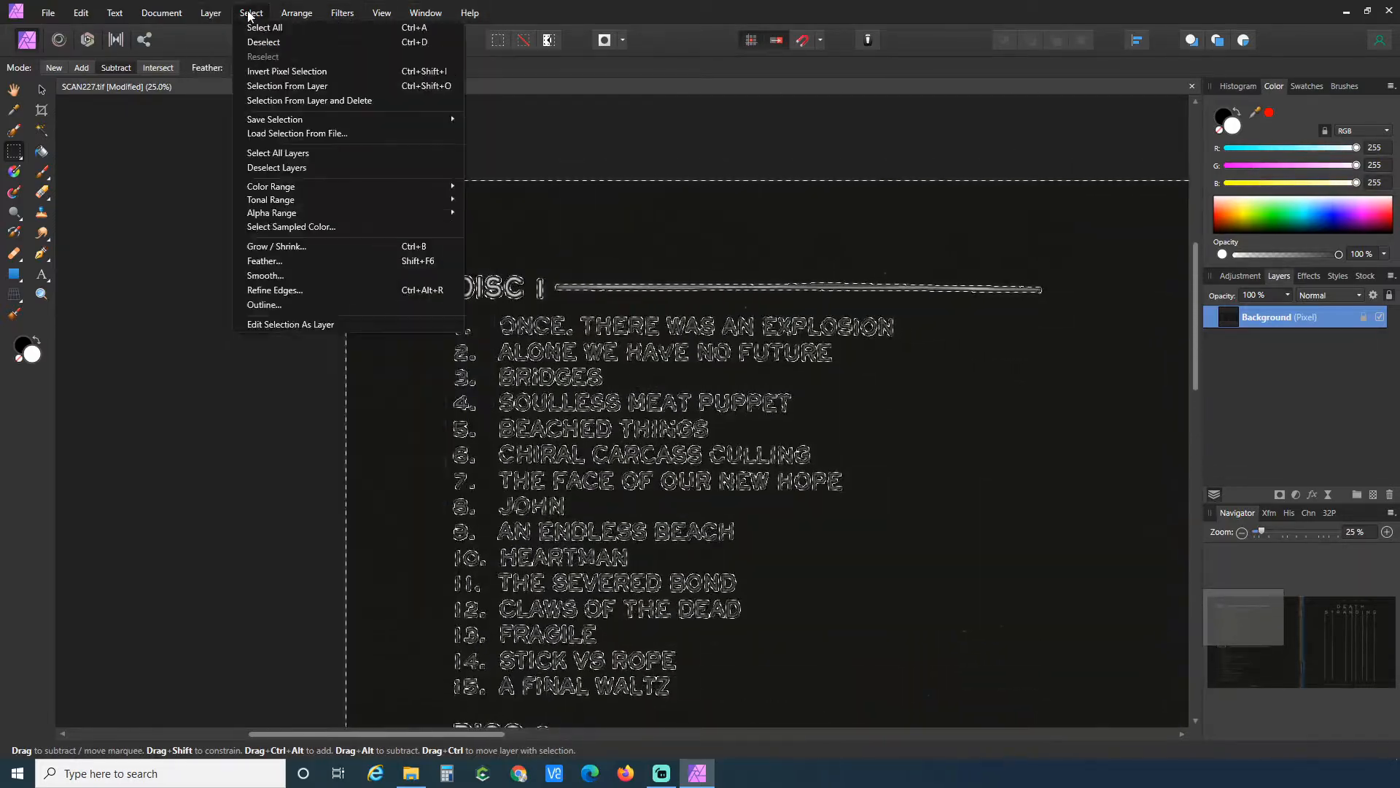
left_click(277, 246)
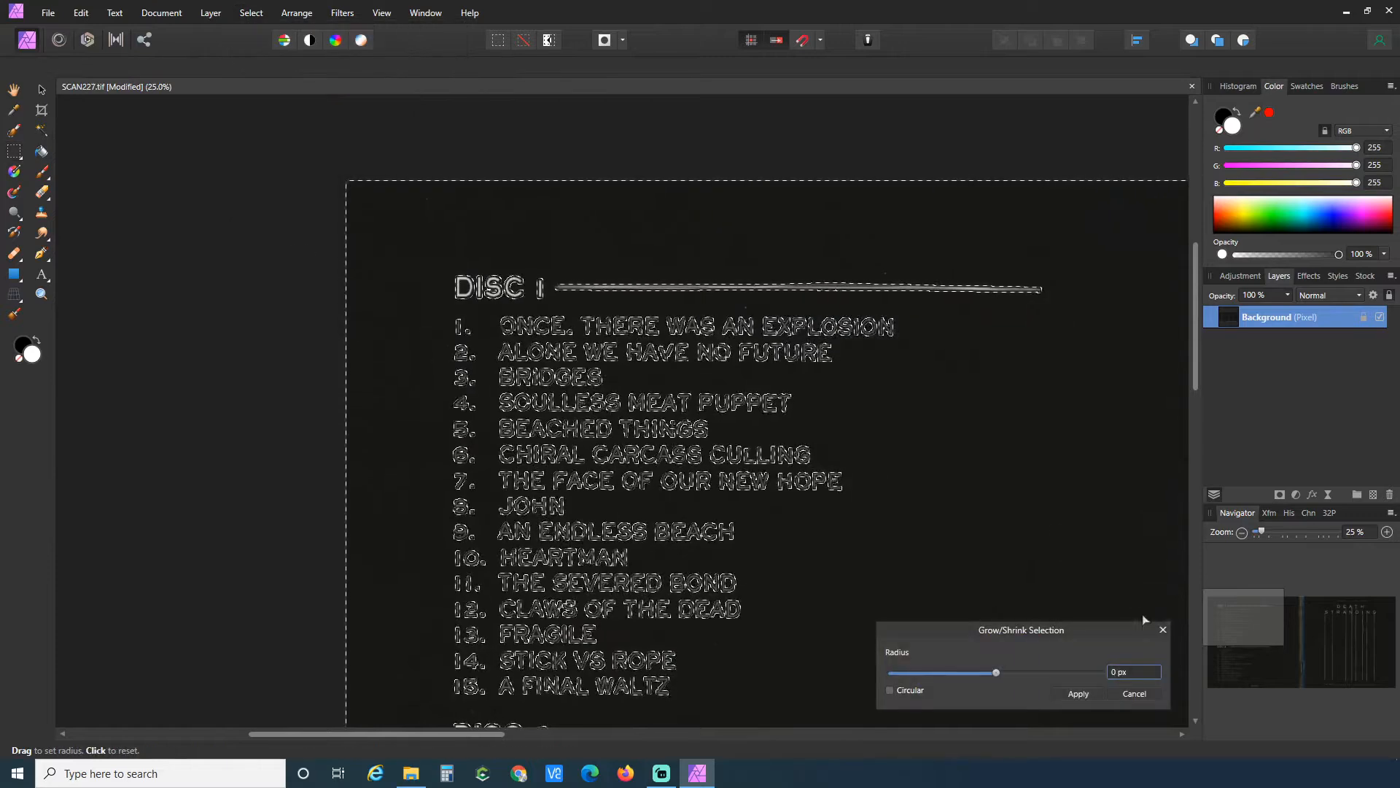
left_click(1130, 675)
type("-4")
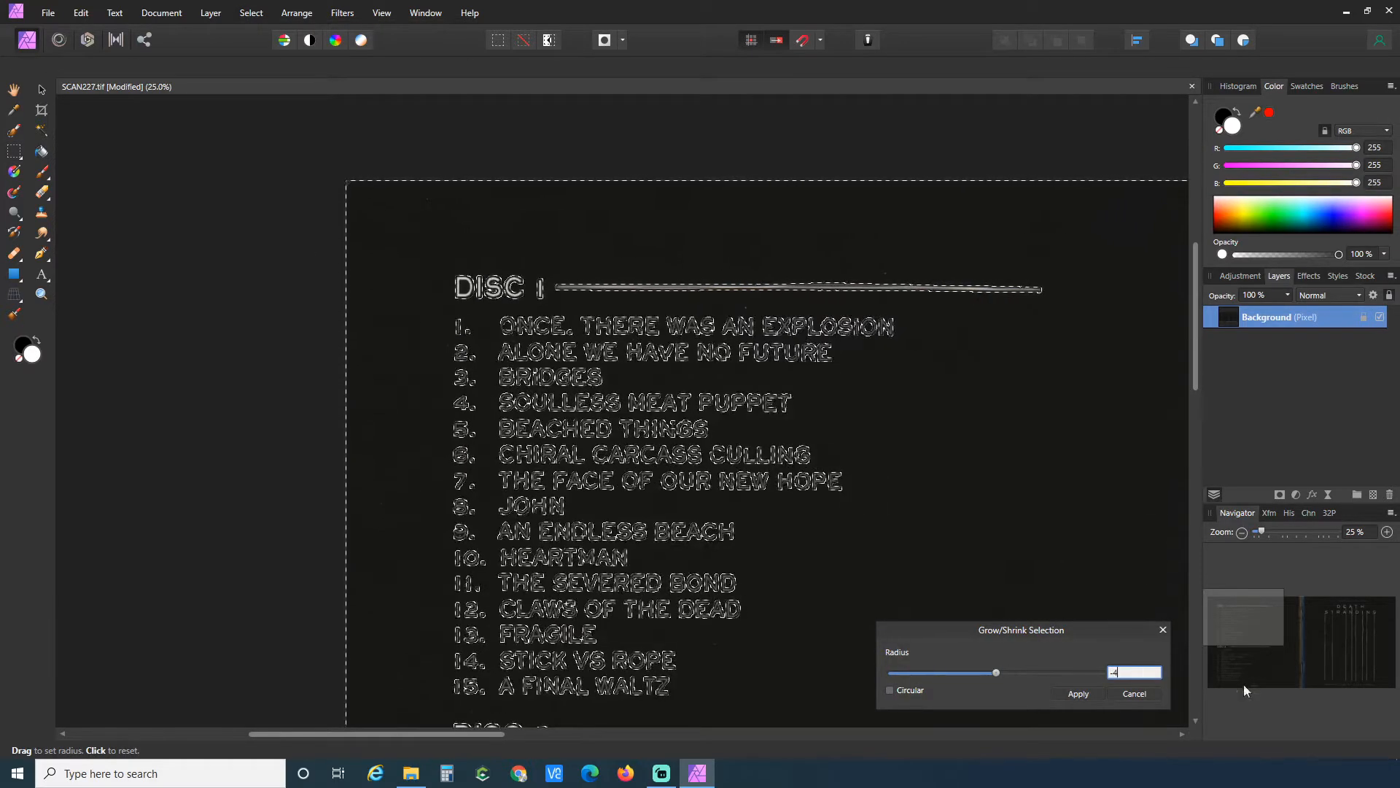
left_click(1069, 693)
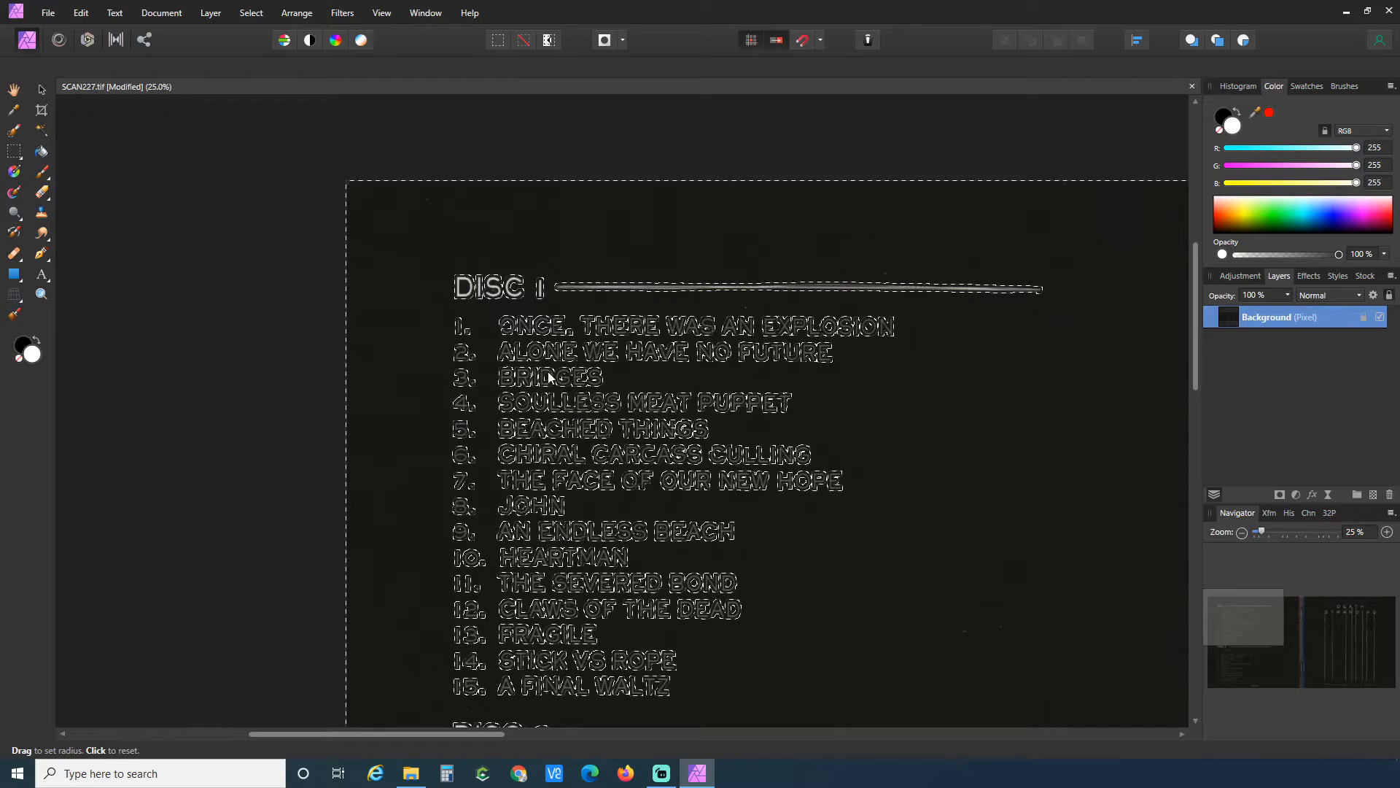
Using the Rectangular Marquee in Add mode, add the strips along the front cover's outer edges back into the selection.
key("m")
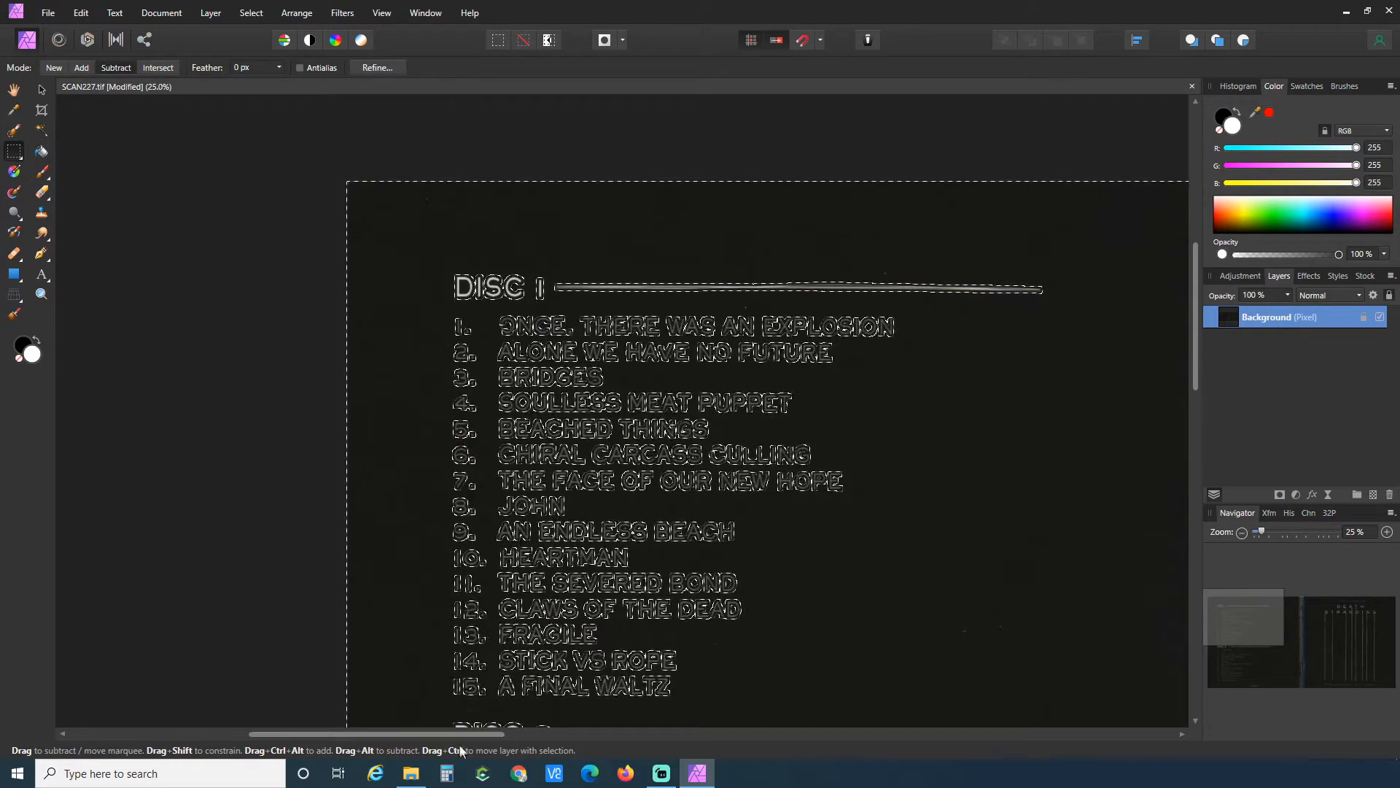
left_click_drag(459, 751, 852, 774)
scroll(802, 540, "down", 10)
scroll(760, 453, "down", 10)
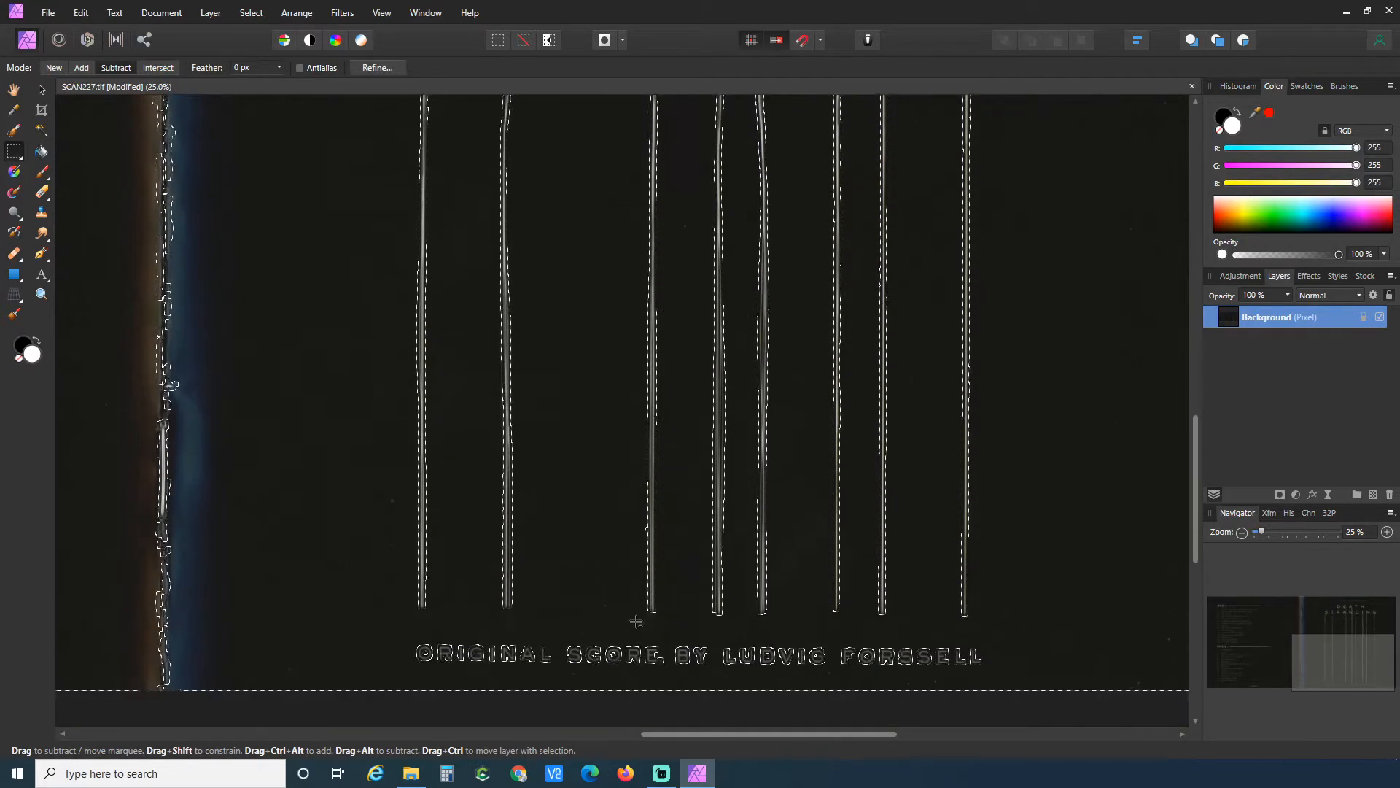
left_click(81, 67)
scroll(620, 409, "down", 3)
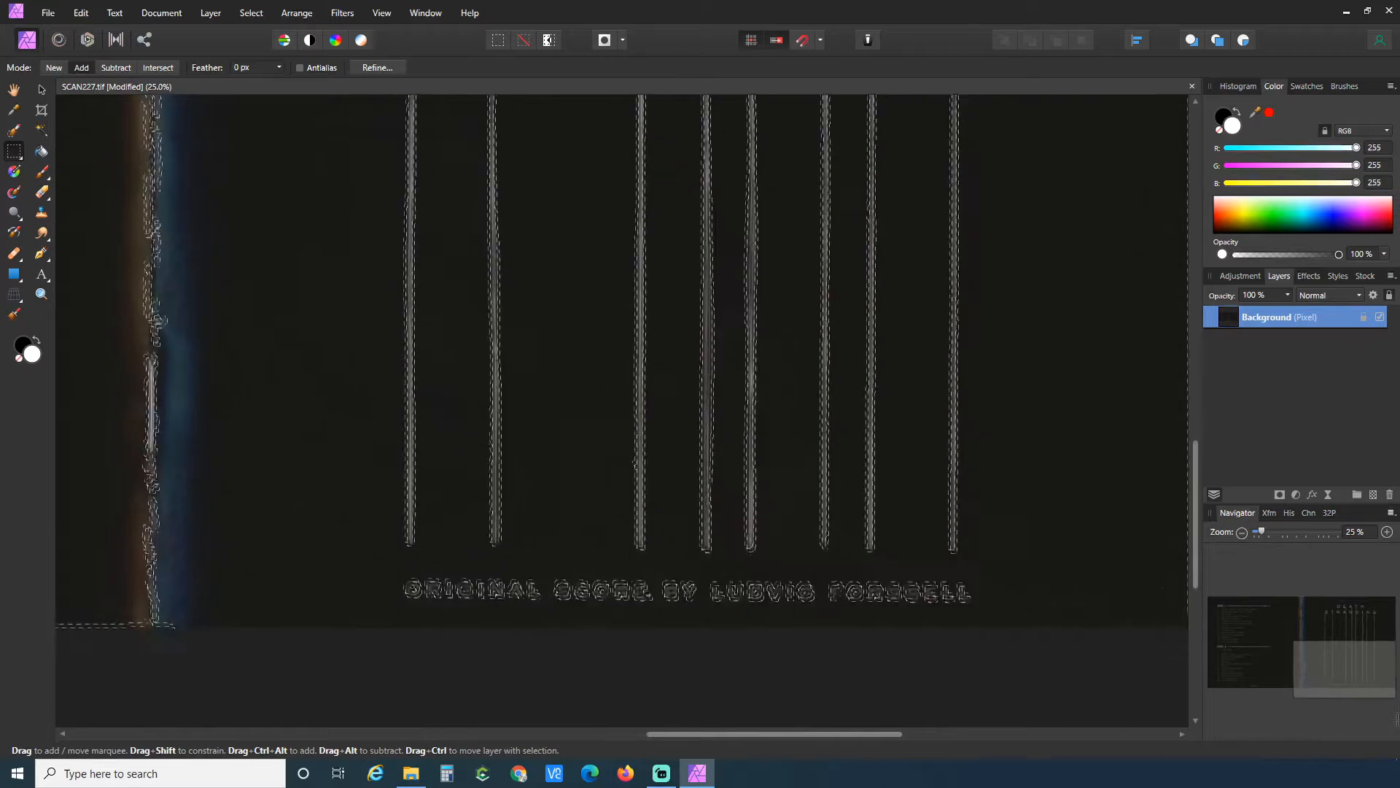
scroll(1116, 639, "right", 5)
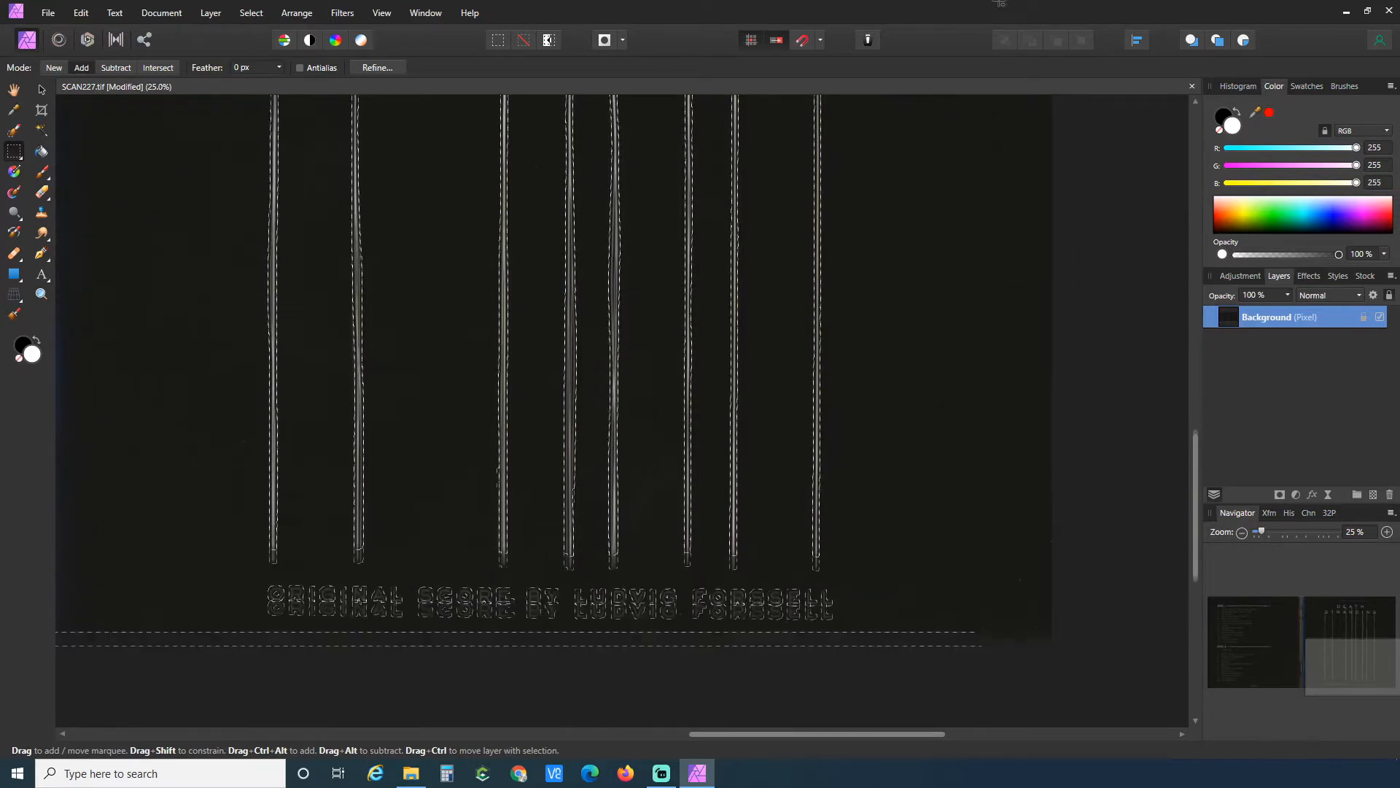
scroll(1027, 171, "up", 10)
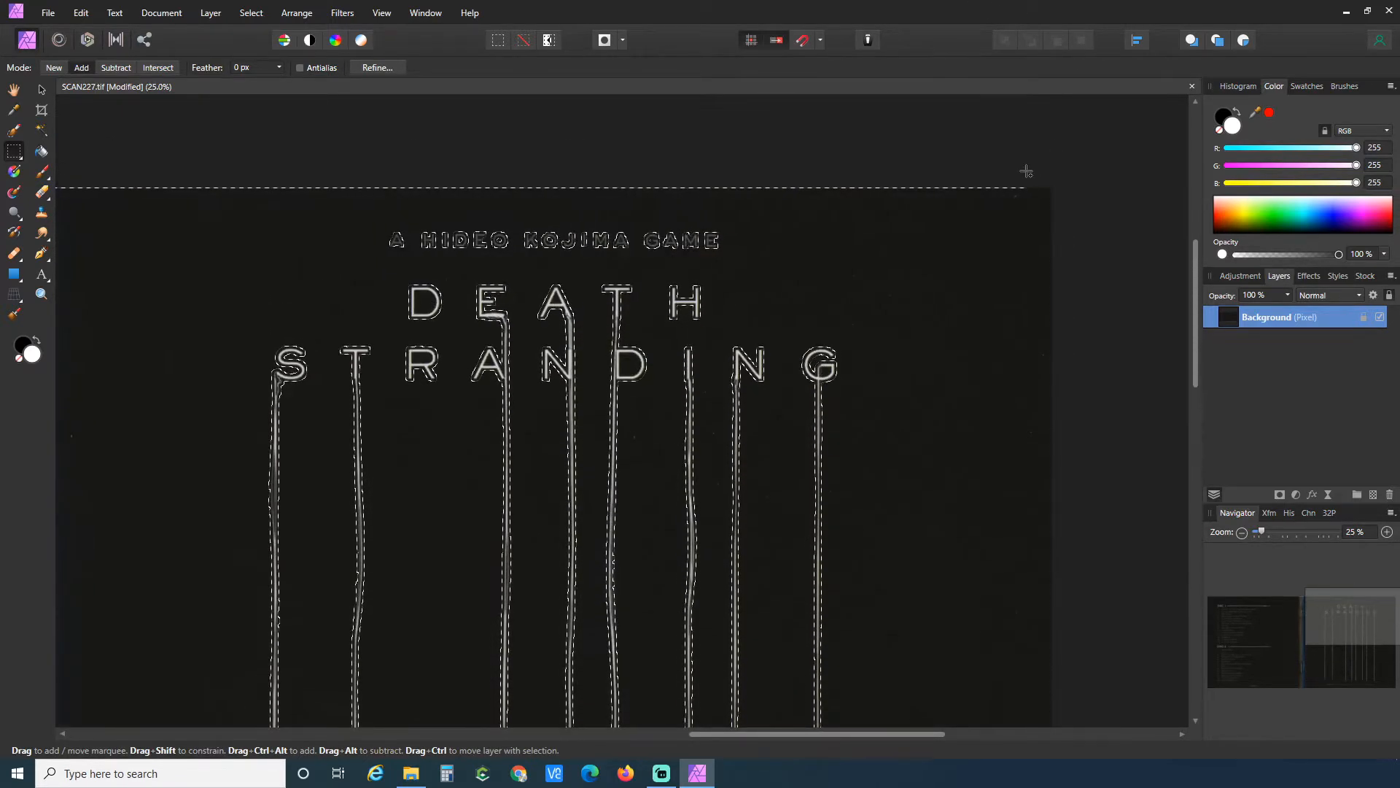
Add the strips along the back cover's left and bottom edges to the selection up to the spine.
left_click_drag(92, 51, 312, 357)
left_click_drag(16, 321, 176, 323)
left_click_drag(205, 722, 205, 534)
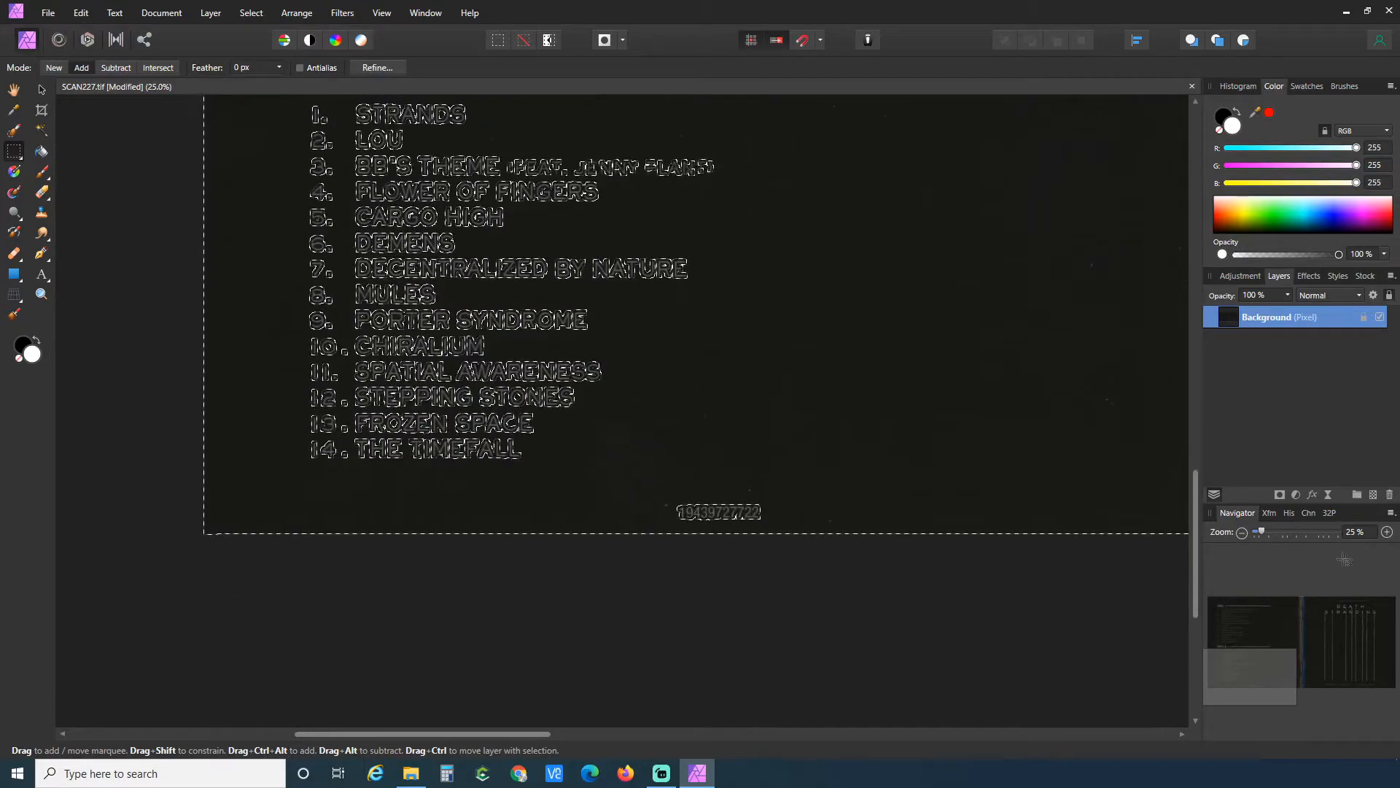
scroll(1006, 581, "right", 5)
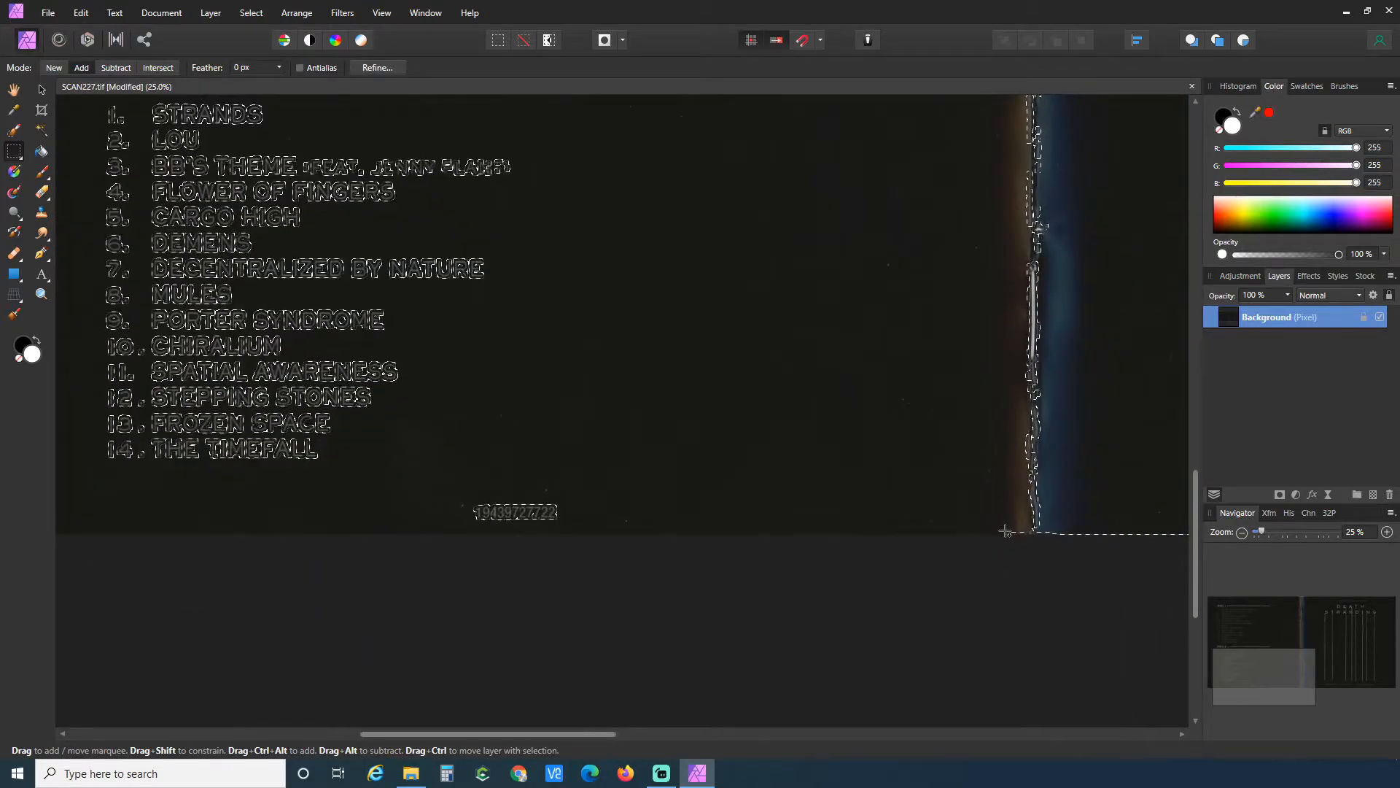
Sample the dark background colour beside the Disc 2 track list with the Color Picker radius set to Average (65x65).
scroll(875, 496, "up", 5)
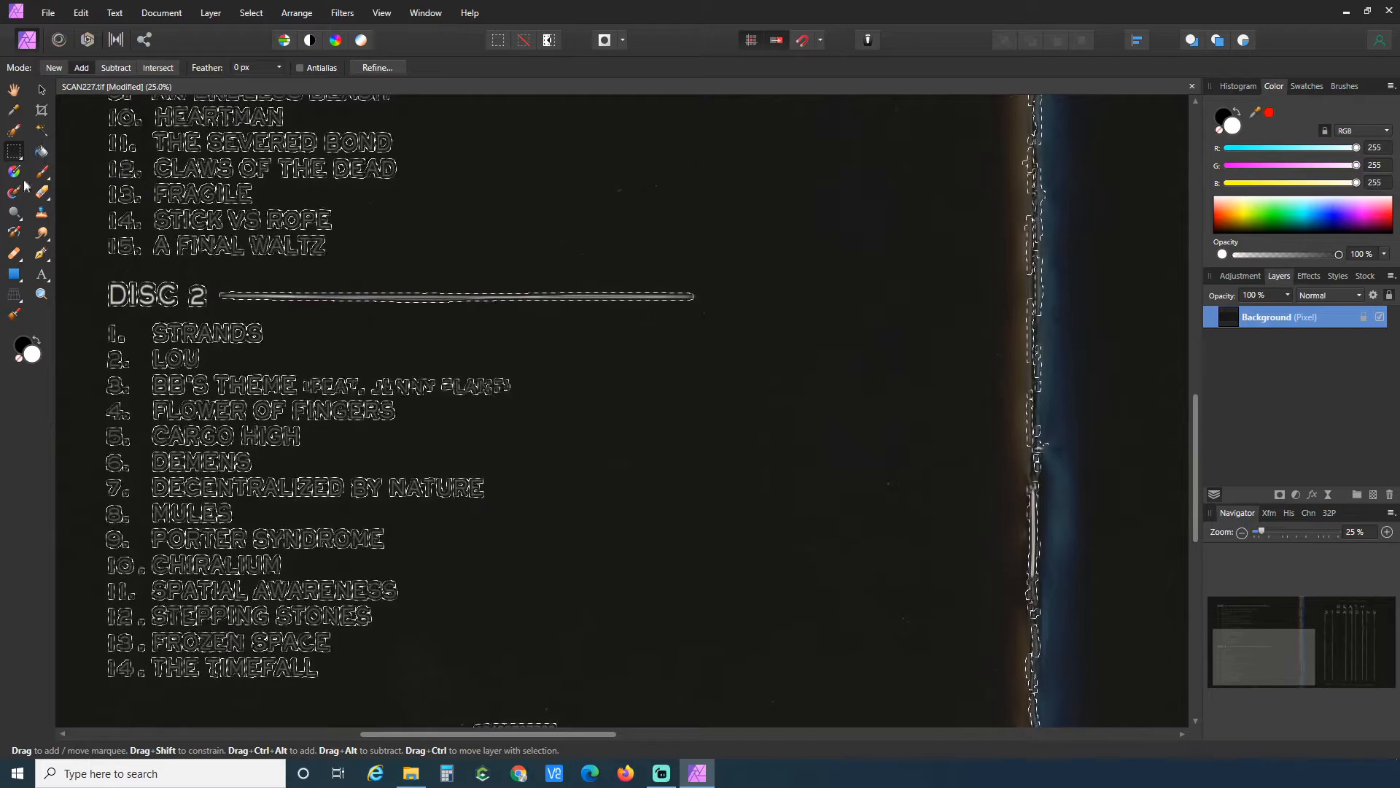
left_click(14, 113)
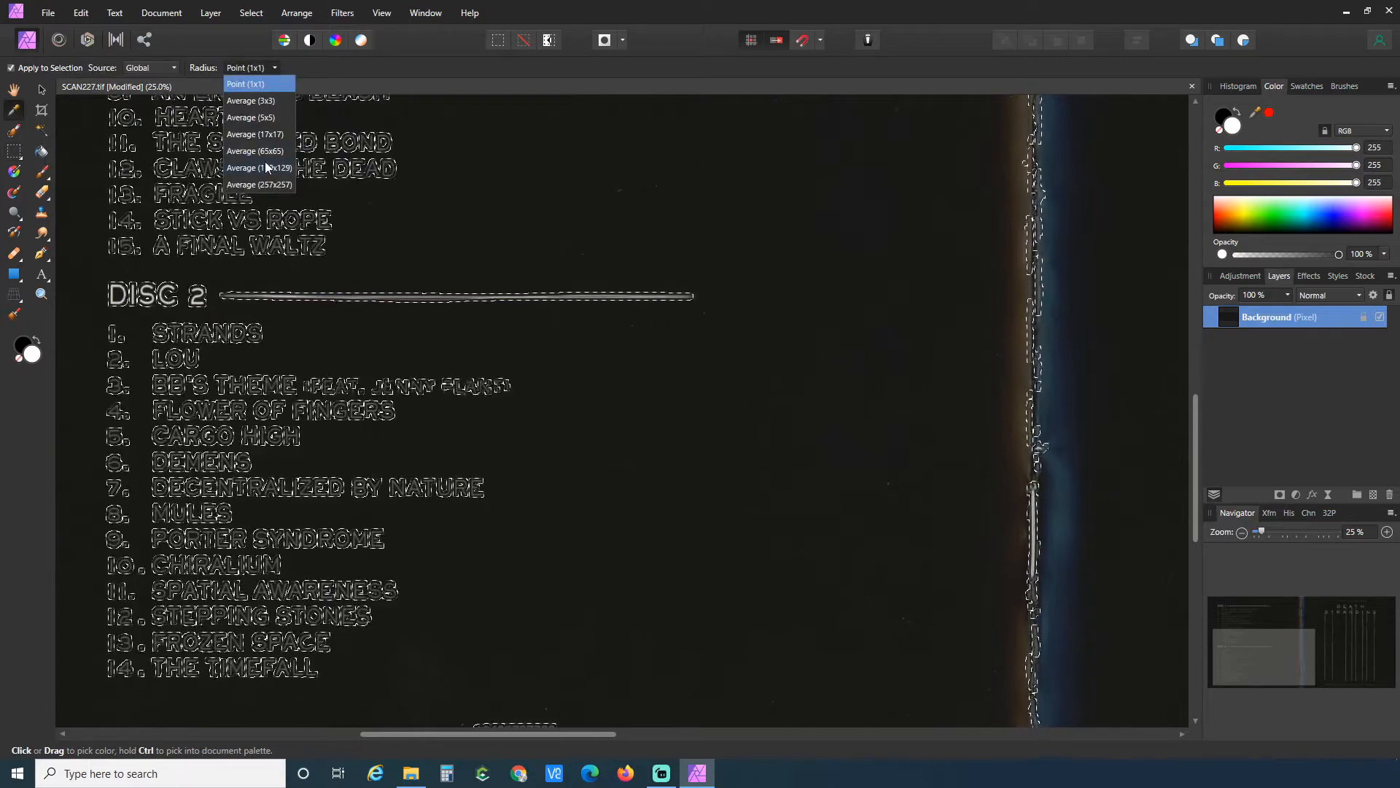
left_click(716, 452)
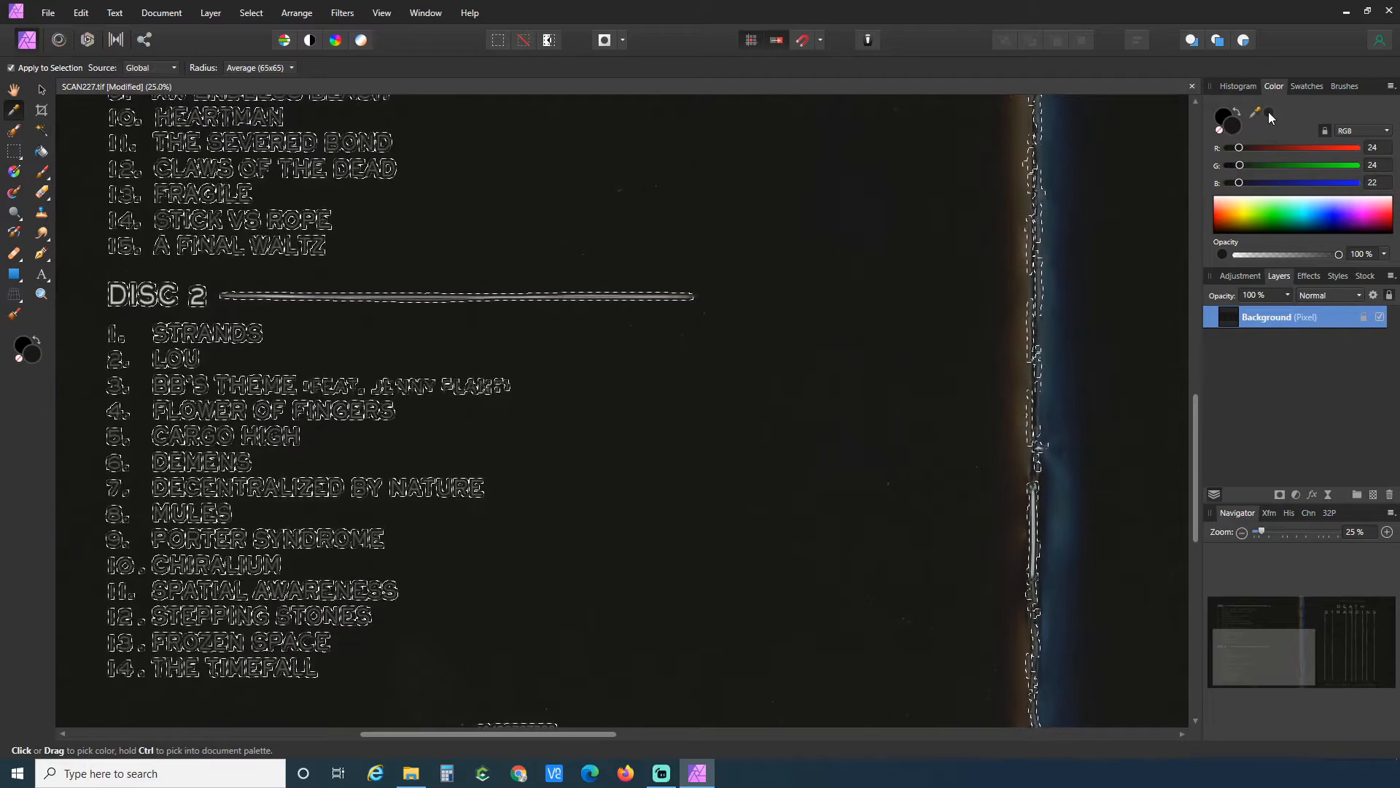
Create a new pixel layer and flood fill the selected background on it with the sampled dark colour.
left_click(41, 153)
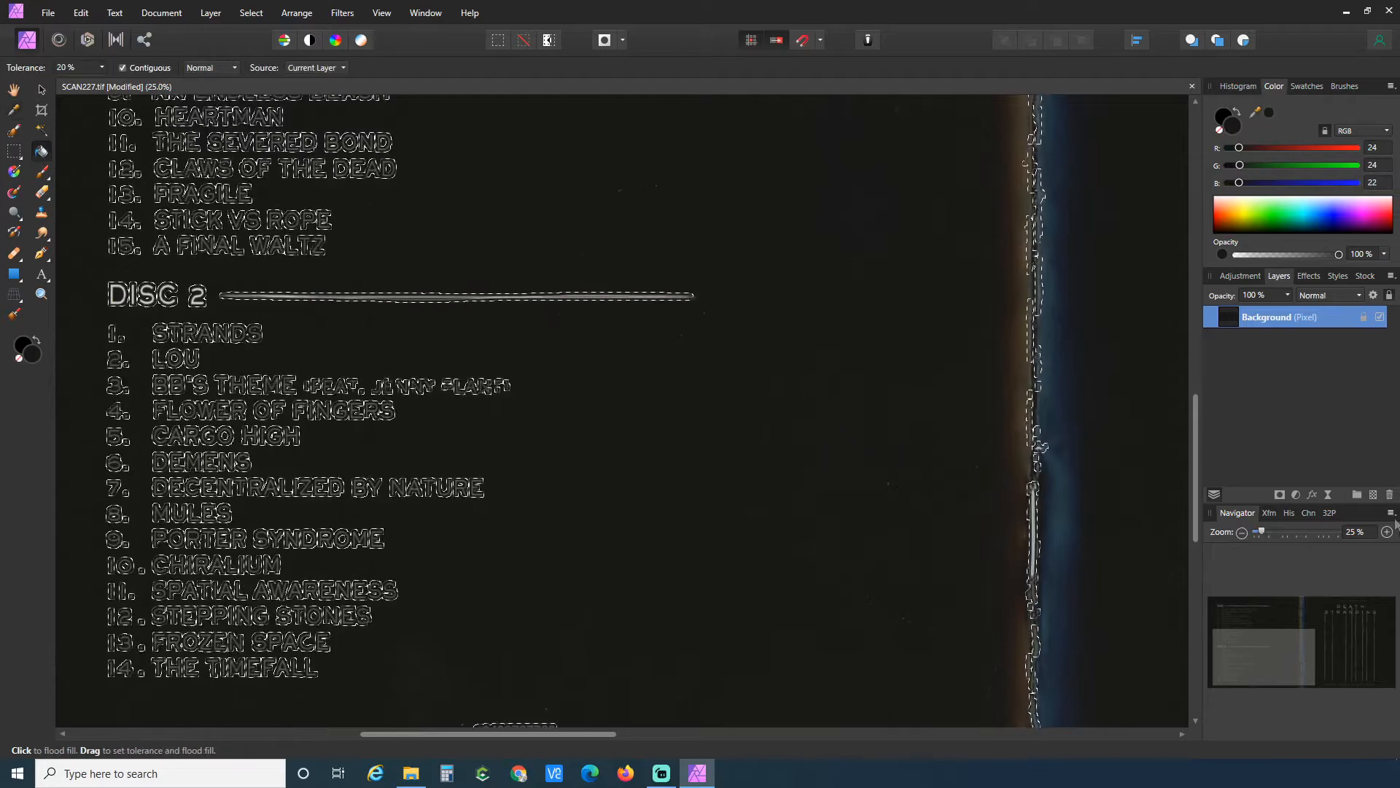
left_click(1374, 496)
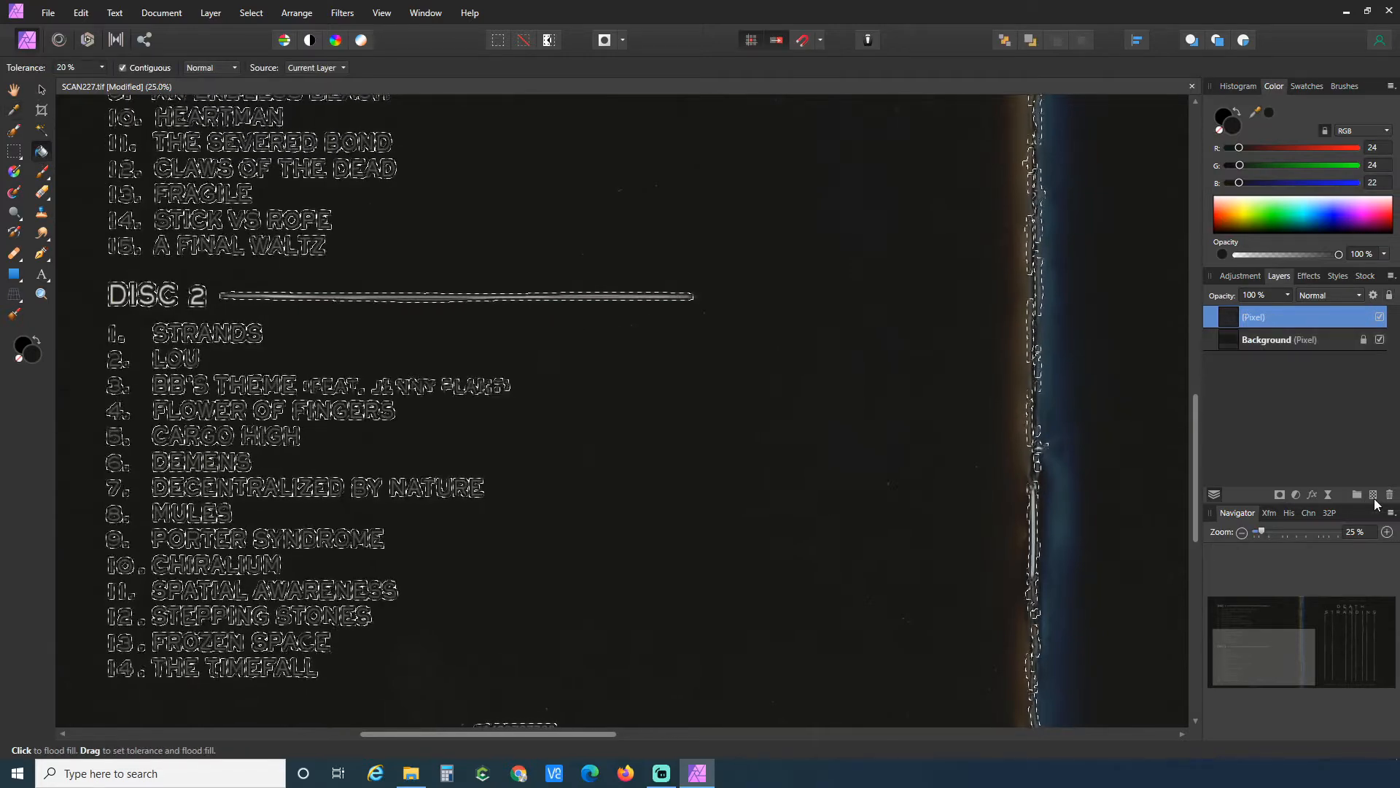
left_click(1242, 533)
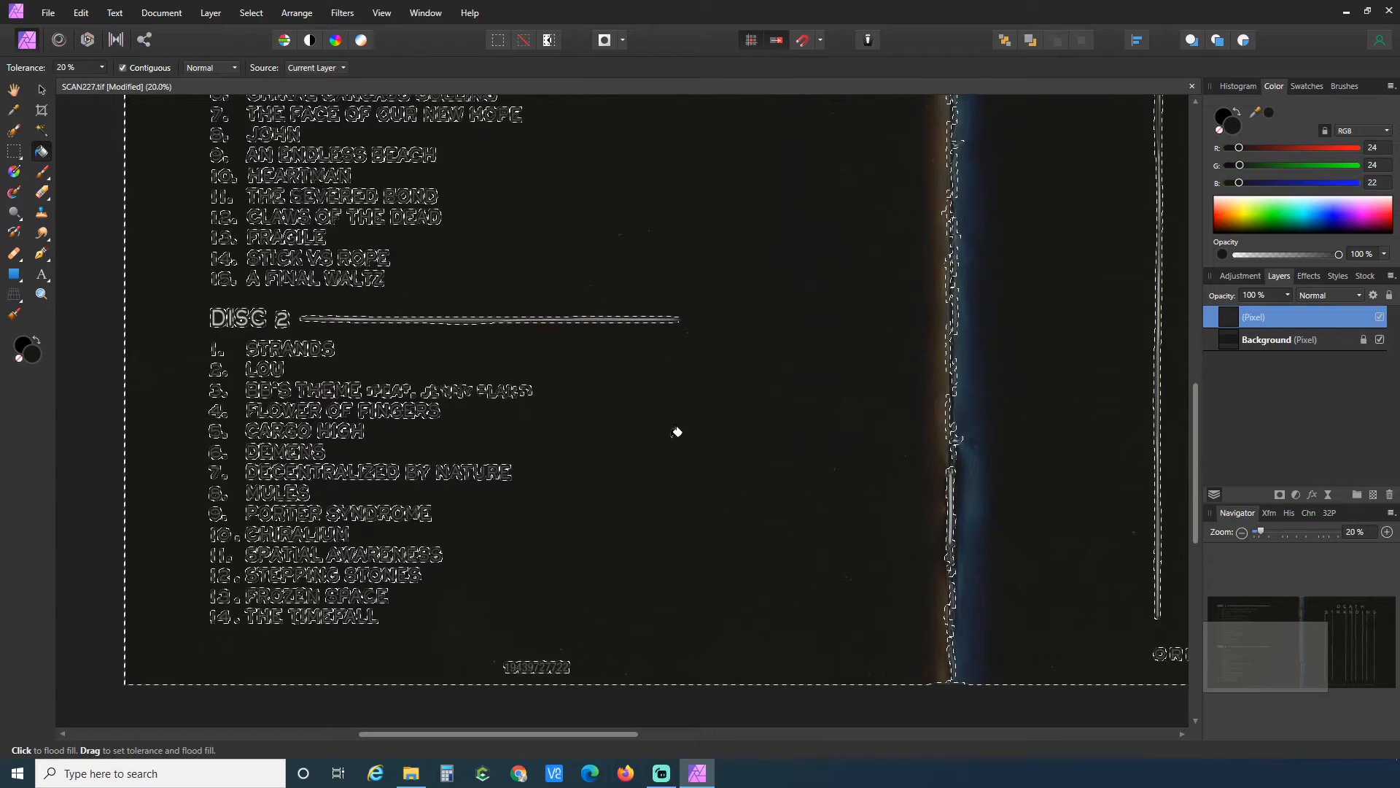
left_click(675, 432)
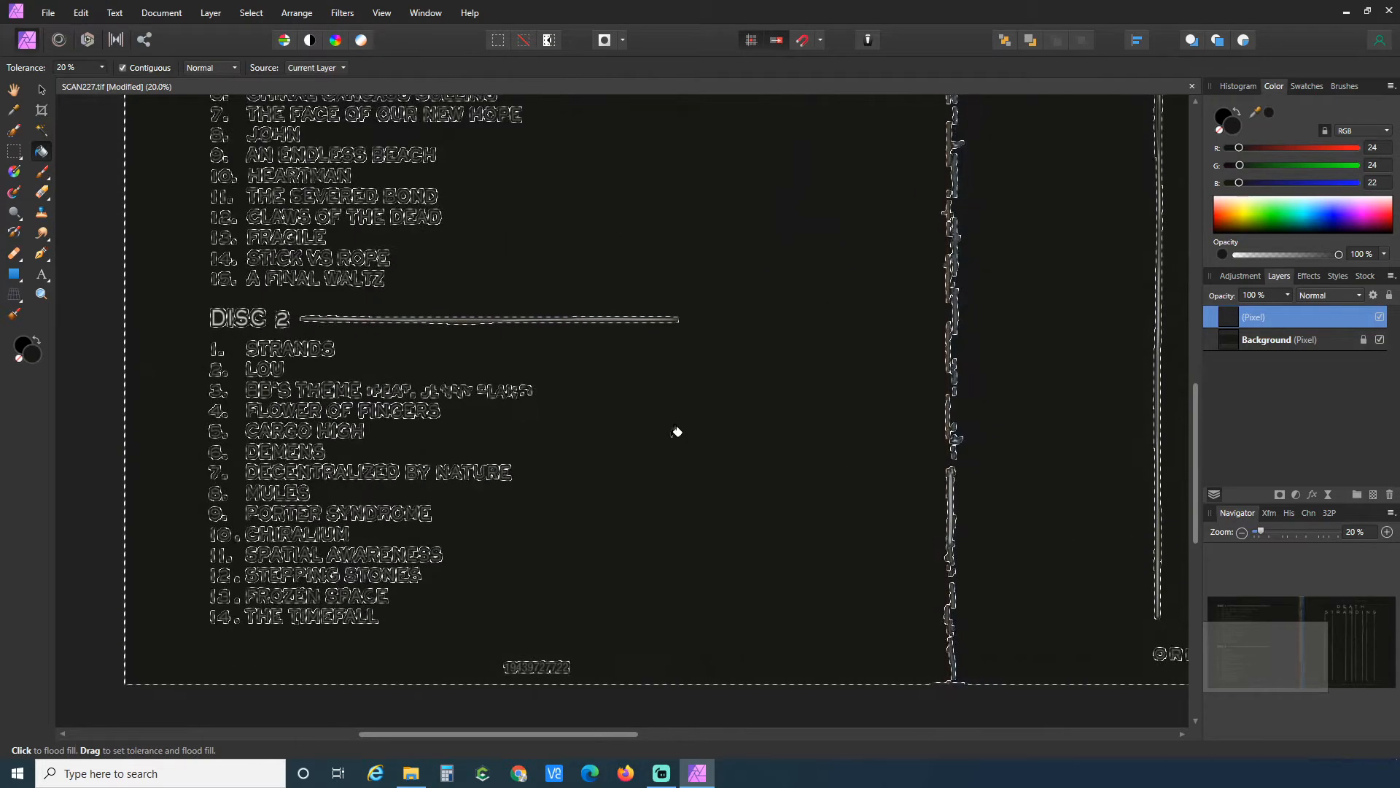
Clear the selection and inspect the filled background around the Disc 2 track titles at 75% zoom.
left_click(1388, 534)
left_click(1387, 534)
left_click(1388, 534)
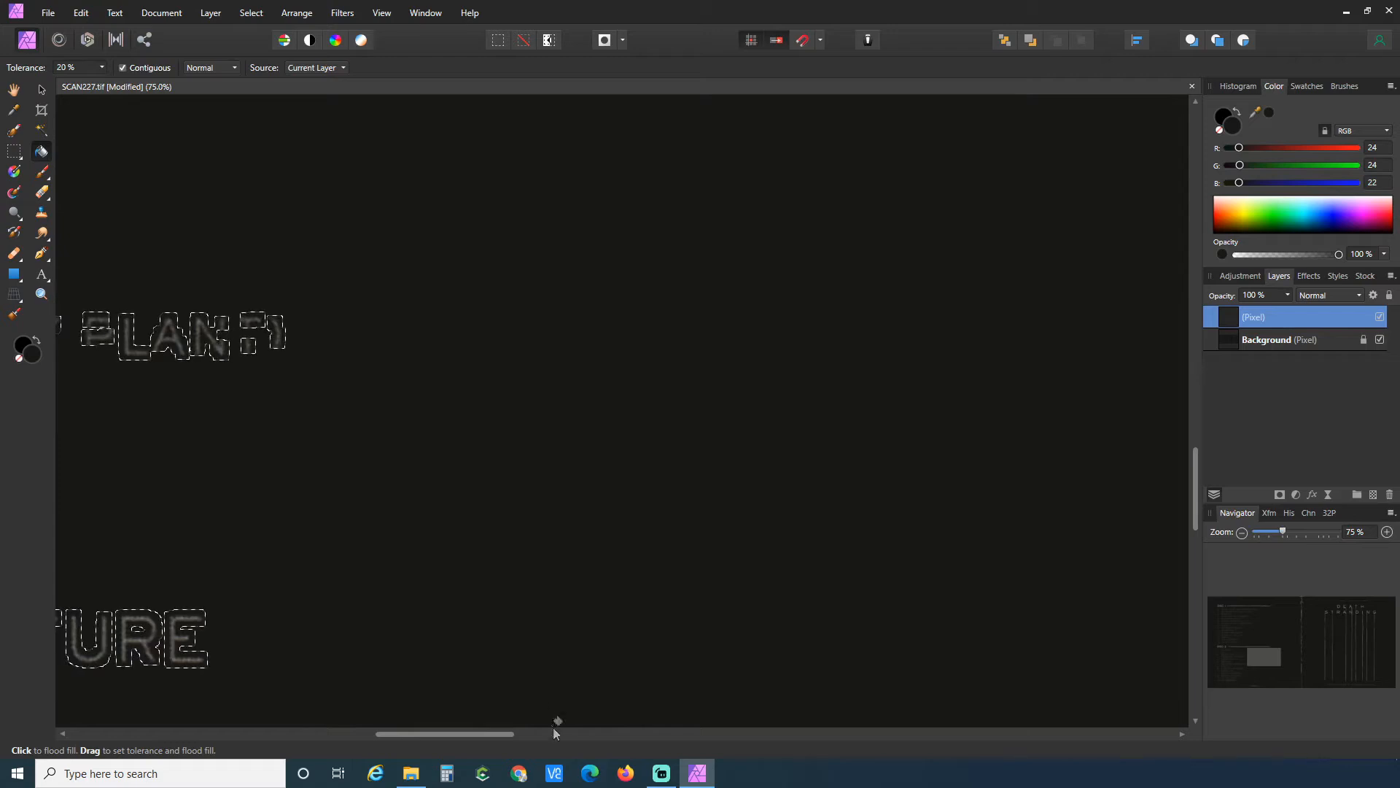
key("ctrl+d")
left_click_drag(494, 733, 430, 734)
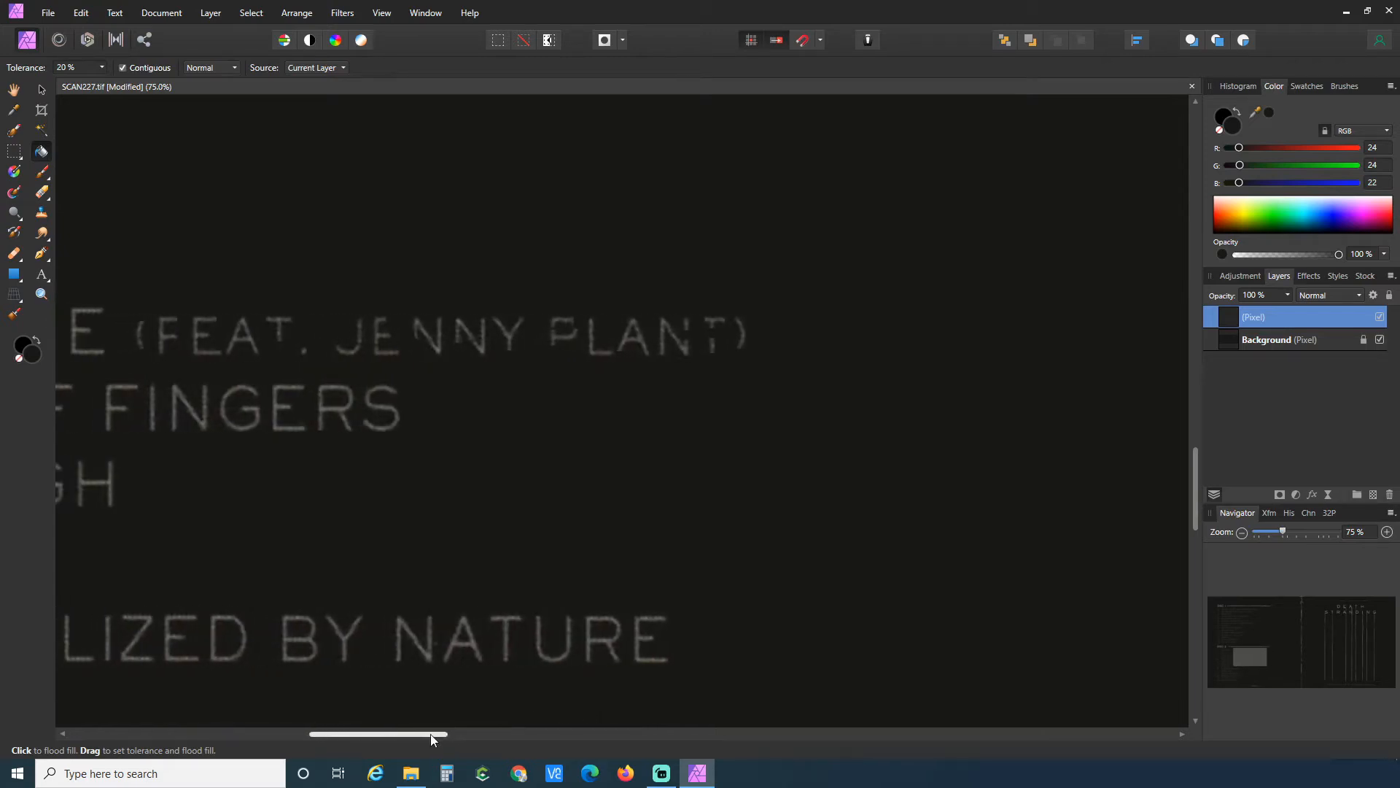
Erase the fill covering parts of the "(FEAT. JENNY PLANT)" lettering with the Erase Brush at a width of 57 px.
left_click(42, 197)
key("bracketleft")
key("bracketleft")
key("bracketleft")
key("bracketleft")
key("bracketleft")
key("bracketleft")
key("bracketleft")
key("bracketleft")
key("bracketleft")
key("bracketleft")
key("bracketleft")
key("bracketleft")
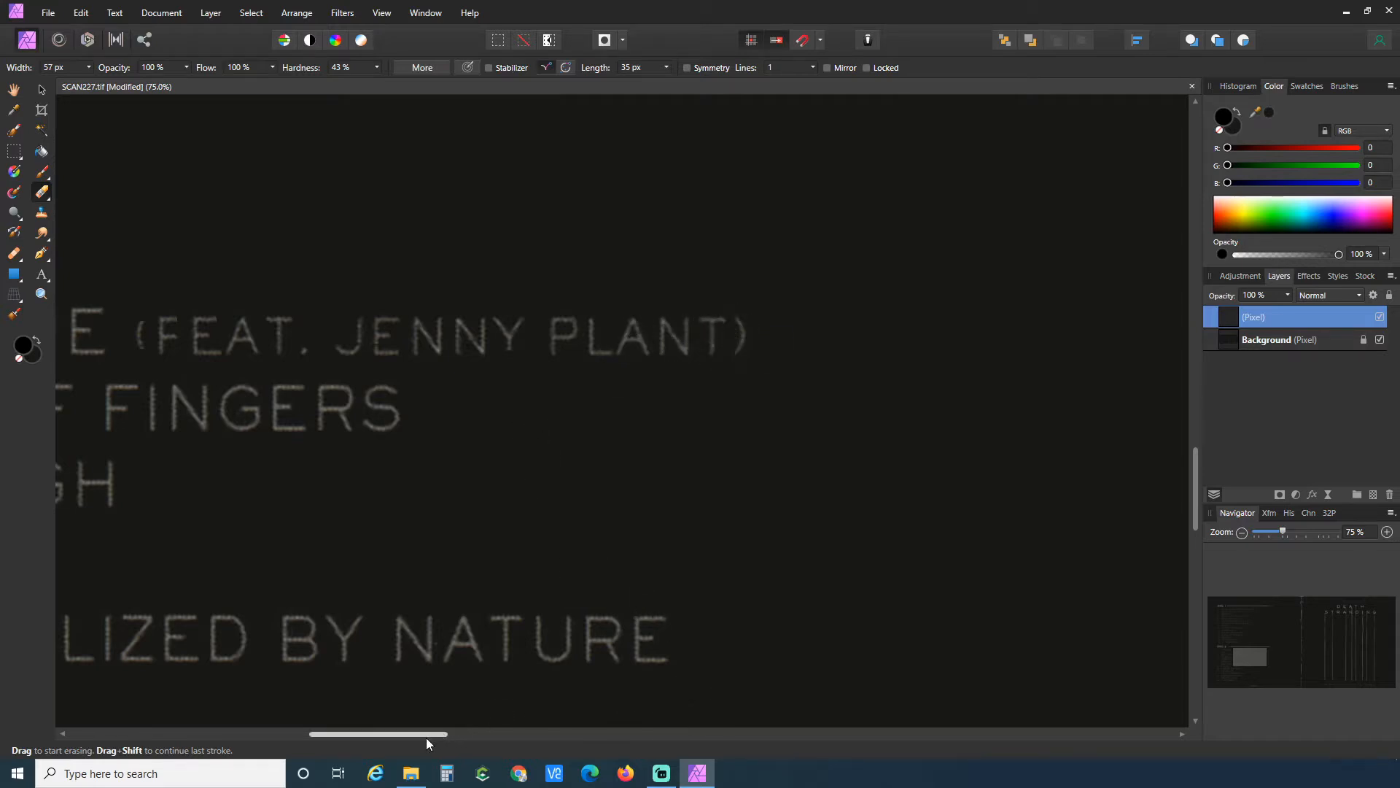
Inspect the starts of the Disc 1 and Disc 2 titles, temporarily hiding the Background layer to check the fill's cut-outs.
left_click_drag(427, 738, 341, 738)
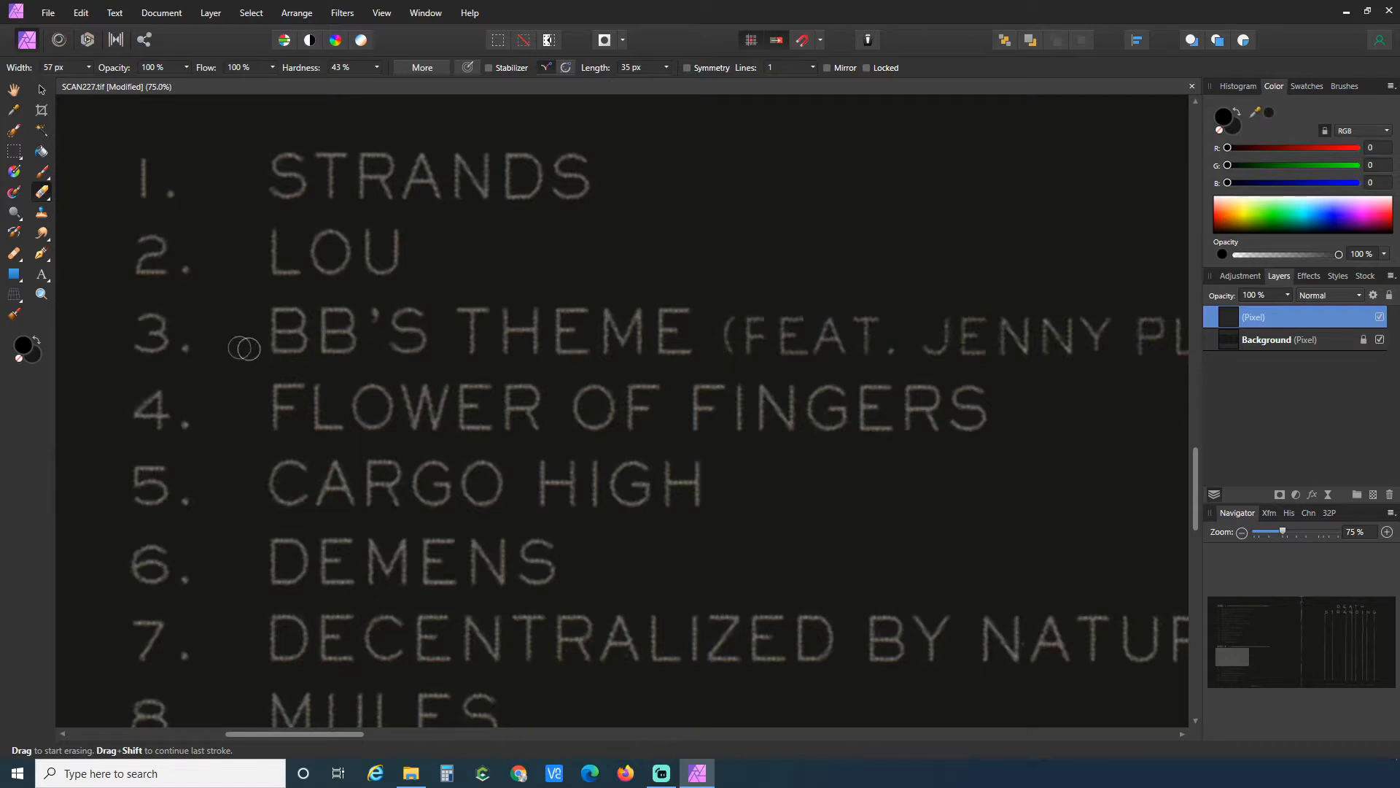
scroll(244, 347, "up", 5)
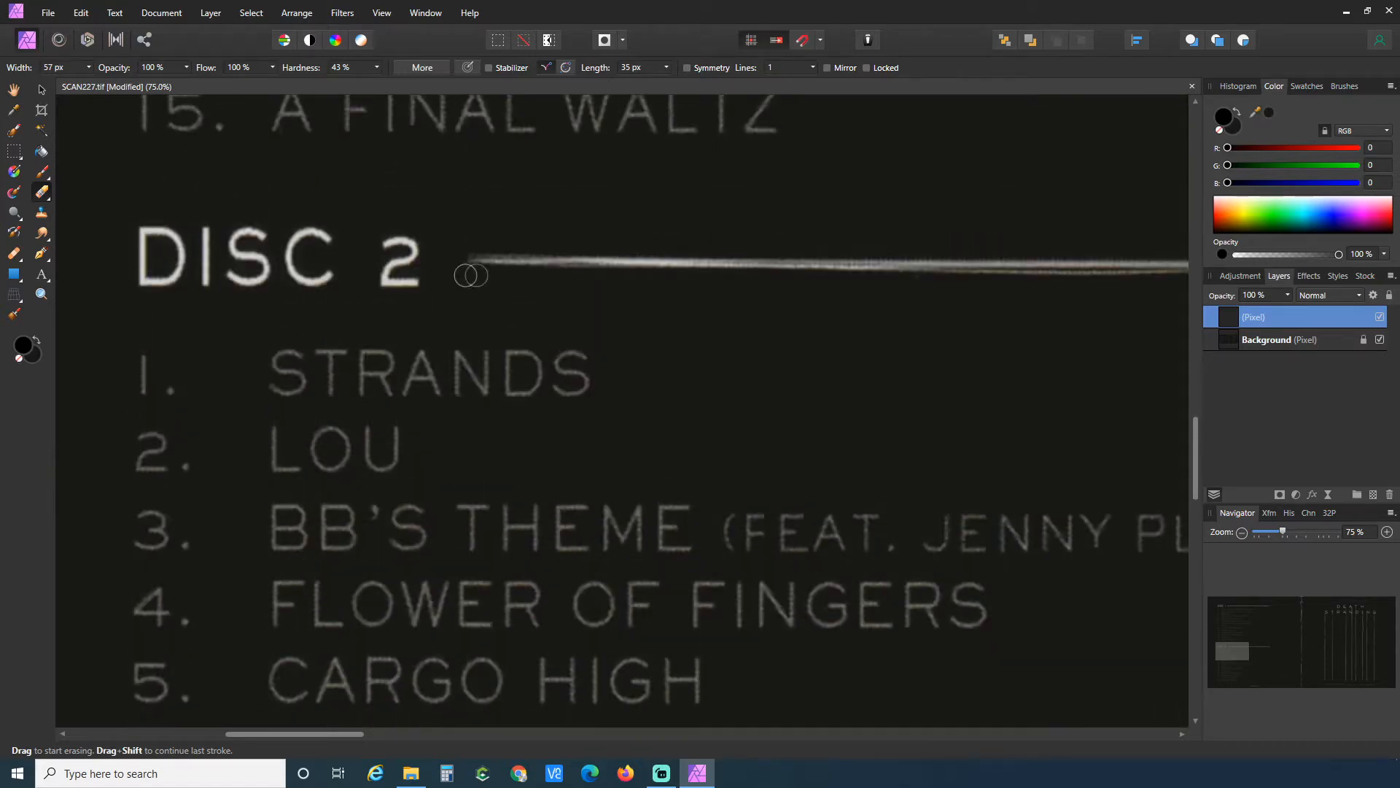
scroll(461, 261, "up", 10)
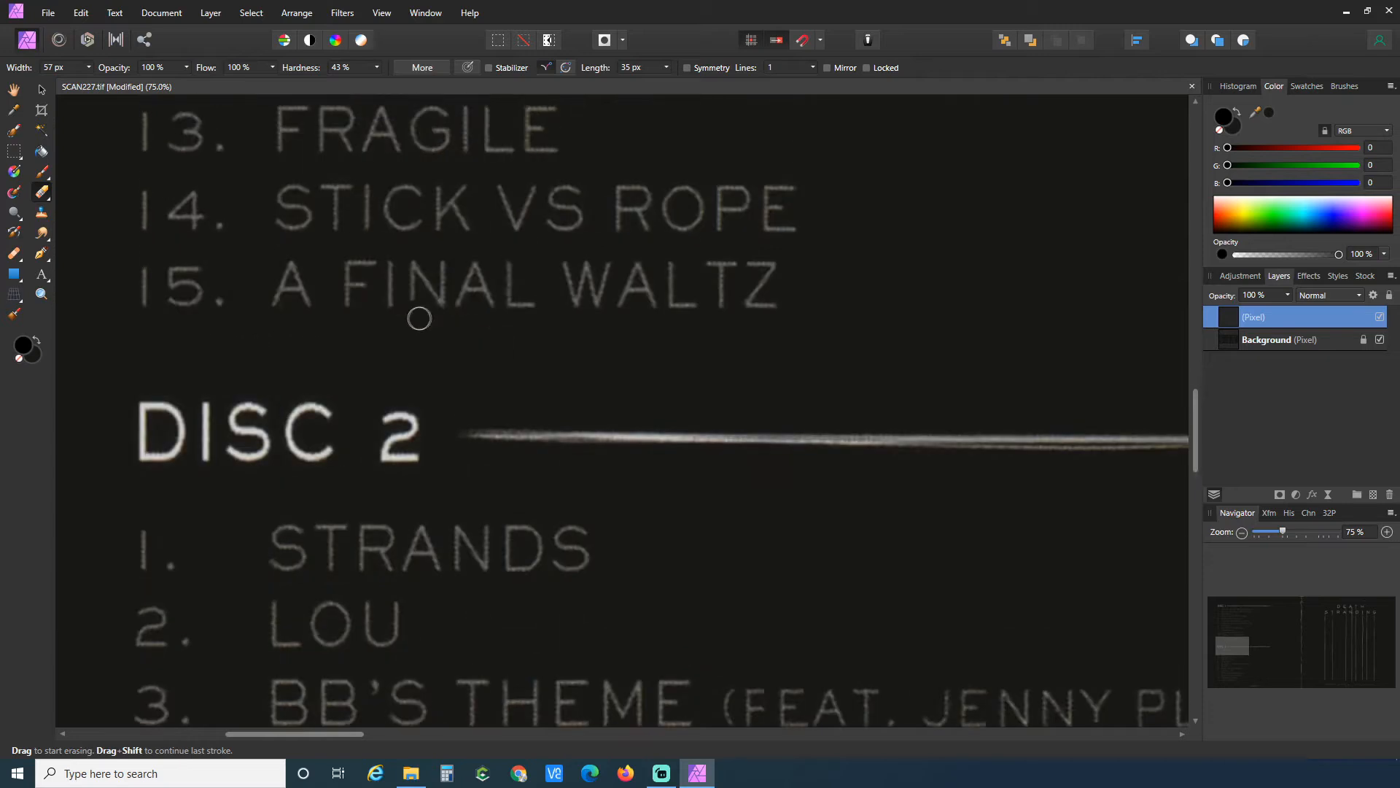
left_click(1380, 339)
scroll(554, 445, "up", 3)
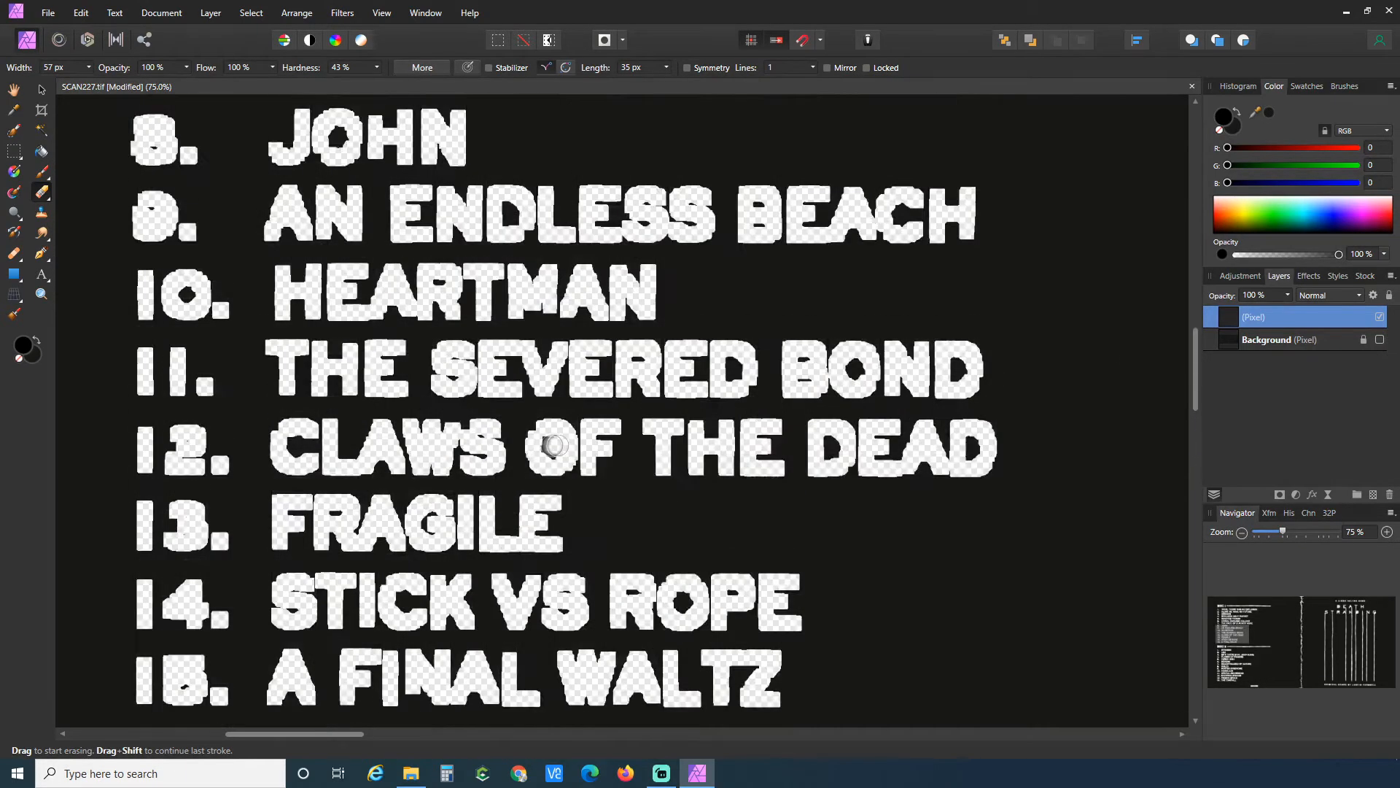
scroll(554, 445, "up", 8)
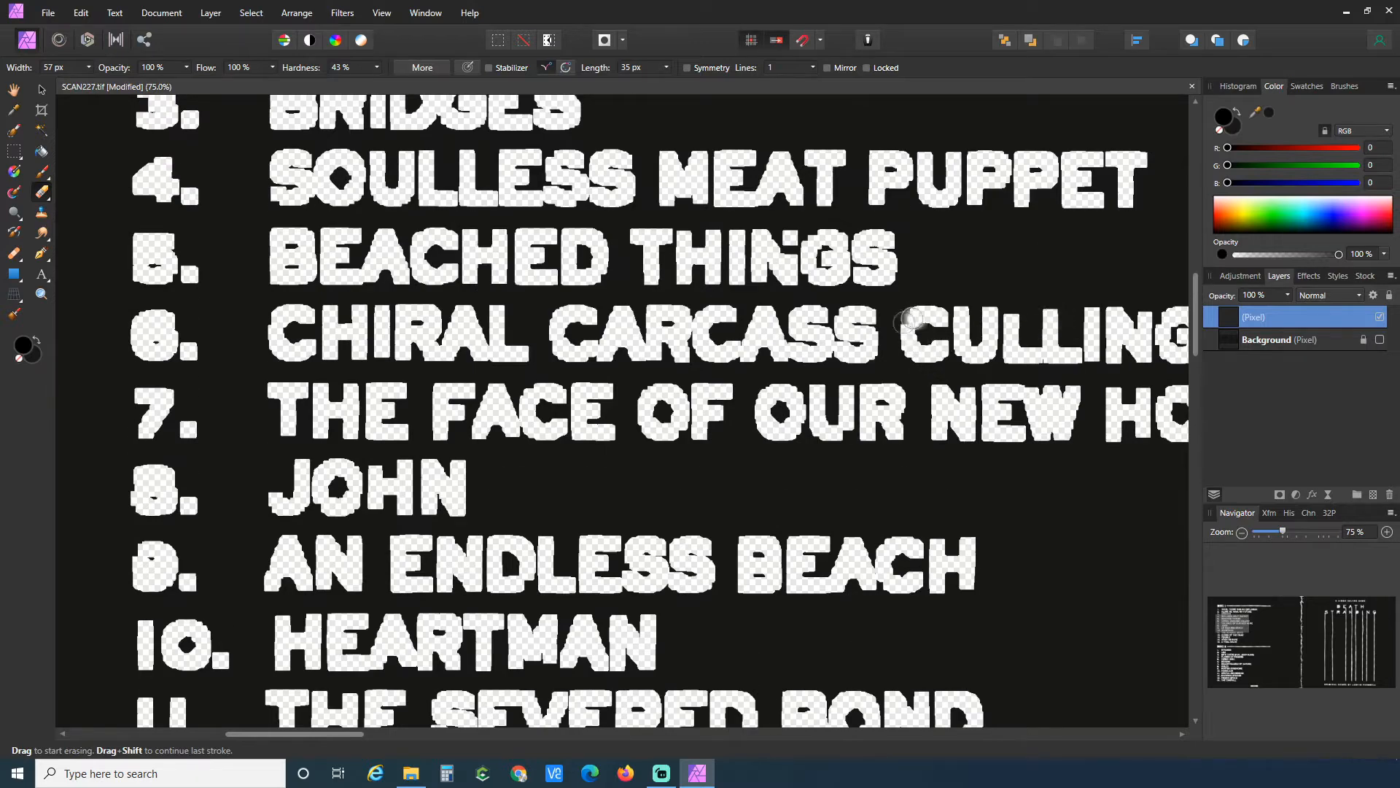
left_click(1380, 340)
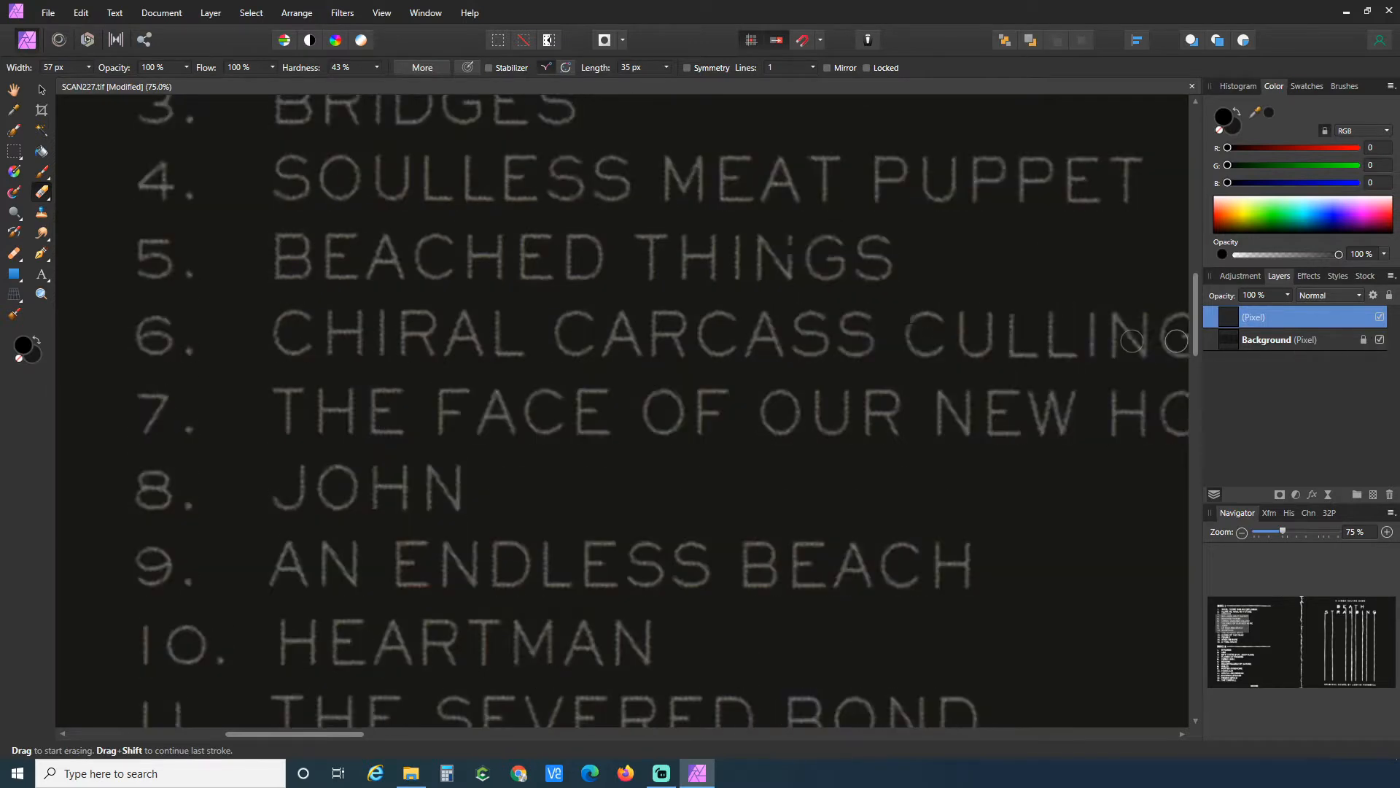
scroll(878, 475, "up", 3)
scroll(806, 479, "up", 1)
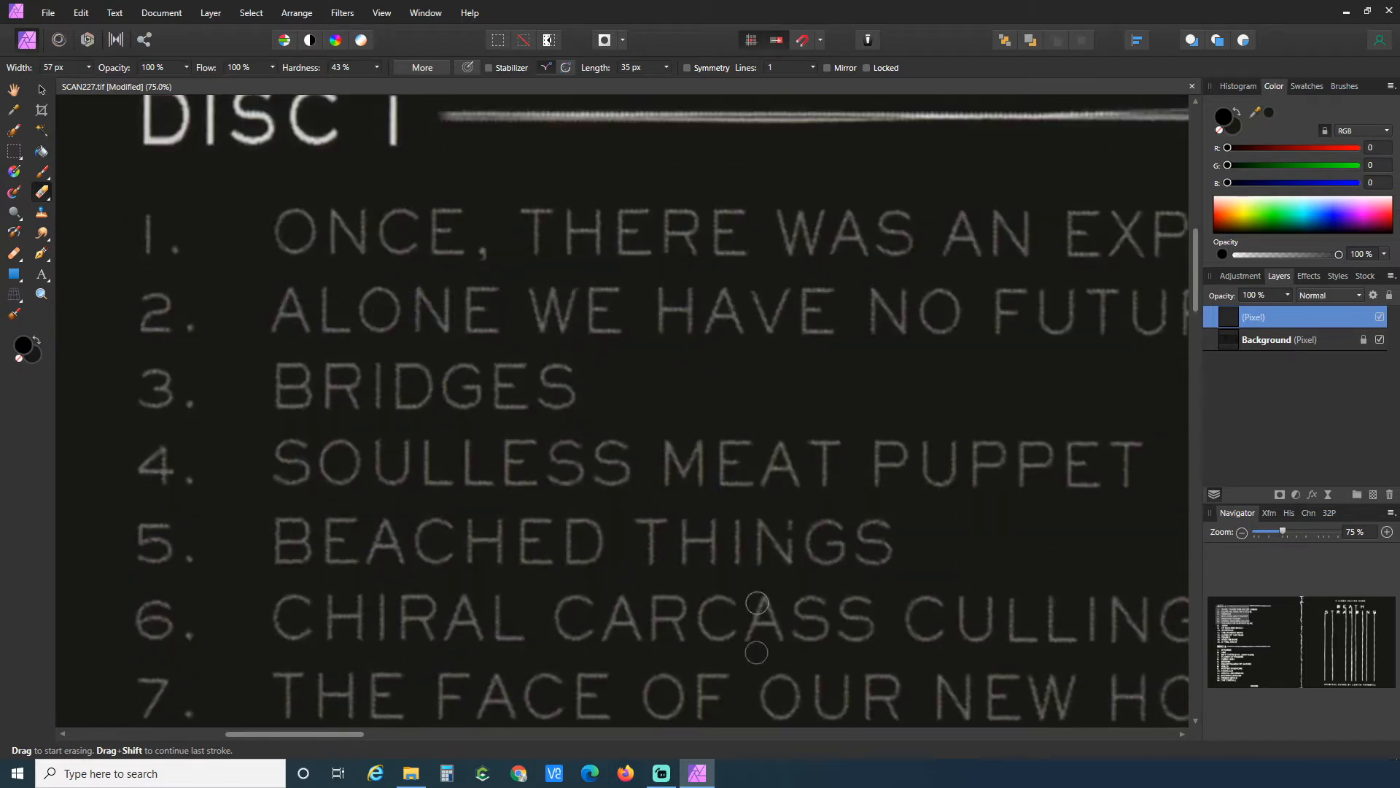
Examine the ends of the Disc 1 titles and the rest of the Disc 2 track list for leftover specks.
left_click_drag(340, 734, 380, 744)
scroll(340, 459, "up", 8)
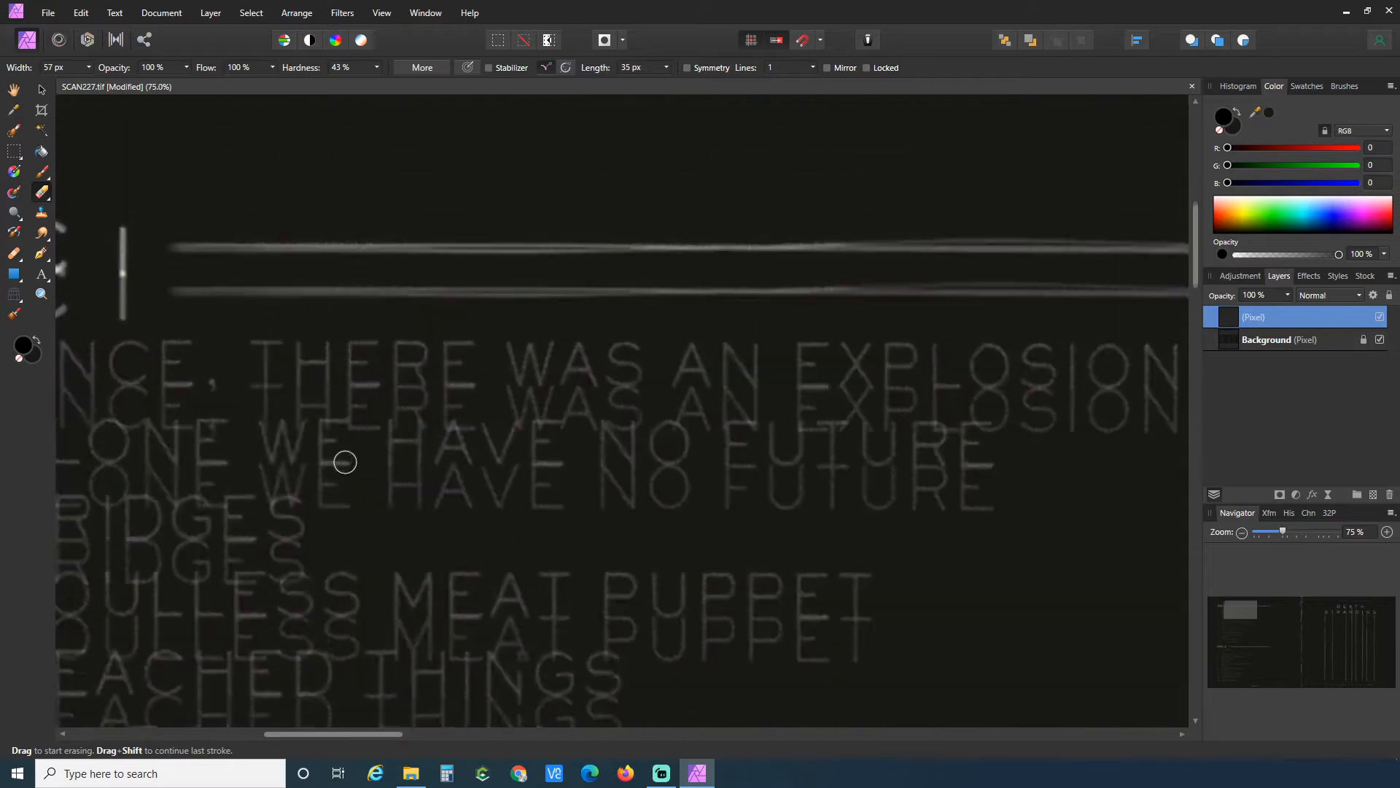
scroll(467, 620, "down", 3)
scroll(489, 596, "down", 6)
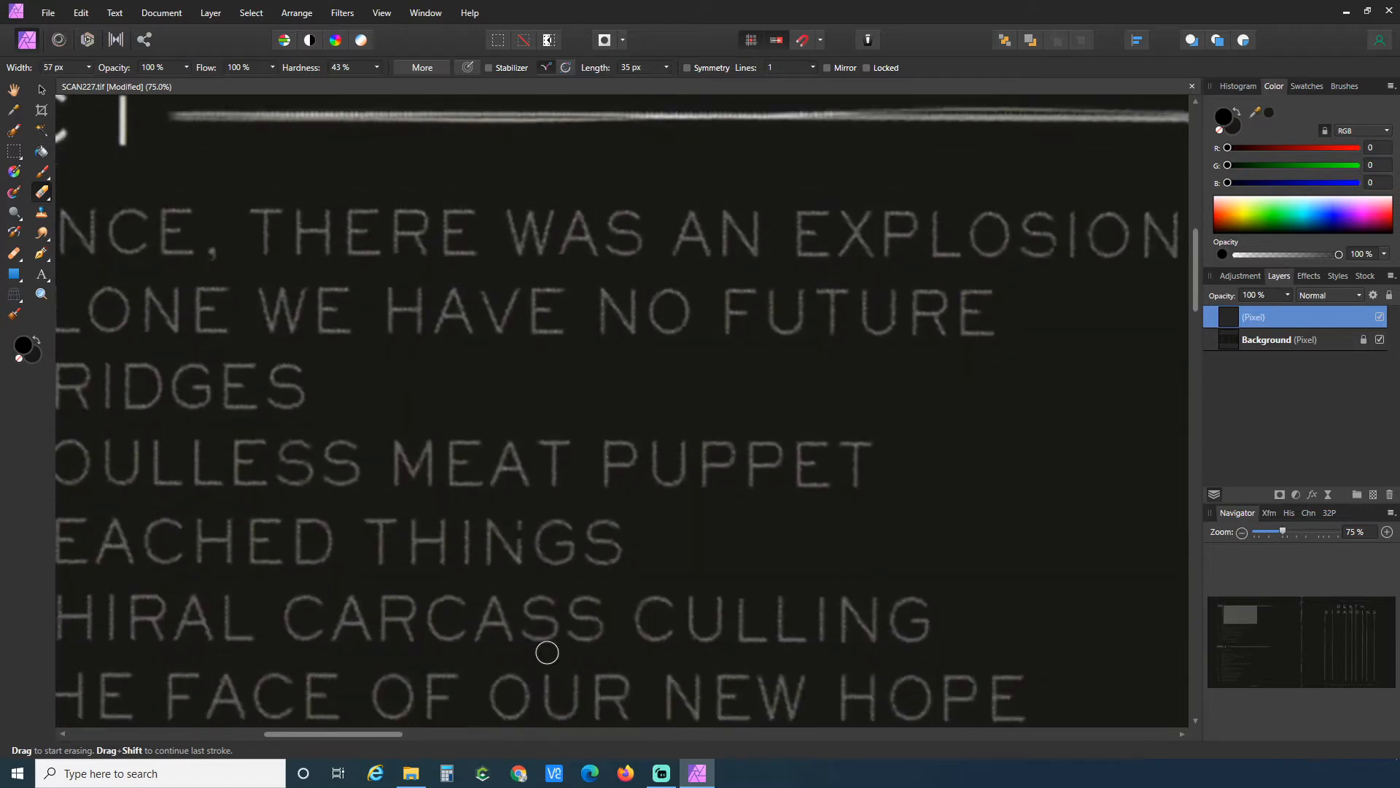
scroll(627, 638, "down", 17)
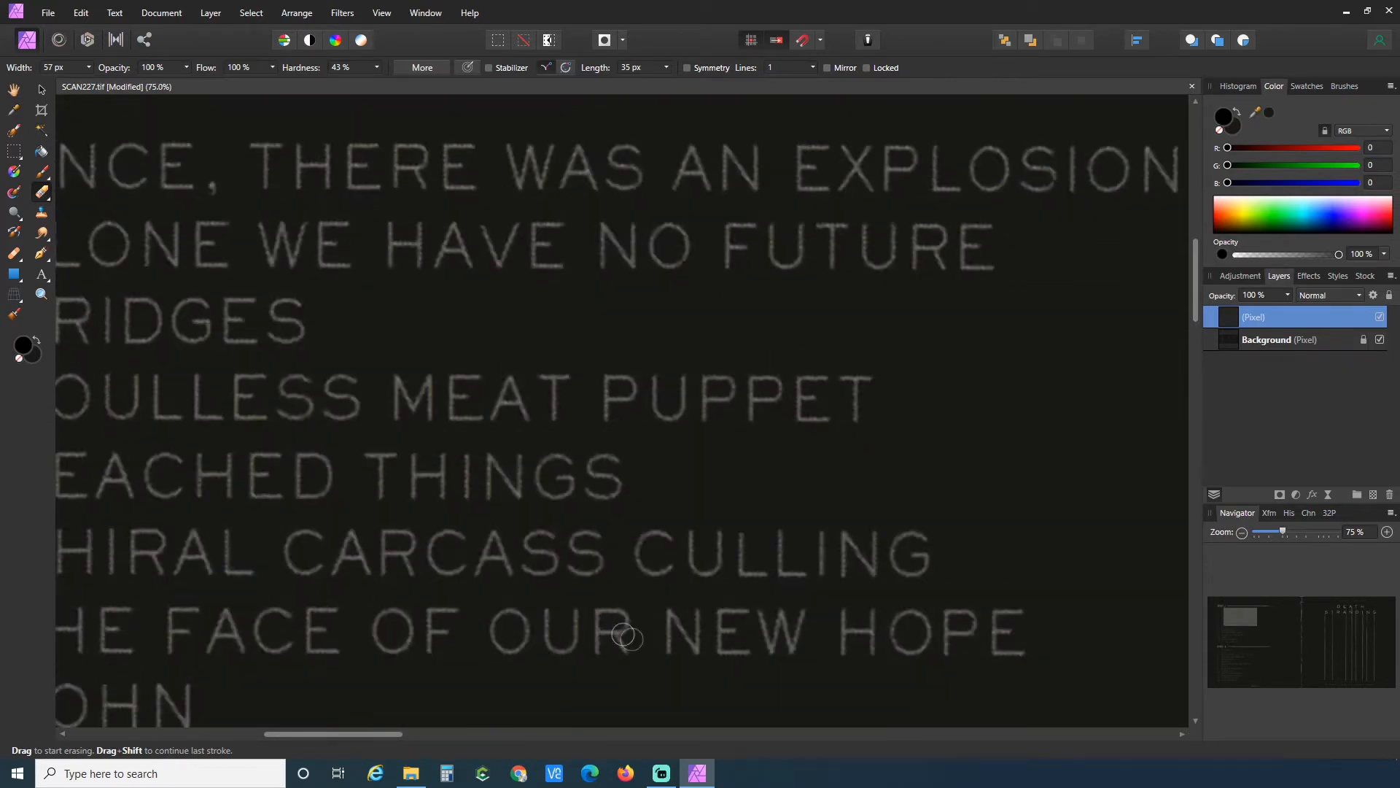
scroll(634, 634, "down", 20)
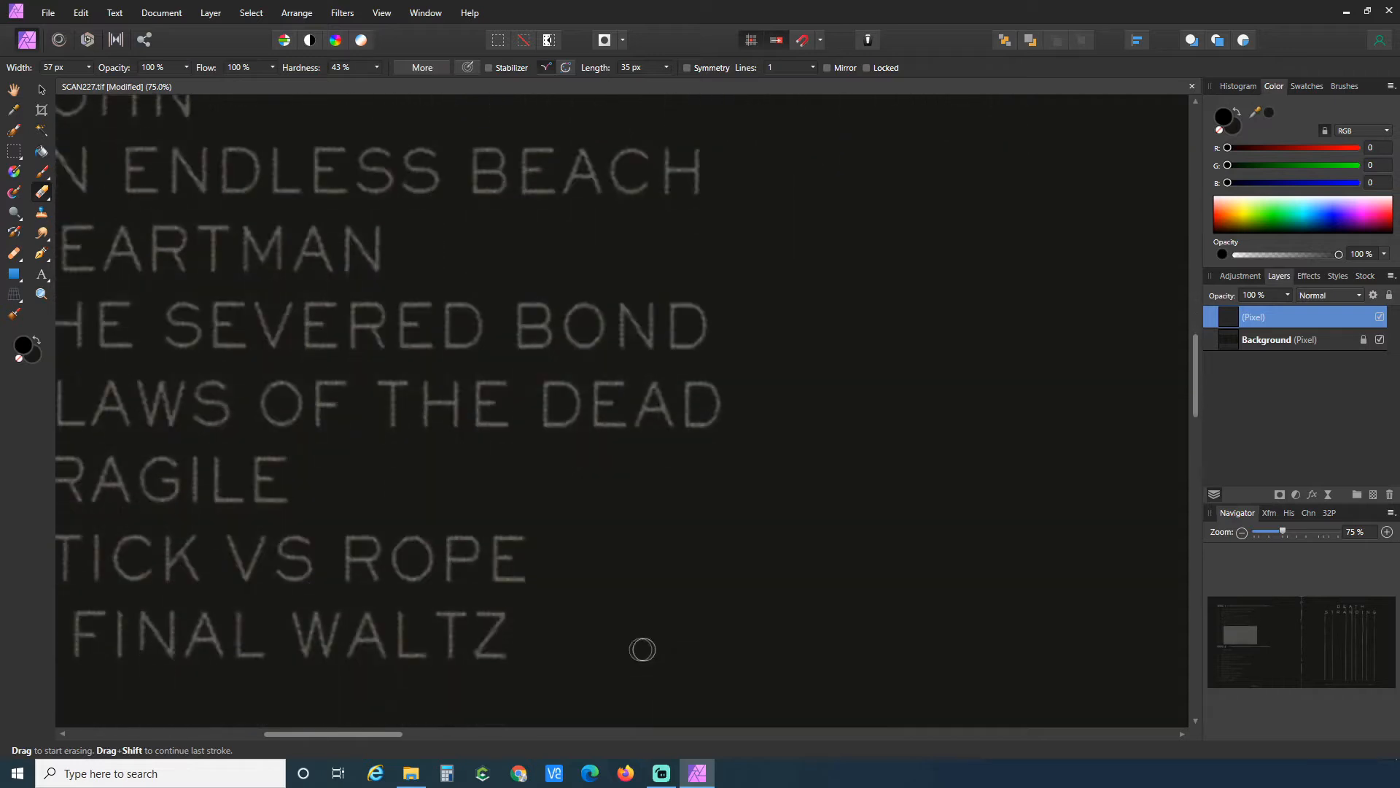
left_click_drag(371, 735, 323, 734)
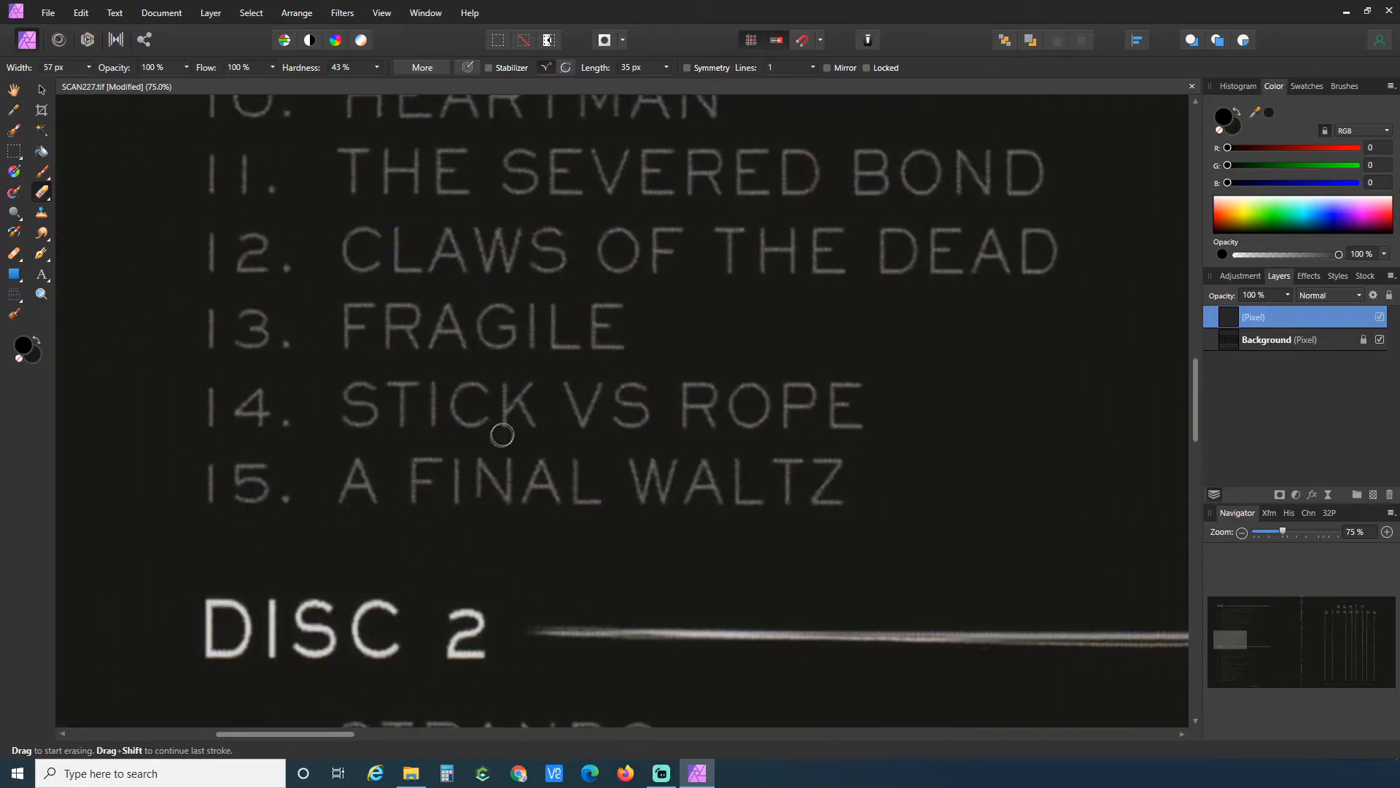
scroll(631, 475, "down", 11)
scroll(622, 488, "down", 16)
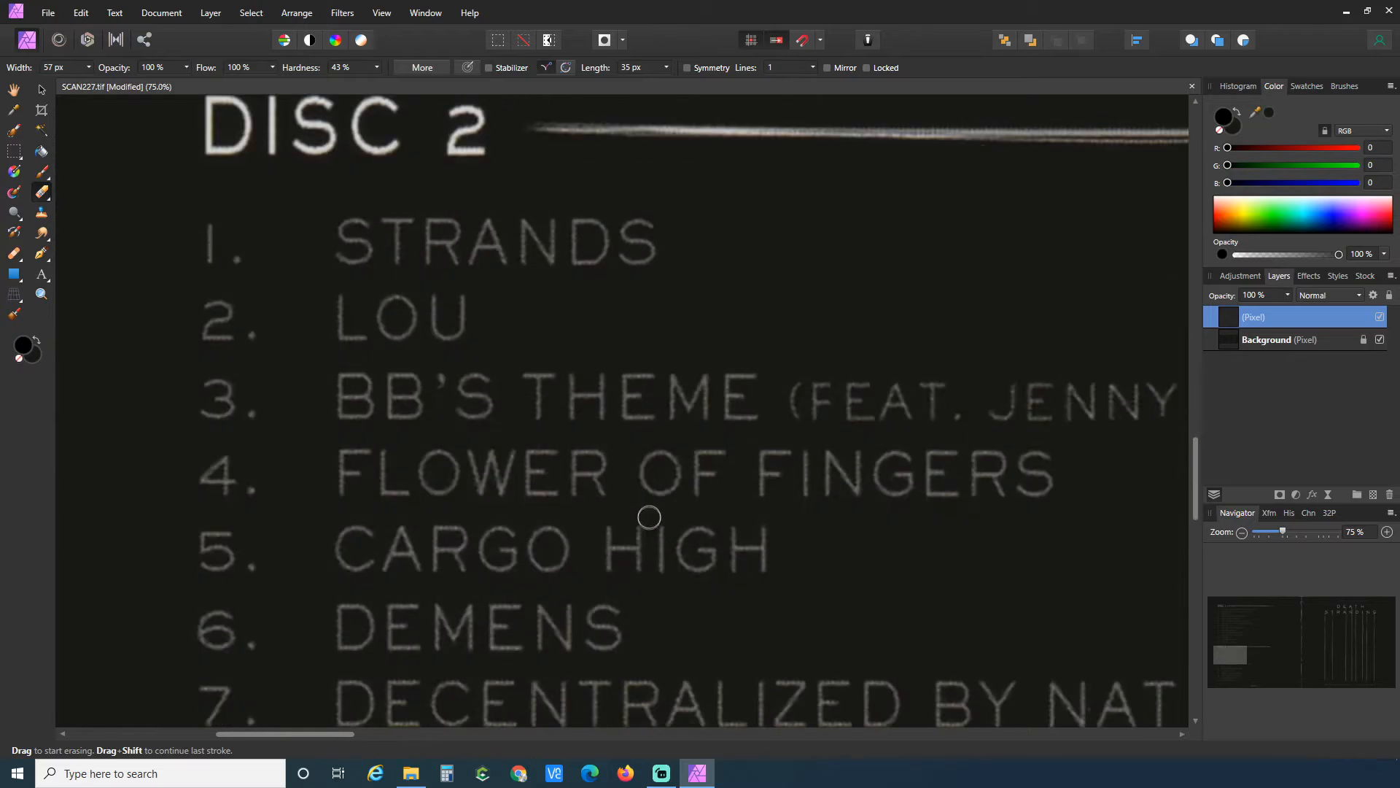
scroll(800, 500, "down", 20)
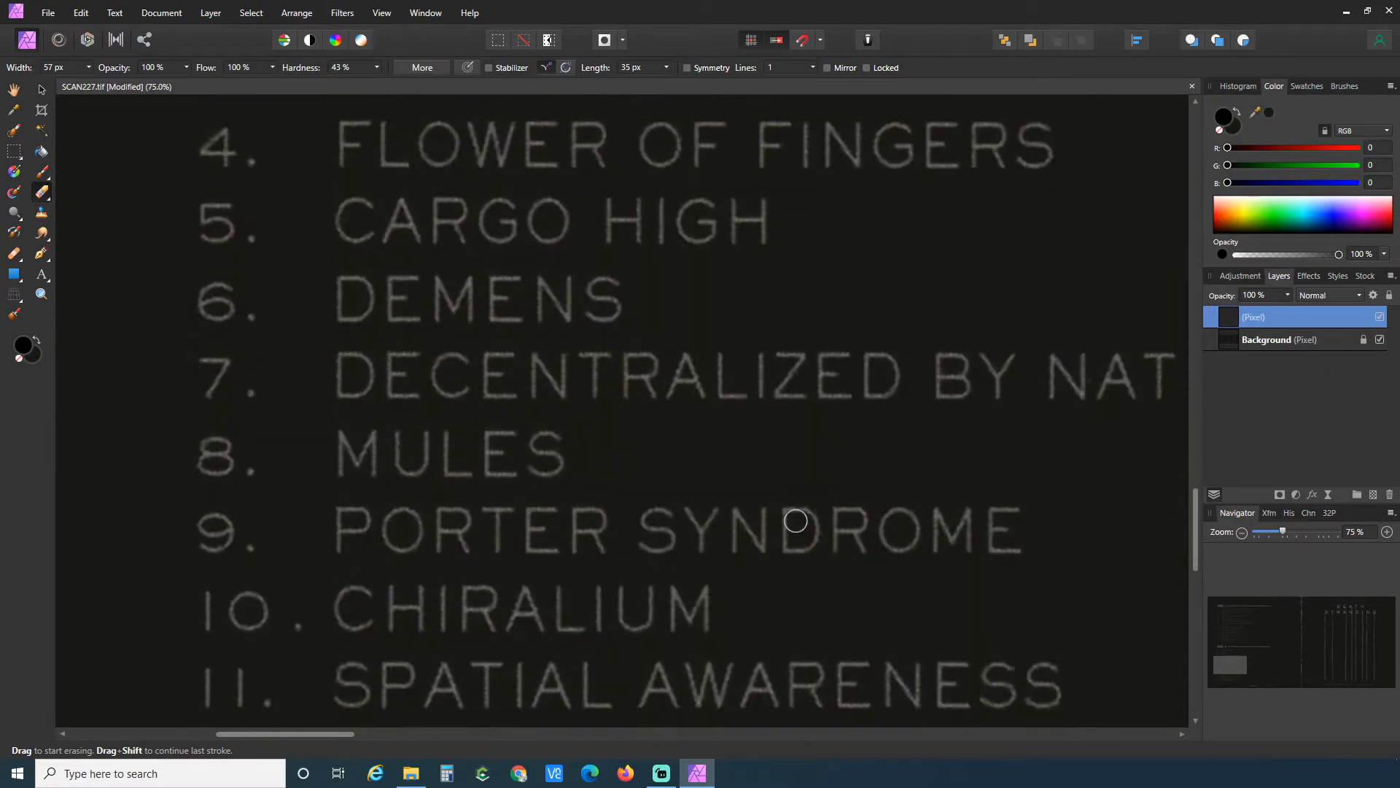
scroll(802, 527, "down", 5)
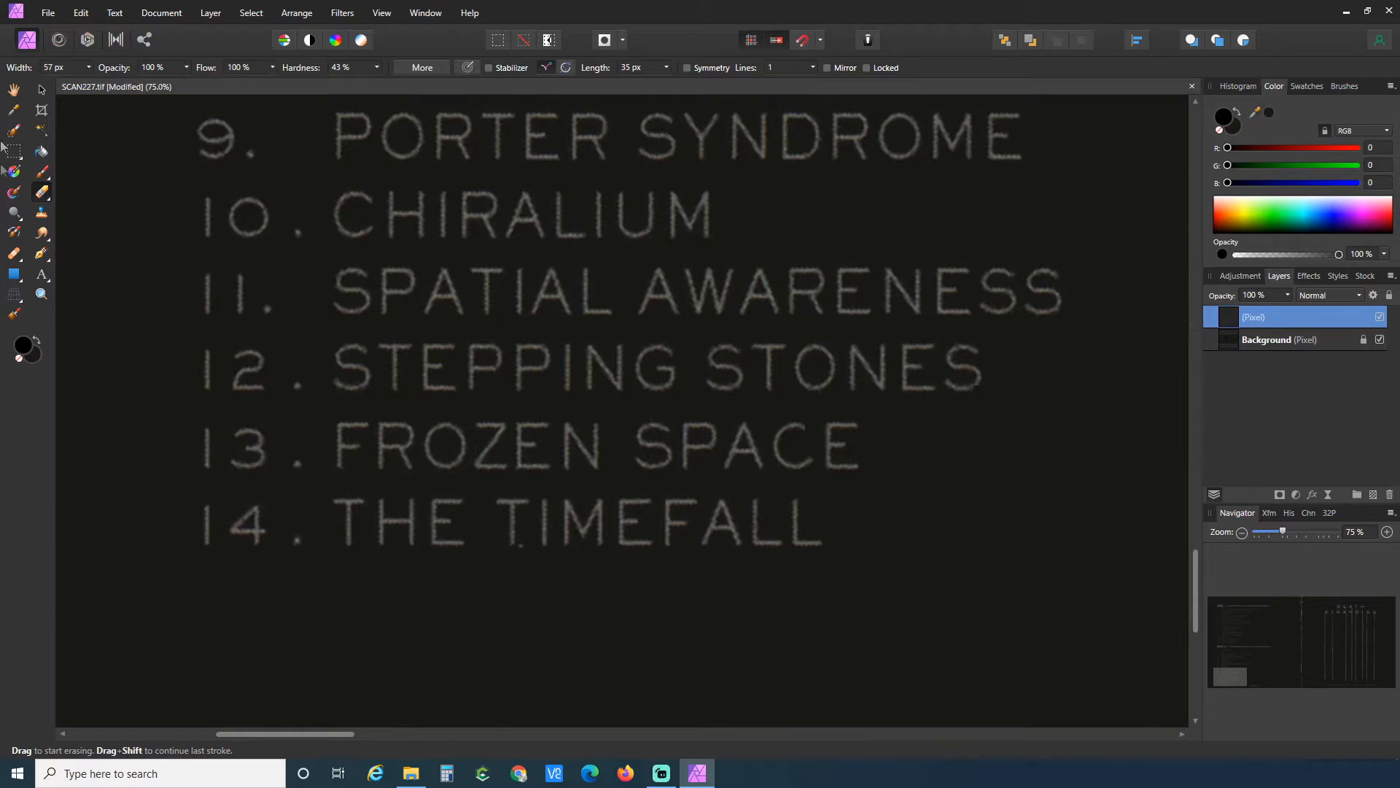
Paint out the speck below THE TIMEFALL with a 29 px Paint Brush in the sampled dark colour (RGB 24, 24, 22).
left_click(44, 172)
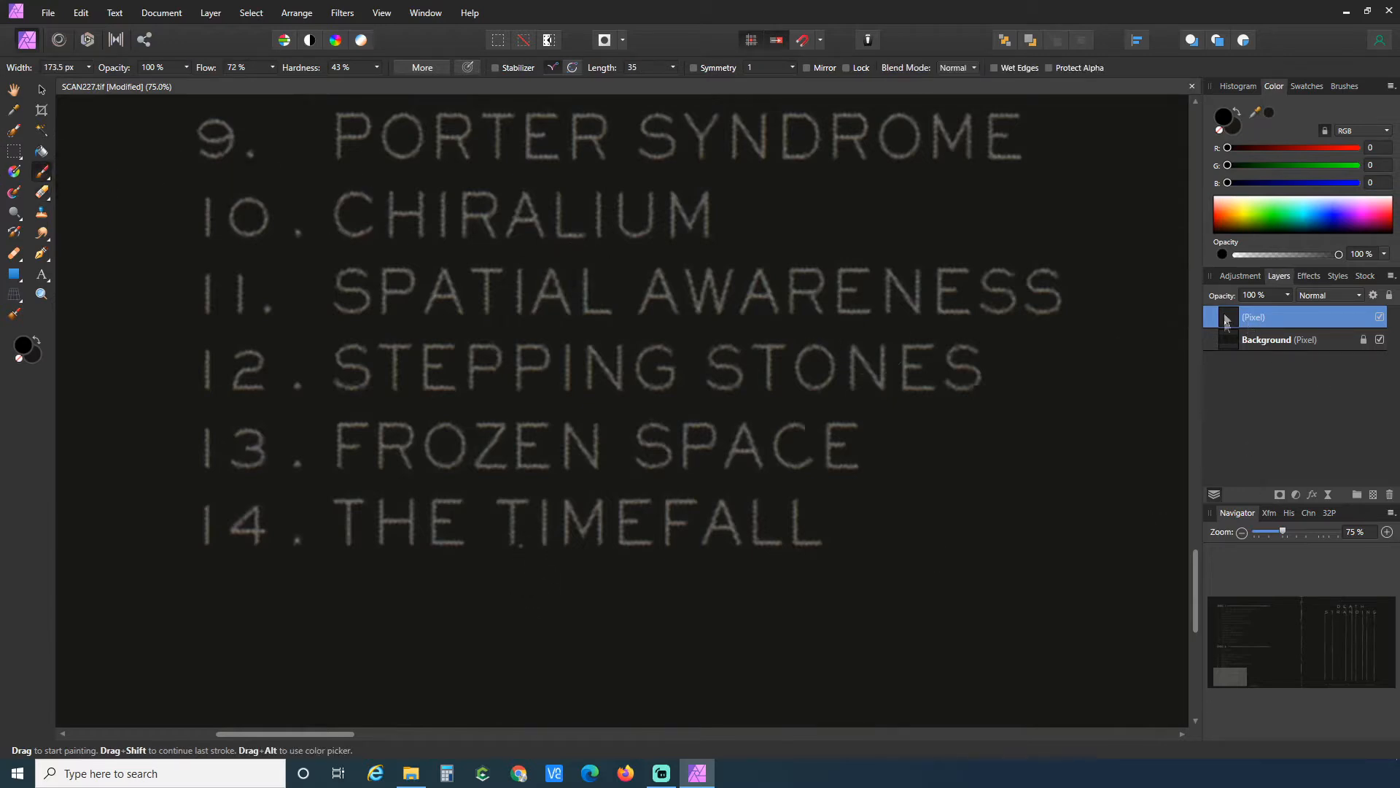
double_click(1255, 319)
left_click(1229, 320)
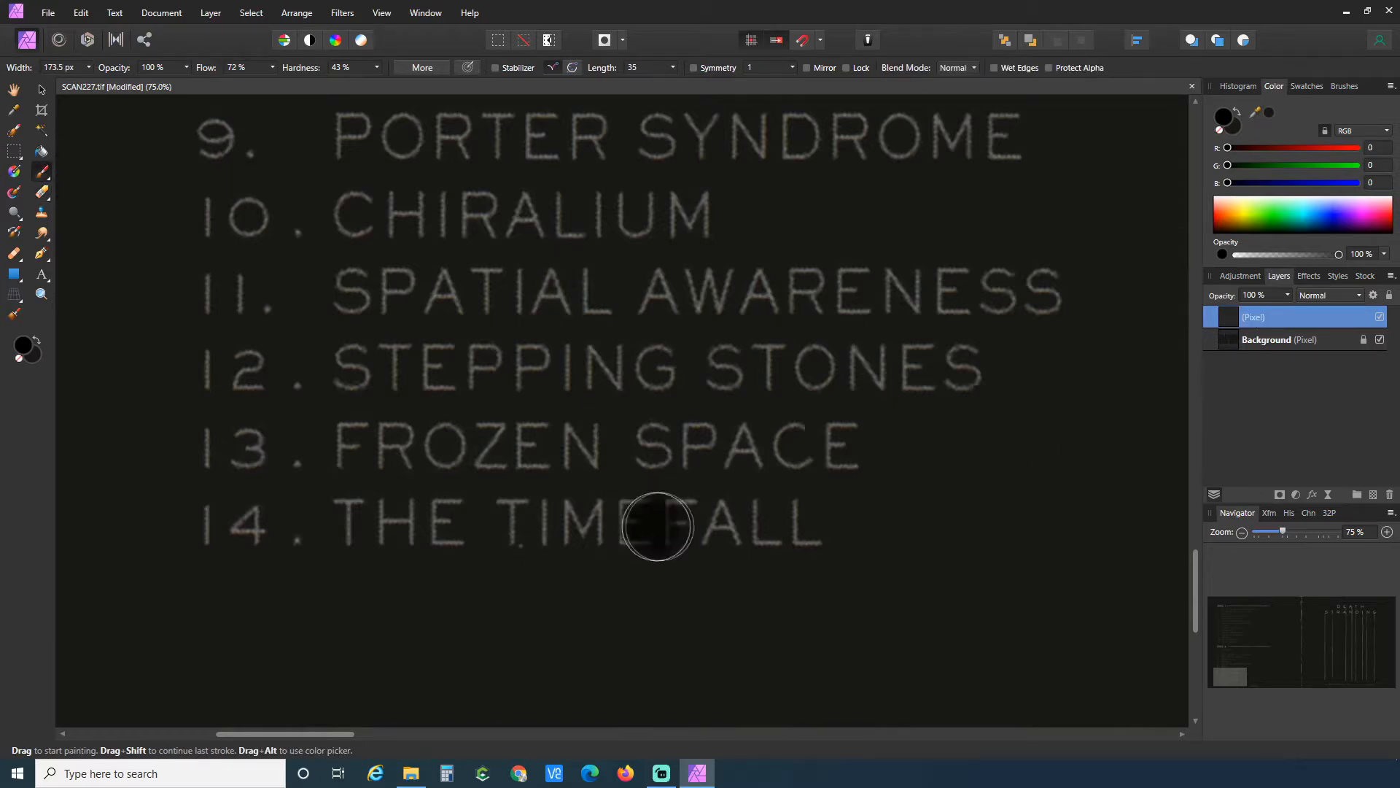
left_click(1269, 114)
key("bracketleft")
key("bracketleft")
key("bracketleft")
key("bracketleft")
key("bracketleft")
key("bracketleft")
key("bracketleft")
key("bracketleft")
key("bracketleft")
key("bracketleft")
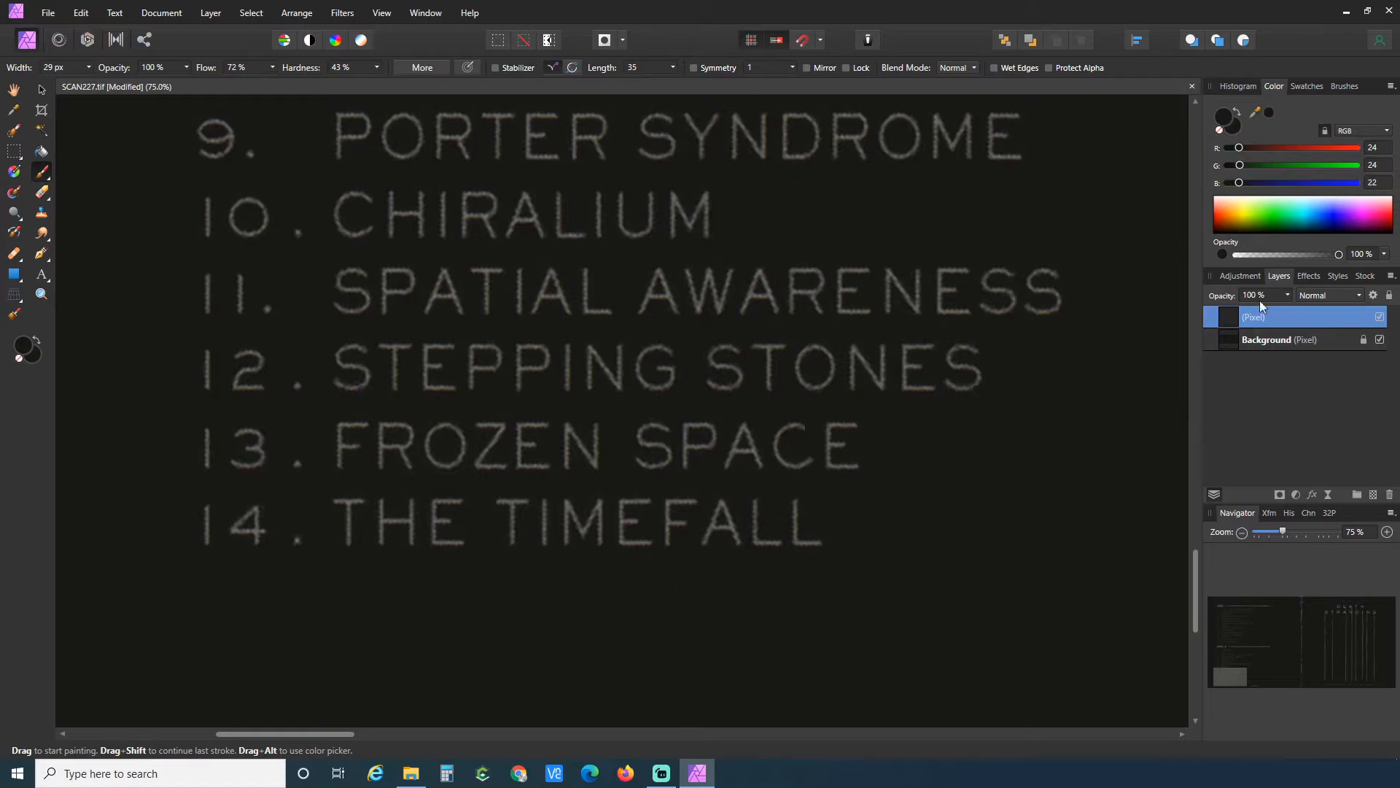
Examine the lower part of the booklet's spine up close and at 20% zoom.
left_click_drag(326, 734, 677, 743)
scroll(440, 609, "down", 3)
scroll(427, 492, "up", 3)
scroll(219, 275, "up", 3)
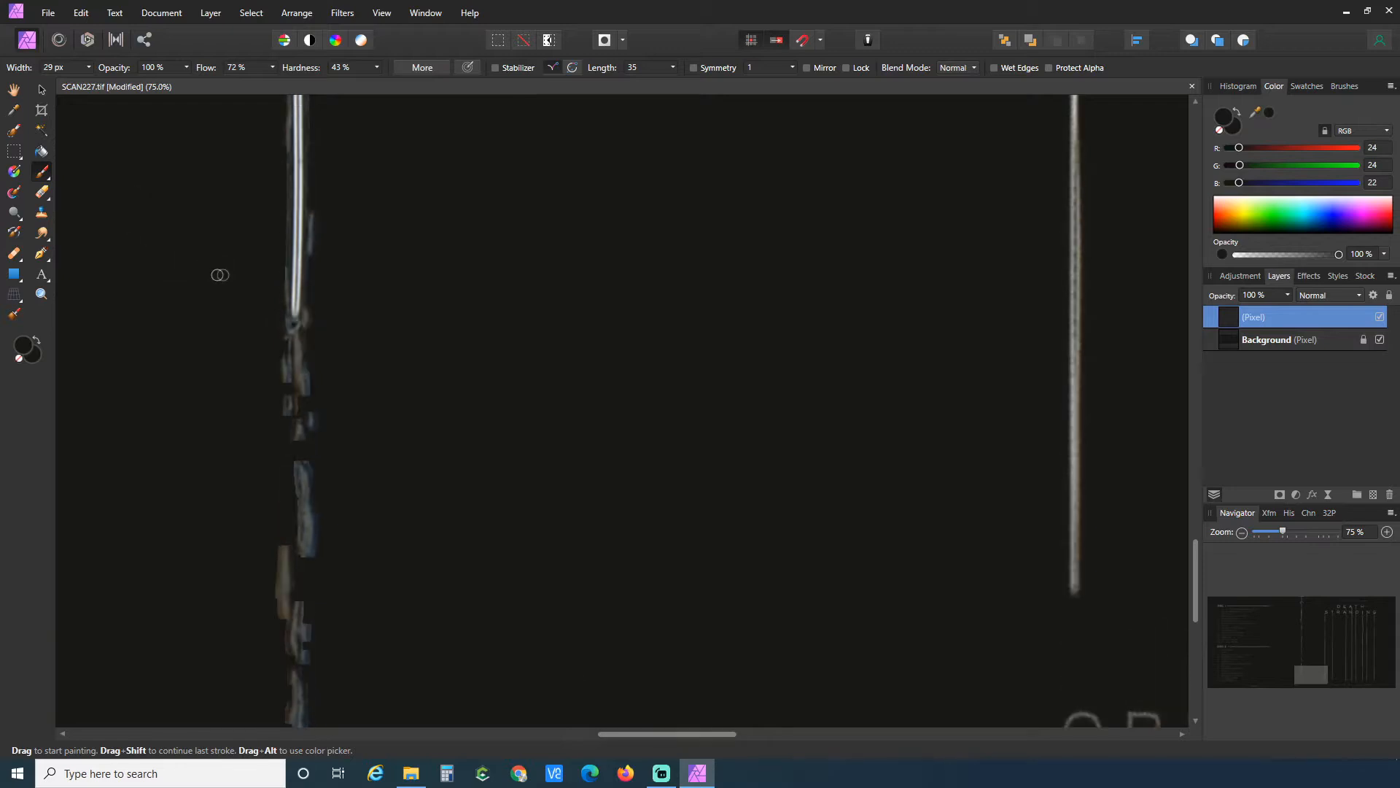
left_click(1242, 534)
left_click(1243, 534)
scroll(597, 216, "up", 2)
scroll(531, 339, "down", 4)
scroll(529, 337, "up", 5)
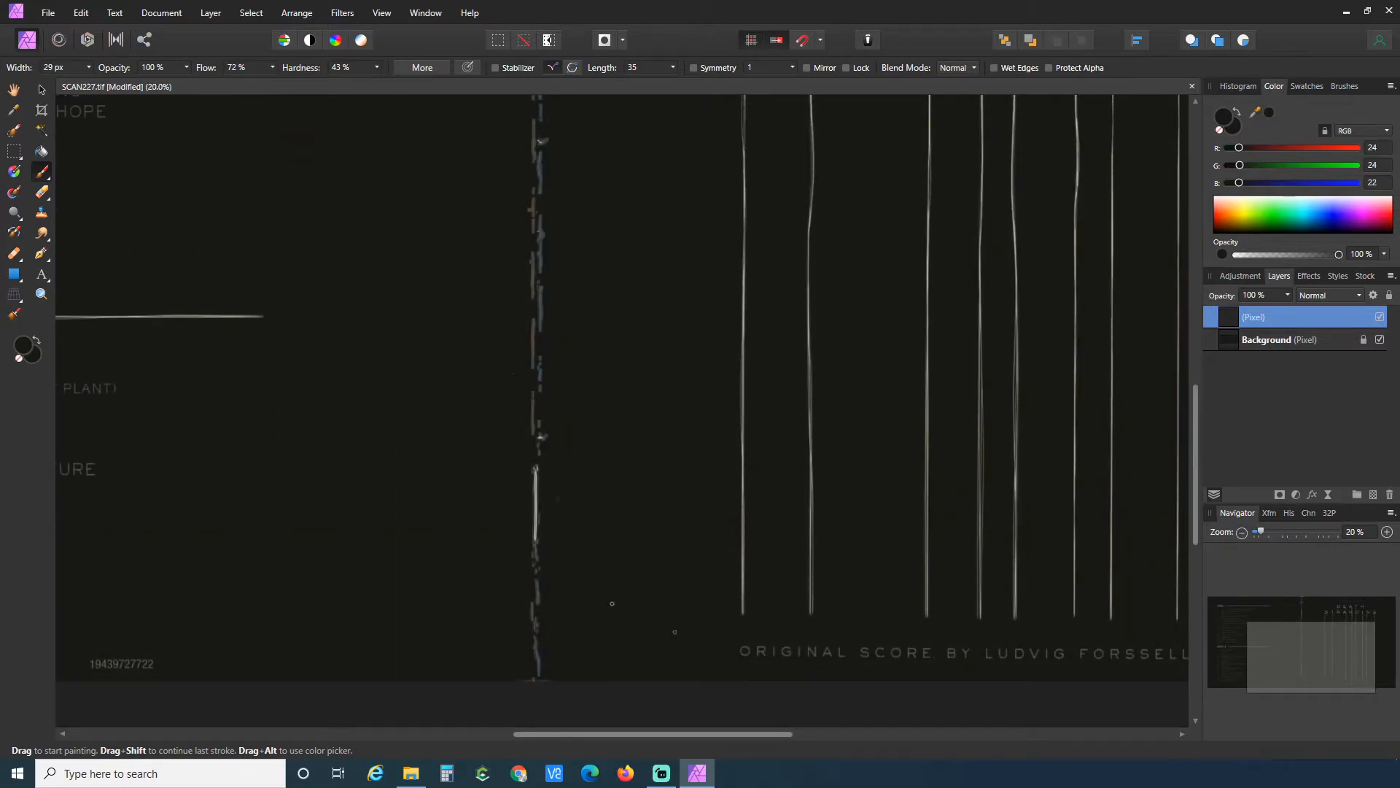
Inspect the front cover's title lettering and the original score credit at 75% zoom.
left_click_drag(680, 729, 769, 729)
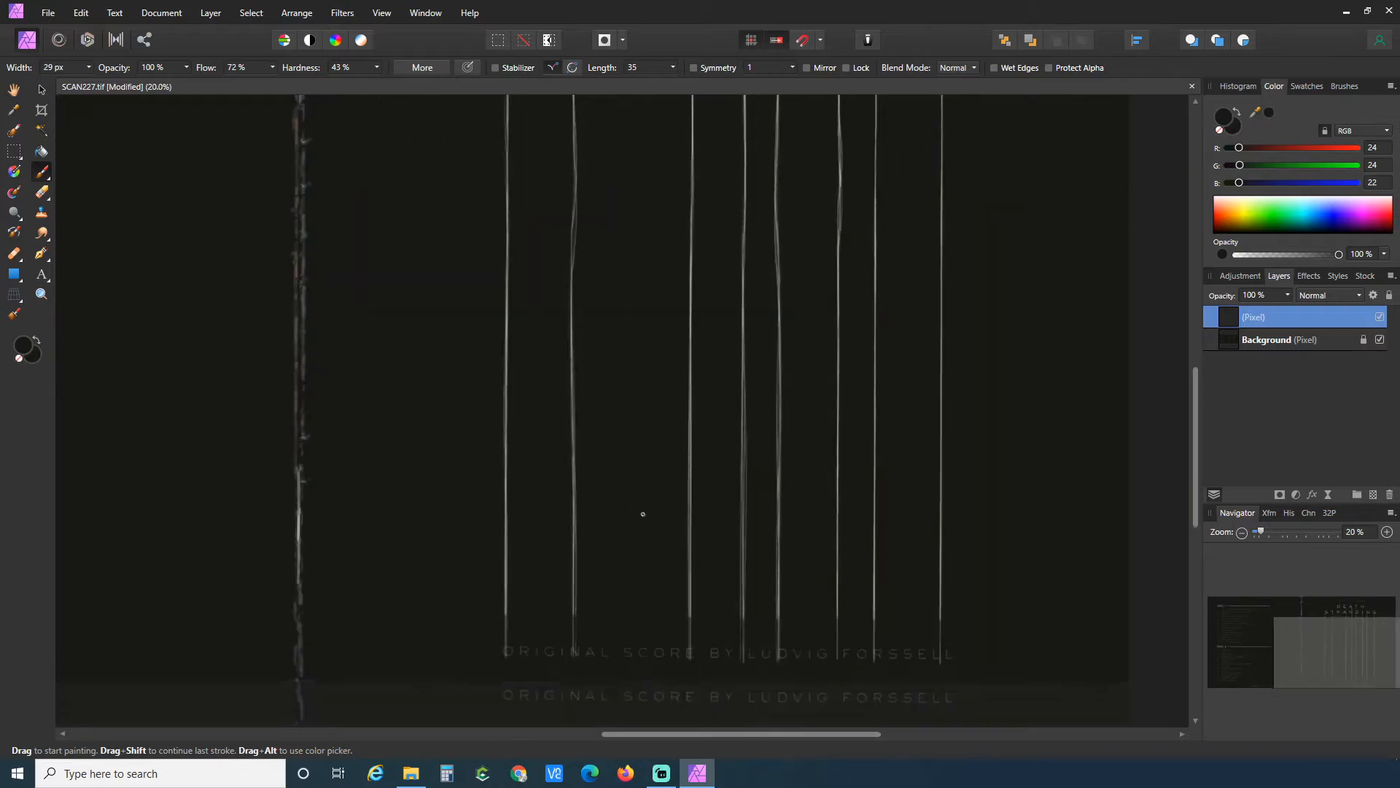
scroll(643, 513, "up", 8)
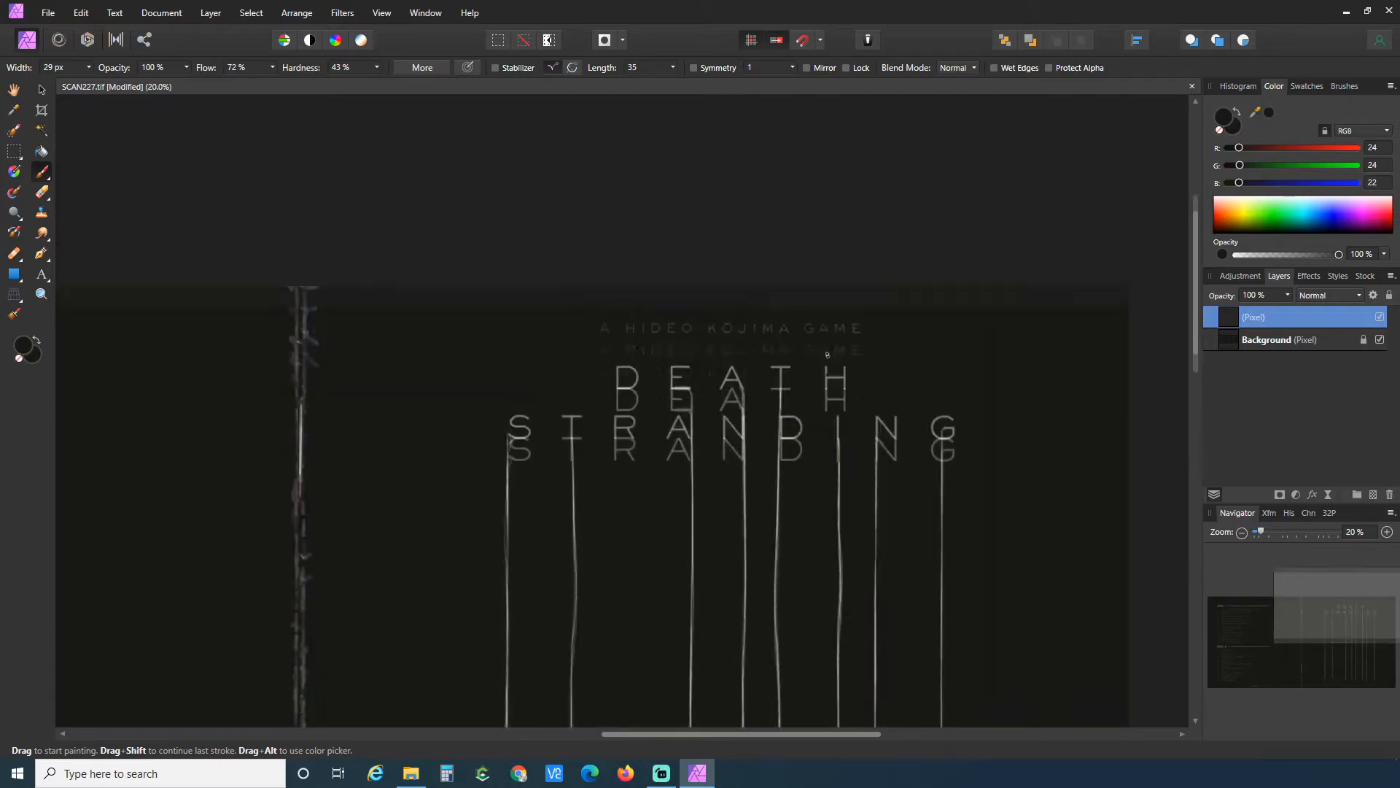
scroll(827, 355, "up", 3)
left_click(1387, 532)
left_click(1388, 533)
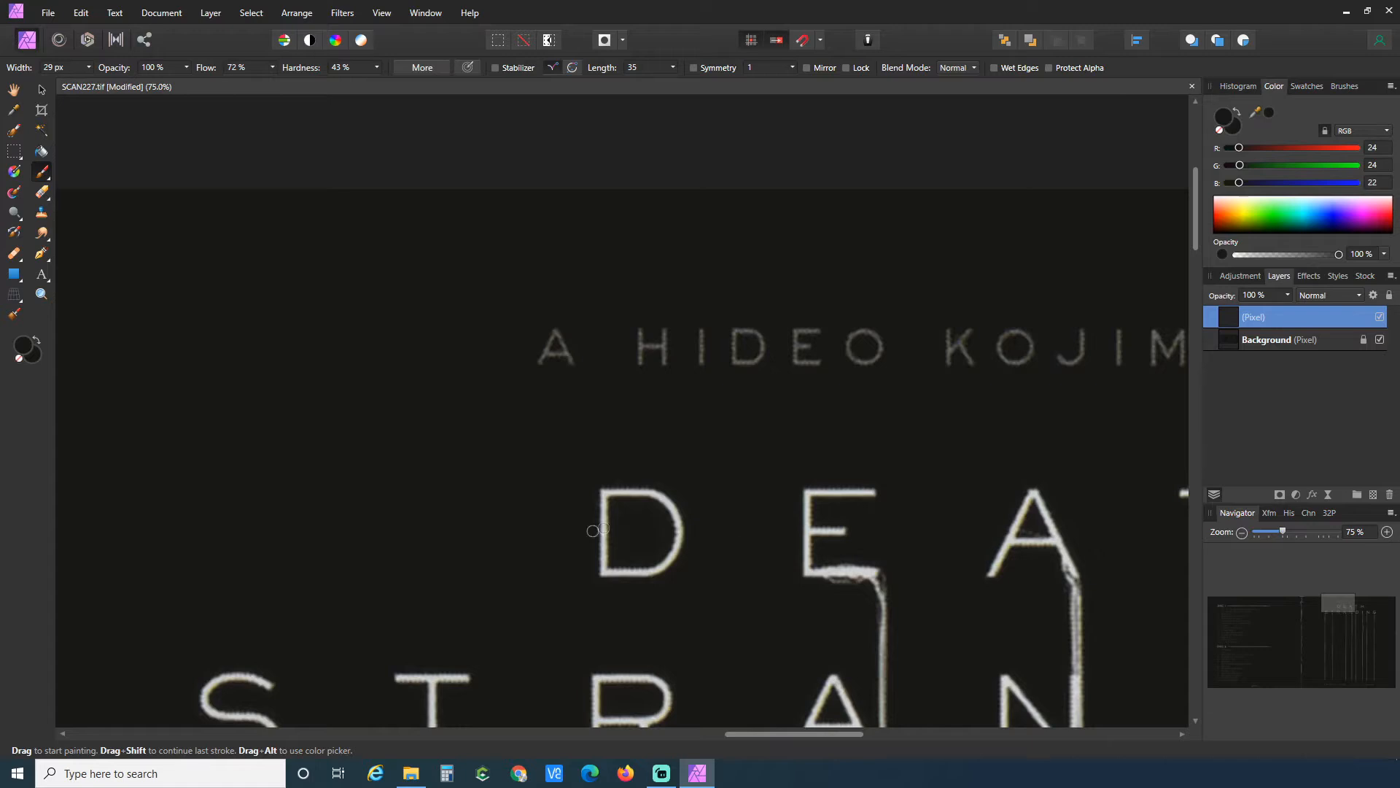
left_click_drag(751, 740, 869, 737)
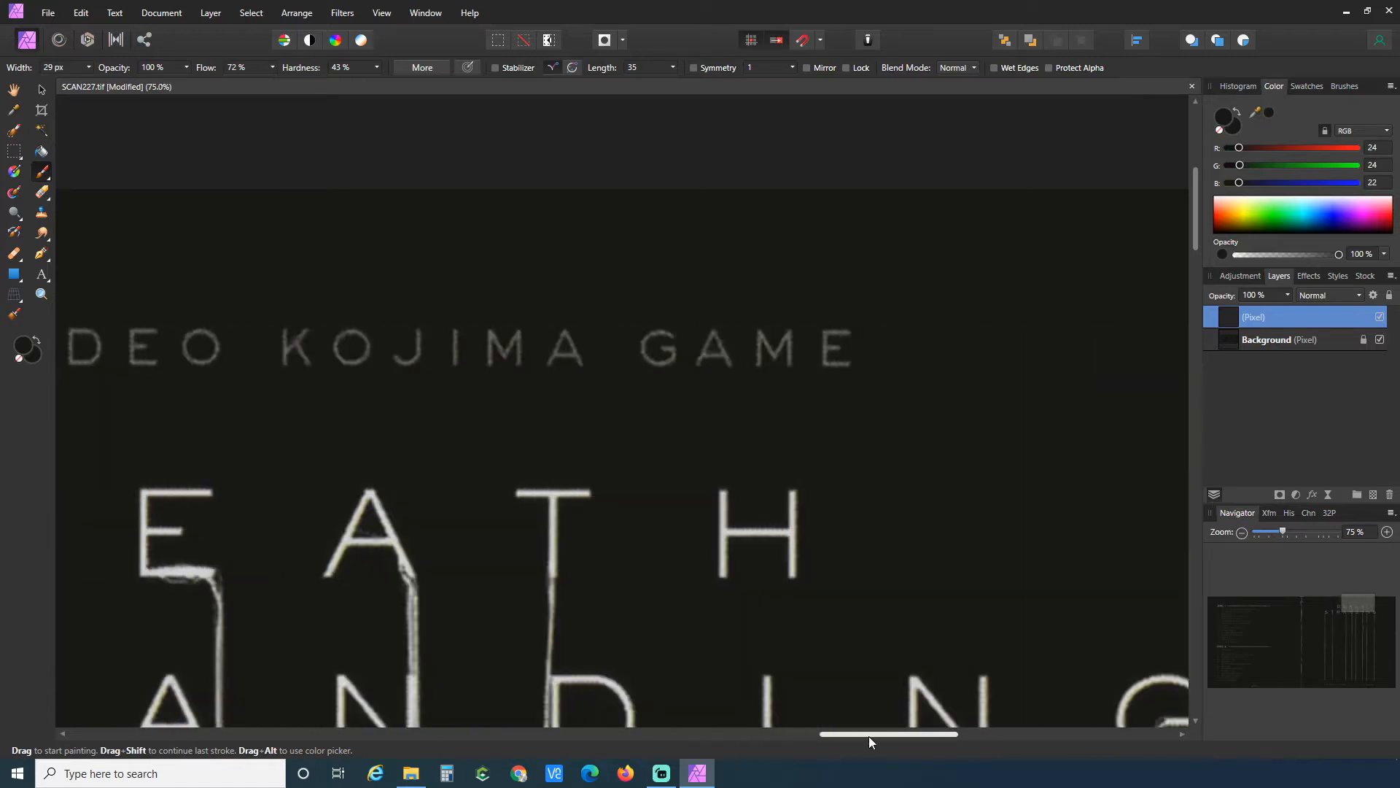
left_click_drag(1196, 233, 1181, 625)
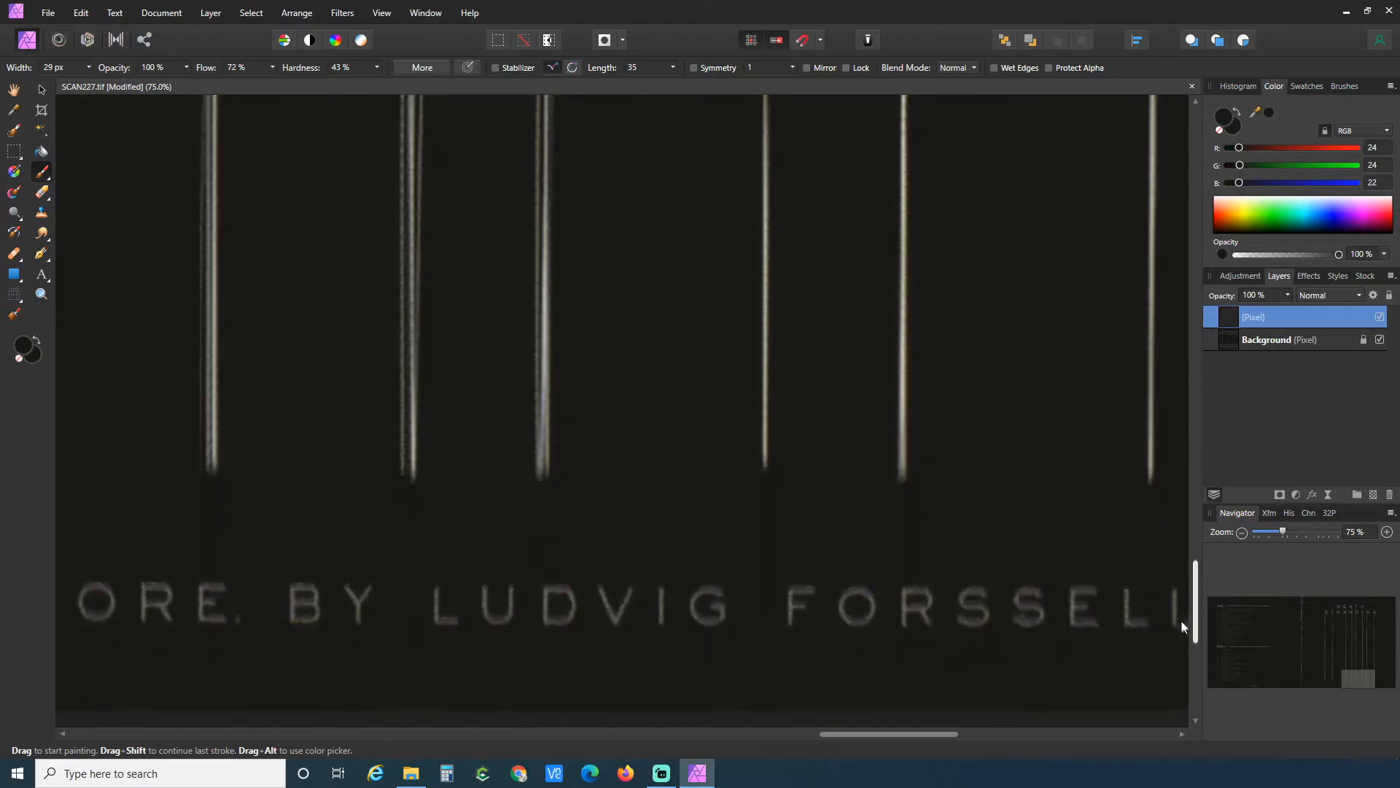
Reduce the Paint Brush width to 17.4 px for fine touch-ups on the FORSSELL credit at 150% zoom.
left_click_drag(926, 732, 954, 675)
left_click(1387, 533)
scroll(1031, 578, "down", 4)
left_click_drag(931, 736, 982, 735)
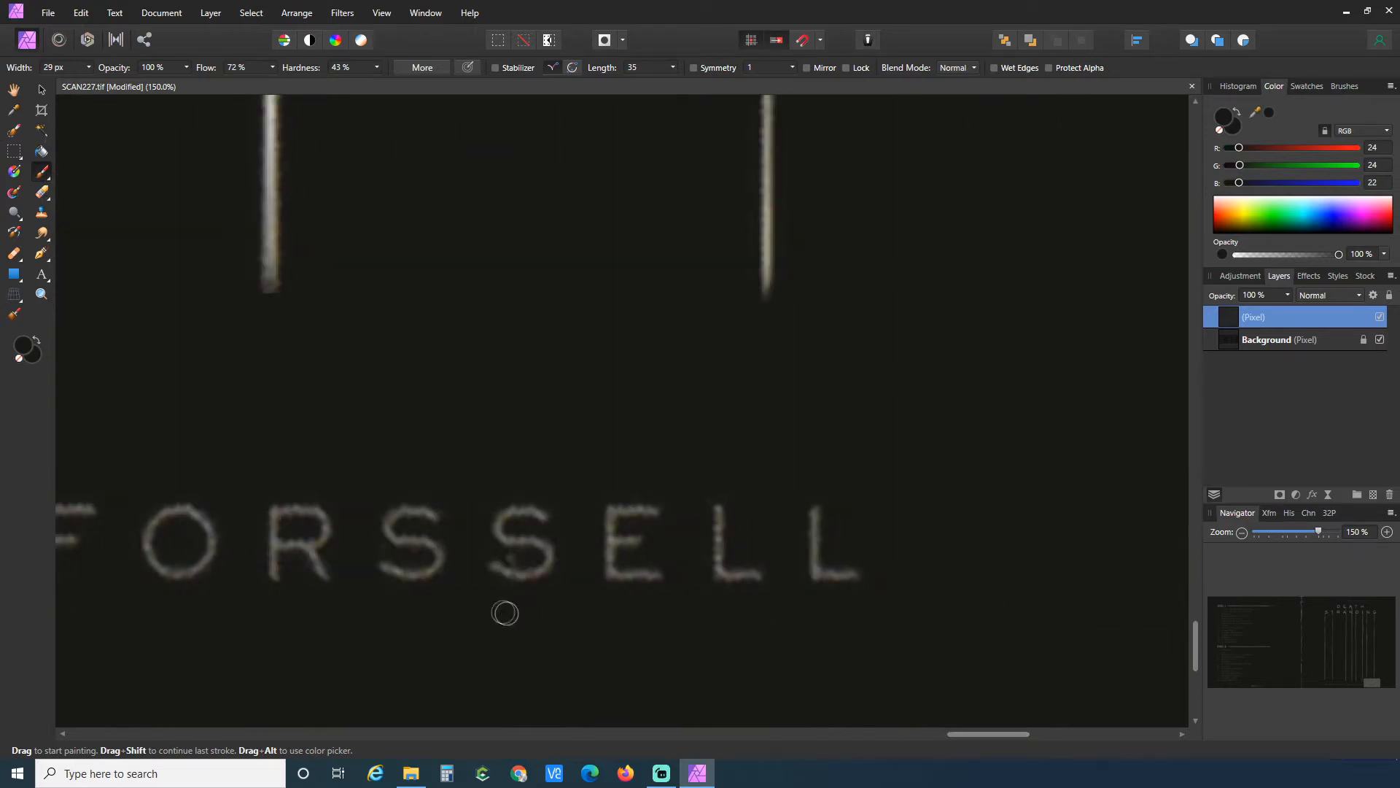
key("bracketleft")
key("bracketleft")
key("bracketleft")
Examine the vertical strands and the last letters of STRANDING on the front cover at 100% zoom.
left_click(1242, 533)
left_click(1242, 532)
left_click(1242, 532)
scroll(431, 369, "up", 10)
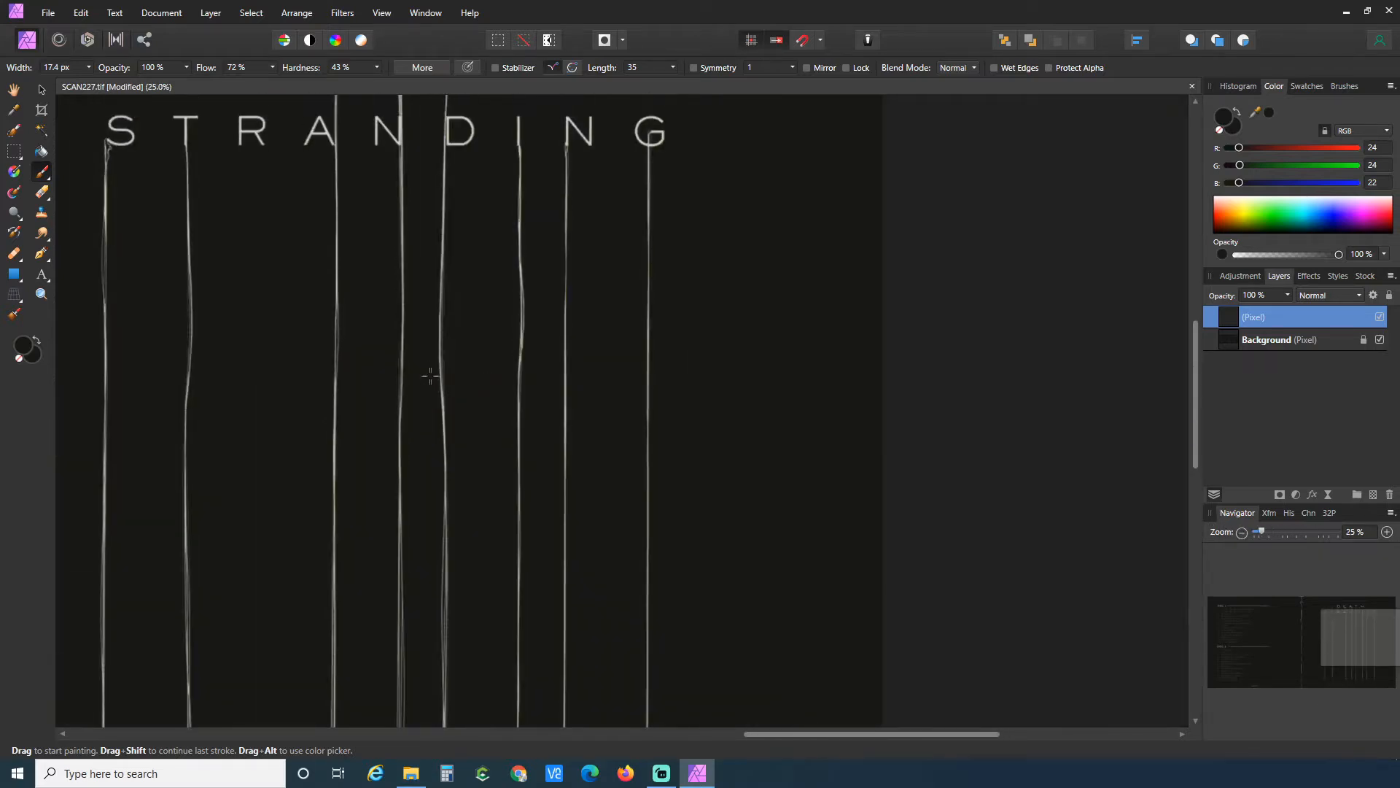
left_click(1388, 532)
left_click(1388, 532)
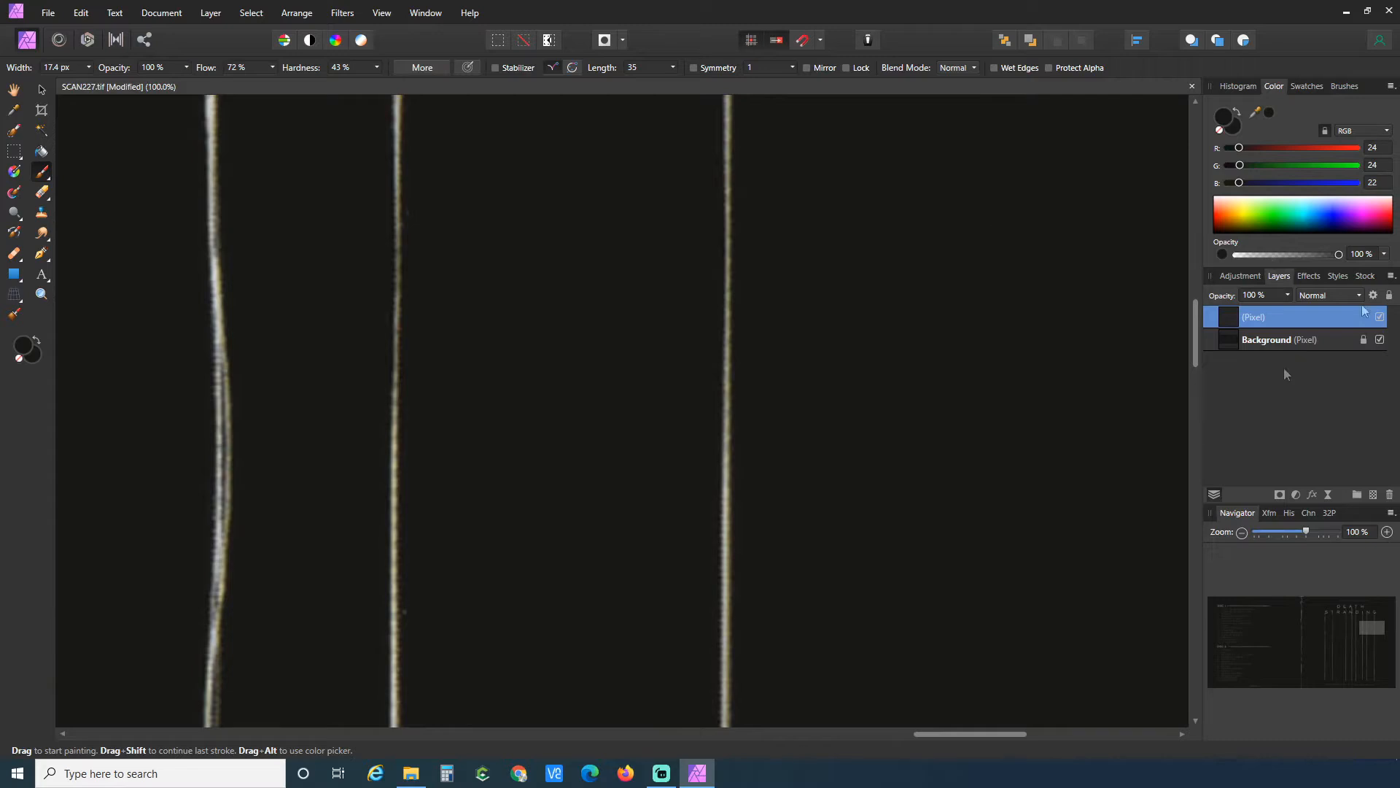
scroll(760, 350, "up", 5)
scroll(436, 452, "down", 5)
scroll(462, 440, "up", 4)
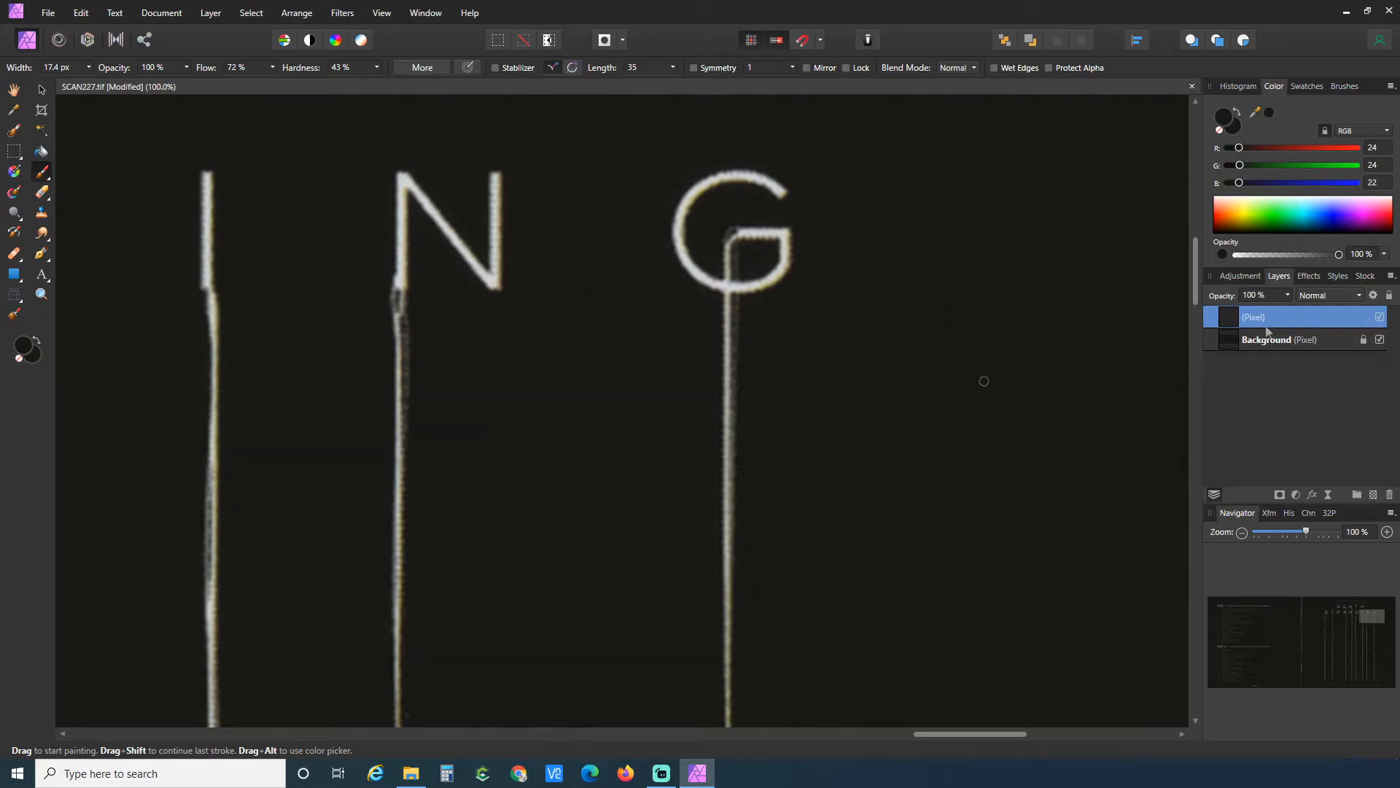
Hide the Background layer and apply a Gaussian Blur layer effect with a 0.8 px radius to the fill layer.
left_click(1381, 340)
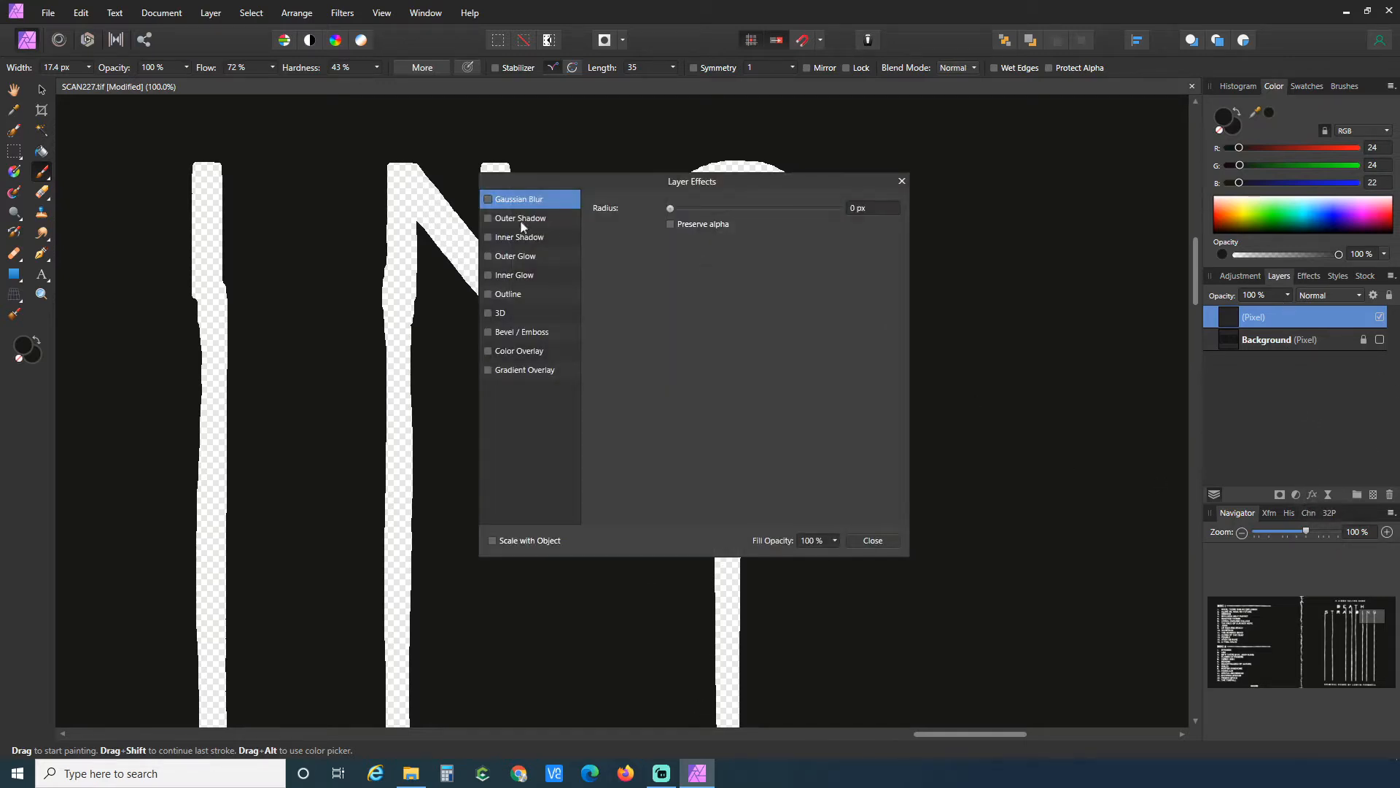
left_click_drag(680, 187, 905, 183)
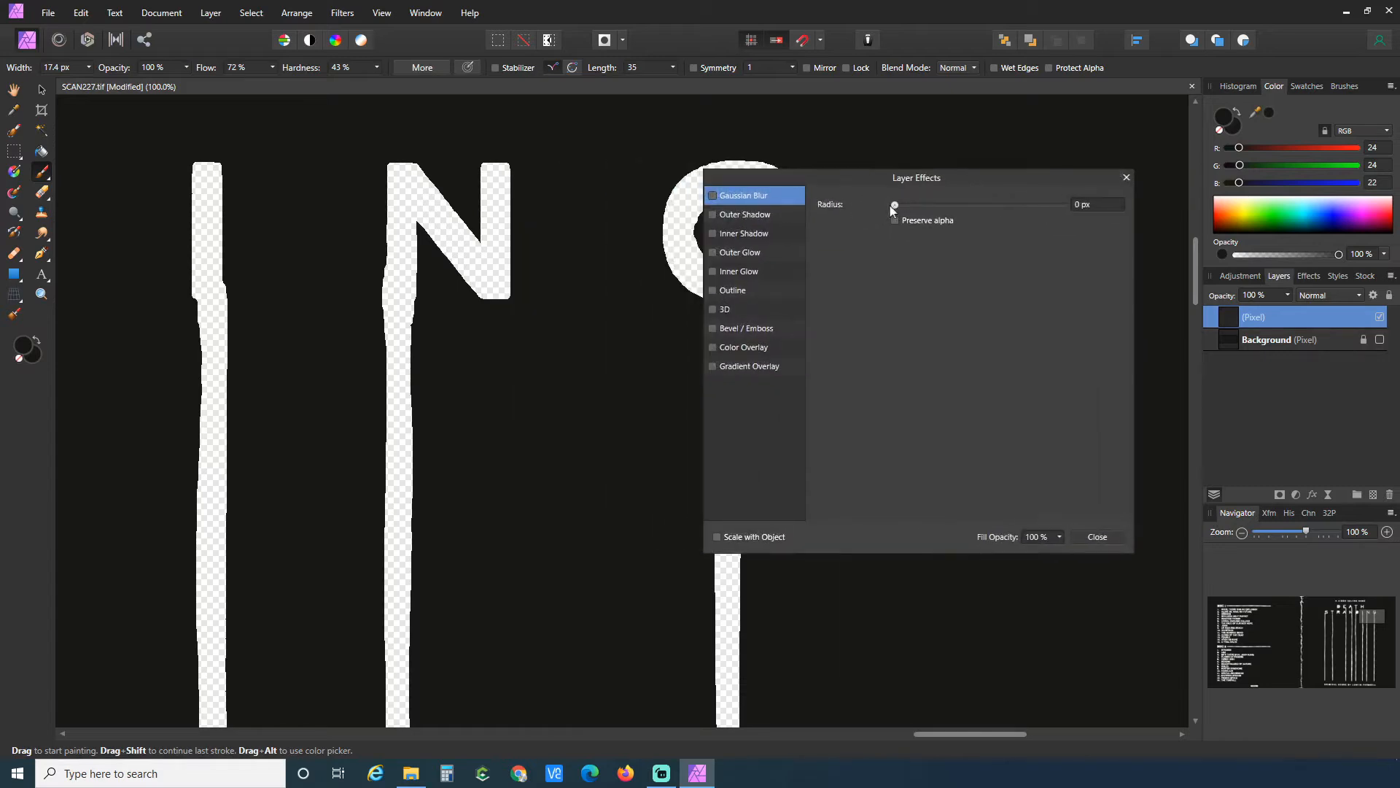
left_click(1098, 539)
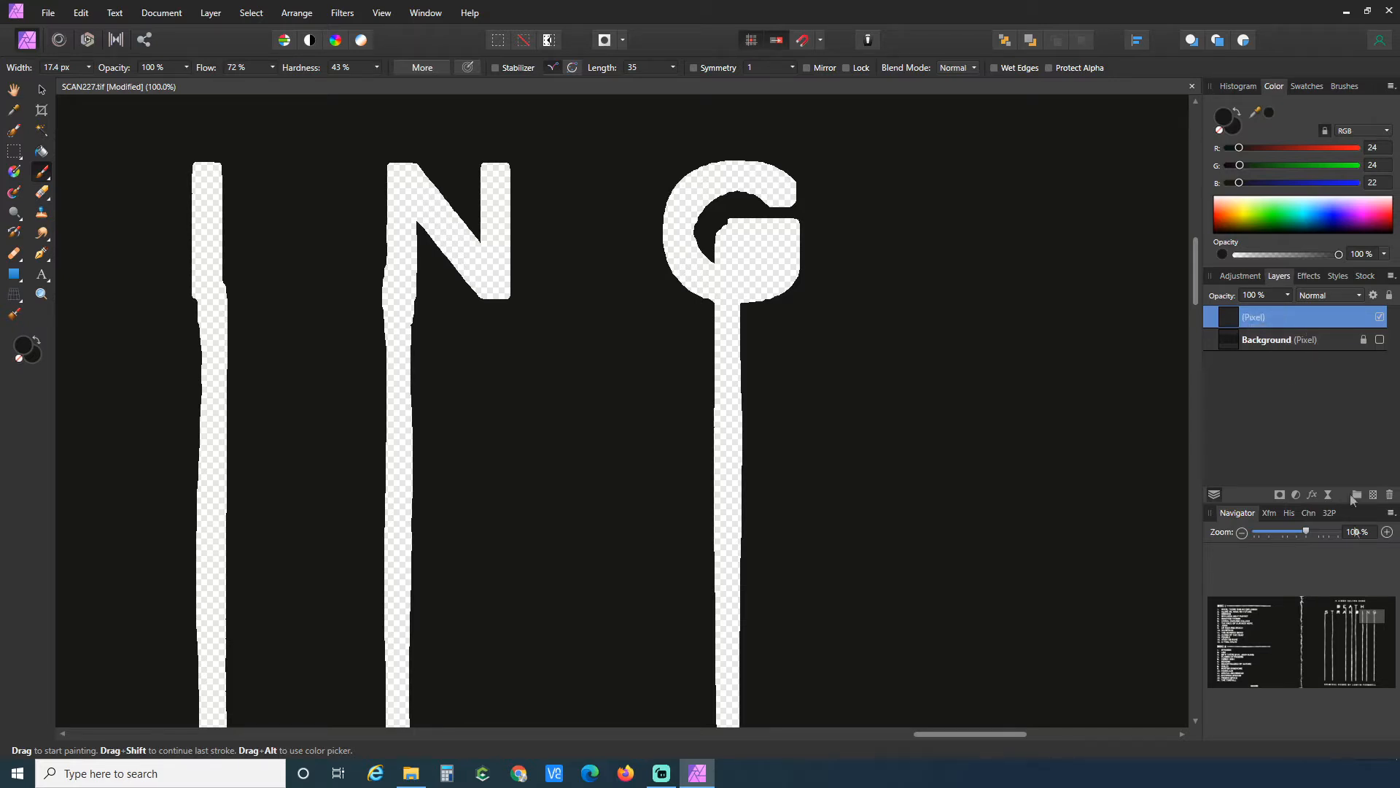
left_click(1311, 496)
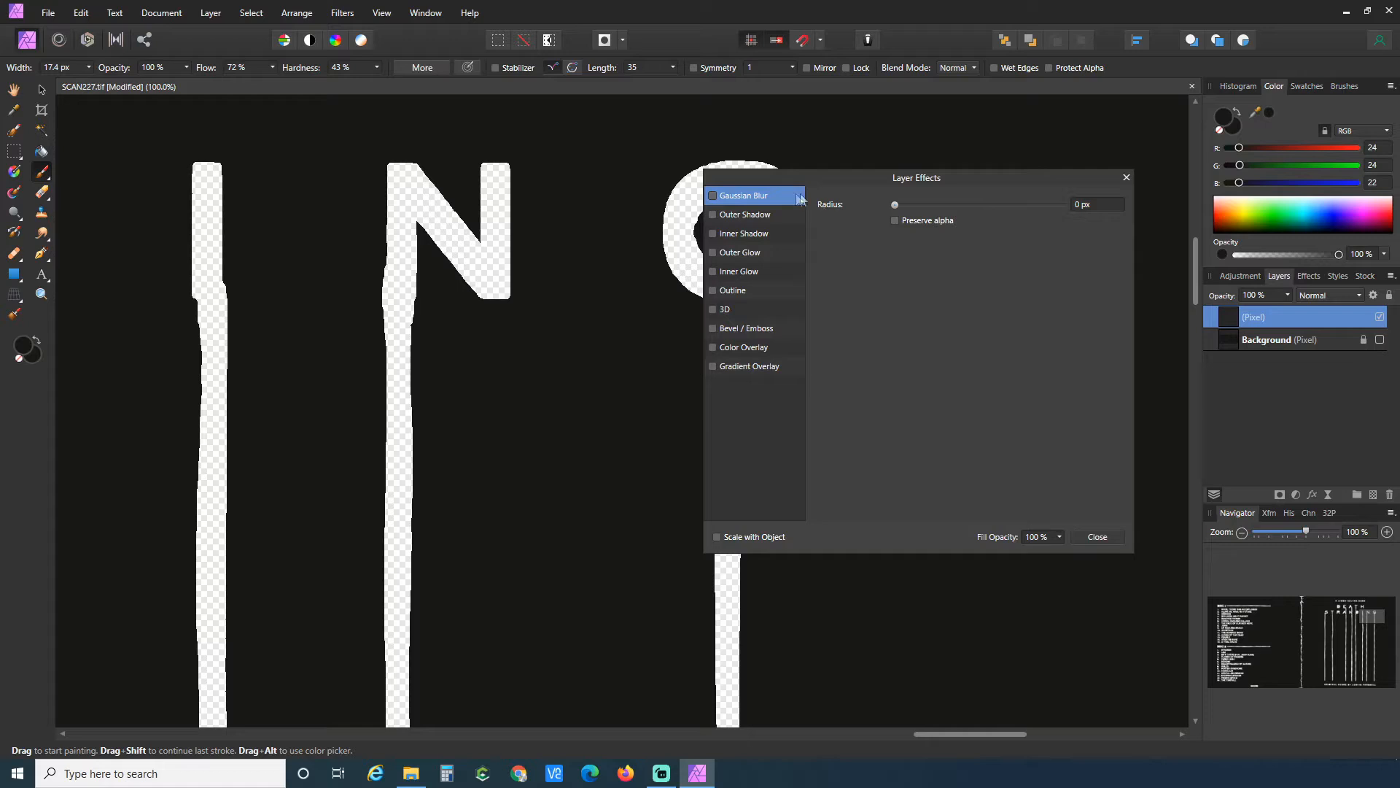
left_click_drag(894, 207, 926, 207)
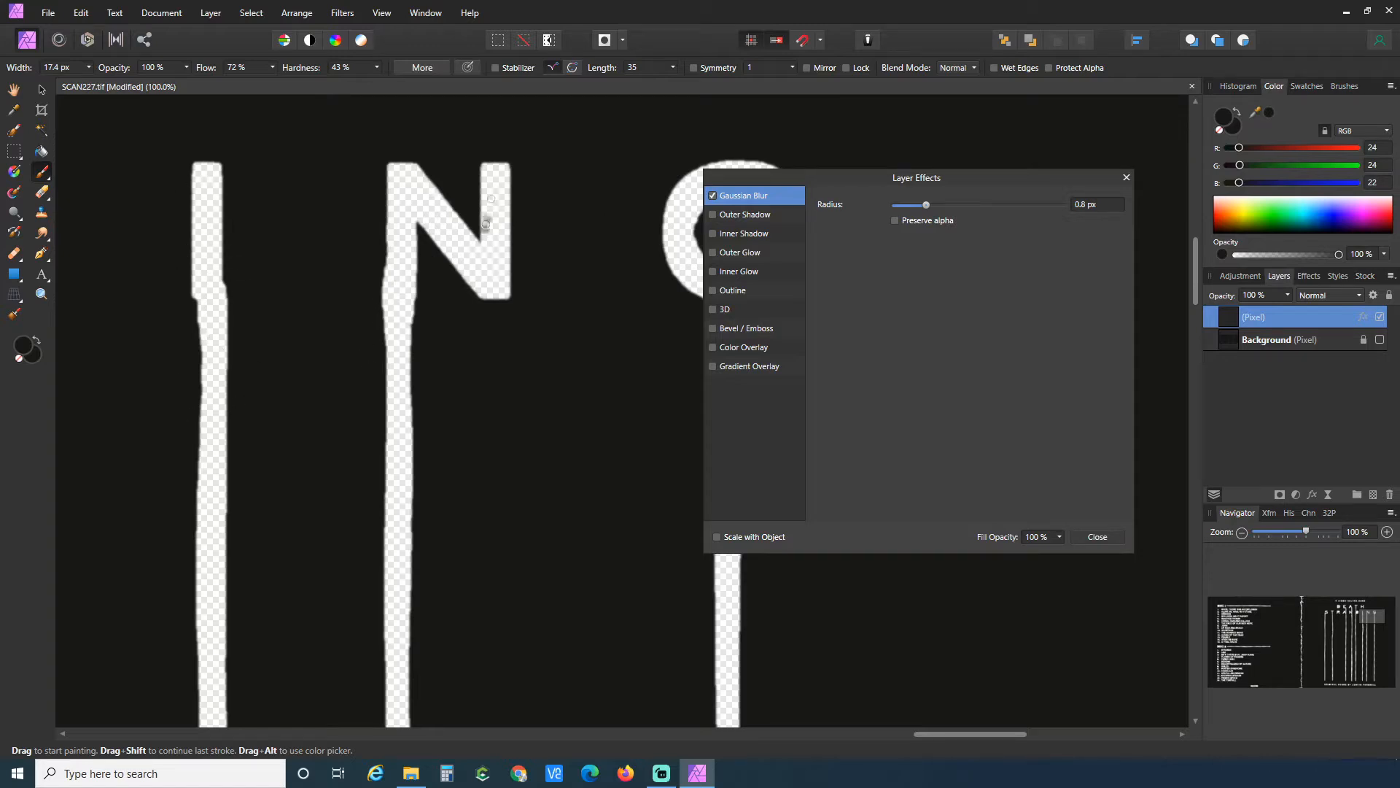
Compare the fill layer with and without its Gaussian Blur, keep the blur enabled, and show the Background layer again.
left_click(713, 196)
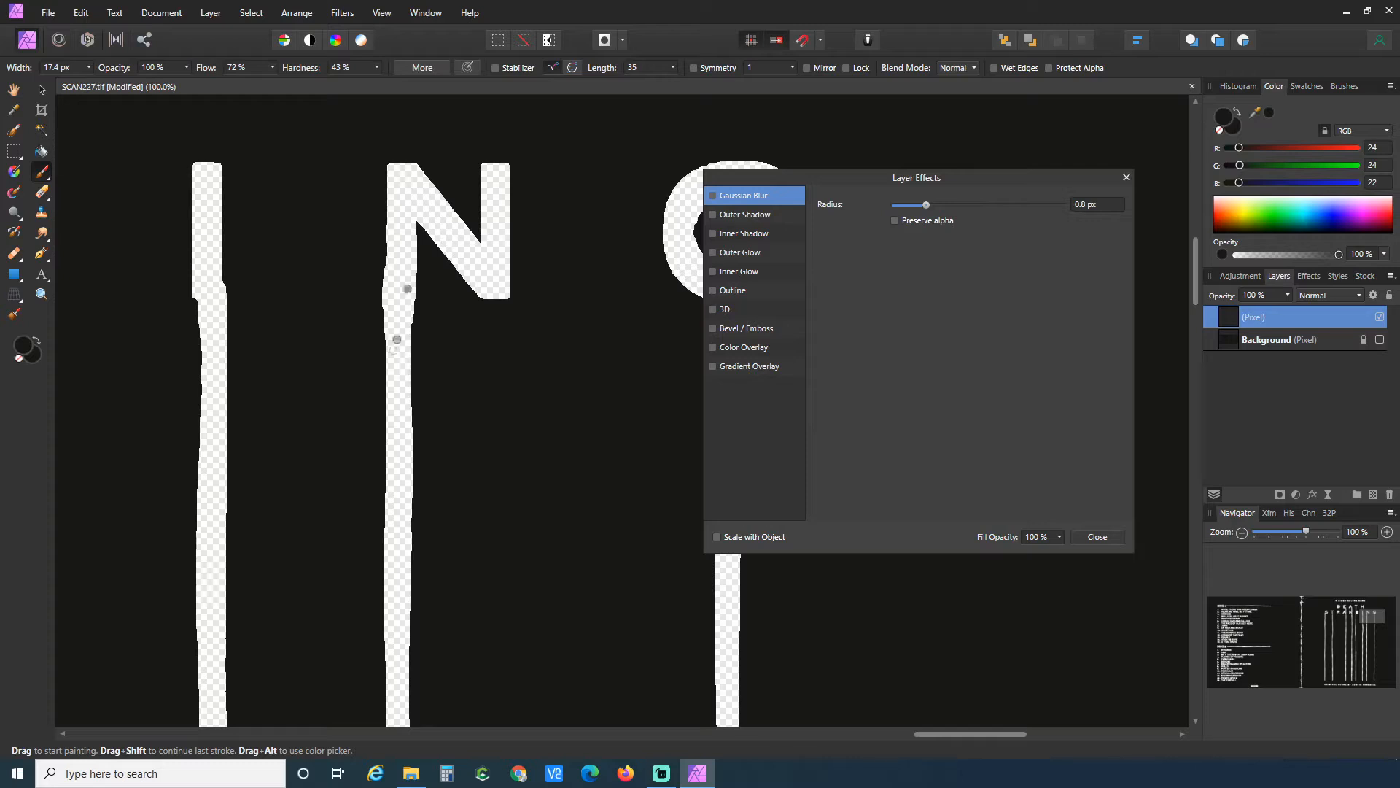
left_click(713, 196)
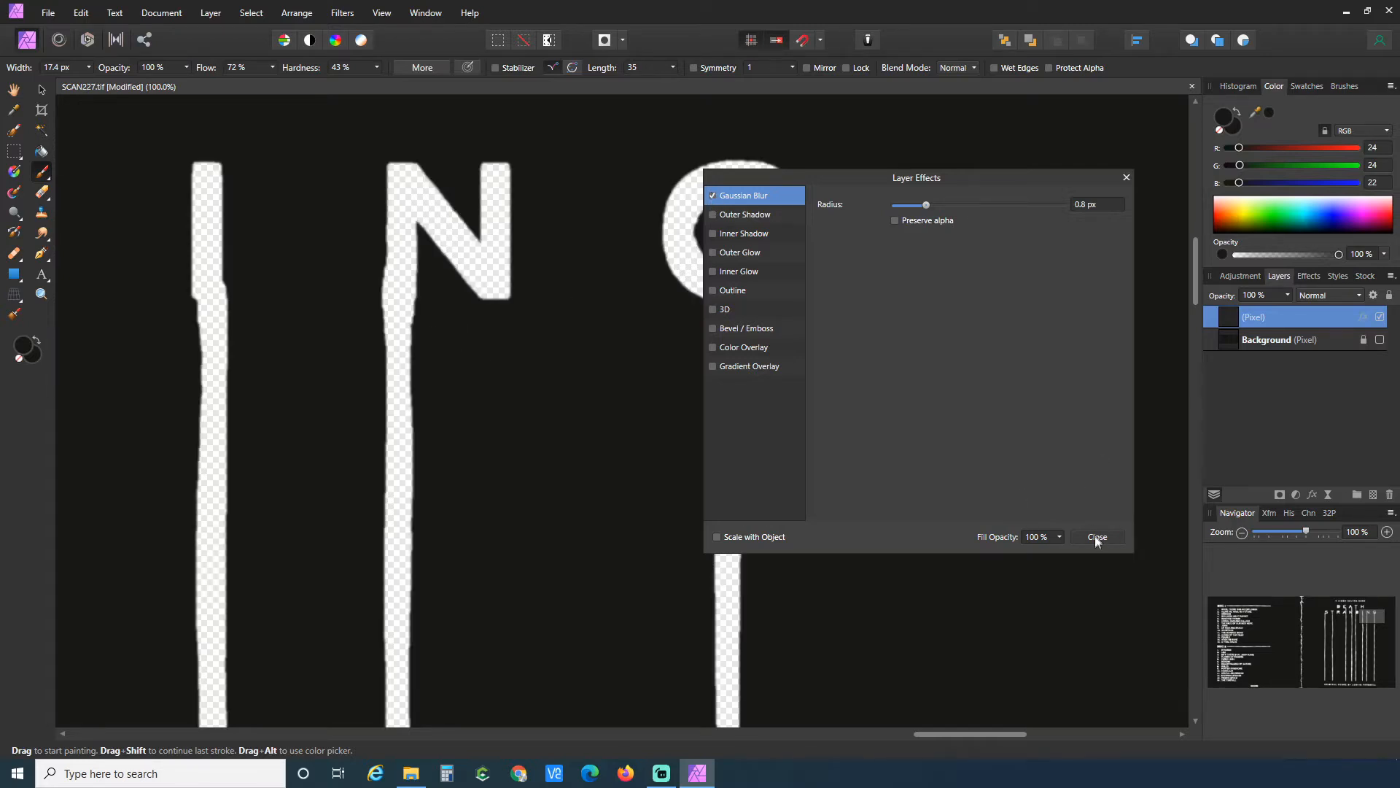
left_click(1096, 537)
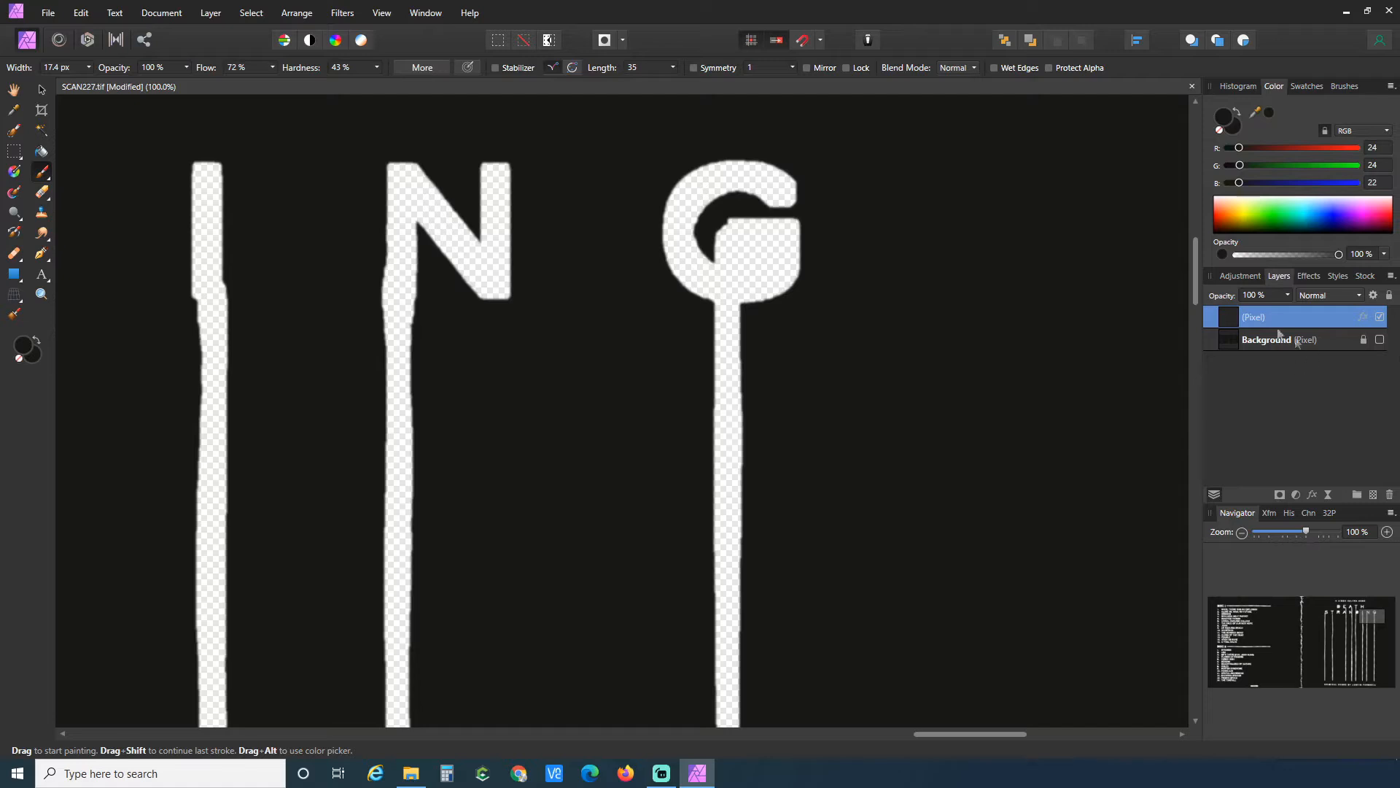
left_click(1382, 341)
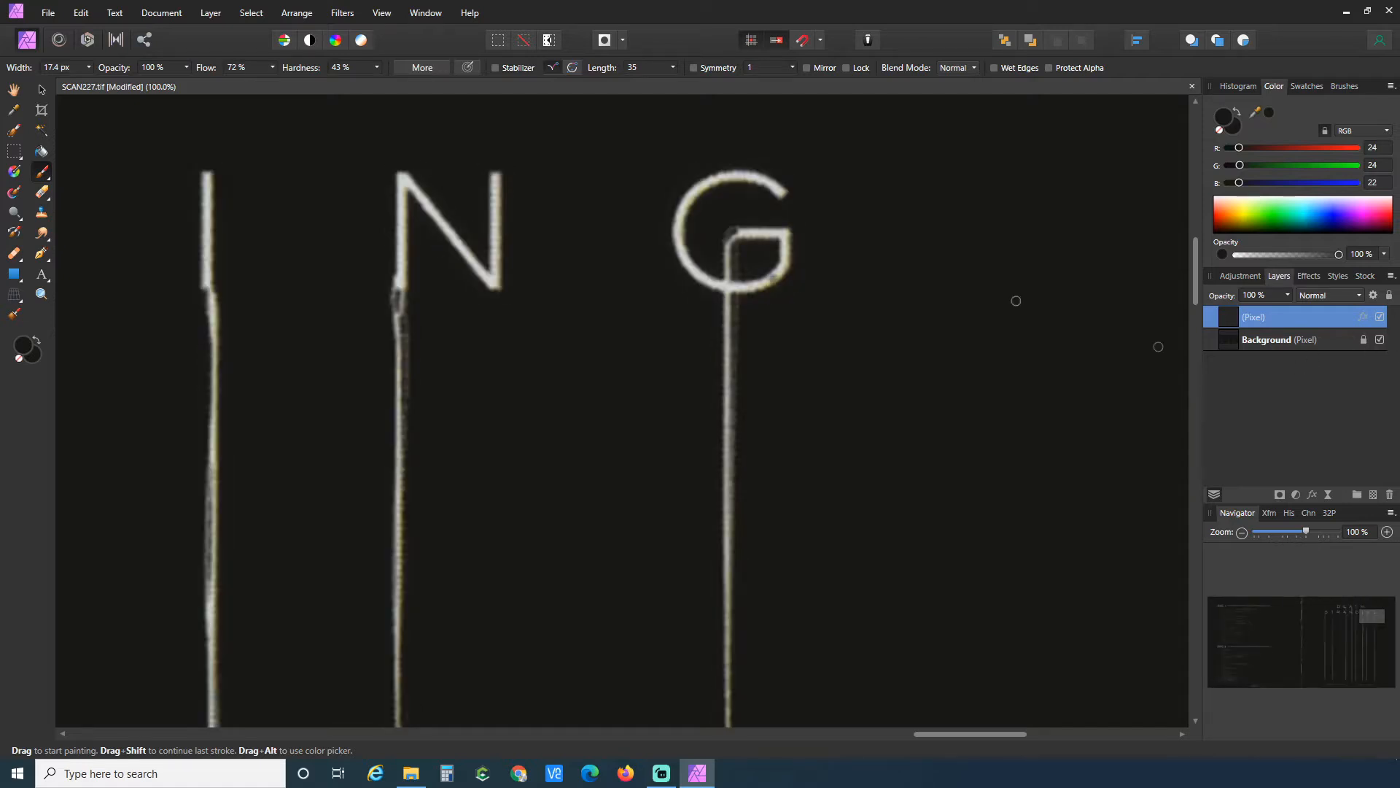
Try a Levels adjustment with the black level at 9% above the fill layer, judging the front cover at 20% zoom.
left_click(1242, 533)
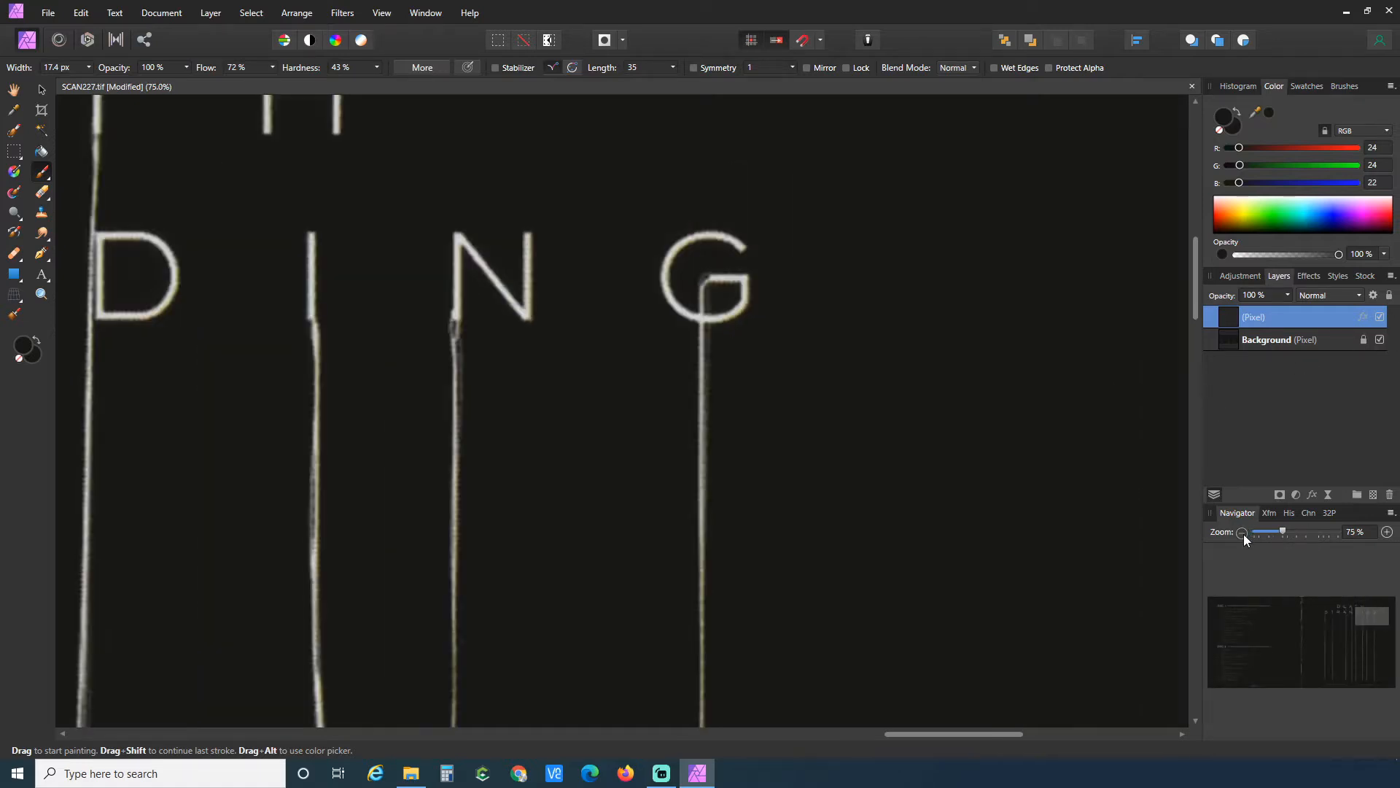
left_click(1242, 533)
scroll(726, 477, "up", 2)
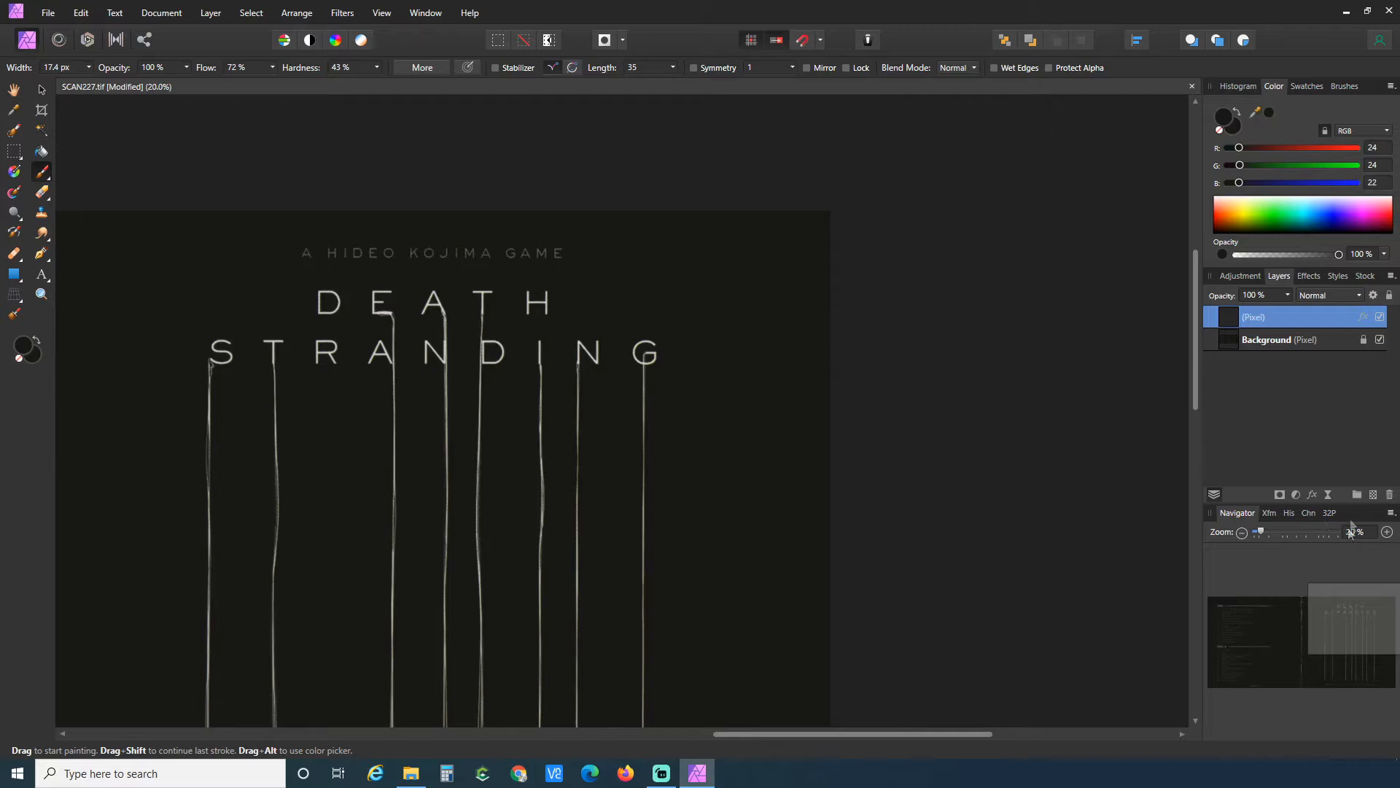
left_click(1296, 495)
left_click(1267, 138)
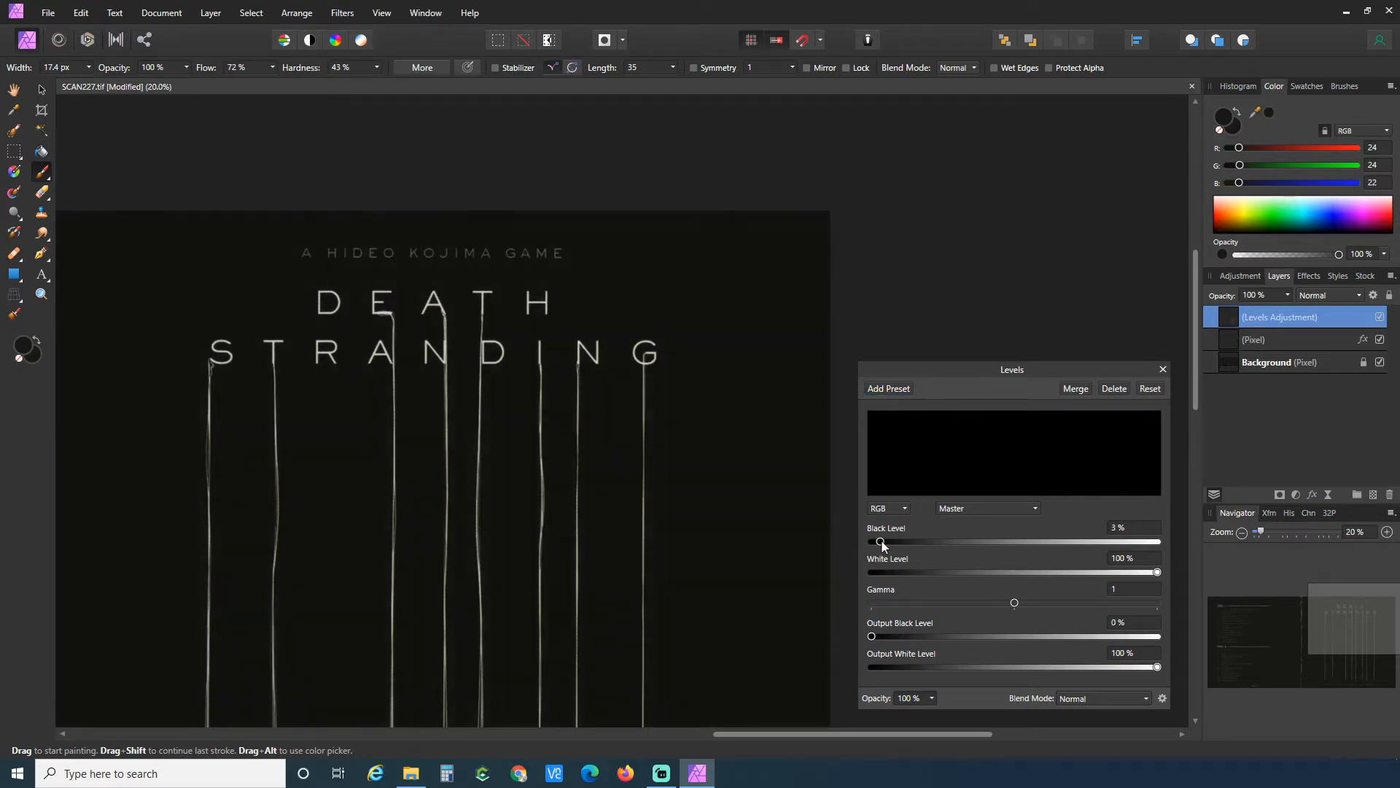
left_click_drag(889, 546, 897, 547)
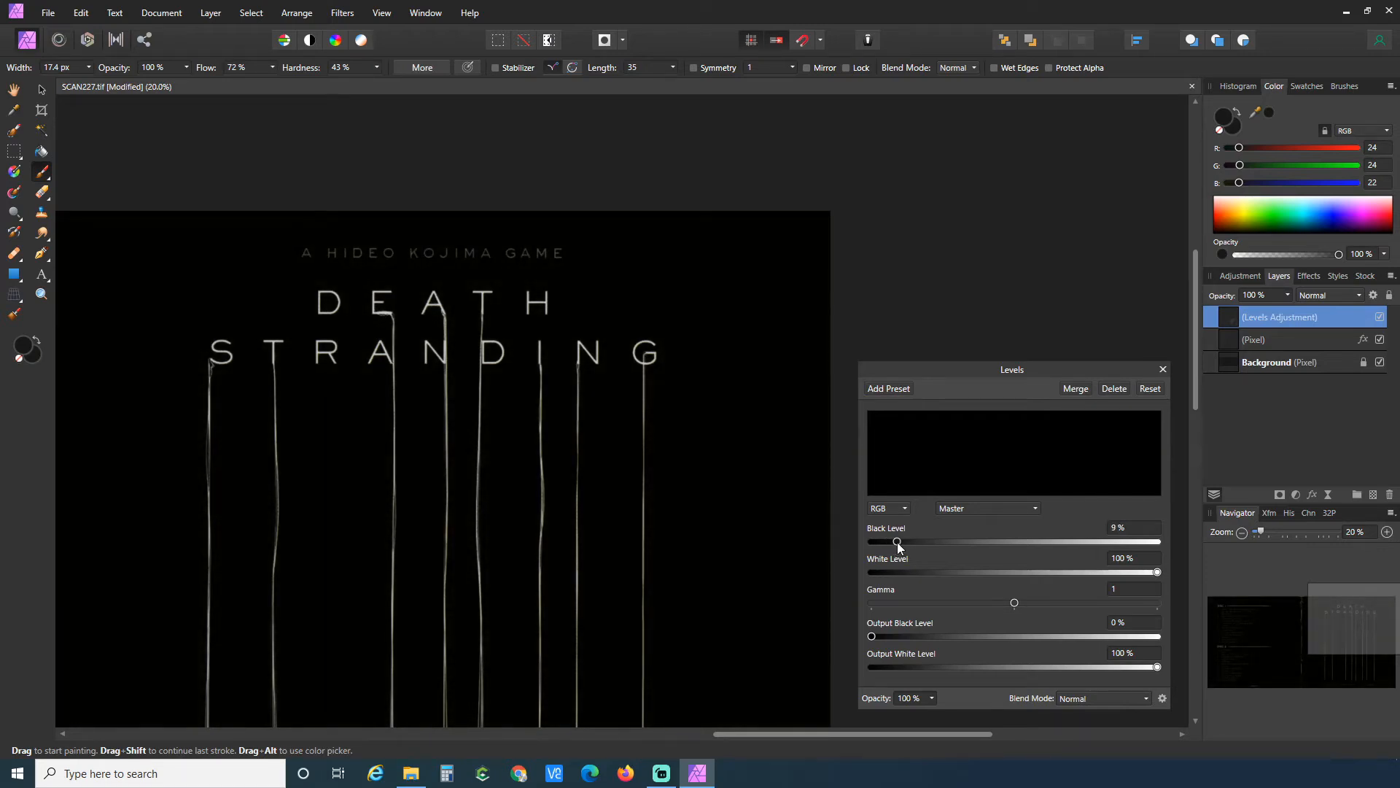
Check the Disc 1 and Disc 2 track lists under the darker levels and delete the Levels adjustment.
left_click_drag(813, 738, 484, 747)
scroll(444, 572, "down", 3)
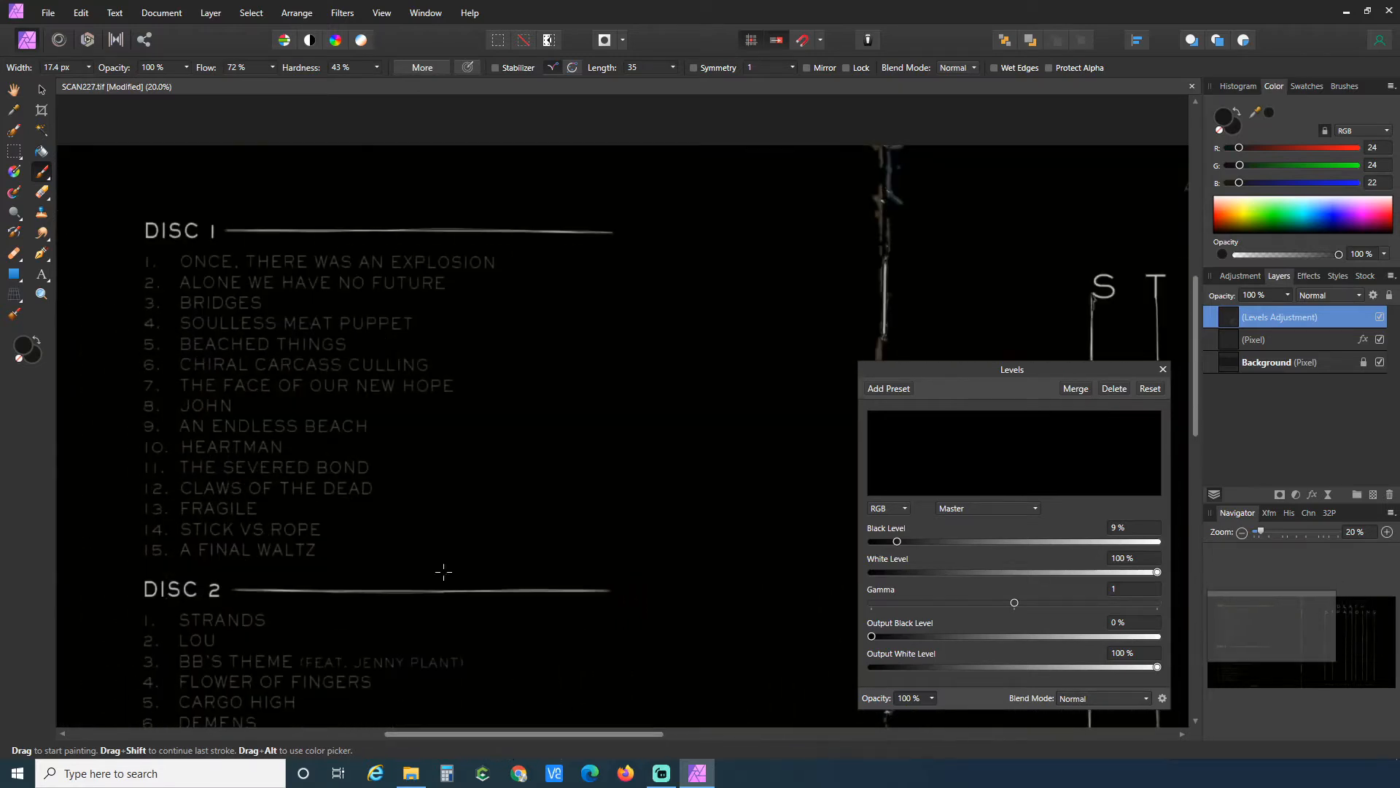
scroll(469, 572, "down", 3)
scroll(471, 583, "up", 2)
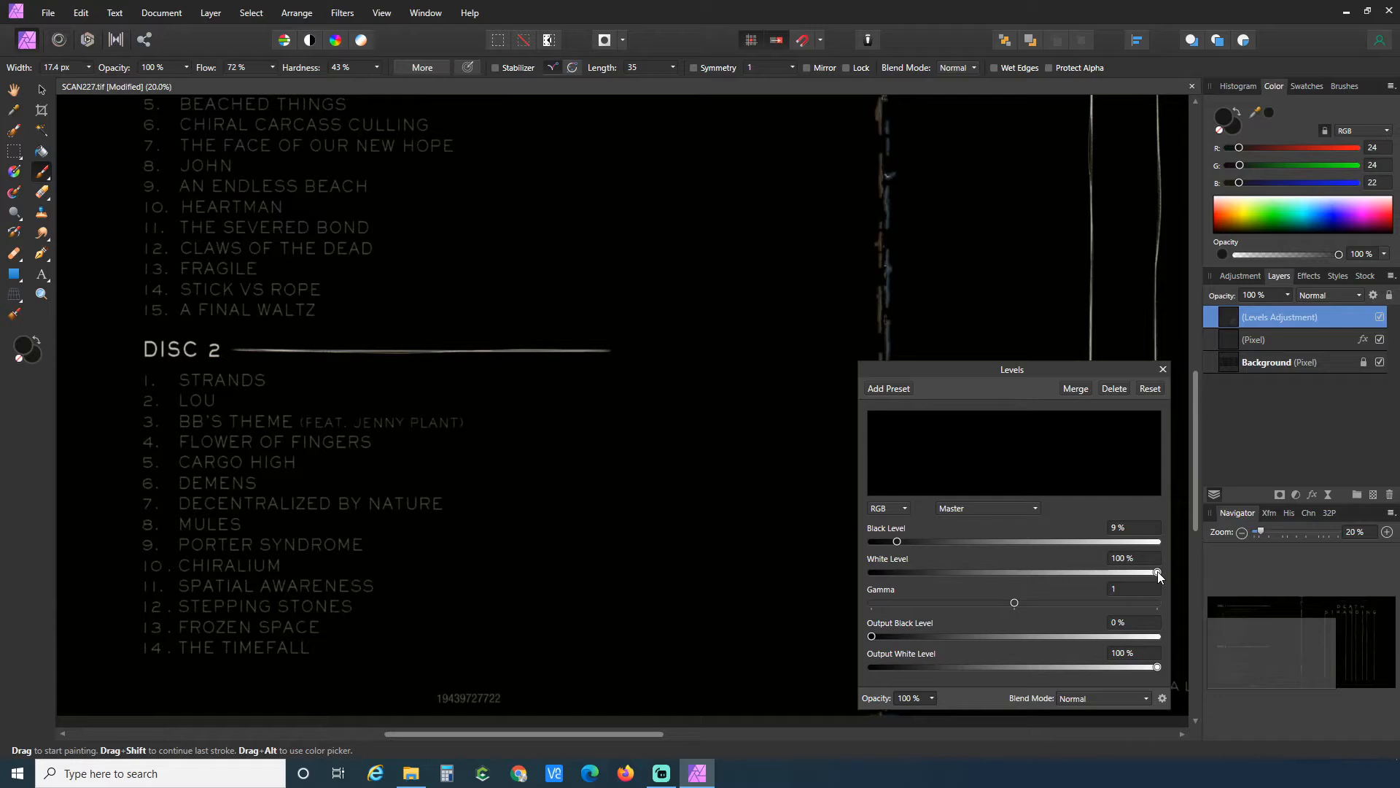
left_click(1114, 391)
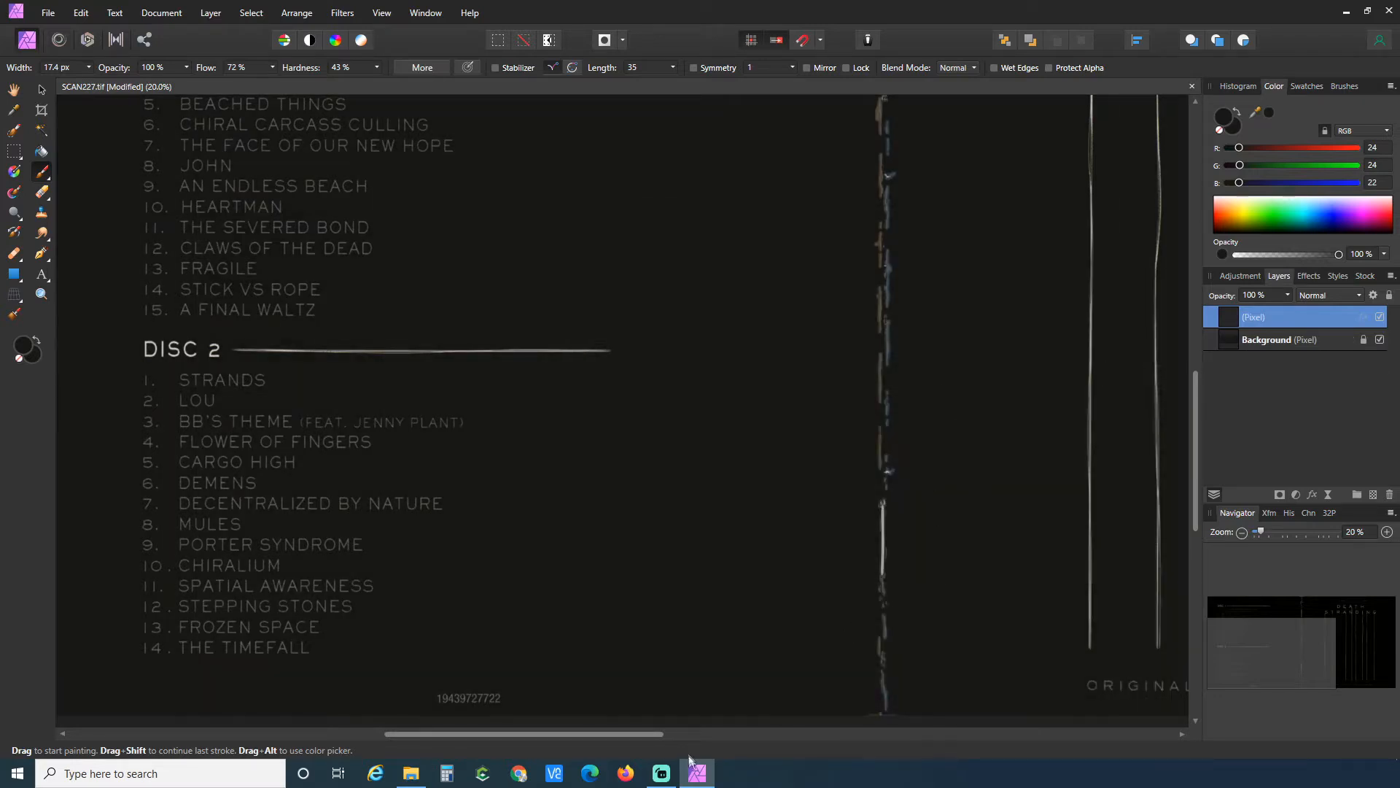
Erase the fill layer along the whole spine fold with the Erase Brush, enlarged to about 463.5 px.
left_click_drag(641, 735, 735, 736)
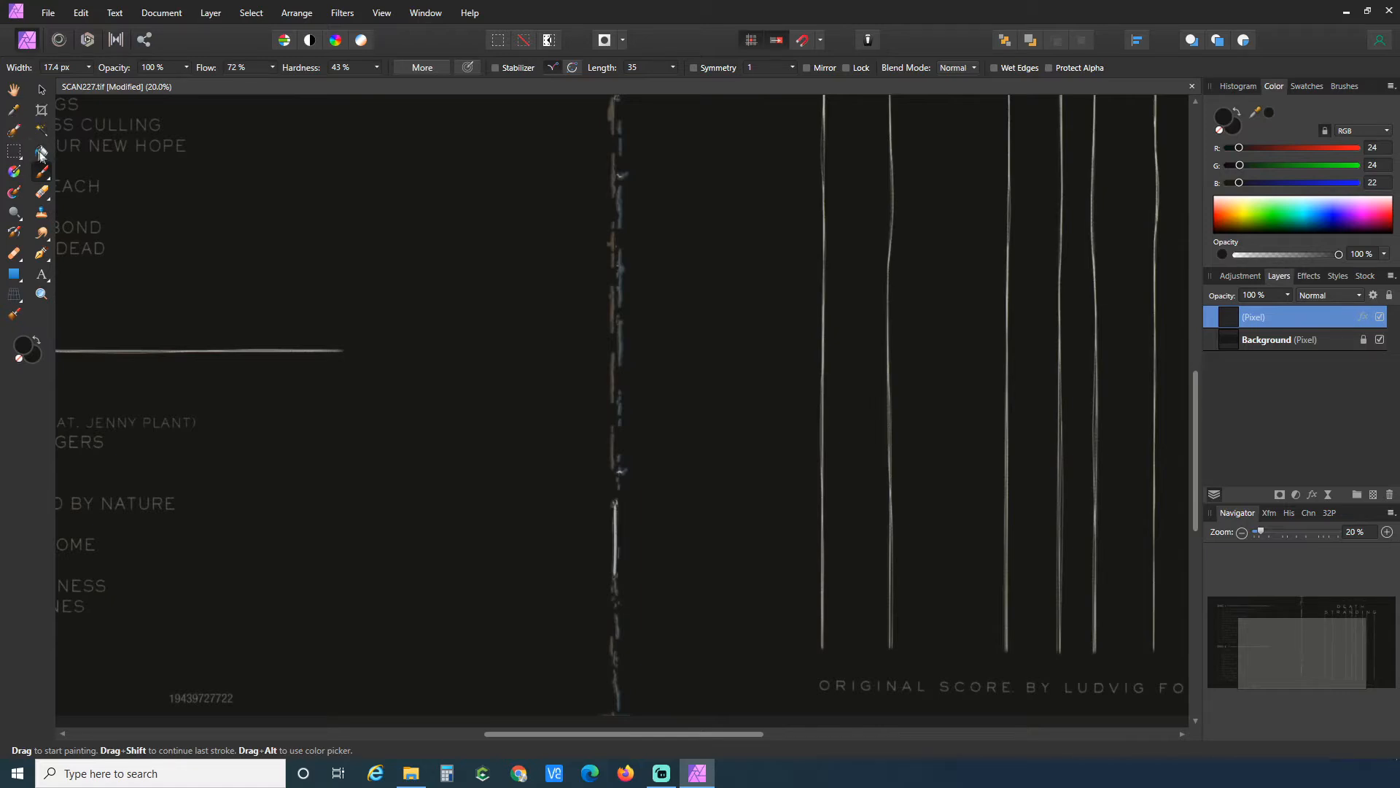
left_click(42, 192)
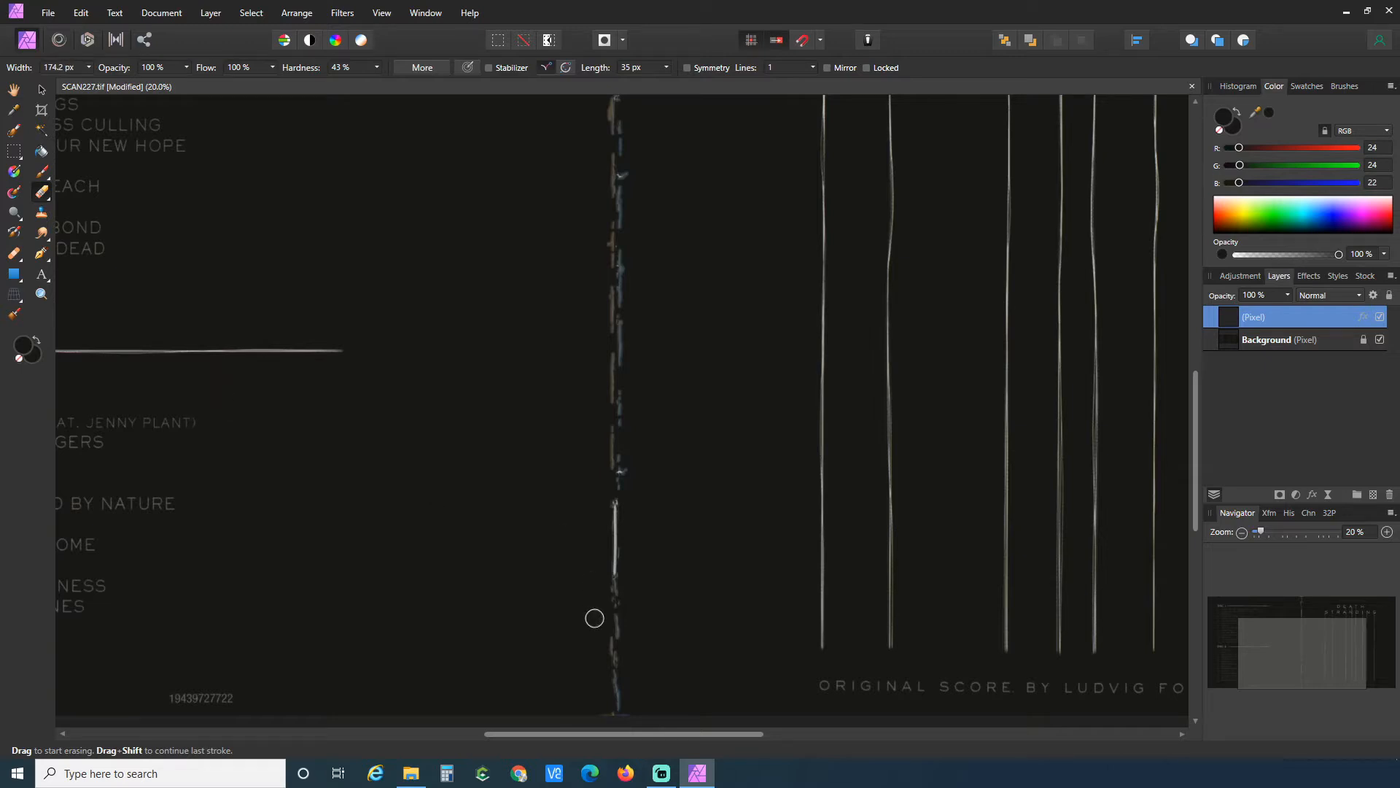
key("bracketright")
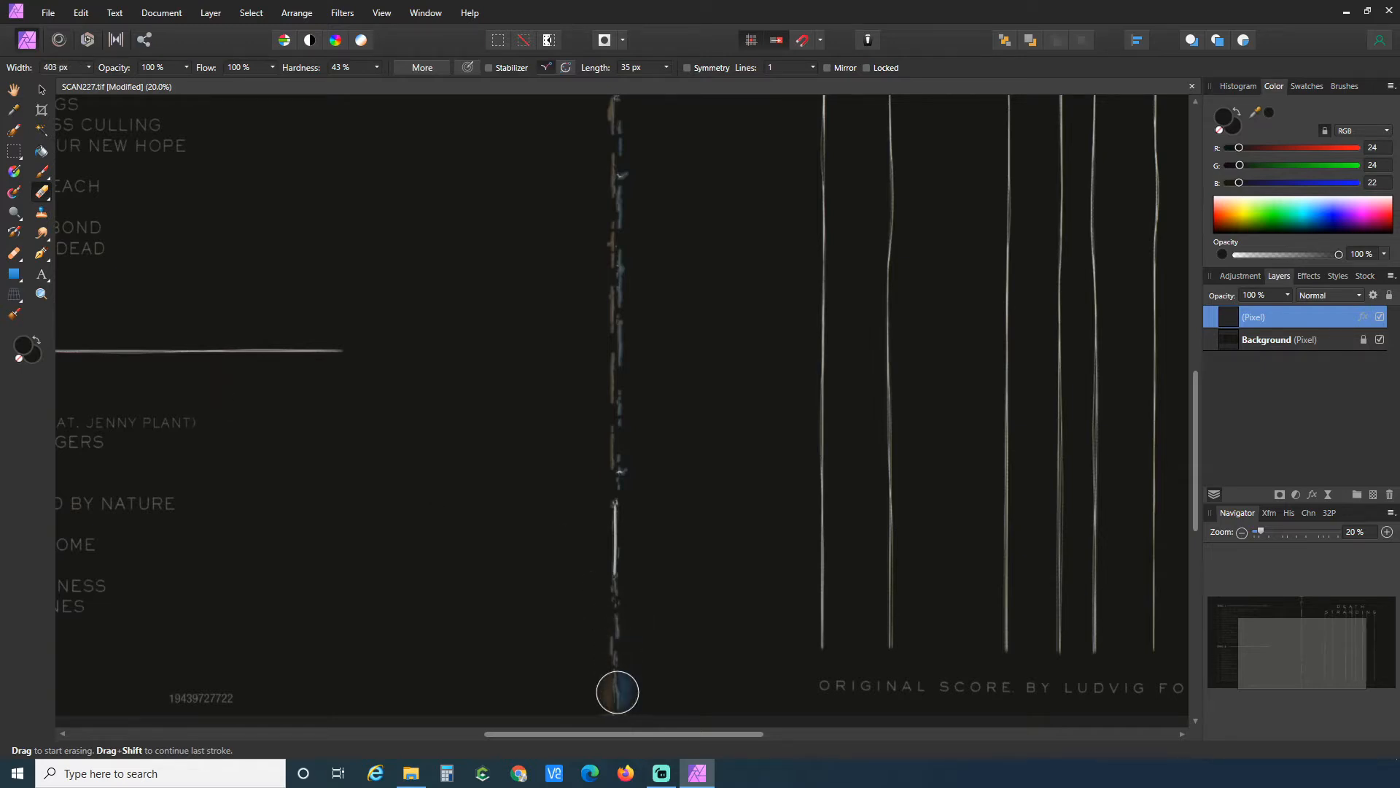
mouse_move(612, 698)
left_mouse_down()
mouse_move(613, 218)
mouse_move(606, 251)
left_mouse_up()
scroll(620, 292, "up", 5)
left_click_drag(619, 434, 613, 144)
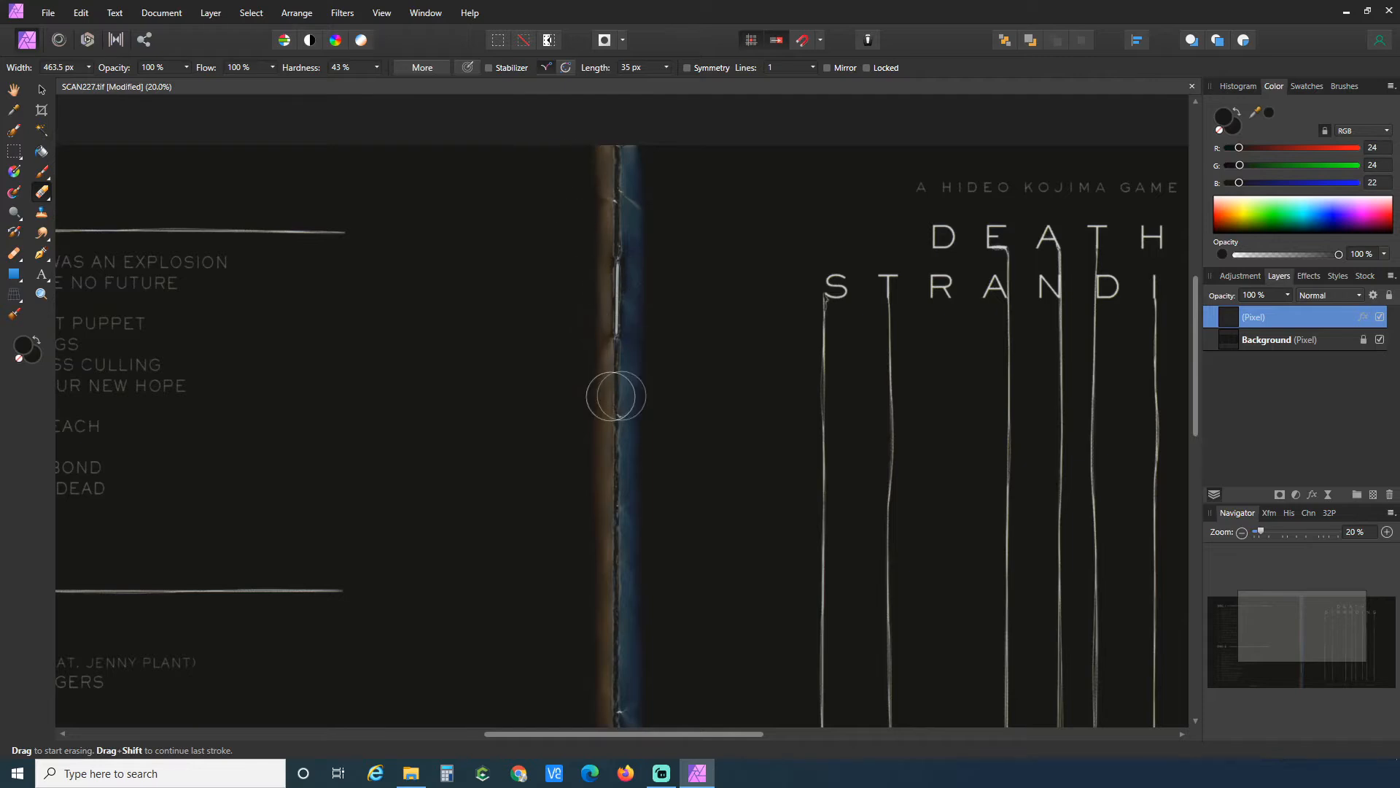
Set the Paint Brush width to 254.6 px for repainting beside the top of the spine at 75% zoom.
left_click(44, 173)
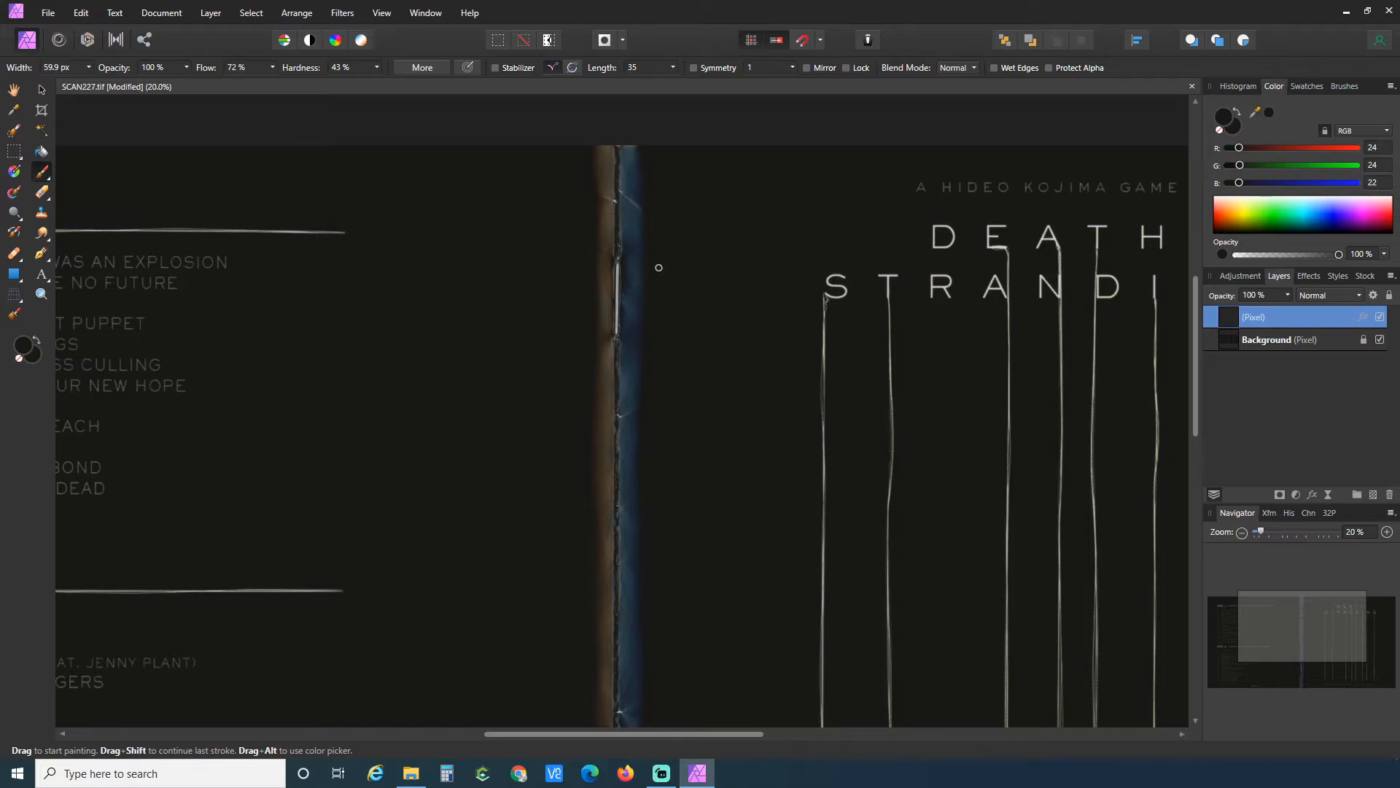
key("bracketright")
key("bracketright")
scroll(655, 238, "up", 4)
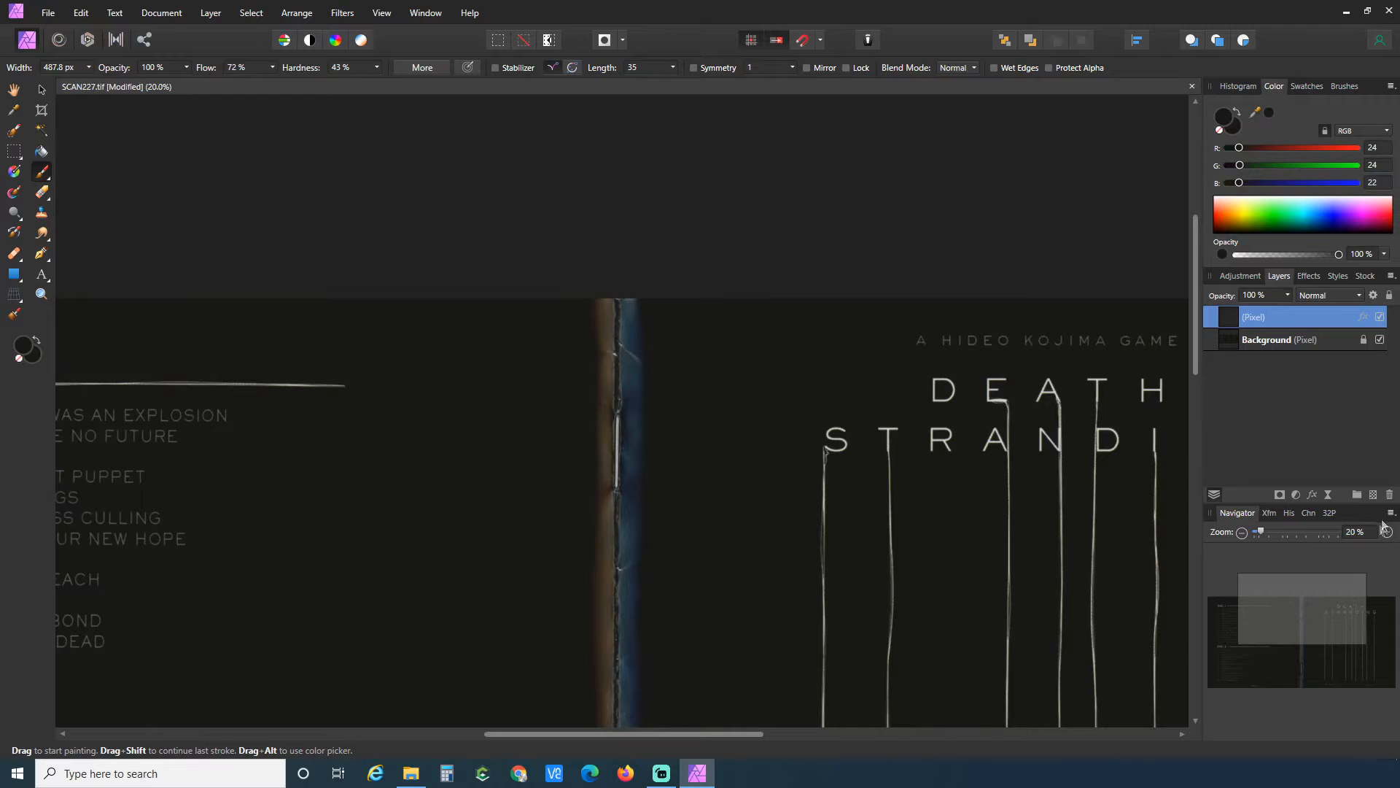
left_click(1387, 532)
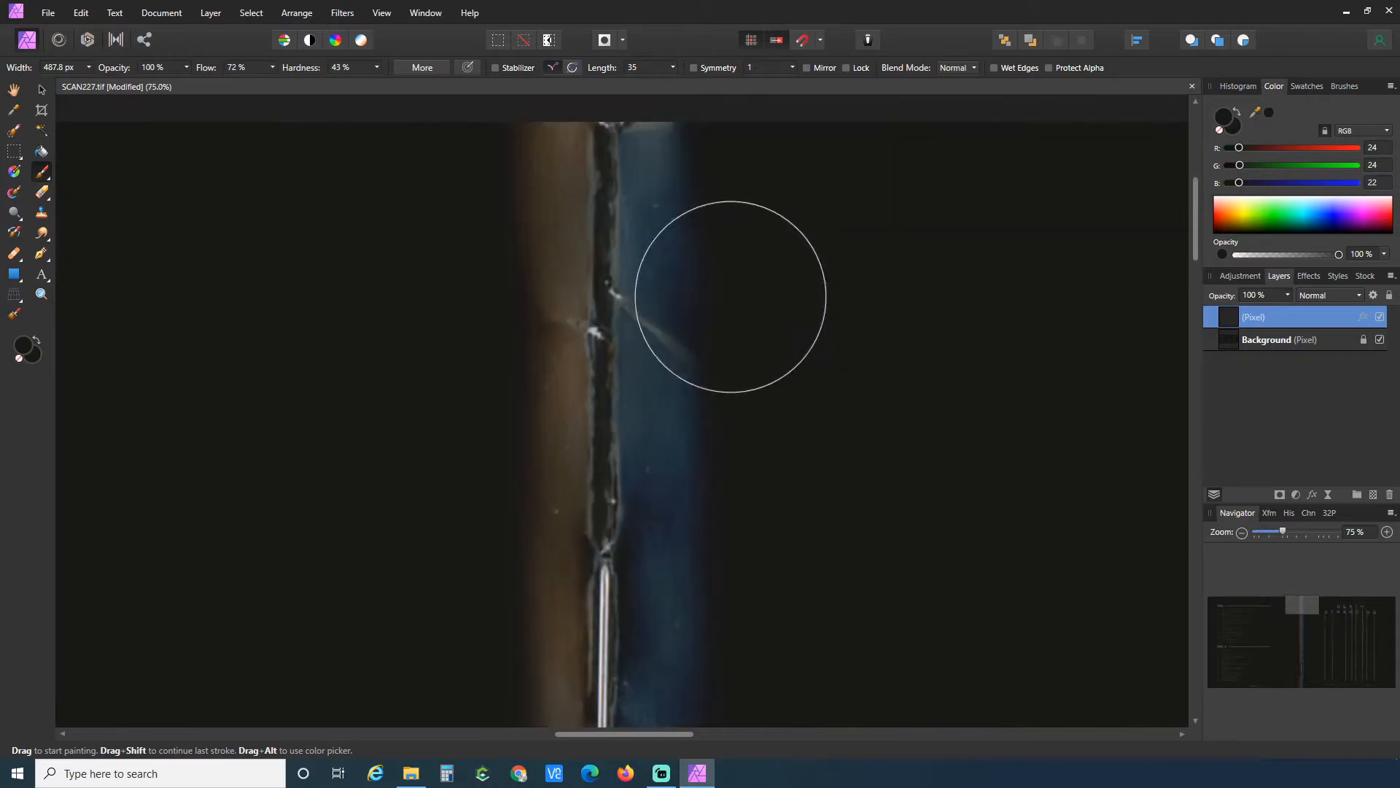
scroll(703, 307, "up", 2)
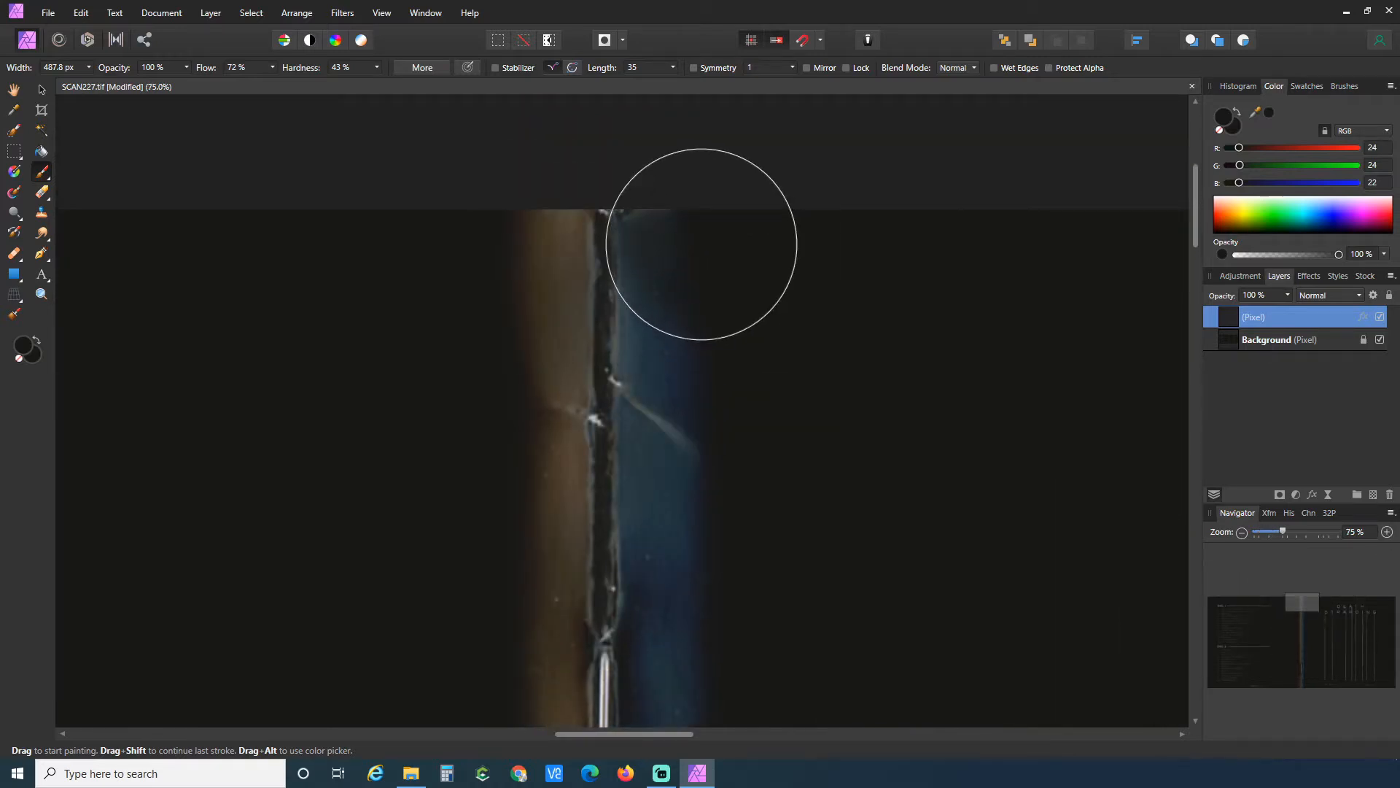
key("bracketleft")
key("bracketleft")
key("bracketleft")
key("bracketleft")
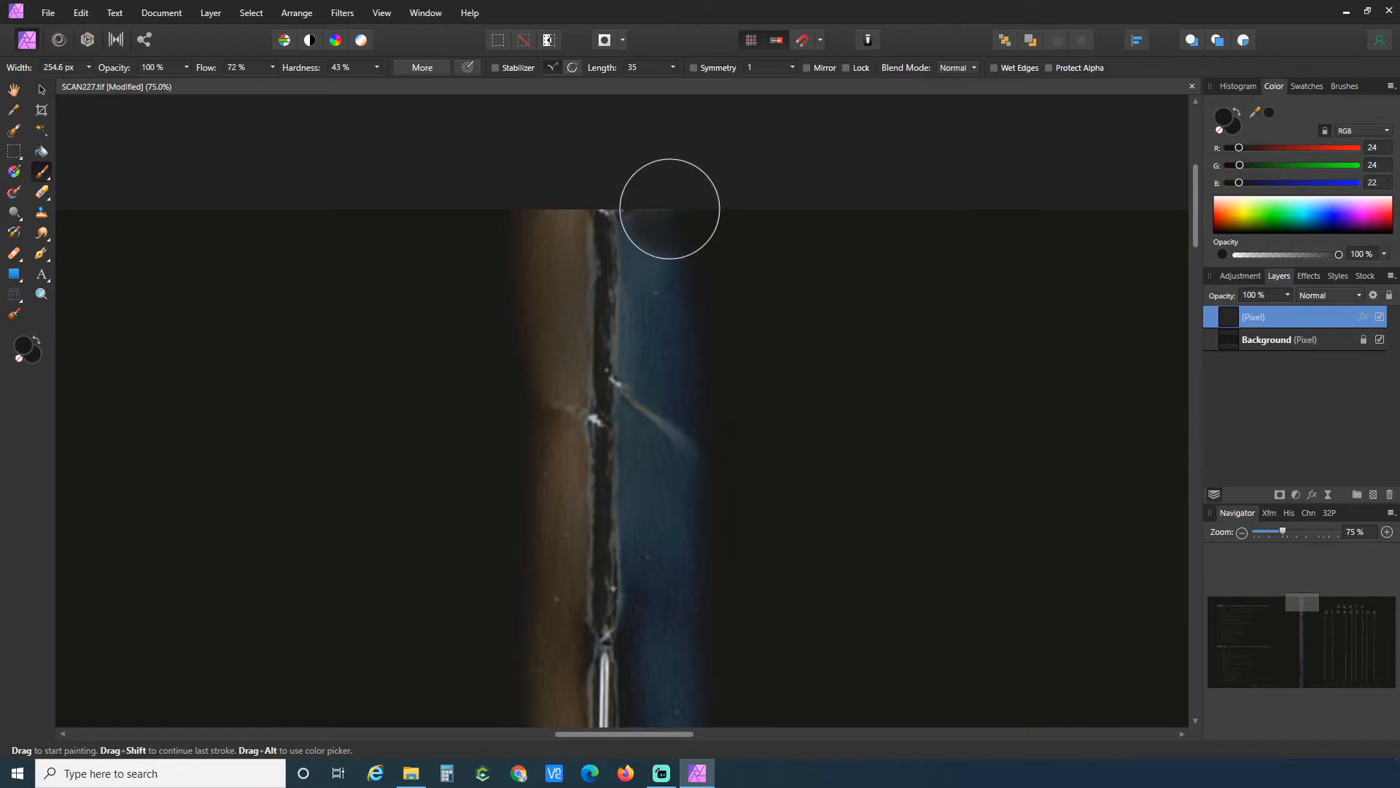
Paint the dark fill over the blue band on the spine's front-cover side, from the top edge past the upper staple.
left_click_drag(670, 250, 684, 687)
scroll(674, 584, "down", 5)
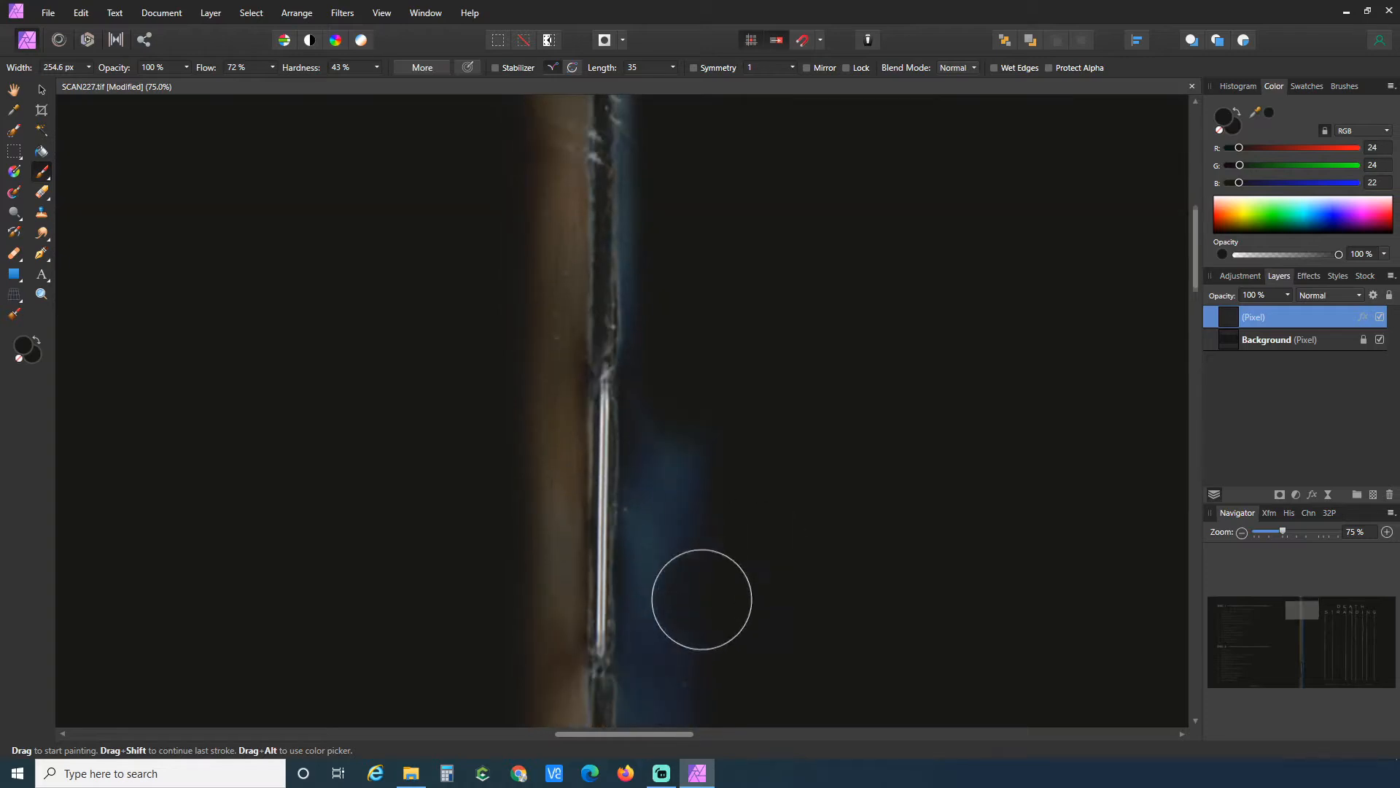
left_click_drag(680, 324, 672, 629)
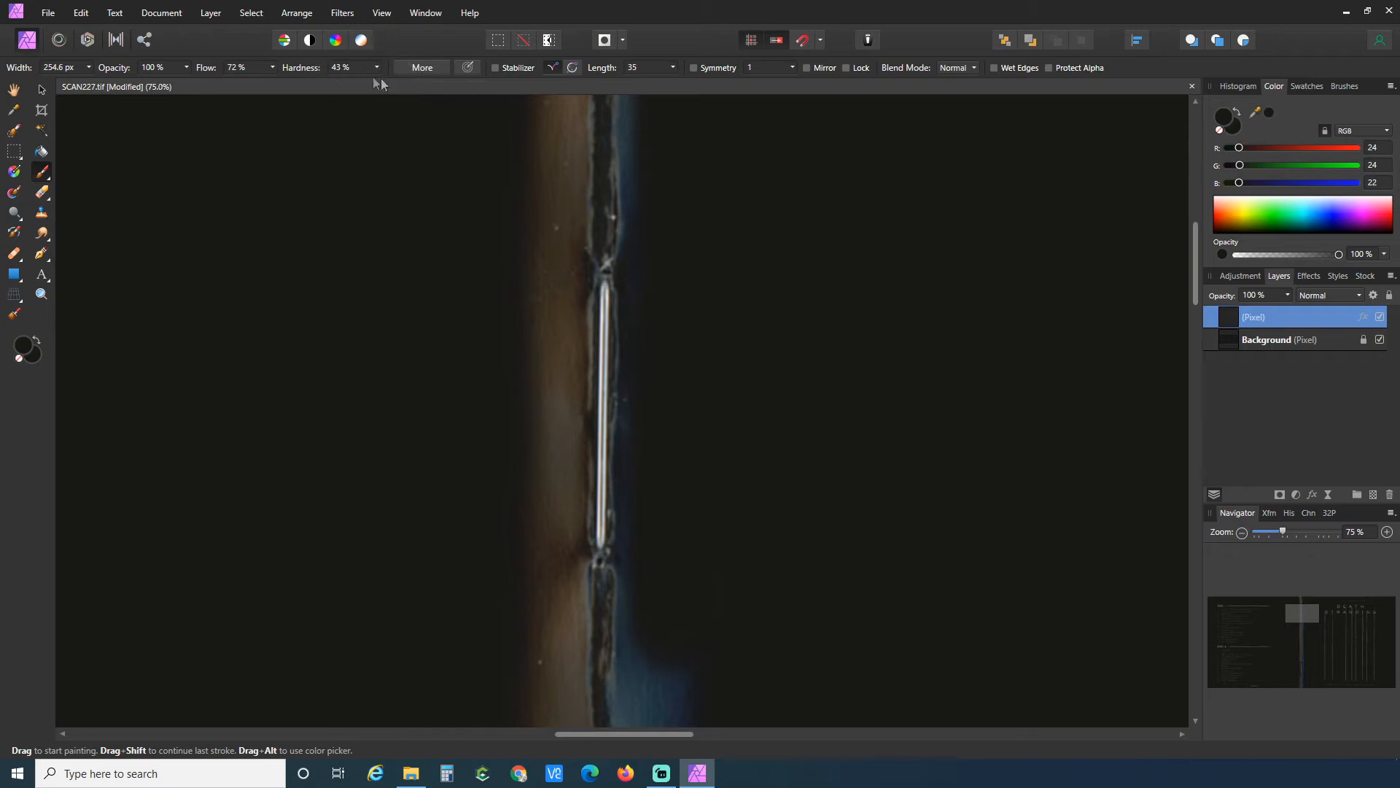
scroll(660, 292, "down", 3)
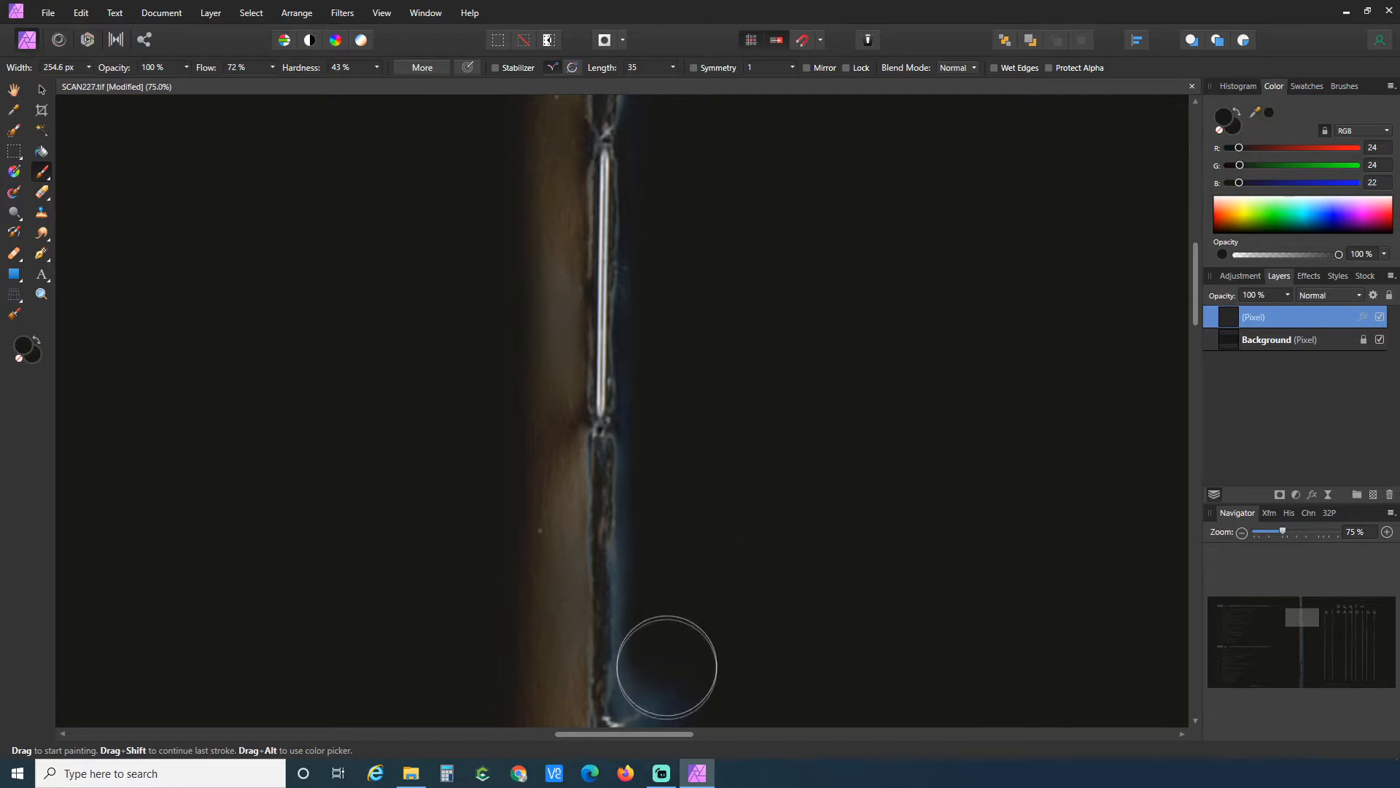
scroll(693, 642, "down", 5)
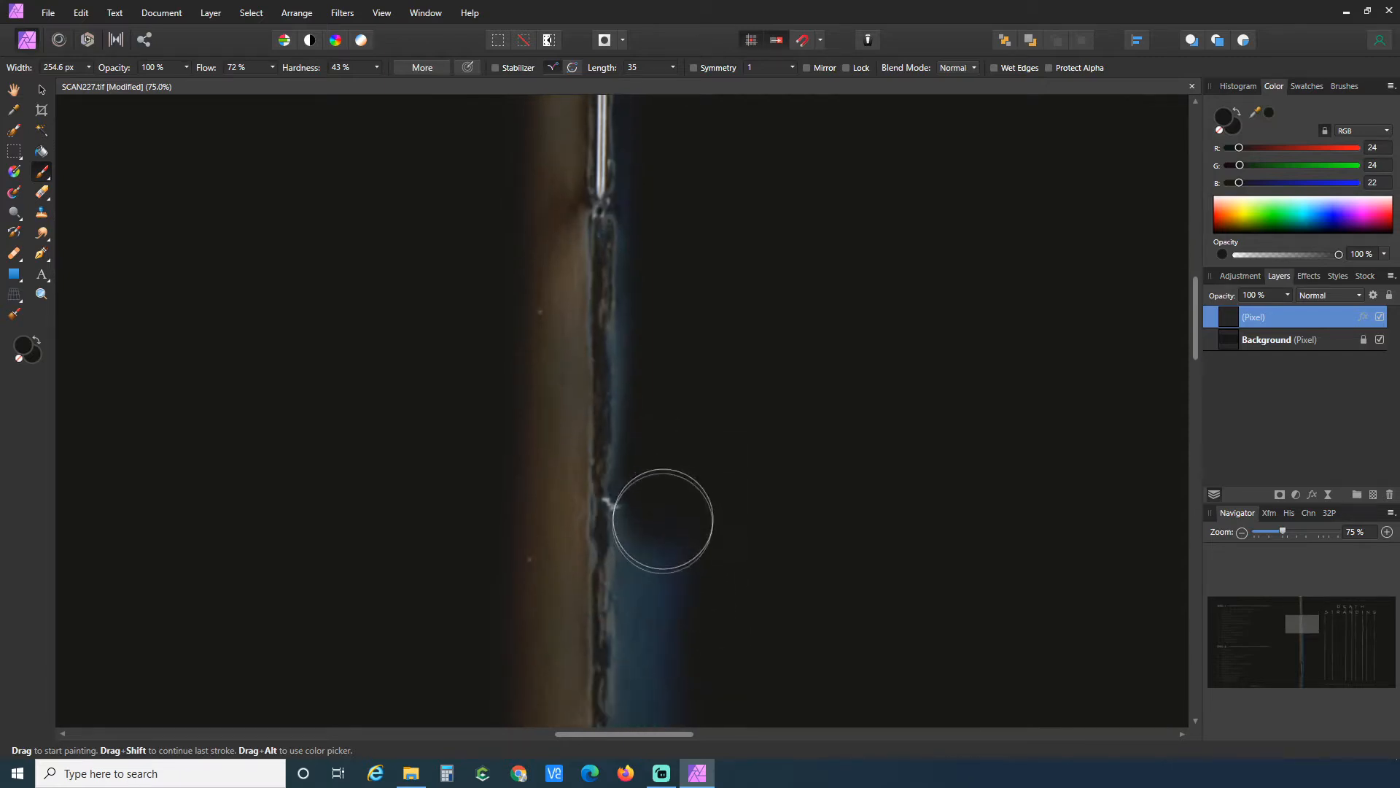
scroll(671, 635, "down", 3)
scroll(673, 625, "down", 3)
mouse_move(663, 413)
left_mouse_down()
mouse_move(669, 354)
mouse_move(665, 530)
left_mouse_up()
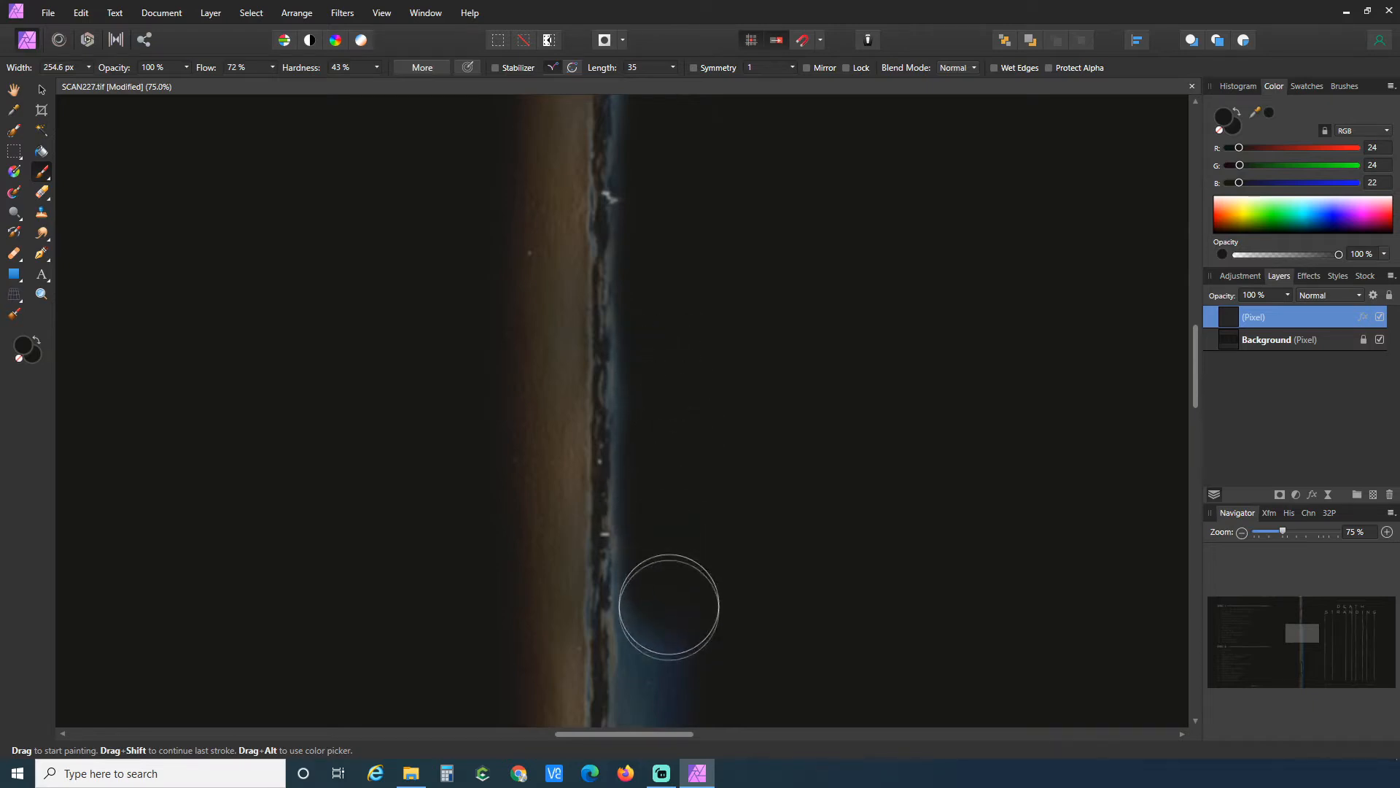
Paint the dark fill over the blue band along the middle stretch of the spine, leaving only a thin strip at the fold.
scroll(693, 620, "down", 6)
mouse_move(672, 312)
left_mouse_down()
mouse_move(668, 649)
mouse_move(687, 665)
mouse_move(727, 627)
mouse_move(666, 577)
mouse_move(640, 492)
mouse_move(670, 431)
mouse_move(668, 660)
left_mouse_up()
scroll(693, 642, "down", 3)
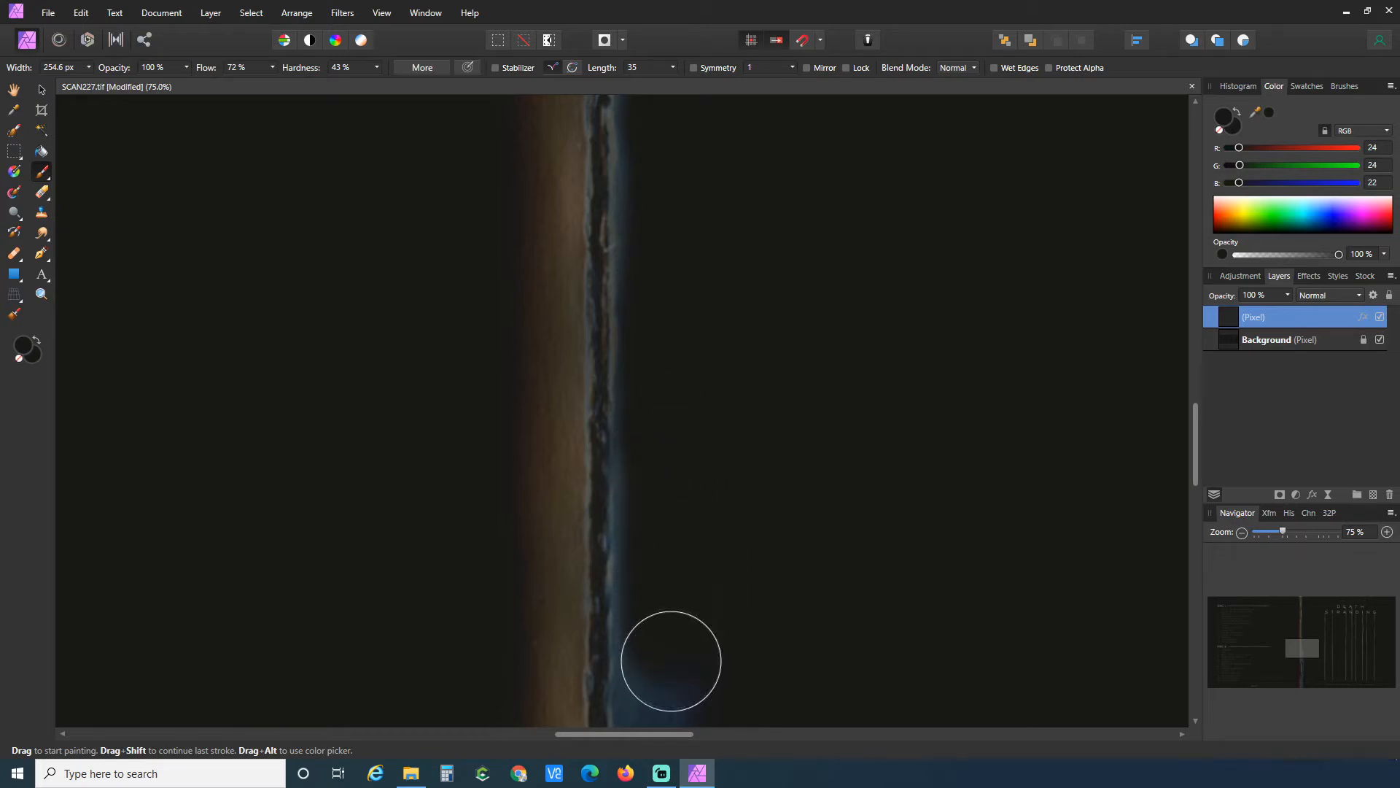
scroll(683, 655, "down", 3)
scroll(682, 655, "down", 3)
mouse_move(656, 416)
left_mouse_down()
mouse_move(669, 422)
mouse_move(675, 657)
left_mouse_up()
scroll(692, 635, "down", 6)
Paint the dark fill over the blue band beside the lower staple and down to the bottom edge of the scan.
mouse_move(684, 348)
left_mouse_down()
mouse_move(660, 512)
mouse_move(662, 647)
left_mouse_up()
scroll(676, 666, "down", 5)
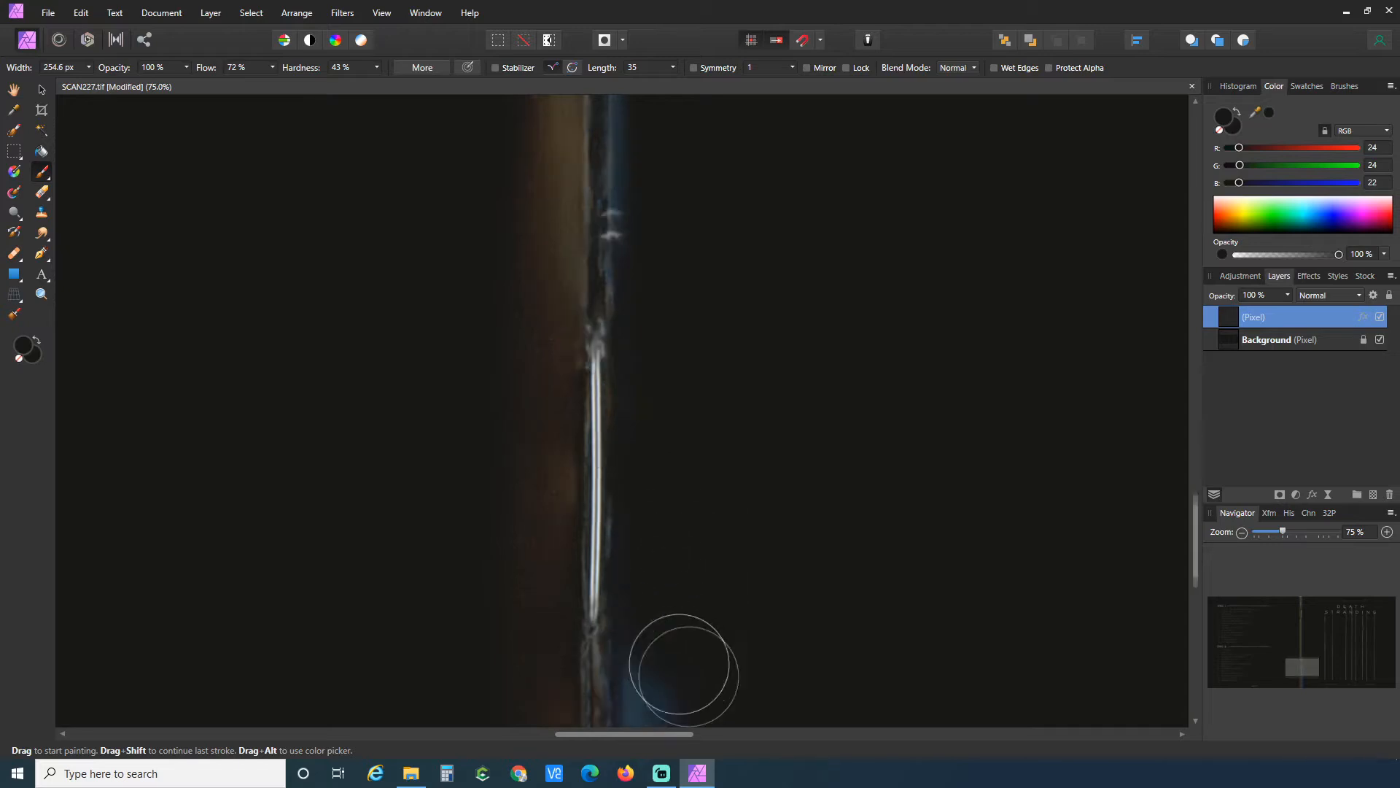
left_click_drag(665, 460, 668, 663)
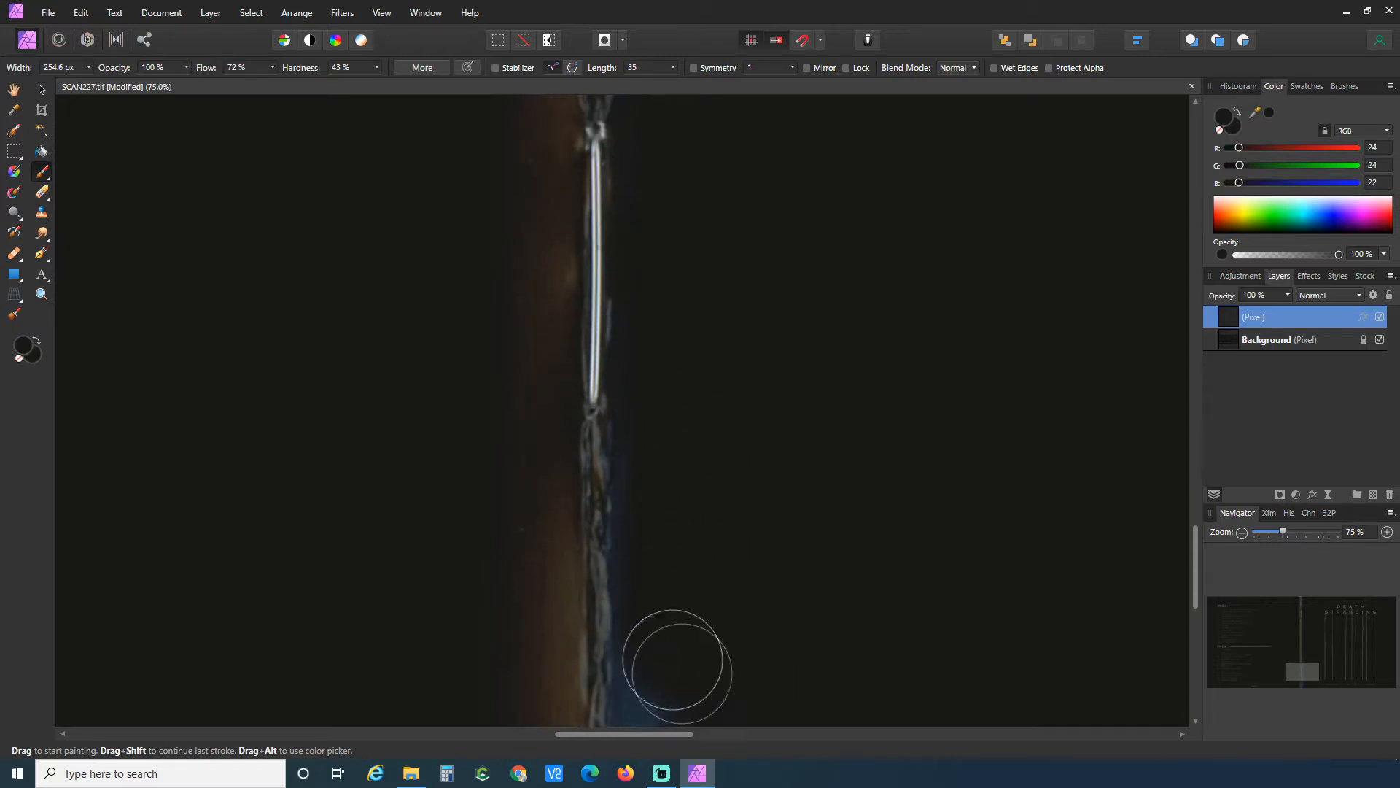
scroll(669, 663, "down", 4)
mouse_move(650, 460)
left_mouse_down()
mouse_move(659, 588)
mouse_move(677, 682)
left_mouse_up()
scroll(677, 682, "down", 4)
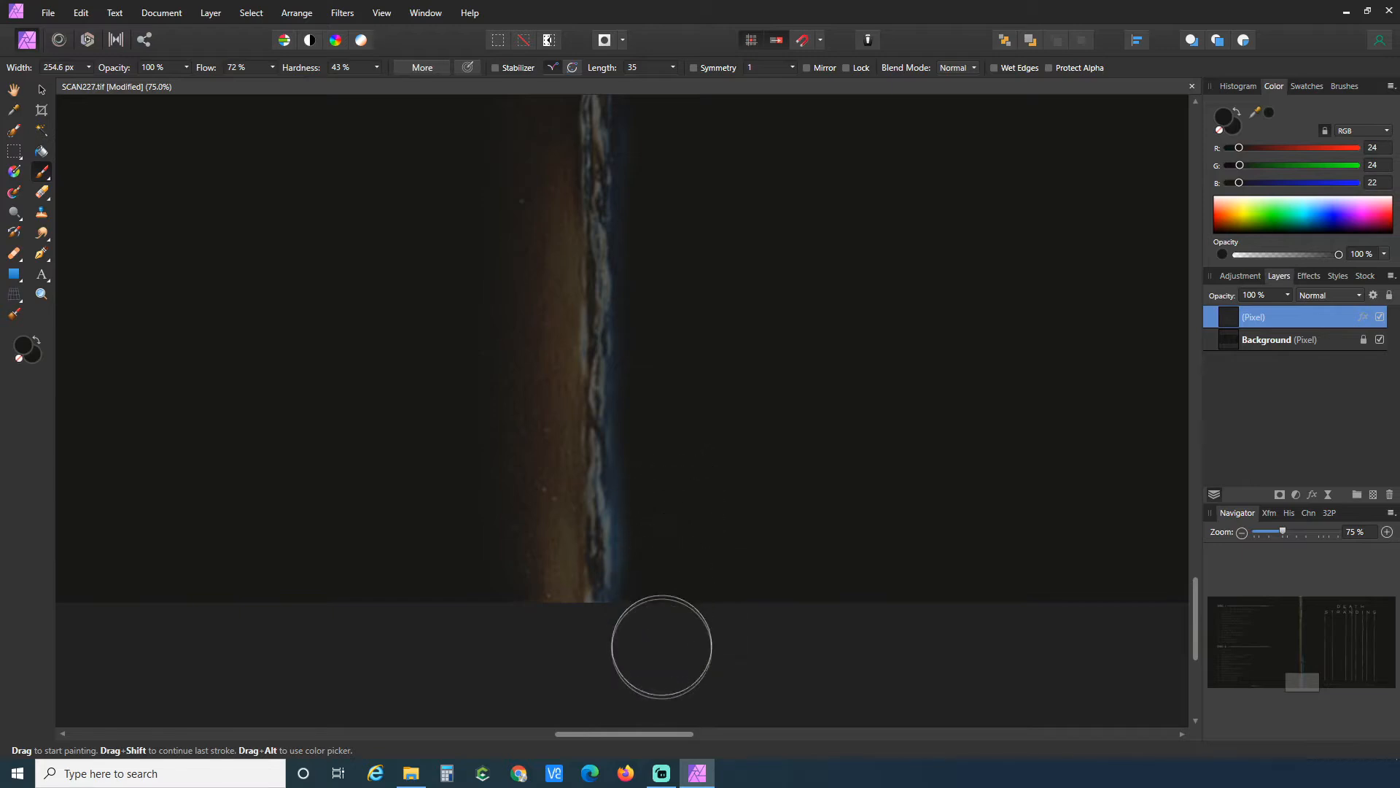
Paint the dark fill over the brown band on the spine's back-cover side, from the bottom edge up past the lower staple.
left_click_drag(519, 645, 525, 149)
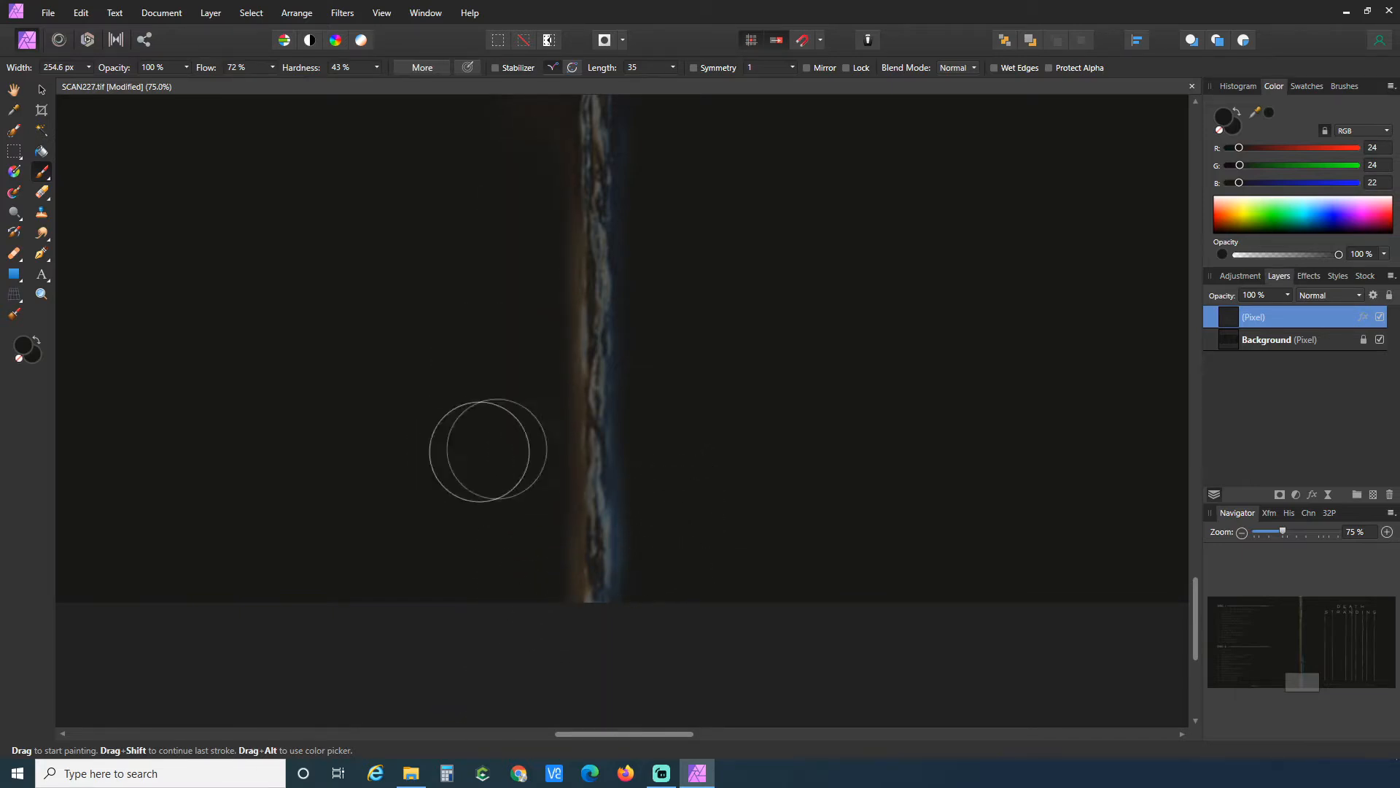
scroll(510, 510, "up", 2)
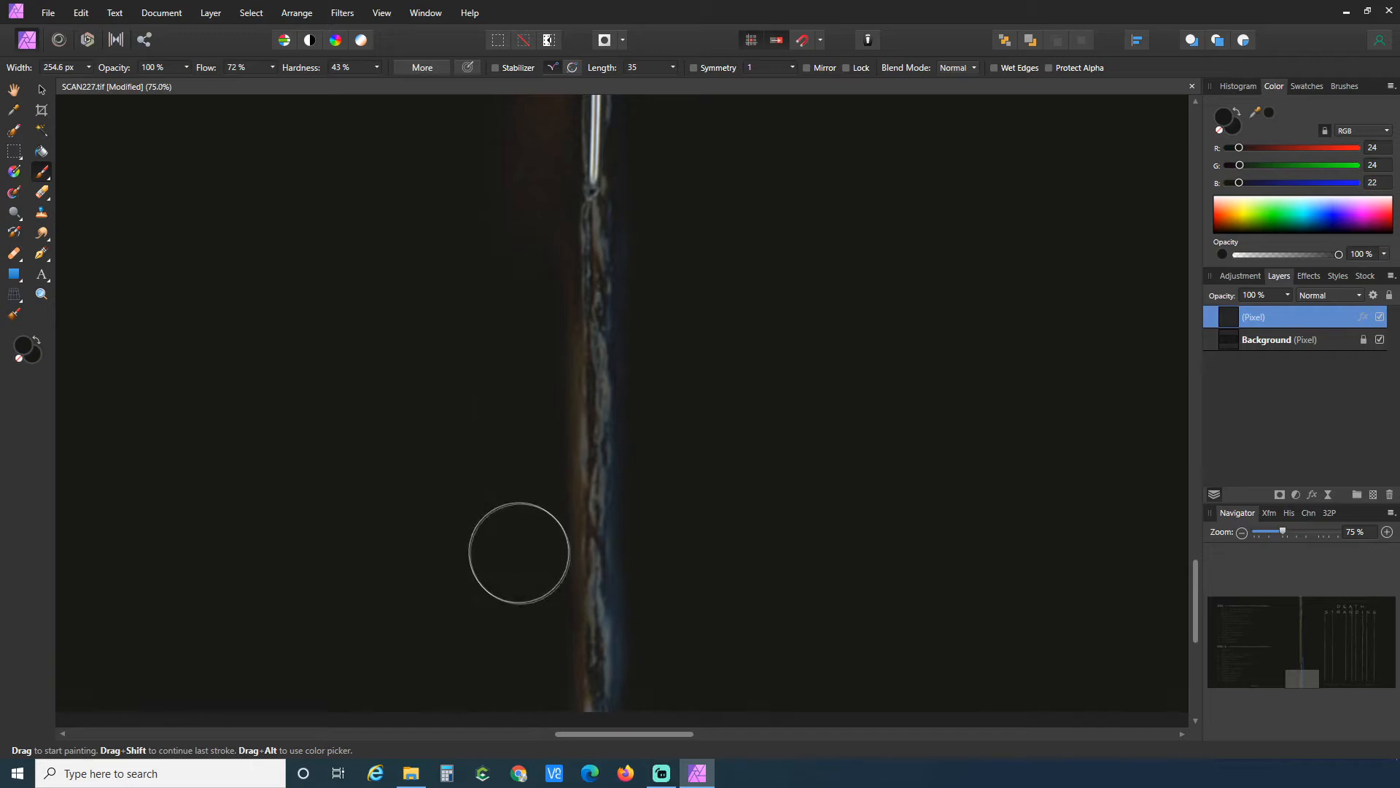
mouse_move(528, 466)
left_mouse_down()
mouse_move(538, 420)
mouse_move(528, 364)
mouse_move(532, 502)
left_mouse_up()
scroll(478, 491, "up", 5)
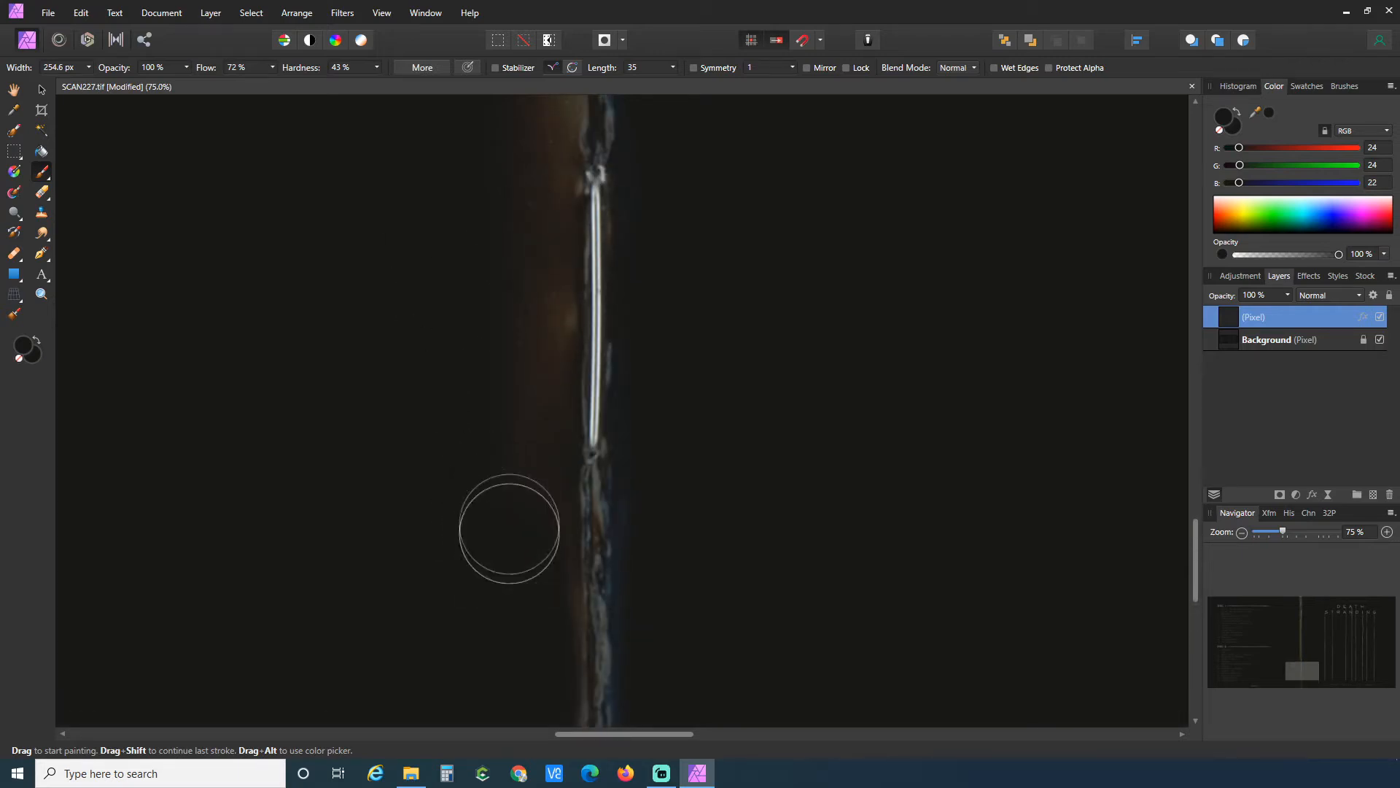
left_click_drag(521, 411, 526, 179)
scroll(552, 307, "up", 1)
Paint the dark fill over the brown band on the spine's back-cover side, from above the lower staple through the middle stretch.
scroll(484, 469, "up", 7)
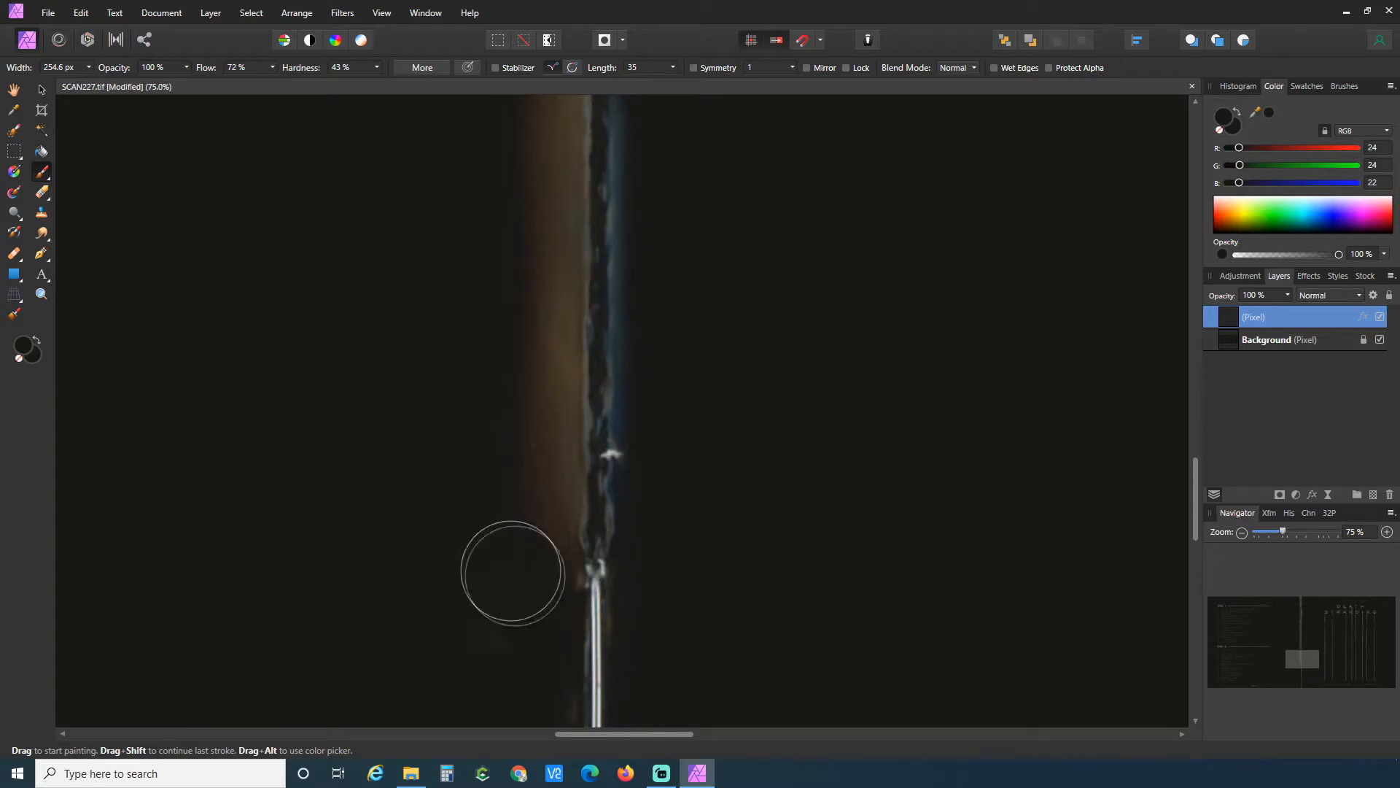
mouse_move(517, 505)
left_mouse_down()
mouse_move(531, 475)
mouse_move(532, 210)
left_mouse_up()
scroll(525, 357, "up", 6)
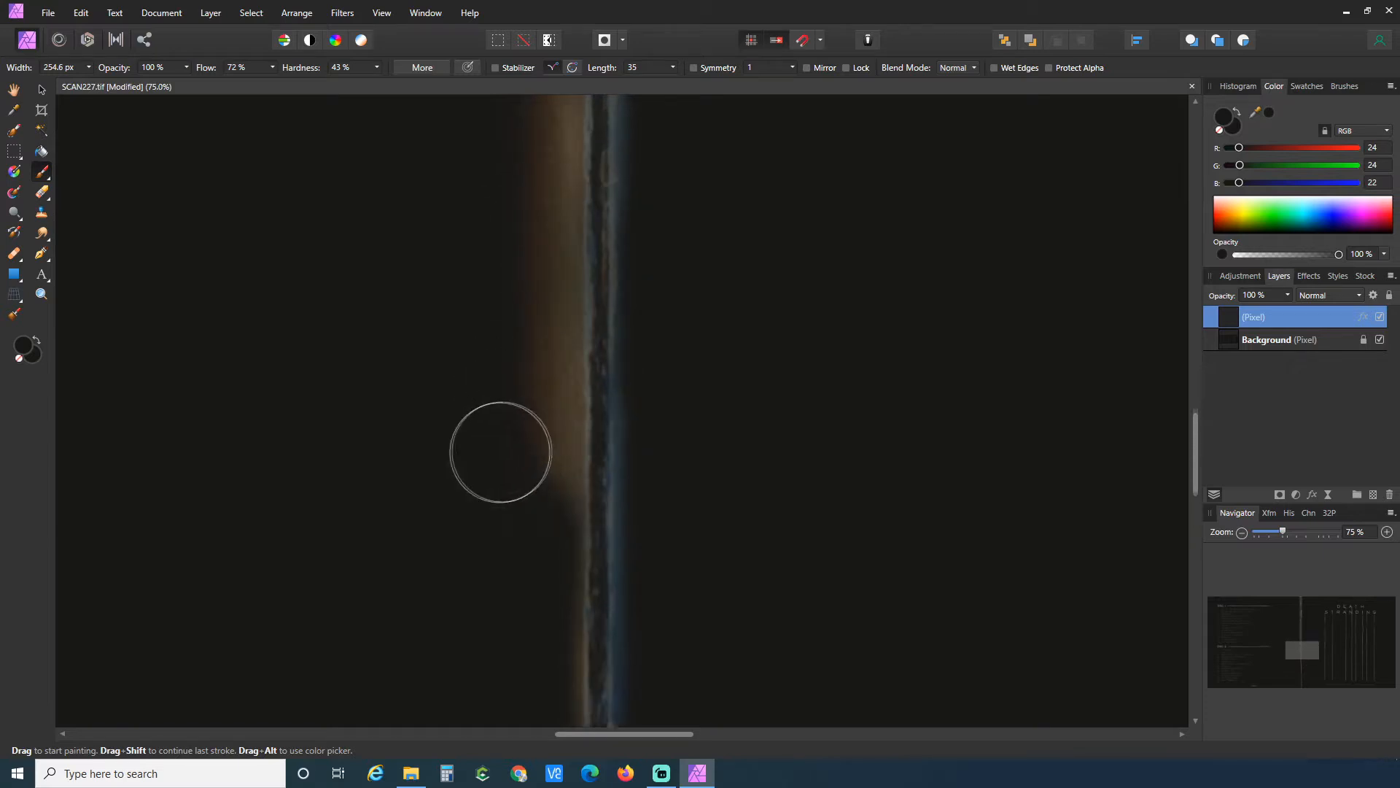
mouse_move(560, 574)
left_mouse_down()
mouse_move(529, 570)
mouse_move(535, 184)
left_mouse_up()
scroll(524, 317, "up", 3)
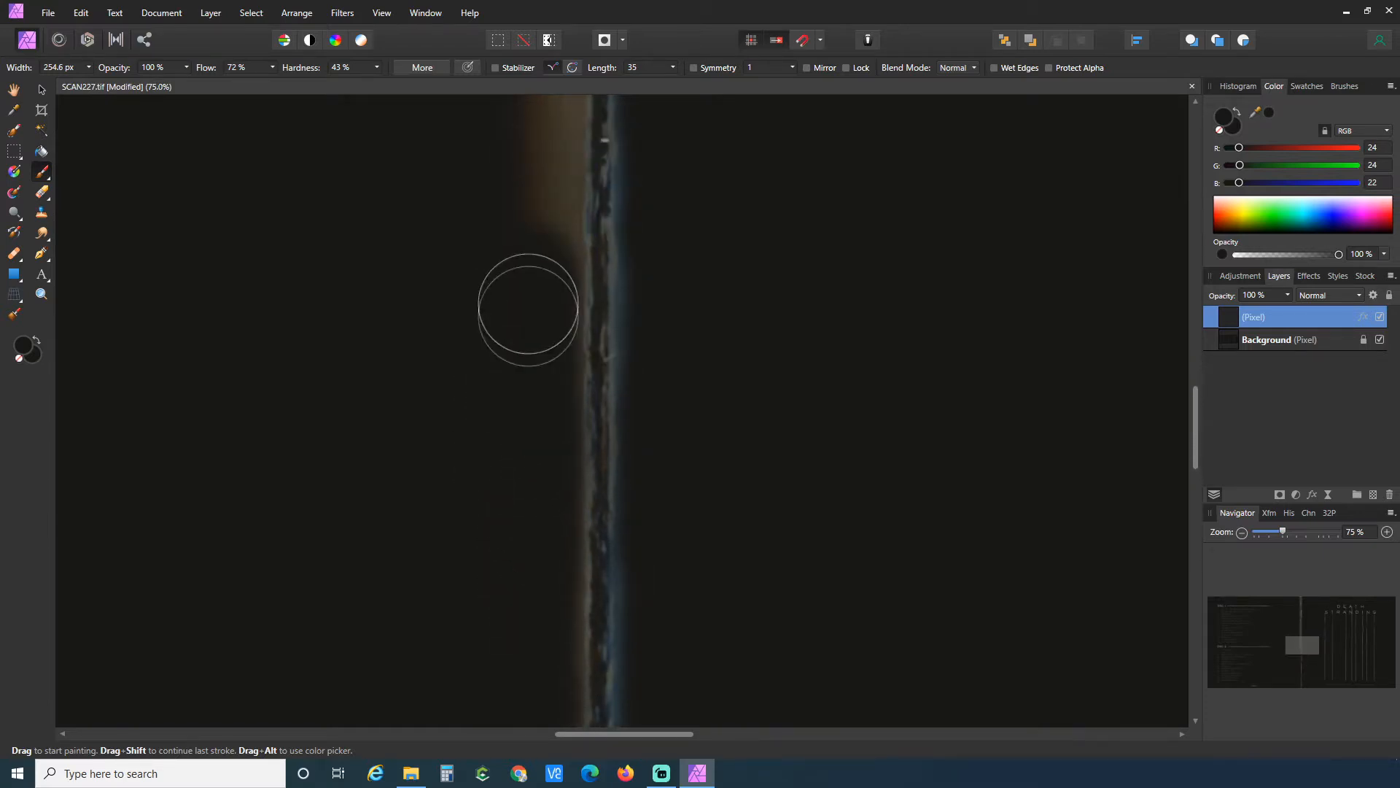
scroll(511, 540, "up", 3)
left_click_drag(533, 587, 541, 210)
Paint the dark fill over the brown band from below the upper staple, past it, and up to the scan's top edge.
scroll(523, 380, "up", 4)
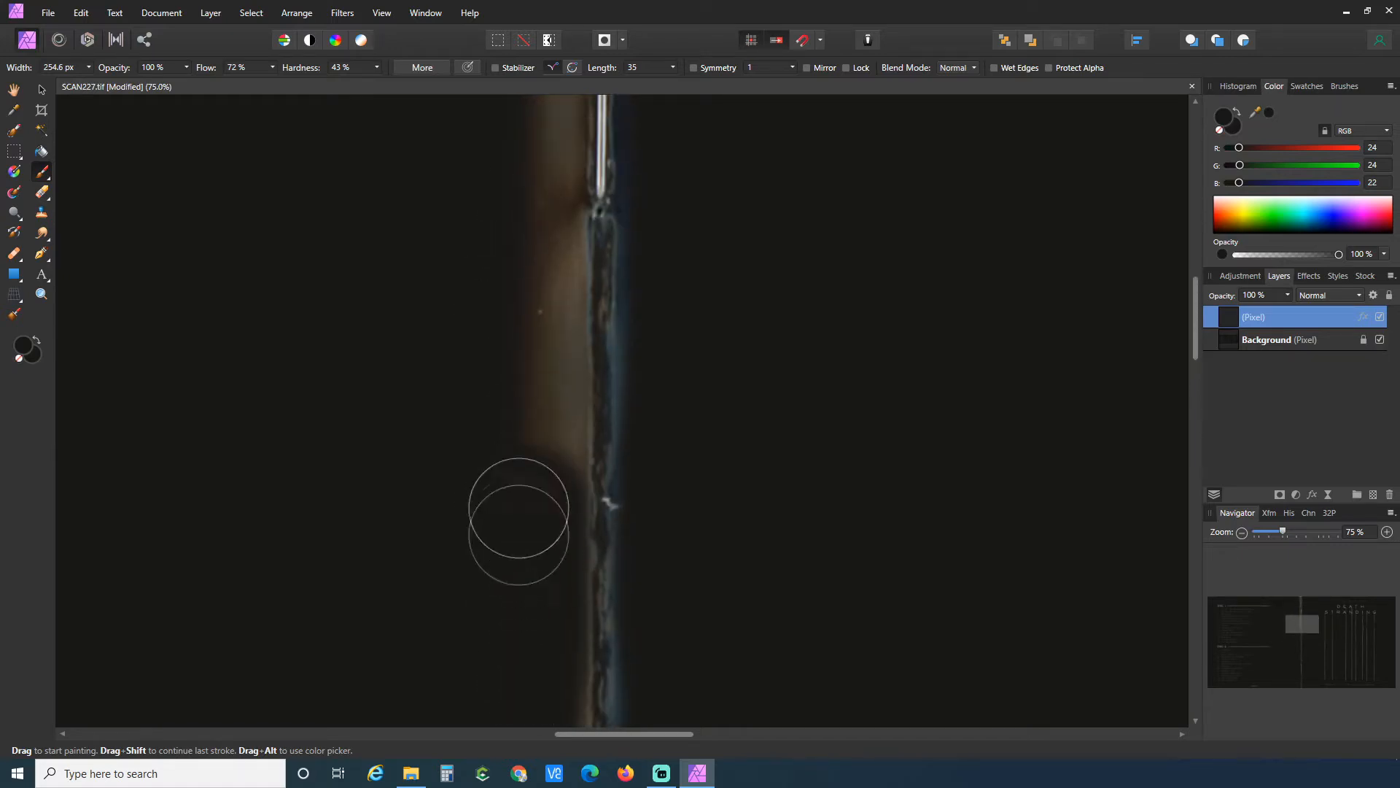
mouse_move(515, 427)
left_mouse_down()
mouse_move(539, 466)
mouse_move(532, 212)
left_mouse_up()
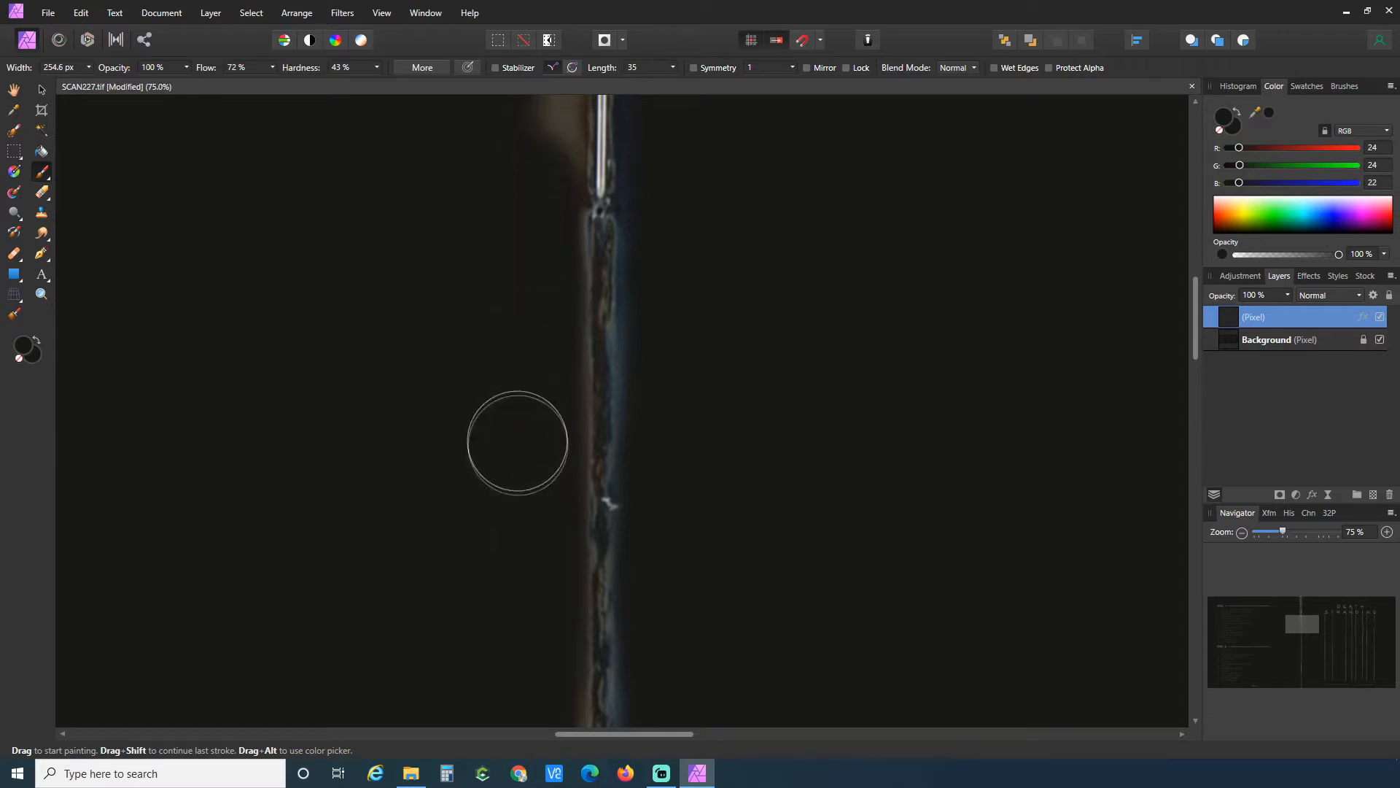
scroll(467, 489, "up", 4)
scroll(433, 531, "up", 1)
left_click_drag(523, 563, 539, 263)
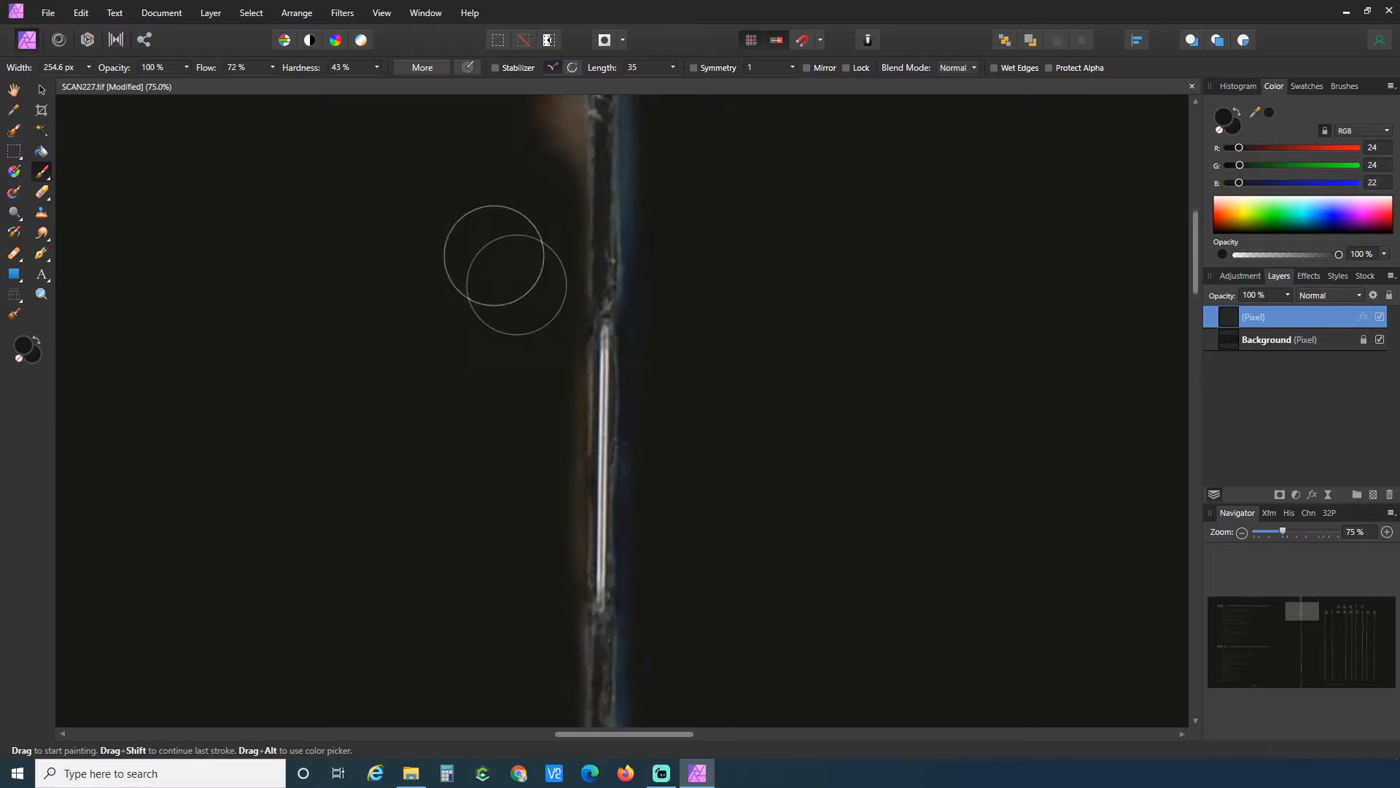
scroll(525, 306, "up", 7)
mouse_move(513, 603)
left_mouse_down()
mouse_move(532, 588)
mouse_move(545, 297)
left_mouse_up()
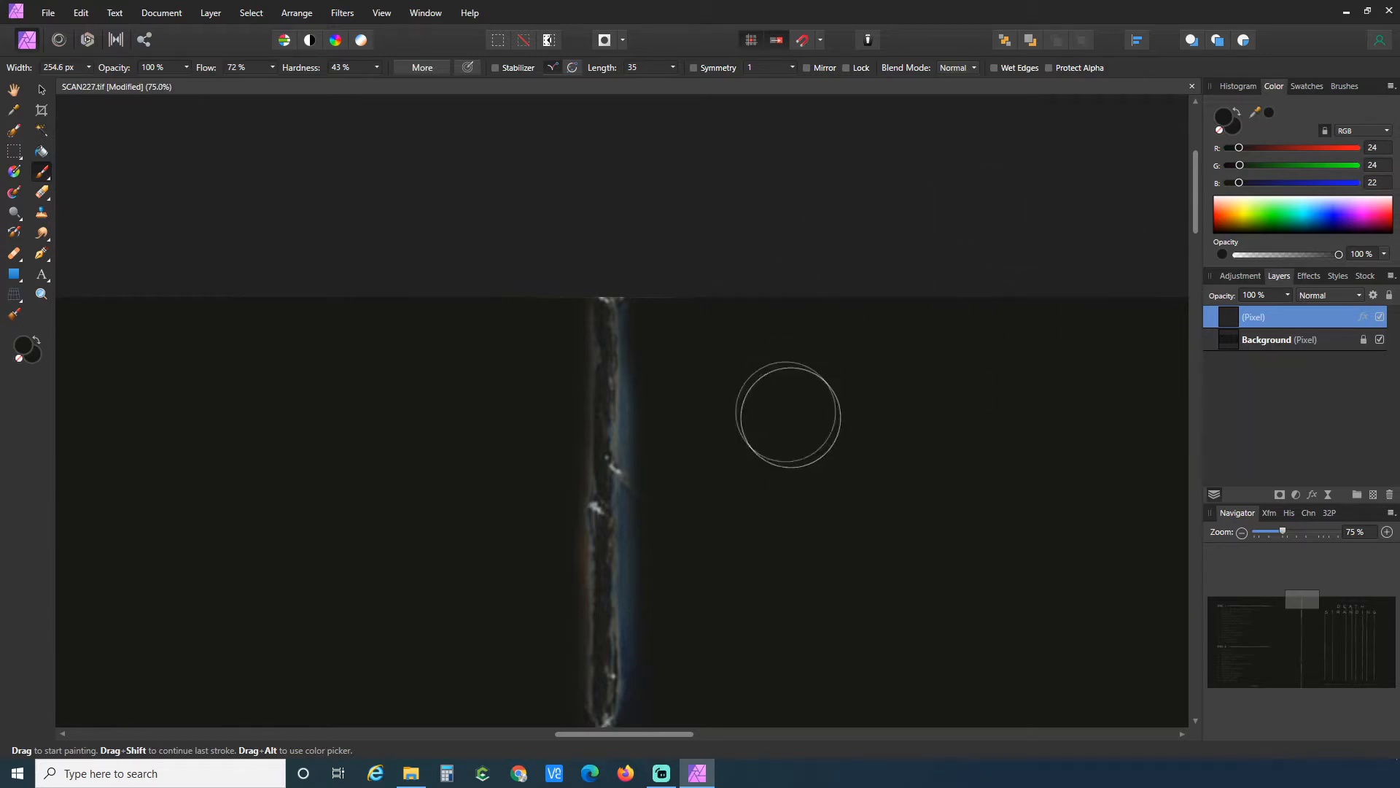
Add a new pixel layer above the softened dark fill layer.
scroll(732, 391, "up", 3)
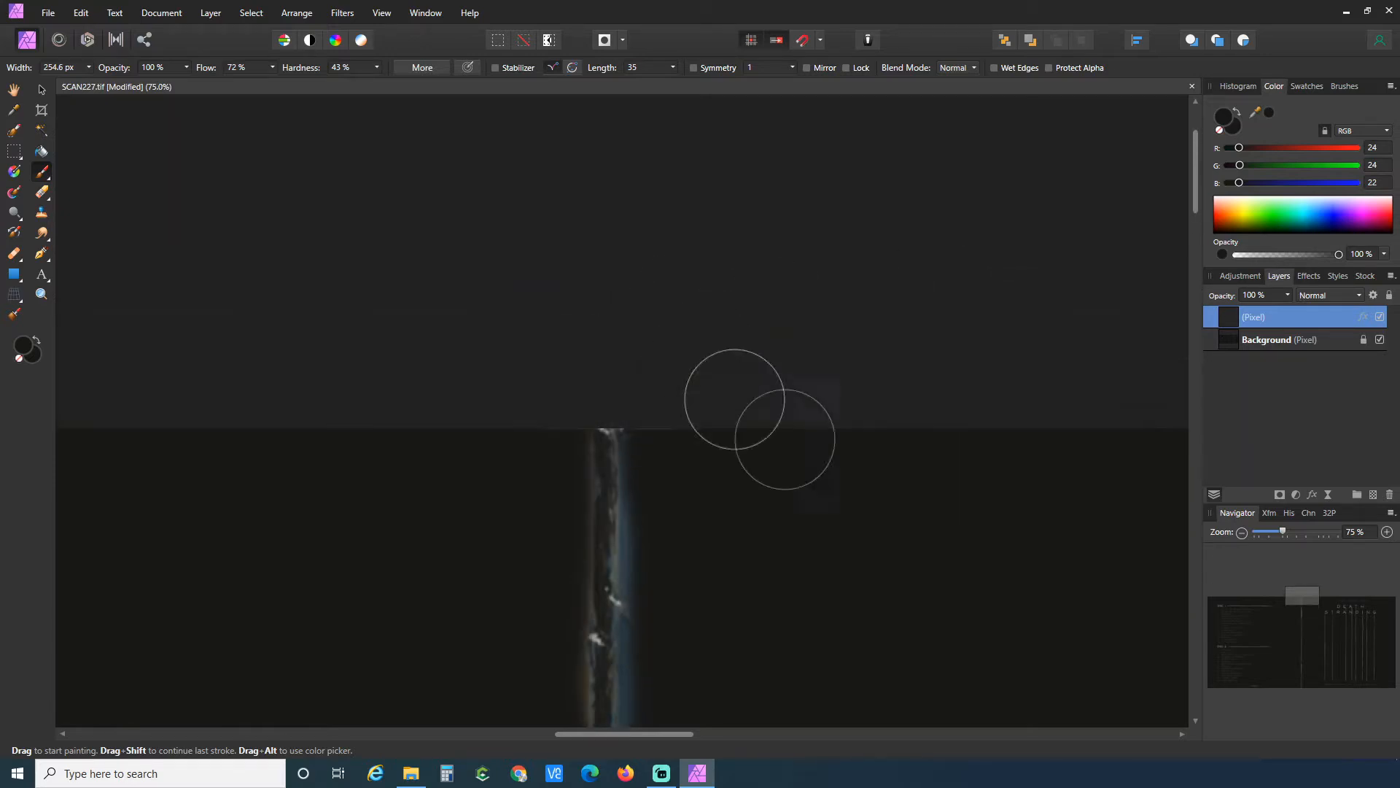
left_click(1386, 534)
left_click(1386, 534)
left_click(1386, 534)
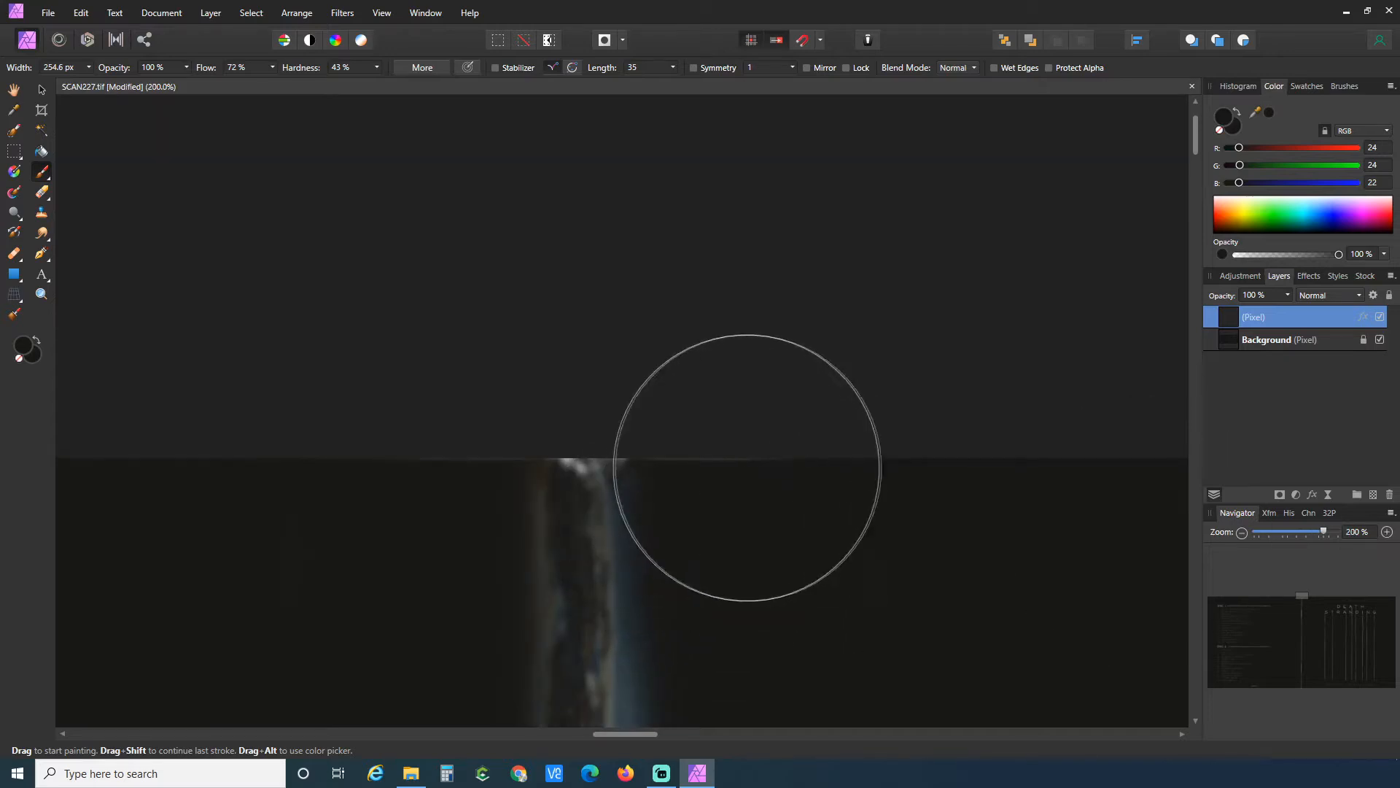
left_click(1241, 532)
left_click(1241, 533)
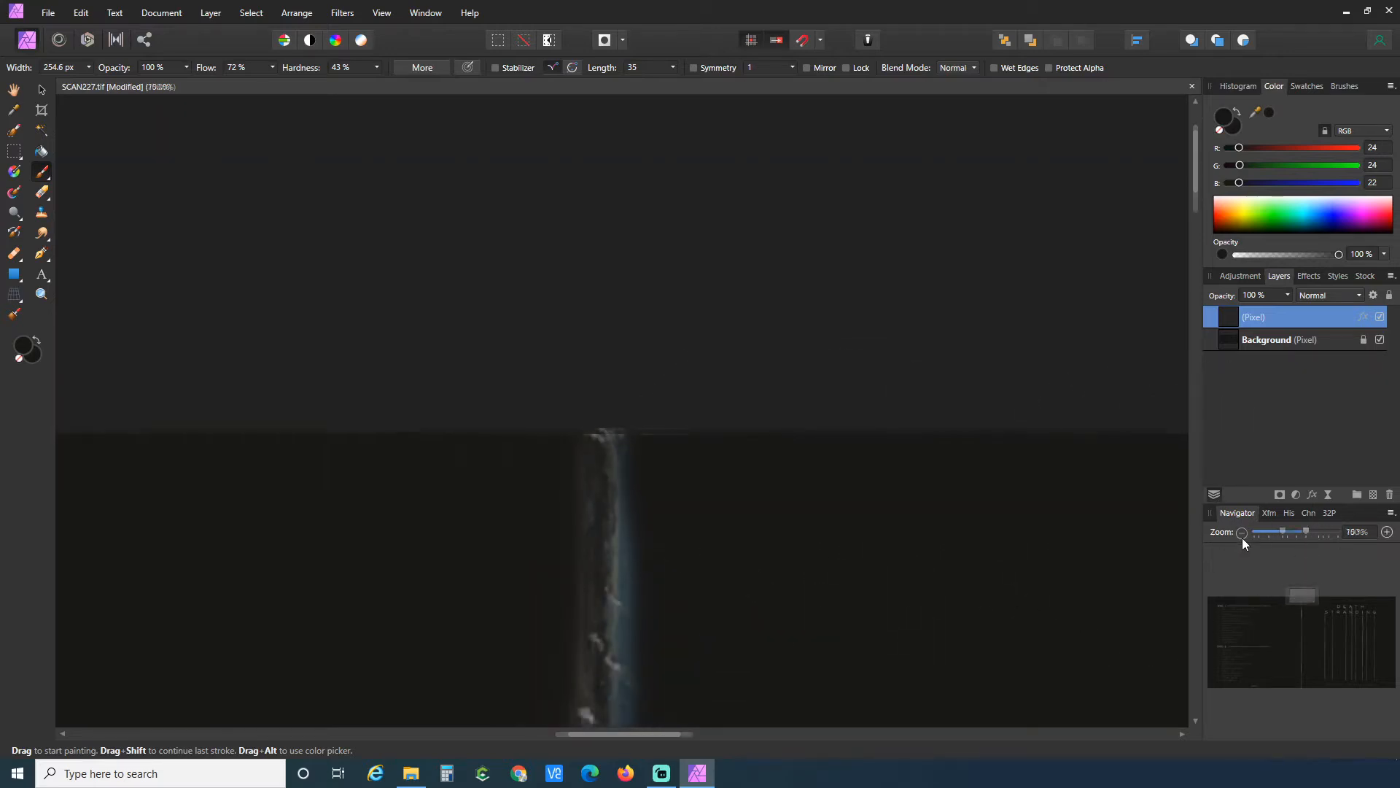
left_click(1242, 532)
left_click(1241, 532)
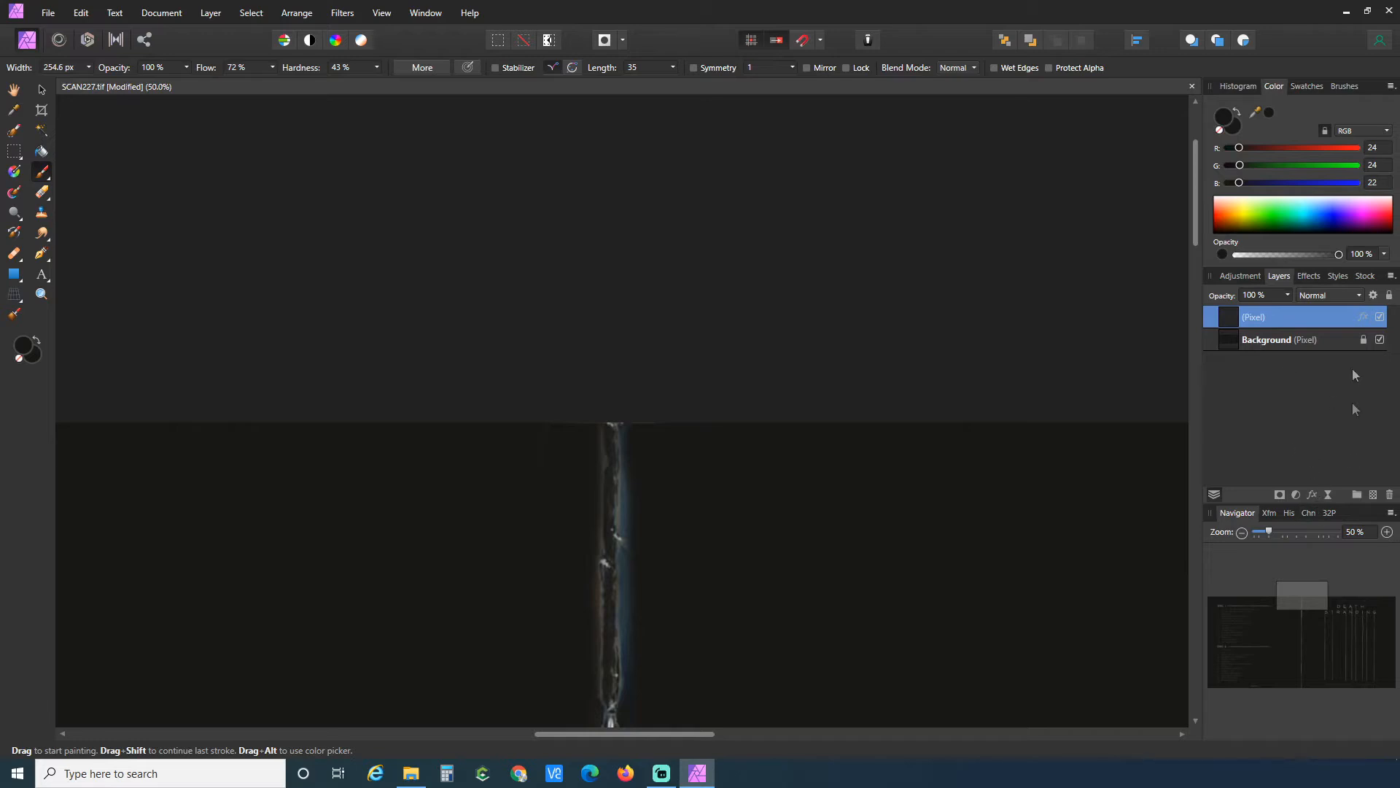
left_click(1374, 495)
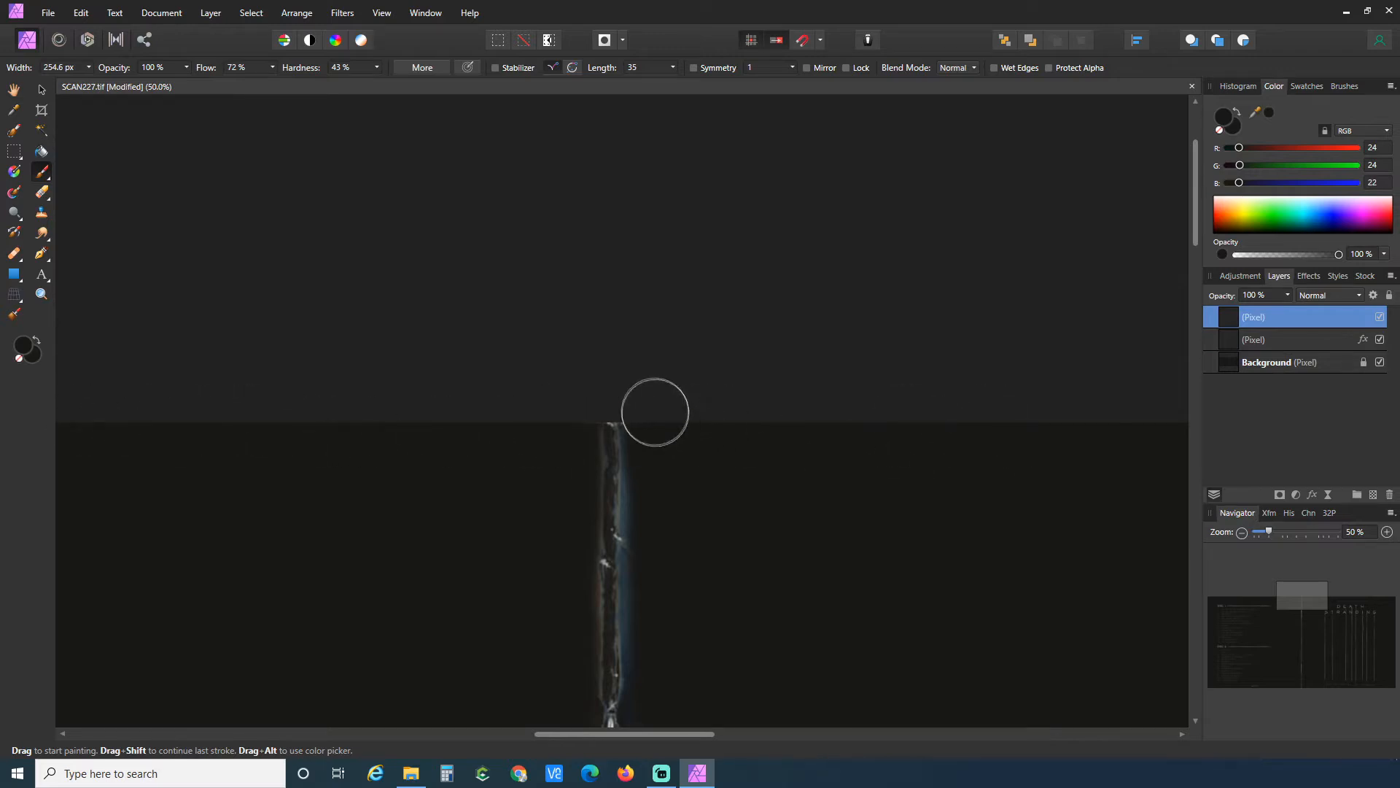
On the new layer, paint dark along the front cover's top edge and upper outer edge, and hide the Background layer.
left_click_drag(662, 732, 801, 762)
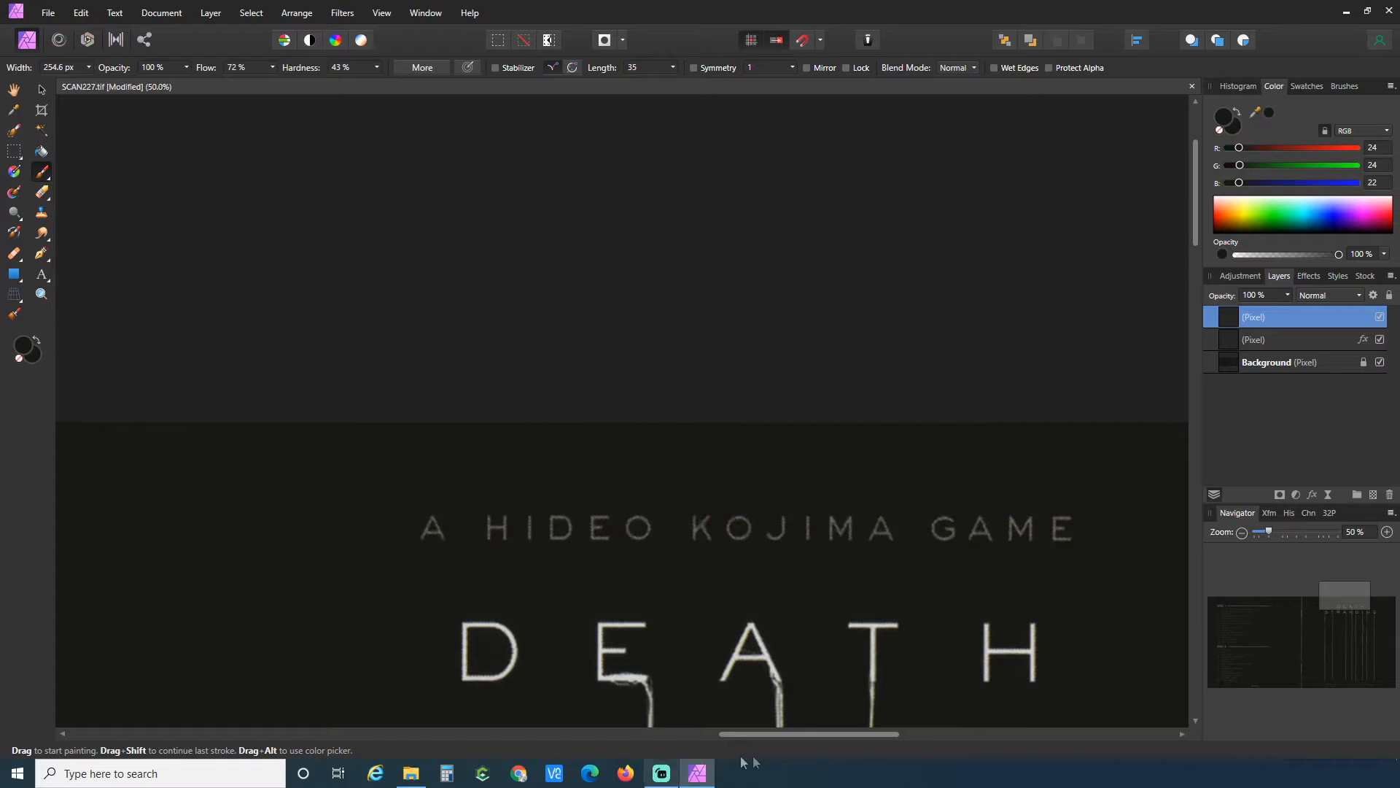
left_click_drag(771, 735, 887, 737)
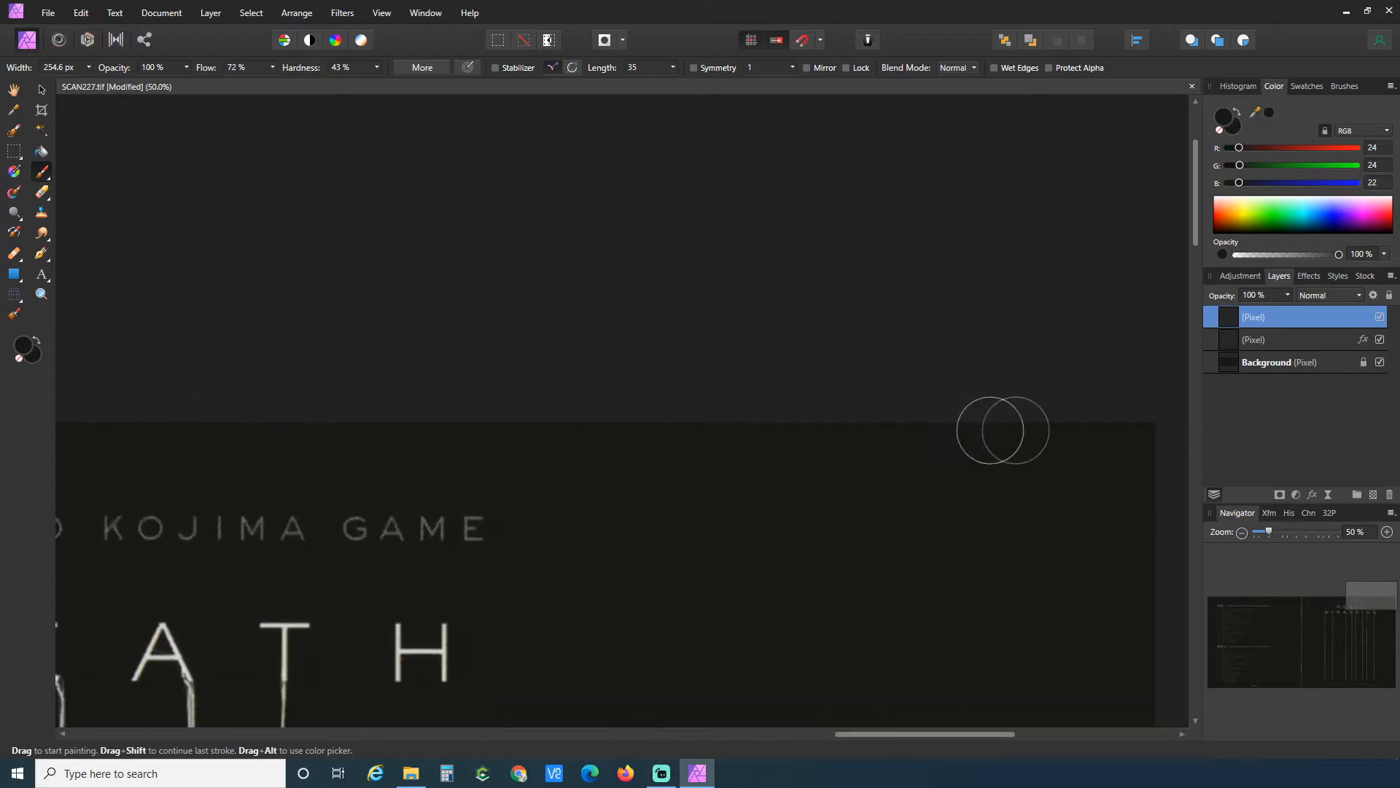
scroll(1153, 674, "down", 3)
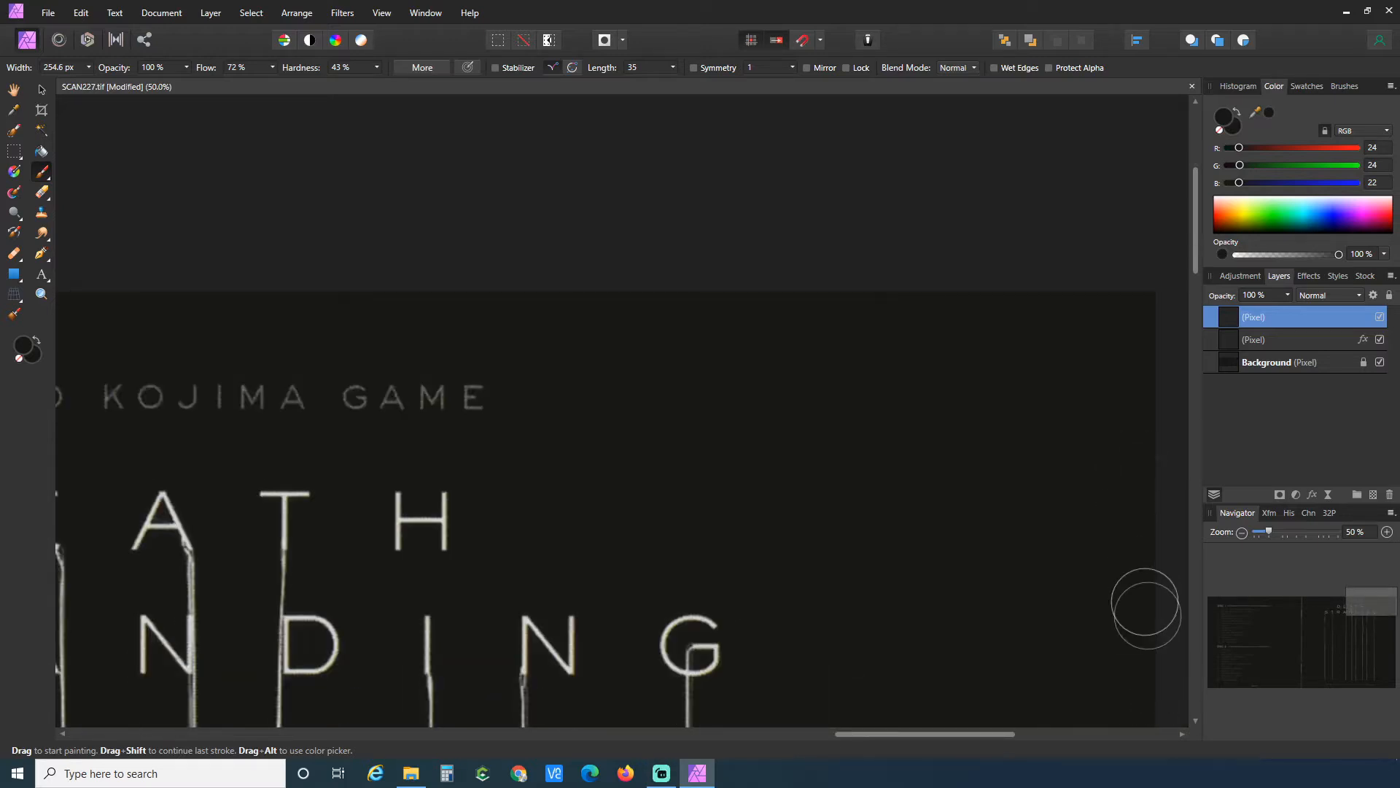
scroll(1148, 718, "down", 3)
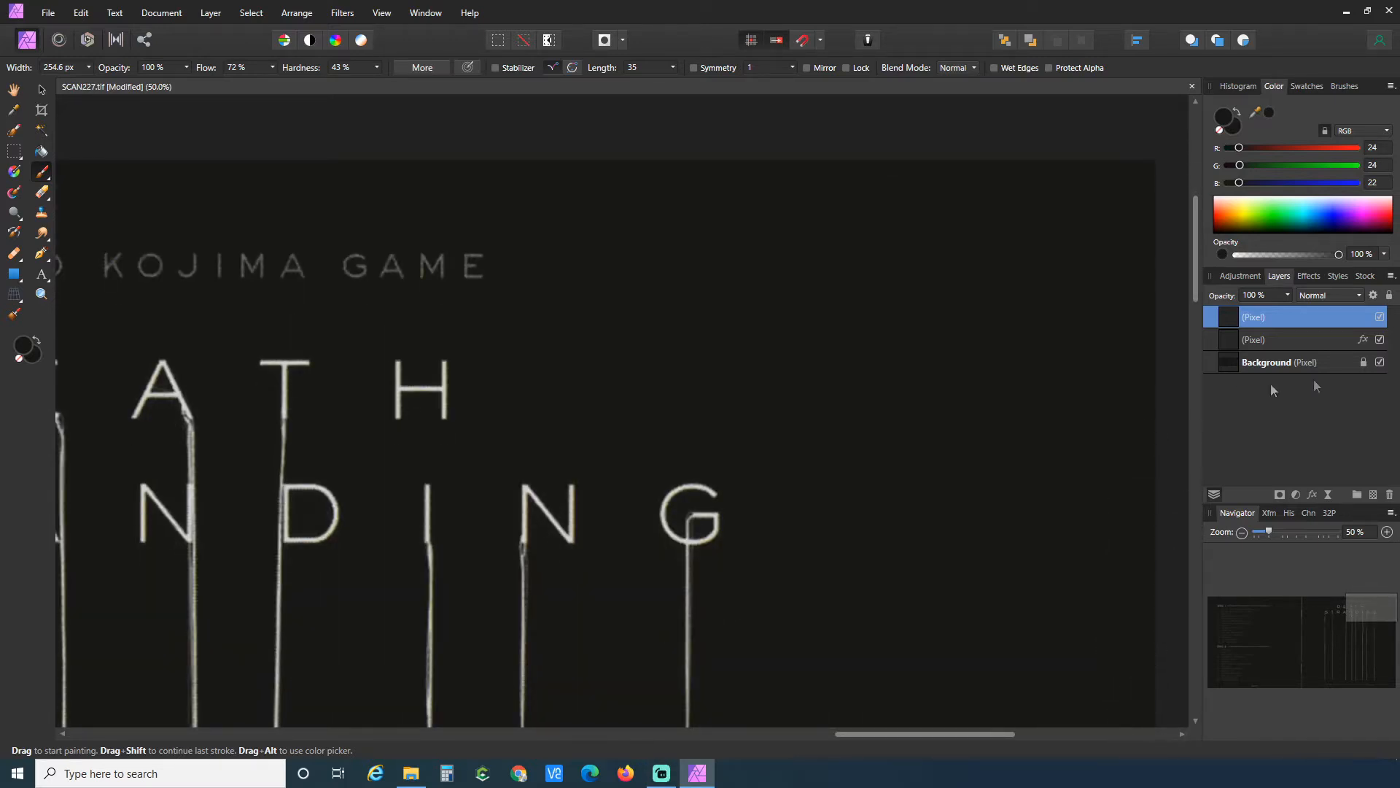
left_click(1380, 363)
scroll(1091, 491, "down", 6)
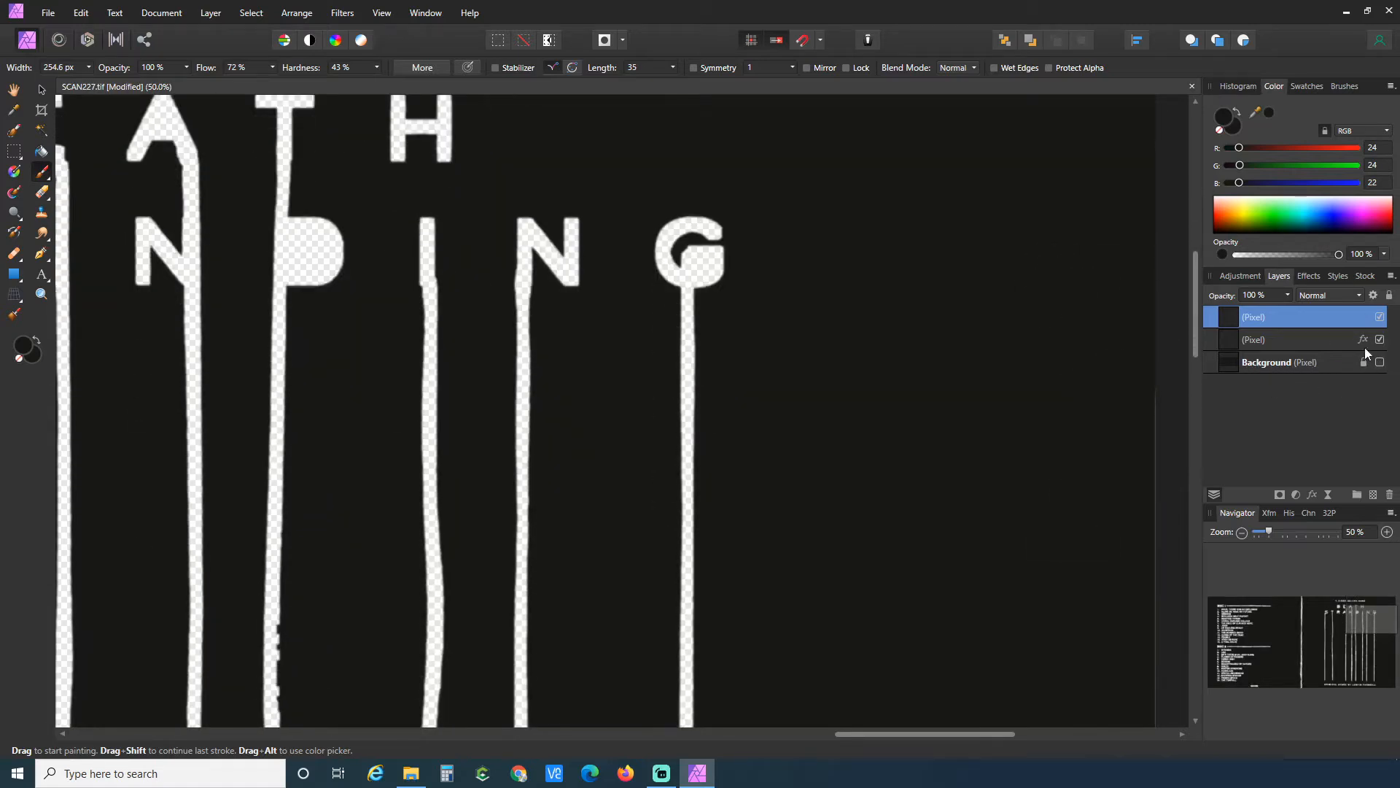
left_click(1265, 350)
mouse_move(688, 292)
left_mouse_down()
mouse_move(656, 274)
mouse_move(737, 286)
left_mouse_up()
key("ctrl+z")
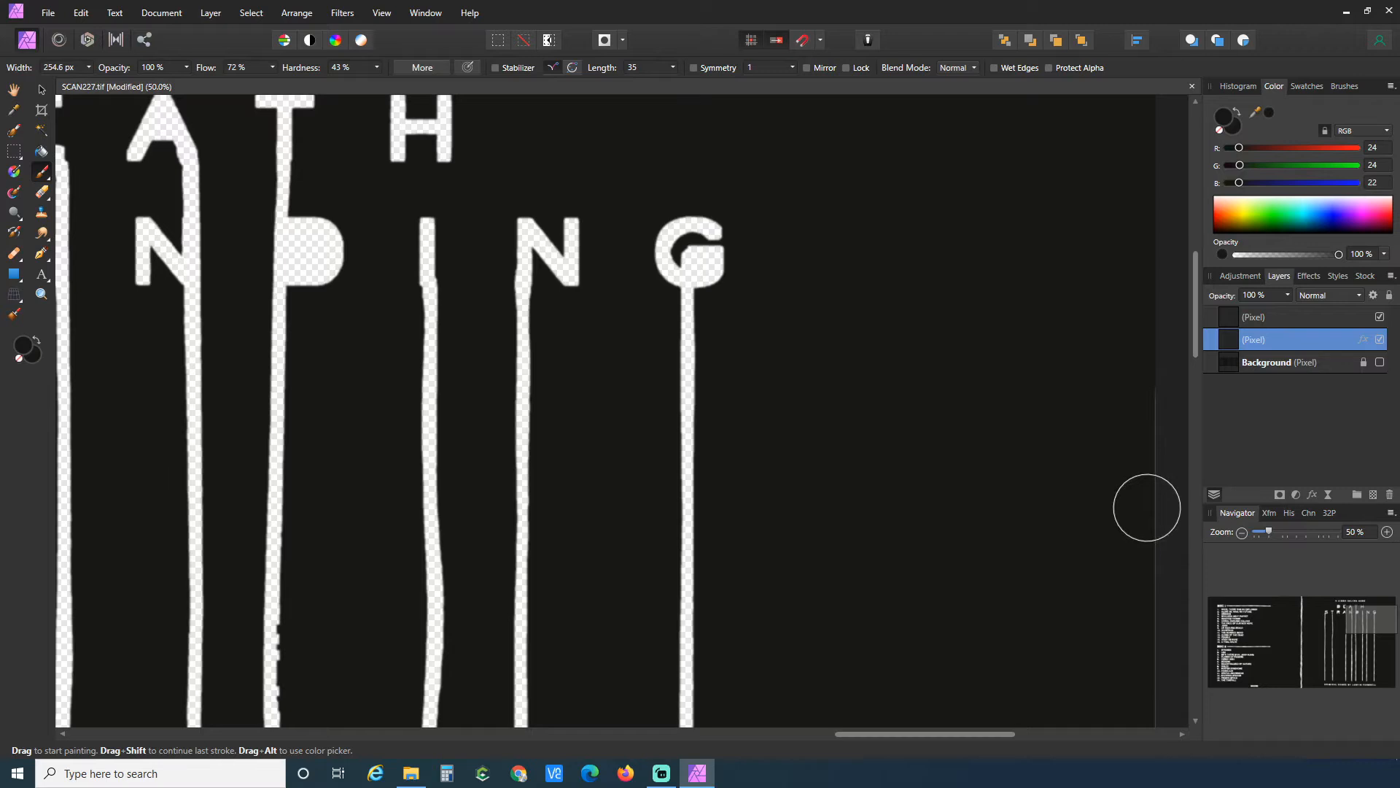
left_click(1247, 315)
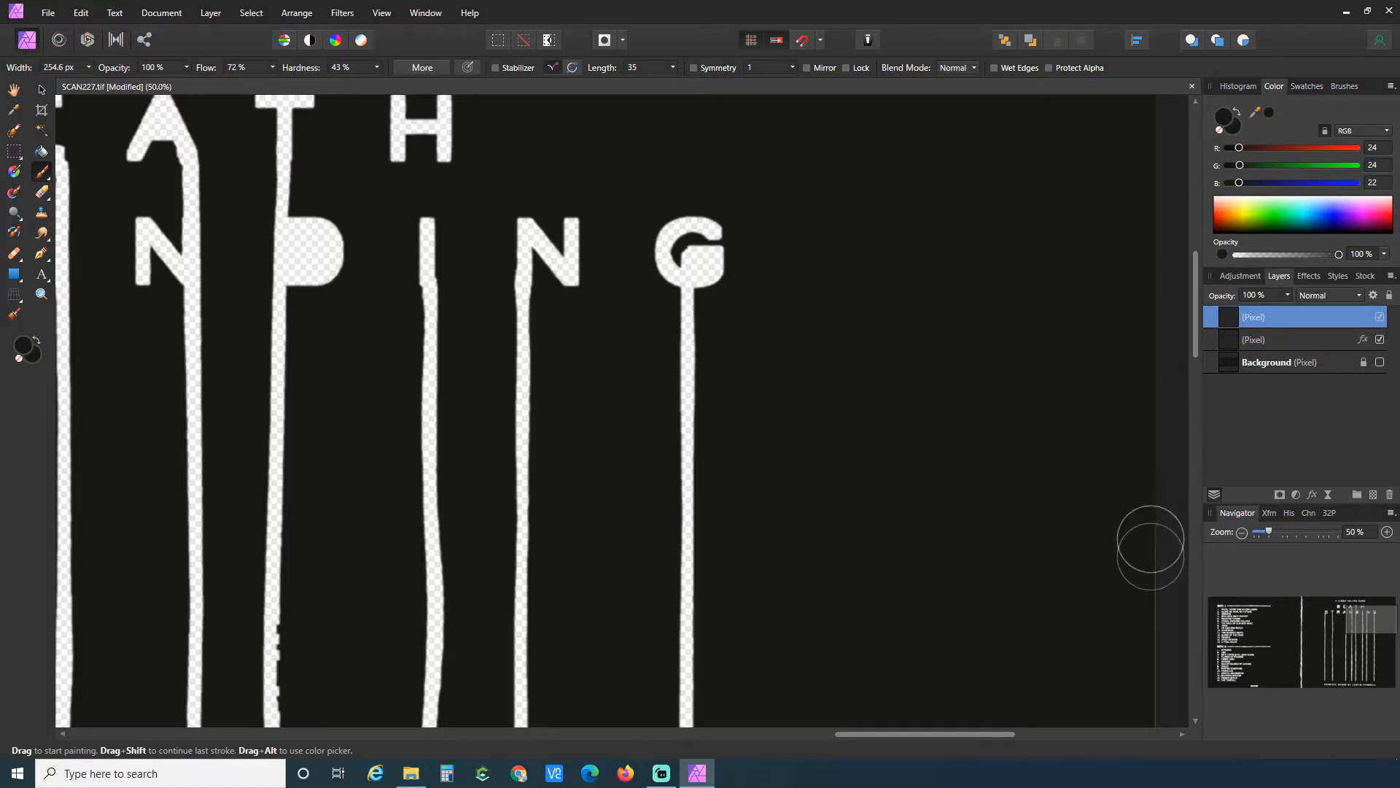
Paint the dark colour down the rest of the front cover's outer edge to the bottom corner on the new layer.
scroll(1148, 713, "down", 5)
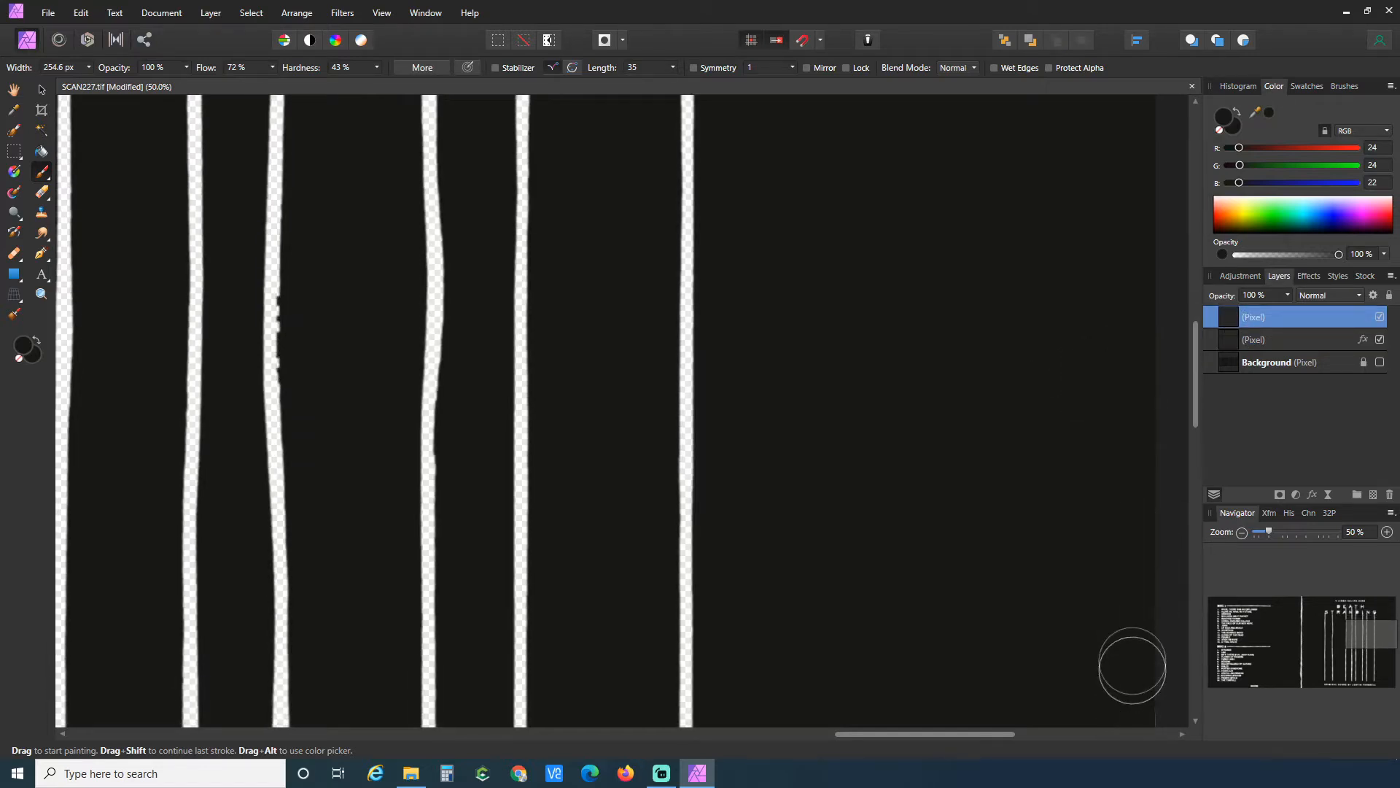
scroll(1133, 665, "down", 5)
scroll(1134, 649, "down", 5)
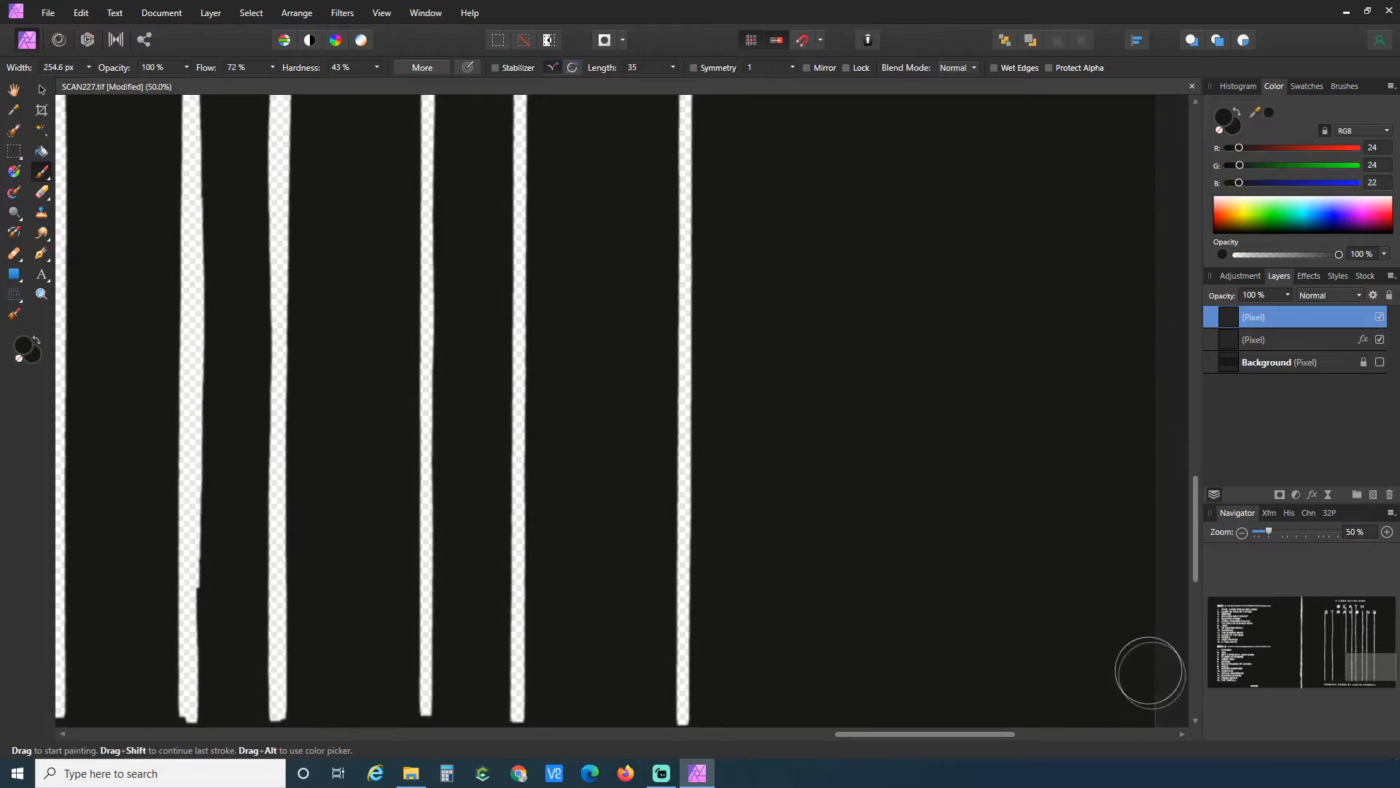
scroll(1149, 672, "down", 3)
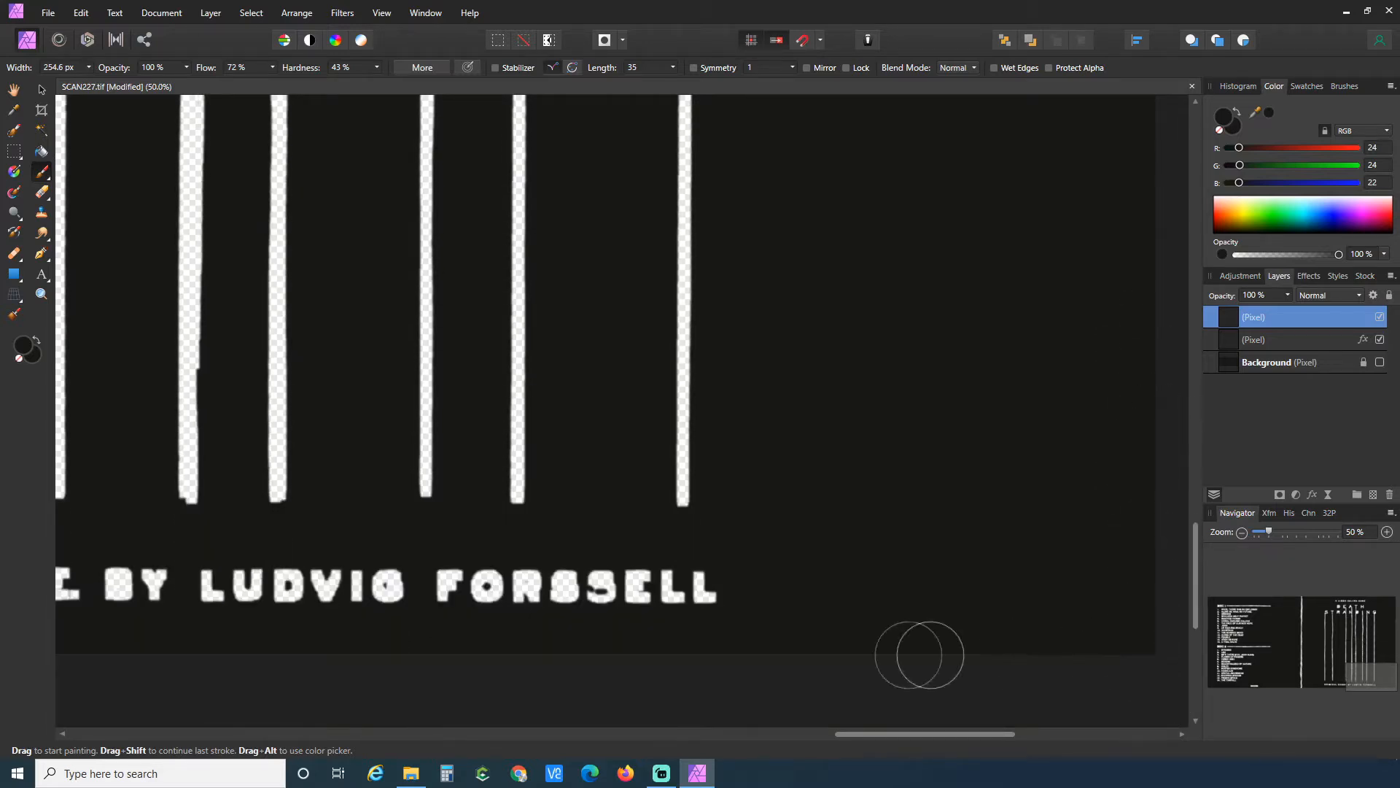
Paint the dark colour along the front cover's bottom edge from the outer corner to the spine.
mouse_move(951, 734)
left_mouse_down()
mouse_move(921, 735)
mouse_move(885, 675)
left_mouse_up()
mouse_move(818, 739)
left_mouse_down()
mouse_move(636, 738)
mouse_move(677, 736)
left_mouse_up()
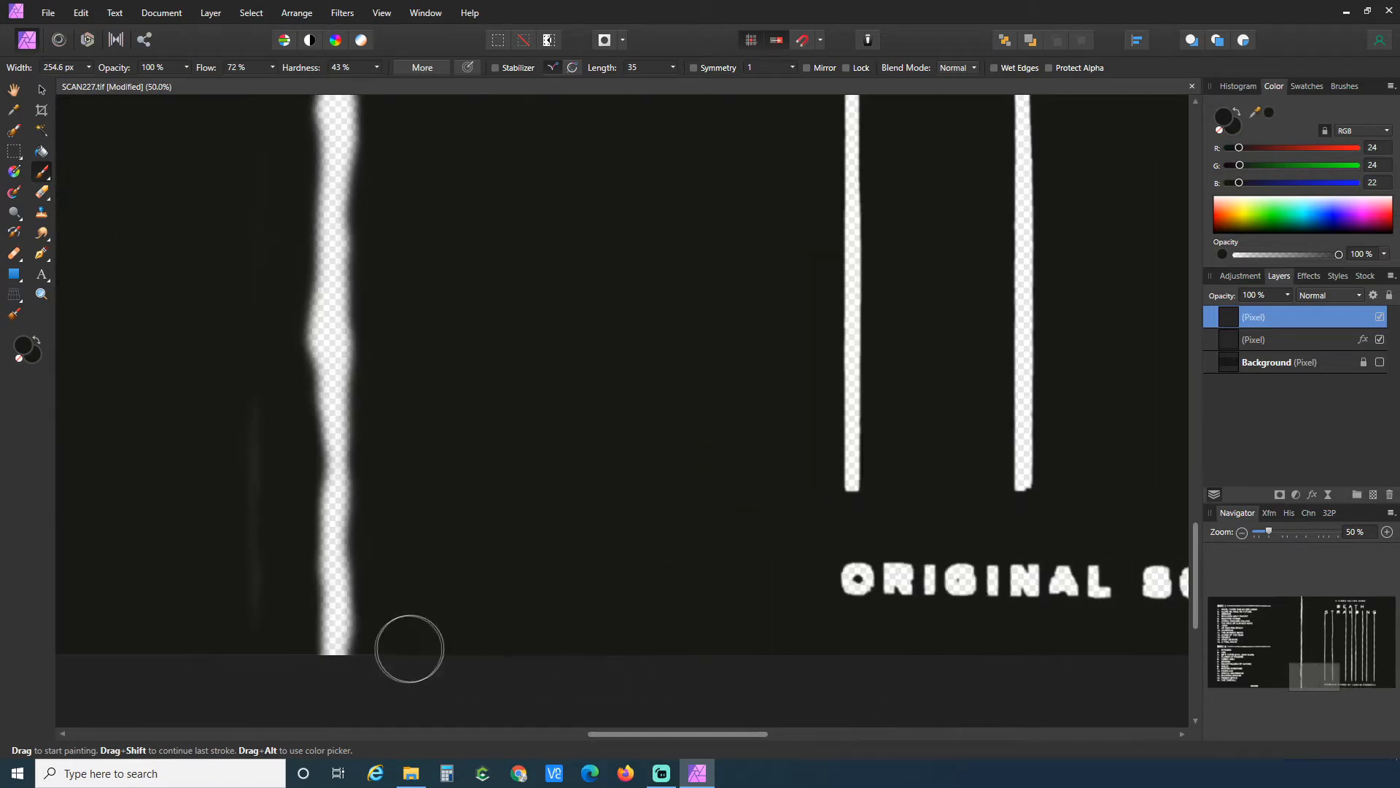
left_click_drag(720, 738, 619, 737)
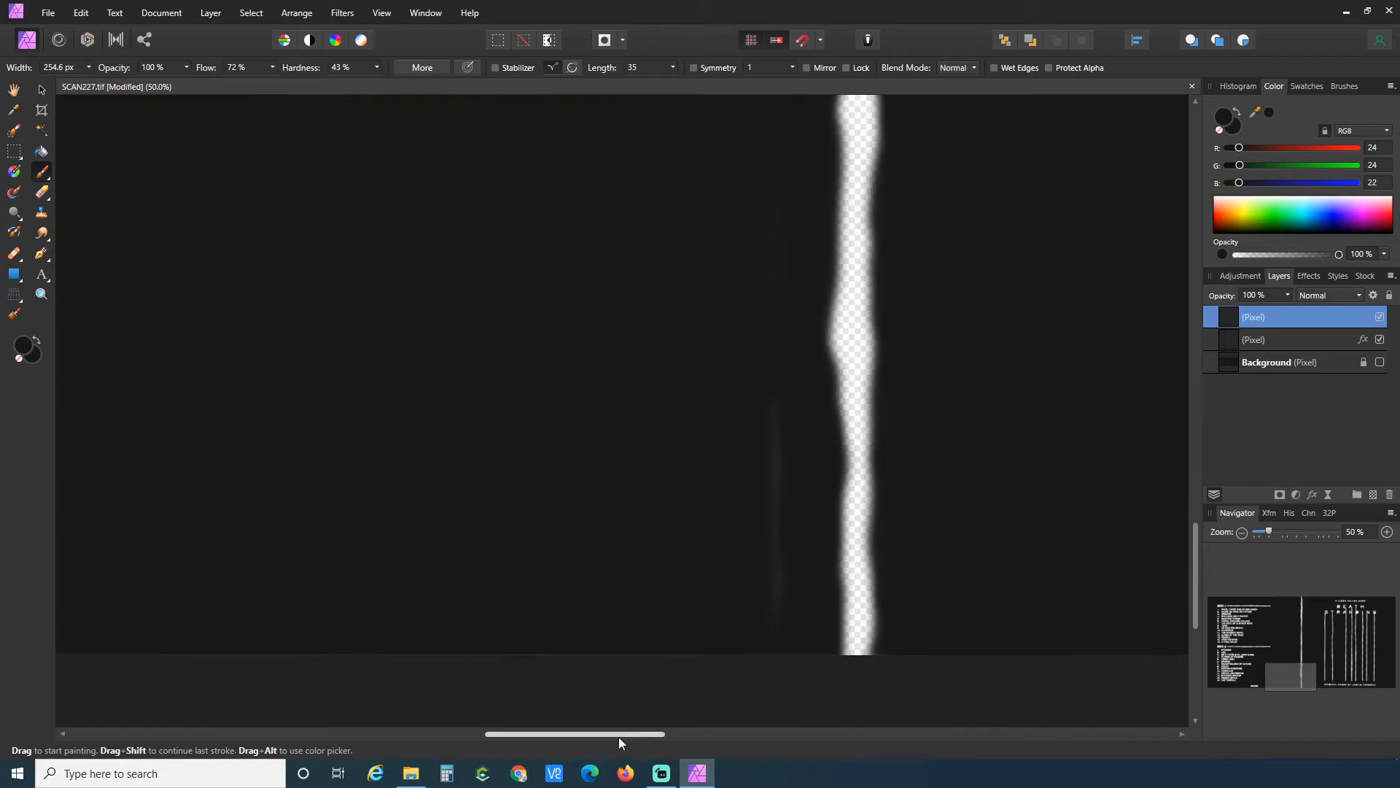
Paint over the faint vertical streak beside the lower spine and along the back cover's bottom edge to its outer corner.
mouse_move(757, 535)
left_mouse_down()
mouse_move(774, 492)
mouse_move(776, 631)
left_mouse_up()
left_click_drag(528, 734, 396, 734)
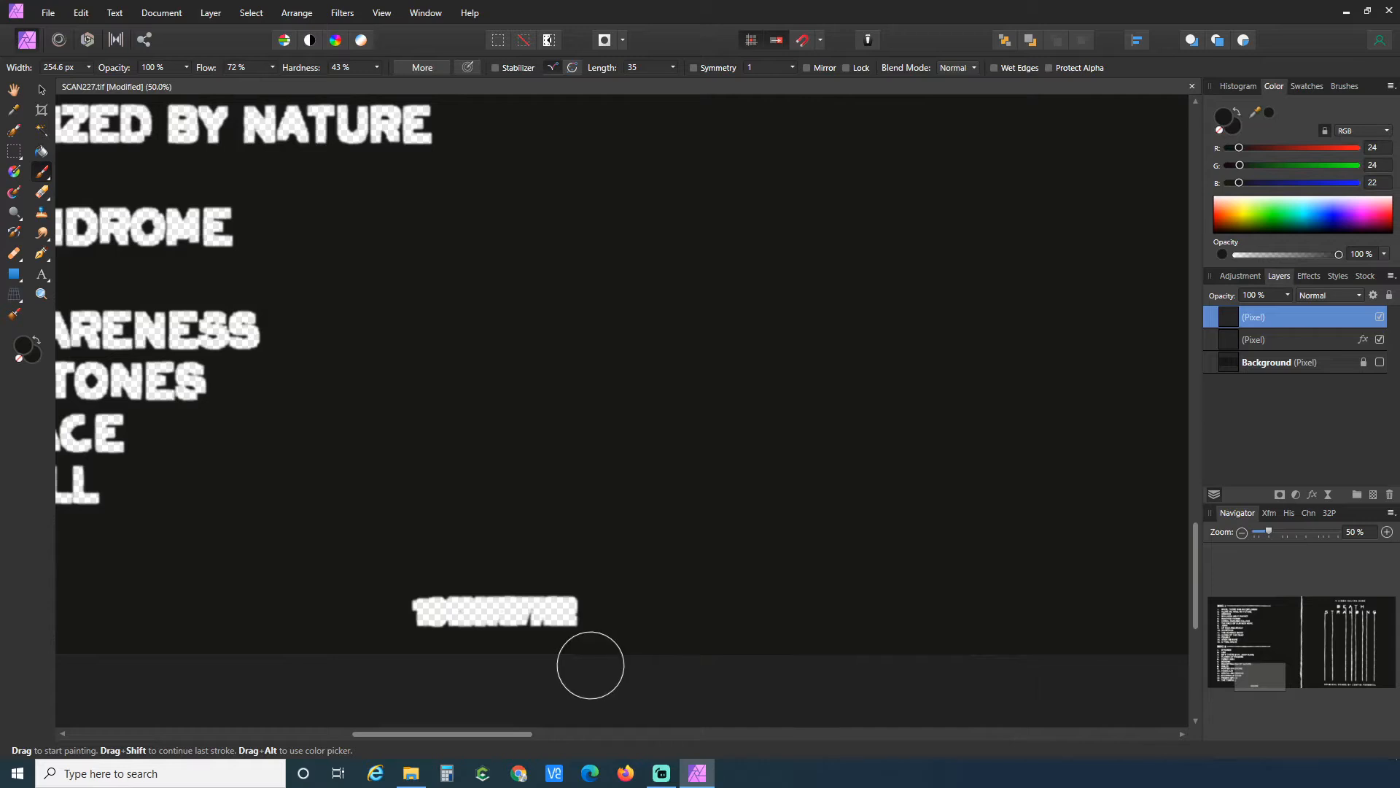
left_click_drag(432, 733, 335, 733)
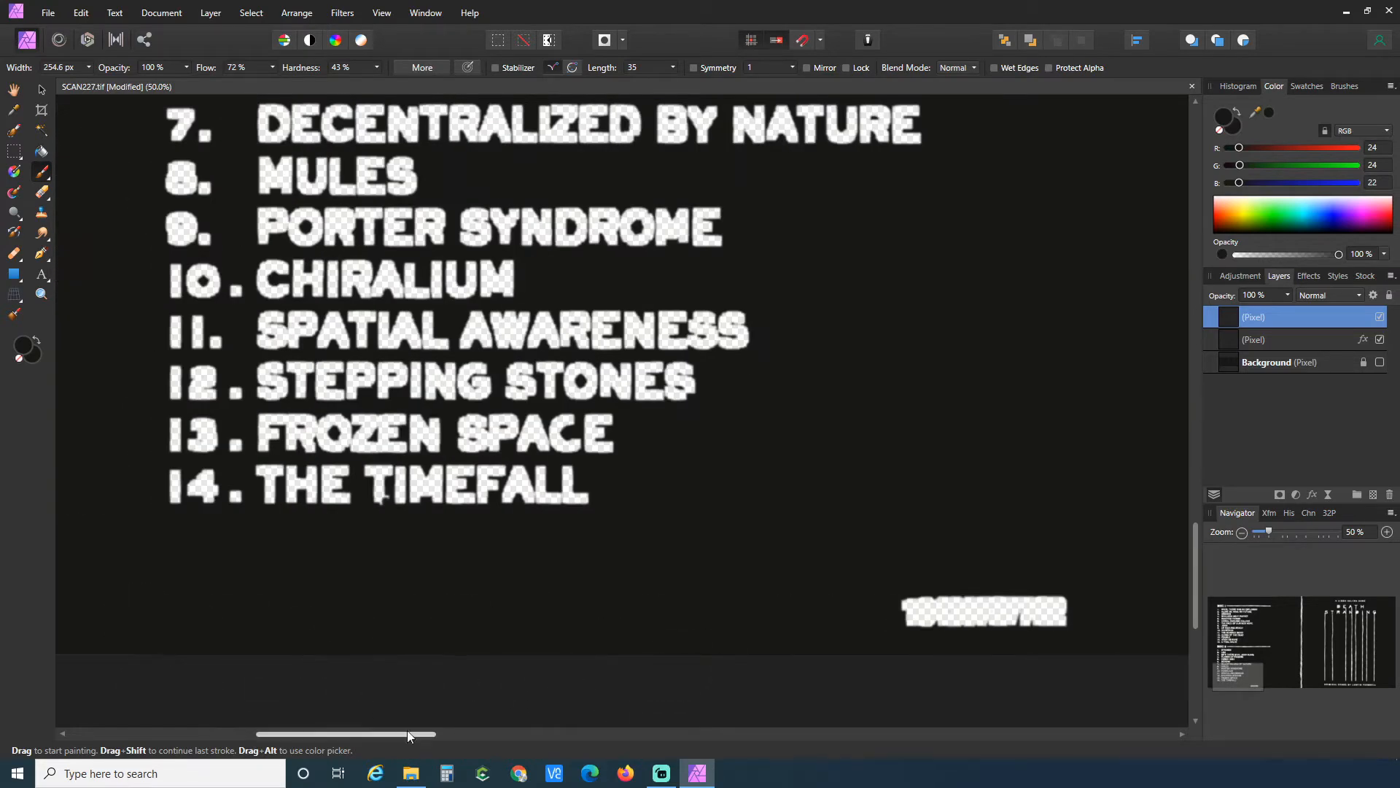
left_click_drag(410, 734, 351, 750)
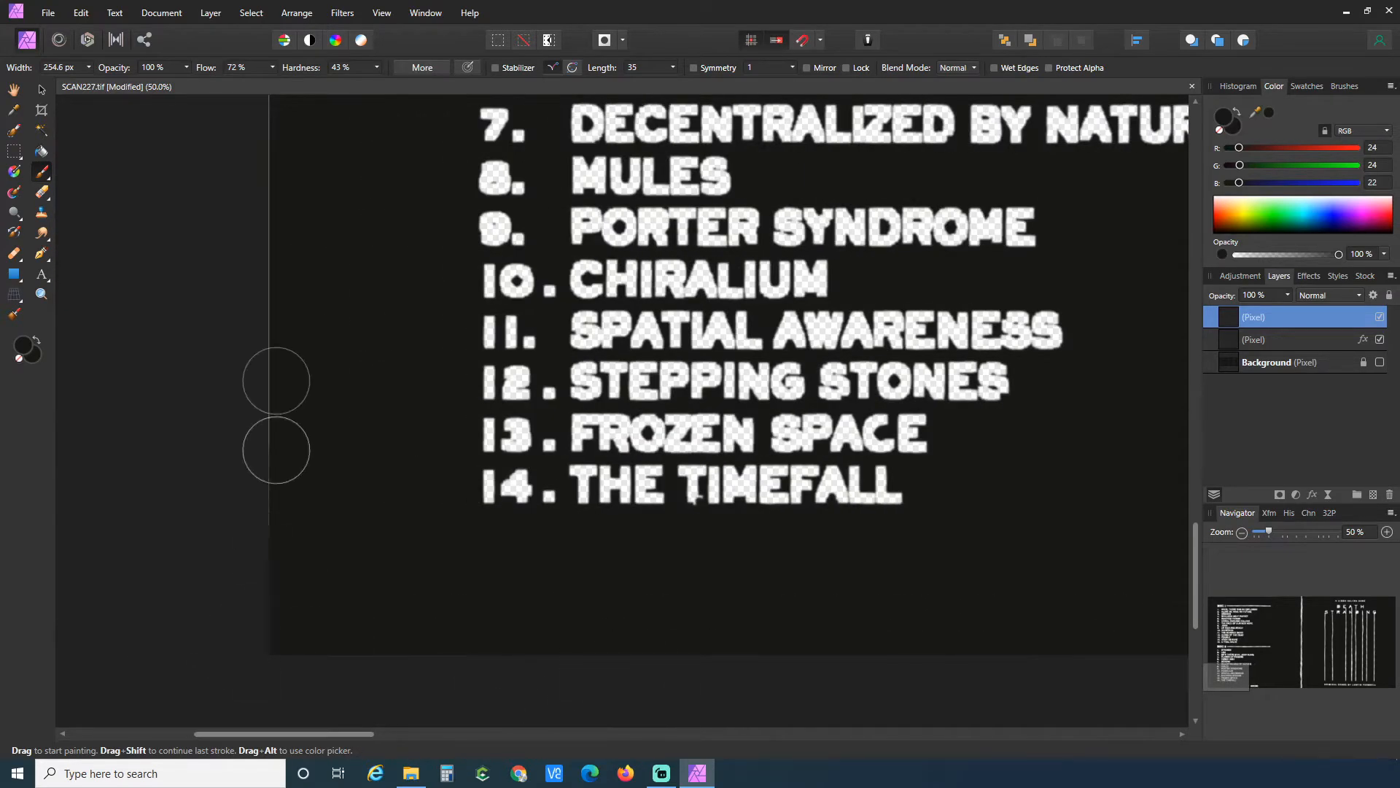
Paint the dark colour up the back cover's outer edge, past the Disc 2 and Disc 1 track lists.
scroll(352, 527, "up", 2)
scroll(351, 527, "up", 3)
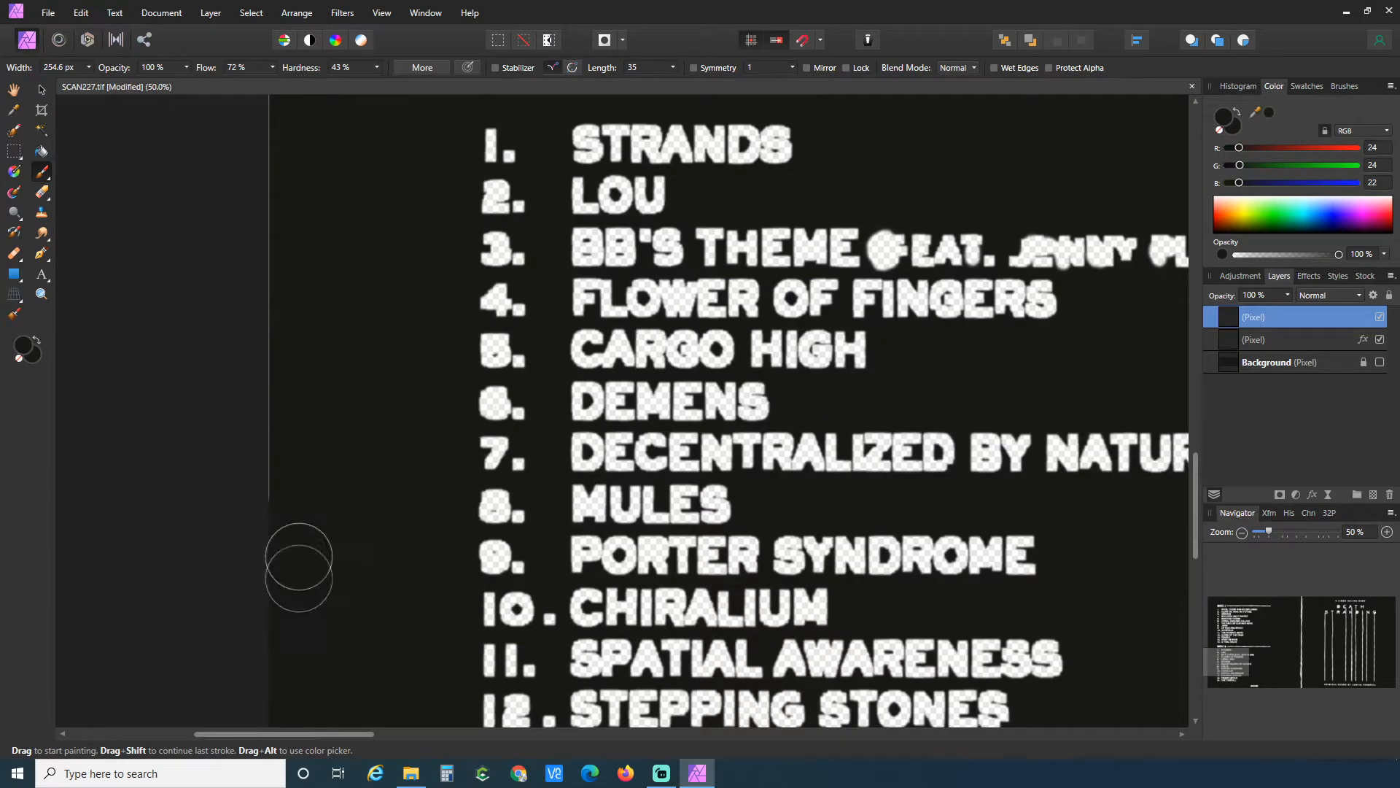
scroll(365, 391, "up", 5)
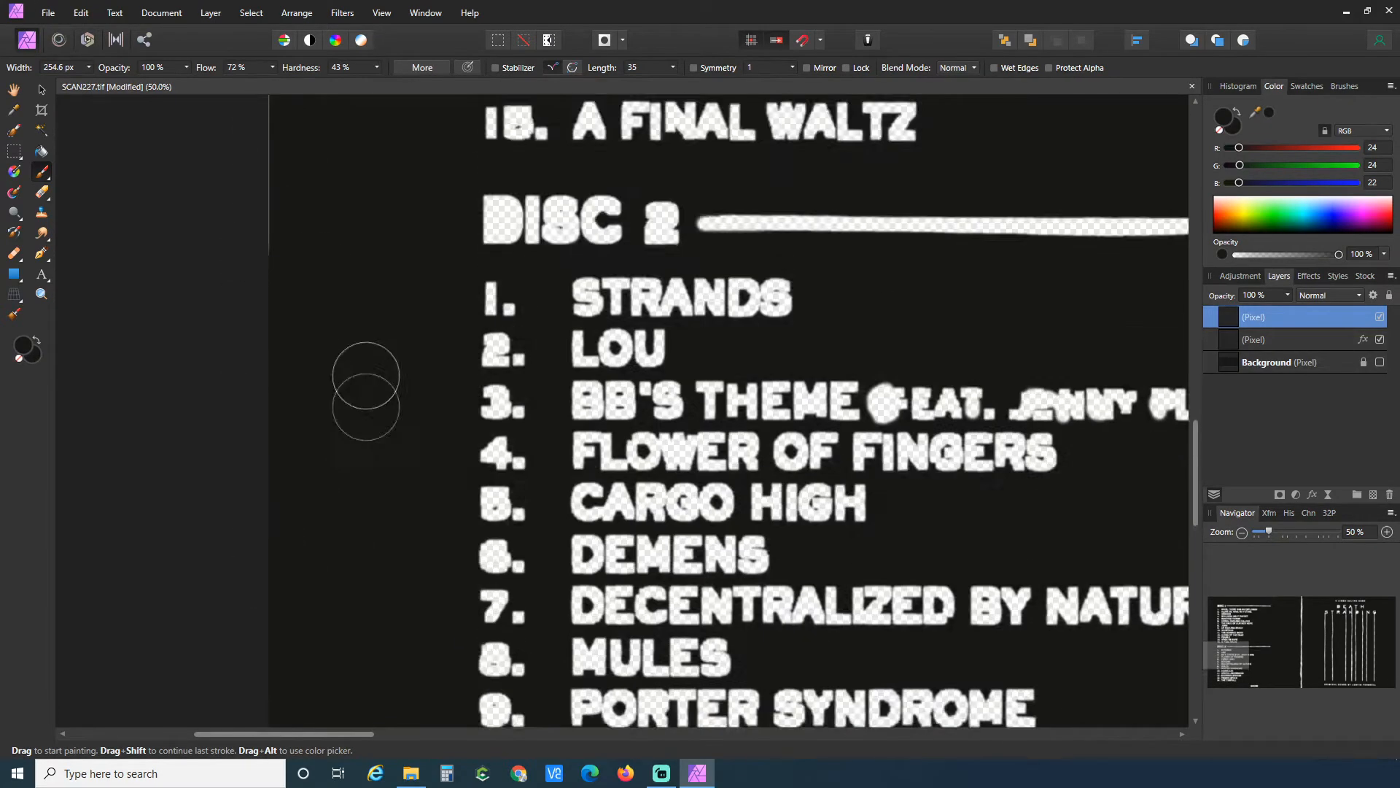
scroll(281, 479, "up", 6)
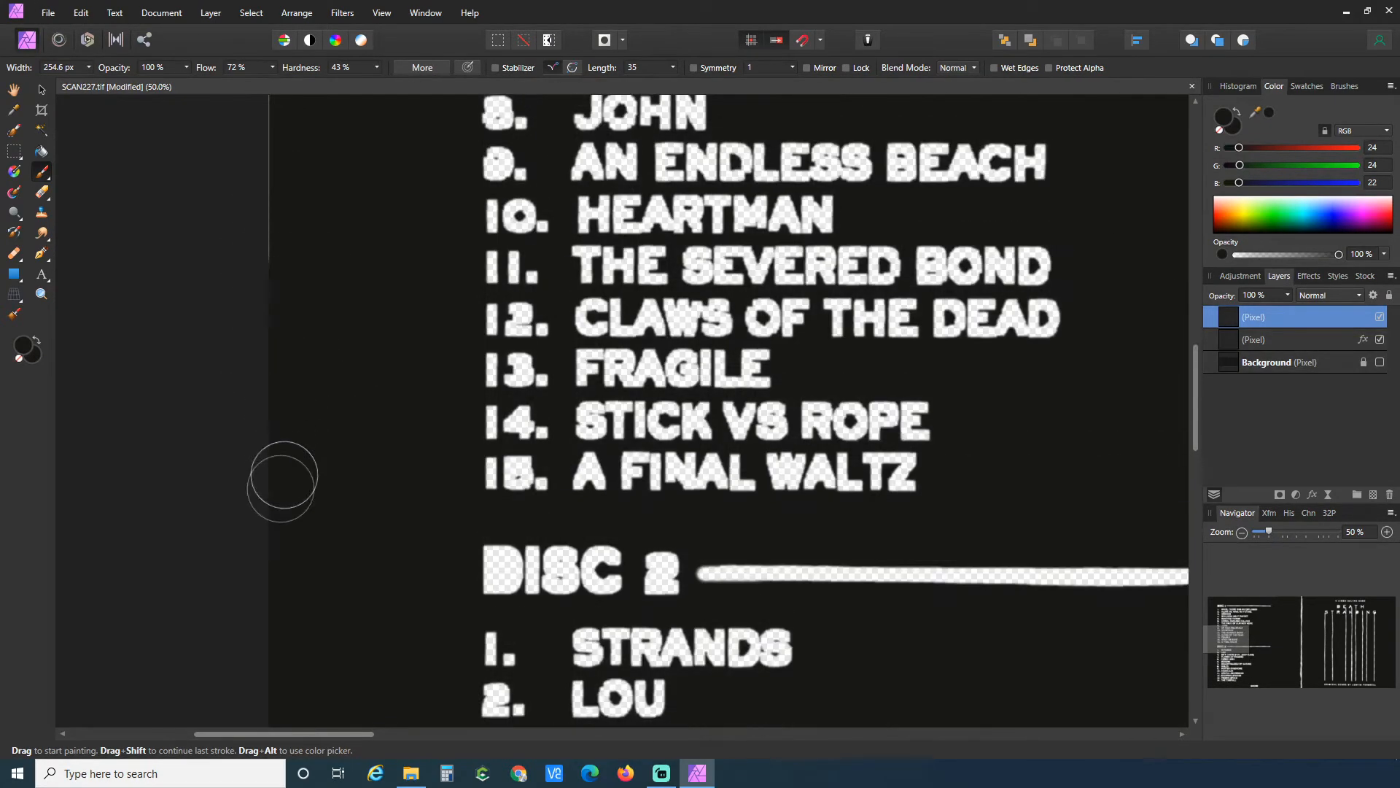
scroll(303, 454, "up", 6)
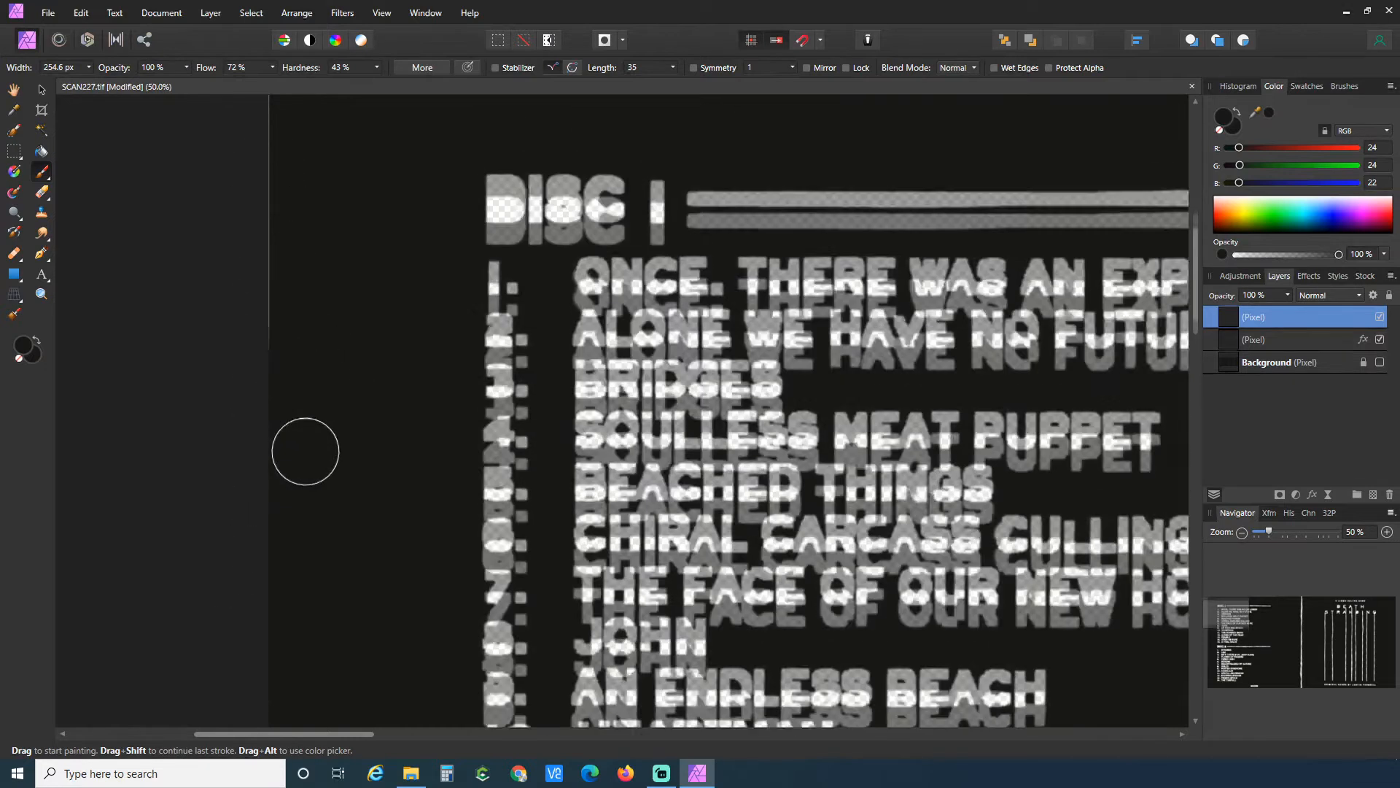
Paint the dark colour along the back cover's top edge from the outer corner toward the spine.
left_click_drag(343, 226, 1152, 228)
left_click_drag(311, 737, 493, 737)
mouse_move(250, 222)
left_mouse_down()
mouse_move(902, 257)
mouse_move(664, 229)
mouse_move(1005, 277)
left_mouse_up()
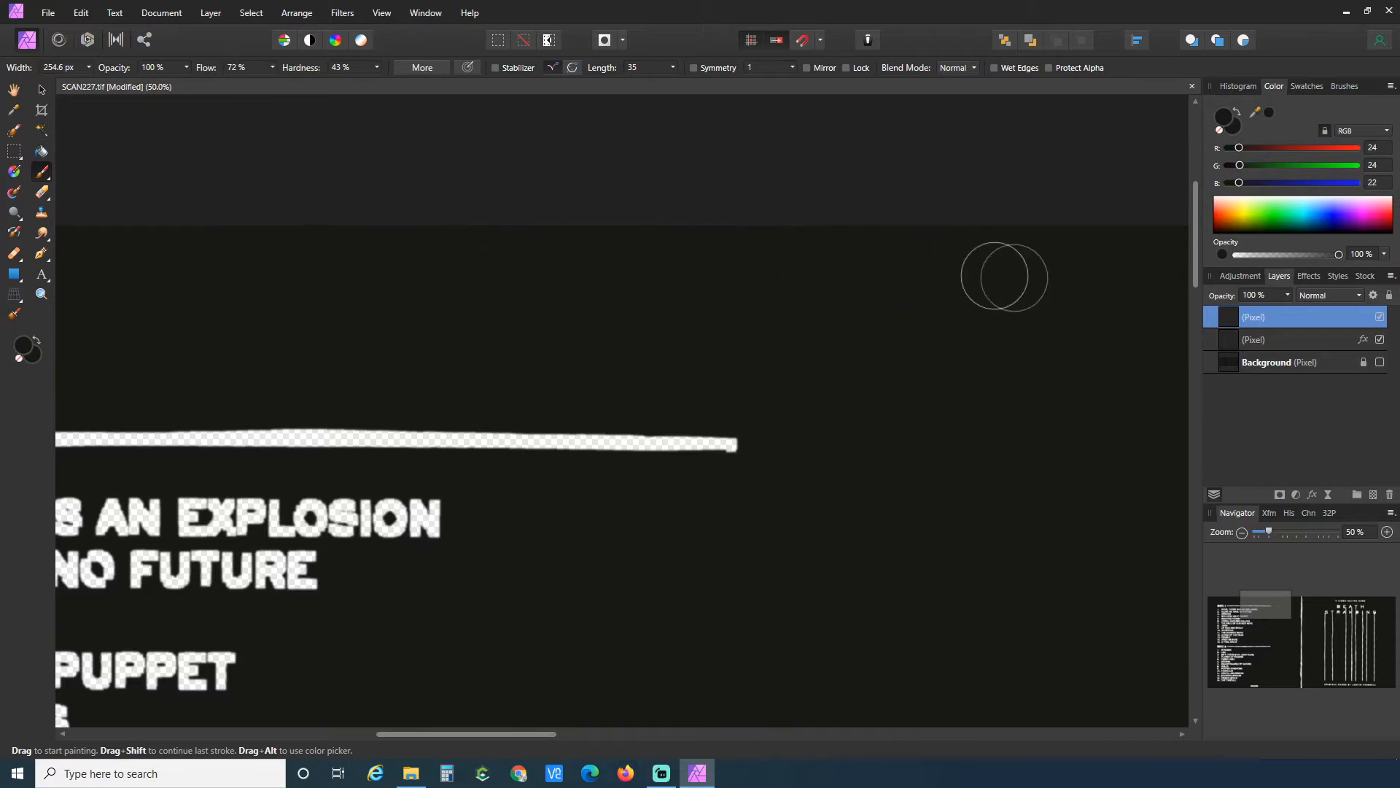
left_click_drag(509, 735, 654, 735)
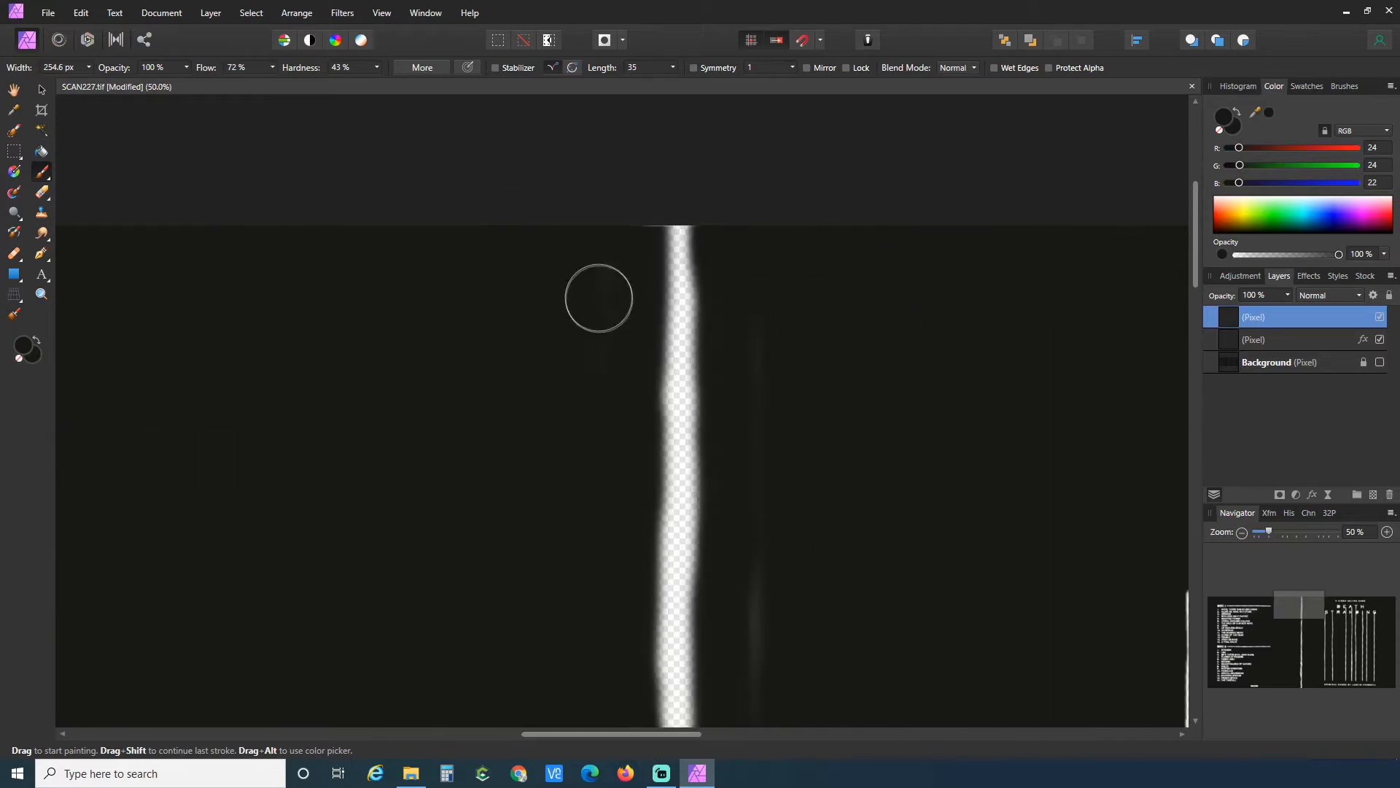
Paint over the faint streaks on both sides of the central spine, from the top to the bottom of the scan.
scroll(788, 605, "down", 3)
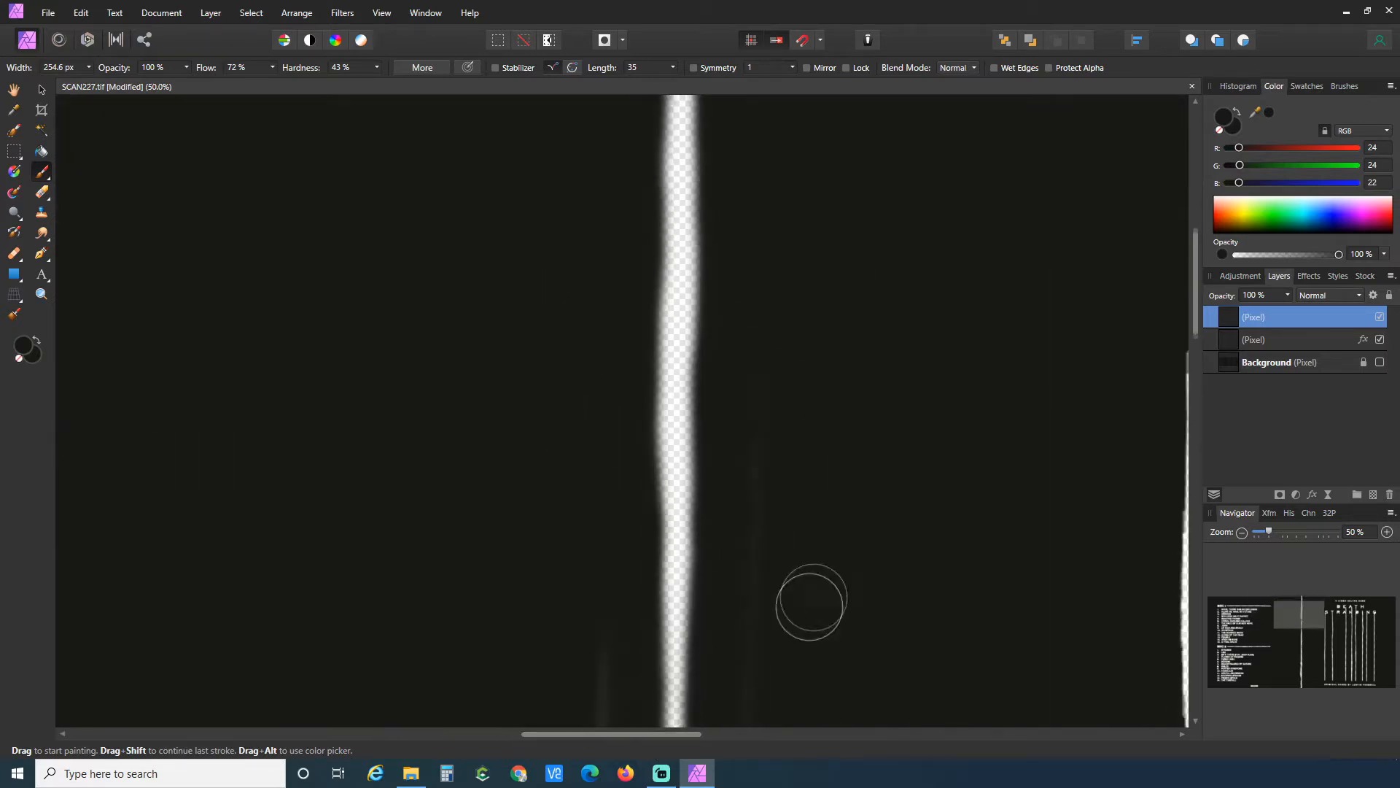
scroll(751, 642, "down", 5)
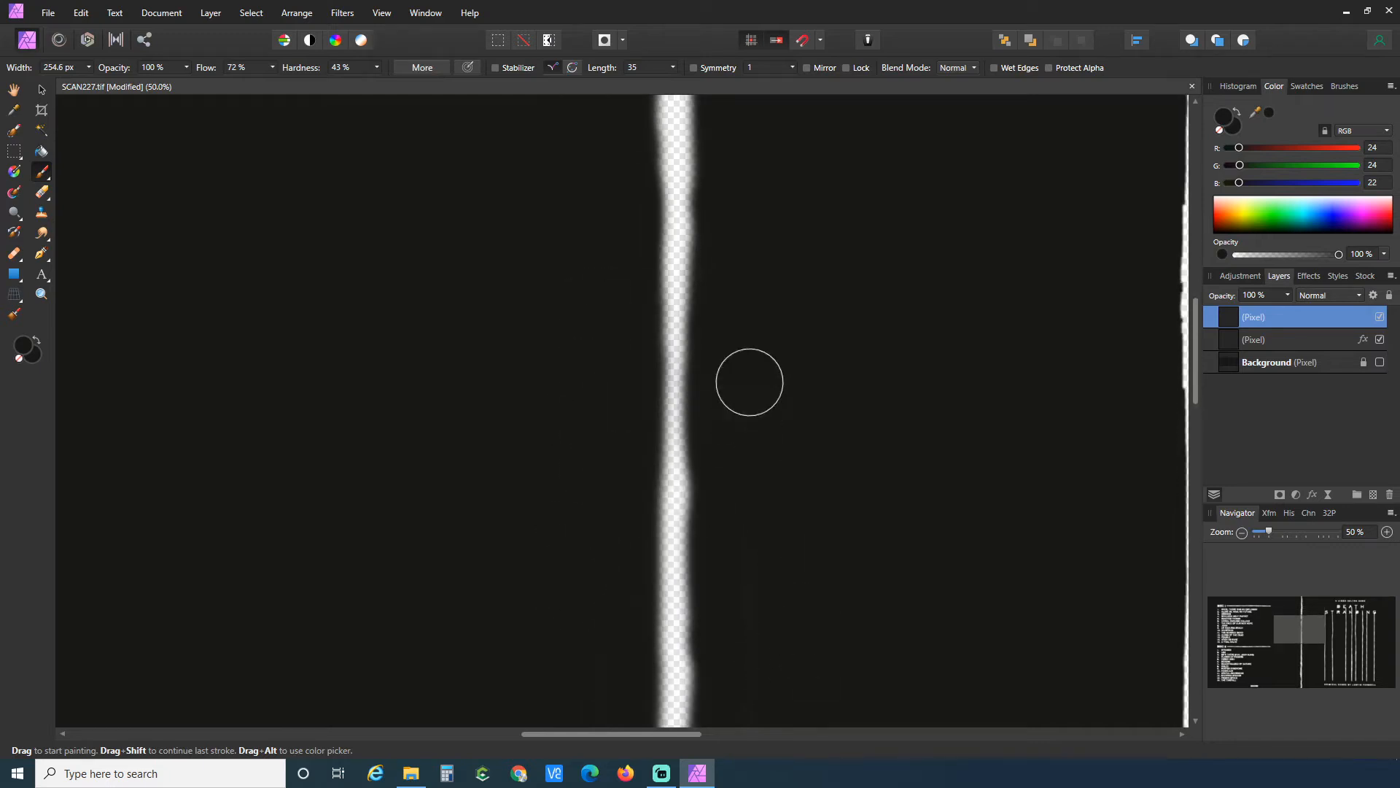
scroll(780, 573, "down", 2)
scroll(780, 573, "down", 3)
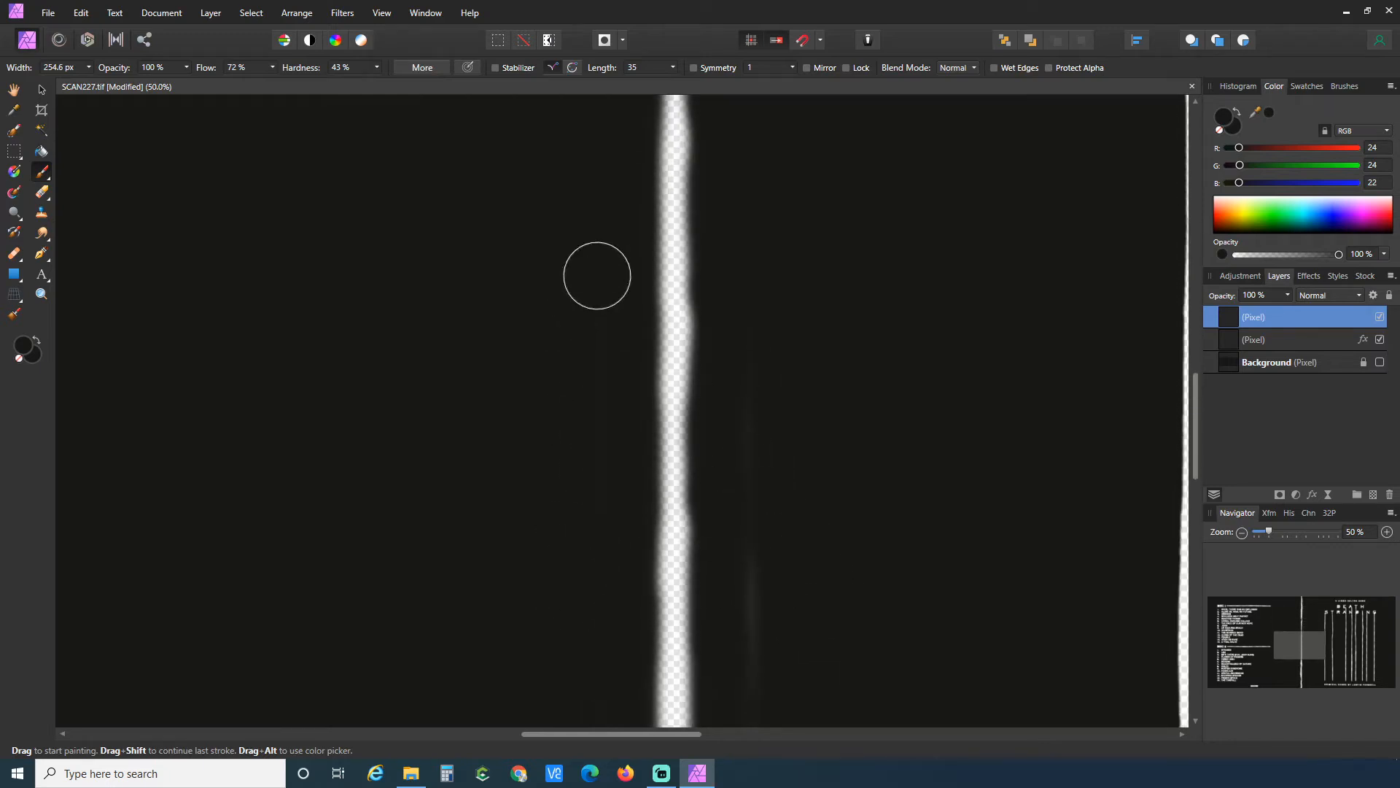
scroll(802, 642, "down", 3)
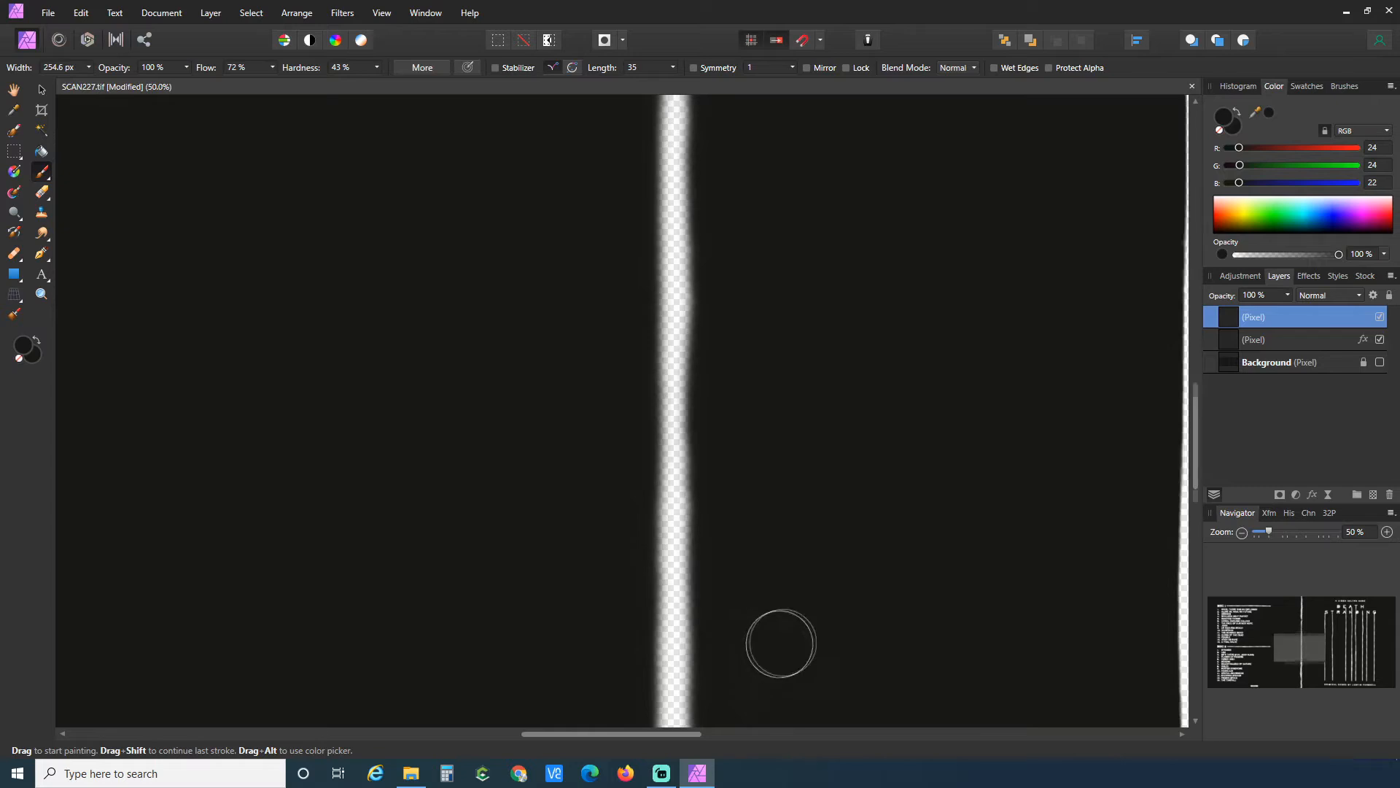
scroll(769, 576, "down", 3)
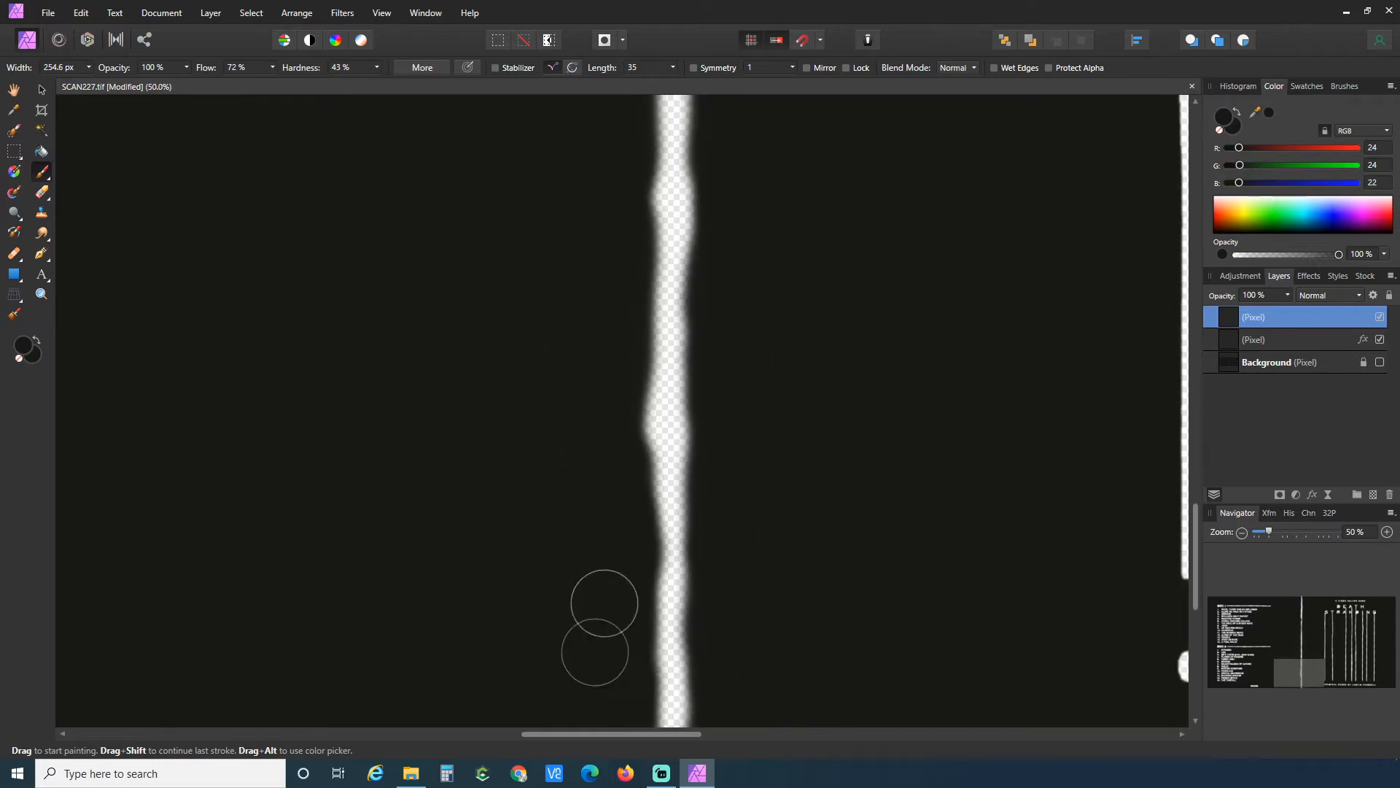
scroll(588, 637, "down", 3)
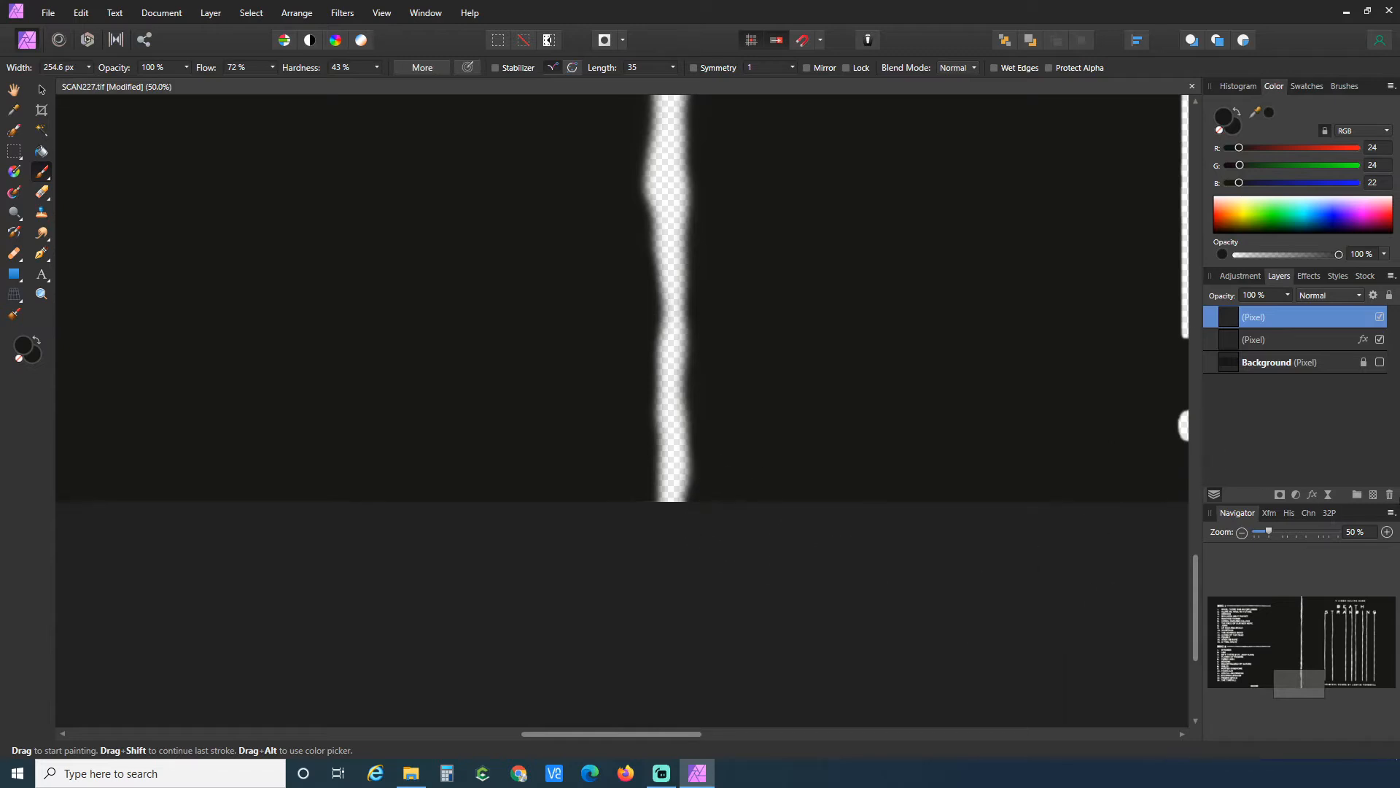
Make the Background layer visible again.
left_click(1381, 363)
scroll(710, 303, "up", 3)
scroll(821, 414, "up", 1)
left_click_drag(1262, 540, 1246, 534)
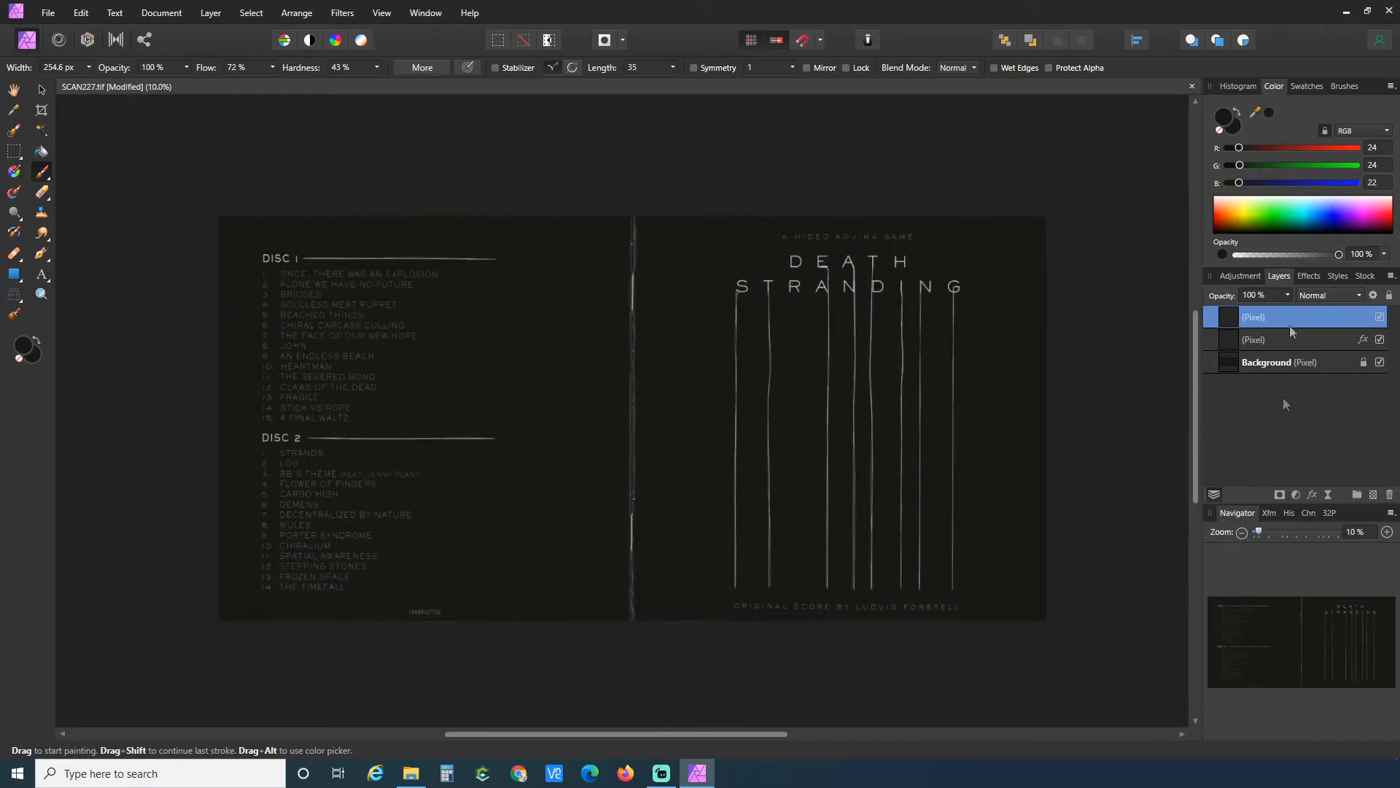
Add a Levels adjustment above the pixel layers with the black level at 9% and the white level at 76%.
left_click(1296, 494)
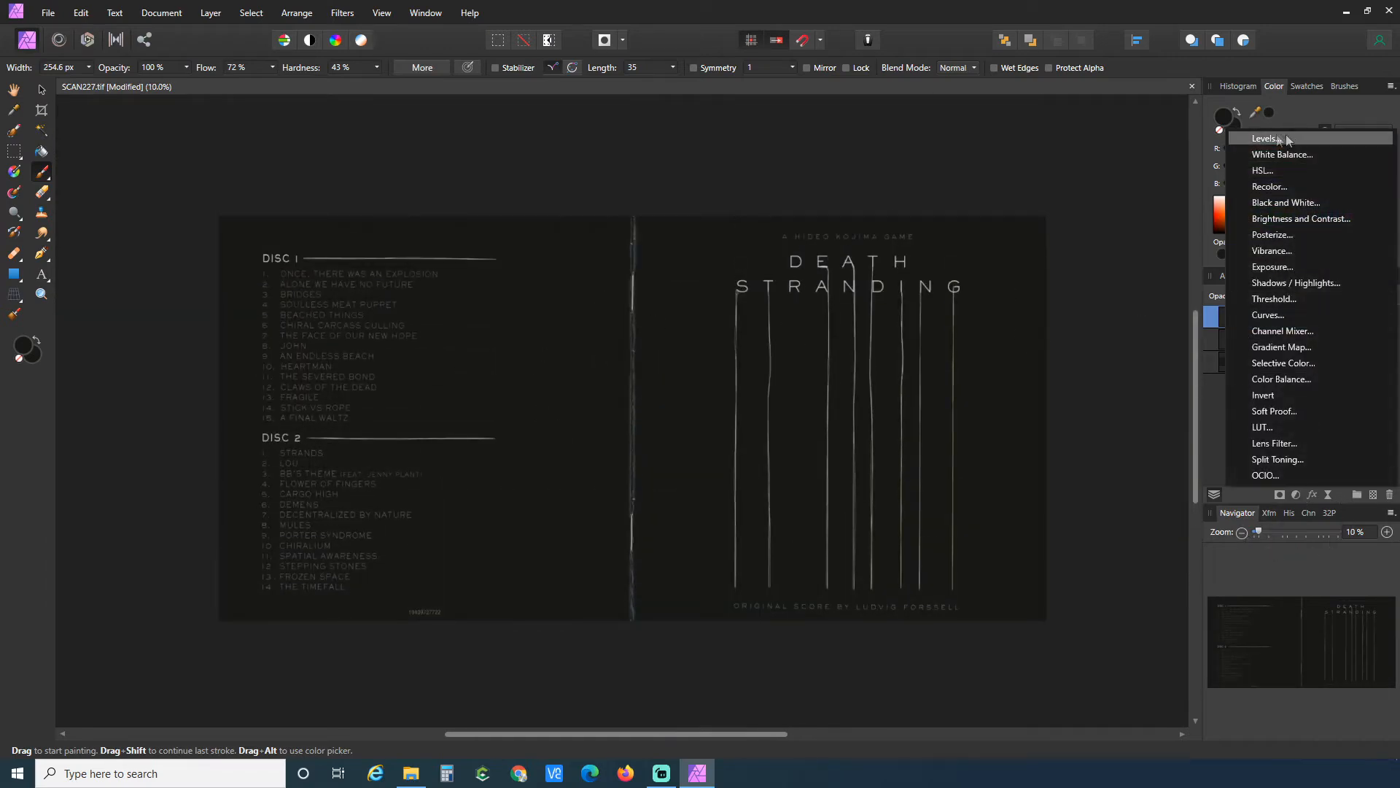
left_click(1258, 138)
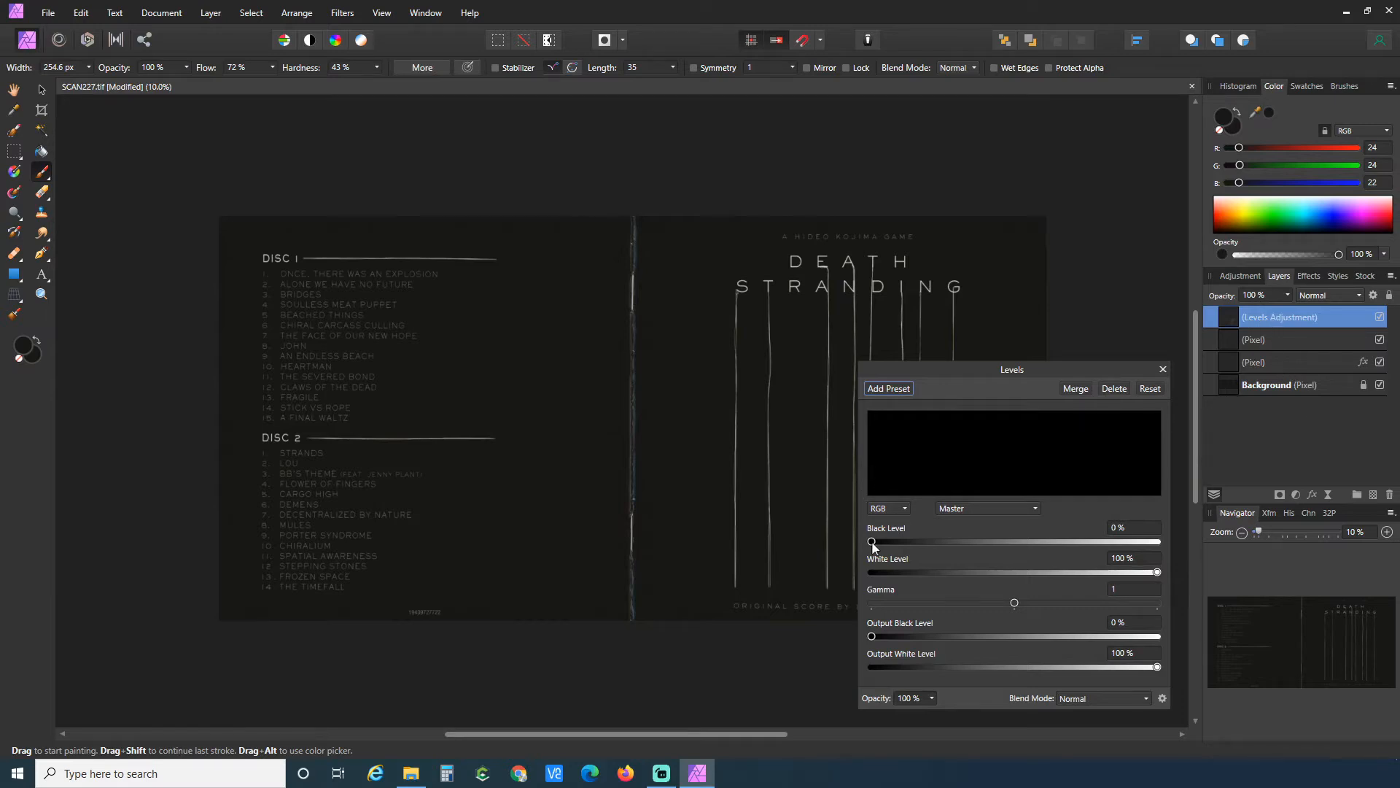
left_click_drag(873, 542, 897, 547)
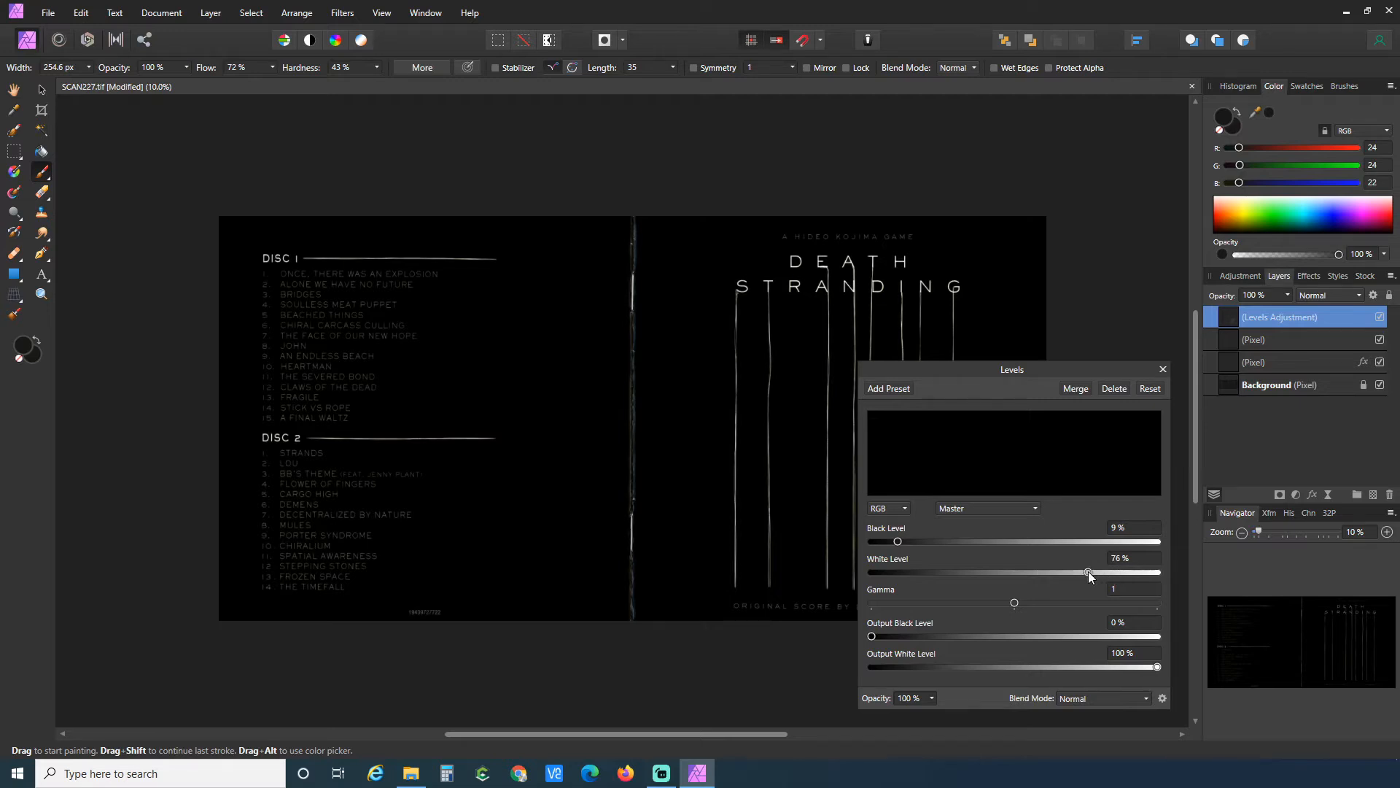
Examine the Disc 1 and Disc 2 track lists, the title page and the spine up close, and close the Levels settings.
left_click(1386, 532)
scroll(676, 509, "up", 4)
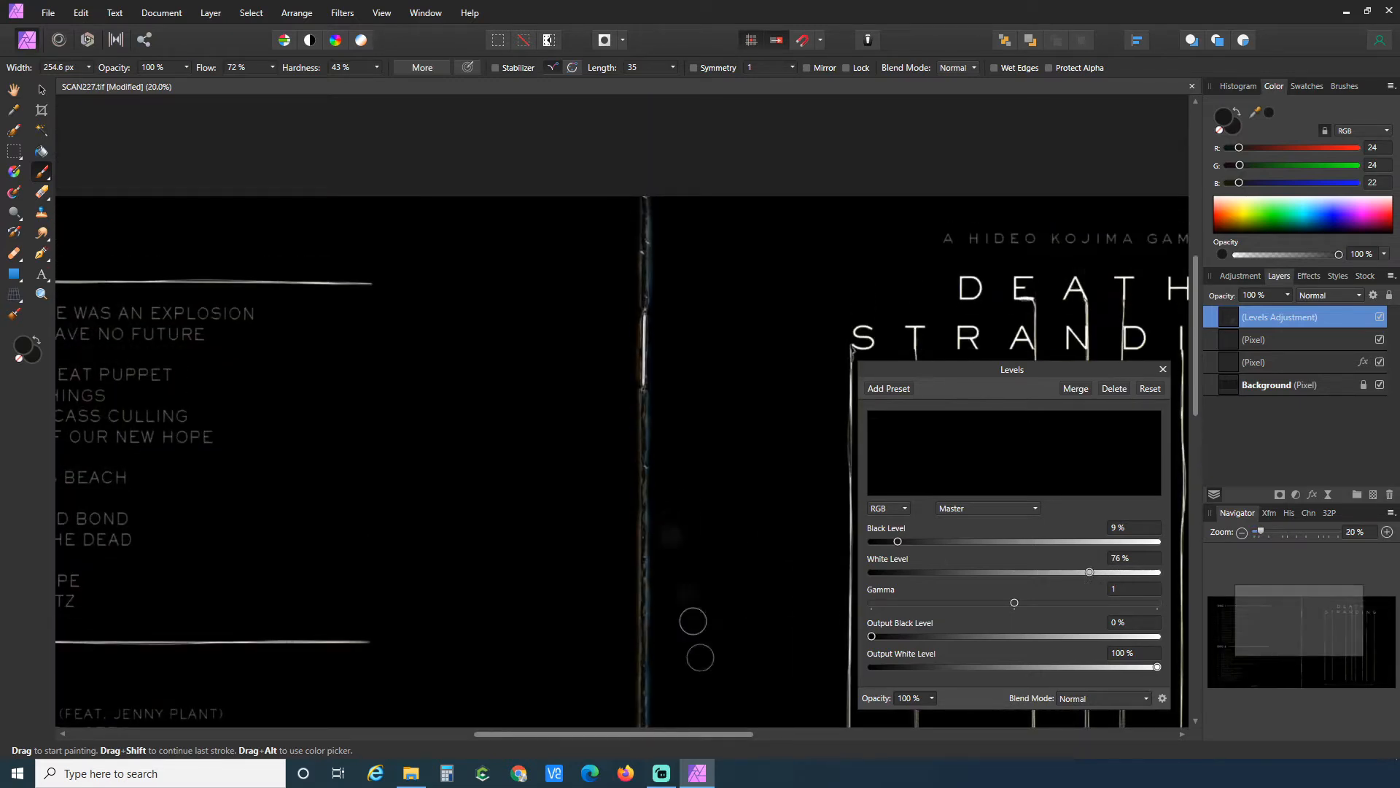
left_click_drag(636, 732, 483, 734)
scroll(485, 625, "down", 6)
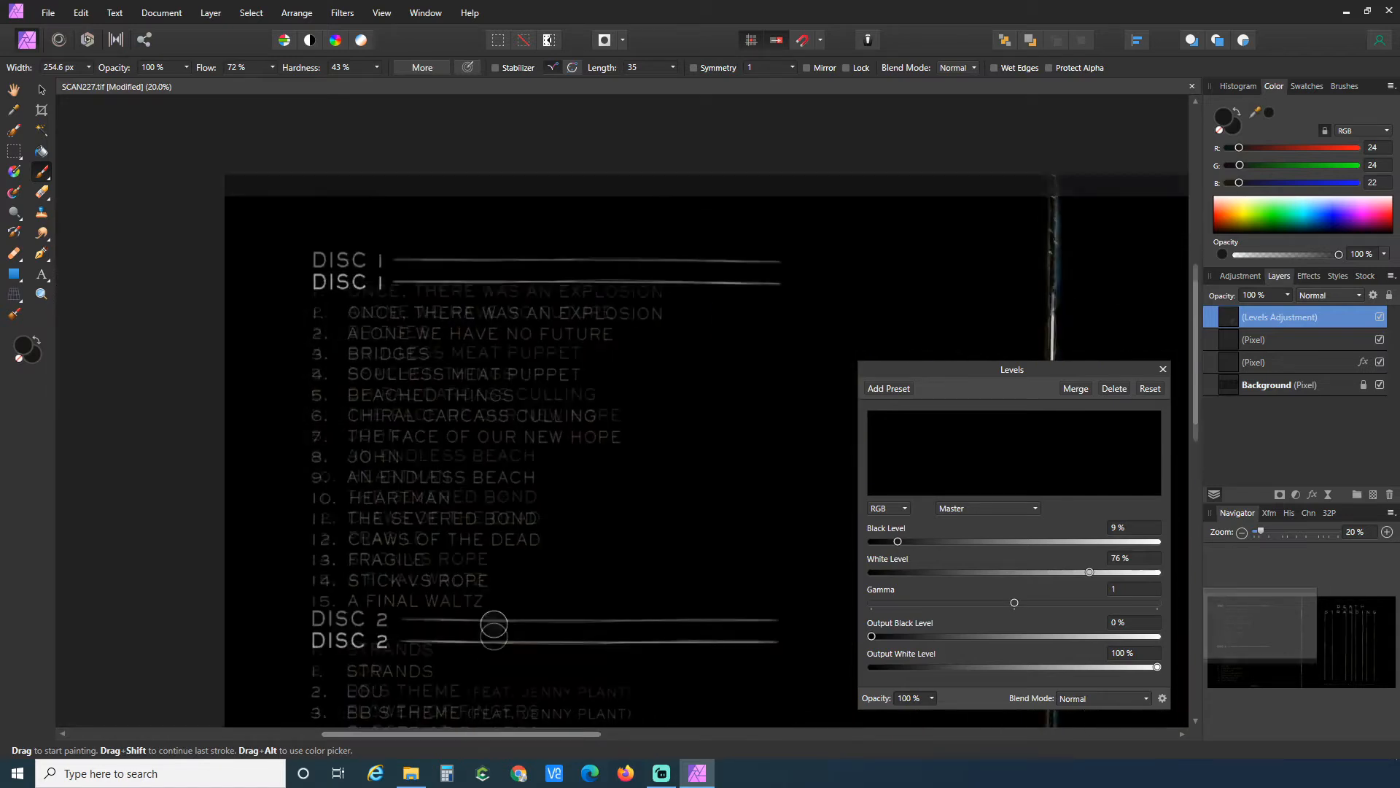
scroll(553, 620, "down", 2)
scroll(553, 644, "up", 3)
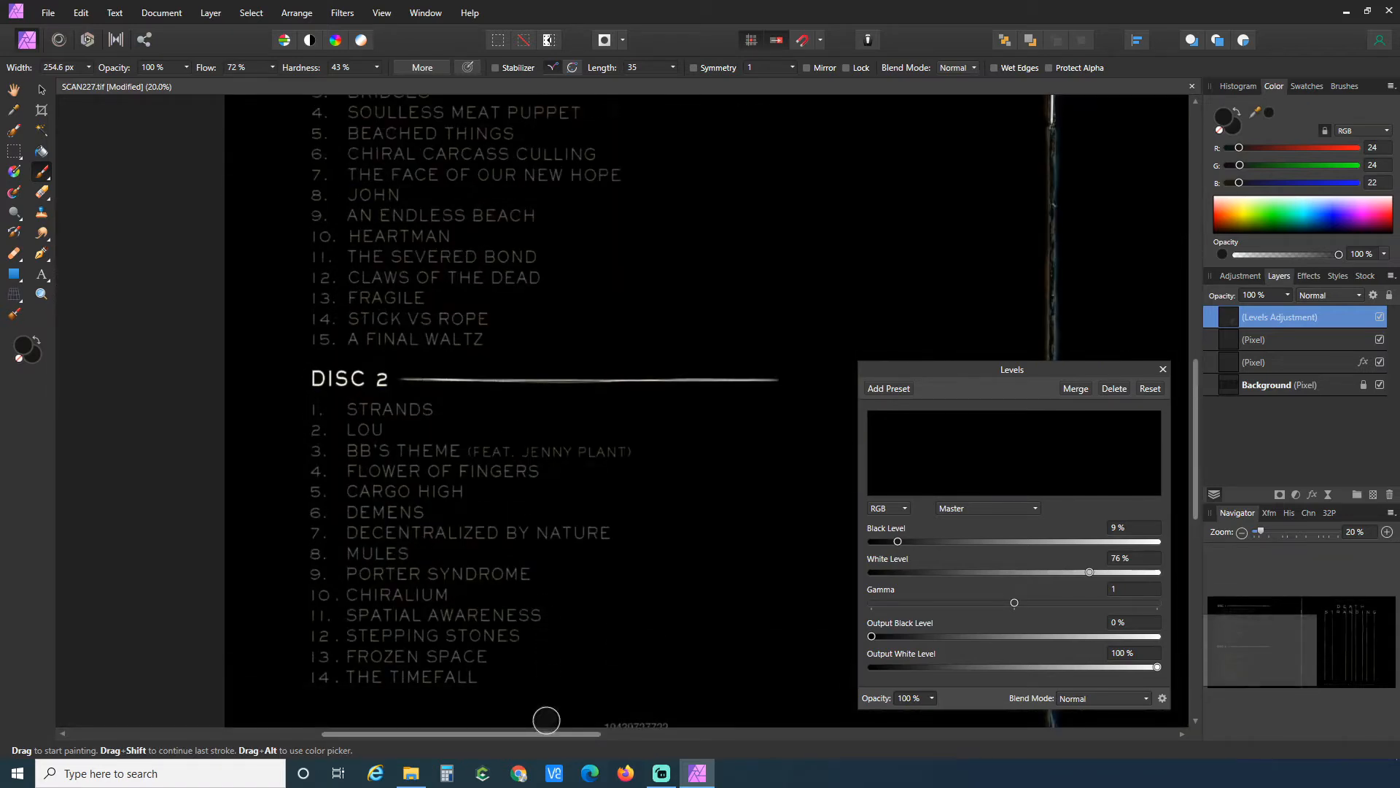
left_click_drag(544, 732, 934, 755)
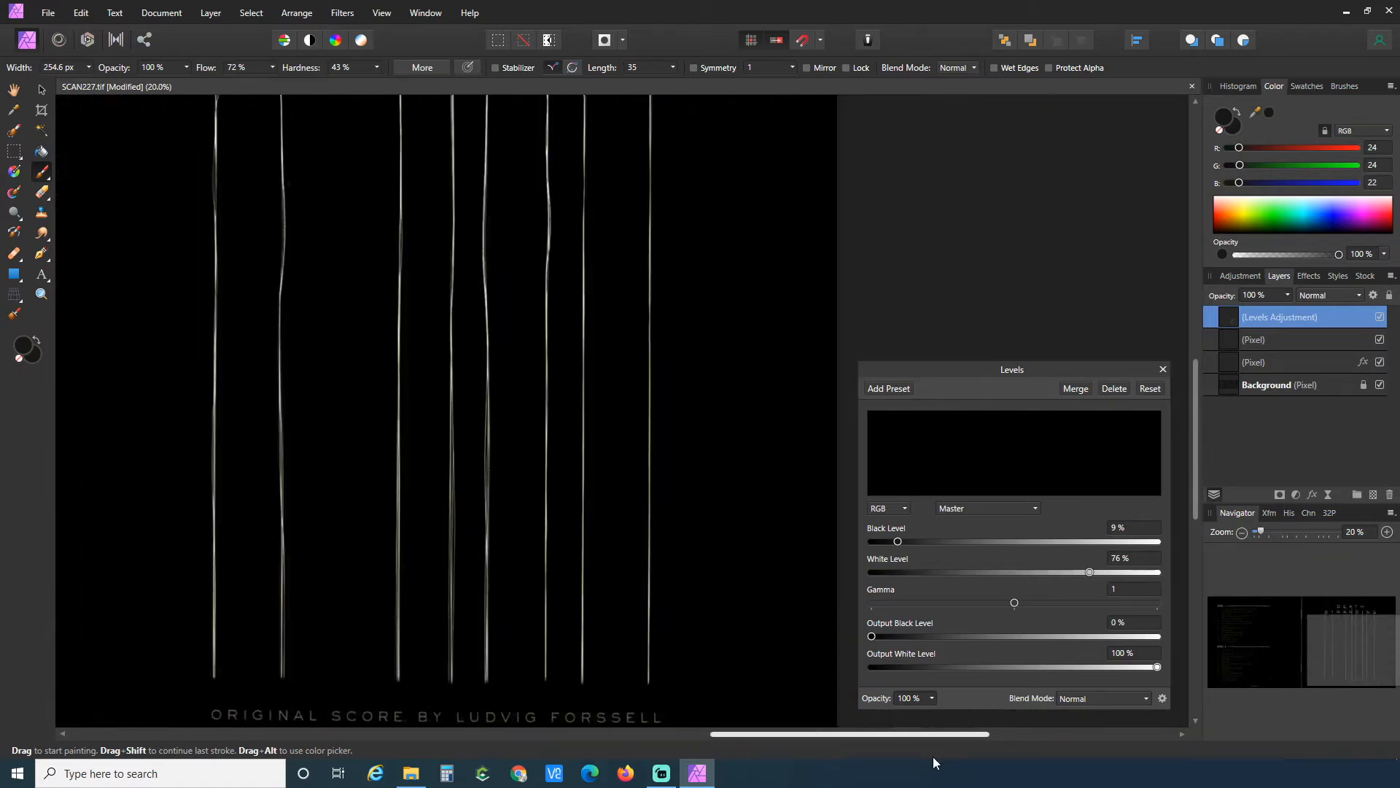
scroll(489, 555, "down", 3)
scroll(489, 556, "up", 10)
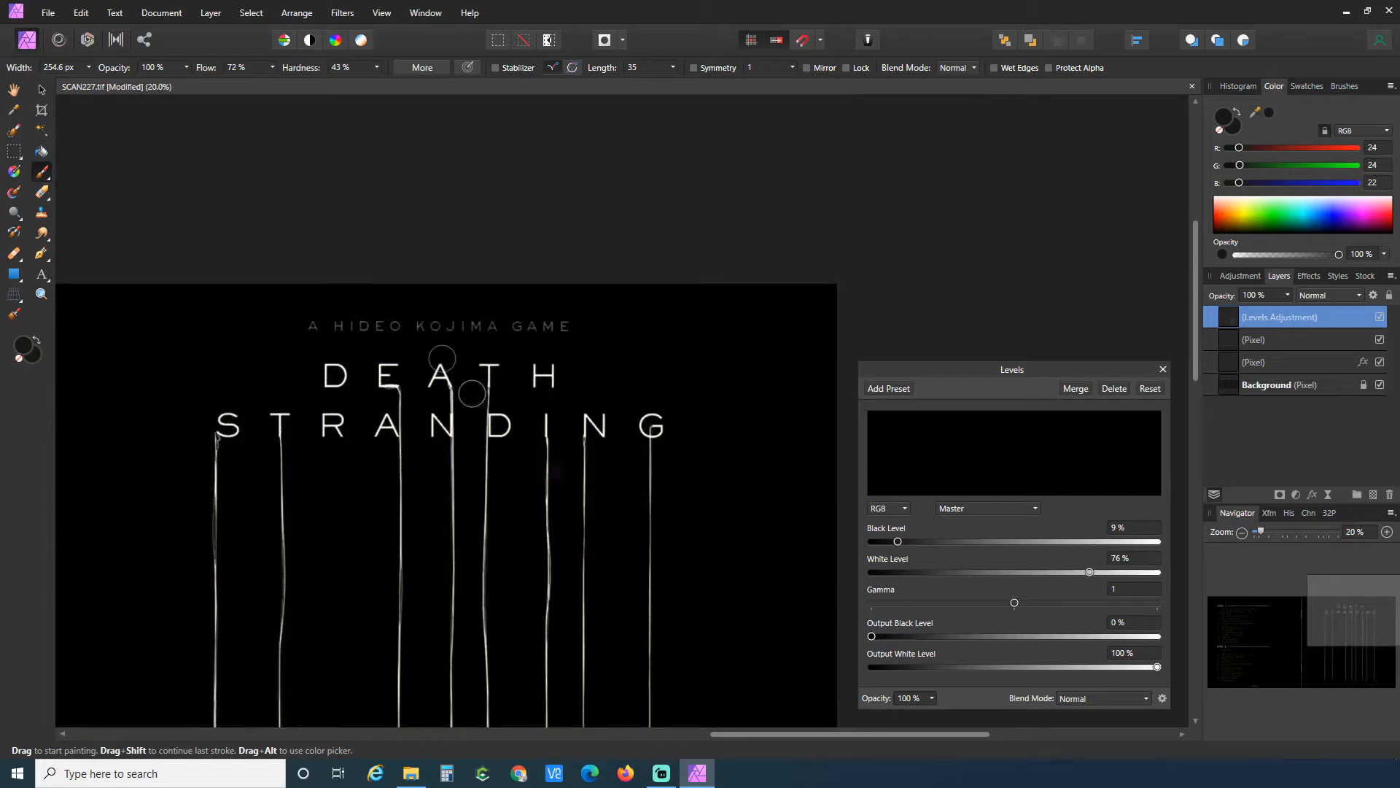
left_click(1162, 369)
left_click_drag(922, 737, 759, 747)
scroll(1105, 606, "down", 3)
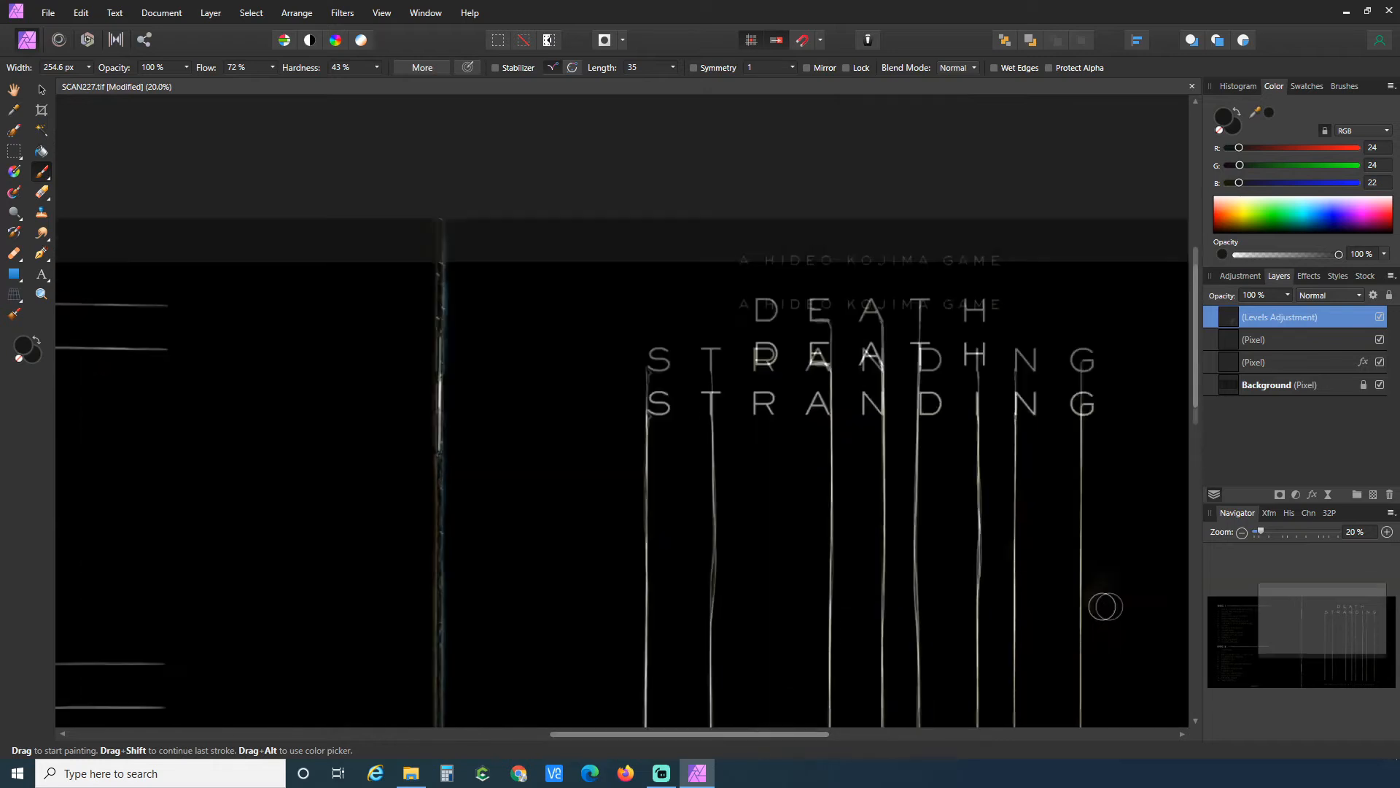
scroll(1106, 606, "down", 3)
left_click(1242, 533)
scroll(486, 423, "up", 6)
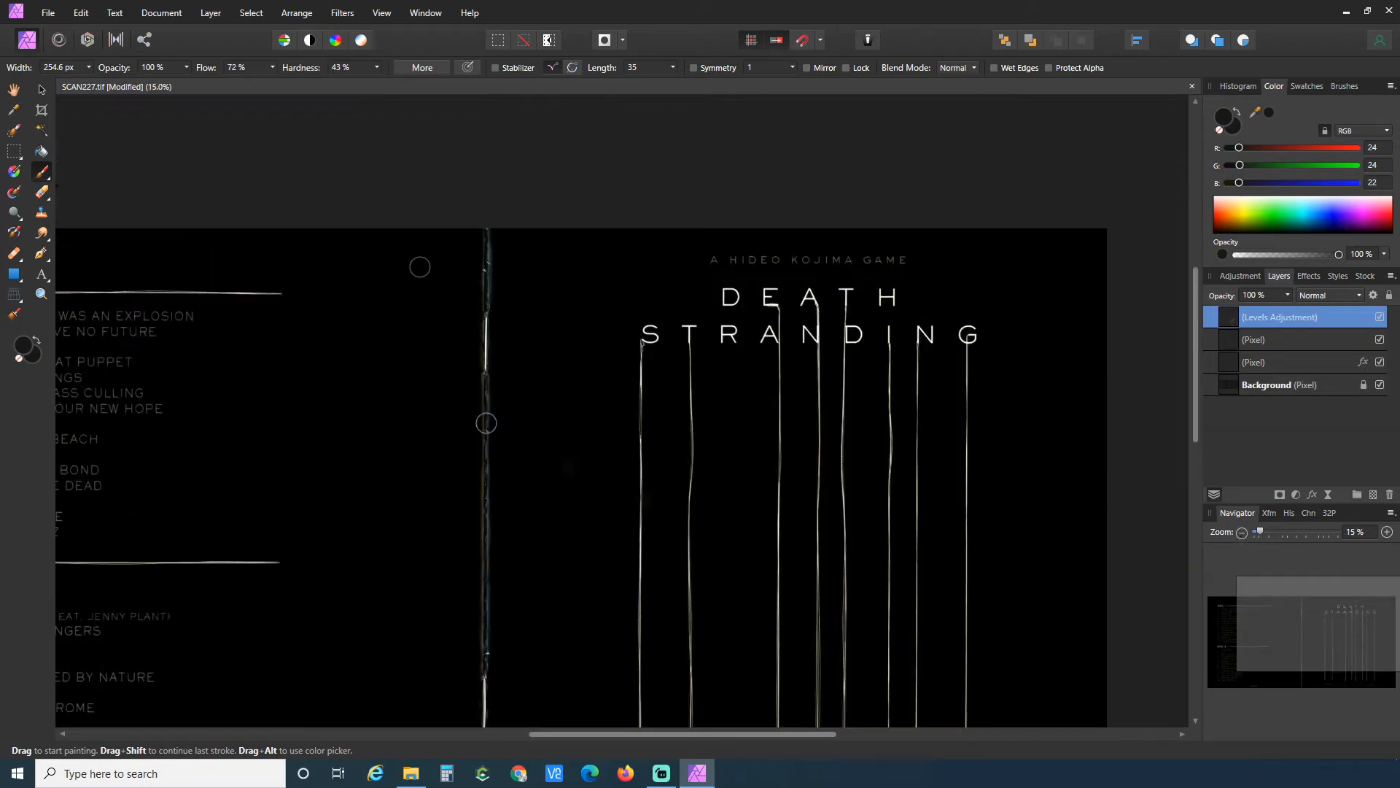
Check the full scan's pixel size and DPI in the Resize Document settings without changing them.
left_click(161, 12)
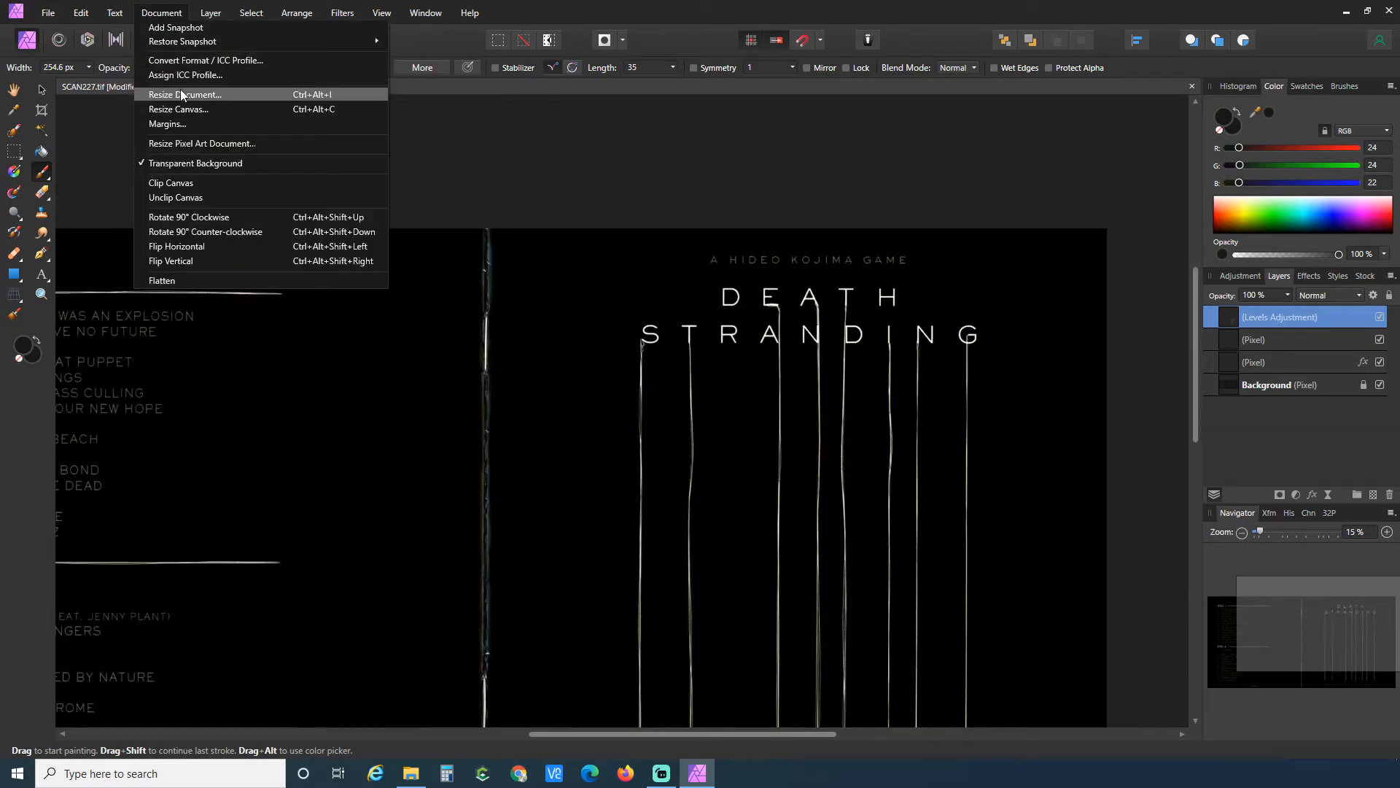
left_click(180, 89)
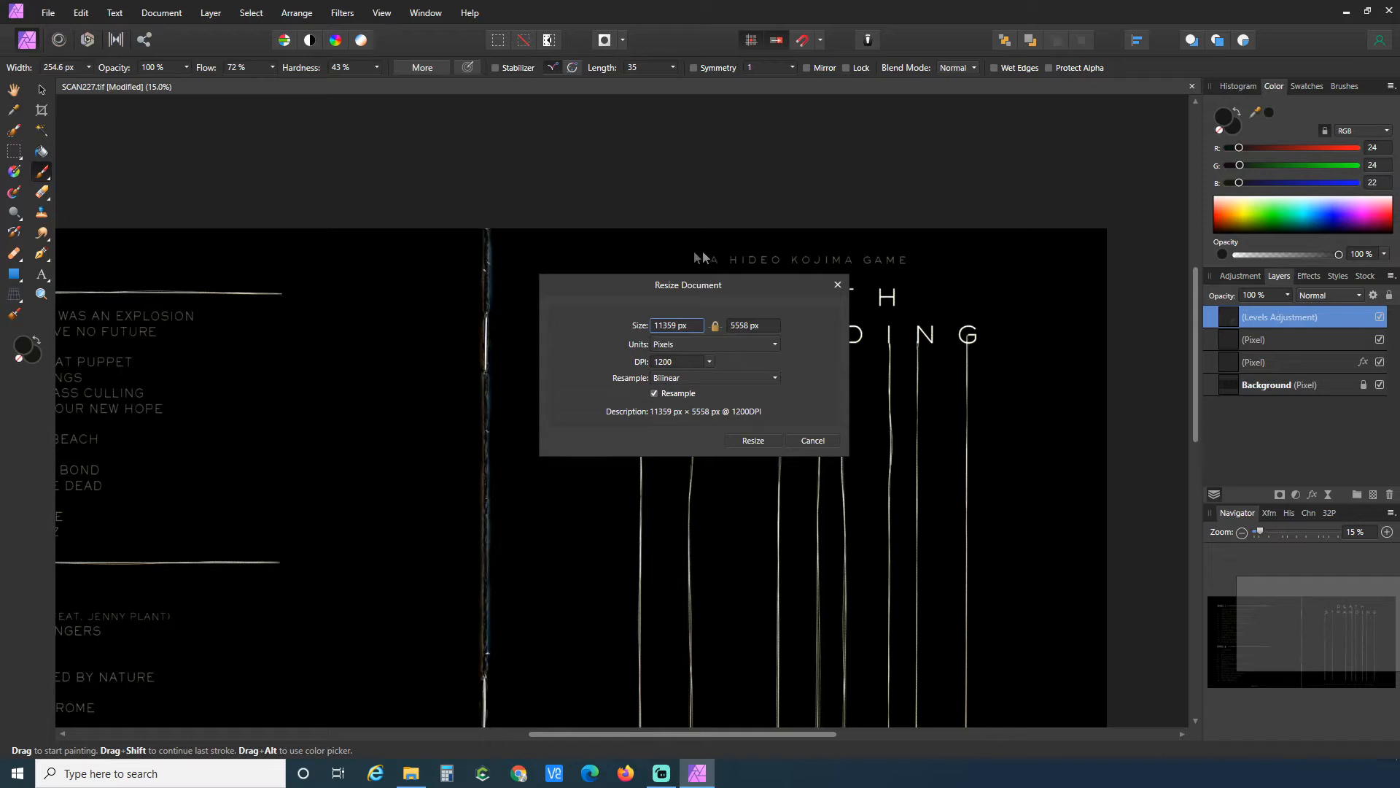
left_click(1242, 532)
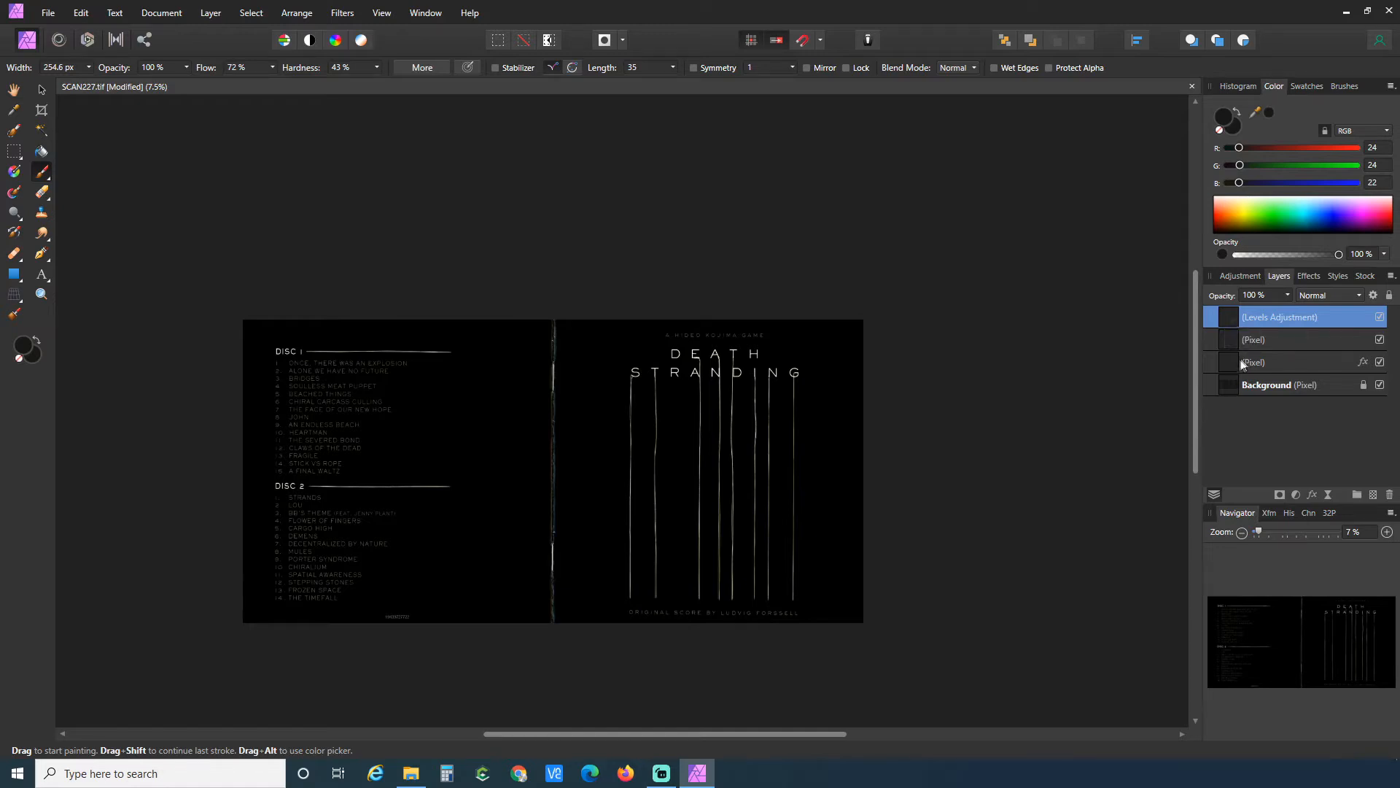
Merge all visible layers into a new layer on top and name it Visible.
right_click(1231, 321)
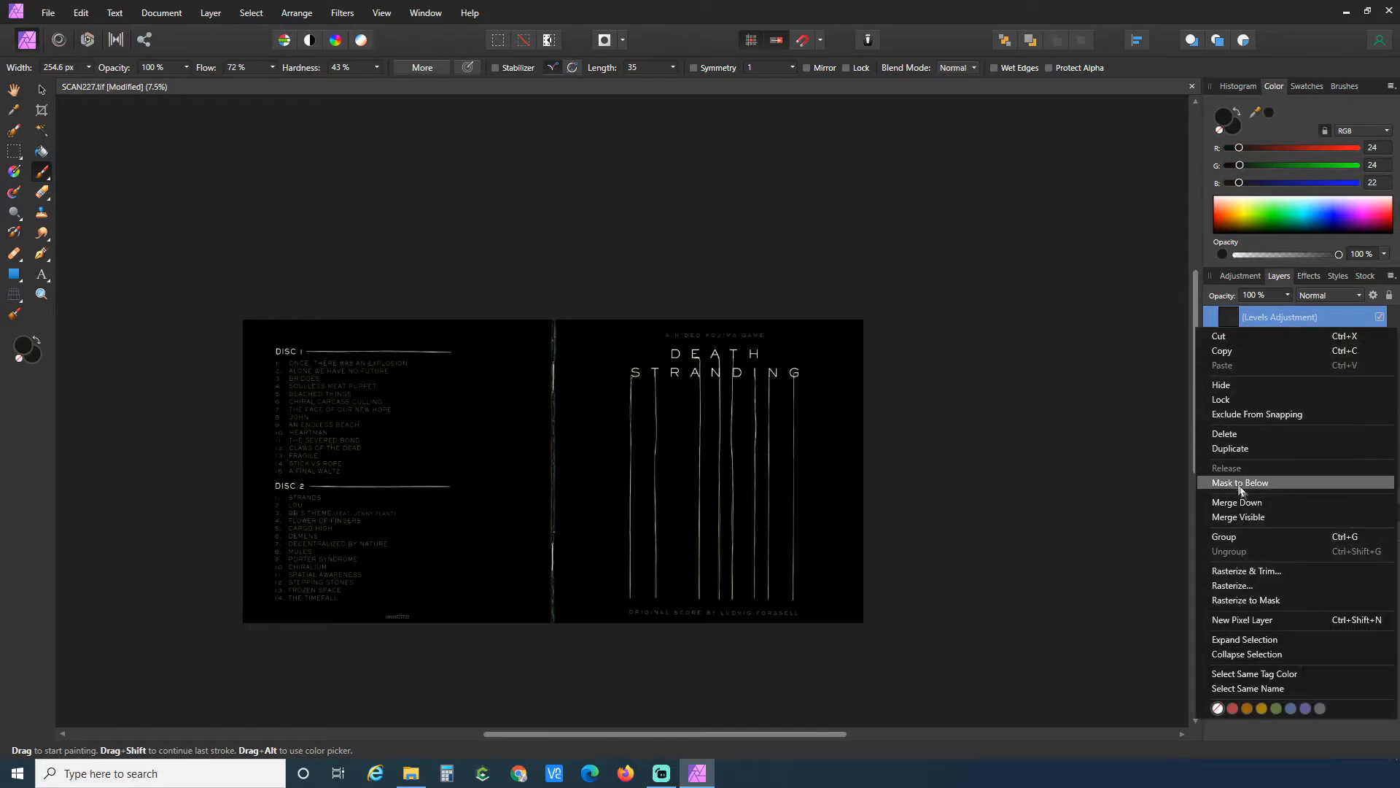
left_click(1249, 516)
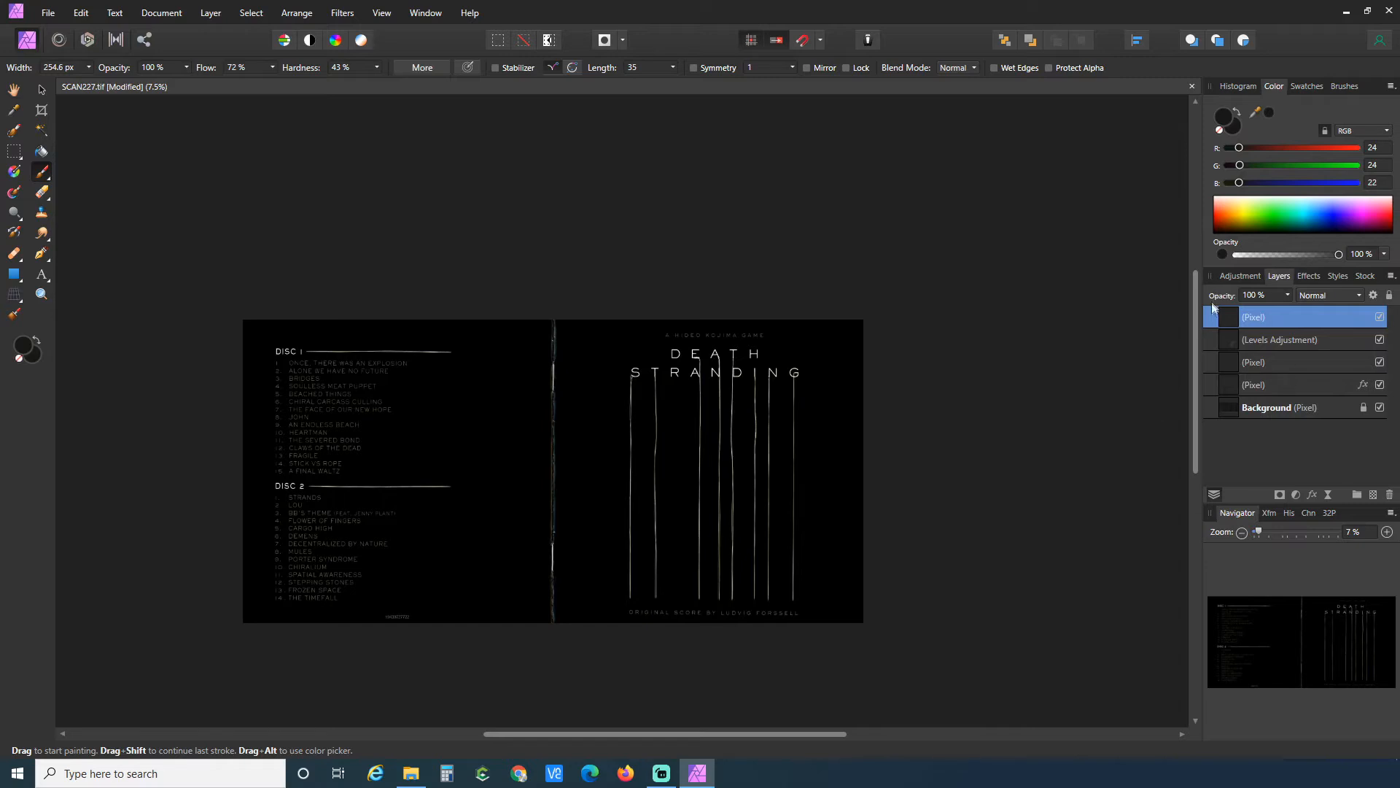
double_click(1262, 318)
type("Visible")
key("Return")
Select the Death Stranding cover page beside the spine with a rectangular marquee and create a new document from its copy.
left_click(15, 152)
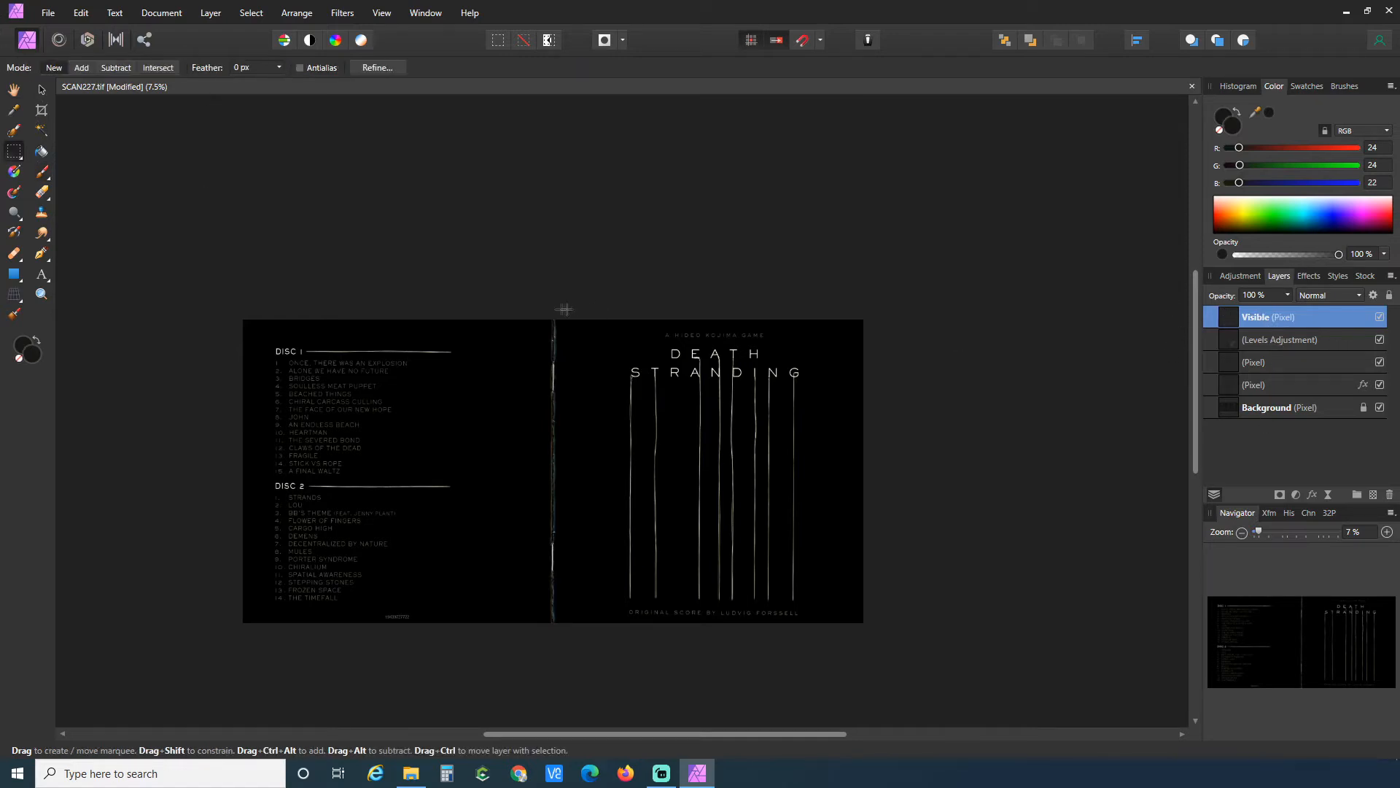
left_click_drag(554, 309, 885, 639)
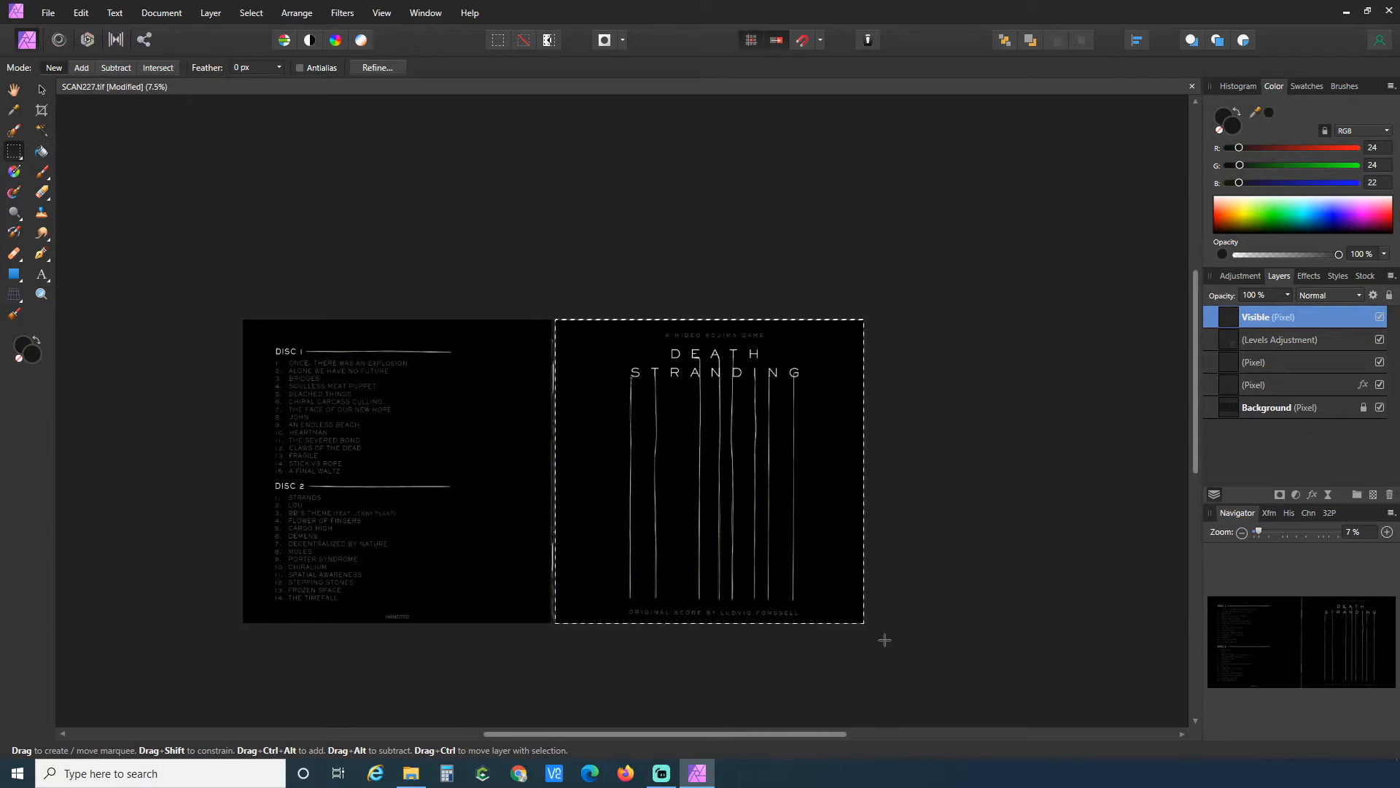
left_click(49, 13)
left_click(464, 217)
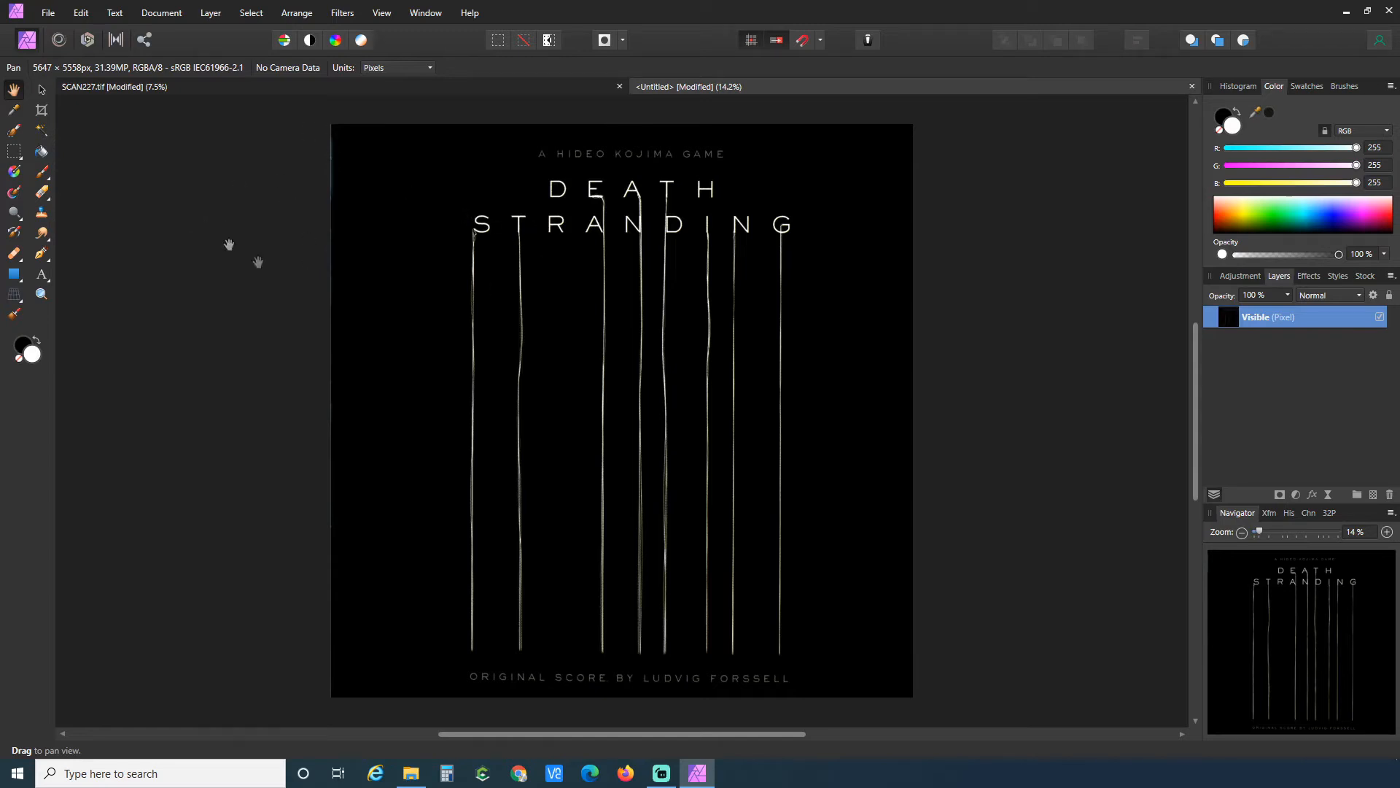
Resize the new cover document to 1200 DPI with Resample turned off.
left_click(161, 13)
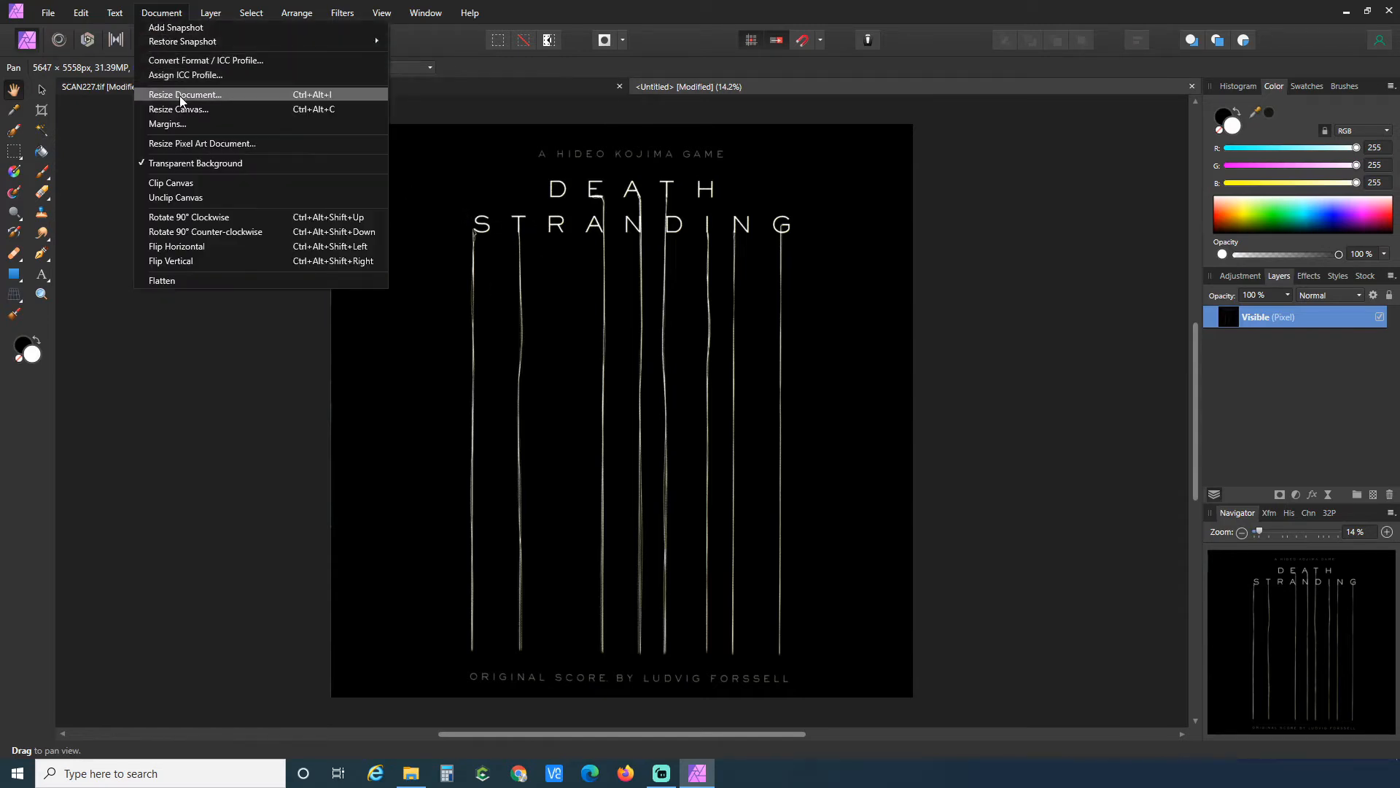
left_click(179, 95)
left_click(668, 377)
left_click(662, 366)
left_click(660, 361)
left_click(654, 394)
left_click(665, 364)
type("1200")
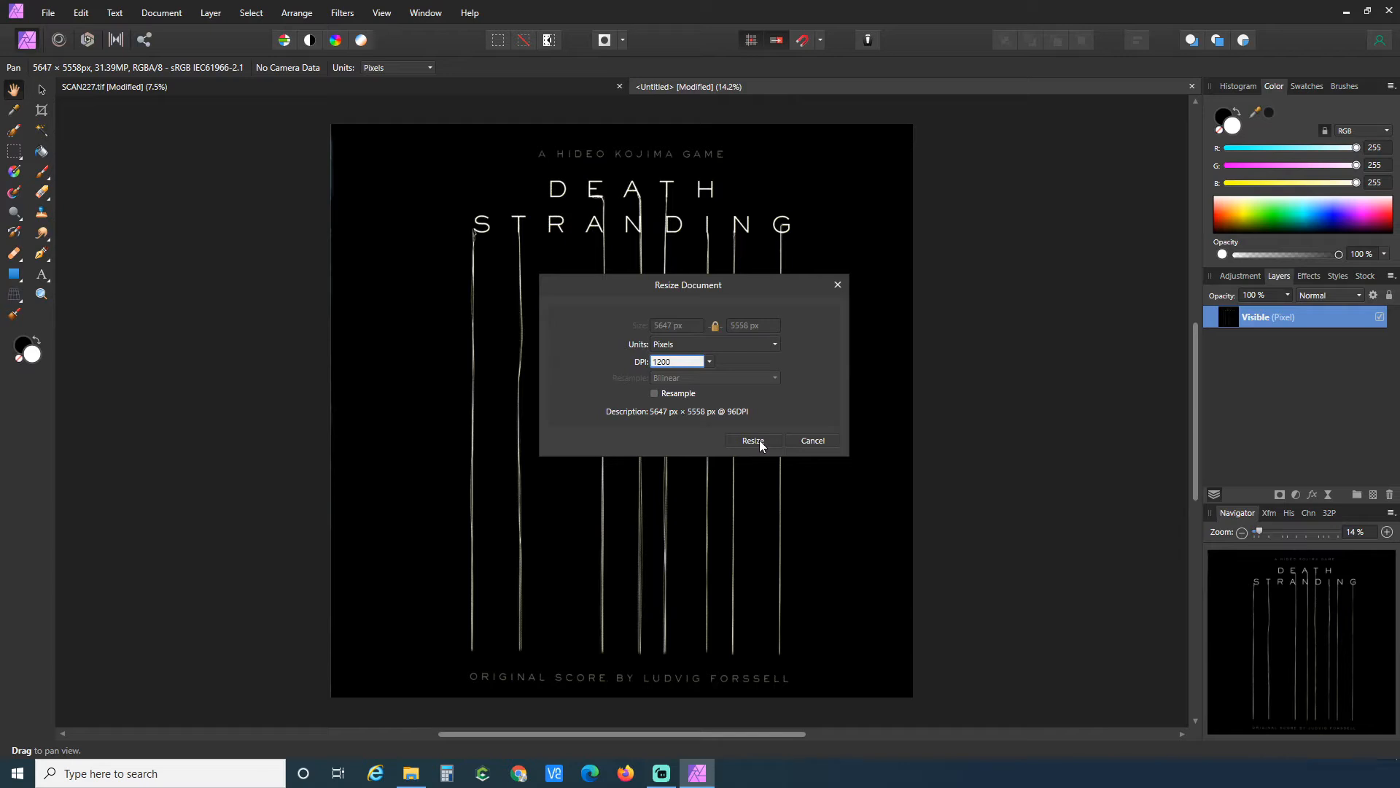
left_click(759, 441)
Check the cover document's pixel size and DPI in the Resize Document settings and cancel out of them.
left_click(161, 13)
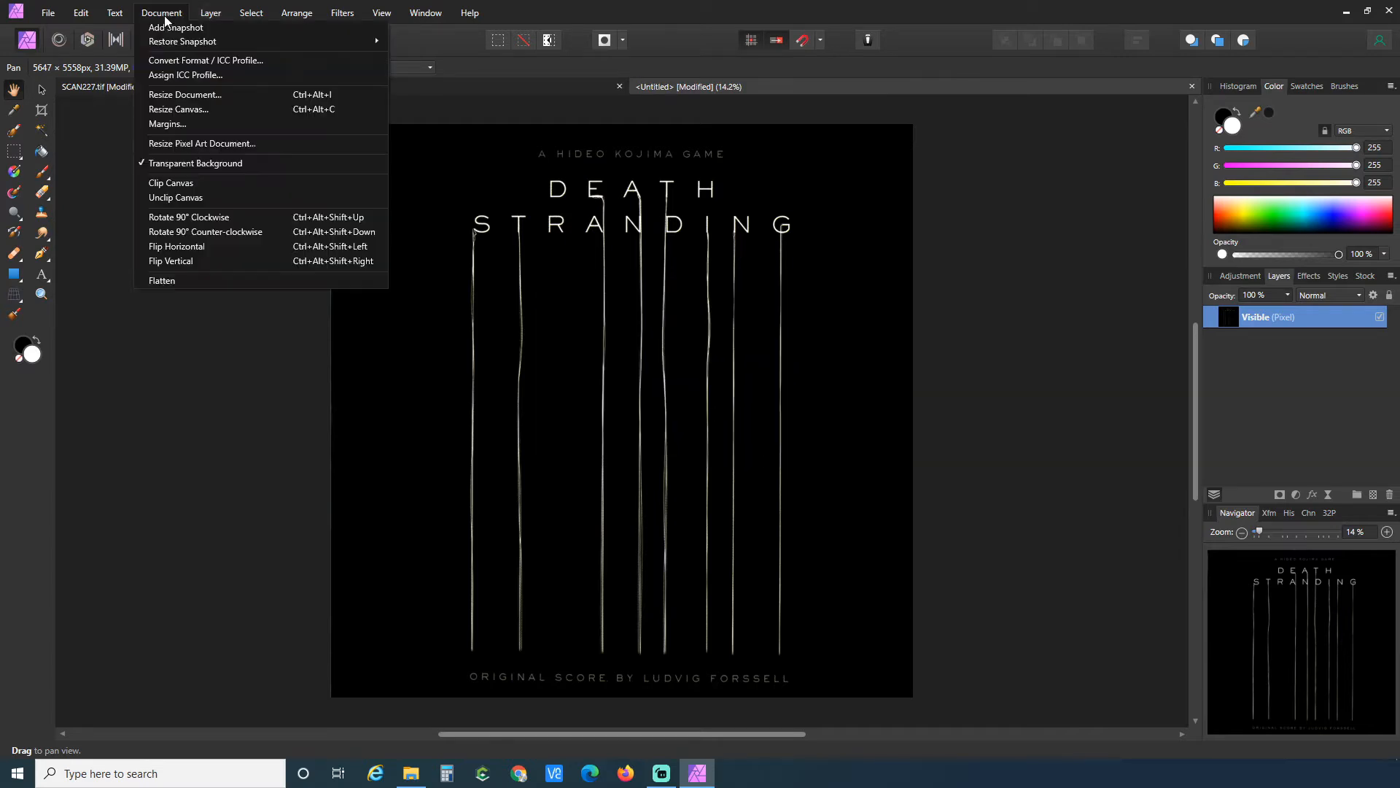
left_click(184, 95)
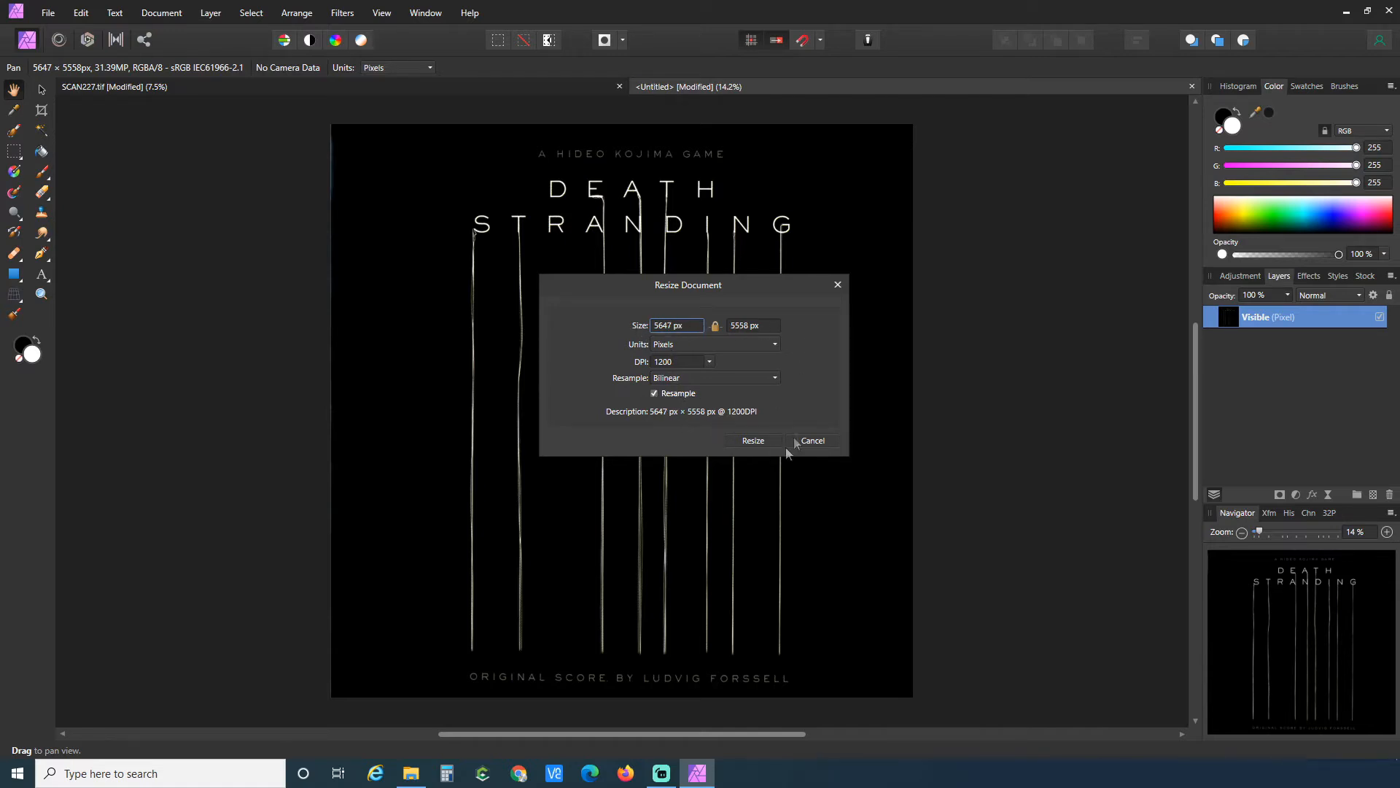
left_click(814, 439)
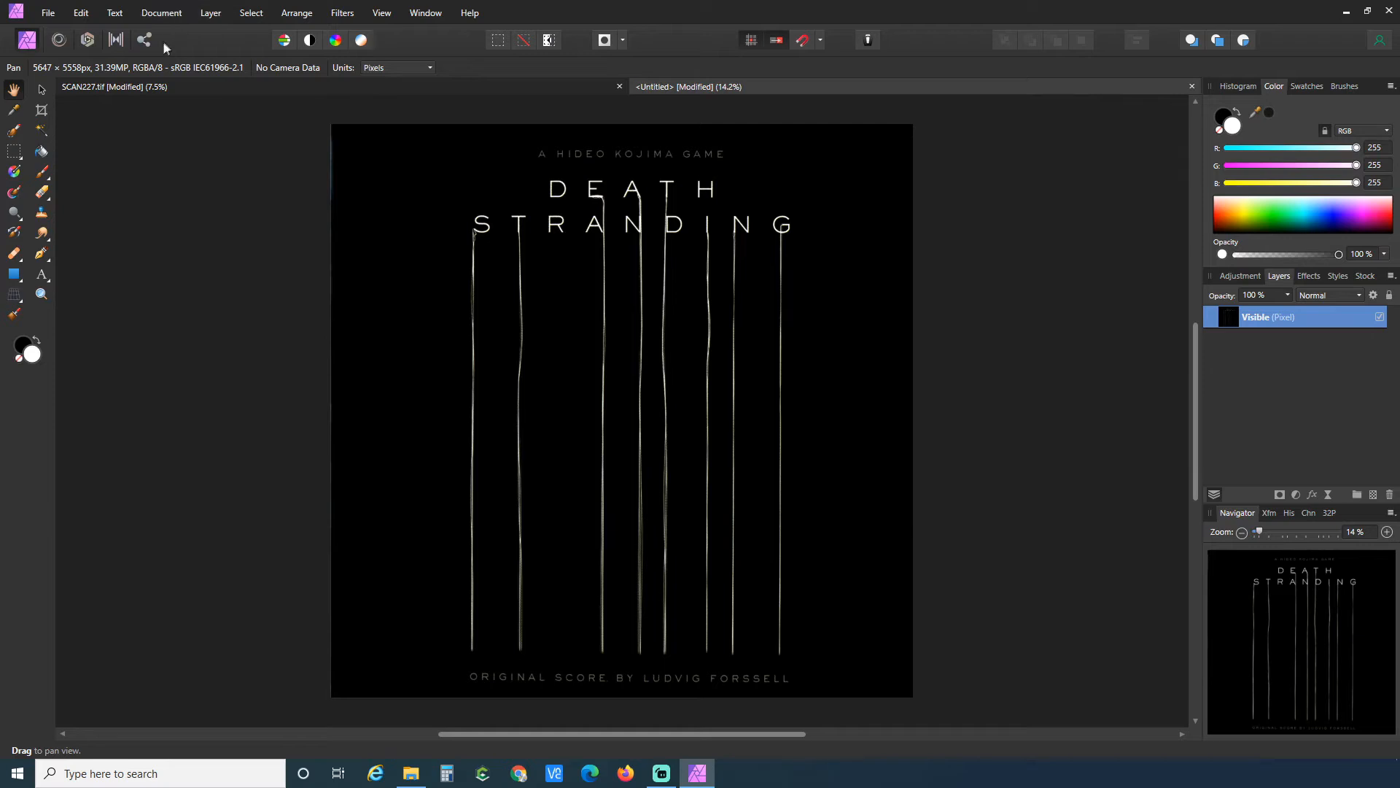
Set the cover document's resolution to 1200 DPI with Resample turned off, keeping its pixel dimensions.
left_click(161, 12)
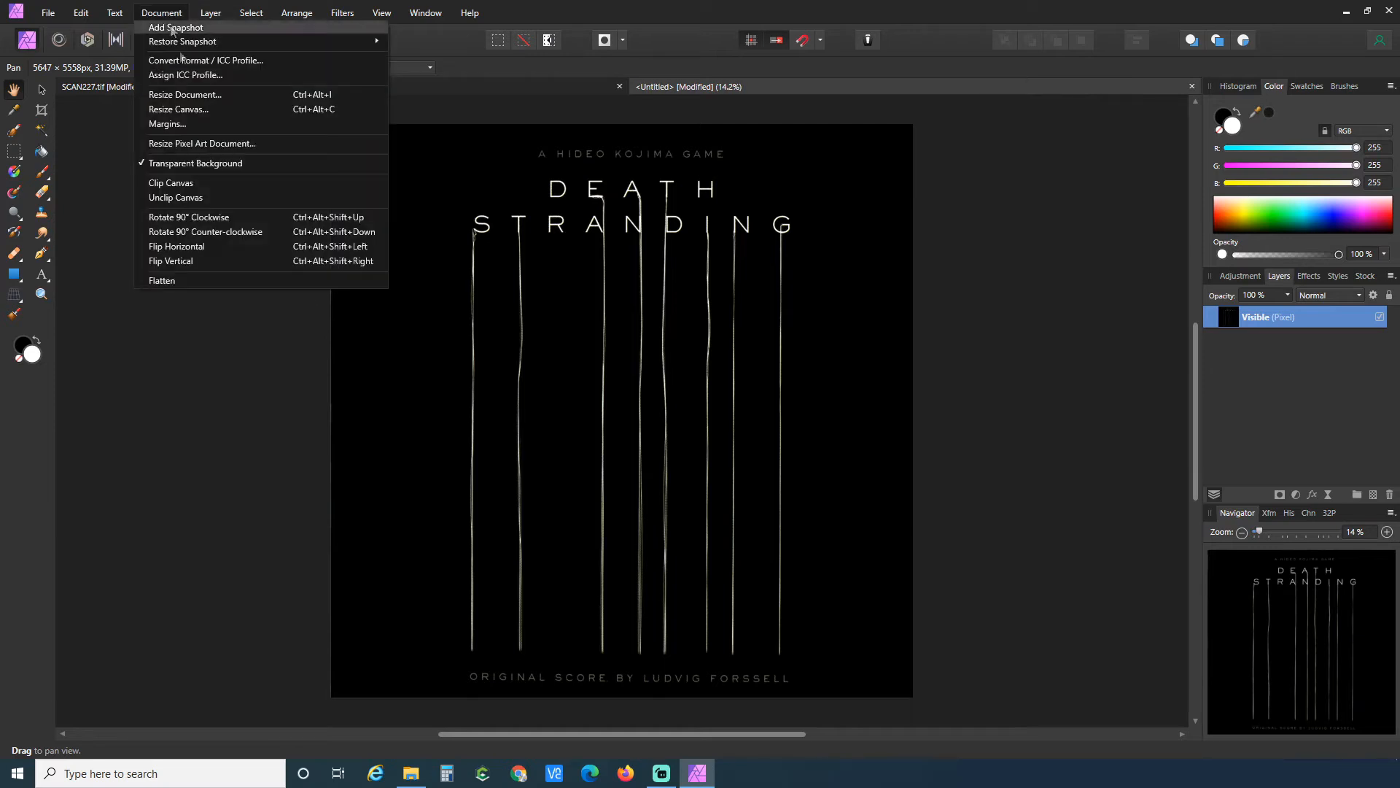
left_click(183, 109)
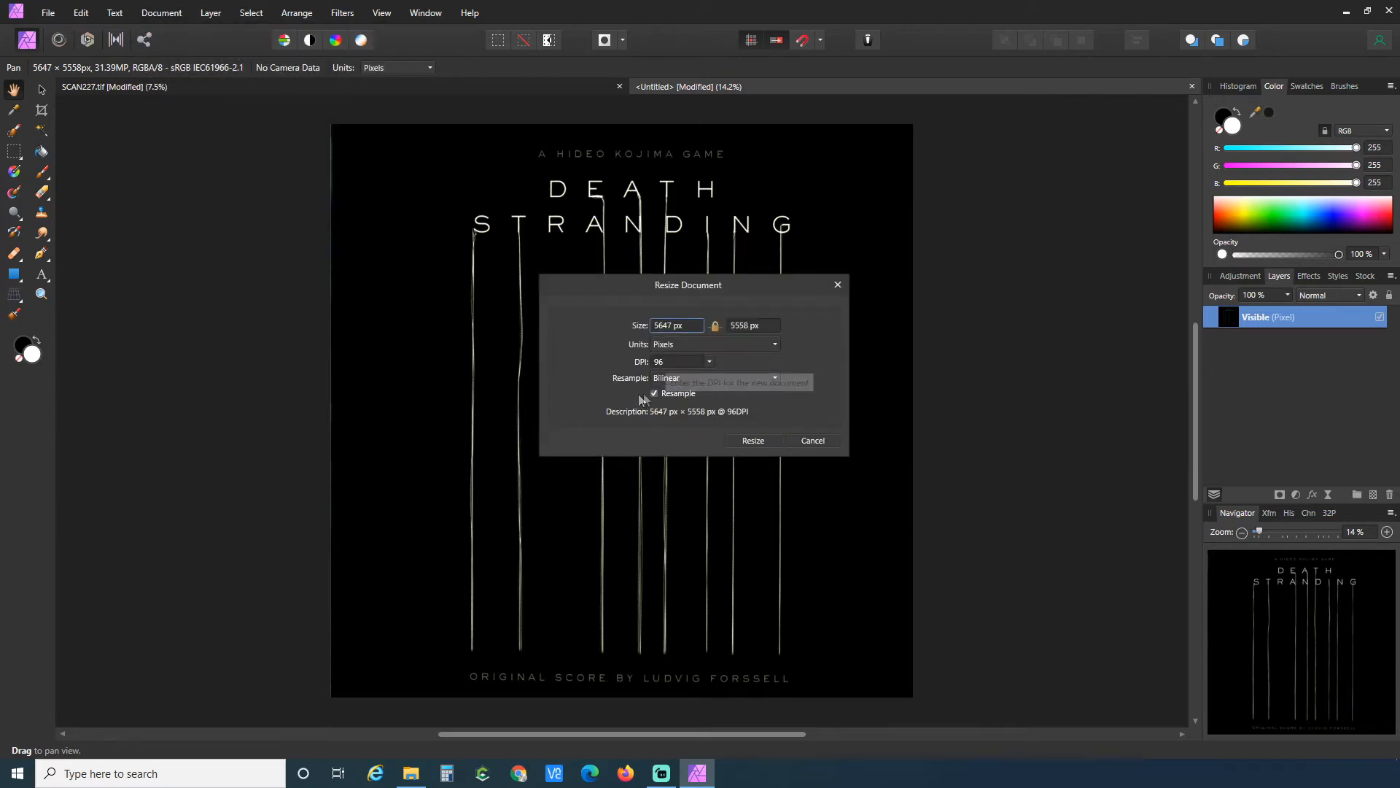
left_click(671, 359)
type("1200")
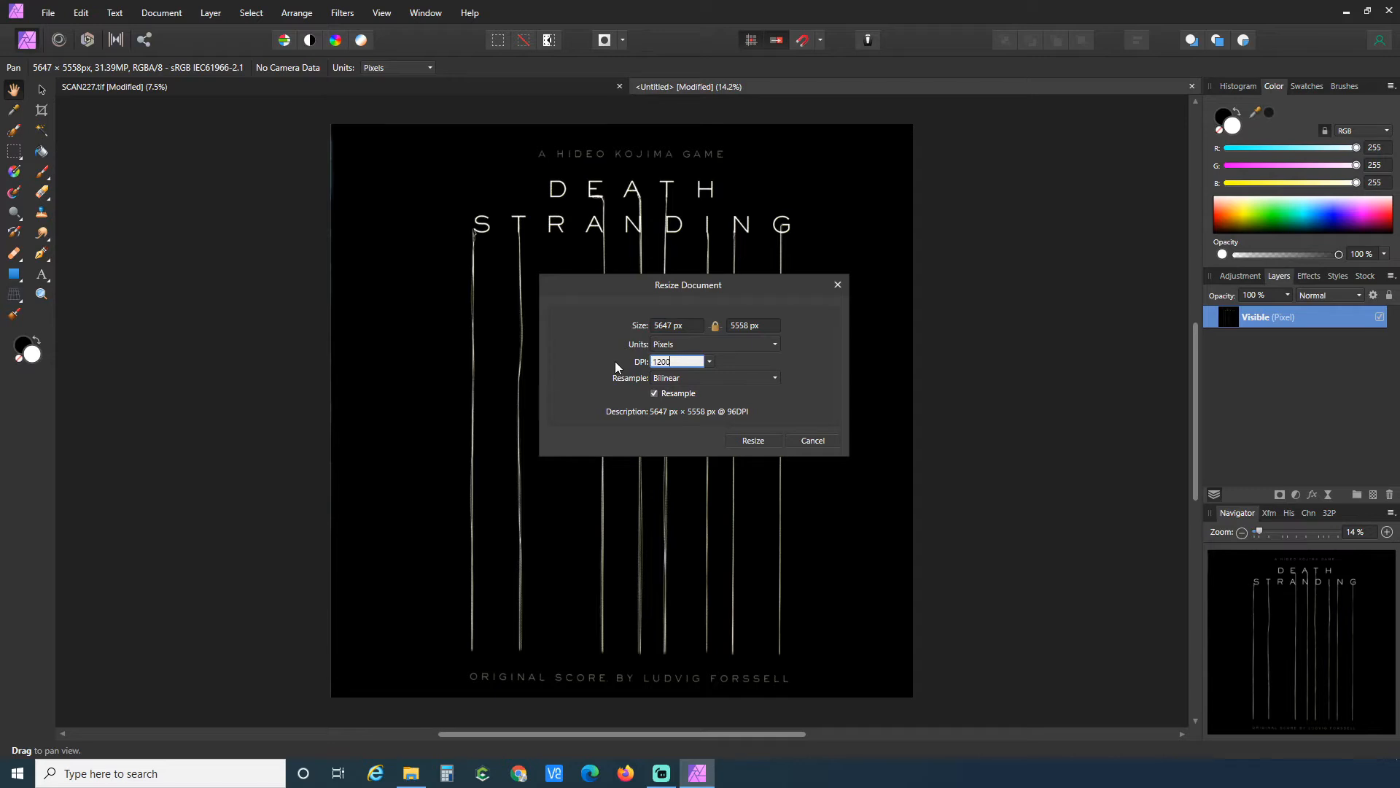
key("Tab")
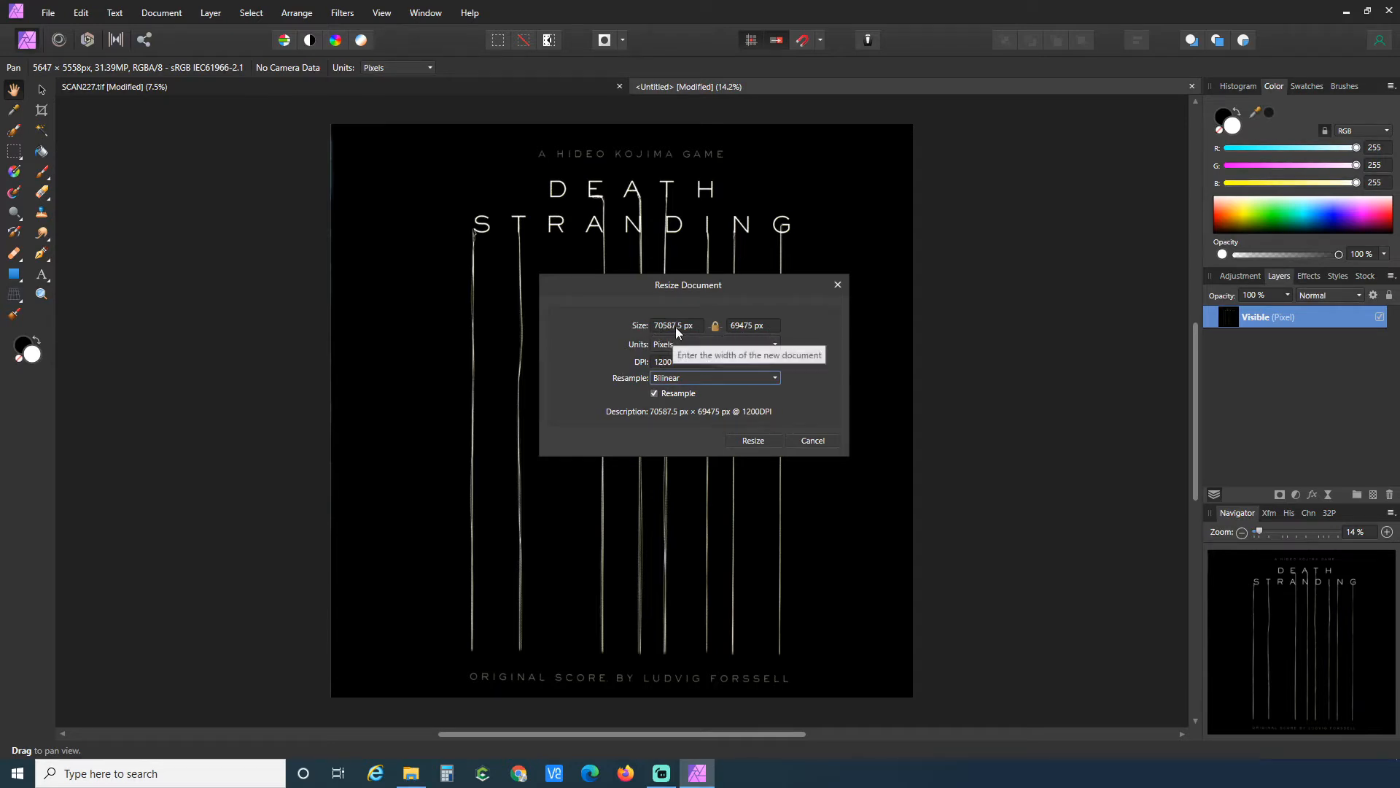
left_click(654, 394)
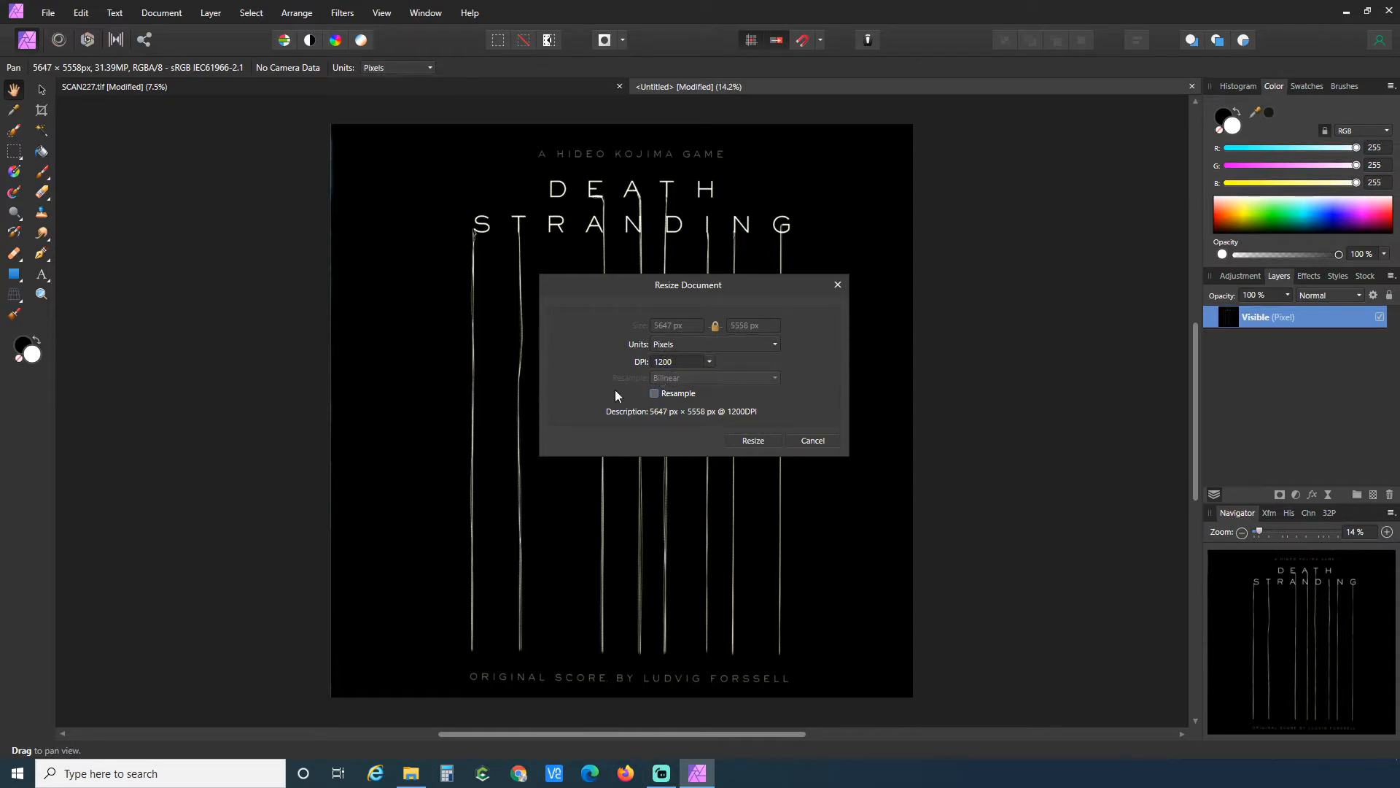
left_click(774, 445)
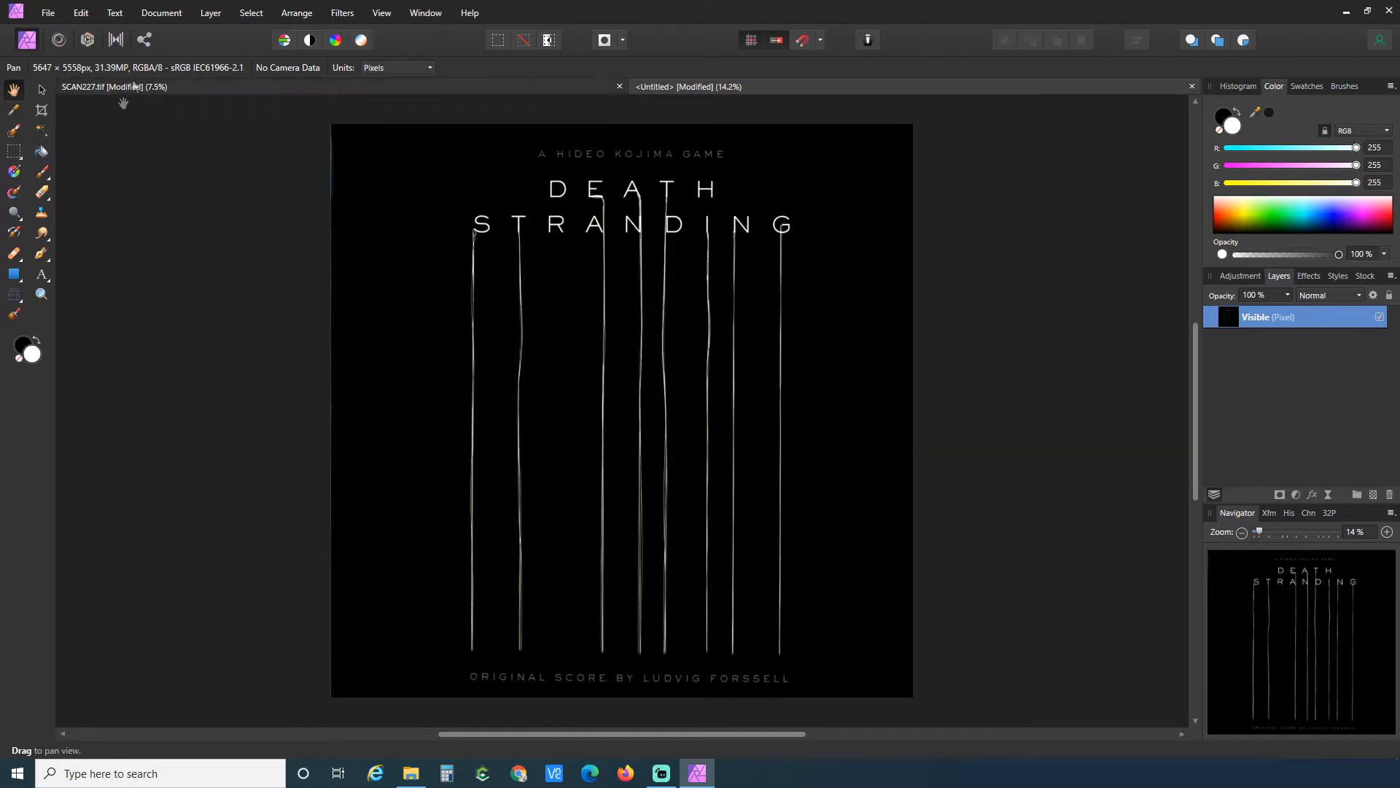
Crop the cover document to a 5558 × 5558 px square.
left_click(41, 110)
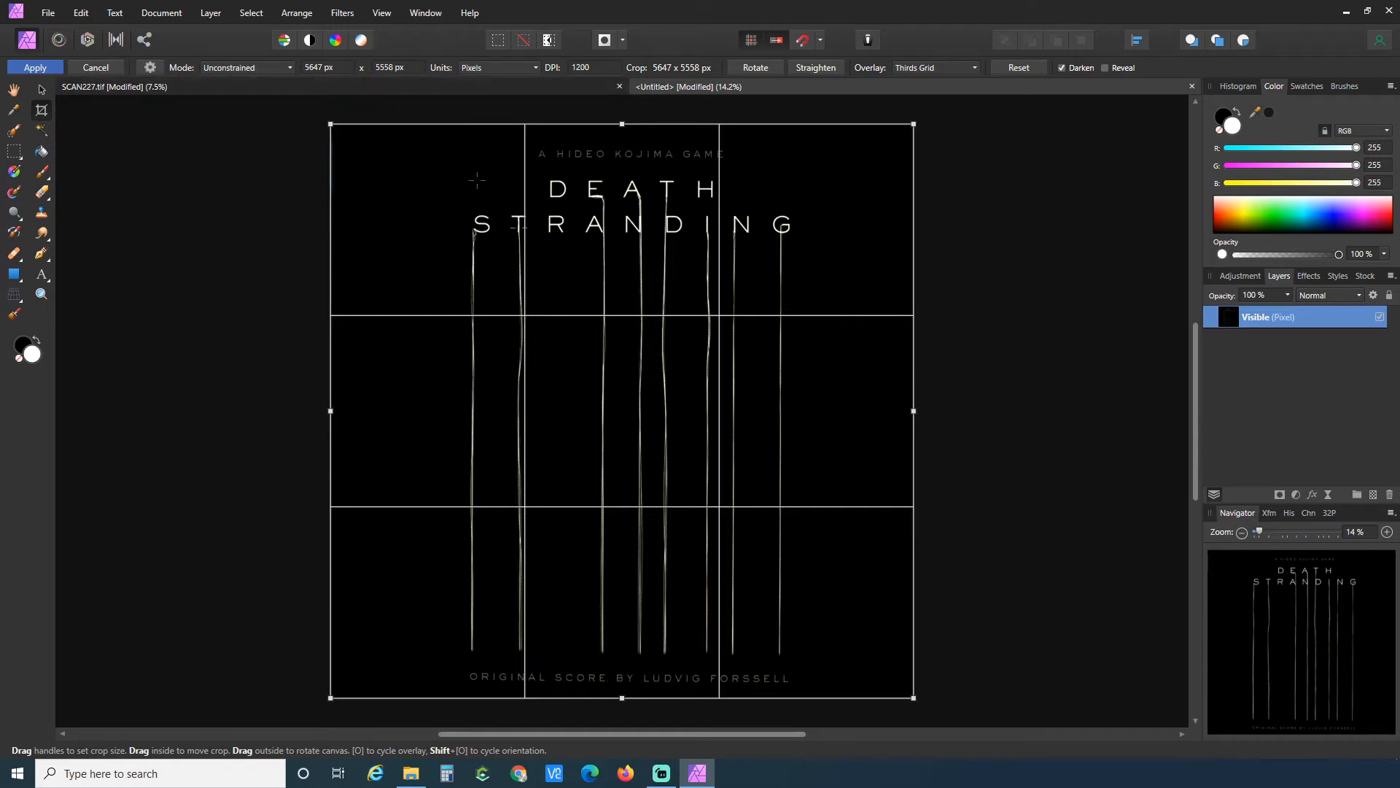
left_click(101, 69)
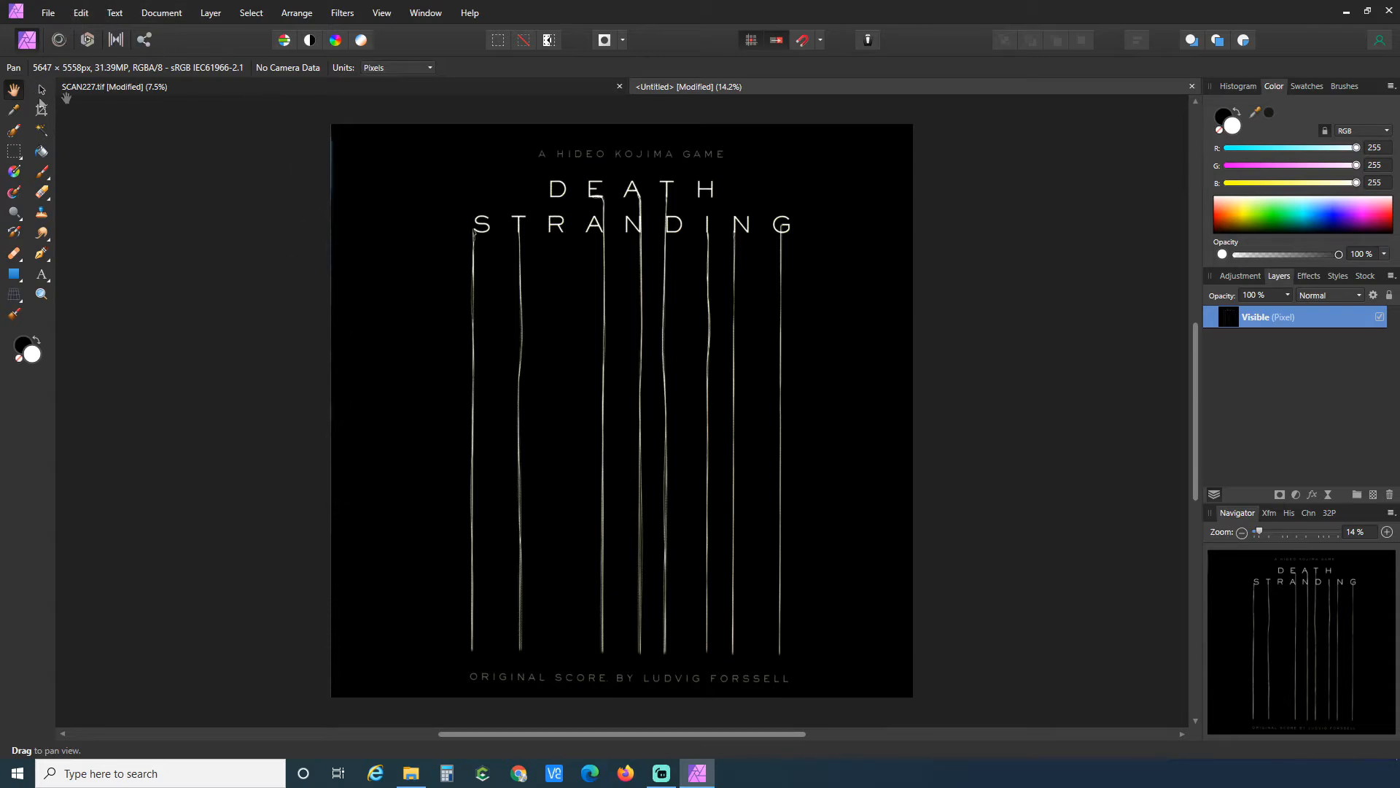
left_click(42, 110)
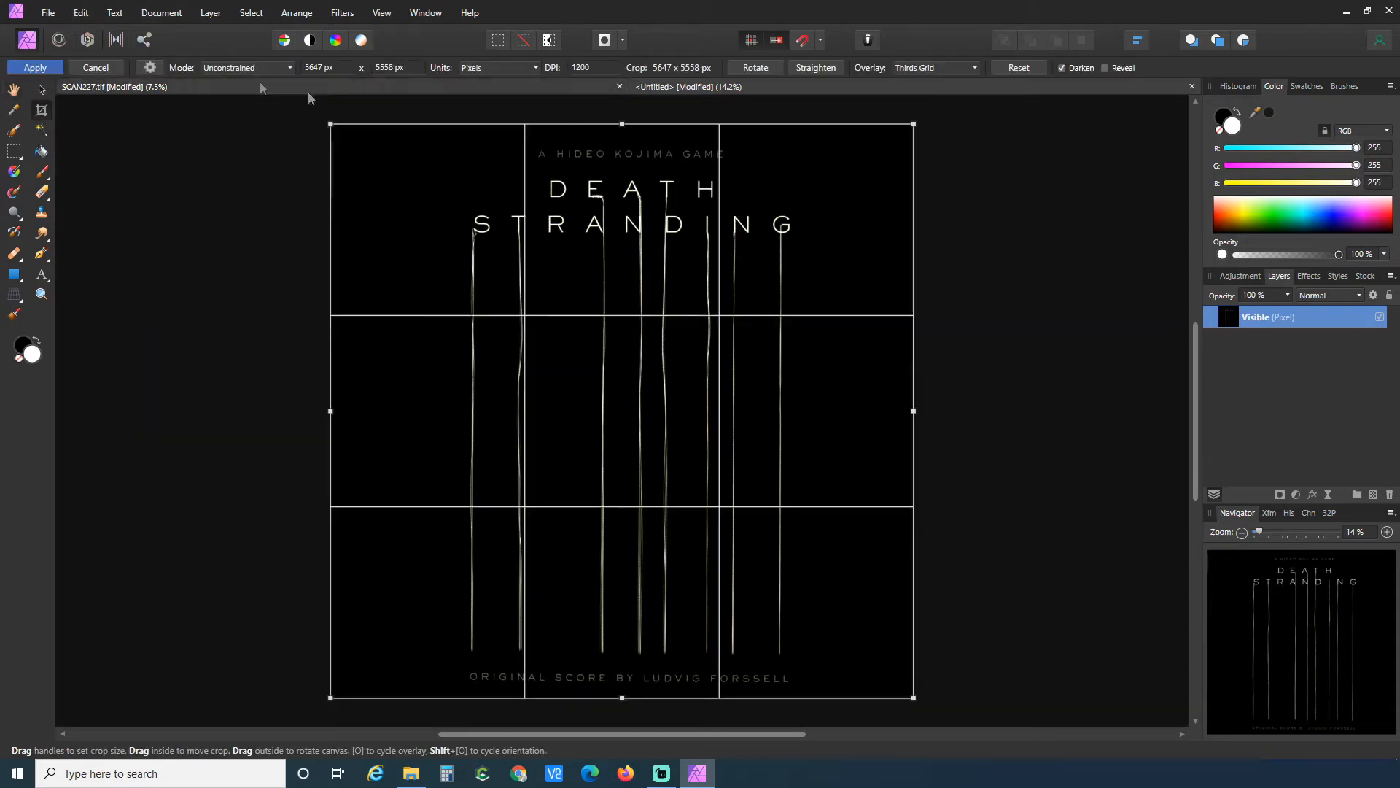
left_click(318, 70)
type("5558")
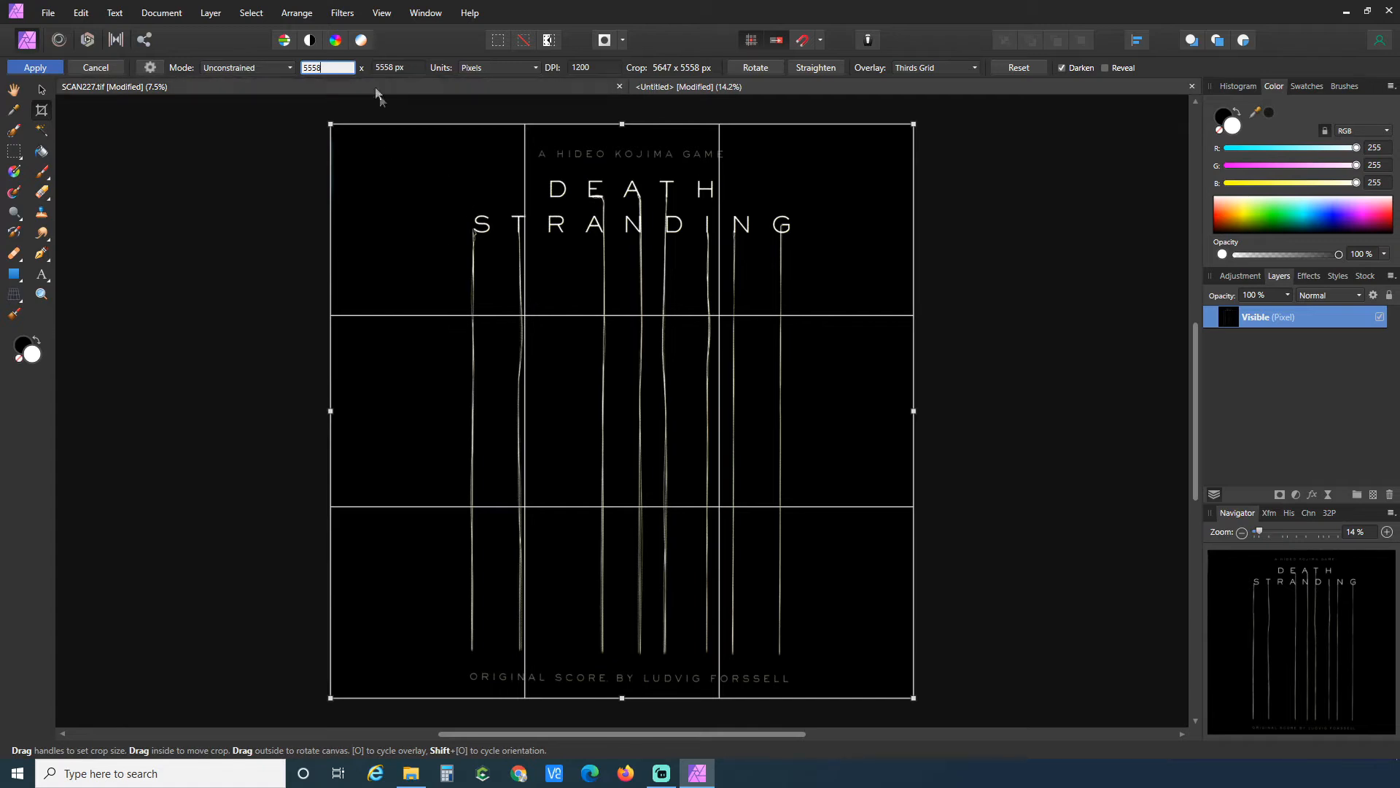
key("Tab")
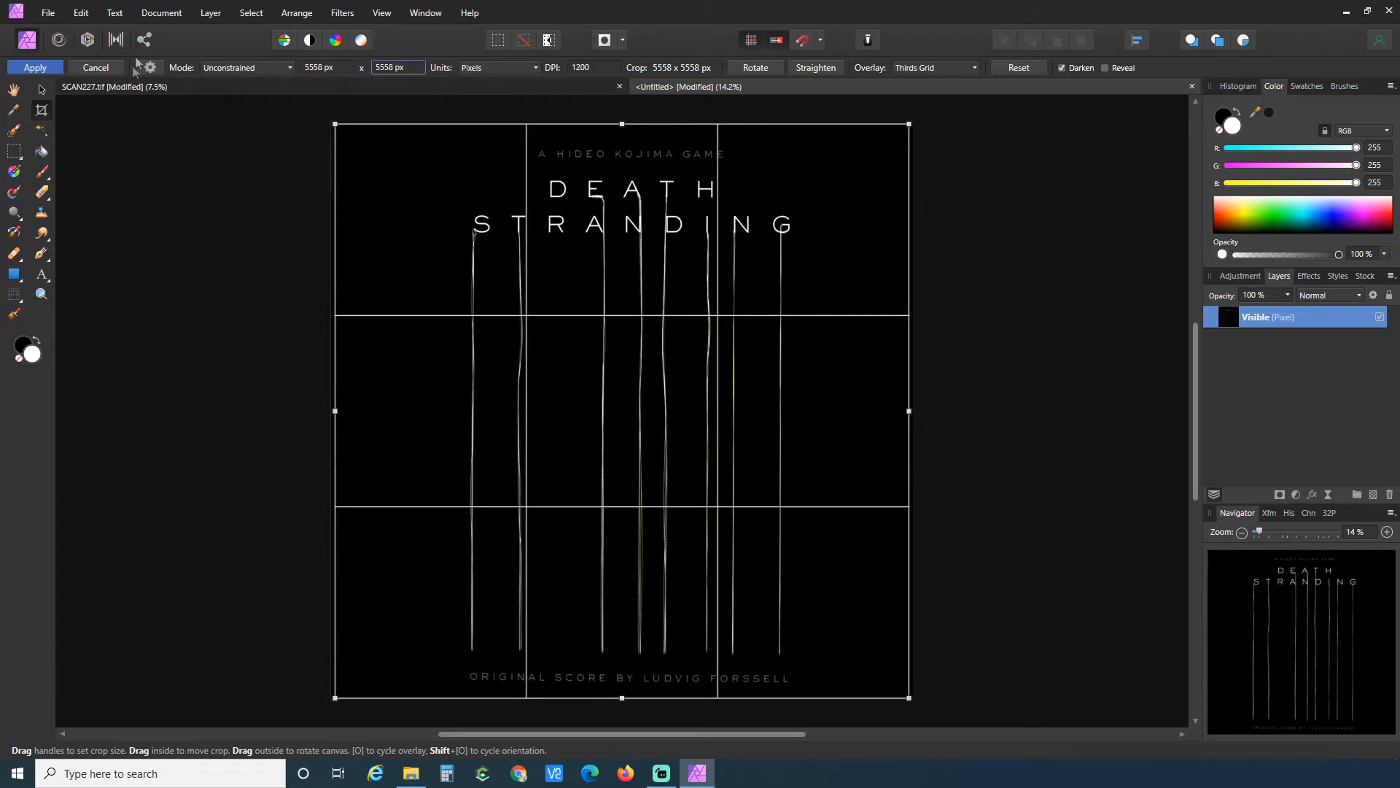
left_click(35, 67)
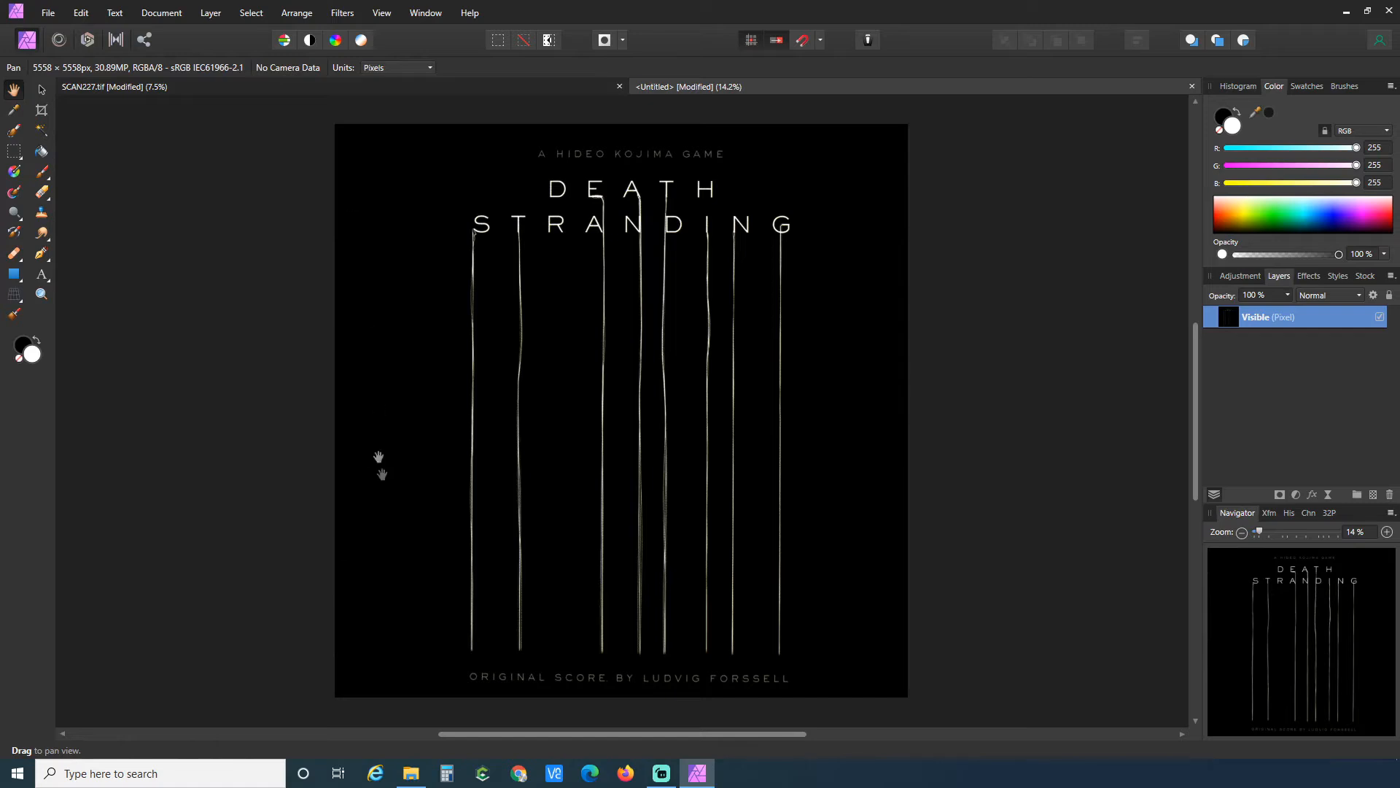
Resize the square cover document to 3000 × 3000 px with Bilinear resampling.
left_click(161, 12)
left_click(187, 95)
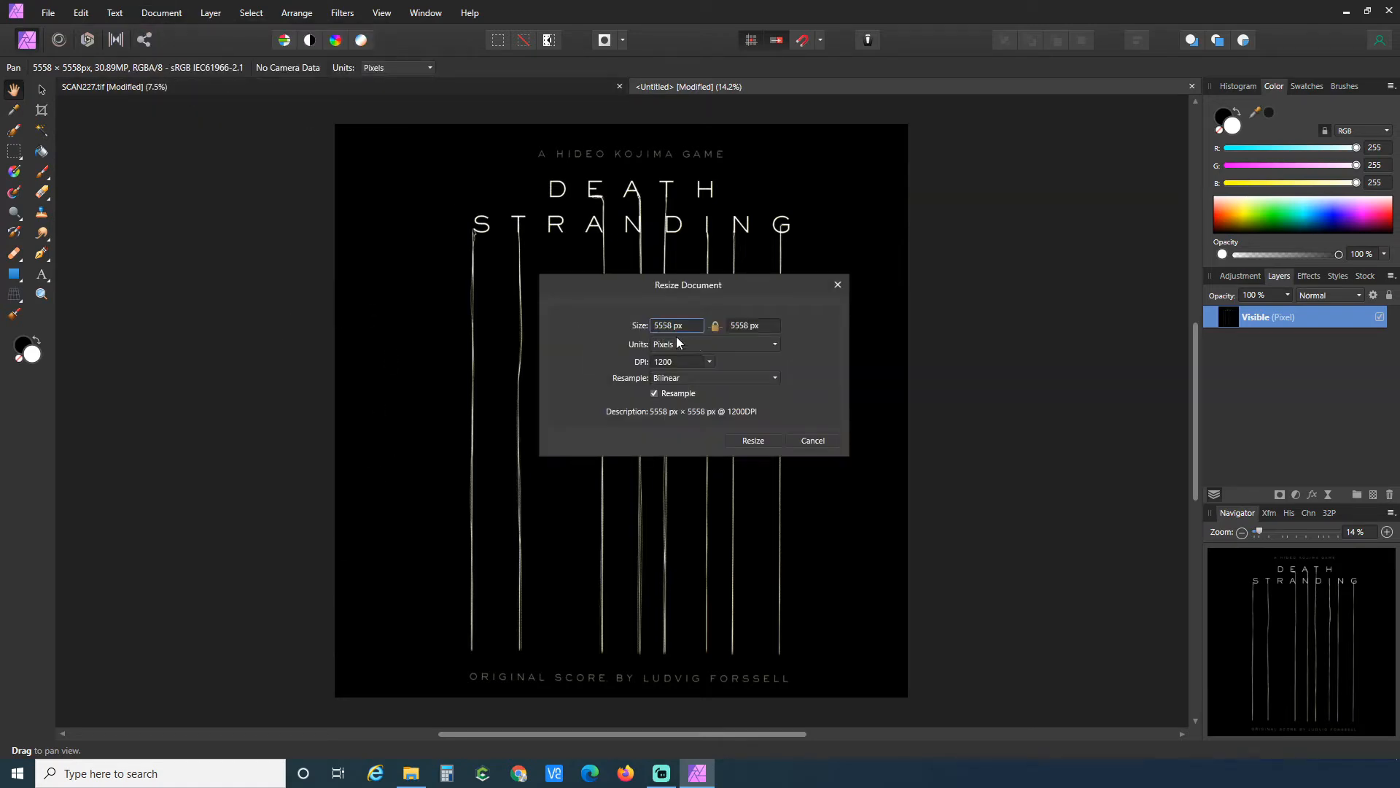
type("3000")
key("Tab")
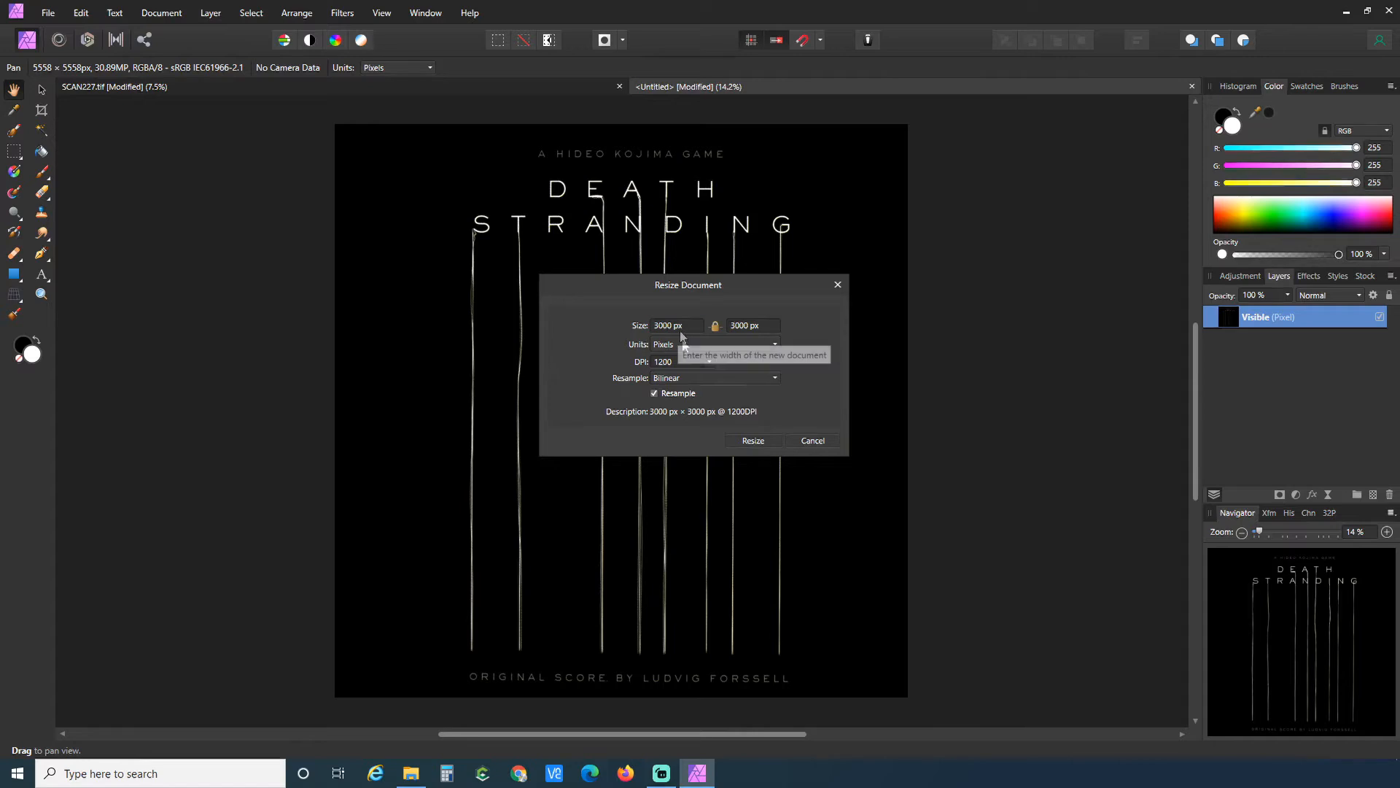
left_click(754, 441)
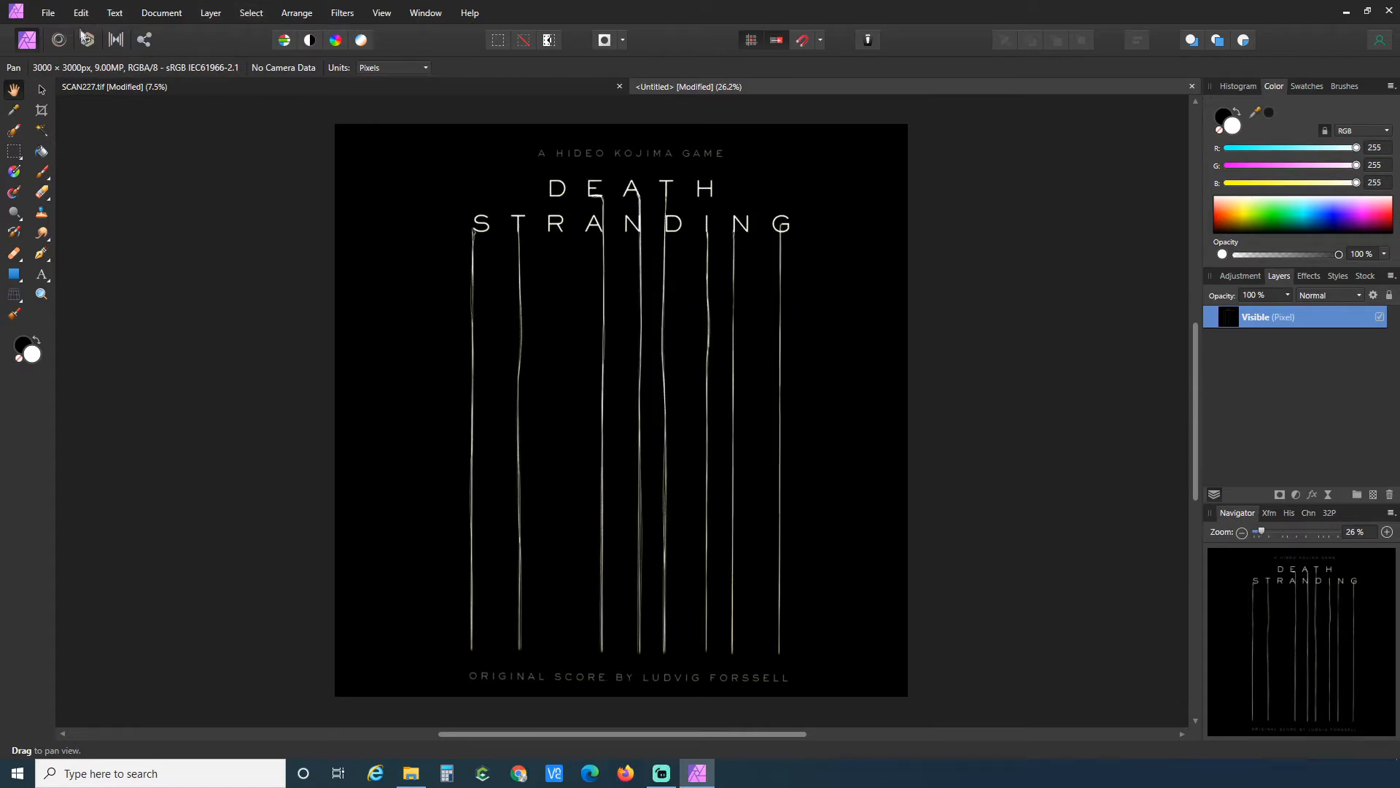
Export the whole cover document as a JPEG at quality 97.
left_click(48, 12)
left_click(85, 361)
left_click(539, 295)
left_click(739, 380)
type("97")
key("Tab")
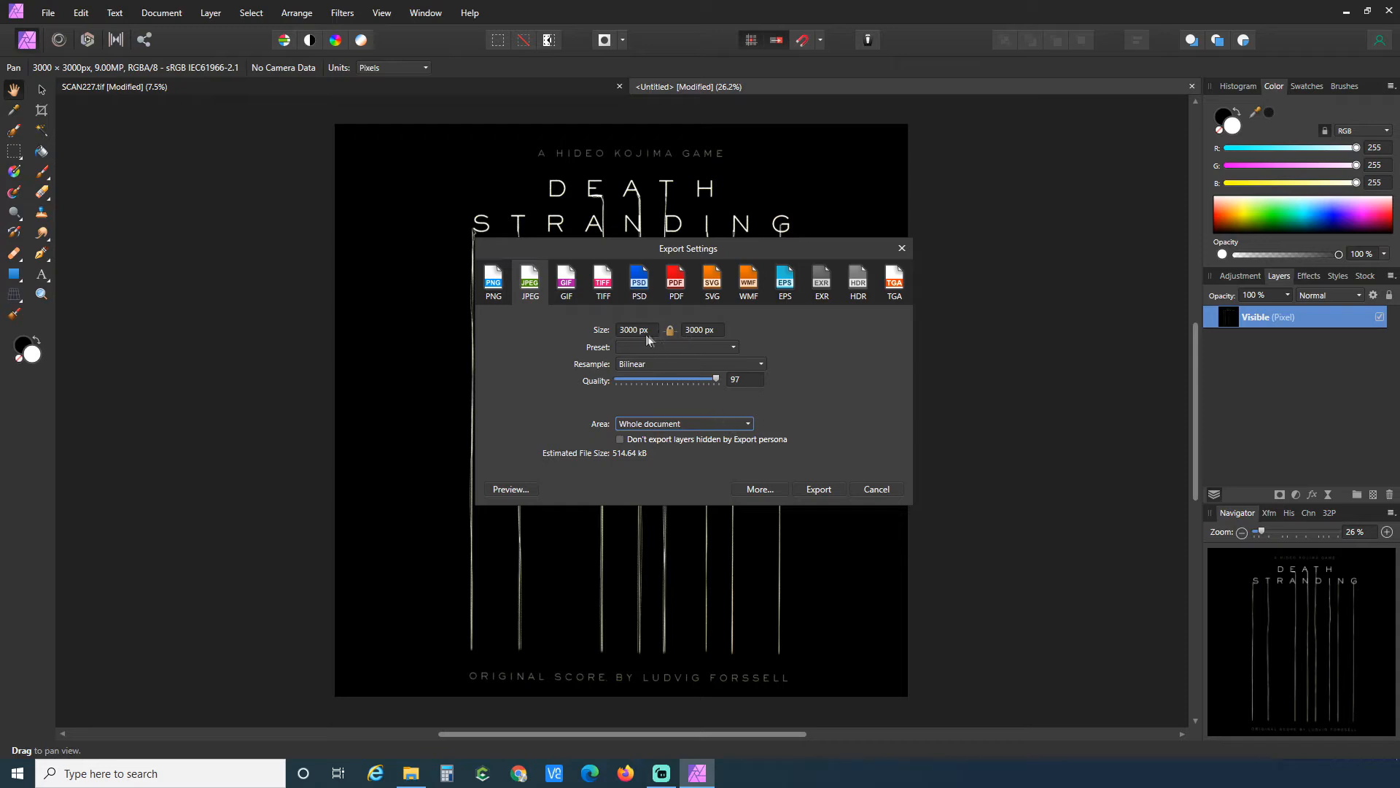
left_click(819, 489)
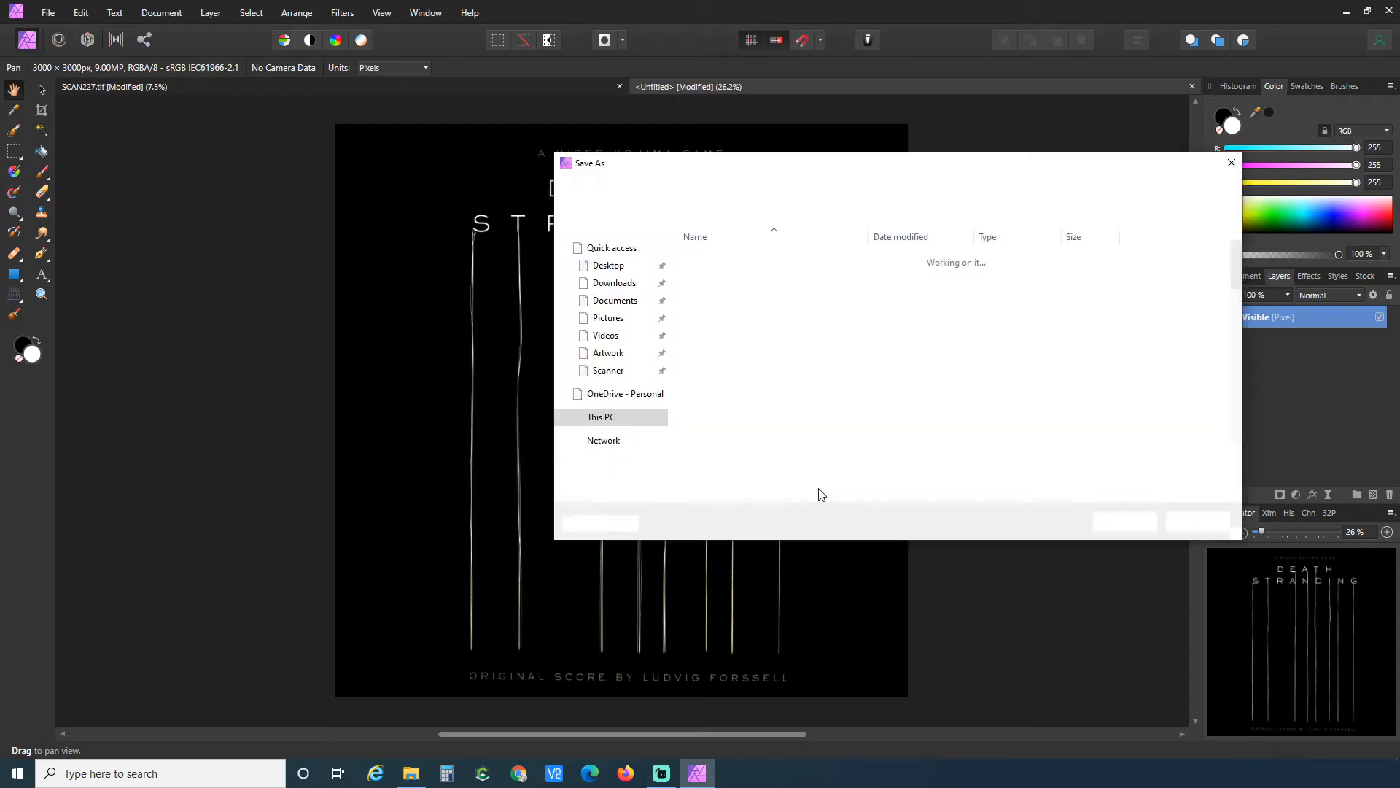
Save the exported JPEG as "cover 3000x3000.jpg" in the Death Stranding folder inside Artwork.
left_click(613, 370)
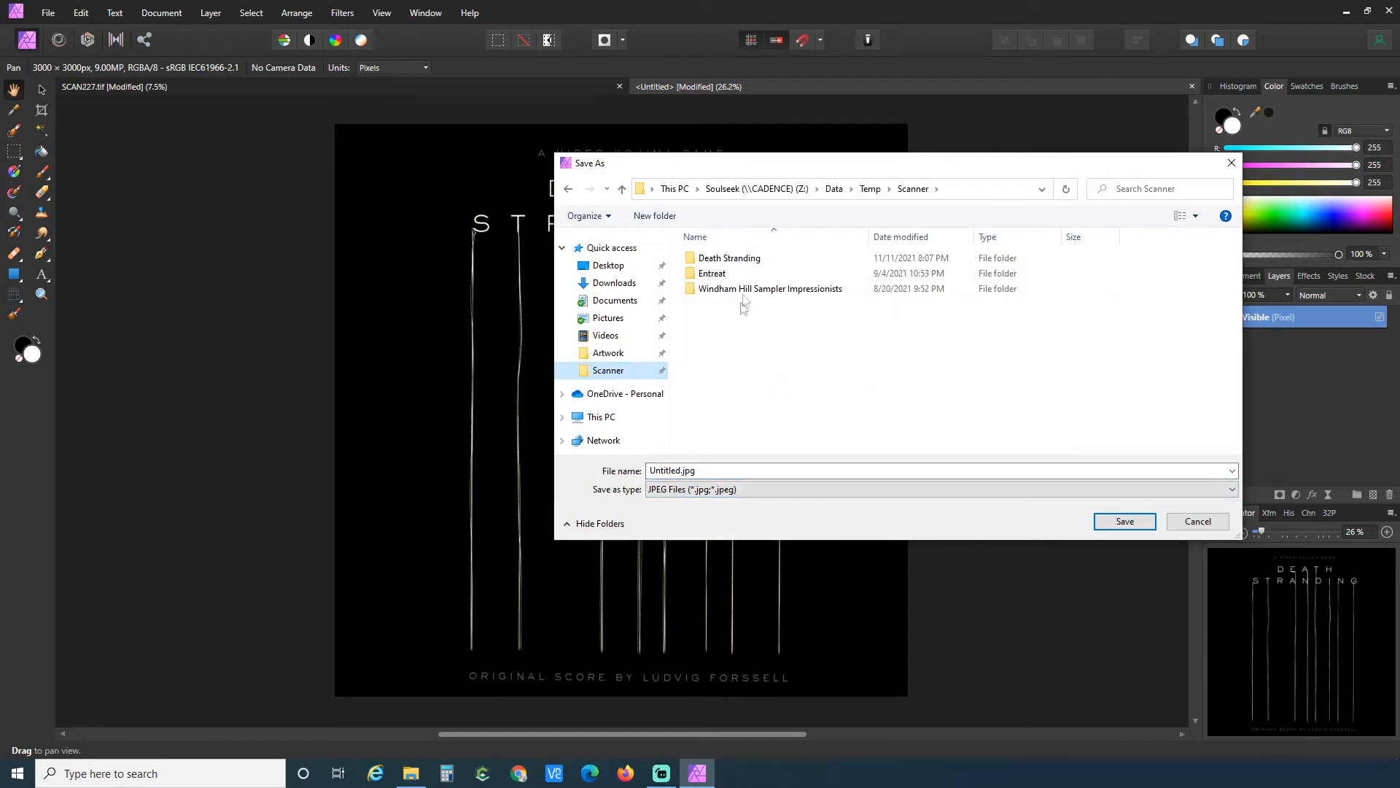
left_click(602, 356)
double_click(729, 257)
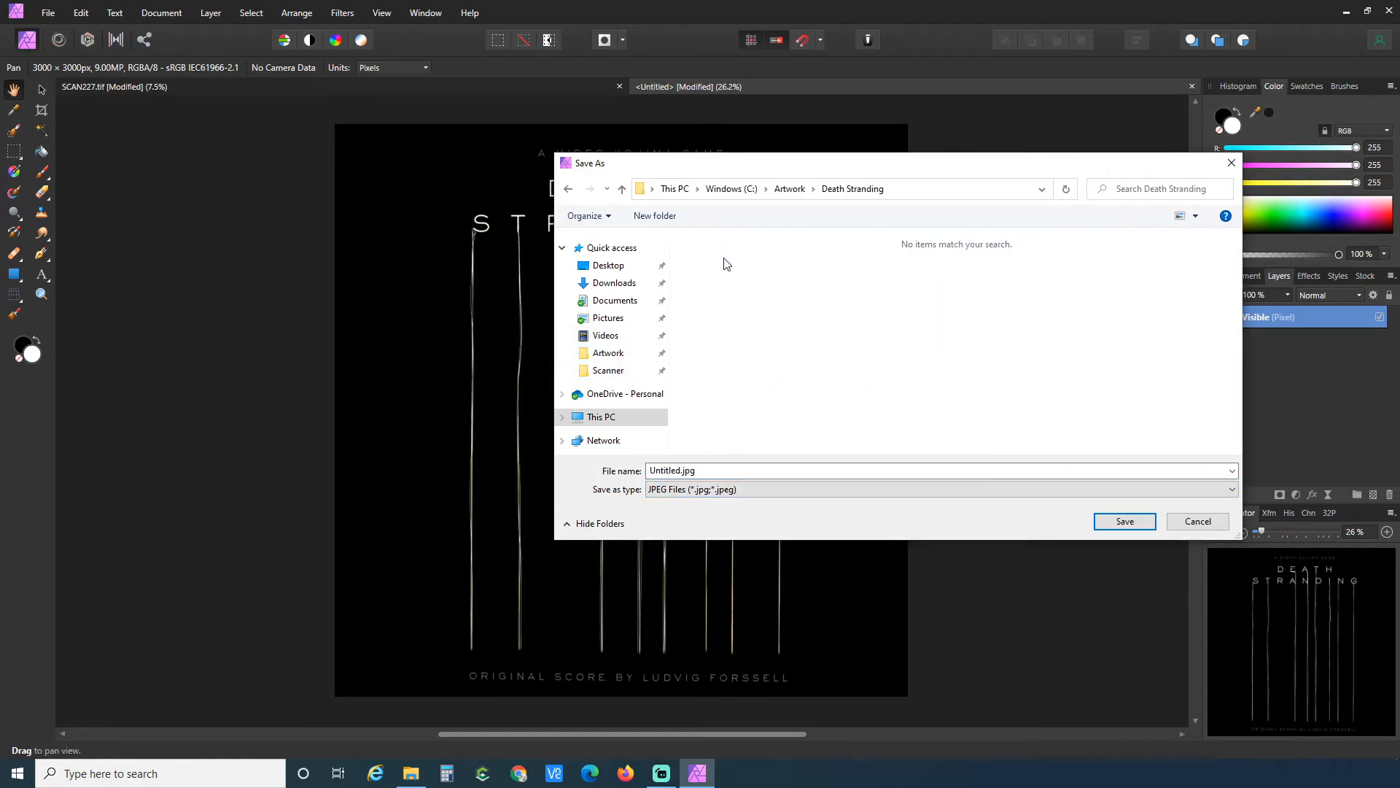
left_click(685, 470)
left_click(604, 473)
type("cover 3000")
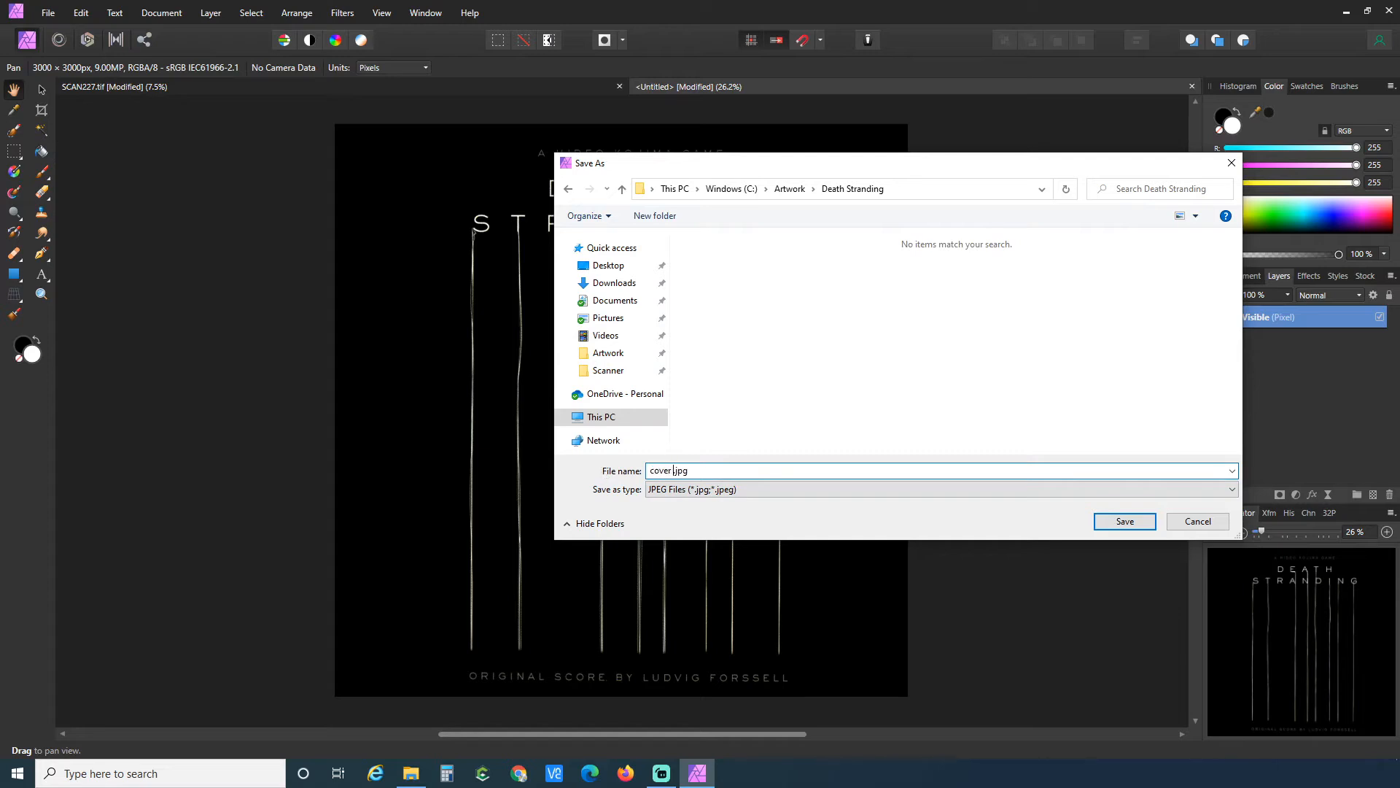
type("x3000")
left_click(1126, 522)
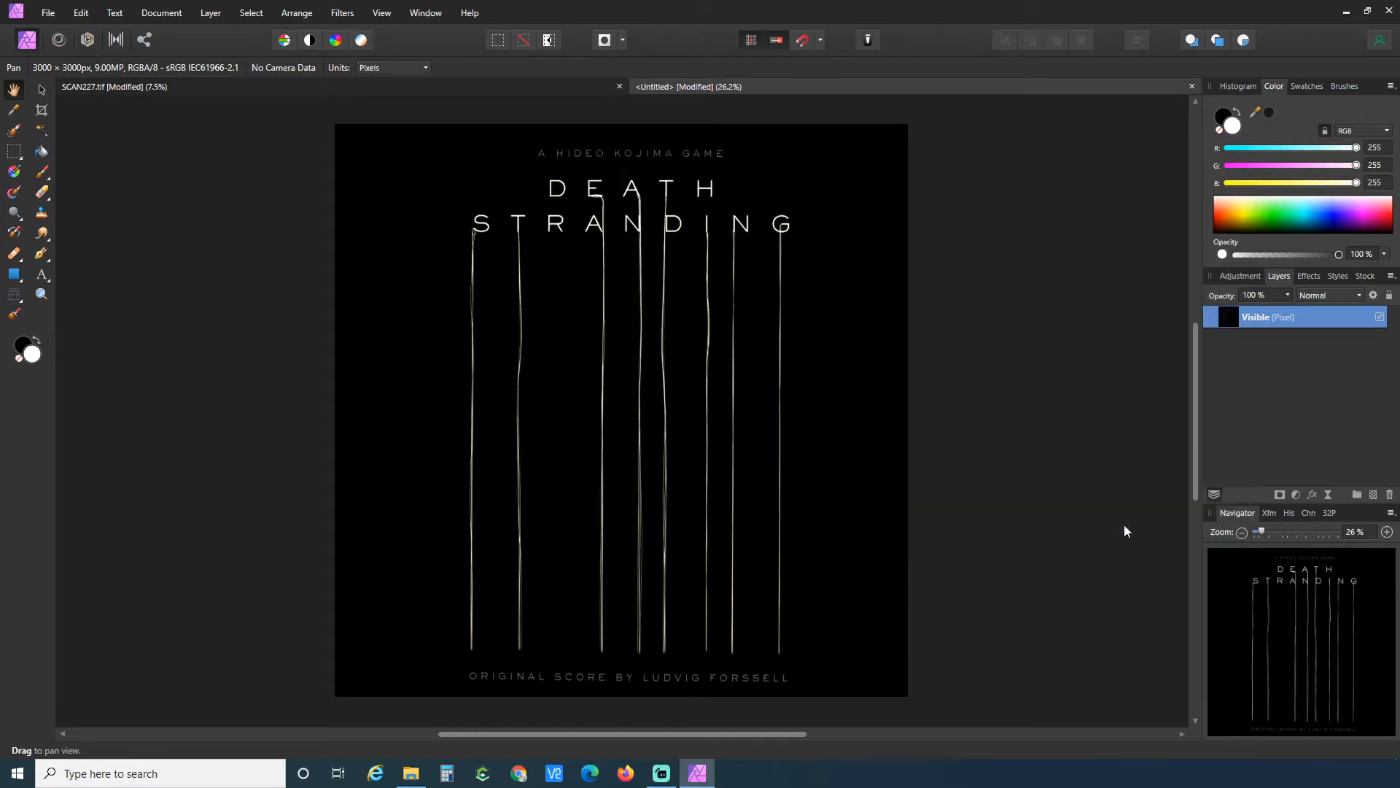
Resize the cover document to 600 DPI with Bilinear resampling on, scaling it to 1500 × 1500 px.
left_click(165, 13)
left_click(173, 94)
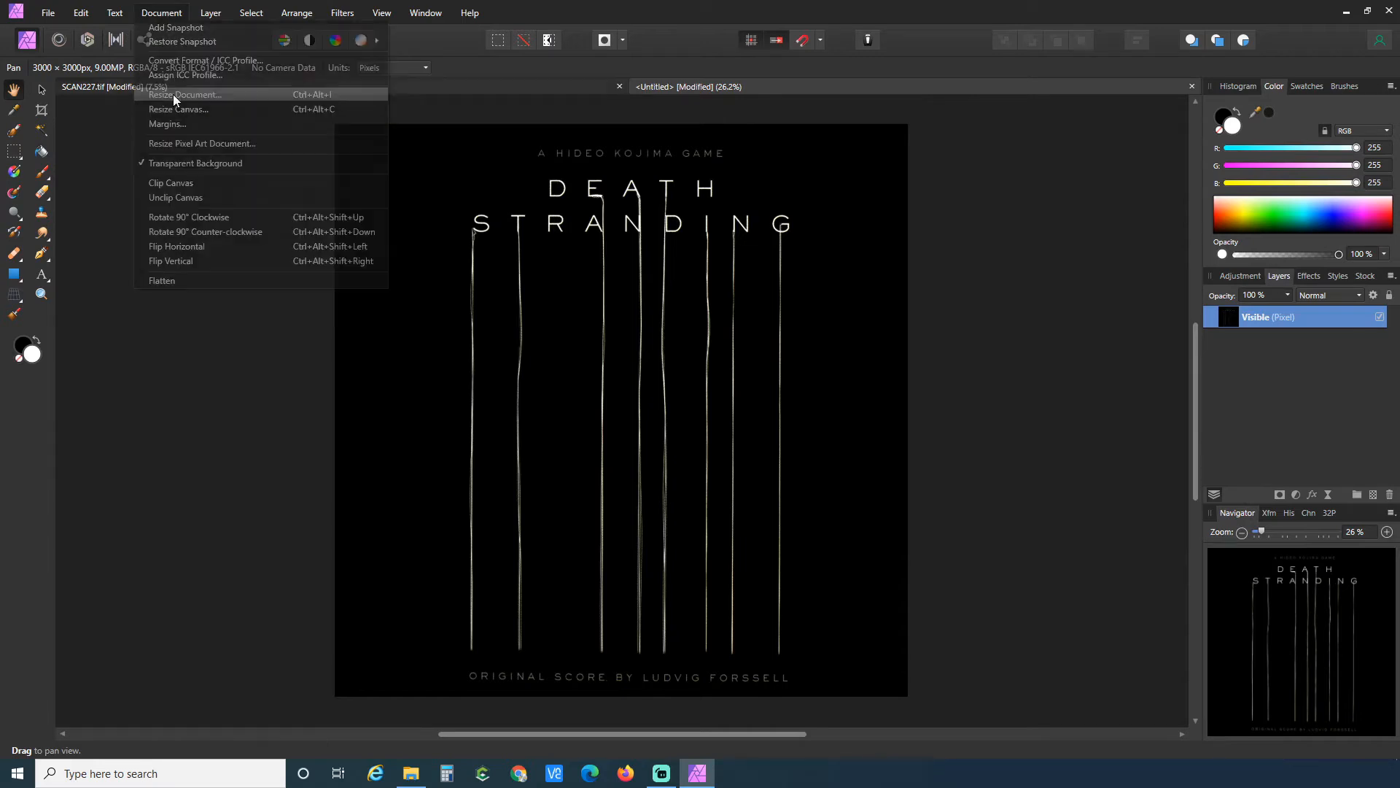
key("Tab")
key("Tab")
key("Tab")
type("600")
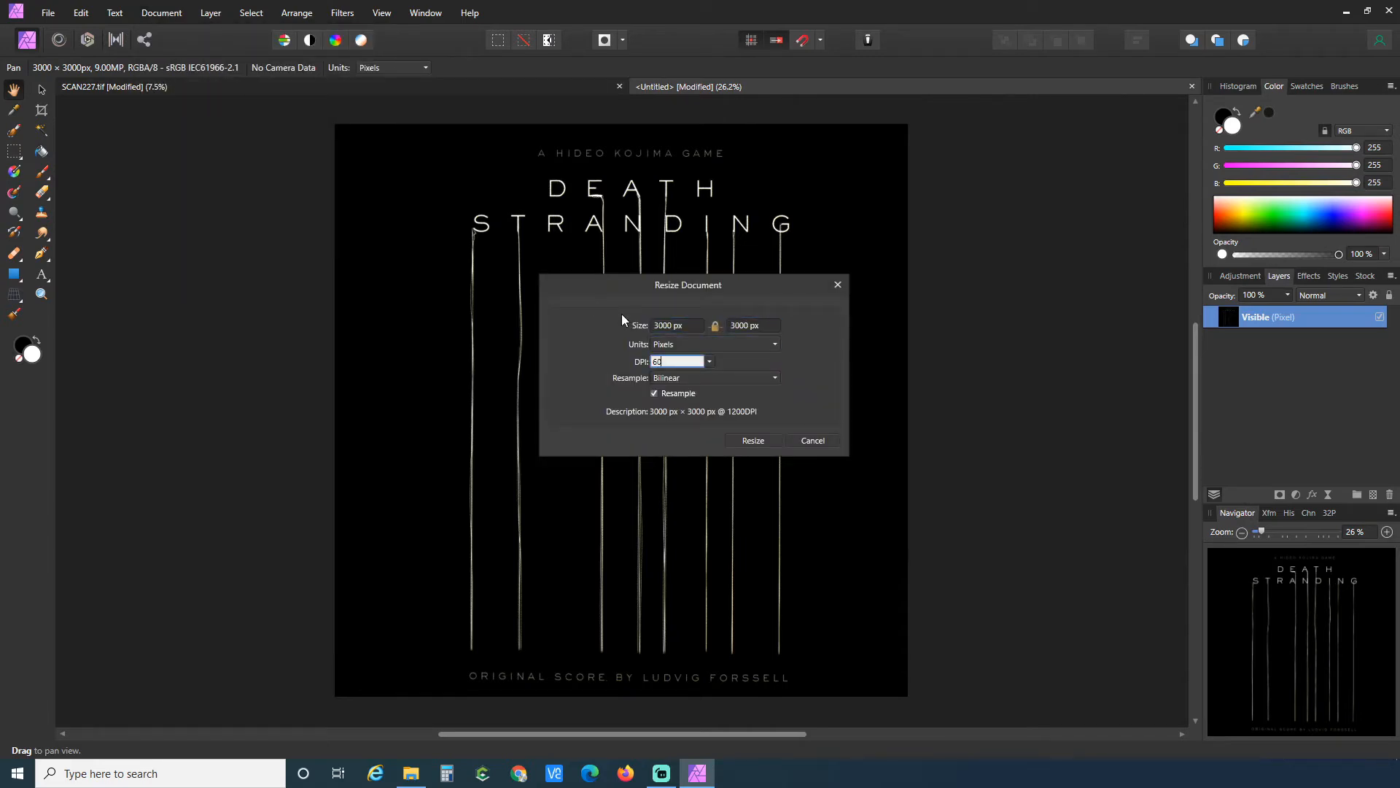
key("Tab")
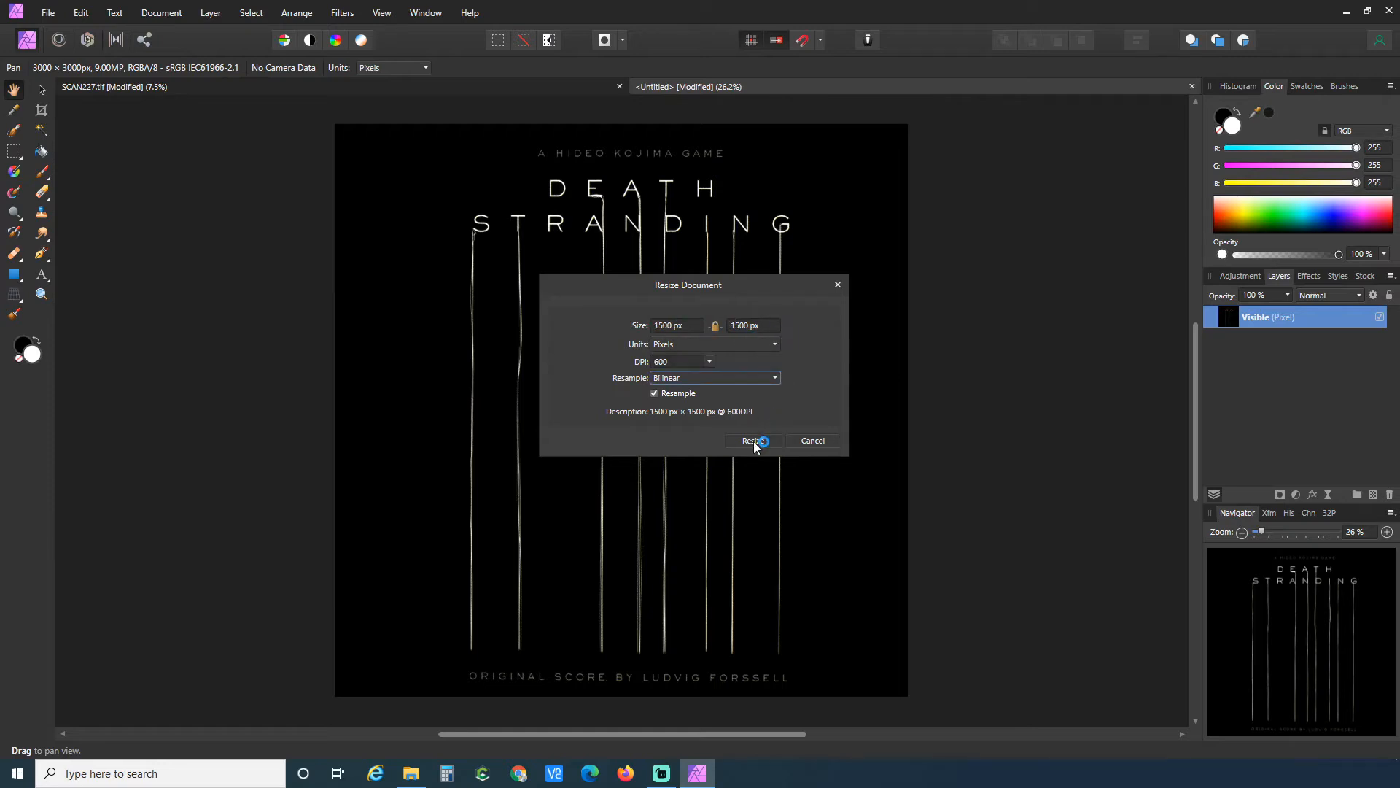
left_click(753, 440)
Export the reduced cover as a quality 97 JPEG named "cover" in the Death Stranding folder.
left_click(48, 13)
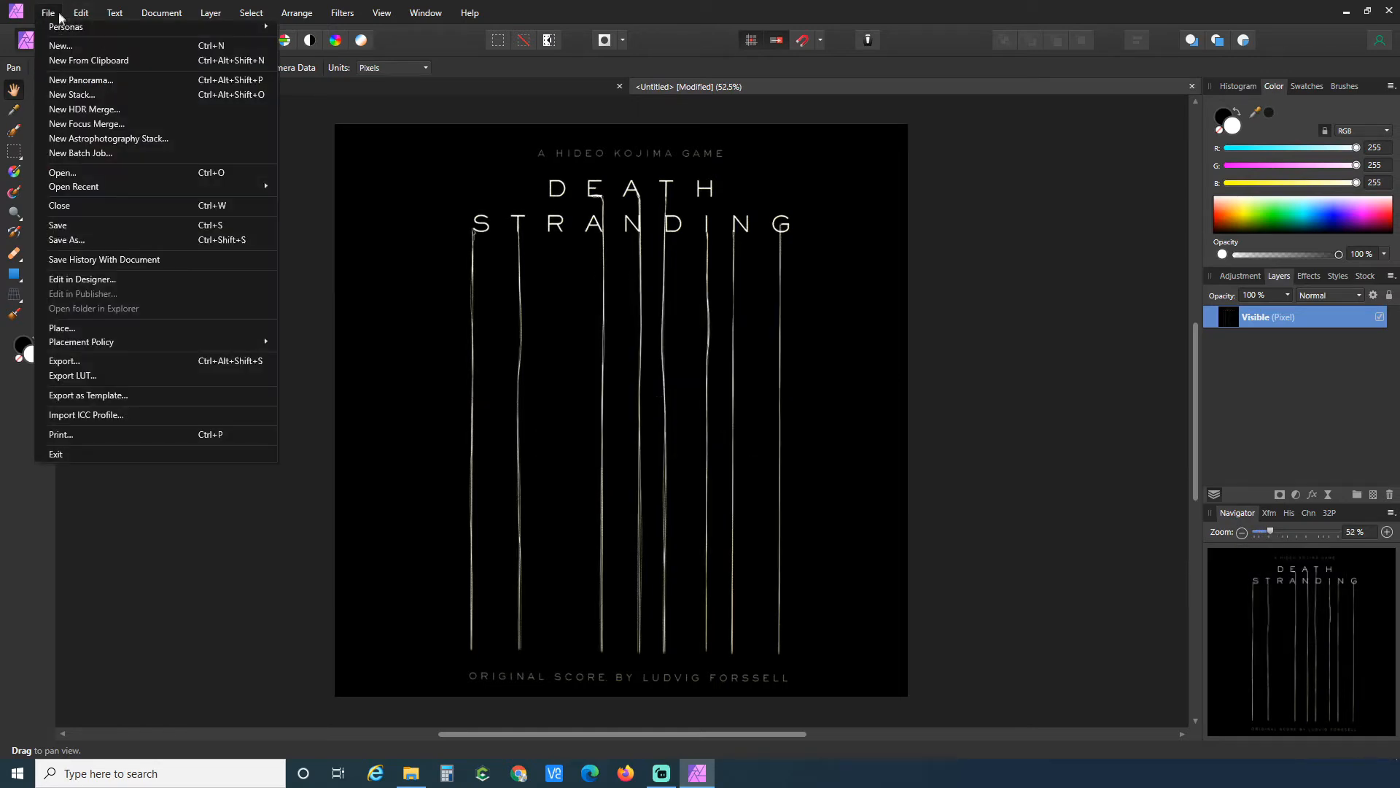
left_click(68, 366)
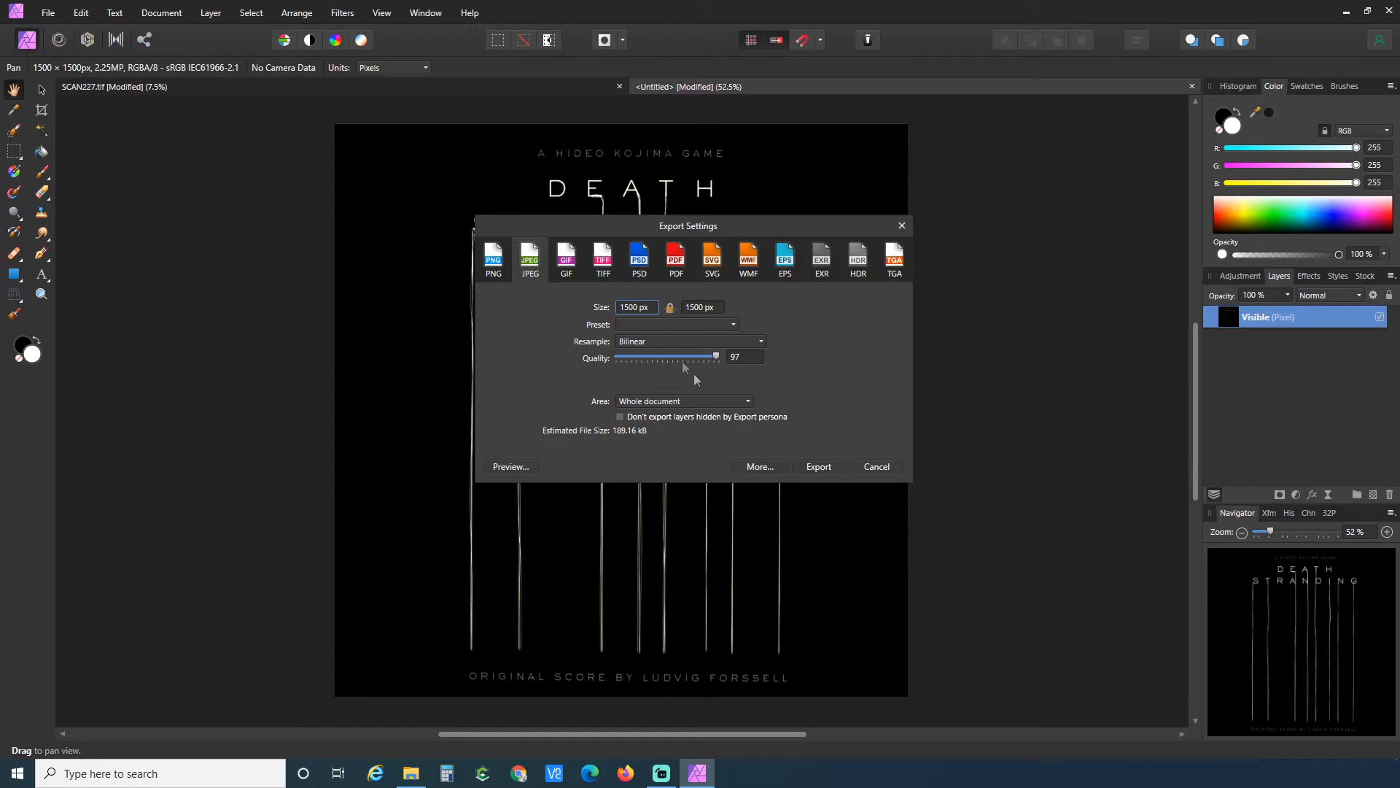
left_click(820, 467)
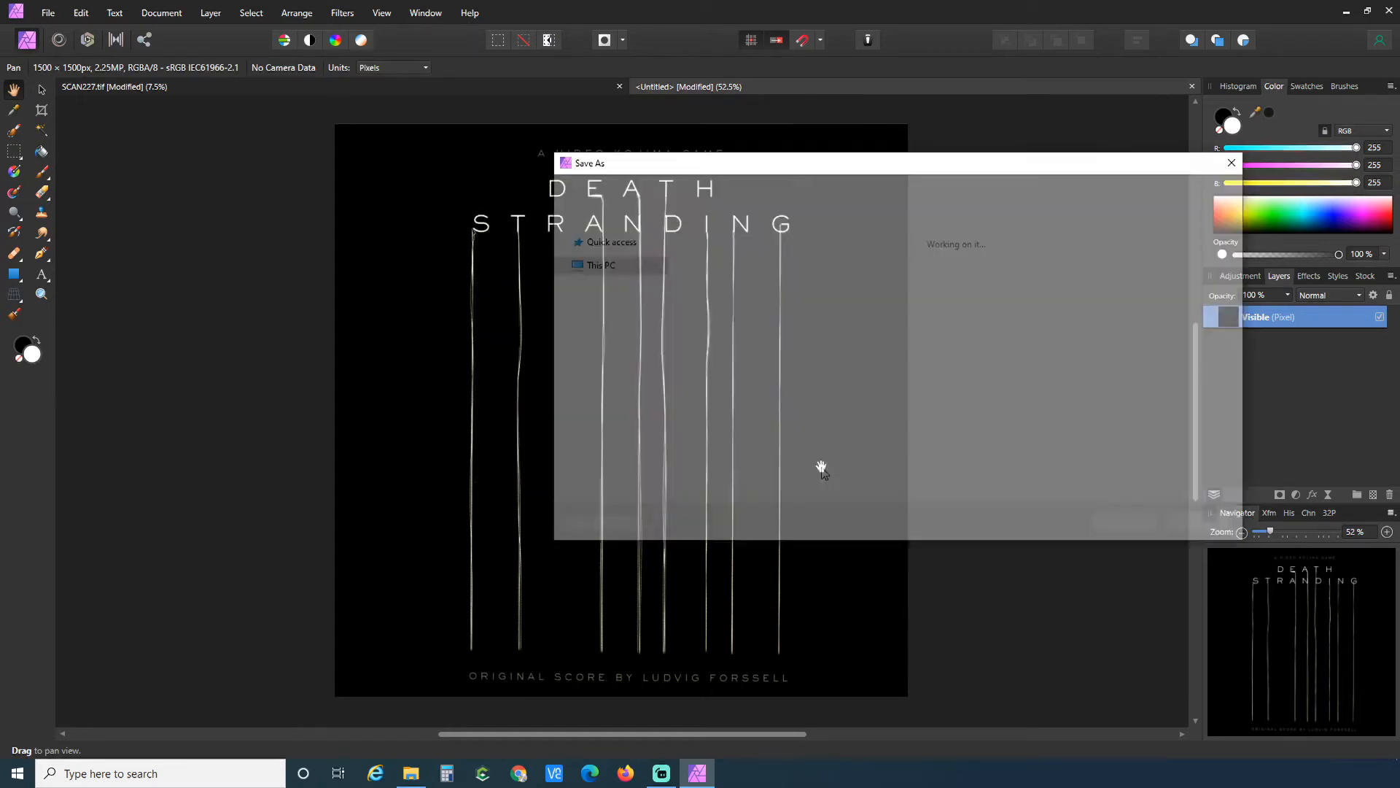
left_click_drag(683, 469, 653, 471)
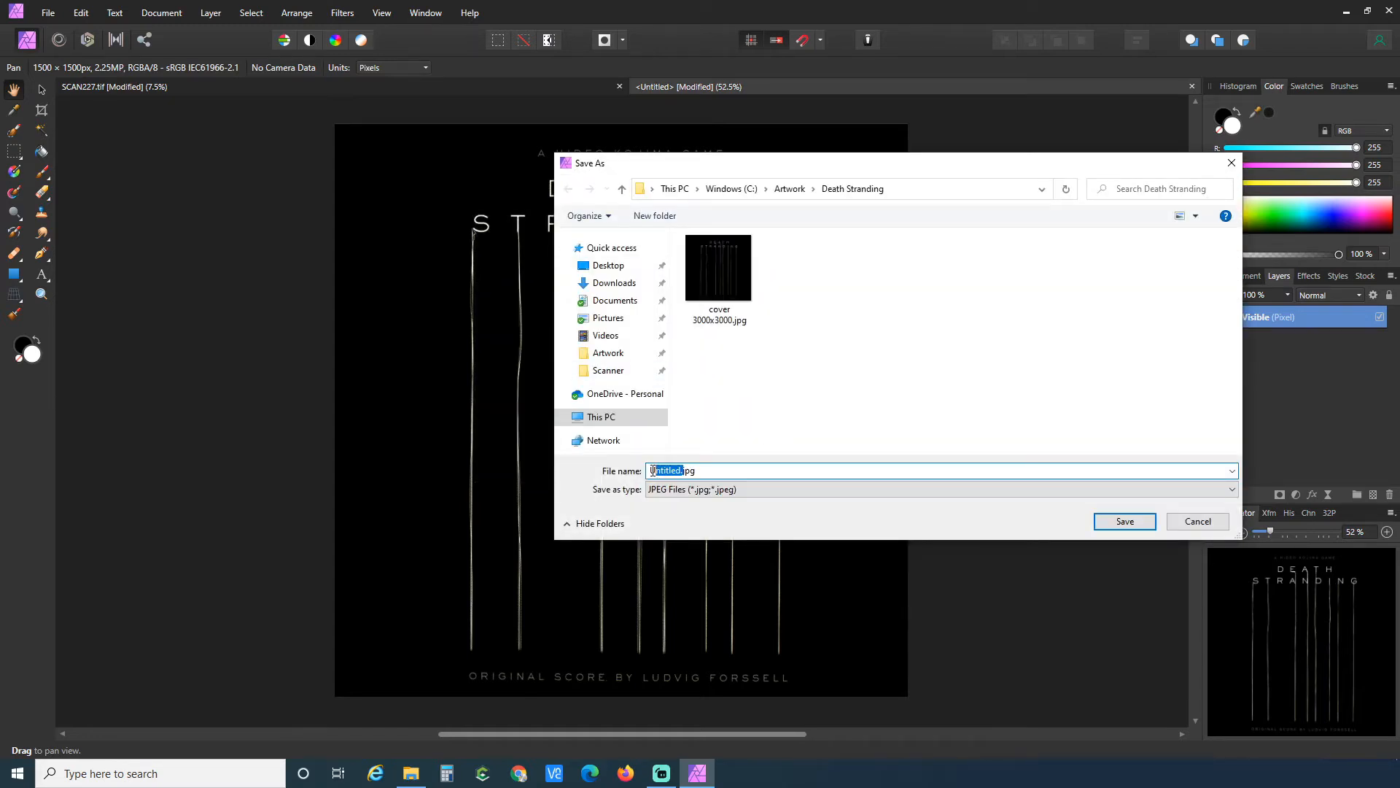
type("cover")
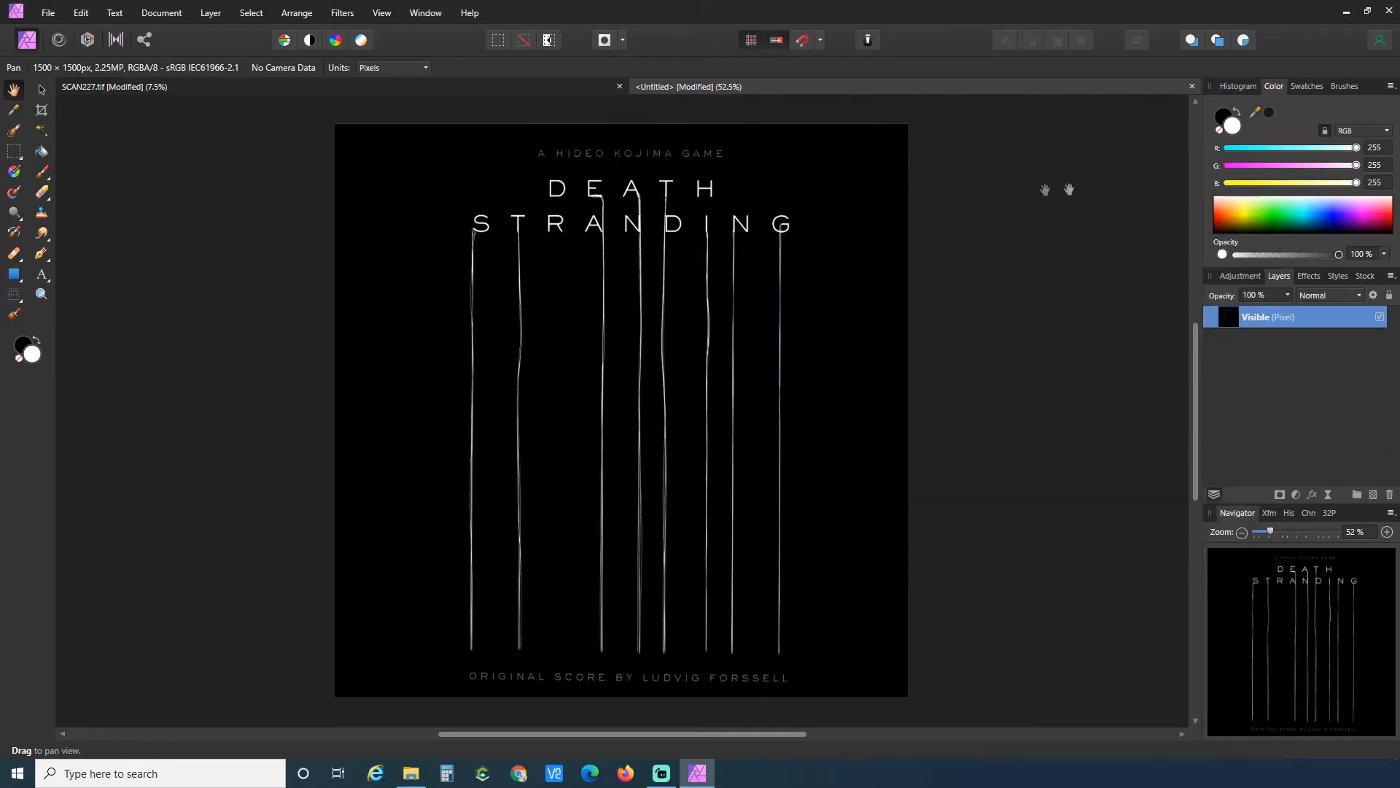
Inspect the reduced cover at 150% zoom, from the title lettering down to the score credit line.
left_click(1388, 533)
left_click(1387, 532)
left_click(1387, 532)
scroll(1047, 391, "up", 5)
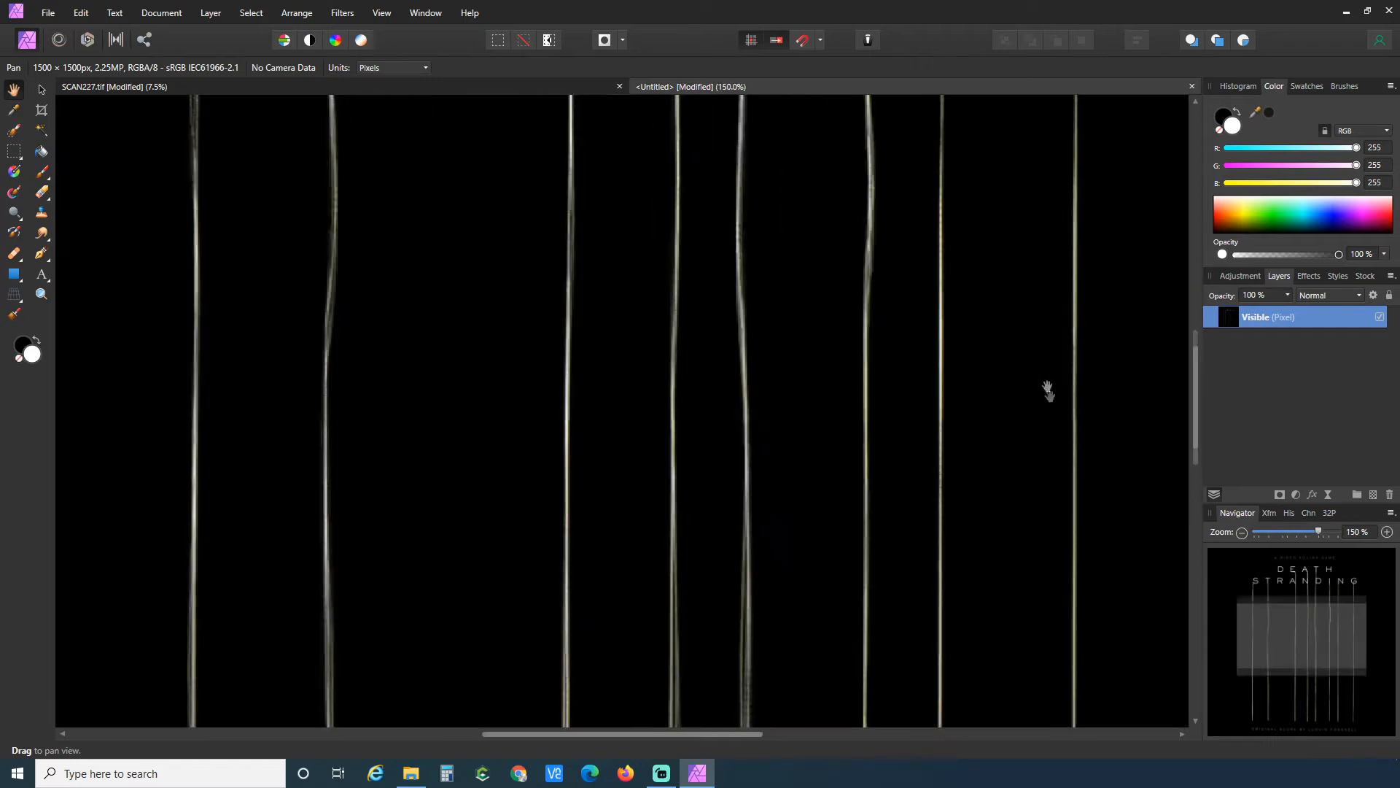
scroll(806, 330, "up", 3)
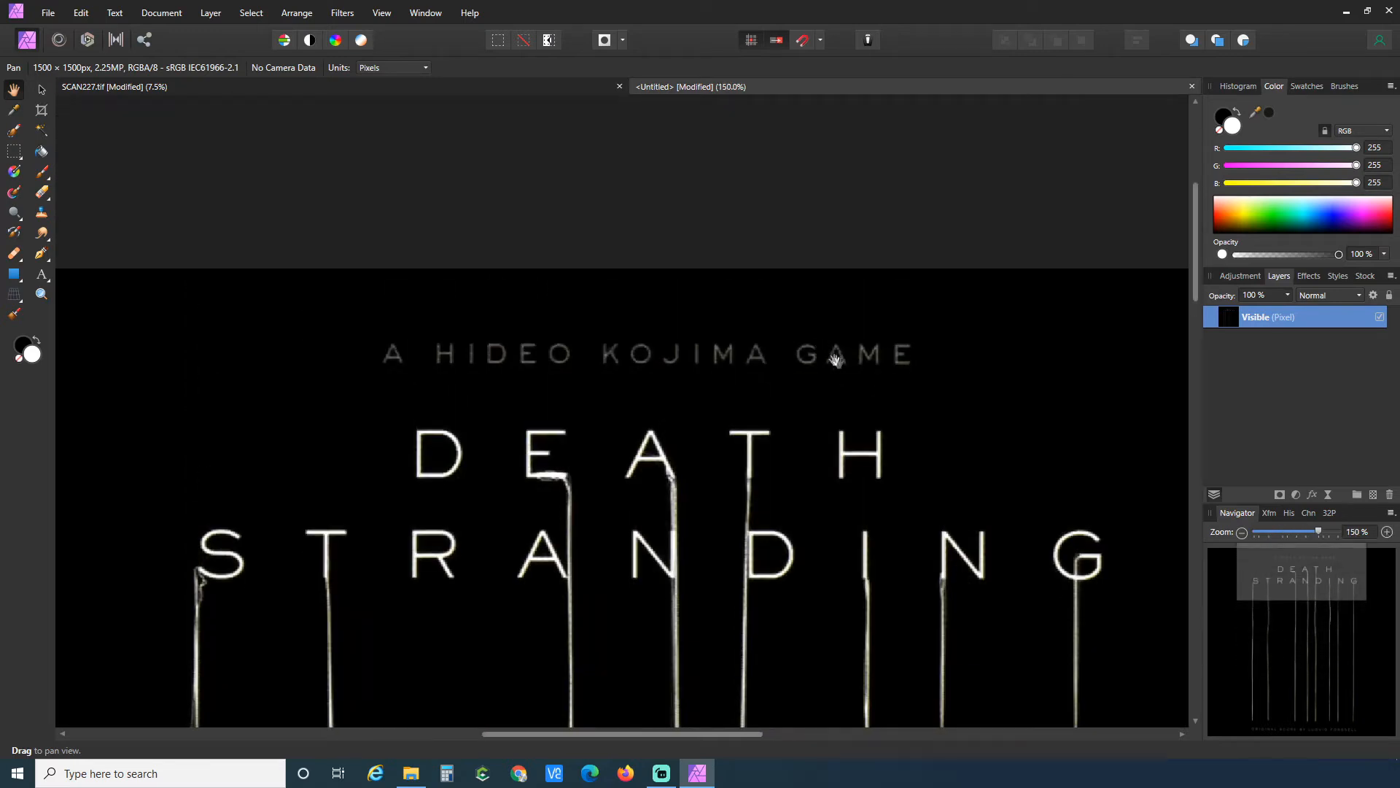
scroll(881, 394, "down", 6)
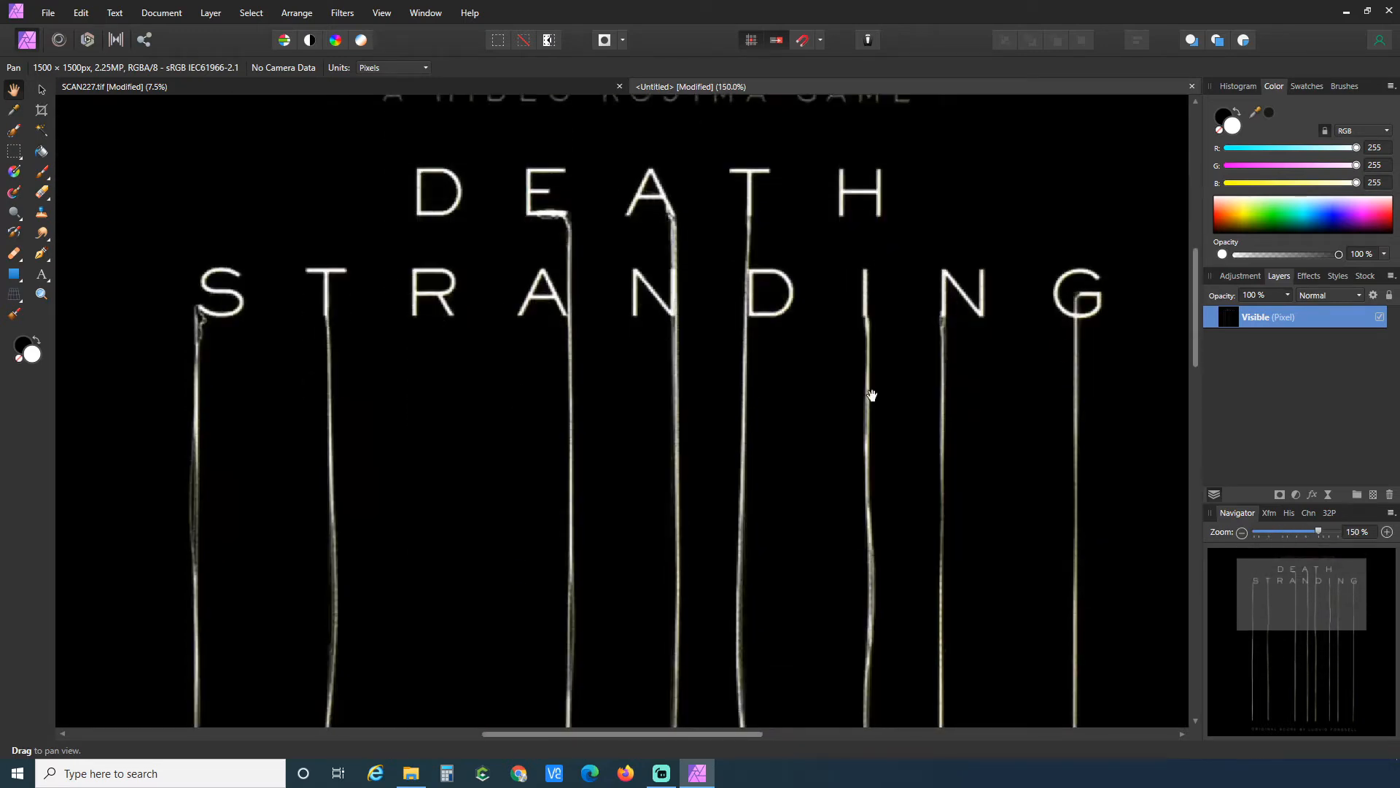
scroll(1010, 478, "down", 7)
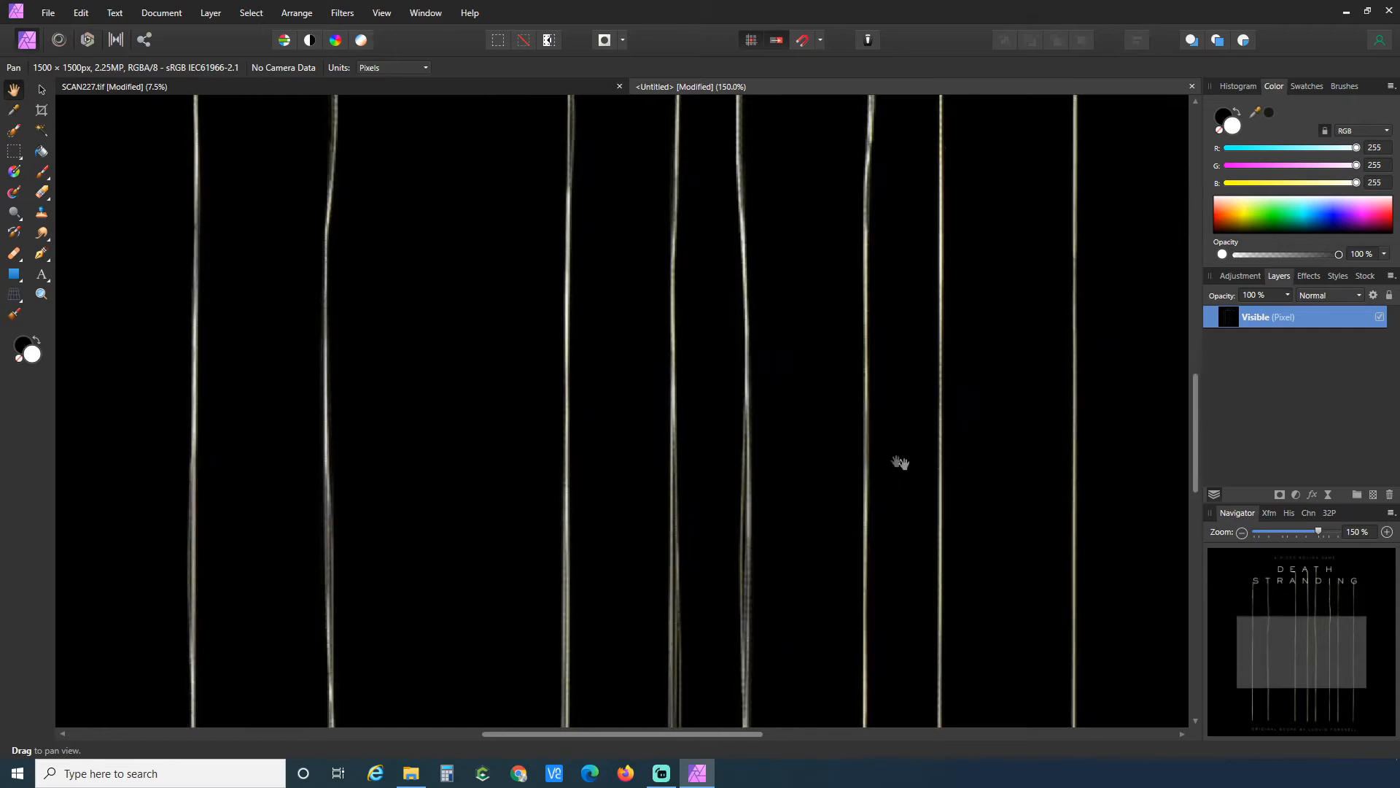
scroll(649, 478, "down", 4)
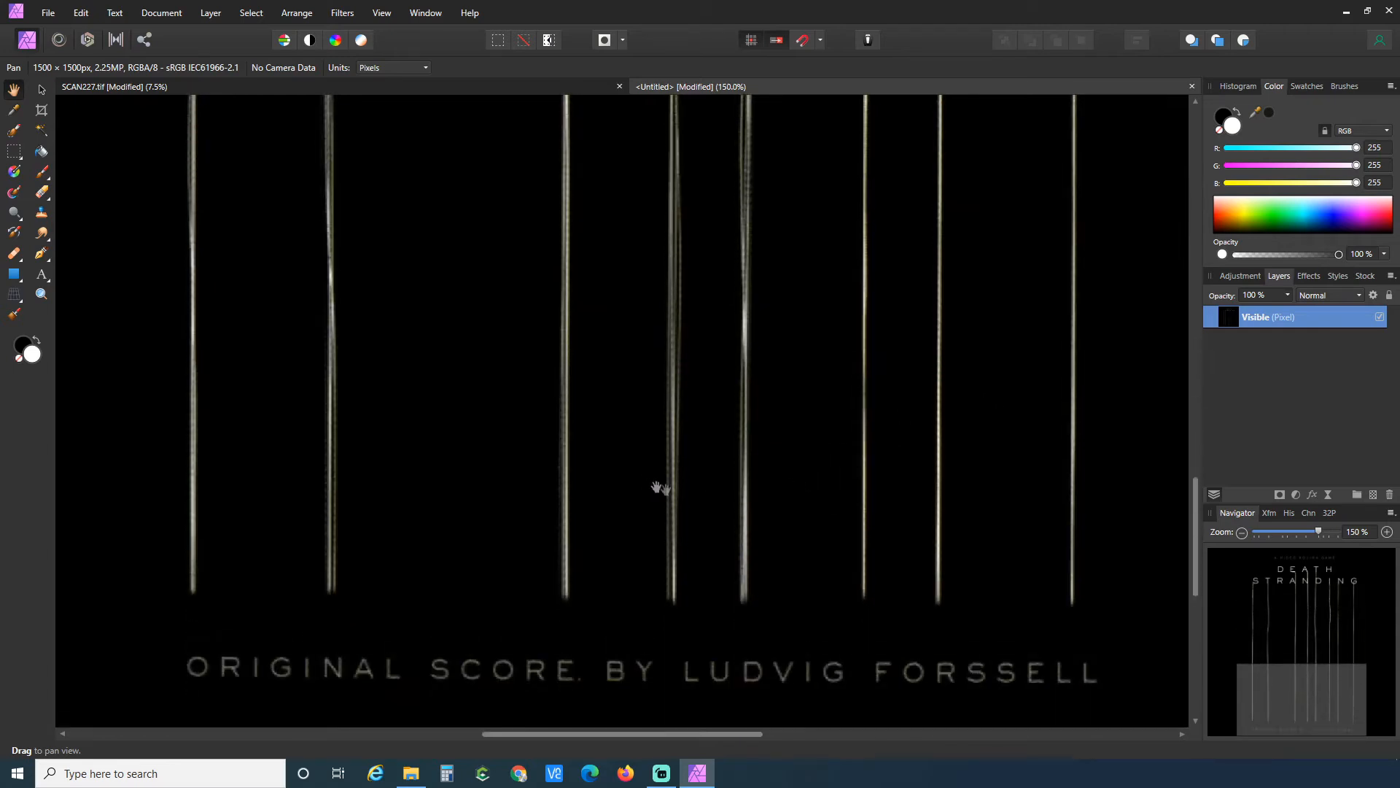
Clear the selection in SCAN227.tif and resize the document to 600 DPI with Bilinear resampling.
left_click(306, 86)
key("m")
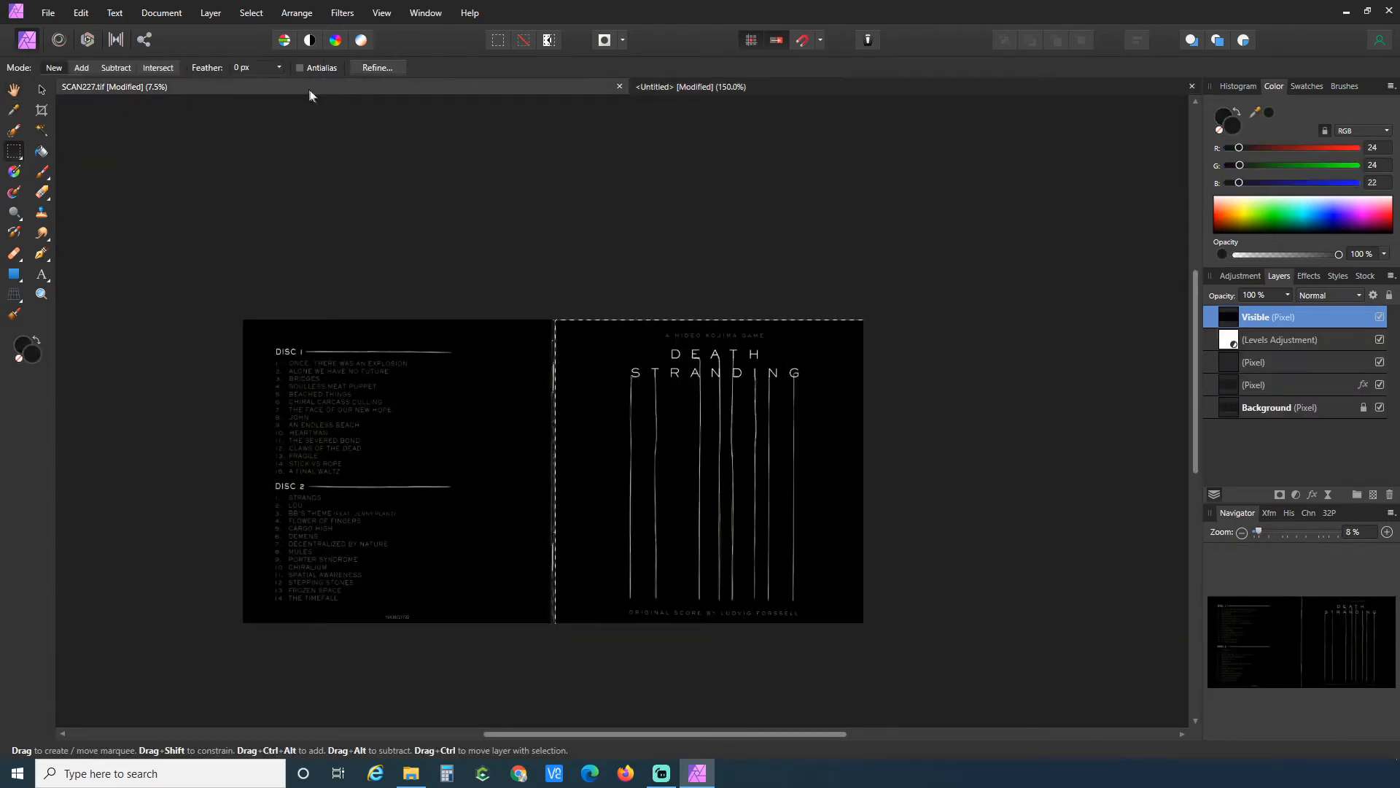
left_click(626, 303)
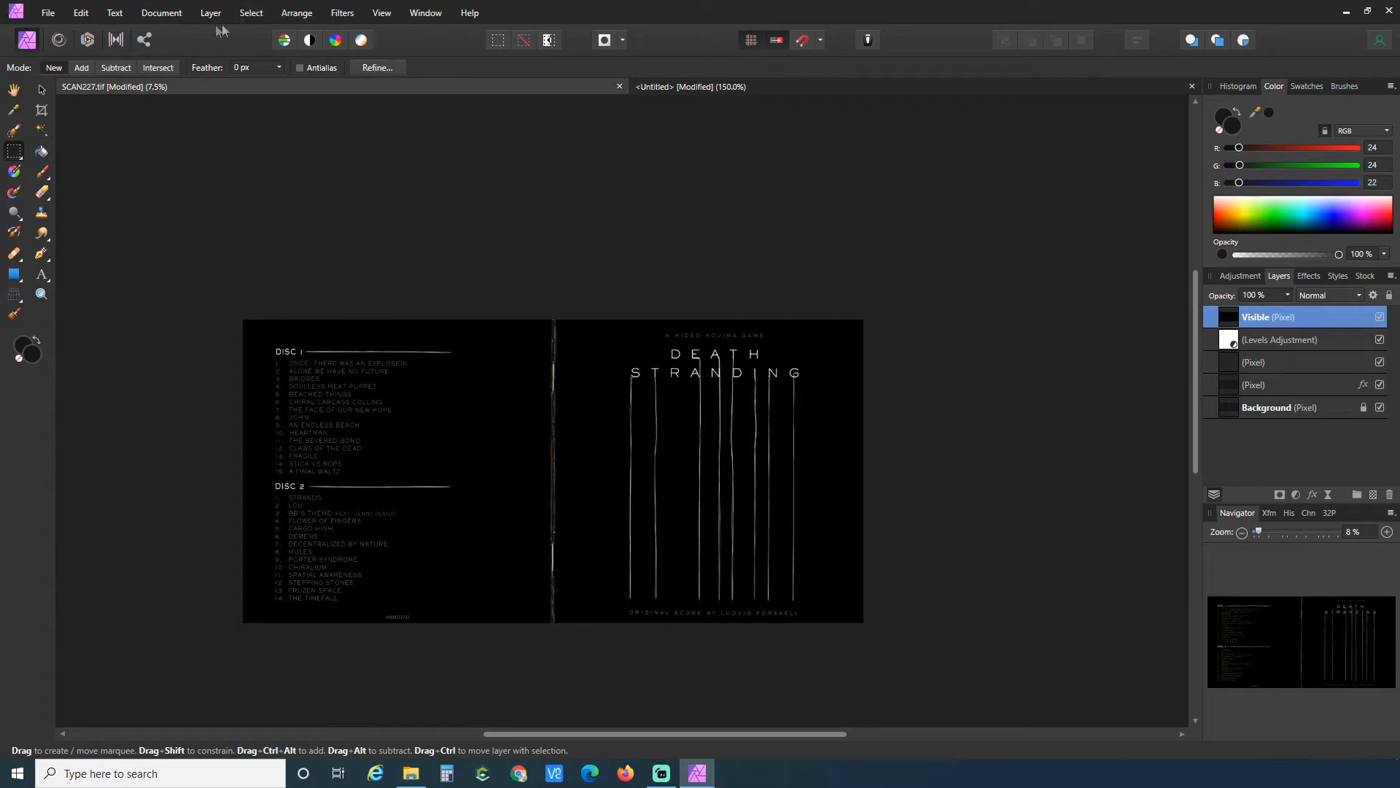
left_click(162, 12)
left_click(193, 108)
key("Tab")
key("Tab")
key("Tab")
type("600")
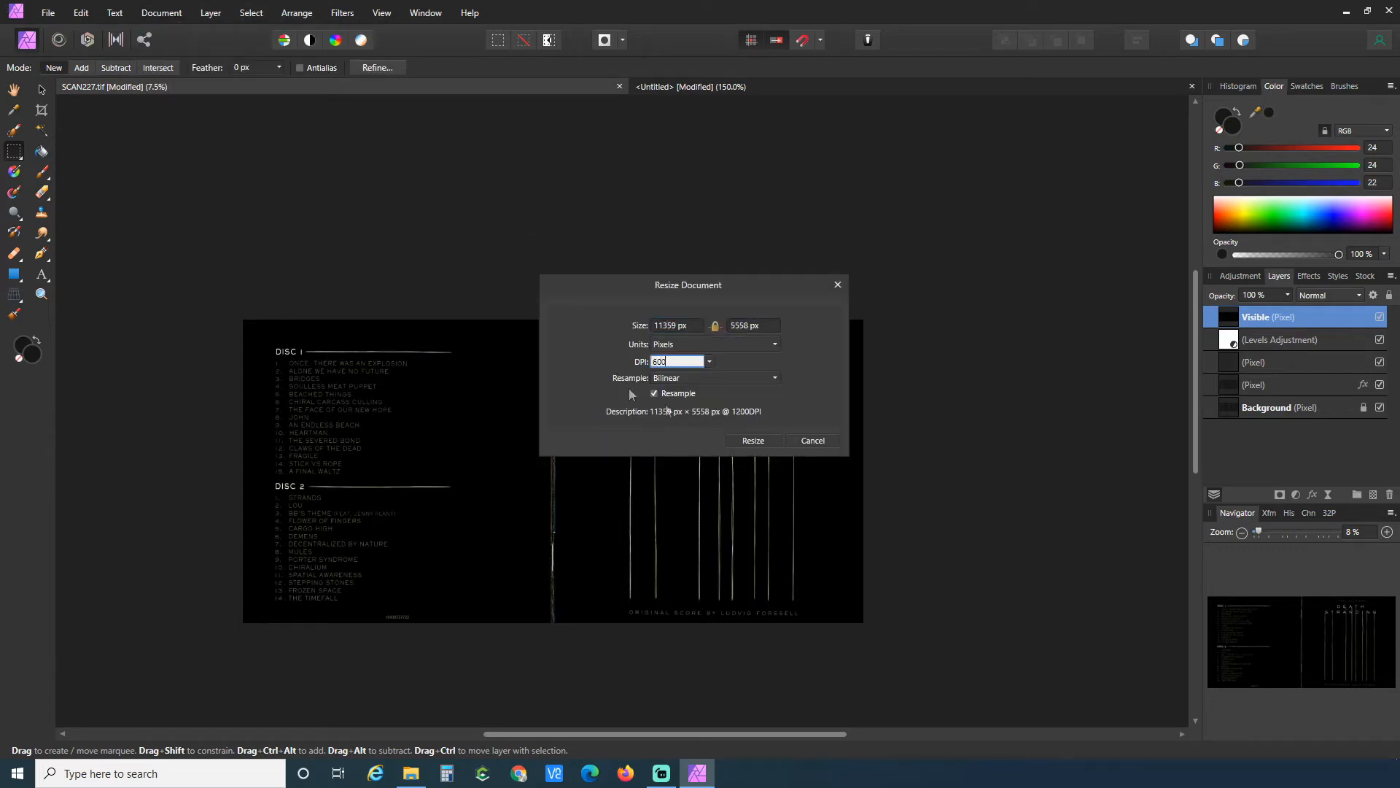
key("Tab")
left_click(753, 440)
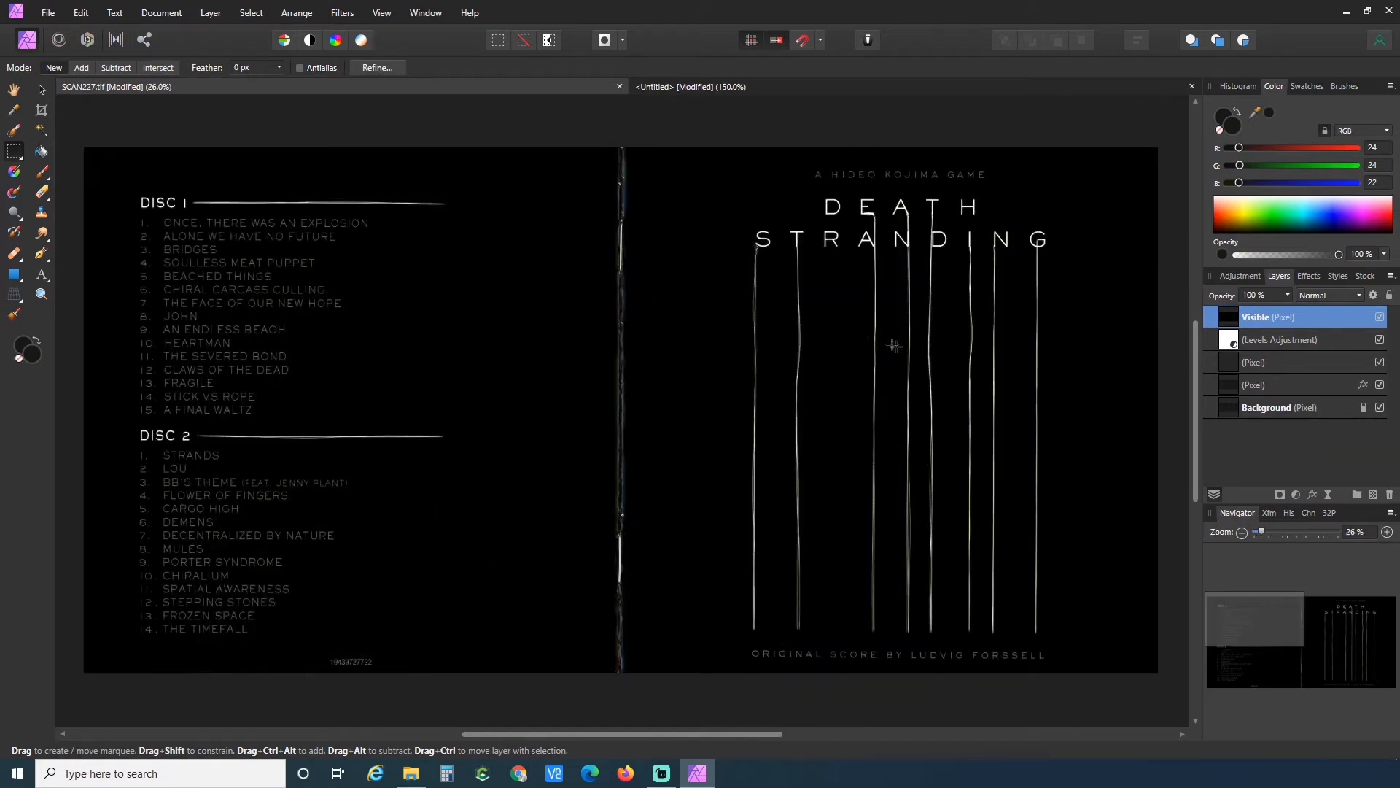
Export the whole spread as a PNG named "booklet 00 front-back.png" in the Death Stranding folder.
left_click(48, 12)
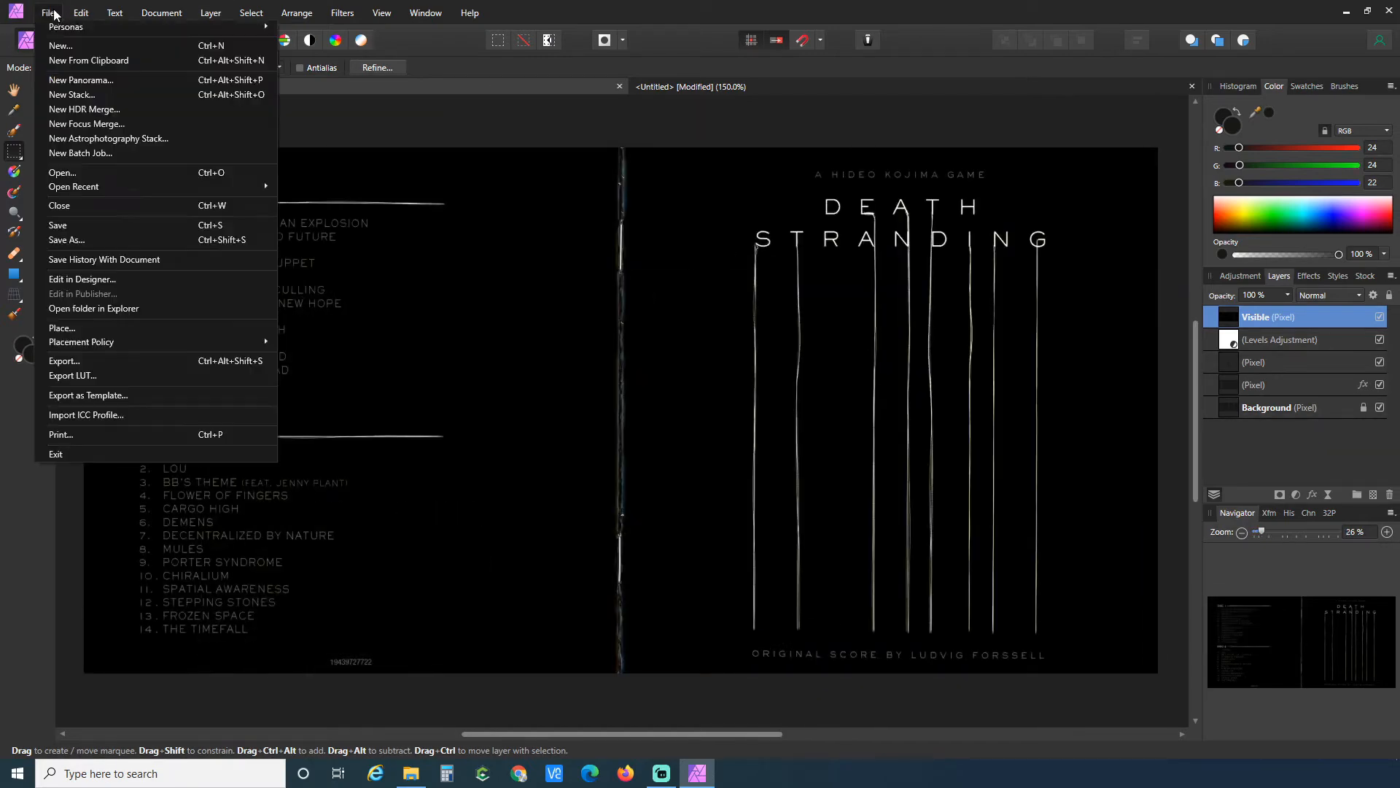
left_click(72, 363)
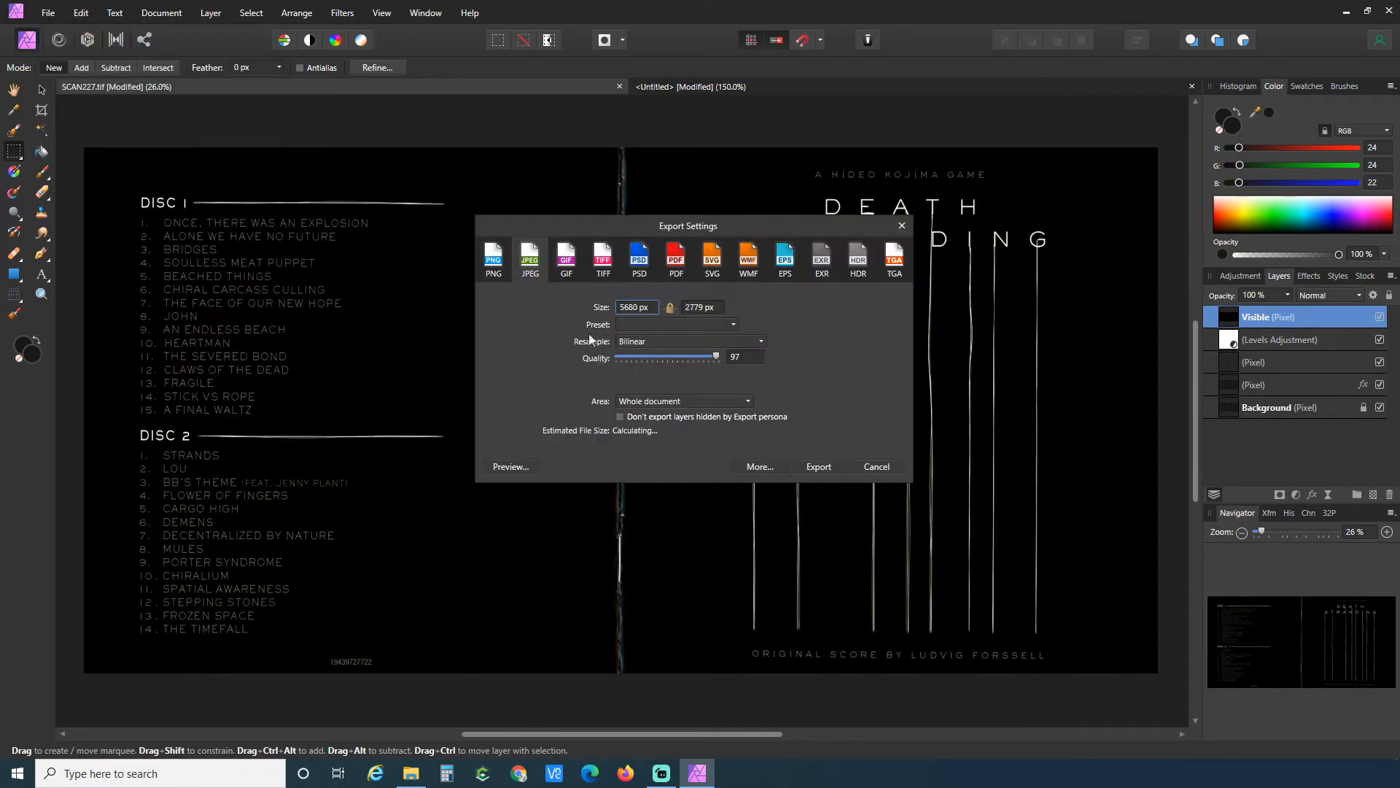
left_click(820, 453)
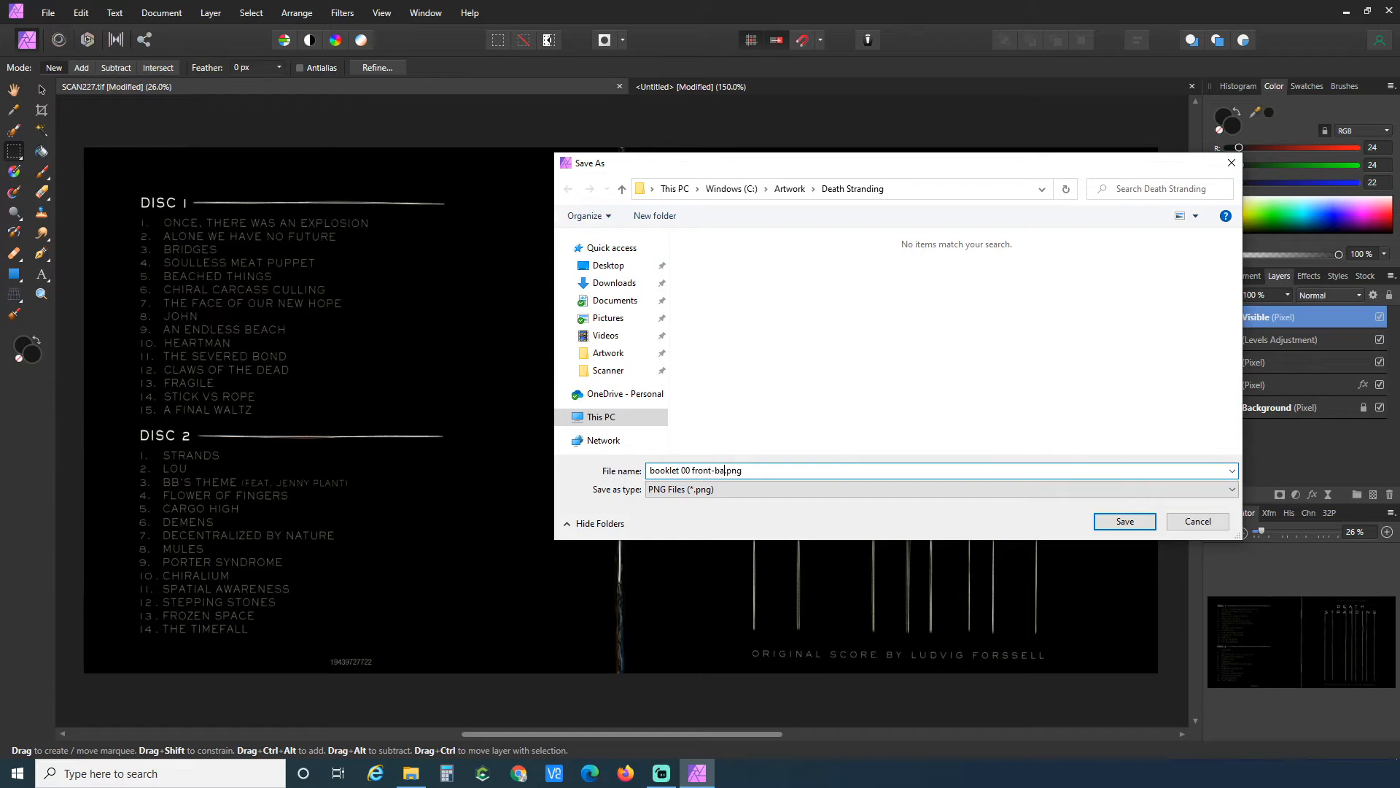
left_click(1121, 521)
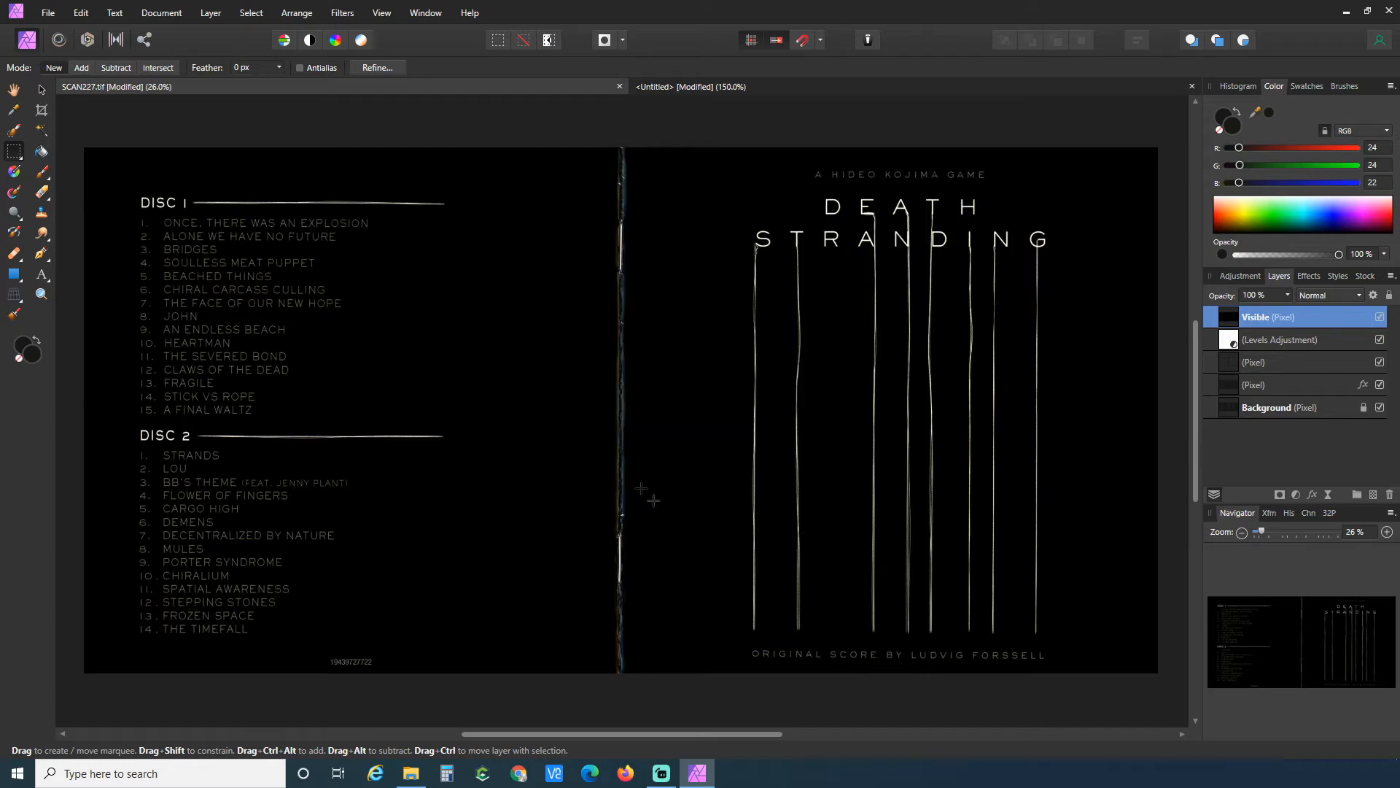
Inspect the resized spread at 75% zoom, from the front cover's title and strands across to the Disc 2 track list.
left_click(1387, 532)
left_click_drag(618, 733, 862, 733)
scroll(769, 499, "up", 10)
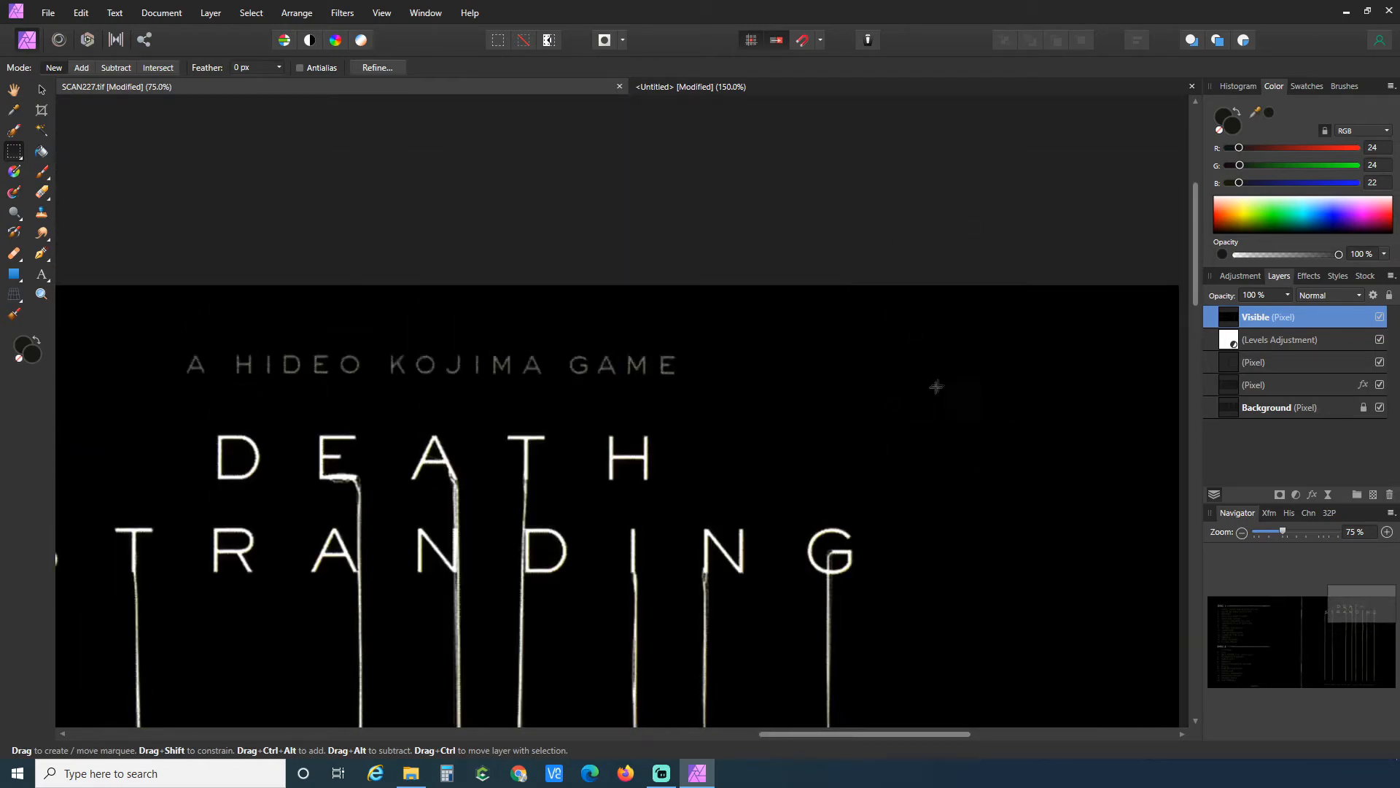
scroll(759, 489, "down", 10)
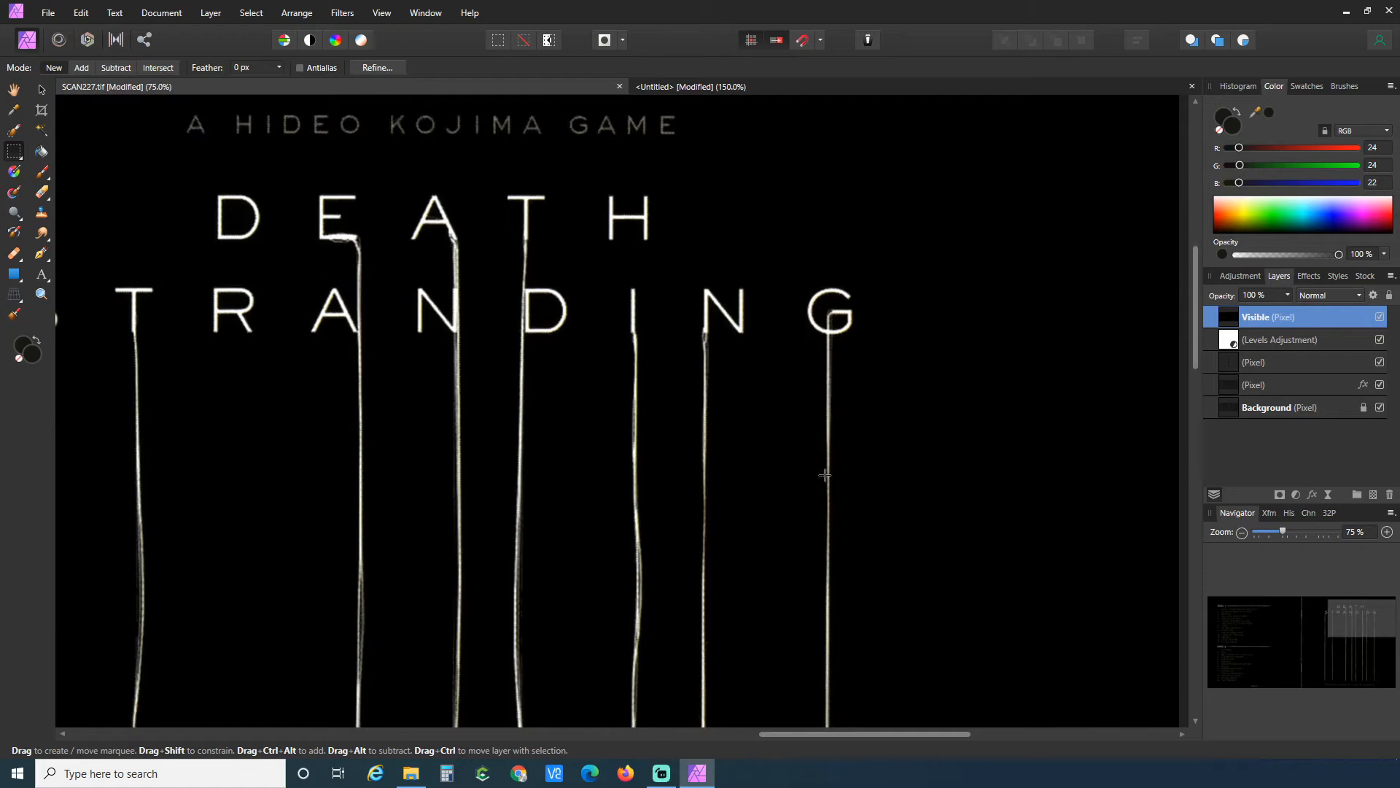
scroll(794, 500, "down", 6)
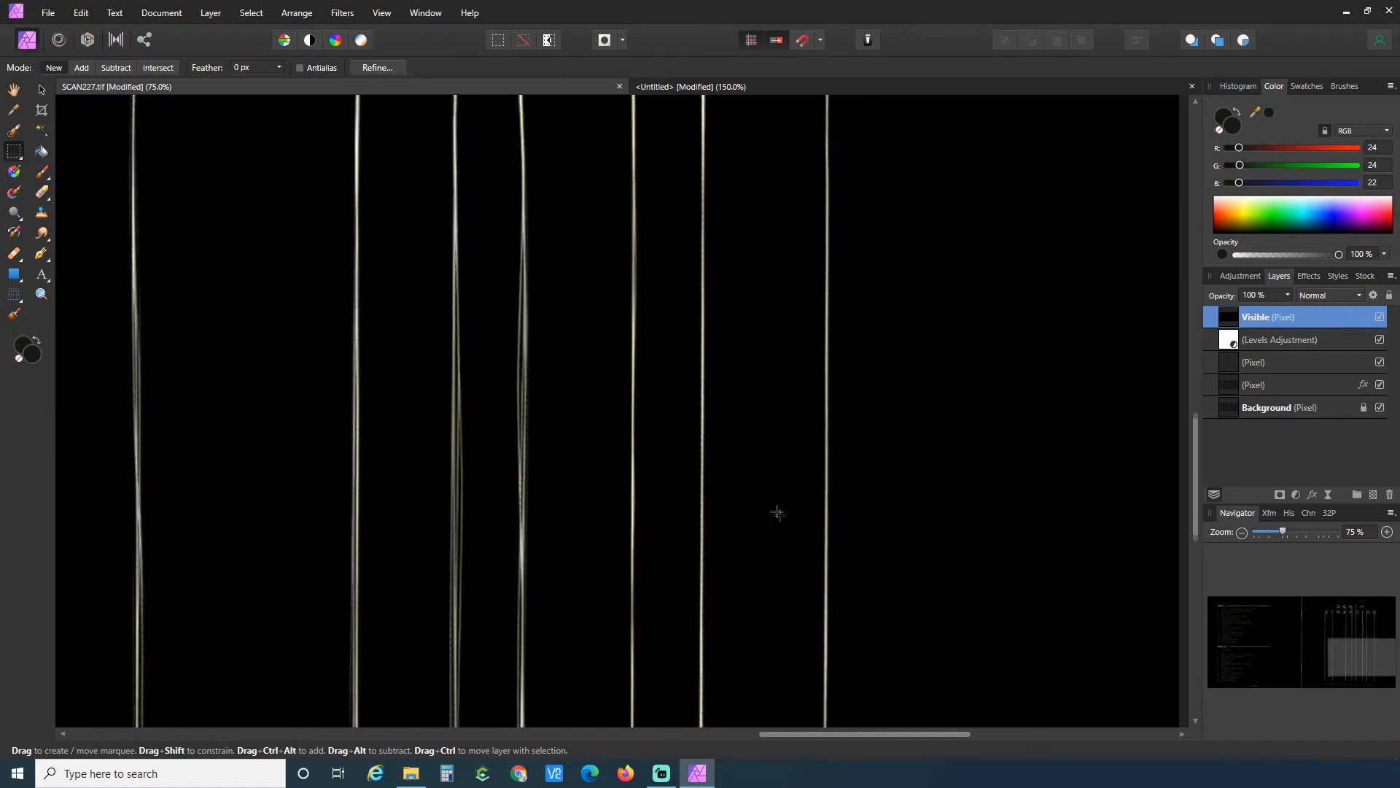
left_click_drag(924, 734, 605, 733)
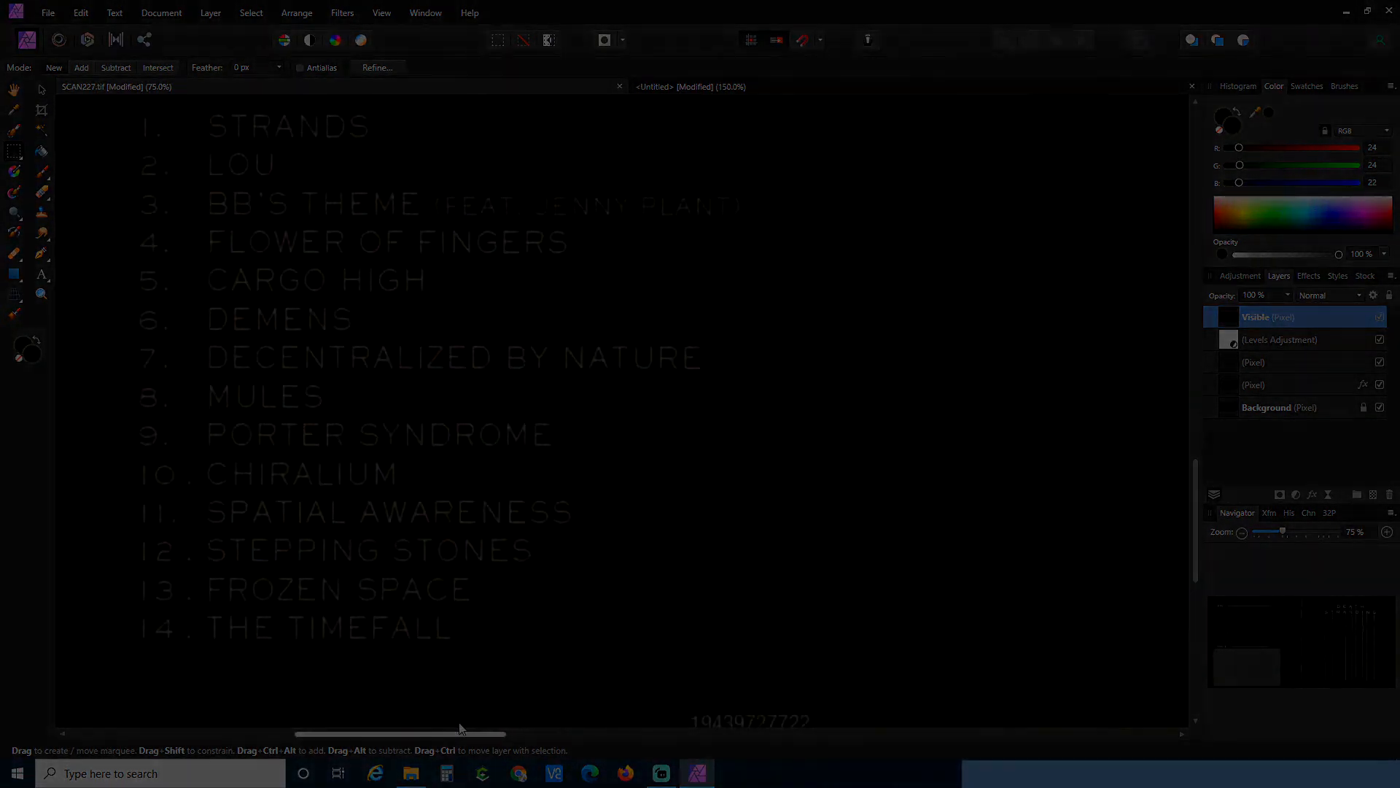
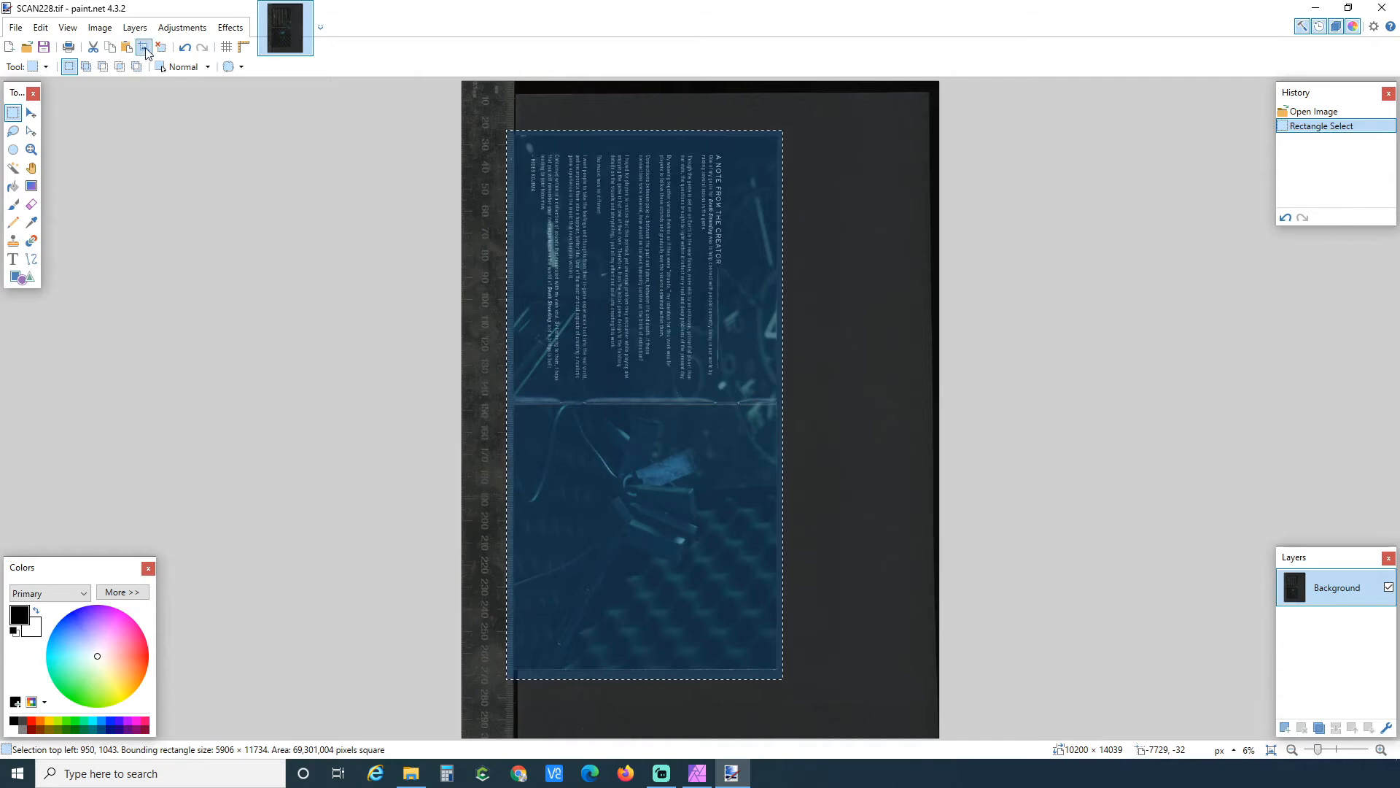
In paint.net, crop SCAN228.tif to the selection, rotate it 90° counter-clockwise, and save it with auto-detected bit depth before closing.
left_click(100, 27)
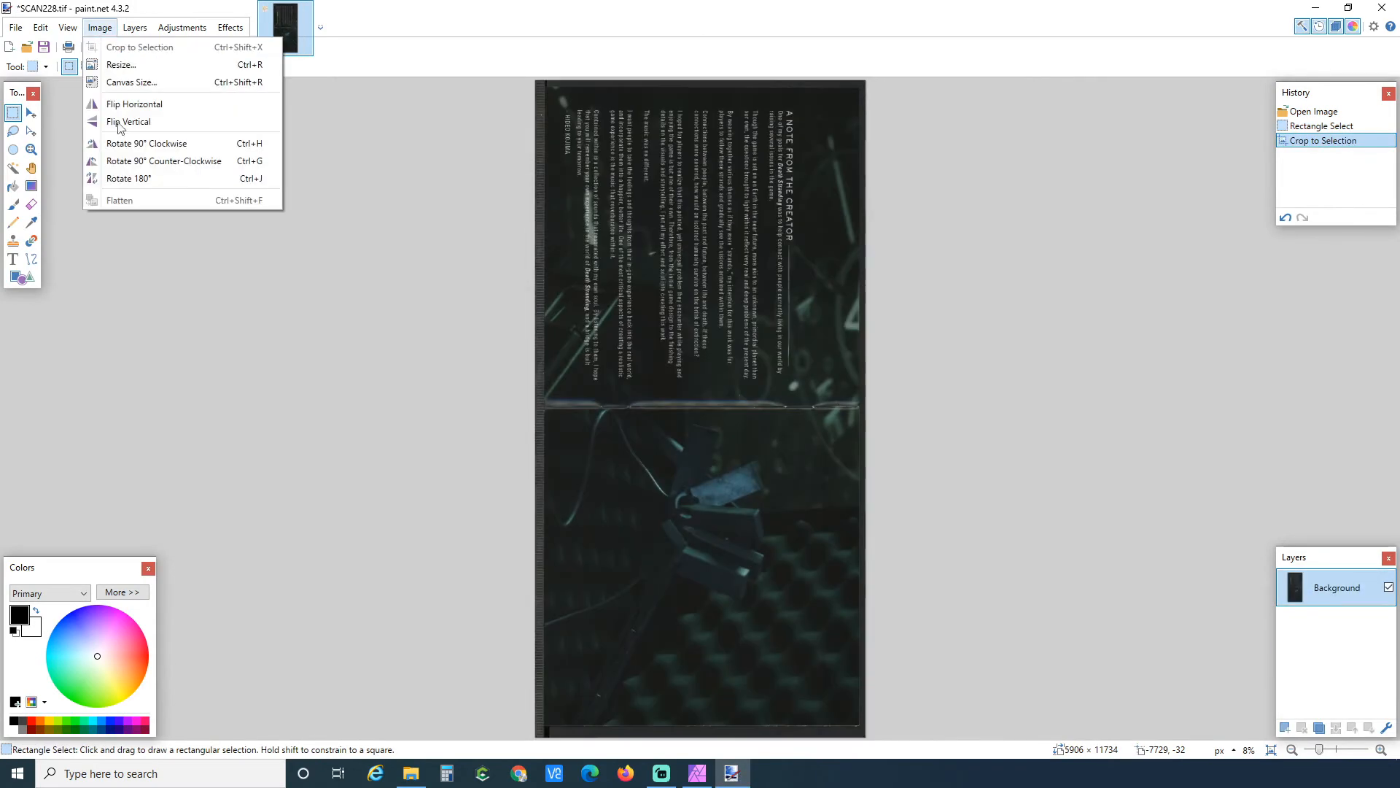
left_click(142, 161)
left_click(44, 53)
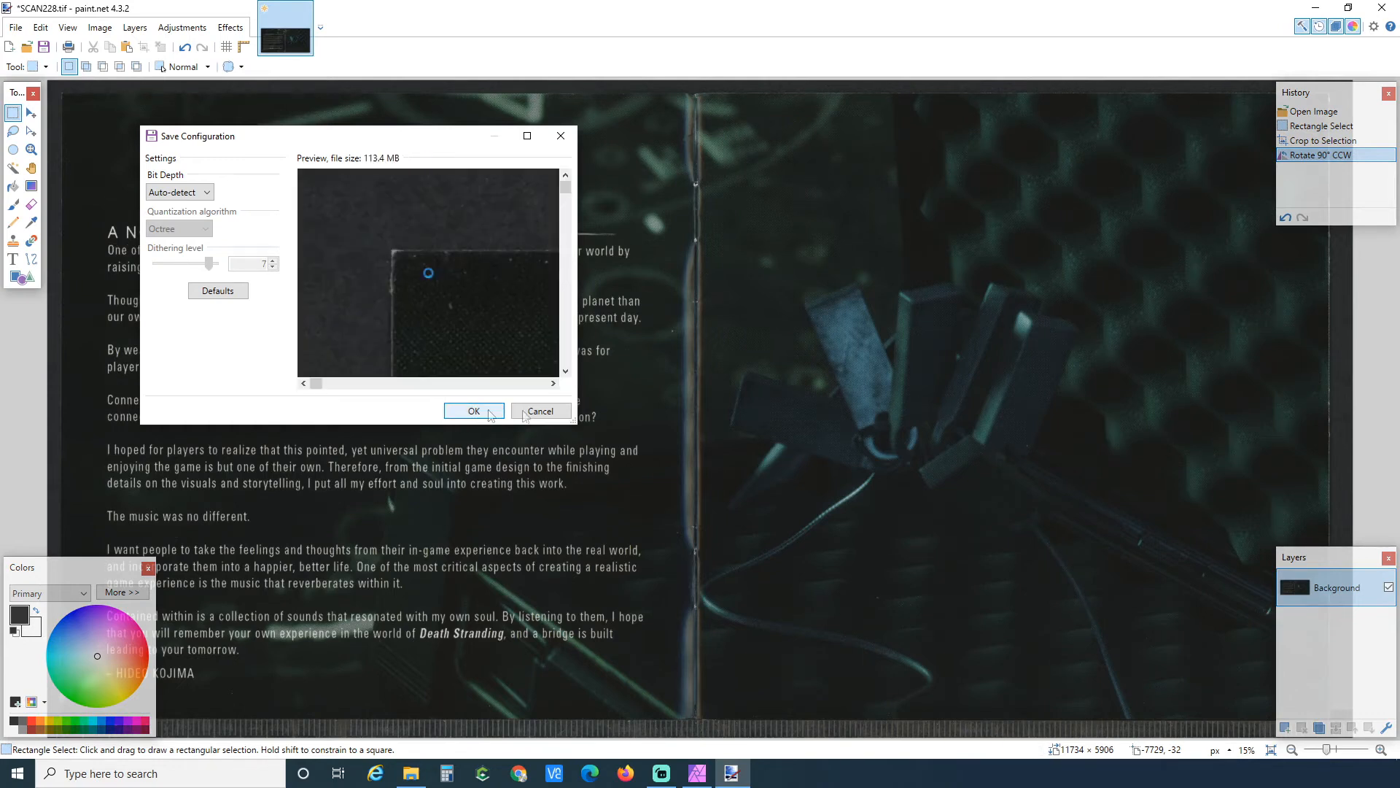
left_click(474, 412)
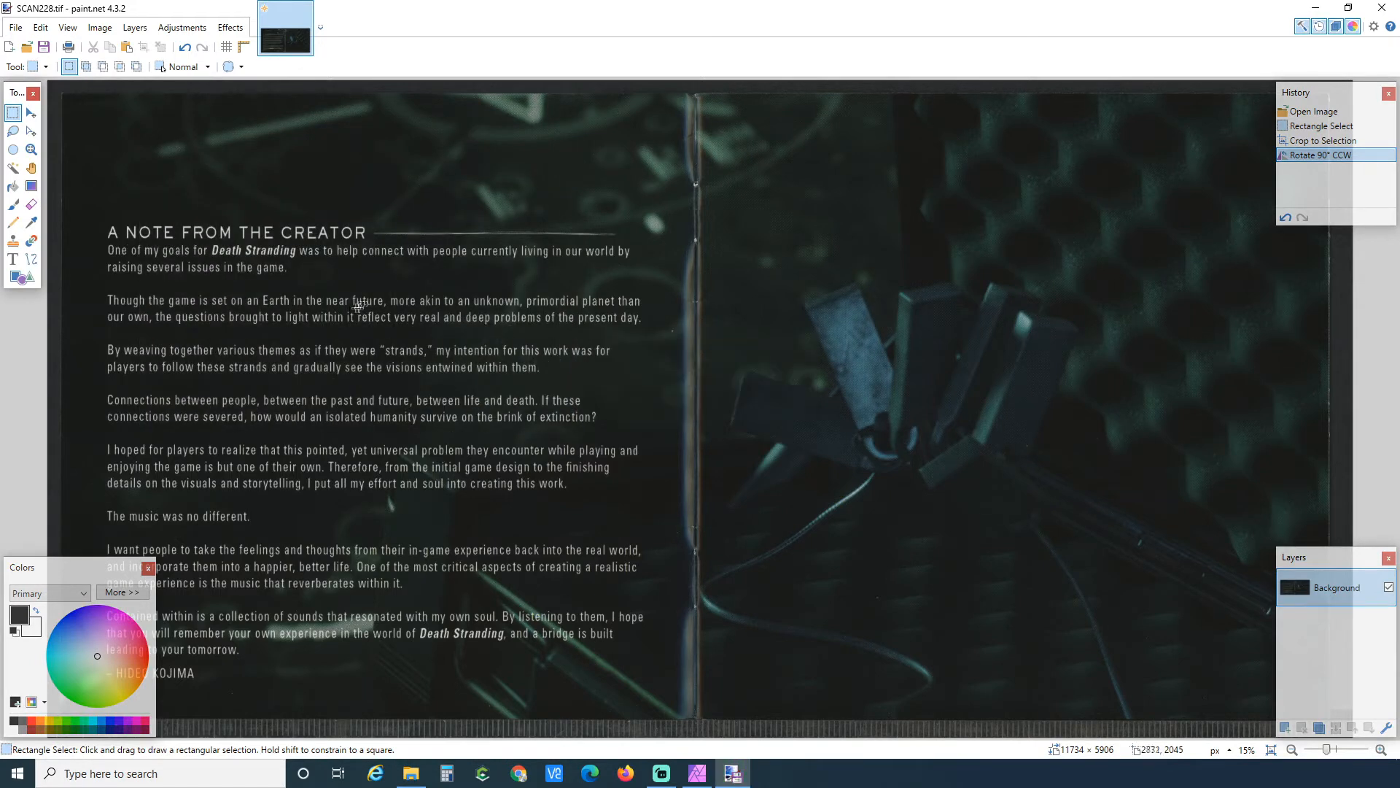
left_click(1382, 8)
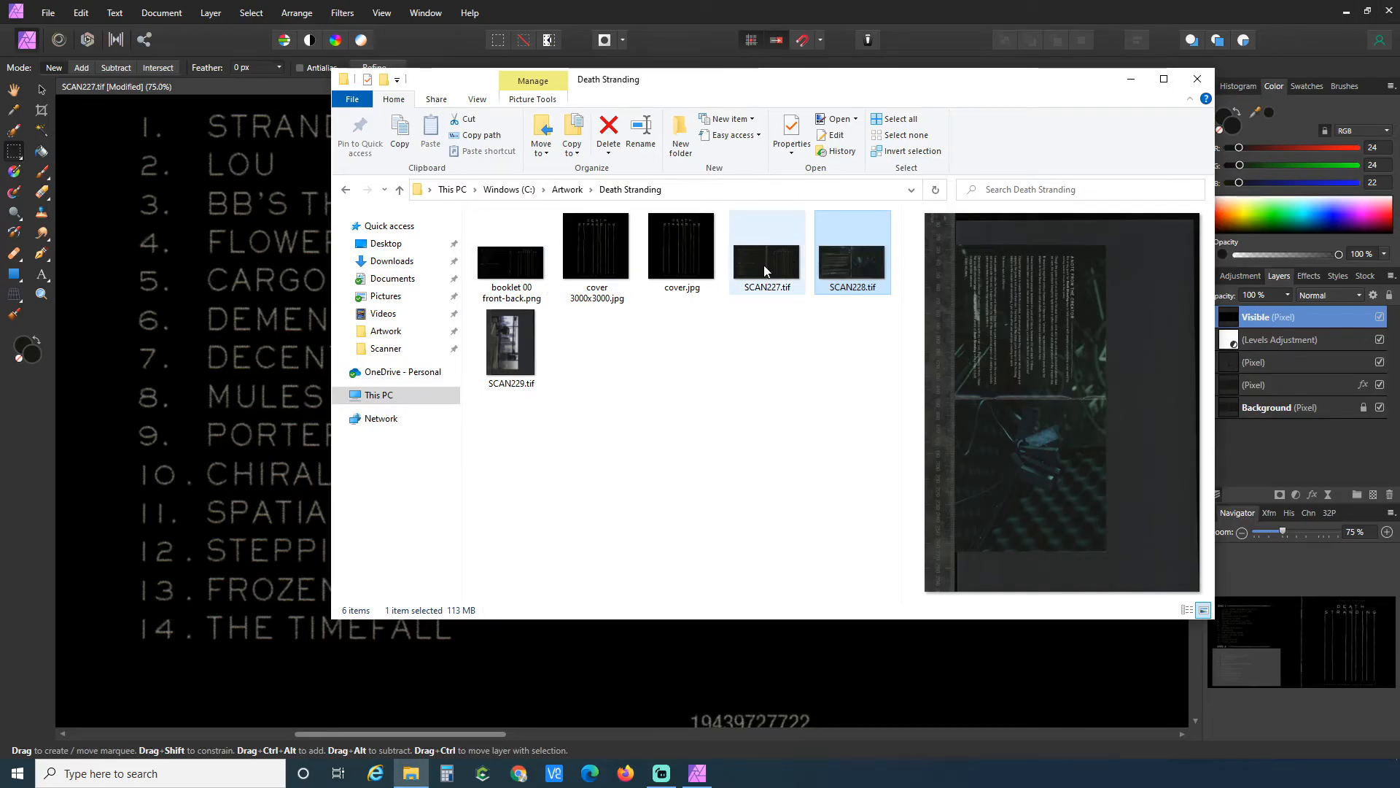
Open SCAN228.tif from the Death Stranding folder in Affinity Photo and bring it to the front.
right_click(829, 266)
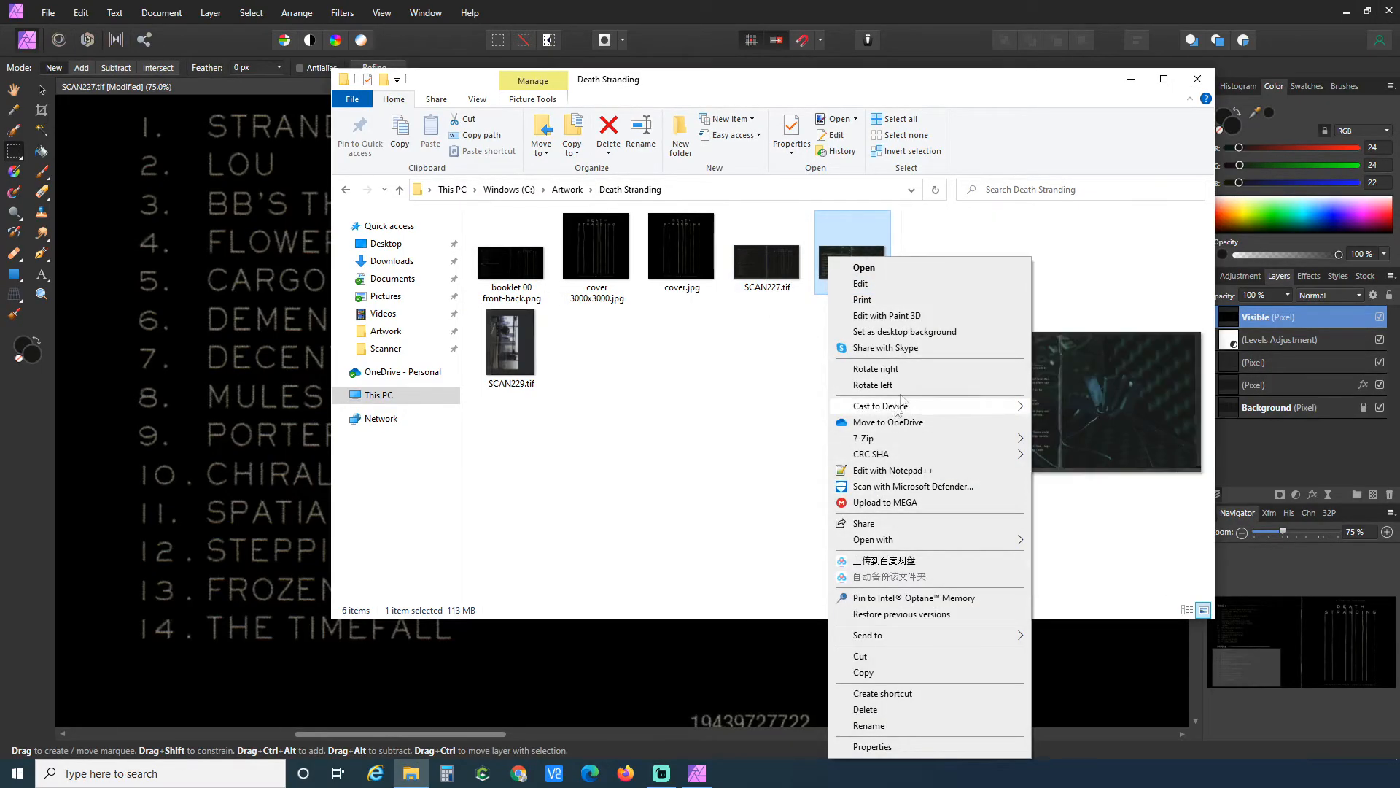
mouse_move(972, 539)
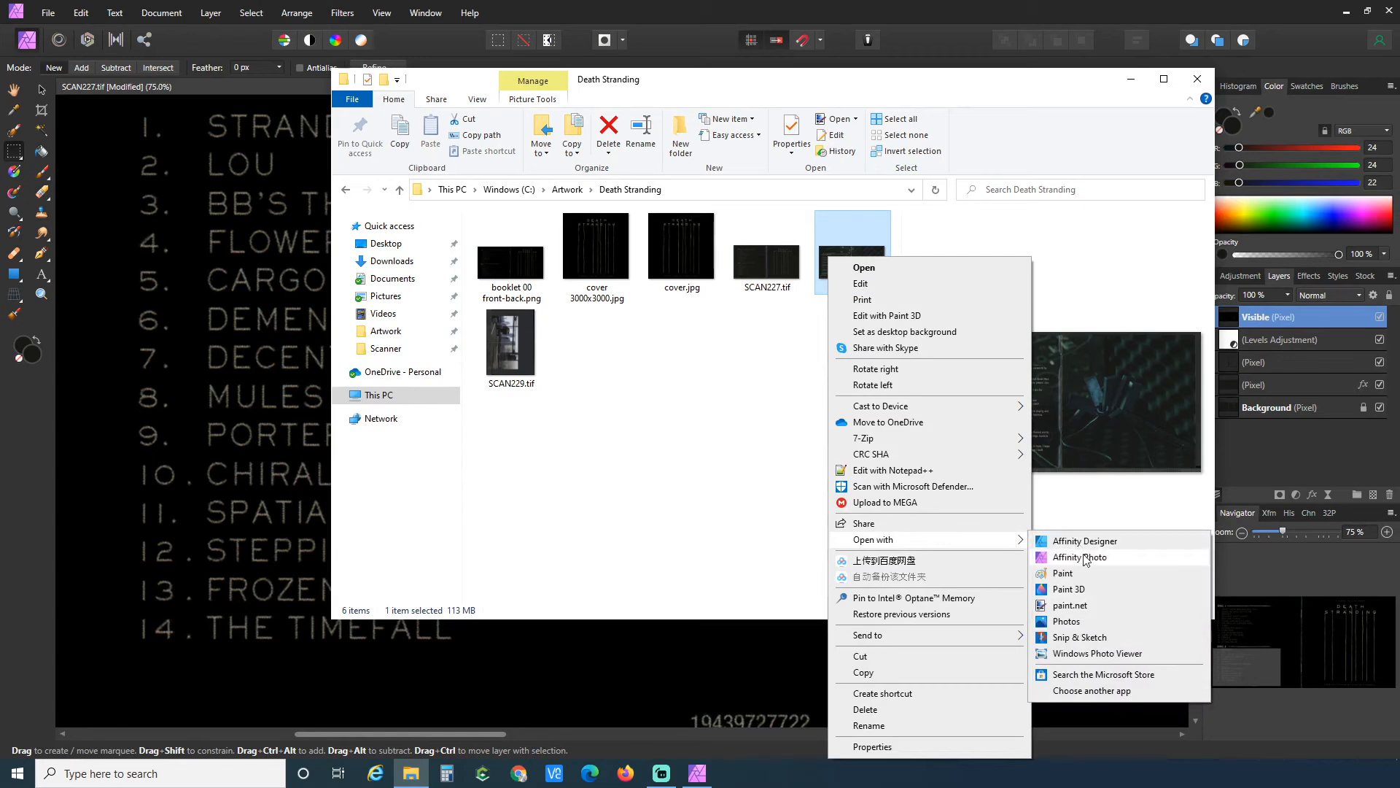
left_click(1083, 557)
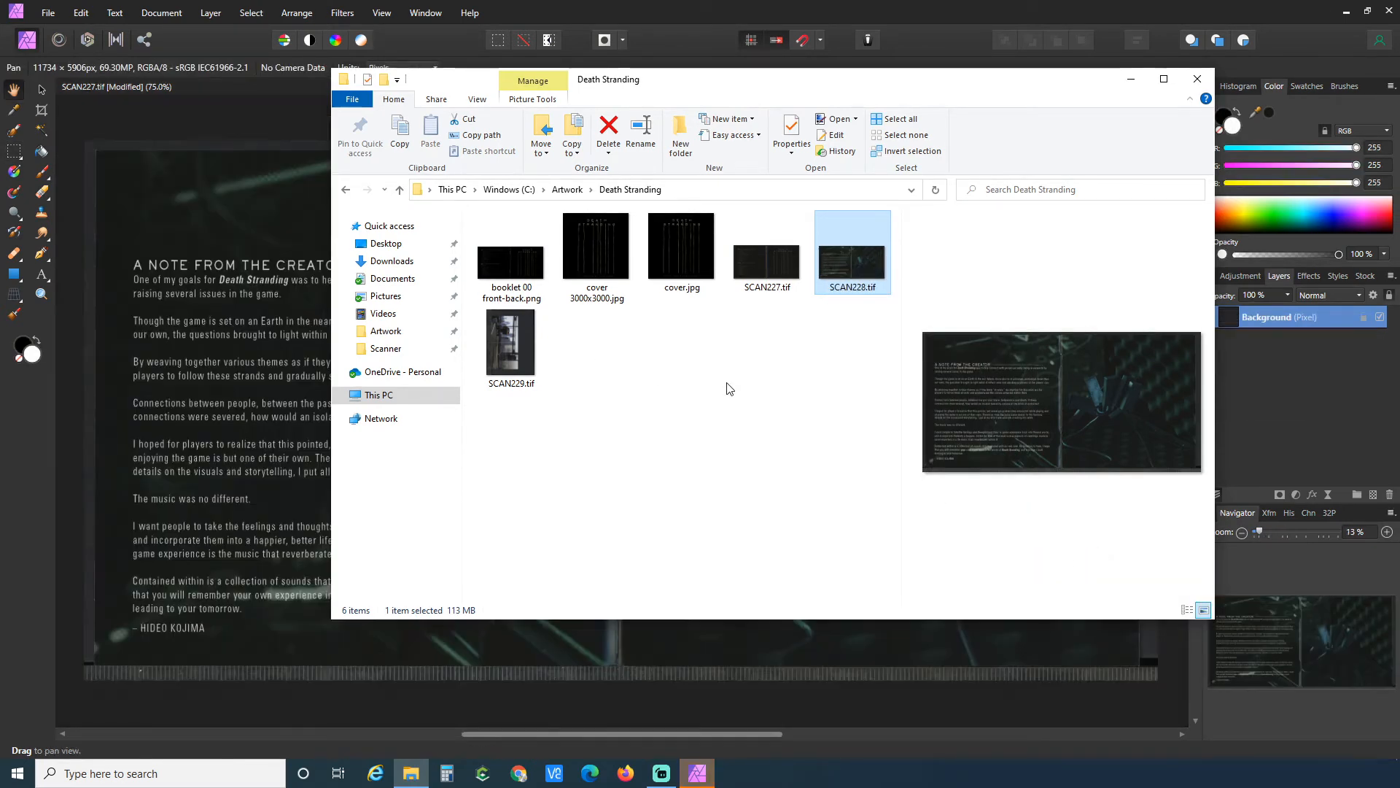
left_click(554, 19)
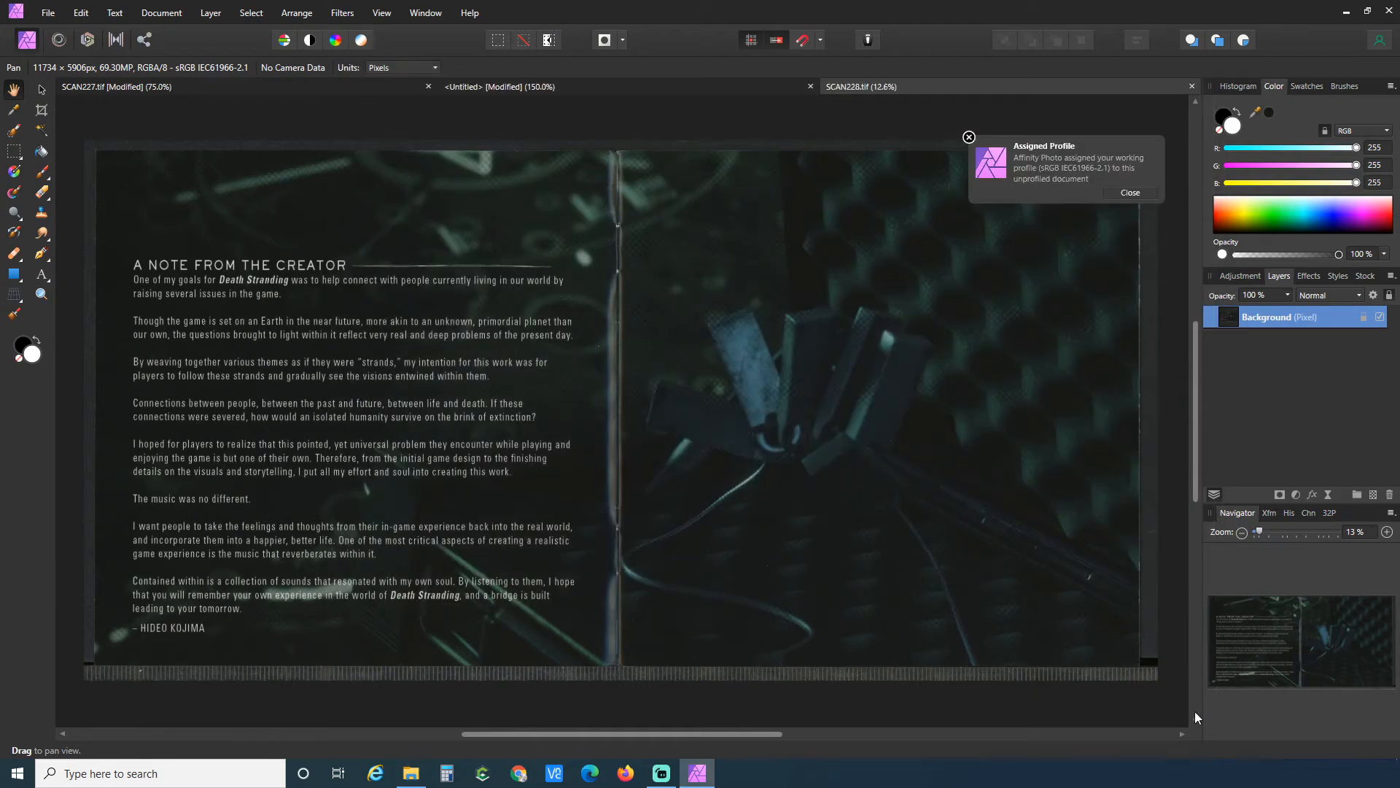
Examine the SCAN228.tif spread at 50% zoom, checking the centre fold, the halftone pattern and the upper edge of the picture page.
left_click(1388, 533)
left_click(1388, 533)
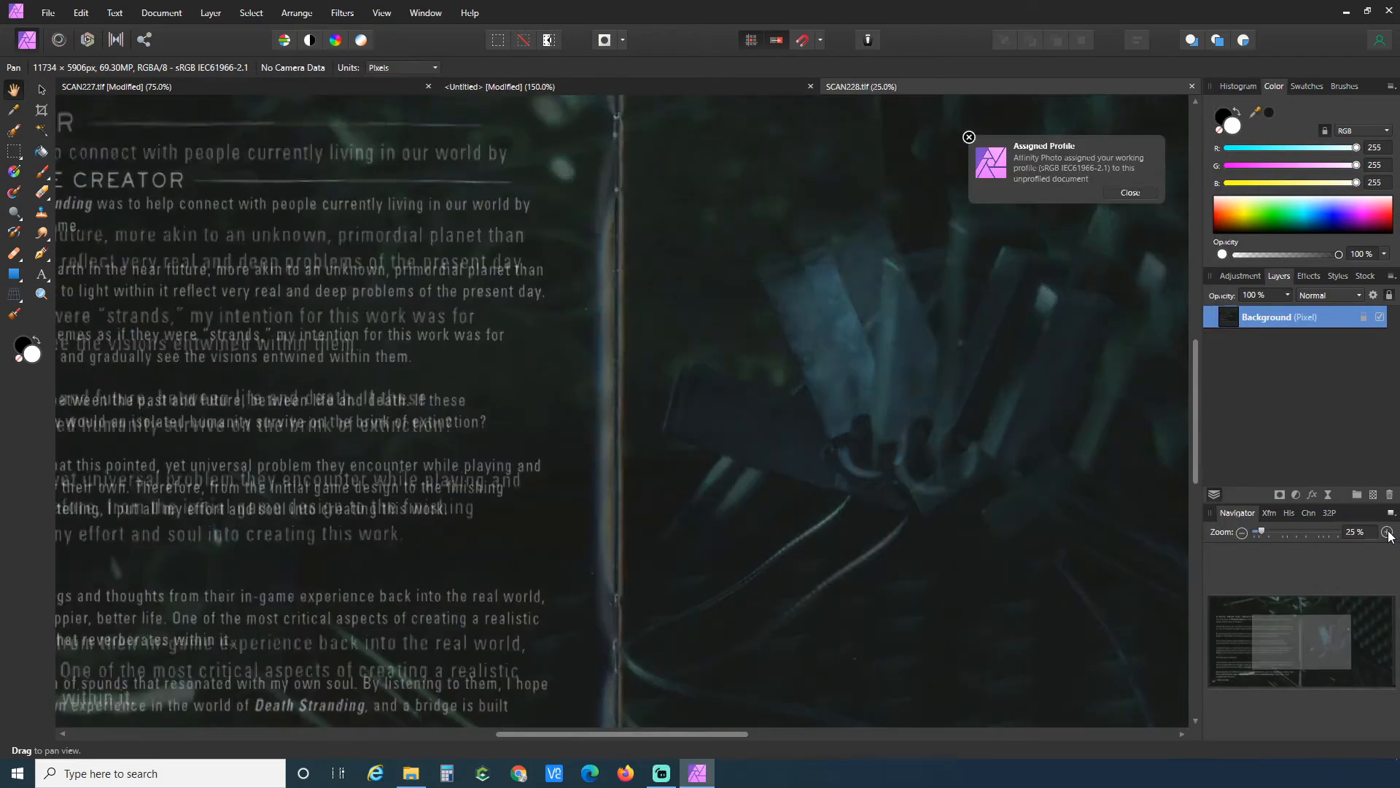
left_click(1388, 533)
scroll(761, 359, "up", 7)
scroll(685, 519, "up", 5)
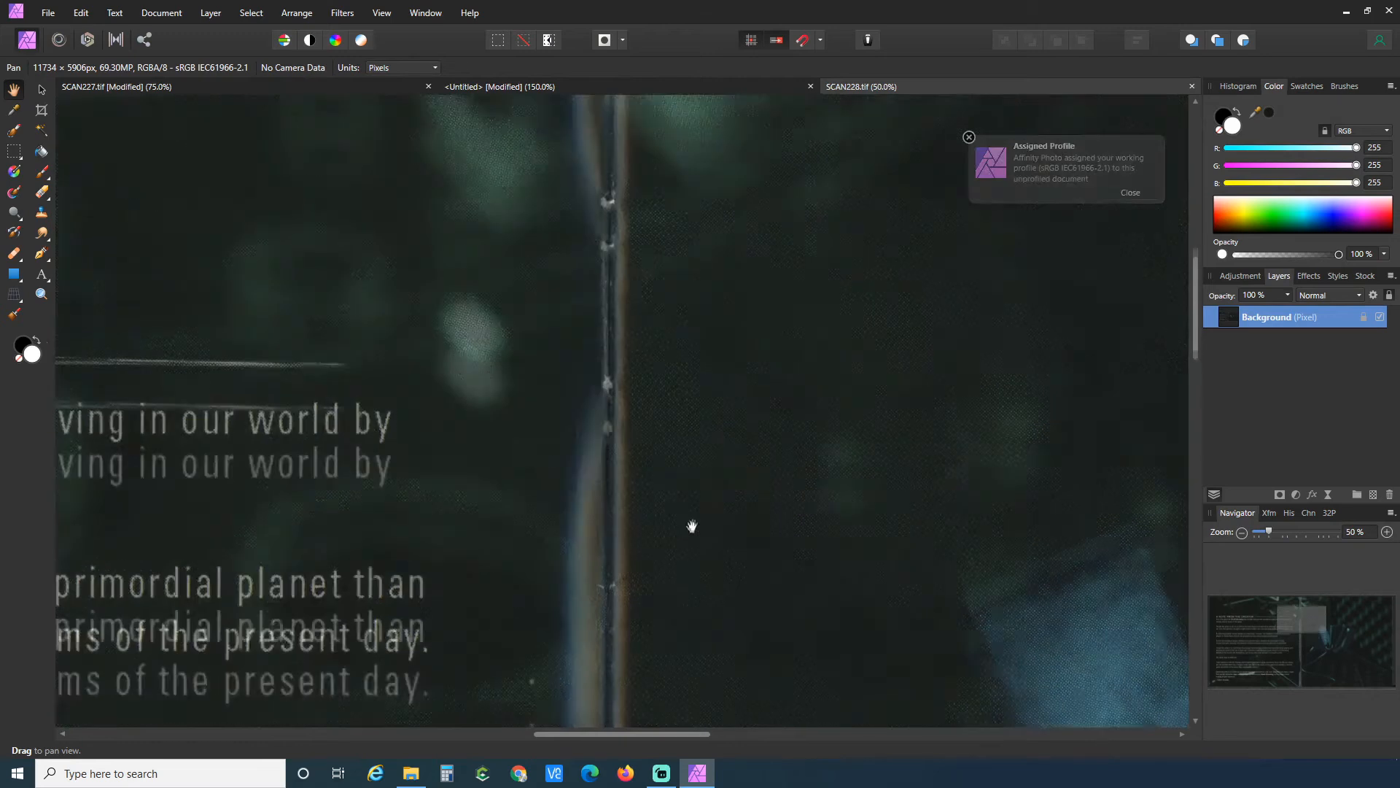
scroll(731, 576, "down", 6)
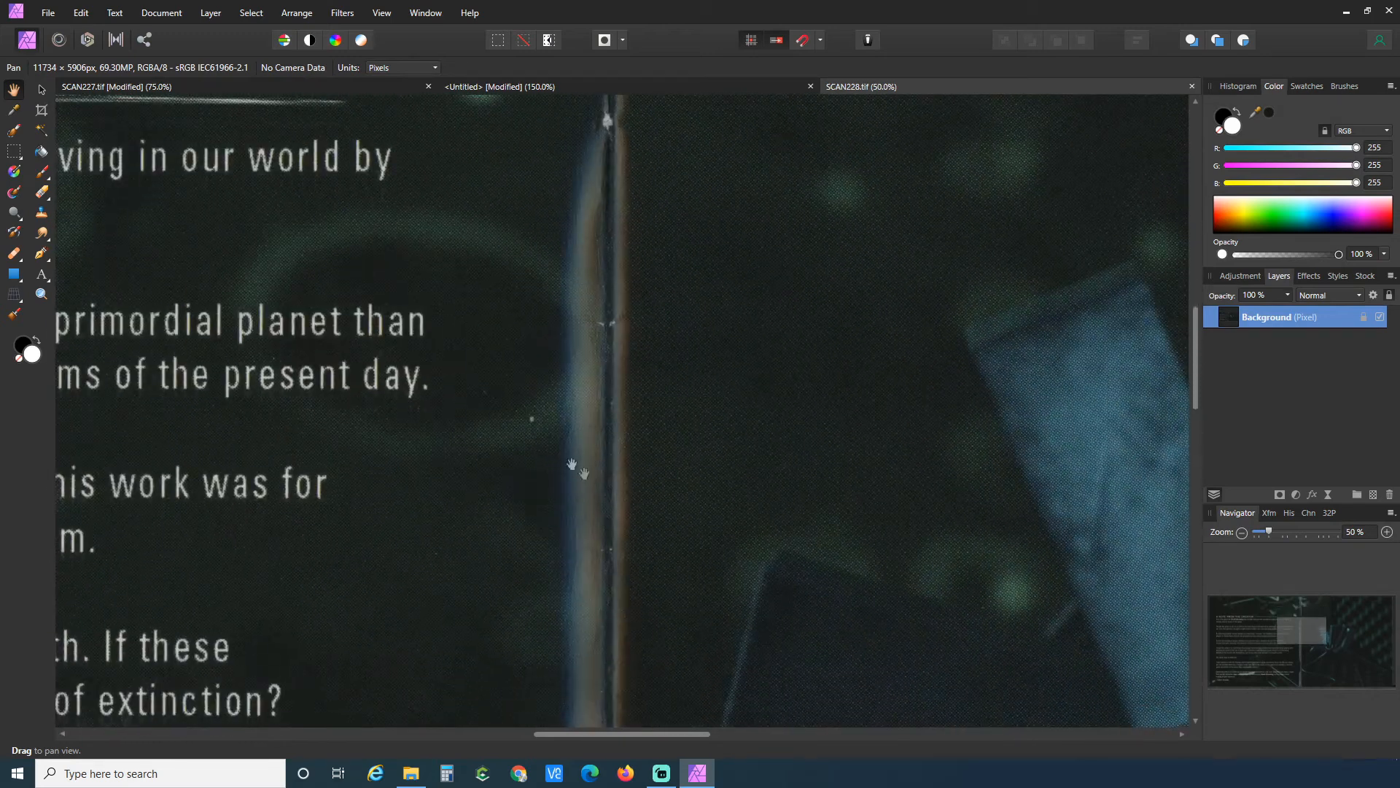
scroll(631, 530, "down", 3)
scroll(665, 500, "down", 8)
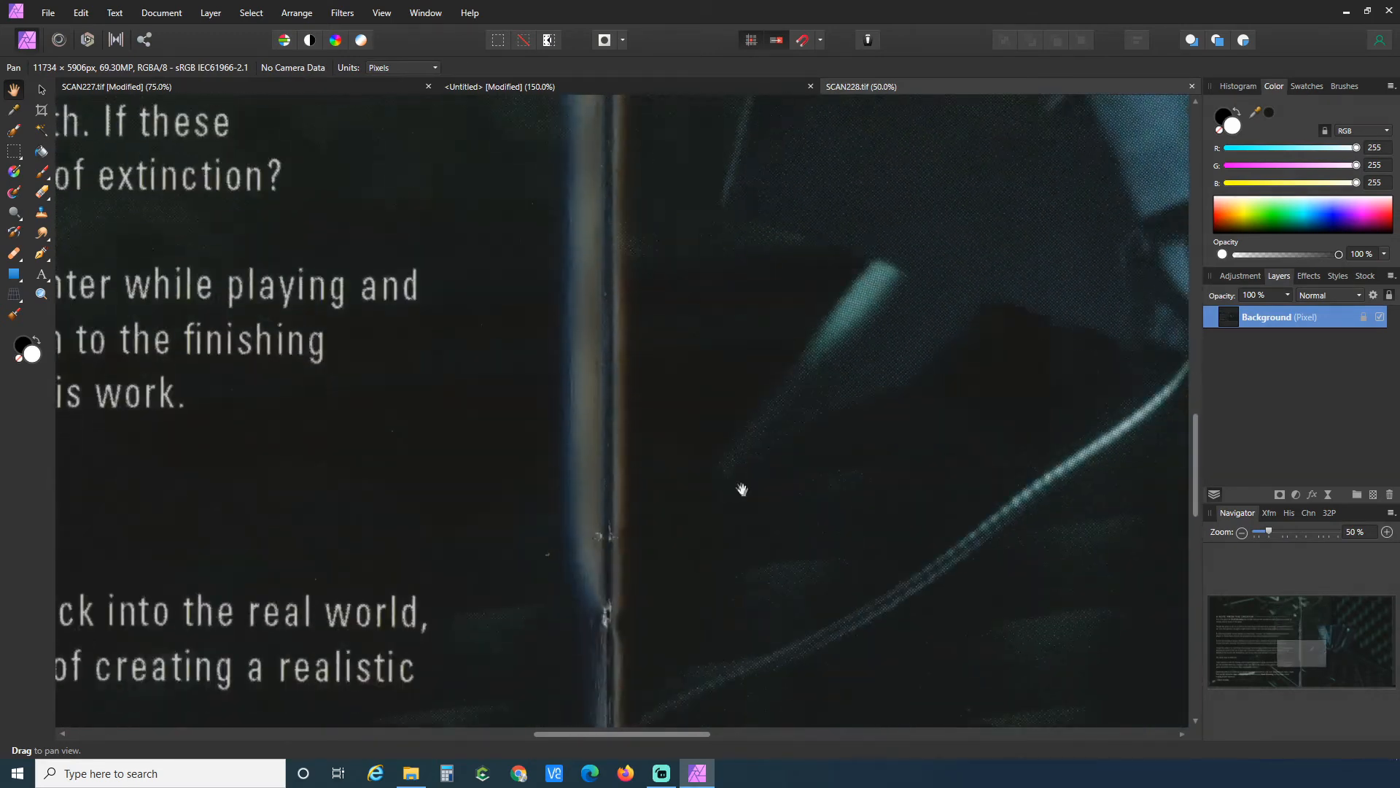
left_click_drag(647, 734, 851, 734)
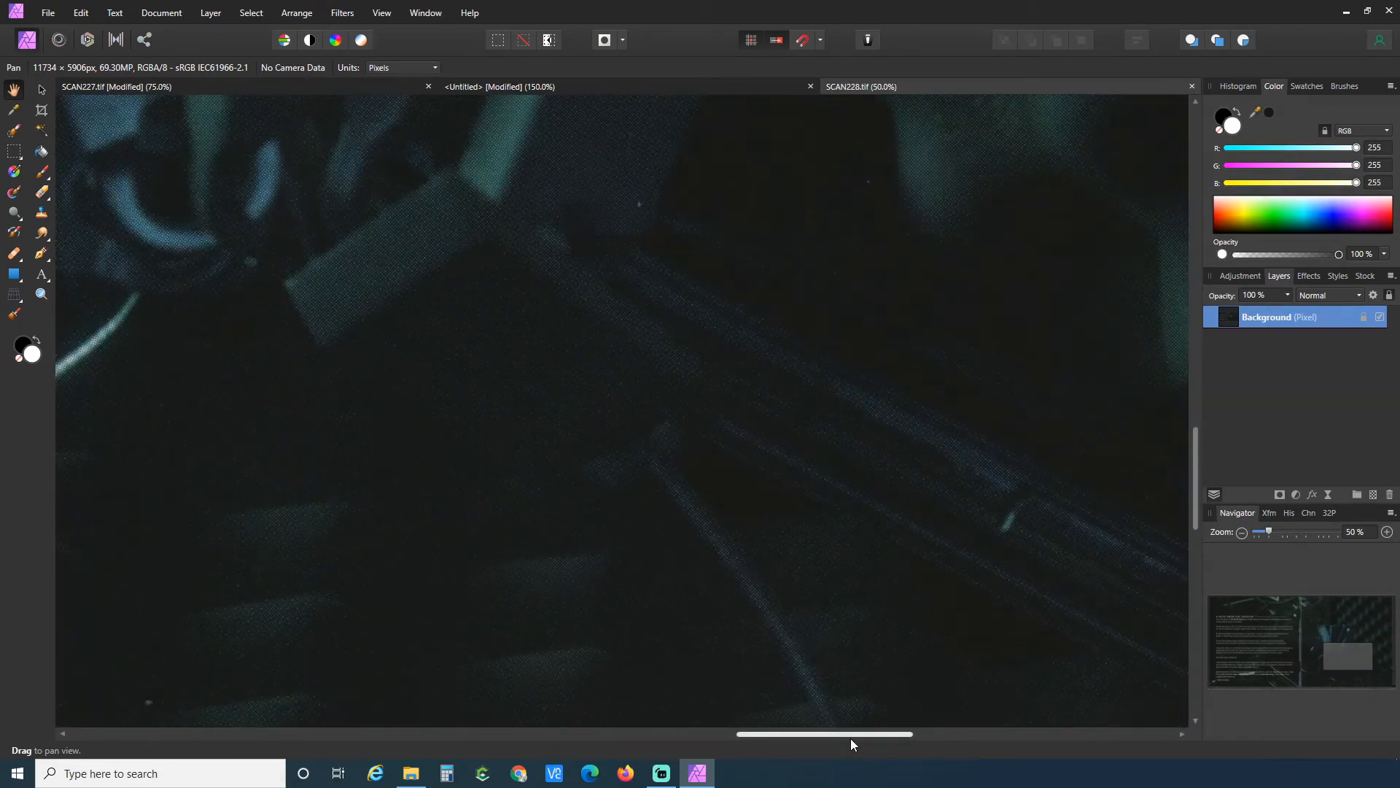
scroll(409, 498, "up", 10)
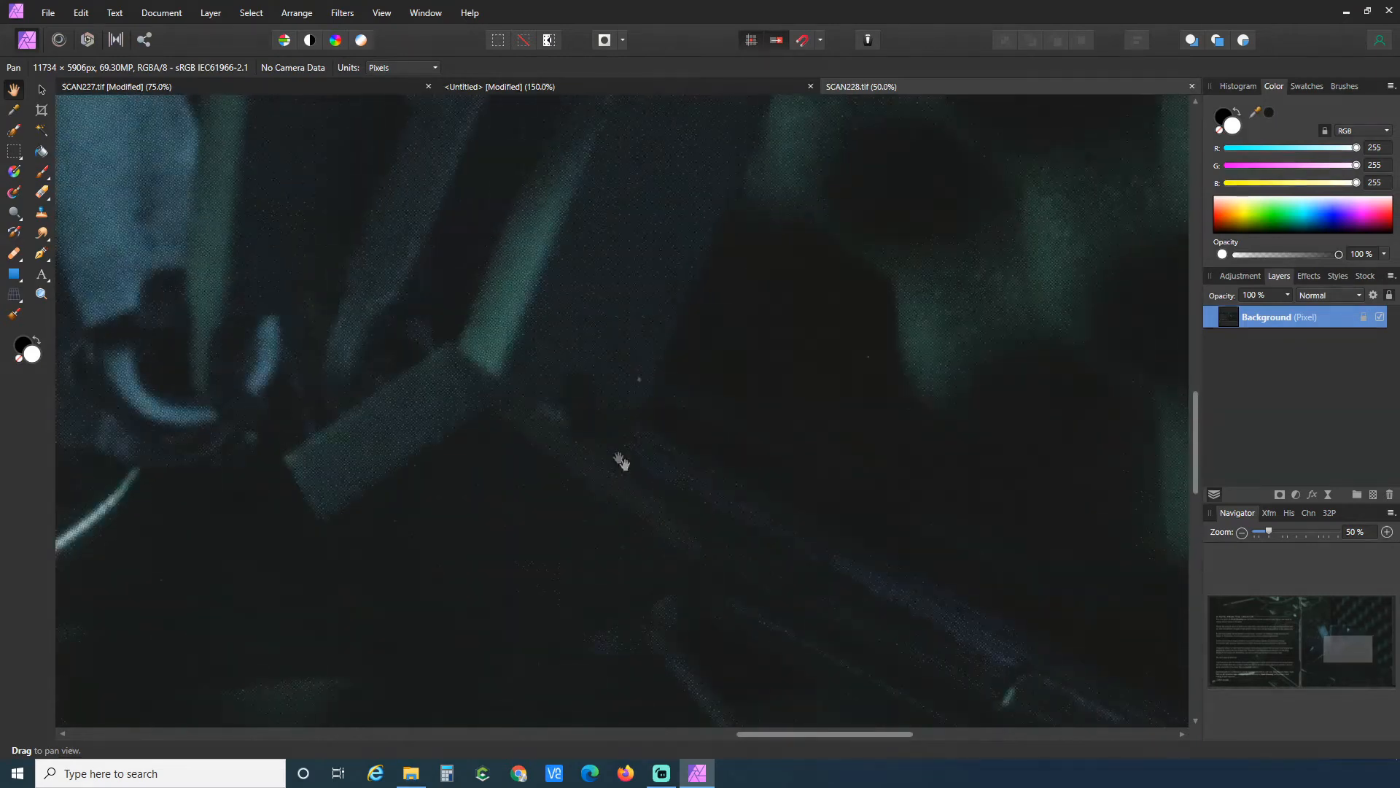
scroll(566, 435, "up", 6)
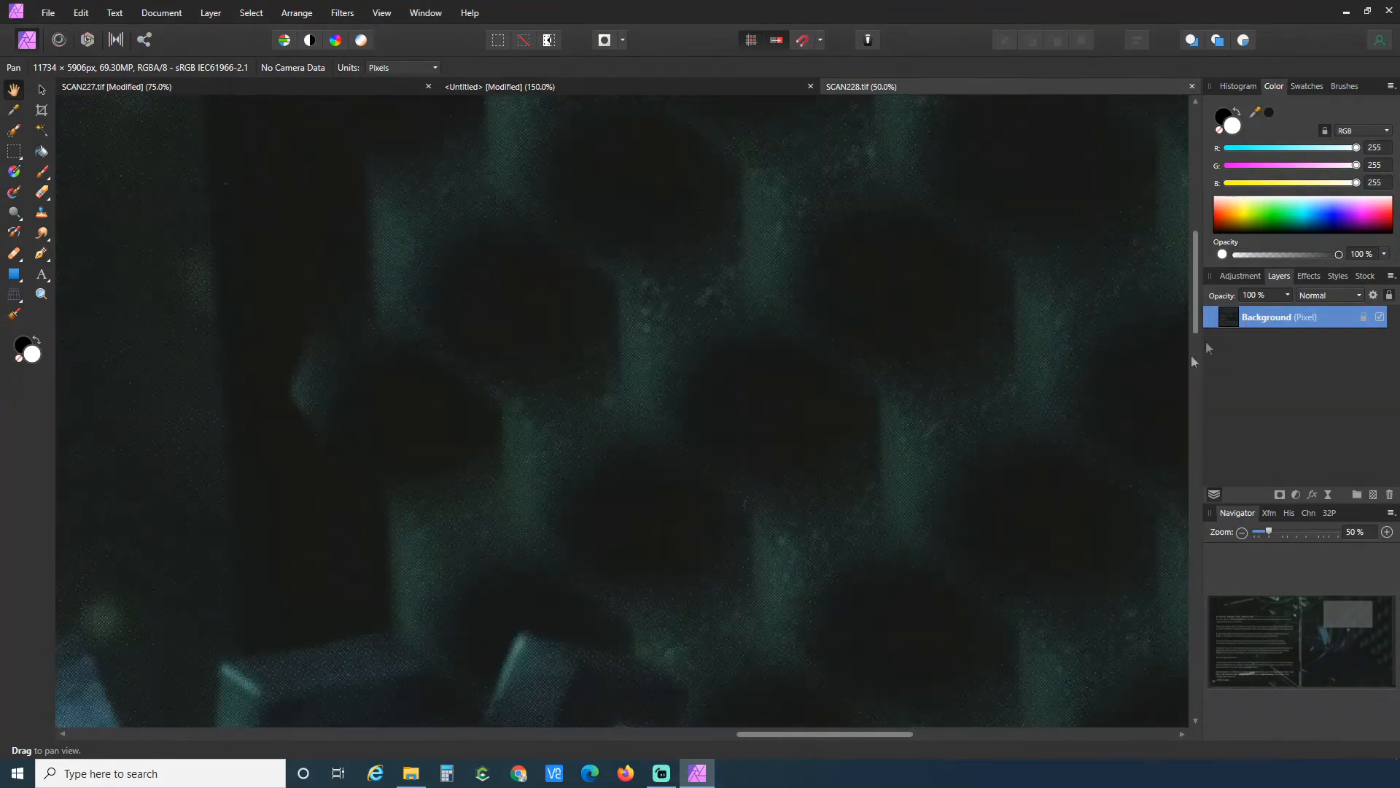
scroll(413, 438, "up", 4)
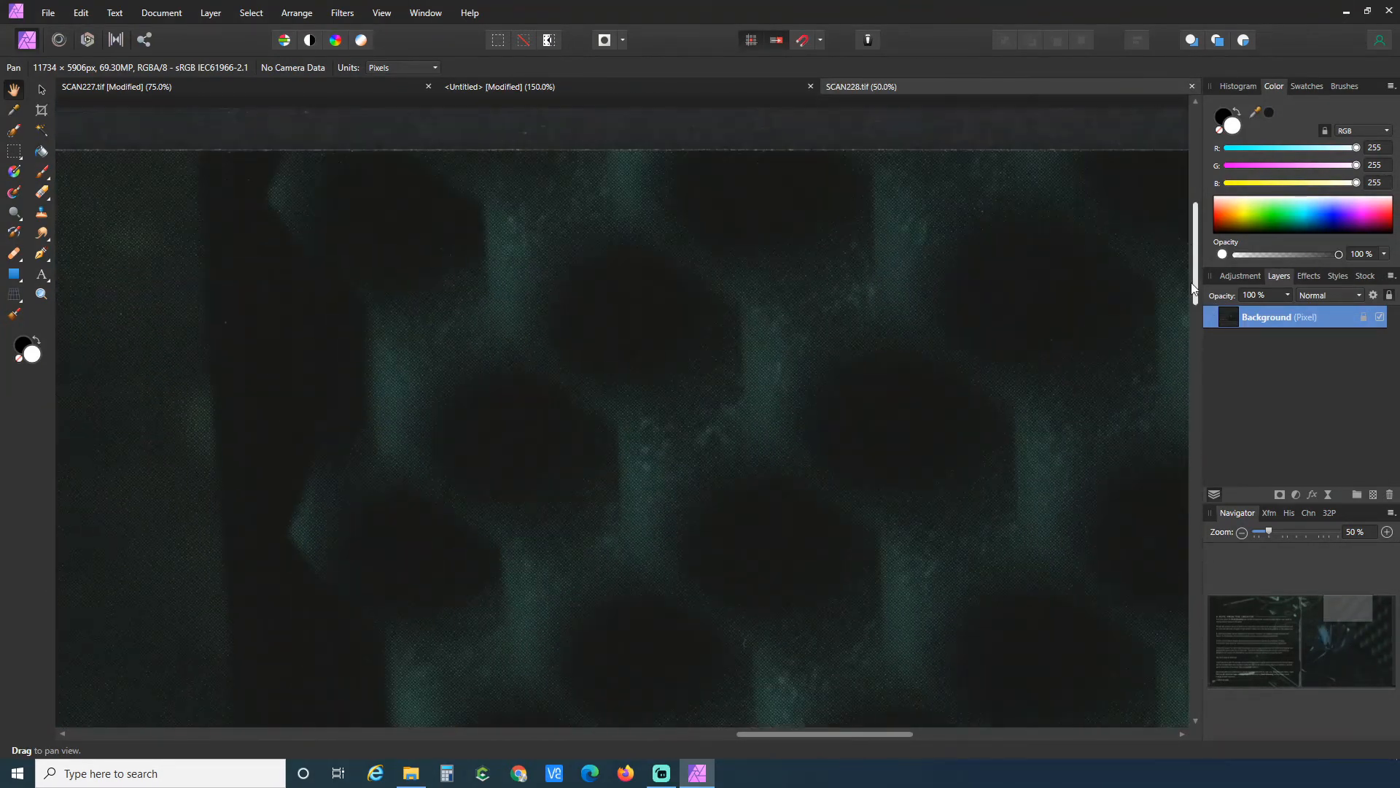
Apply the Sattva Descreen filter with automatic settings to the Background layer of SCAN228.tif.
left_click(342, 13)
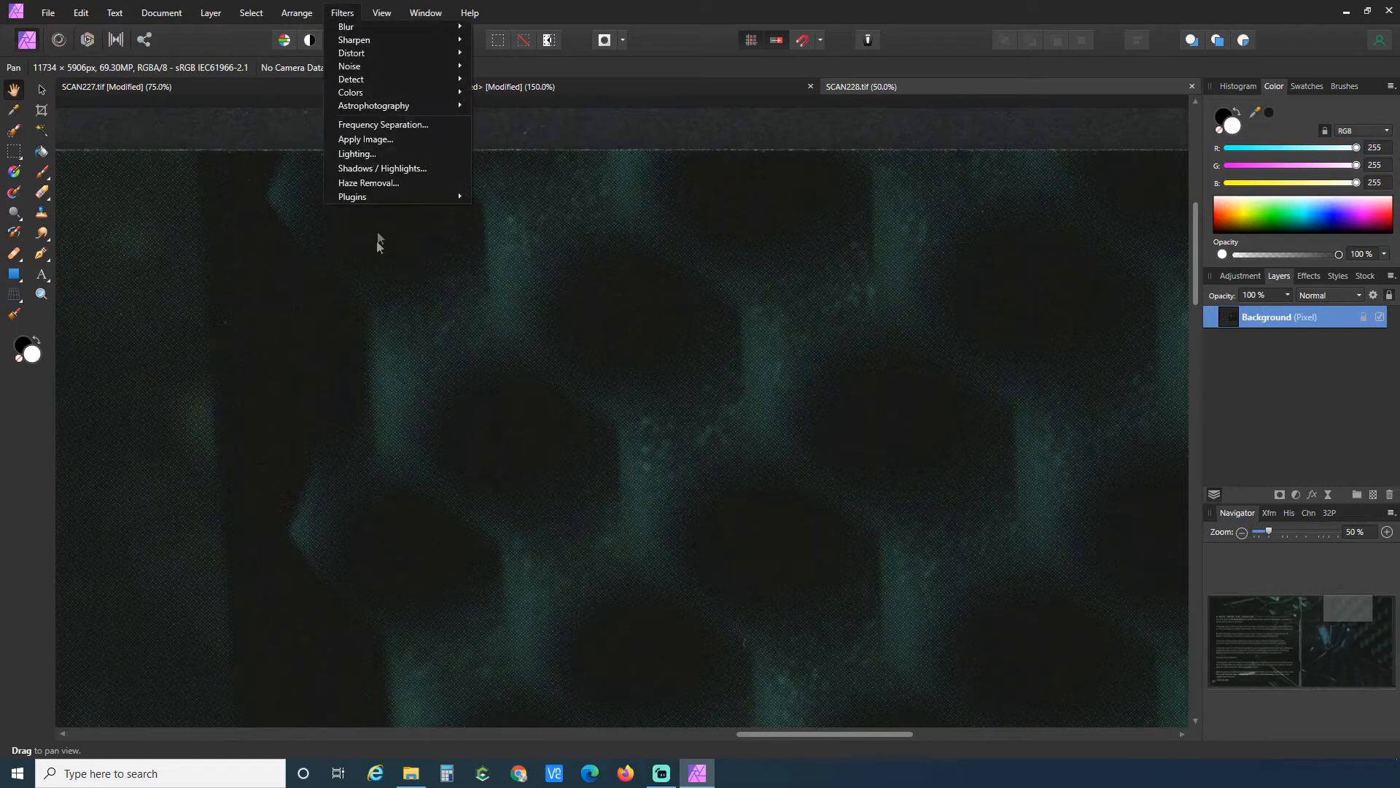
mouse_move(399, 199)
mouse_move(511, 199)
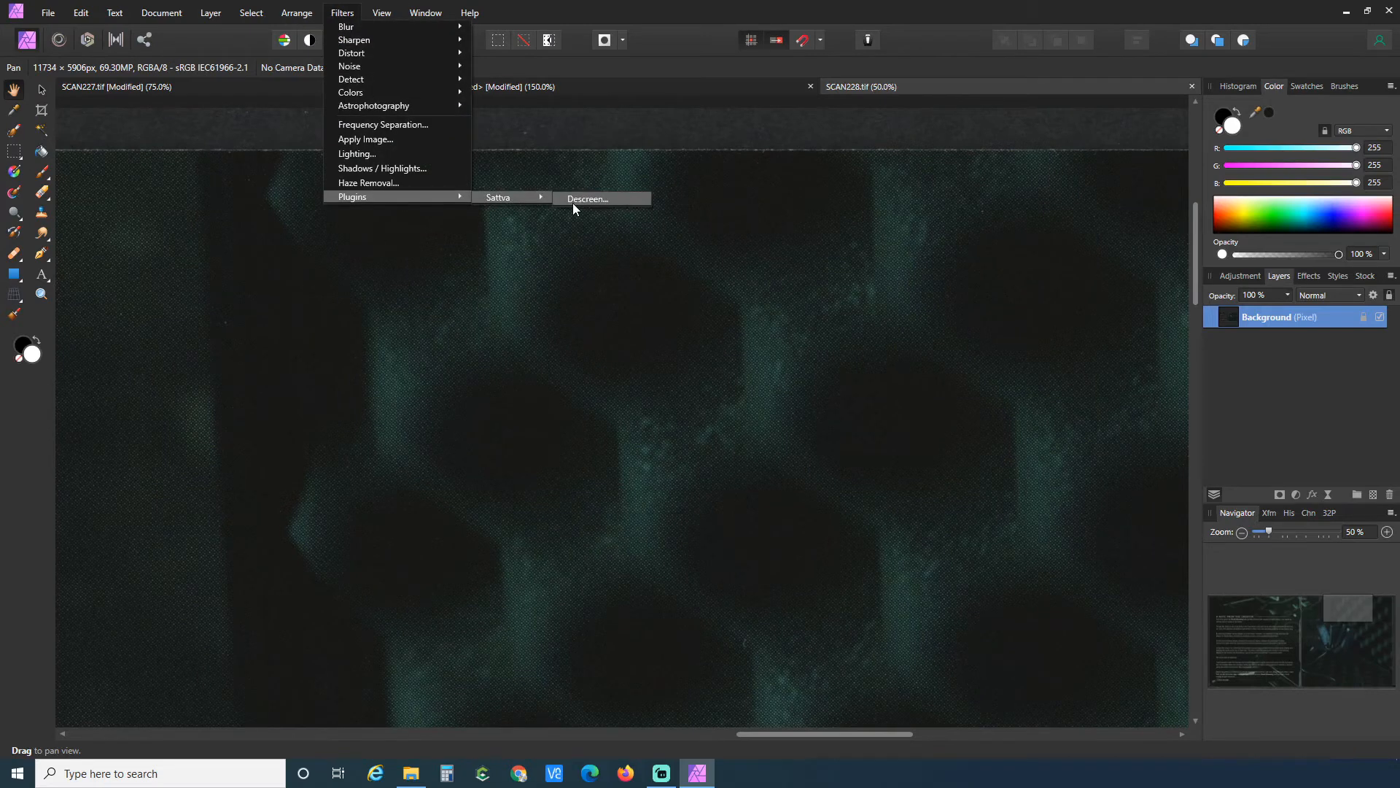
left_click(627, 198)
left_click_drag(726, 503, 555, 517)
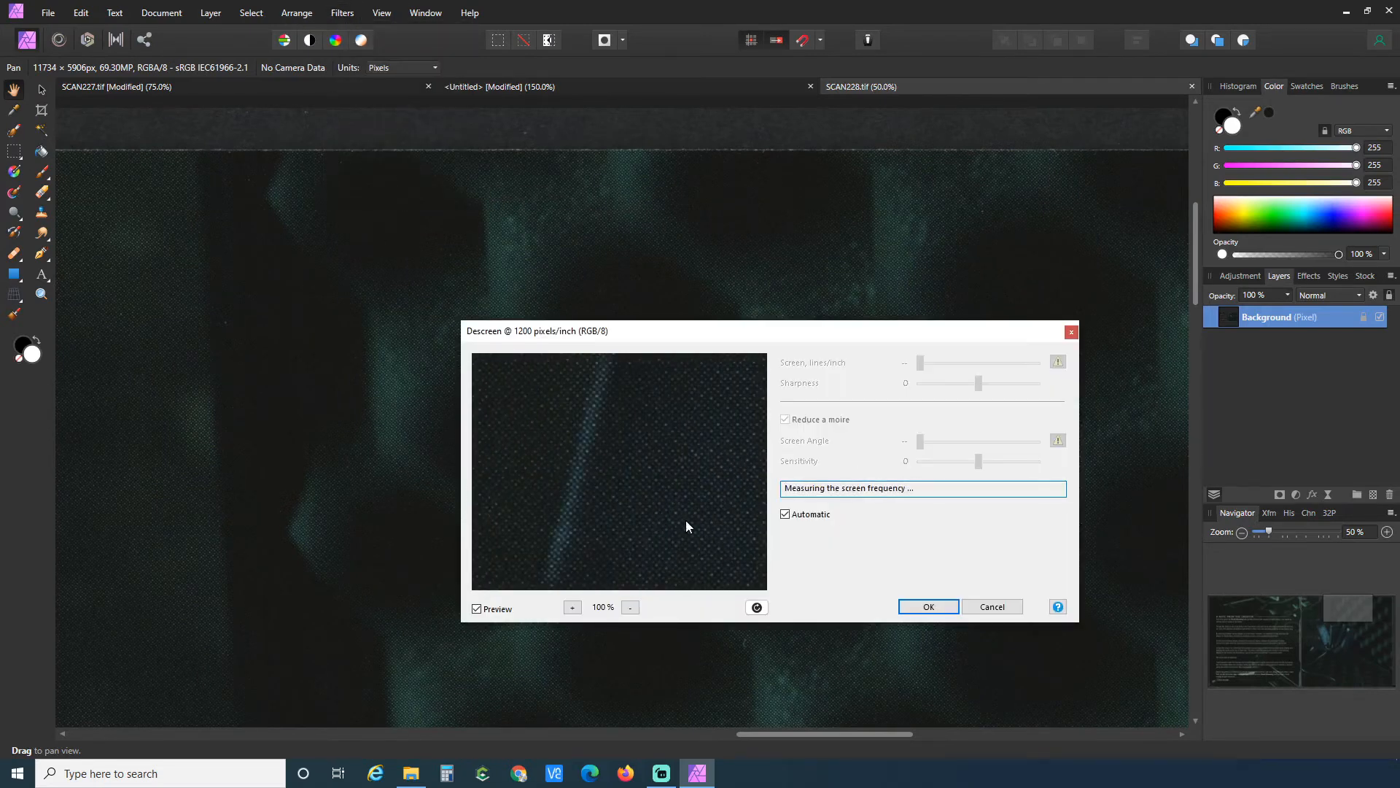
left_click(927, 607)
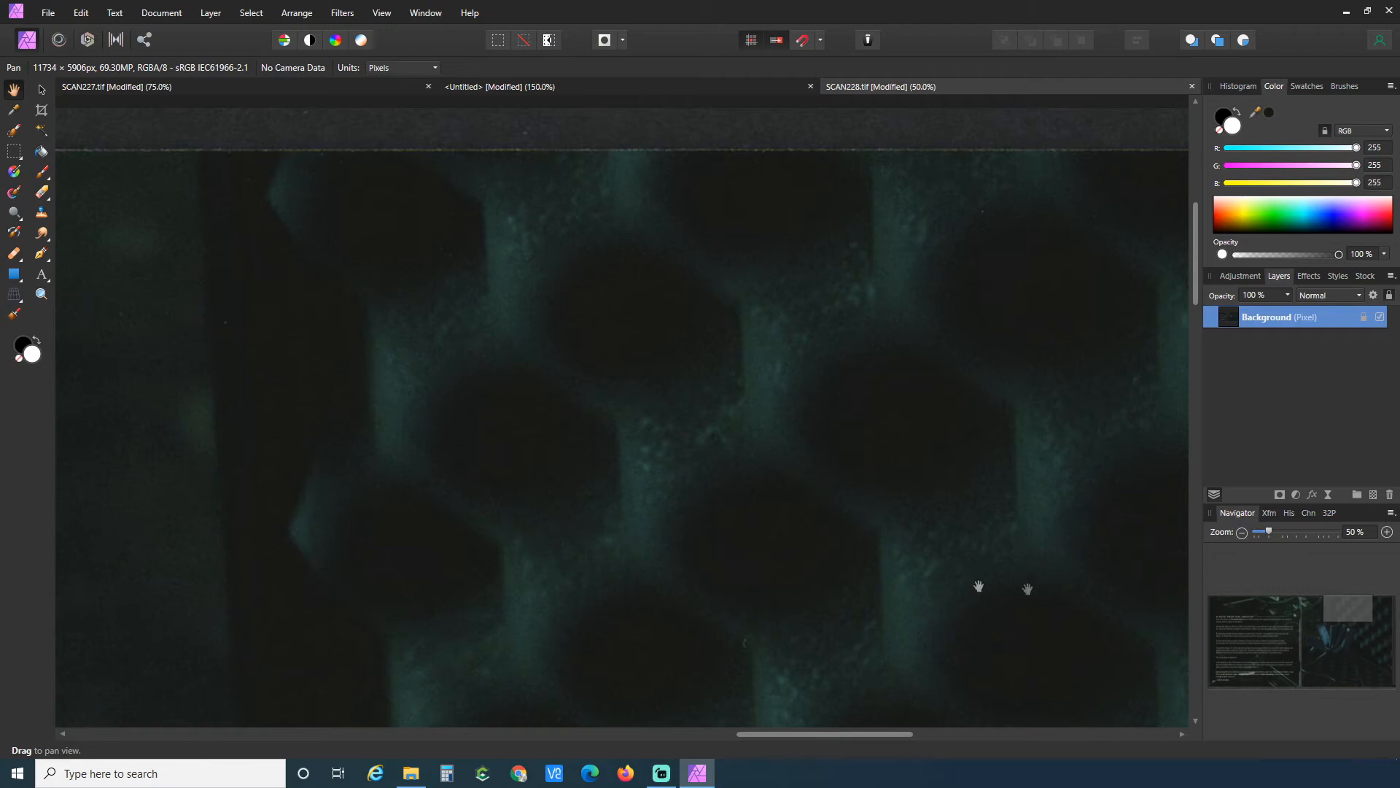
Crop the dark scanner margins off all sides of the SCAN228.tif spread, to a size of 11342 × 5562 px.
left_click(1242, 532)
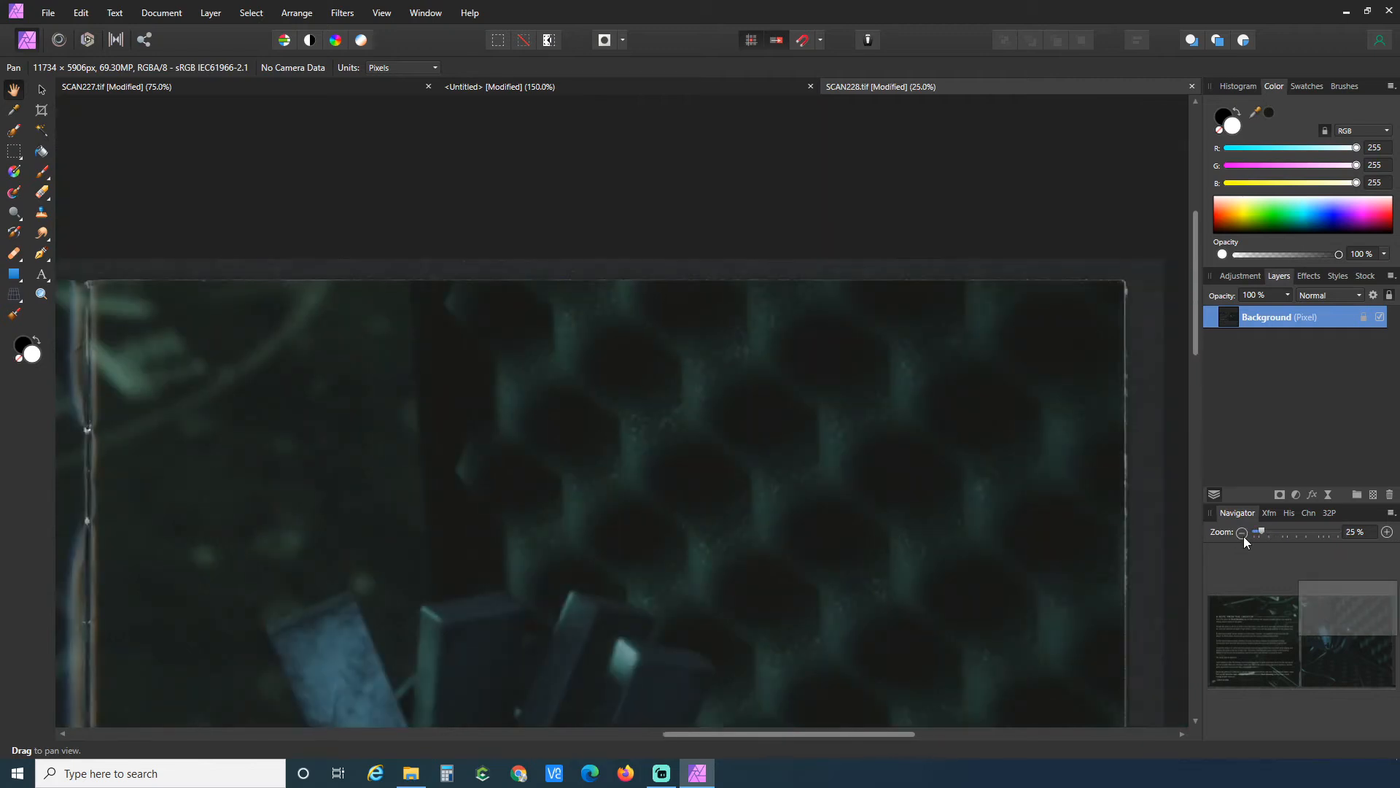
left_click(41, 110)
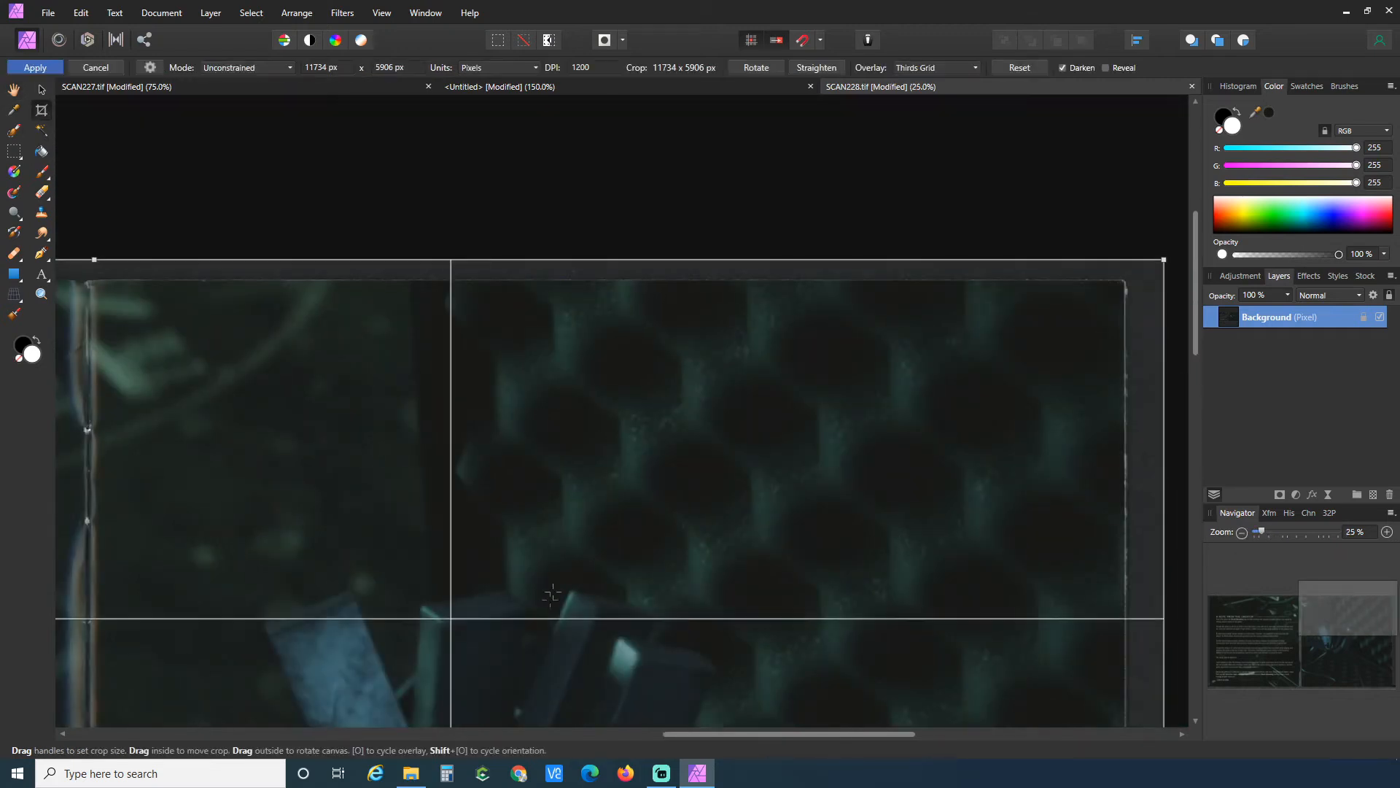
left_click_drag(671, 733, 709, 734)
left_click_drag(1040, 261, 994, 286)
left_click_drag(863, 734, 420, 743)
scroll(340, 606, "down", 2)
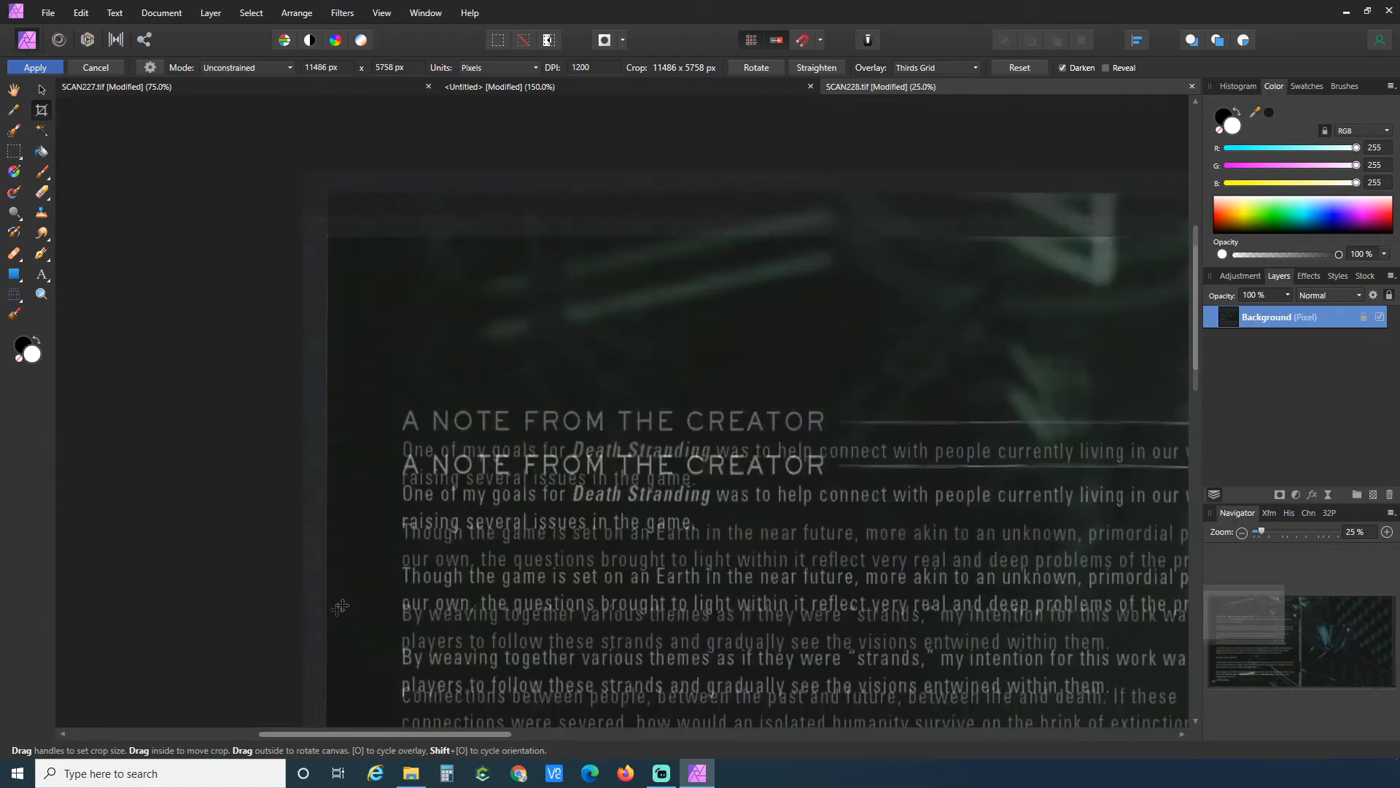
scroll(340, 607, "down", 10)
left_click_drag(308, 679, 332, 644)
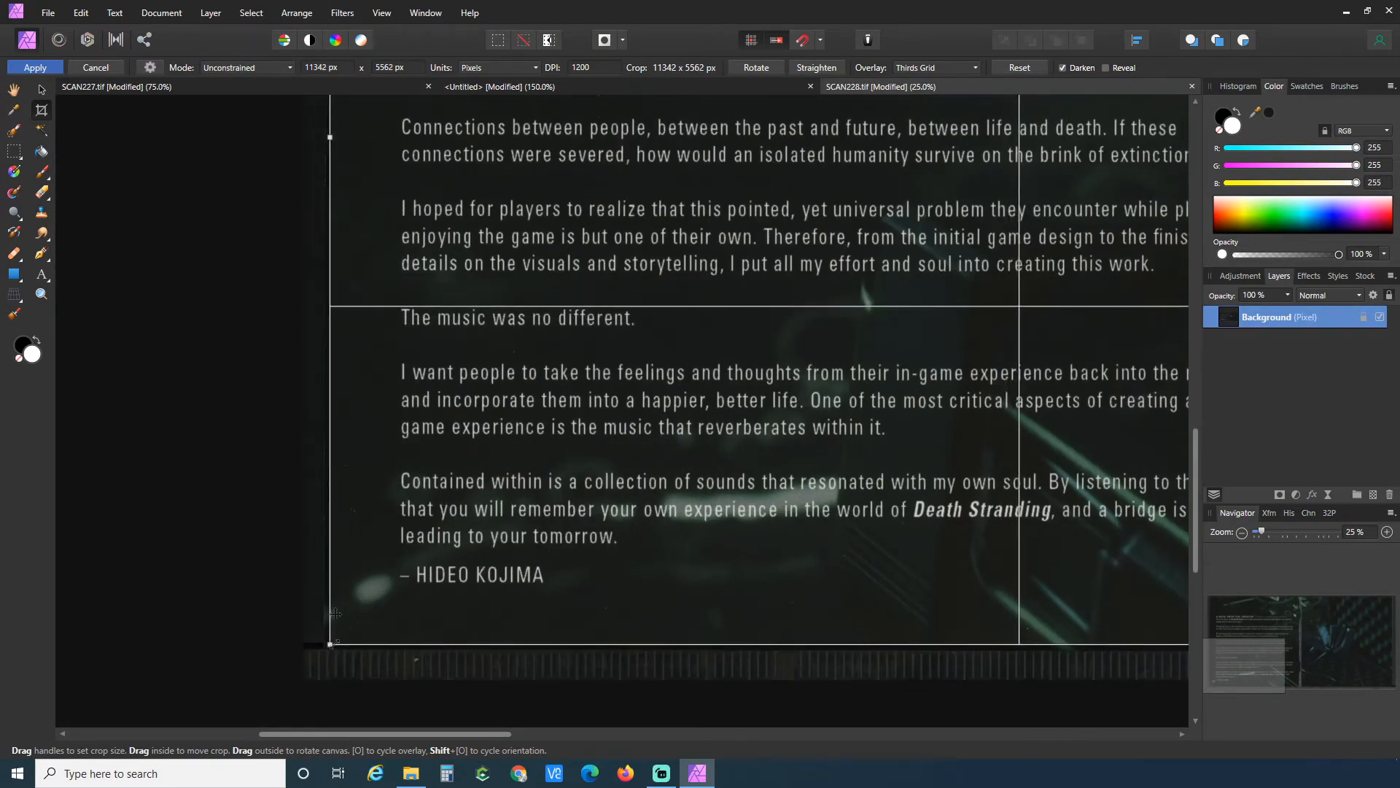
left_click(46, 70)
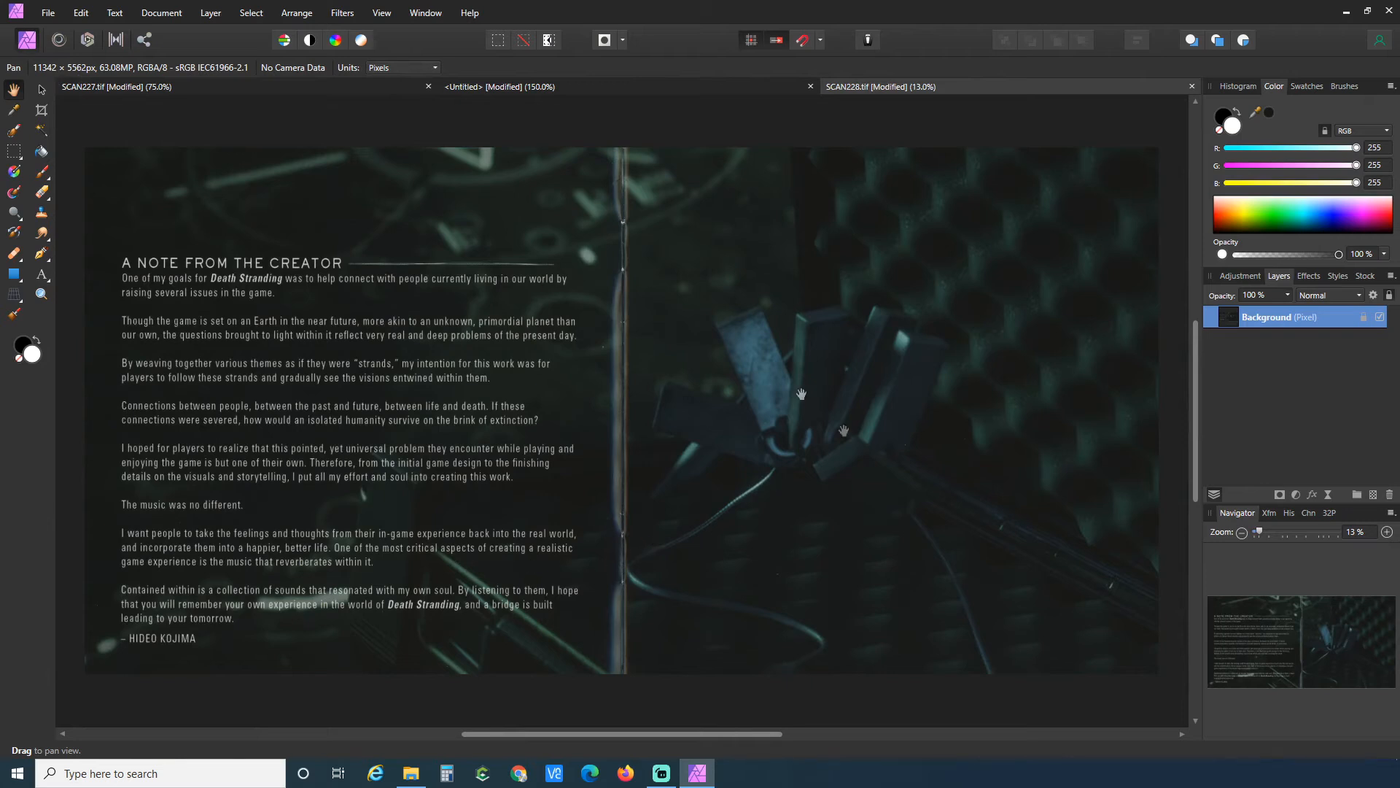
Clone out the white speck between the "present day." text and the centre fold with a clone brush 55.5 px wide.
left_click(1388, 533)
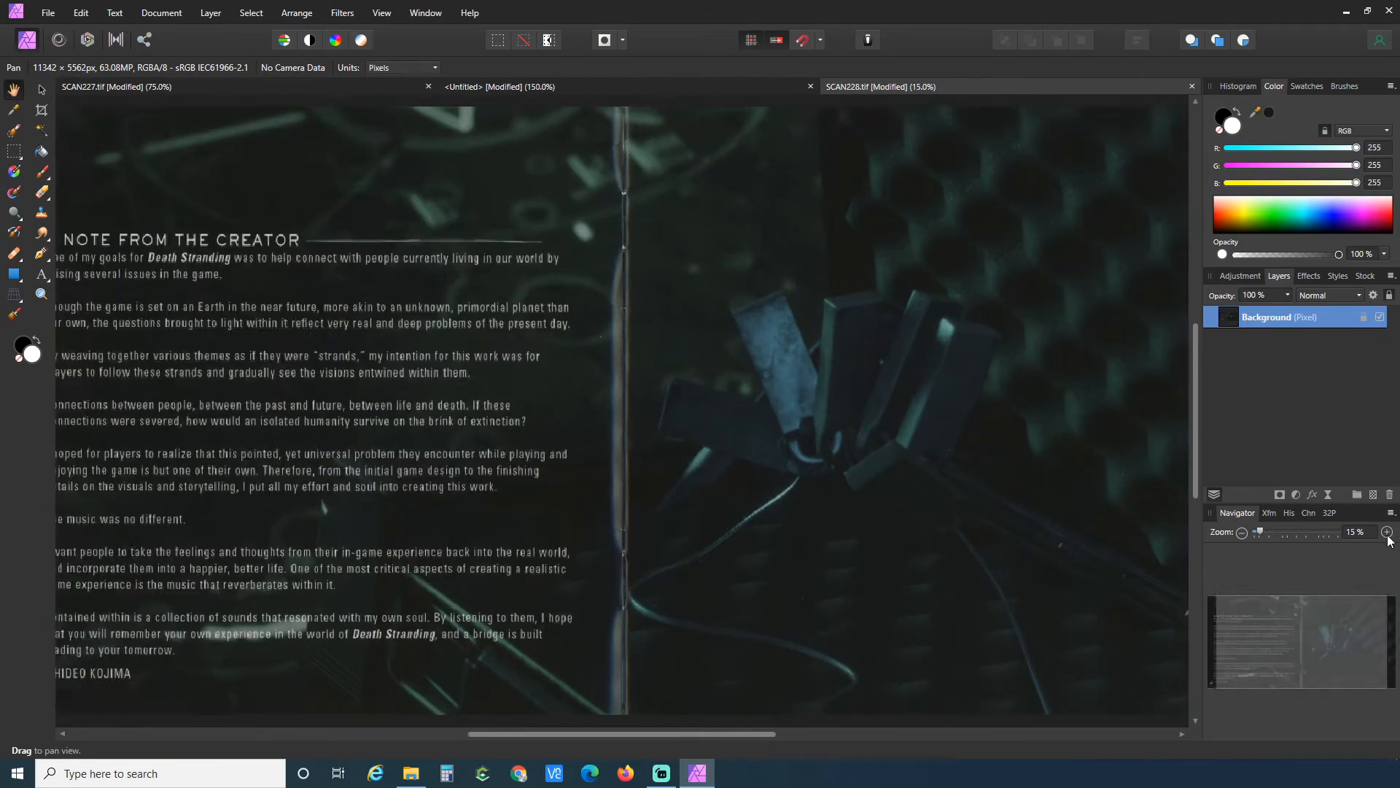
left_click(1388, 533)
left_click(1388, 534)
scroll(446, 273, "up", 5)
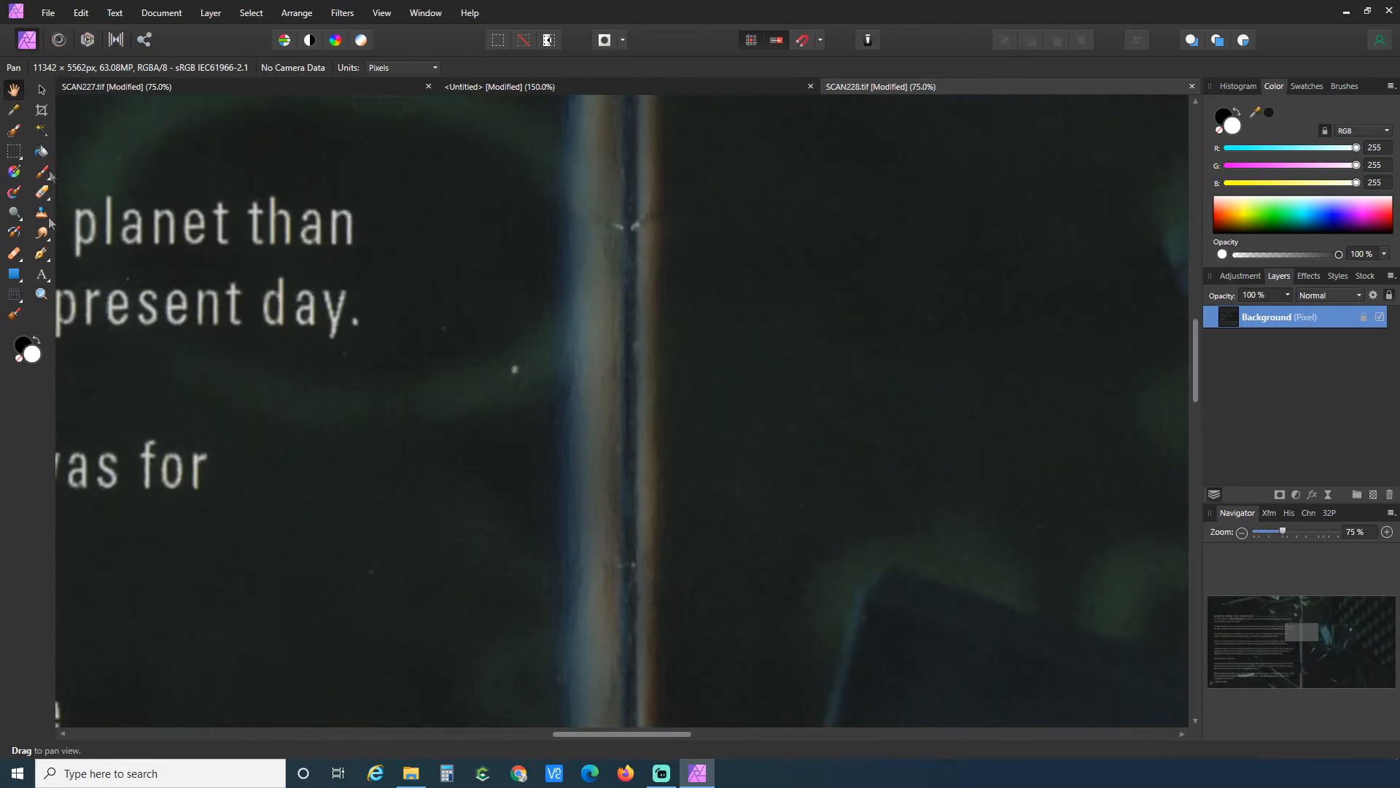
left_click(42, 212)
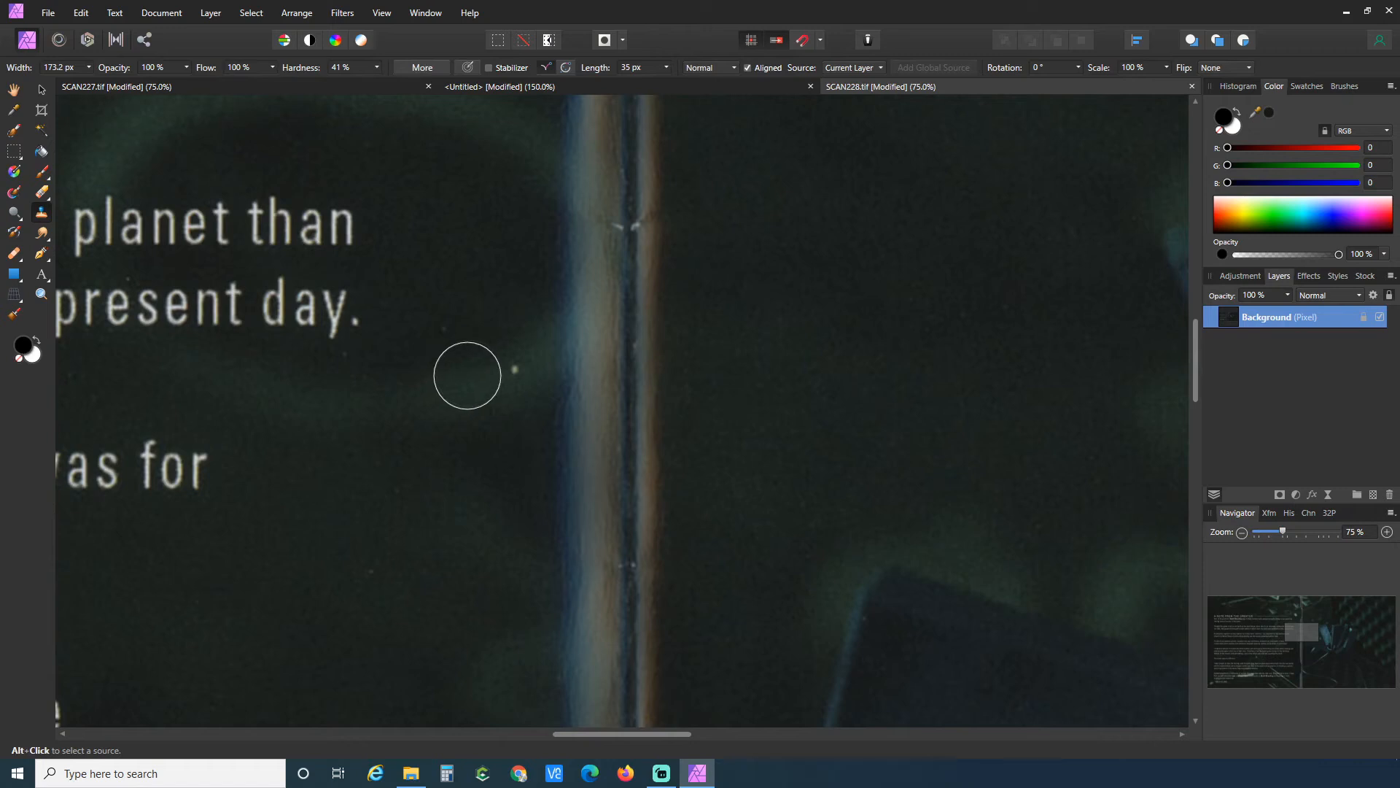
key("bracketleft")
key("bracketleft")
left_click(493, 377, "alt")
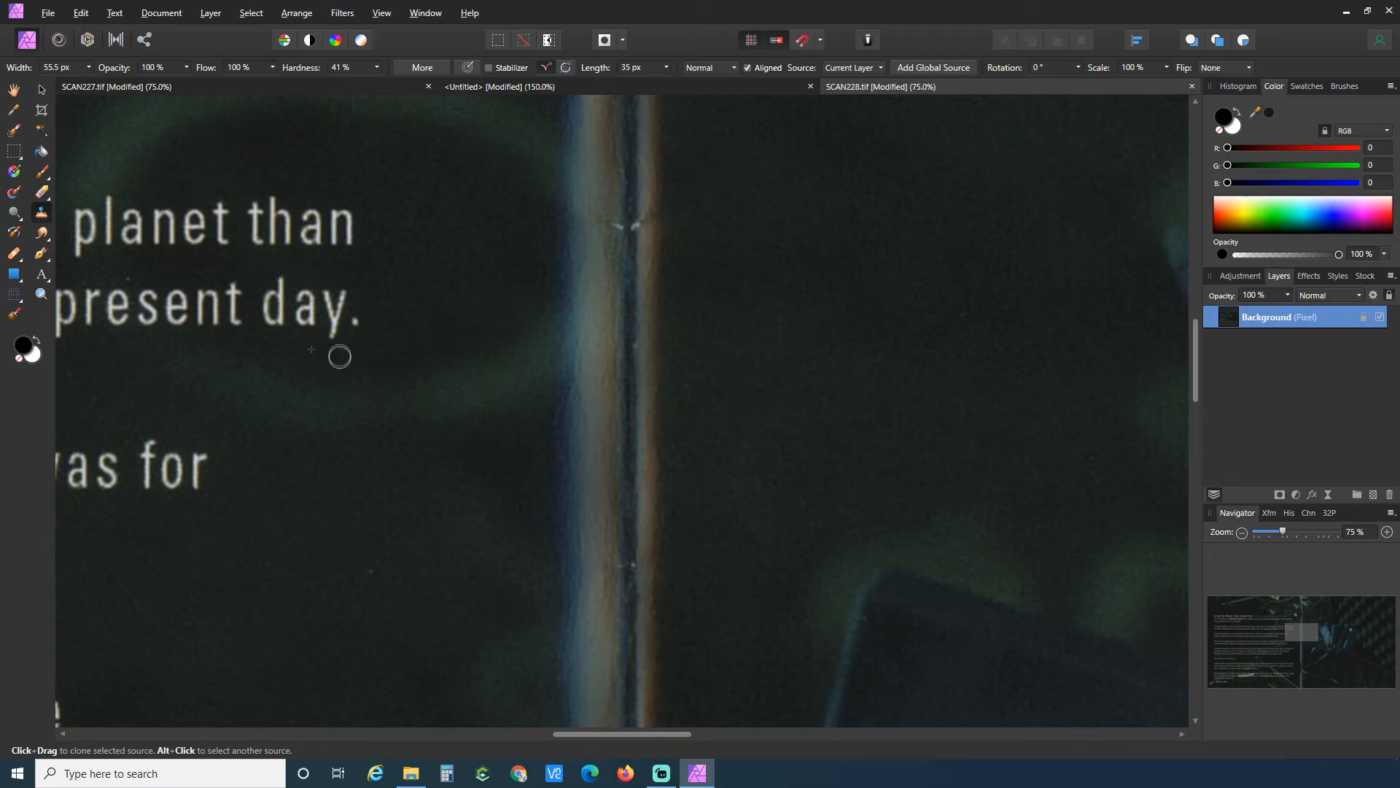
Extend the green streak to the fold at the text page's lower edge with a clone brush 84.4 px wide.
scroll(397, 485, "down", 10)
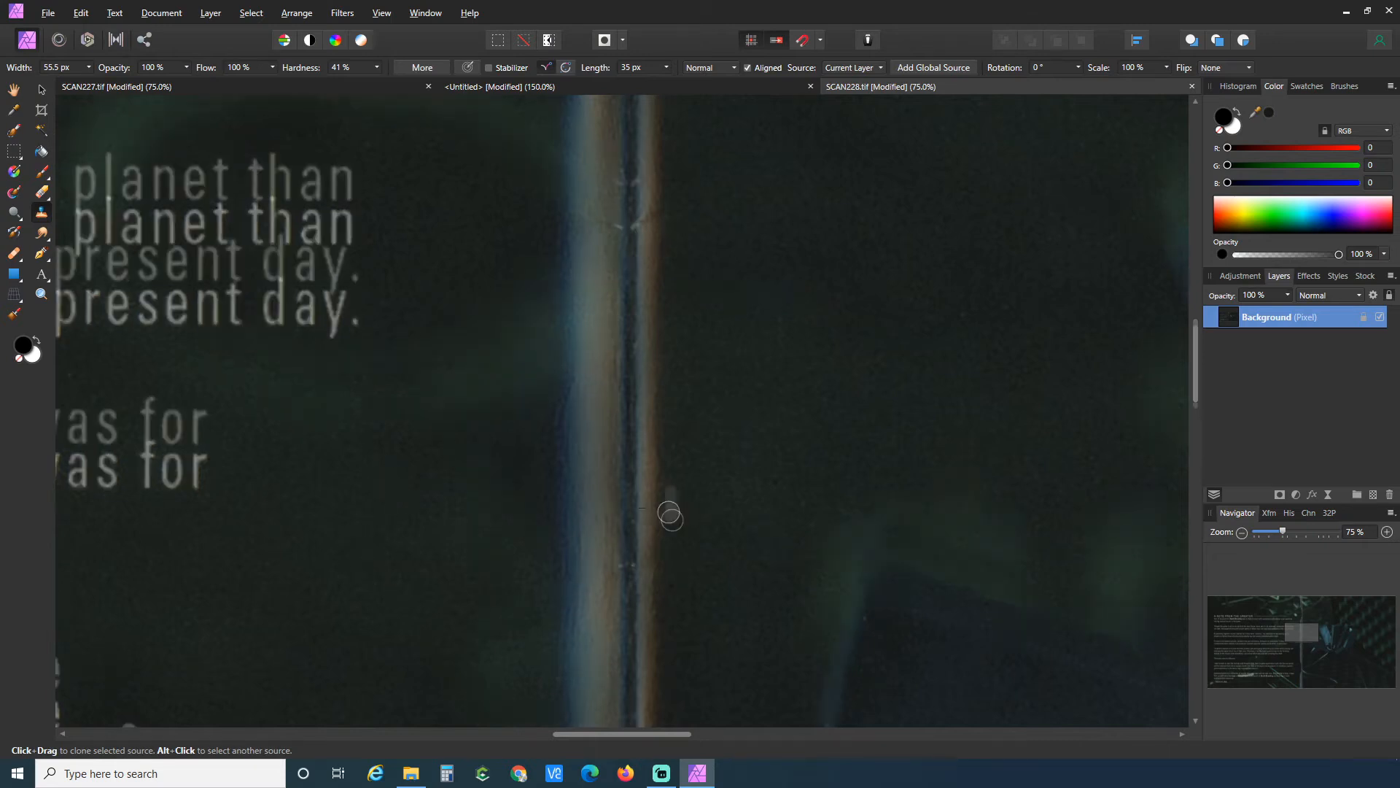
scroll(544, 590, "down", 2)
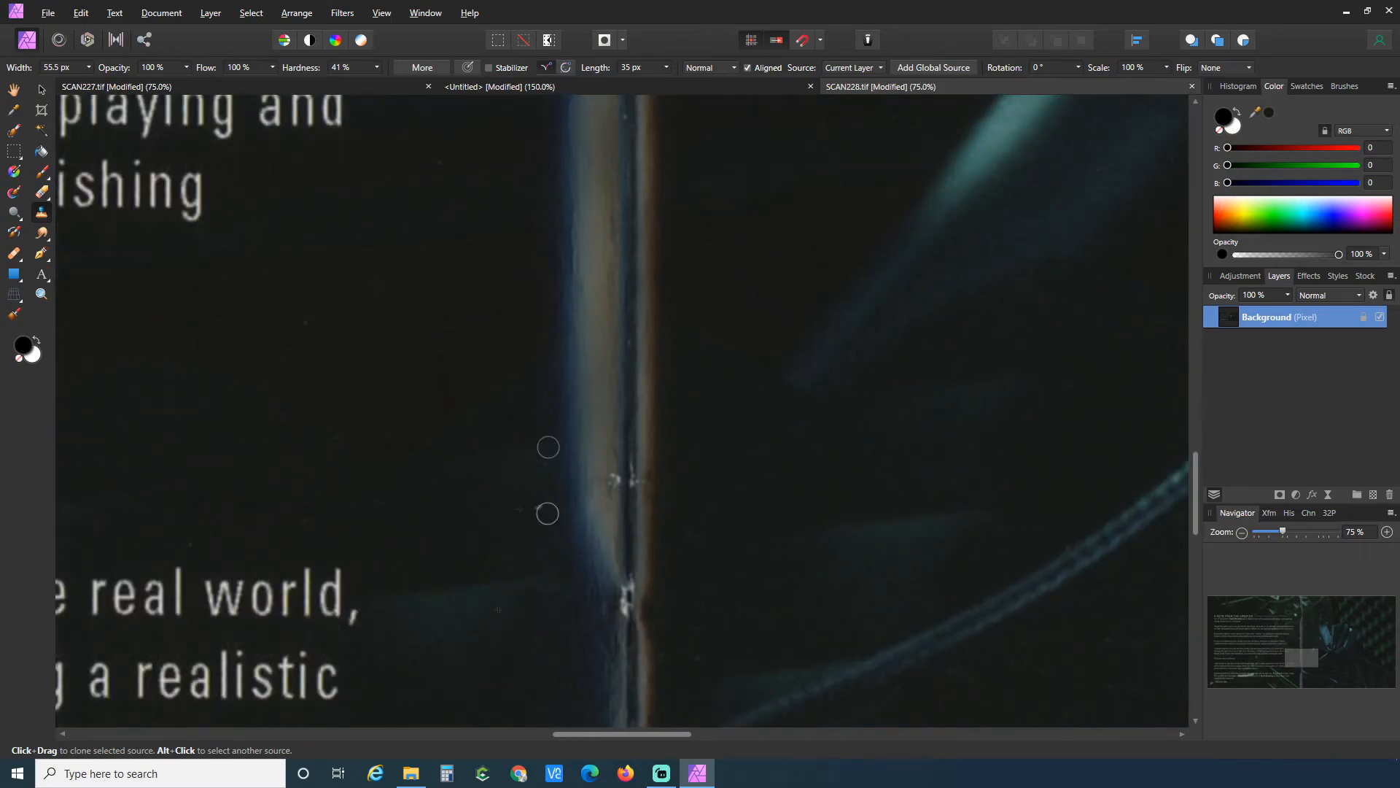
scroll(520, 541, "down", 4)
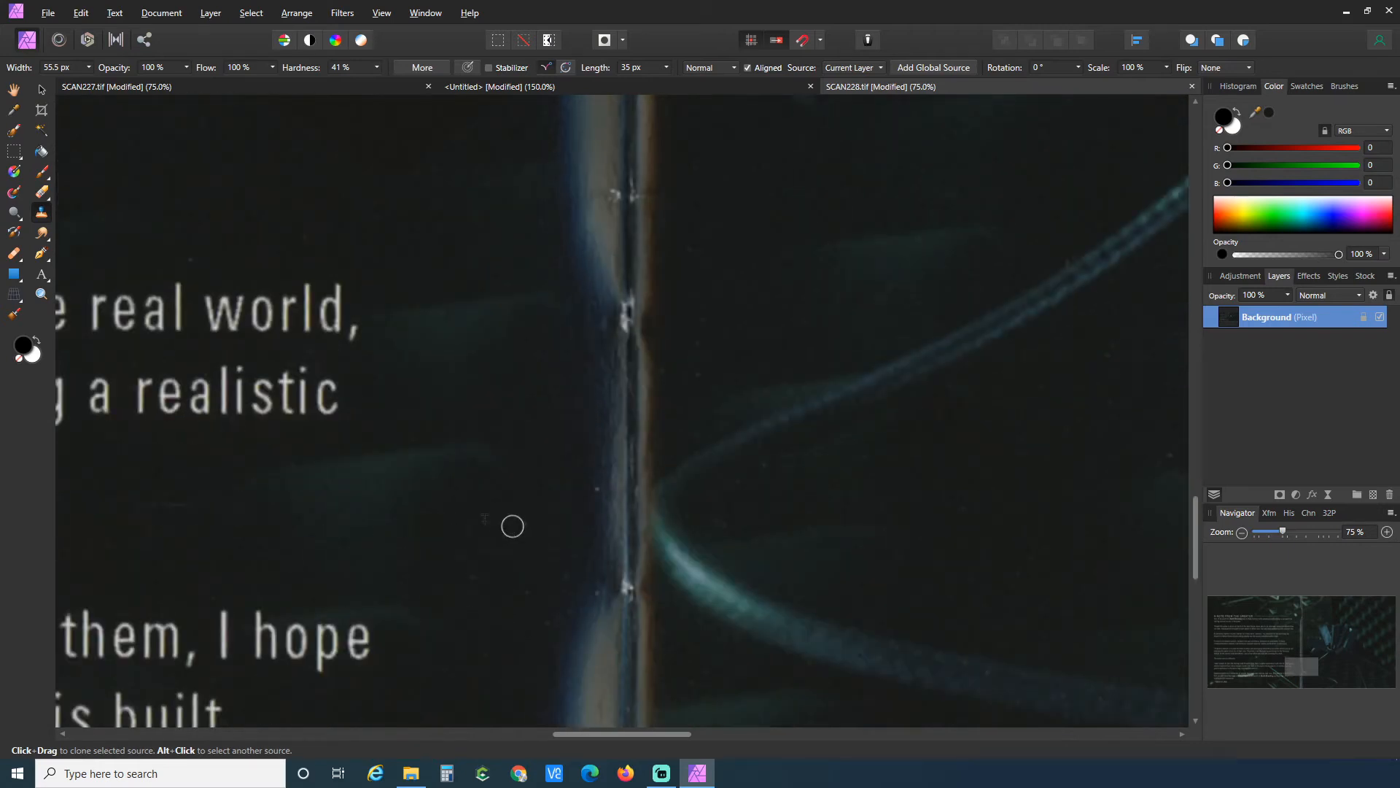
scroll(564, 489, "down", 6)
scroll(703, 541, "up", 2)
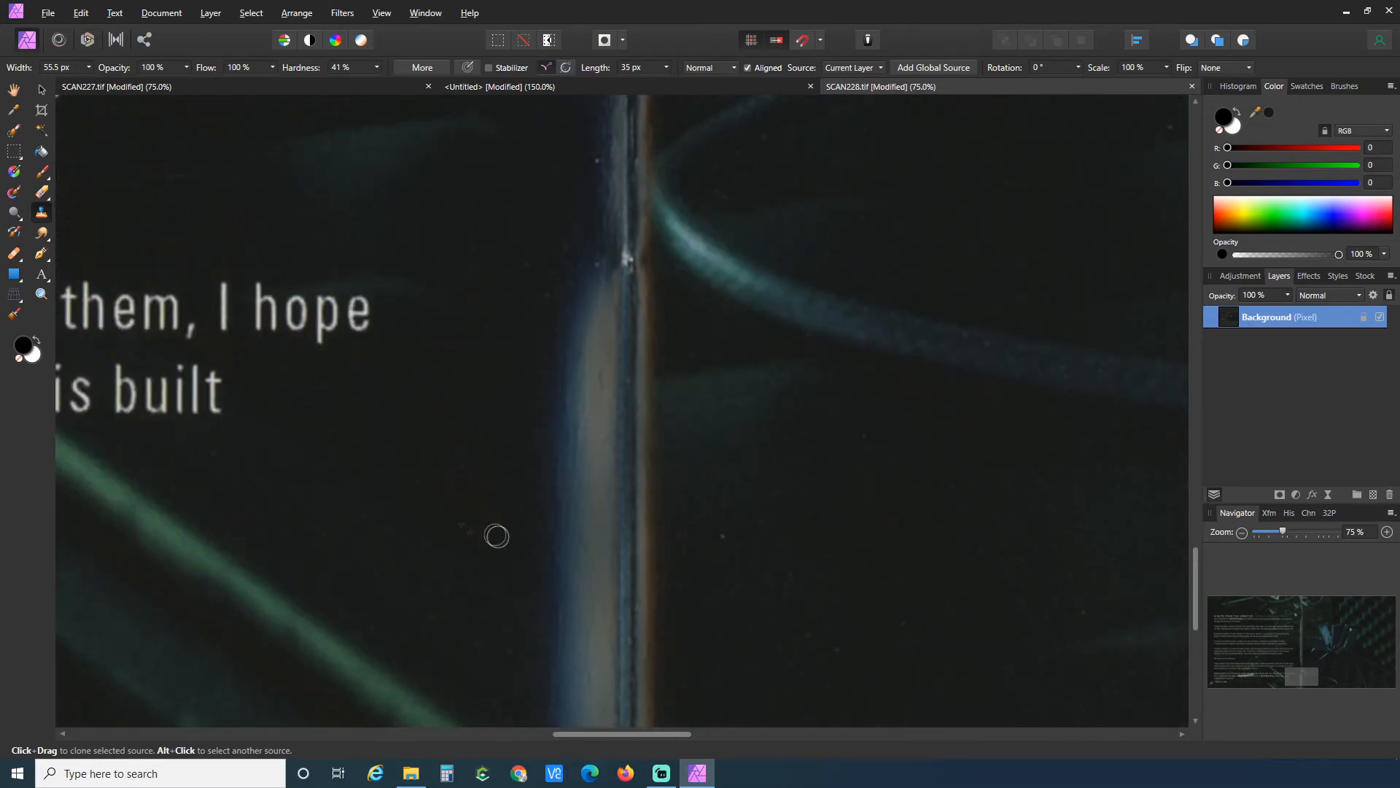
scroll(550, 440, "down", 3)
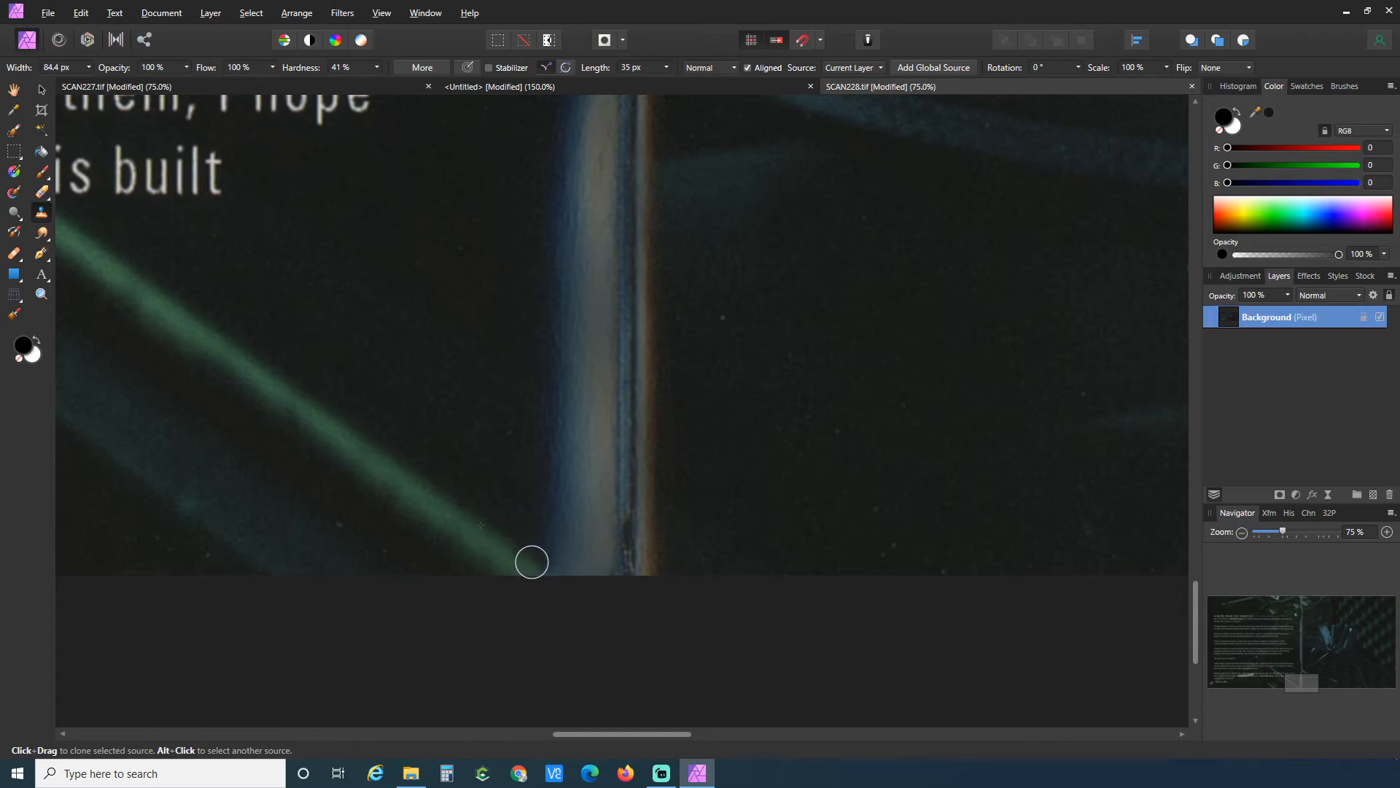
mouse_move(541, 567)
left_mouse_down()
mouse_move(577, 592)
mouse_move(508, 505)
left_mouse_up()
Clone out the light band along the fold's text-page side near the lower edge, using a 195.3 px brush with 22% hardness.
key("]")
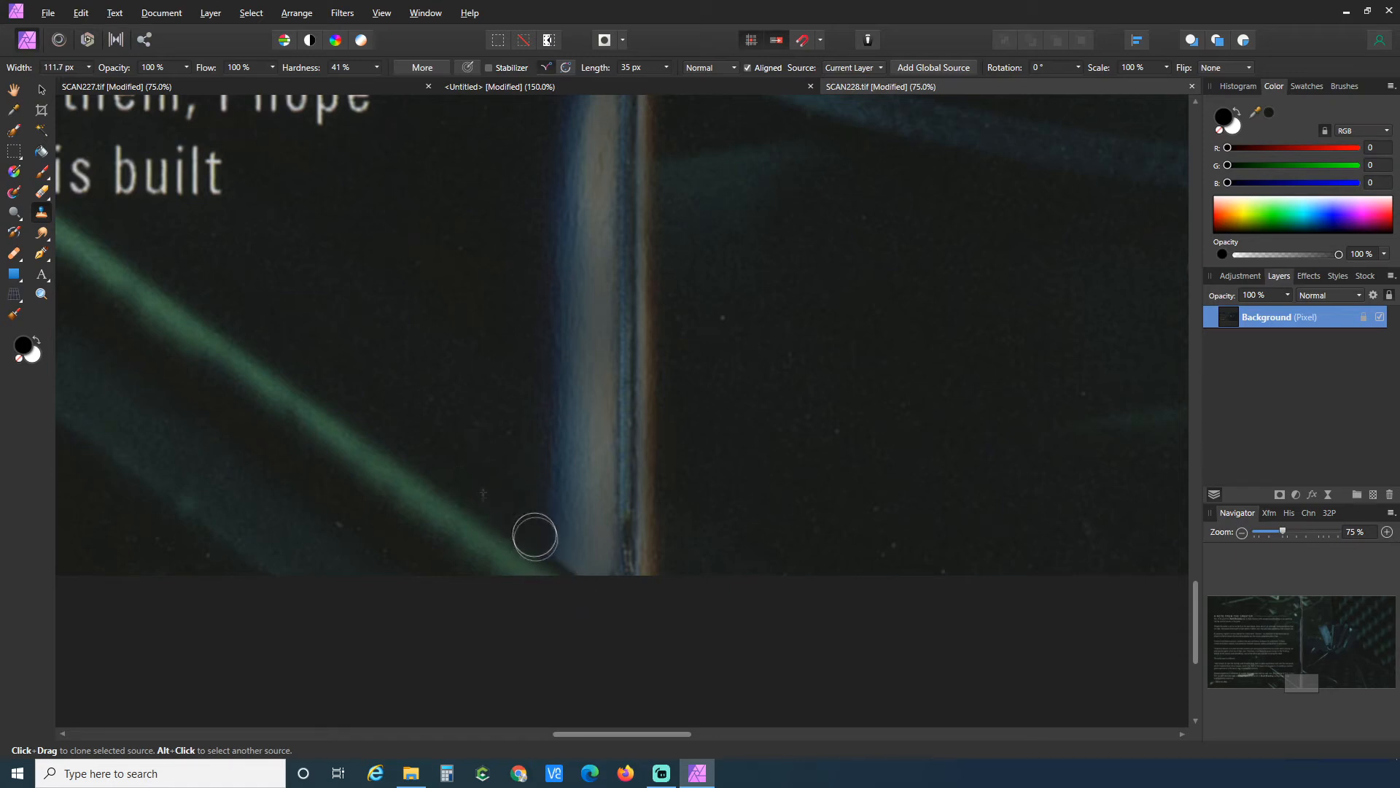
key("]")
key("]")
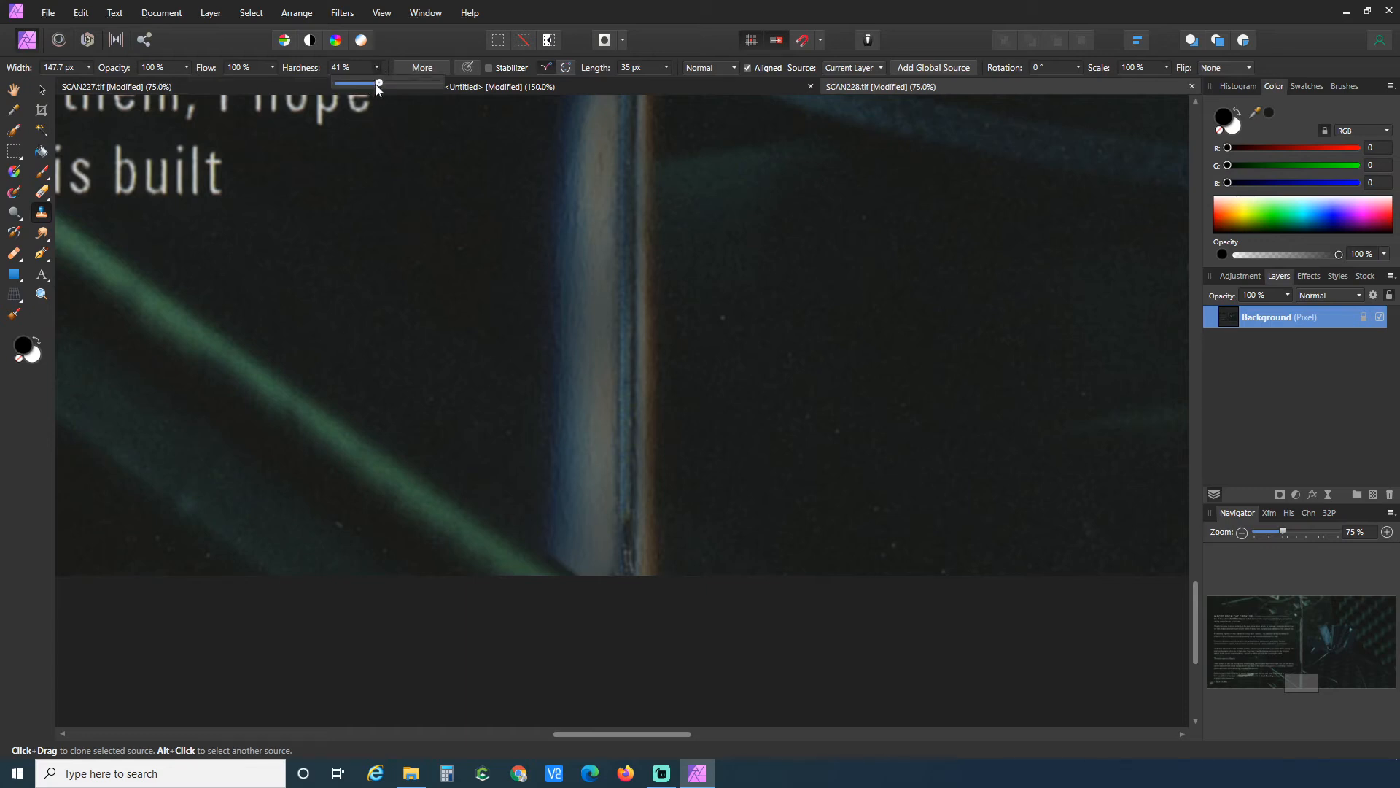
left_click_drag(361, 85, 360, 85)
left_click(376, 68)
key("]")
key("]")
mouse_move(572, 545)
left_mouse_down()
mouse_move(581, 567)
mouse_move(584, 221)
mouse_move(553, 216)
left_mouse_up()
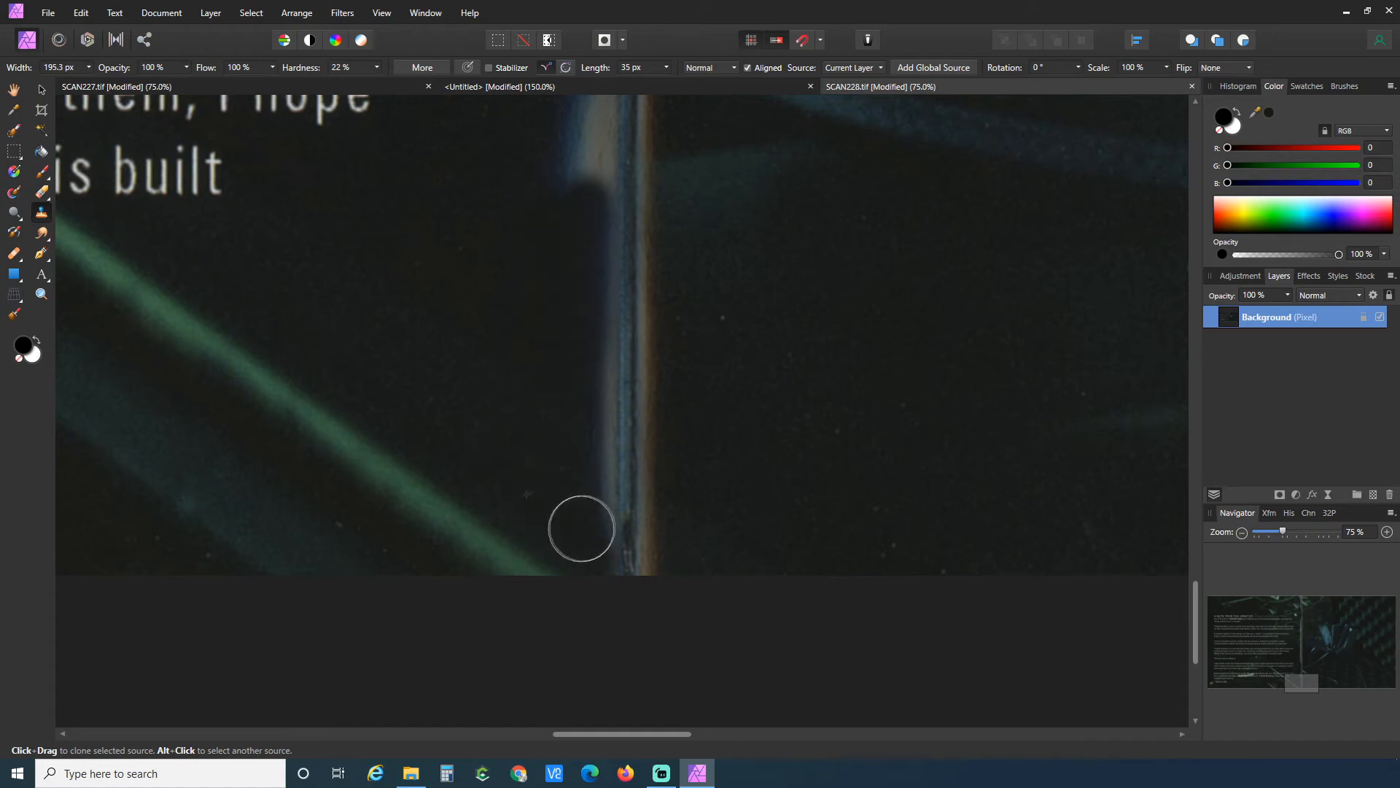
left_click_drag(577, 528, 588, 150)
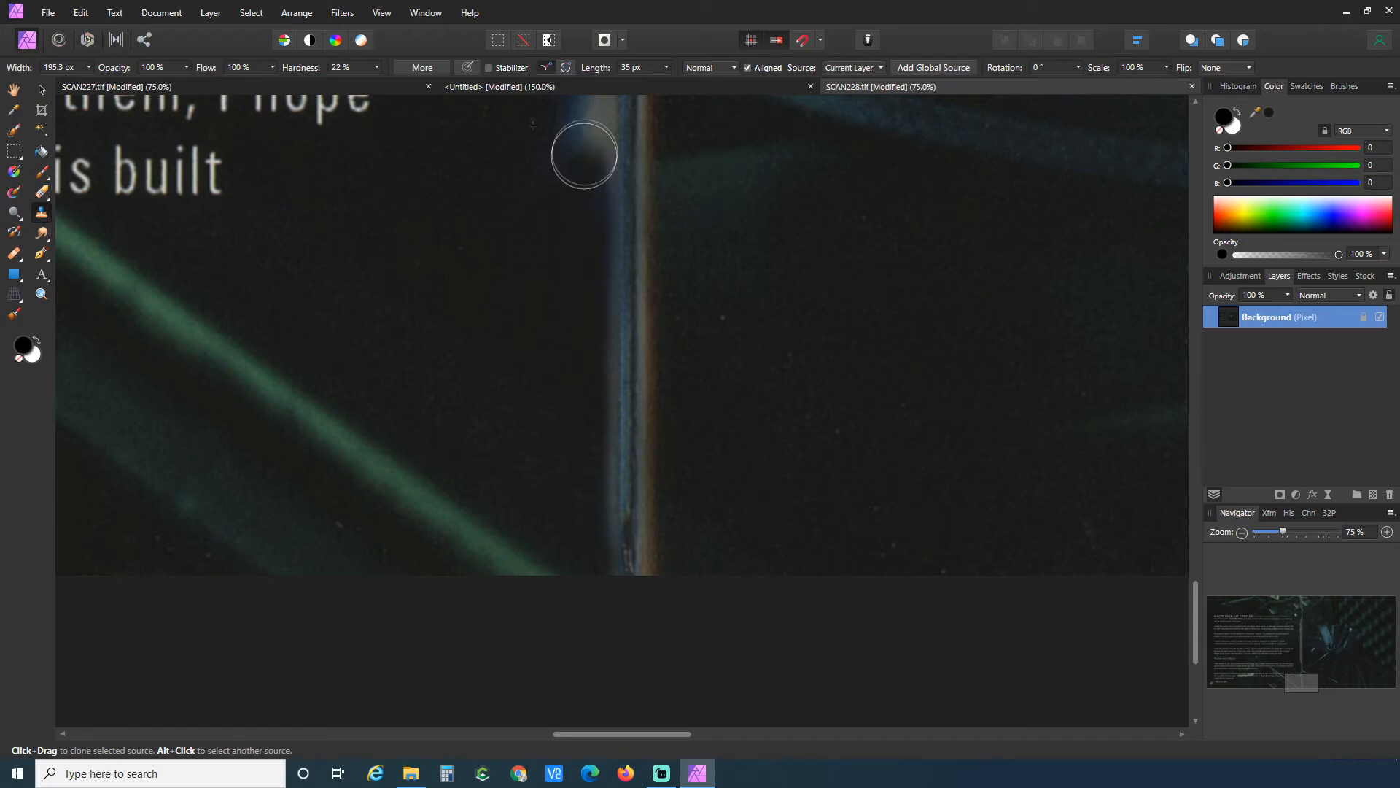
Clone dark background over the light band along the fold from "them, I hope" up to just above "real world".
scroll(650, 319, "up", 5)
scroll(554, 502, "up", 2)
mouse_move(578, 523)
left_mouse_down()
mouse_move(586, 232)
mouse_move(583, 436)
mouse_move(554, 647)
left_mouse_up()
scroll(543, 631, "up", 6)
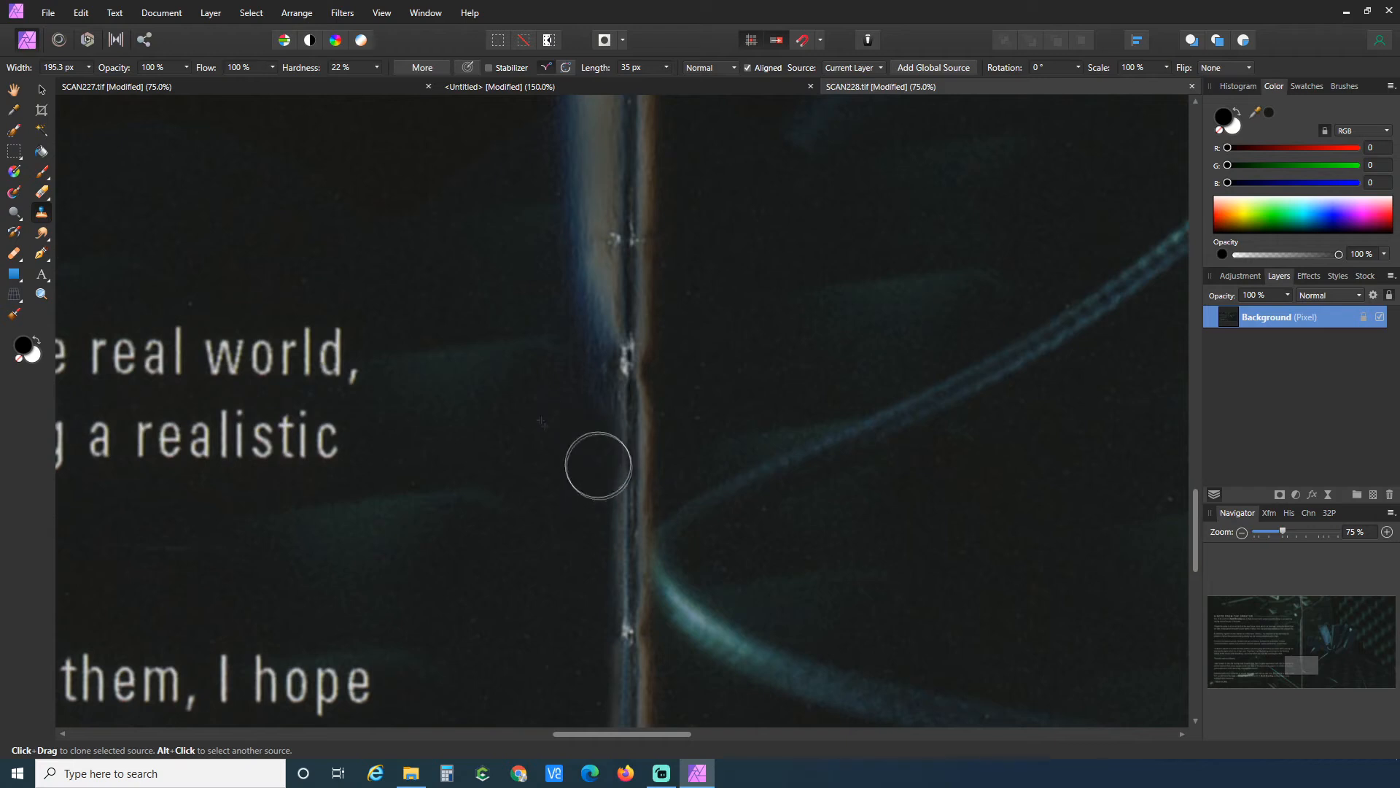
left_click(506, 283, "alt")
mouse_move(570, 277)
left_mouse_down()
mouse_move(587, 260)
mouse_move(584, 178)
mouse_move(582, 310)
left_mouse_up()
left_click(512, 283, "alt")
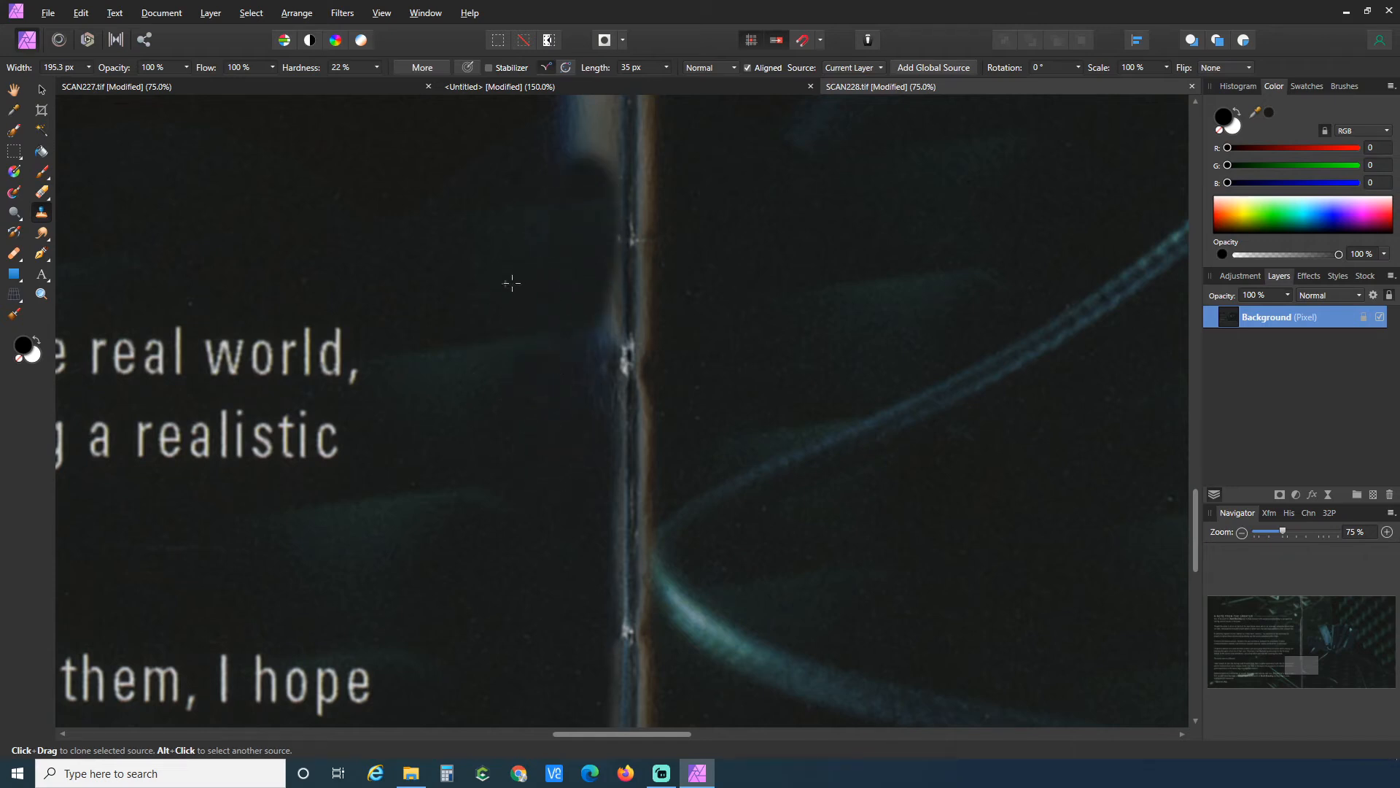
mouse_move(585, 334)
left_mouse_down()
mouse_move(578, 405)
mouse_move(556, 306)
left_mouse_up()
key("alt")
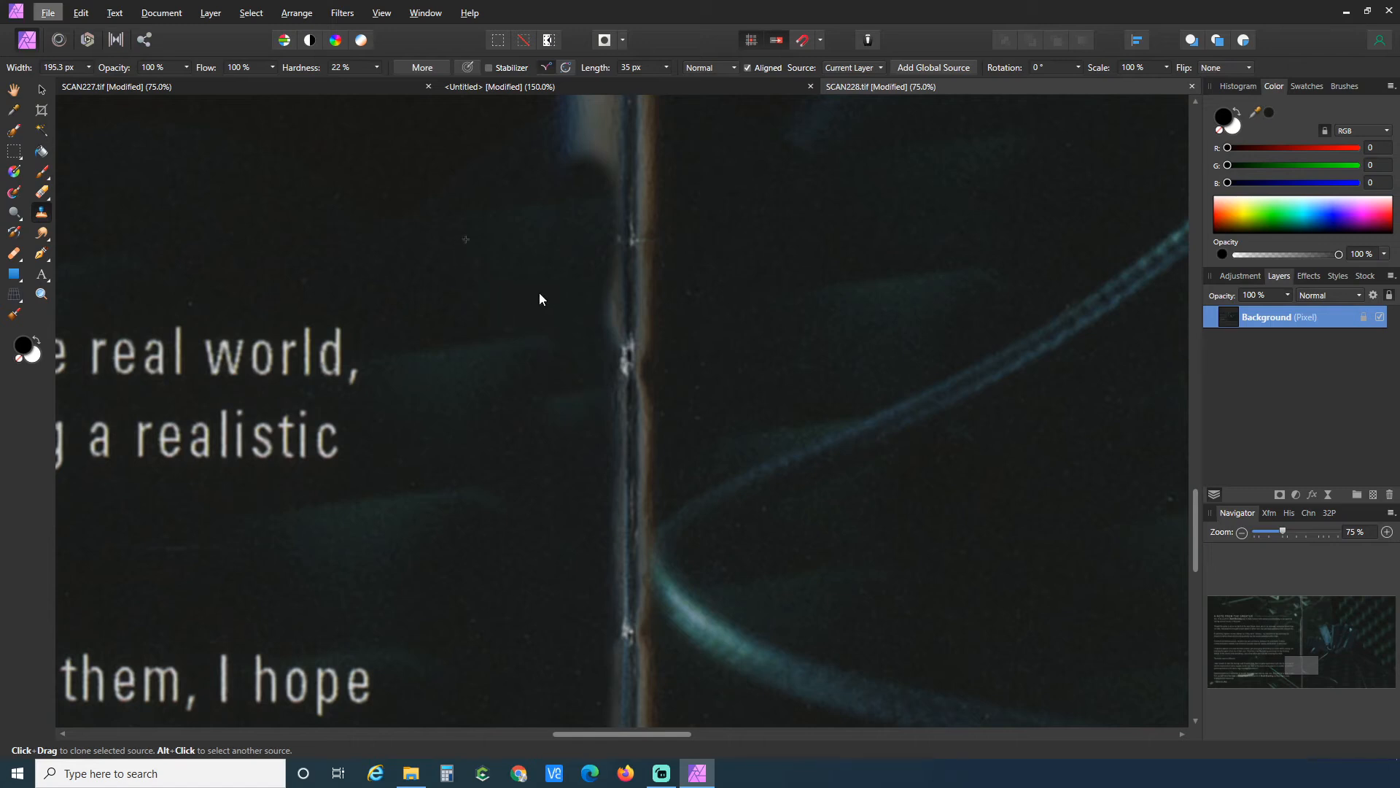
key("alt")
key("ctrl+z")
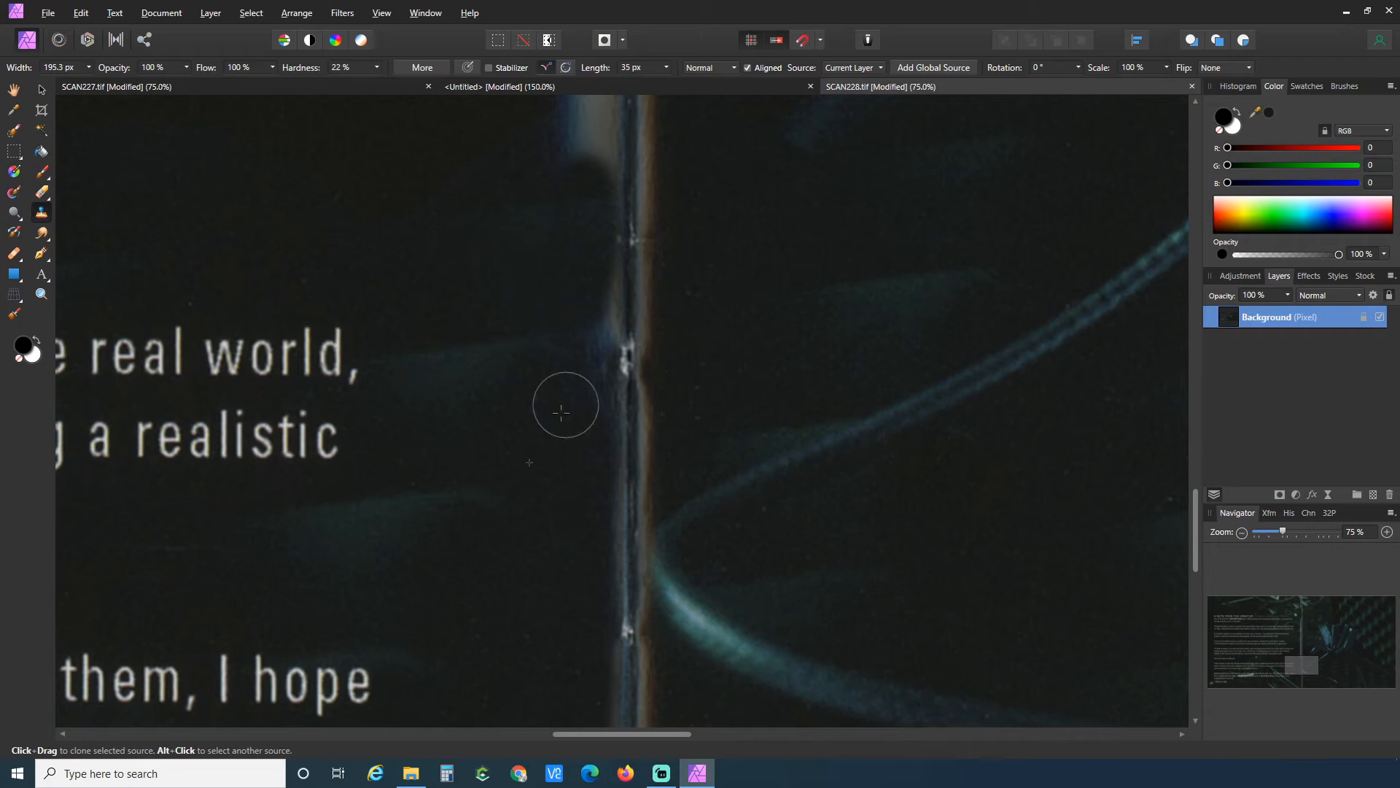
Clone out the remaining bluish glow beside the fold near "real world" with the clone brush reduced to 141.1 px.
key("bracketleft")
key("bracketleft")
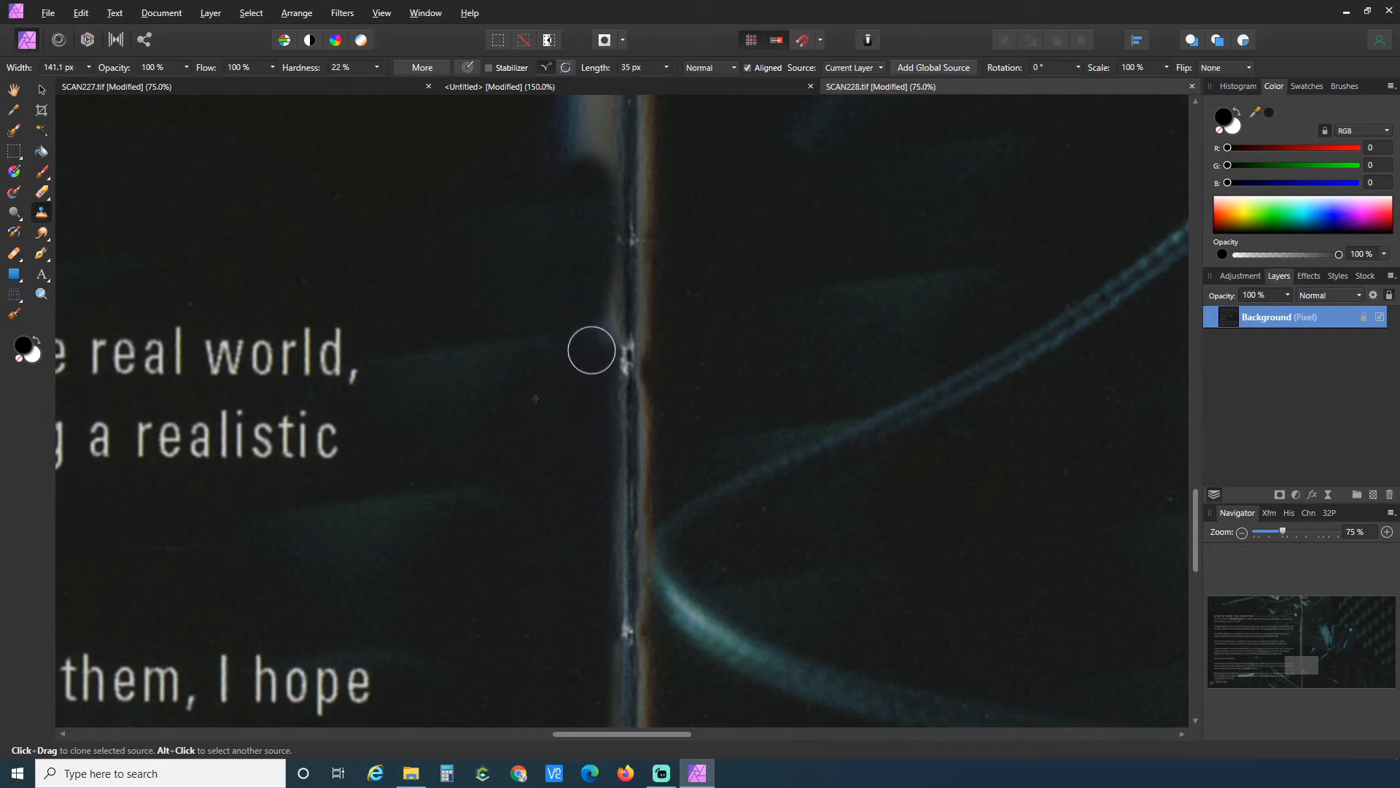
left_click(522, 269, "alt")
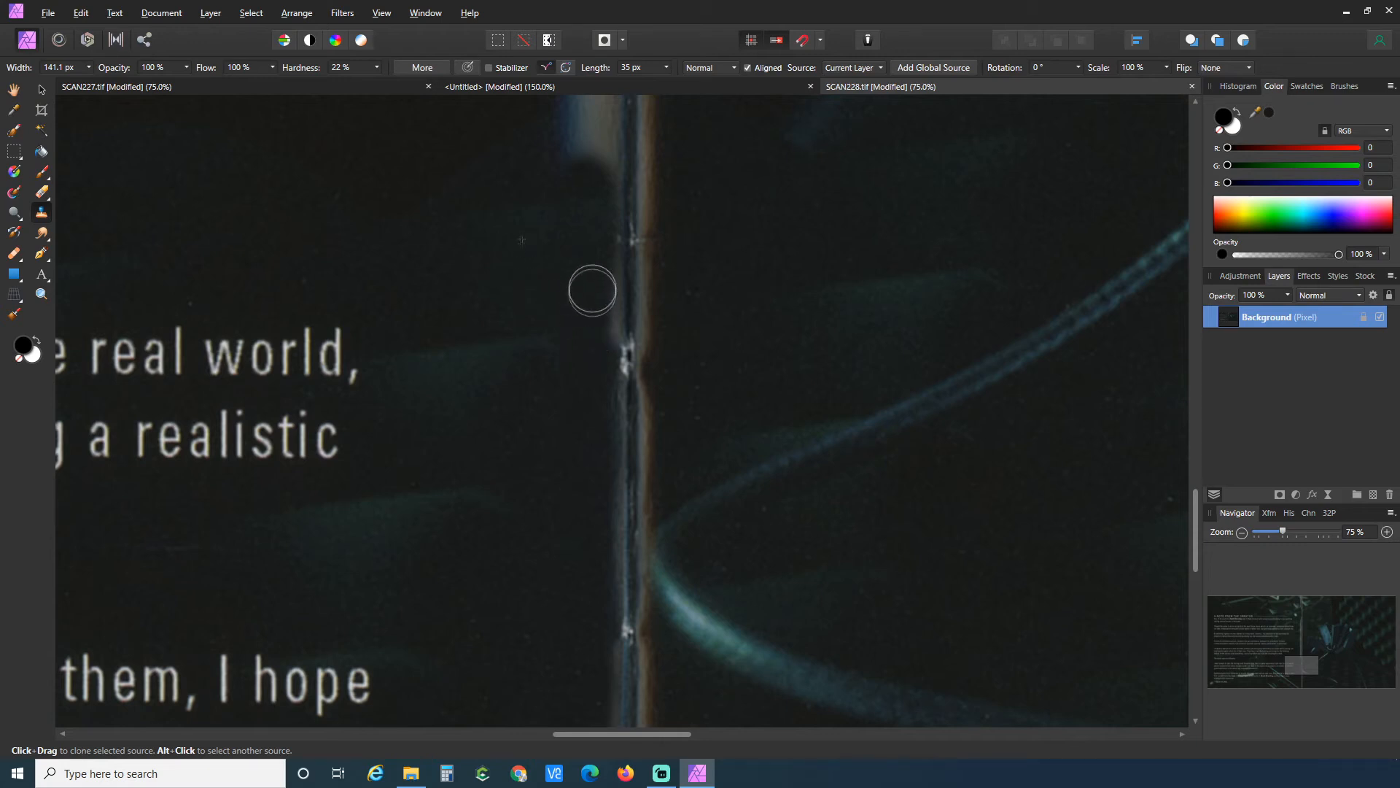
scroll(574, 500, "up", 3)
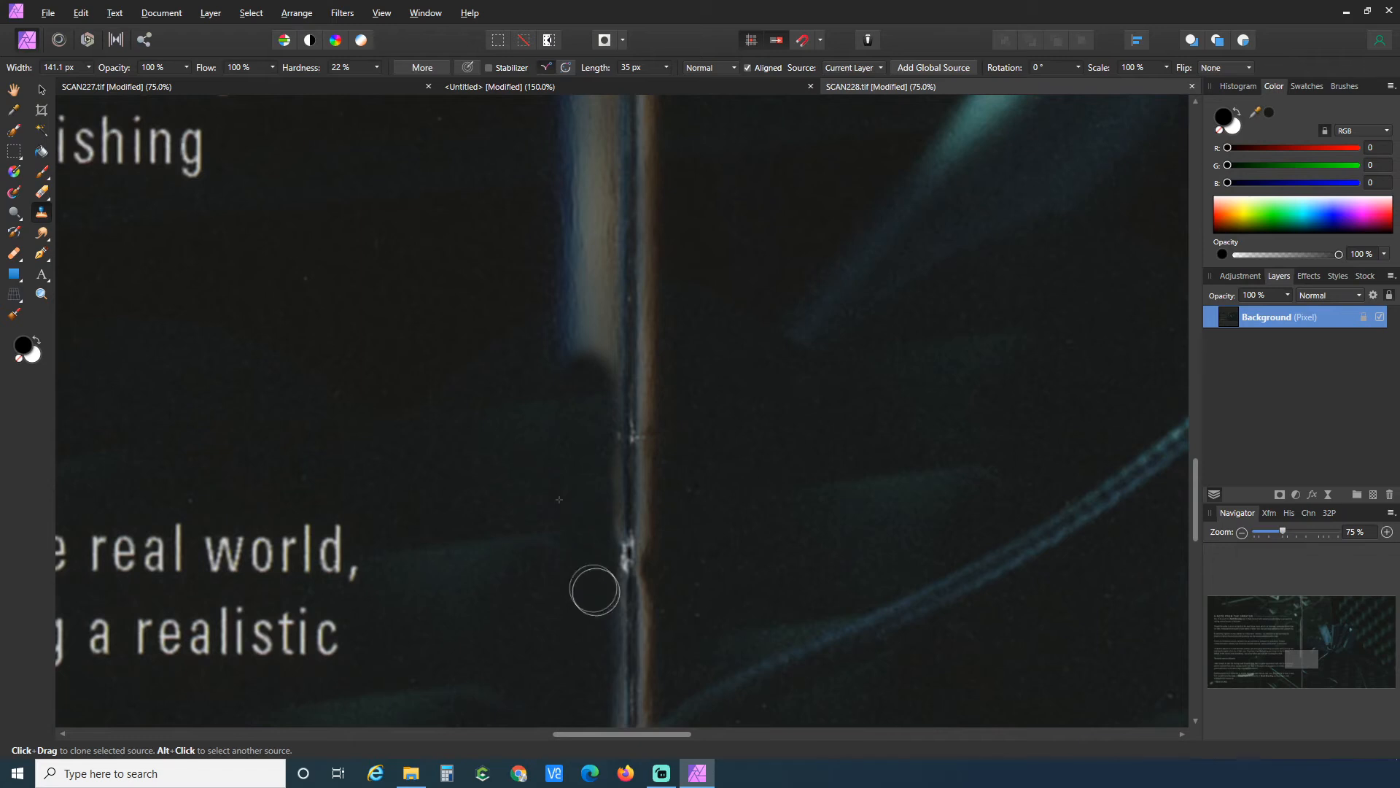
Clone out the light band along the fold beside the lines ending "finishing" and "playing and", enlarging the brush to 186.6 px.
scroll(535, 633, "up", 2)
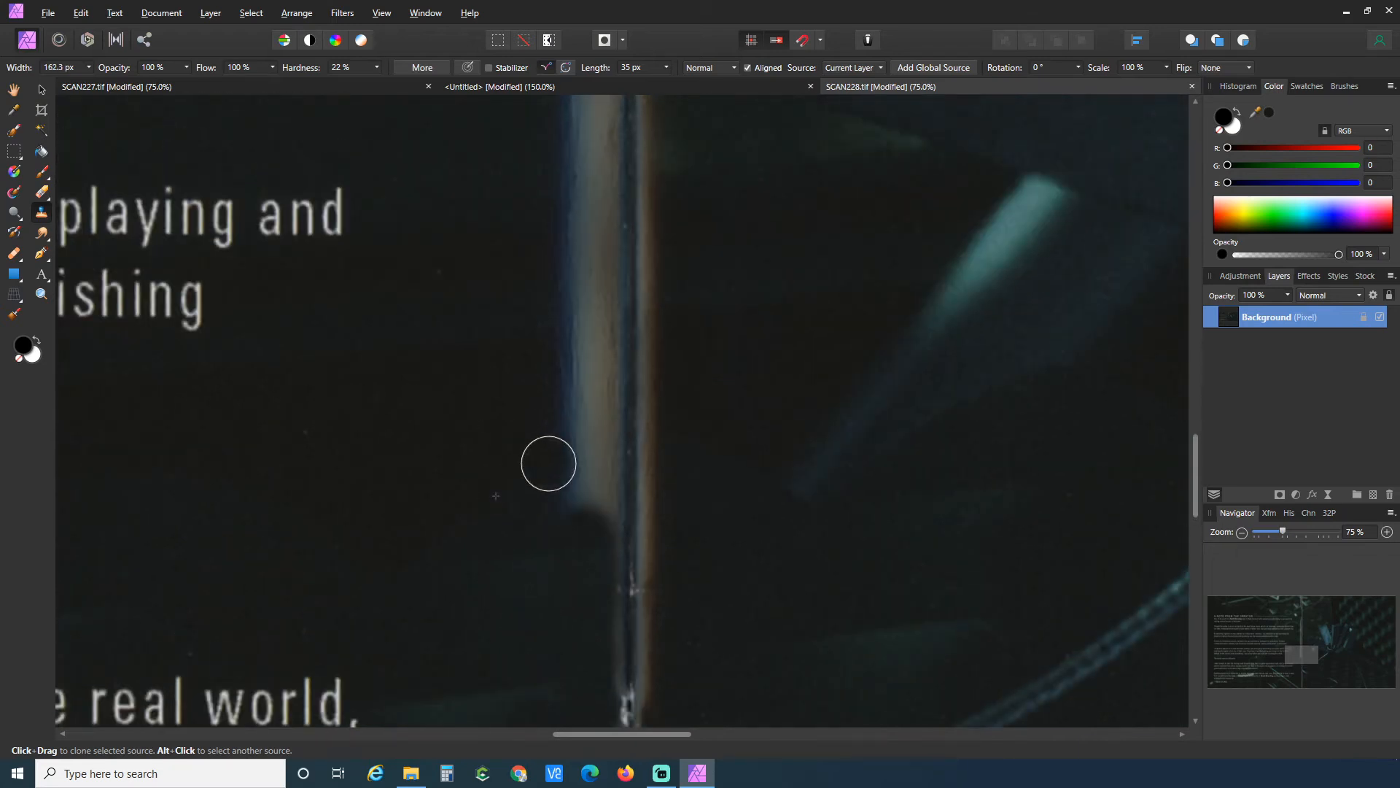
mouse_move(564, 456)
left_mouse_down()
mouse_move(579, 507)
mouse_move(581, 452)
mouse_move(584, 523)
left_mouse_up()
scroll(589, 558, "up", 3)
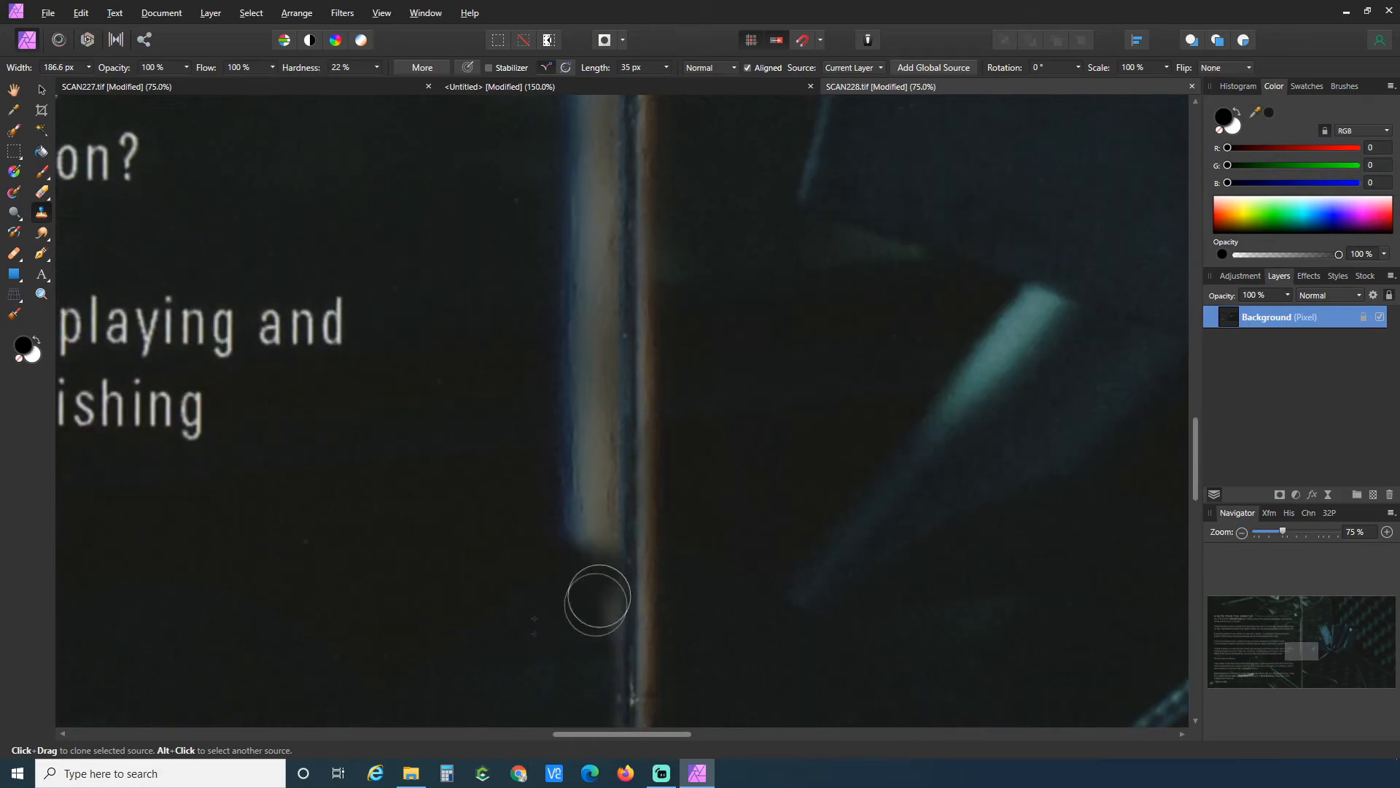
left_click_drag(564, 587, 569, 562)
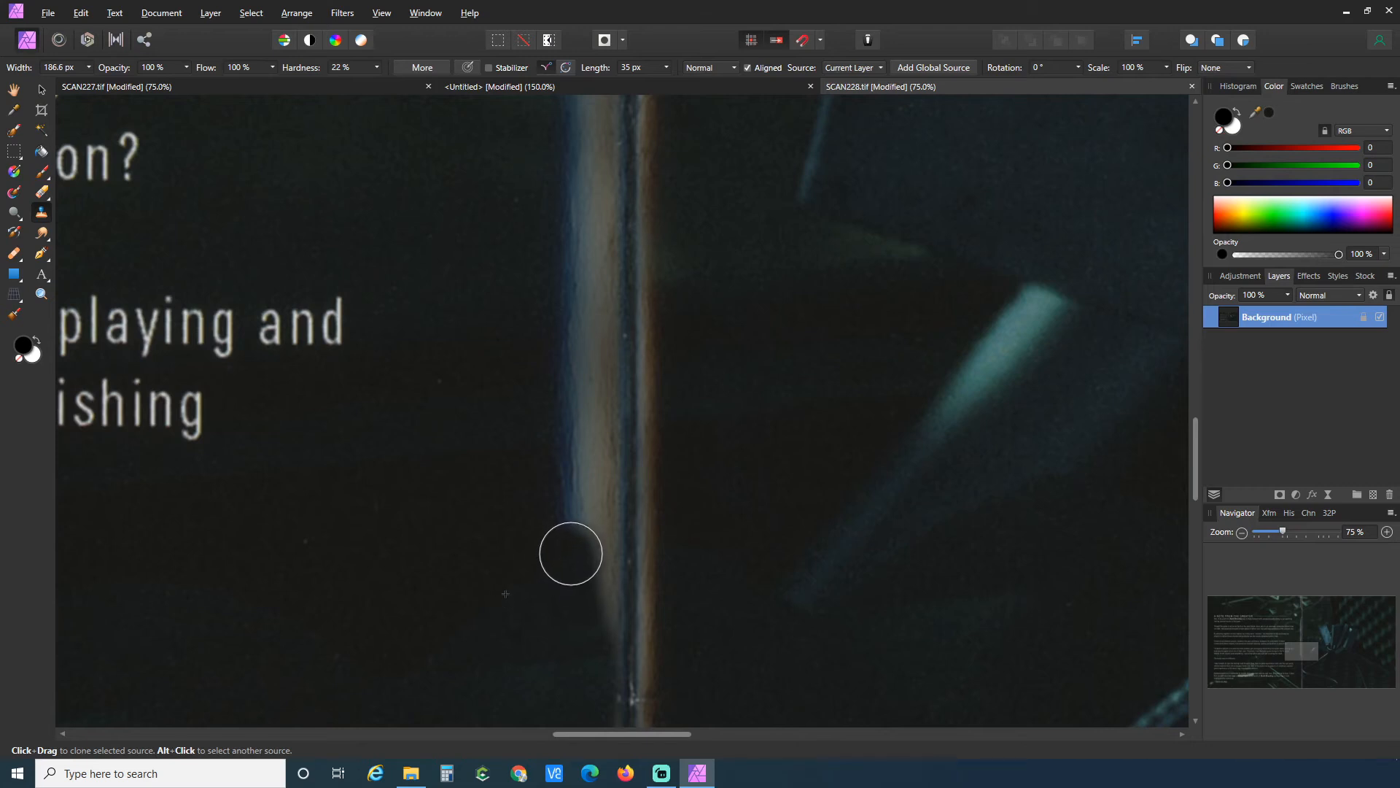
mouse_move(560, 577)
left_mouse_down()
mouse_move(580, 603)
mouse_move(581, 483)
left_mouse_up()
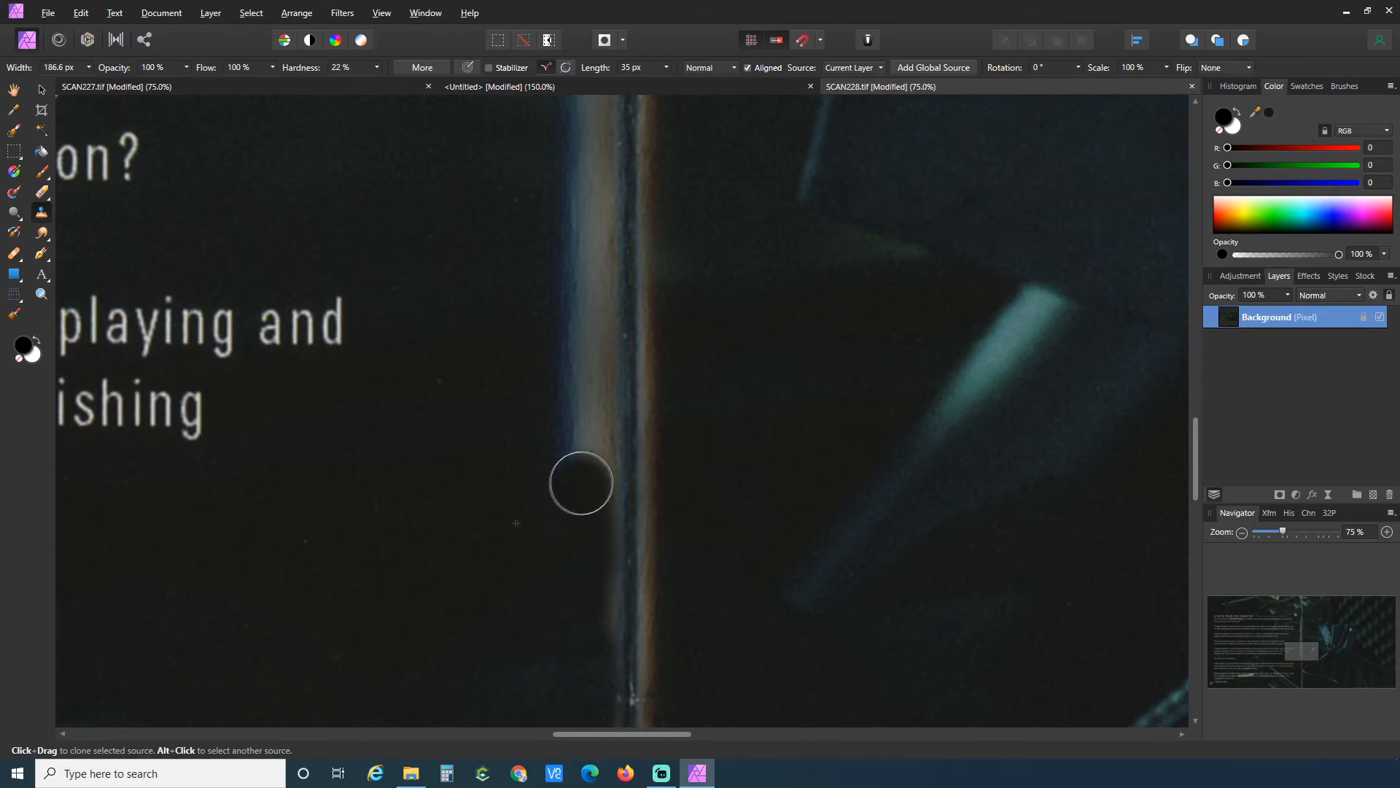
left_click(483, 449, "alt")
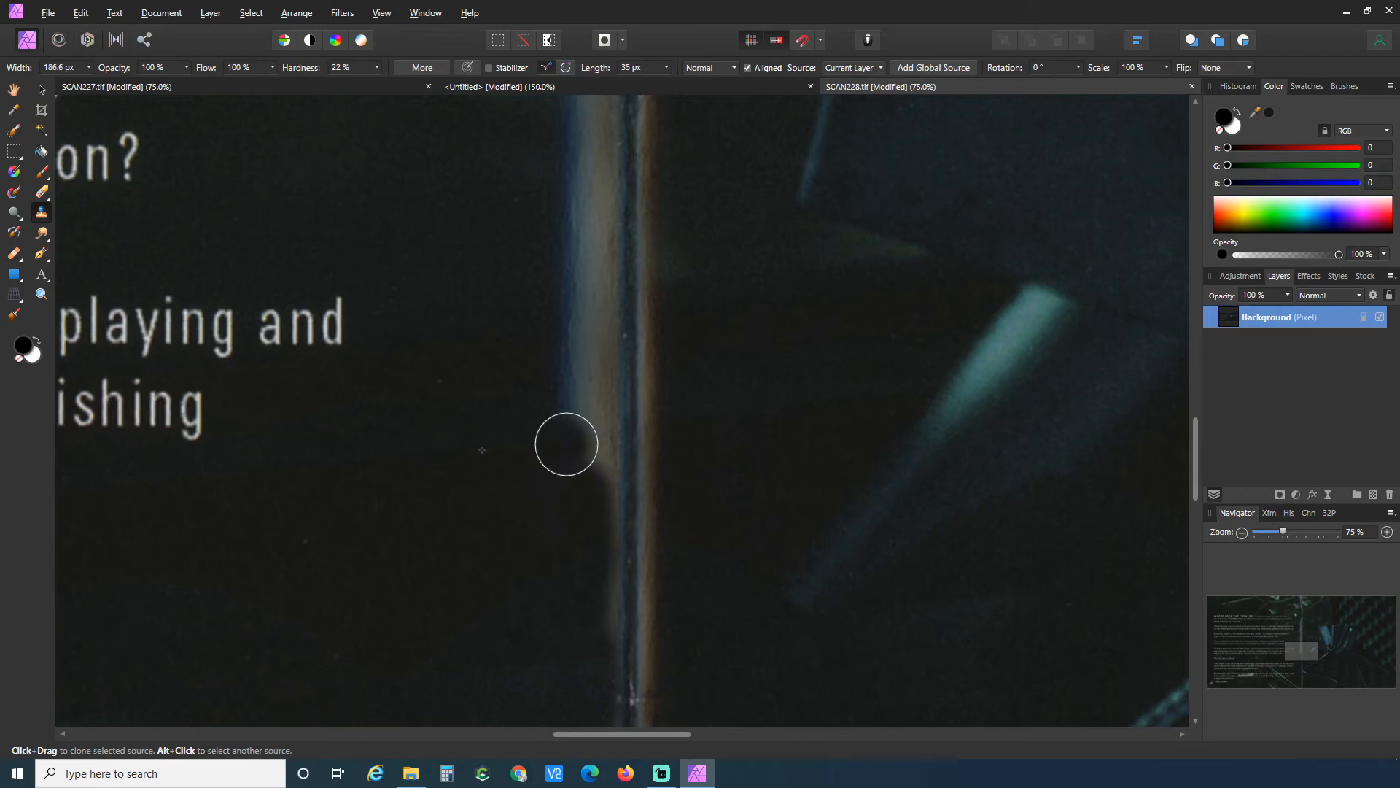
mouse_move(565, 444)
left_mouse_down()
mouse_move(578, 441)
mouse_move(581, 484)
mouse_move(578, 247)
left_mouse_up()
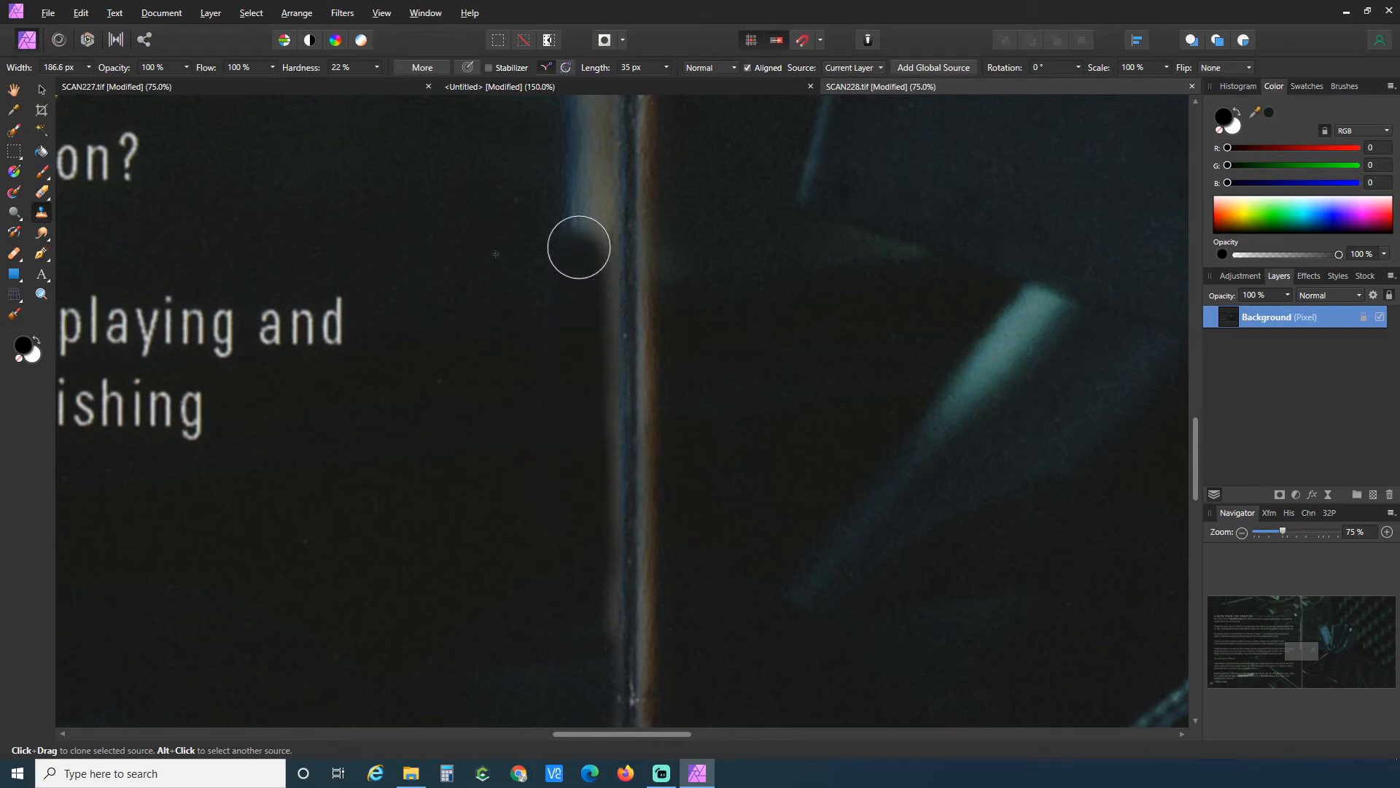
Clone dark background over the light band along the fold from above "playing and" up to the "was for" line.
scroll(558, 554, "up", 5)
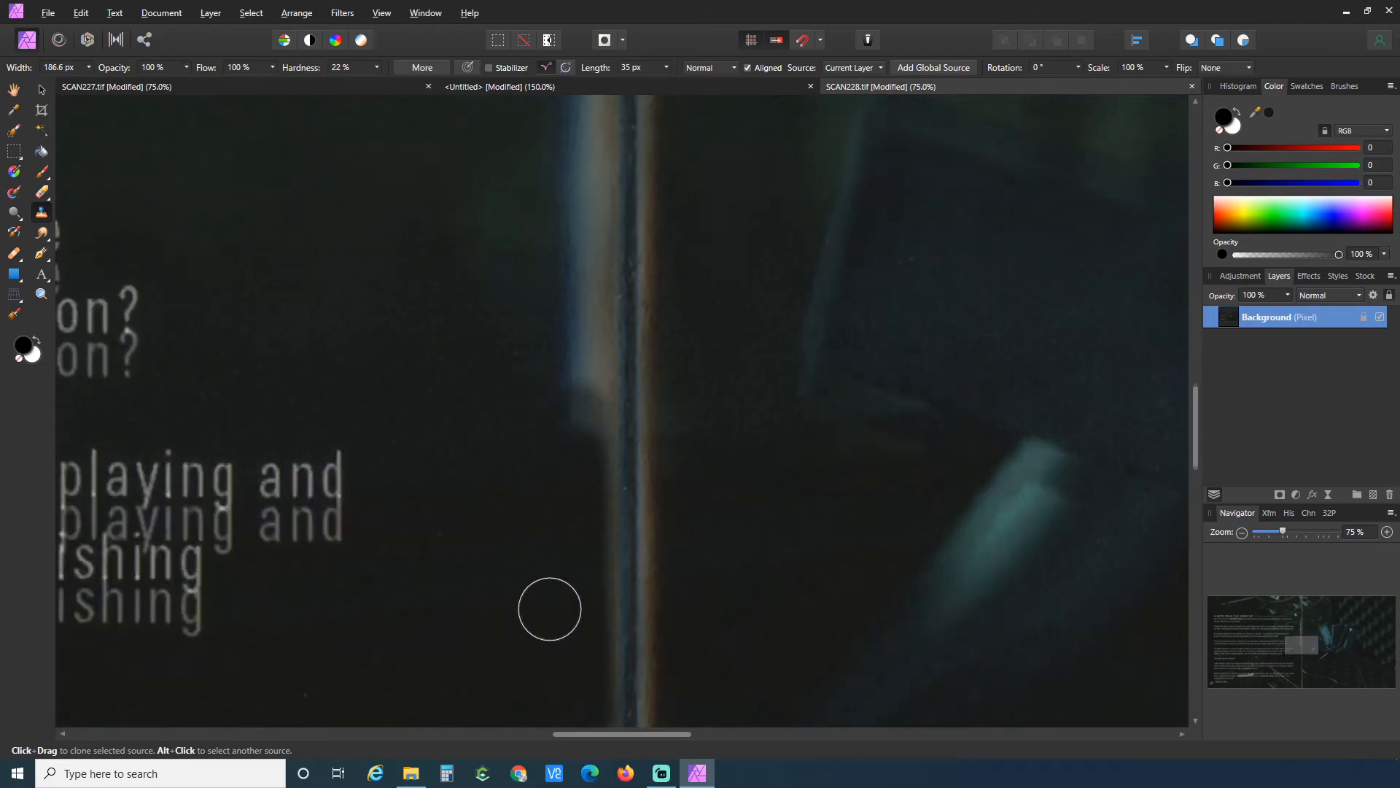
mouse_move(566, 637)
left_mouse_down()
mouse_move(581, 570)
mouse_move(556, 552)
mouse_move(582, 567)
mouse_move(583, 502)
mouse_move(567, 512)
mouse_move(526, 483)
mouse_move(579, 483)
mouse_move(582, 383)
mouse_move(534, 363)
mouse_move(522, 331)
mouse_move(581, 383)
mouse_move(643, 399)
mouse_move(636, 527)
mouse_move(582, 510)
mouse_move(558, 549)
mouse_move(572, 475)
mouse_move(563, 538)
mouse_move(585, 479)
mouse_move(580, 394)
mouse_move(562, 468)
left_mouse_up()
left_click(525, 478, "alt")
left_click(512, 326, "alt")
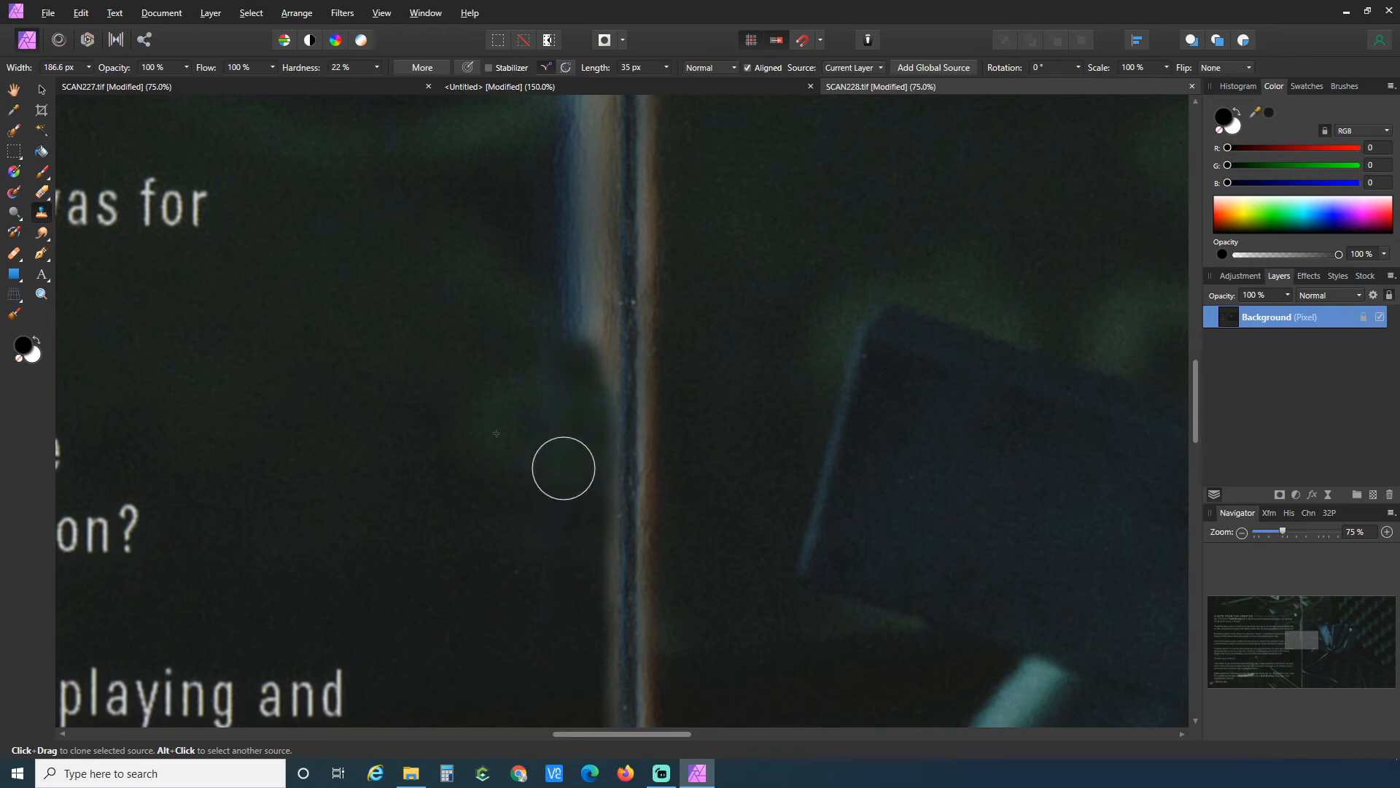
key("ctrl+z")
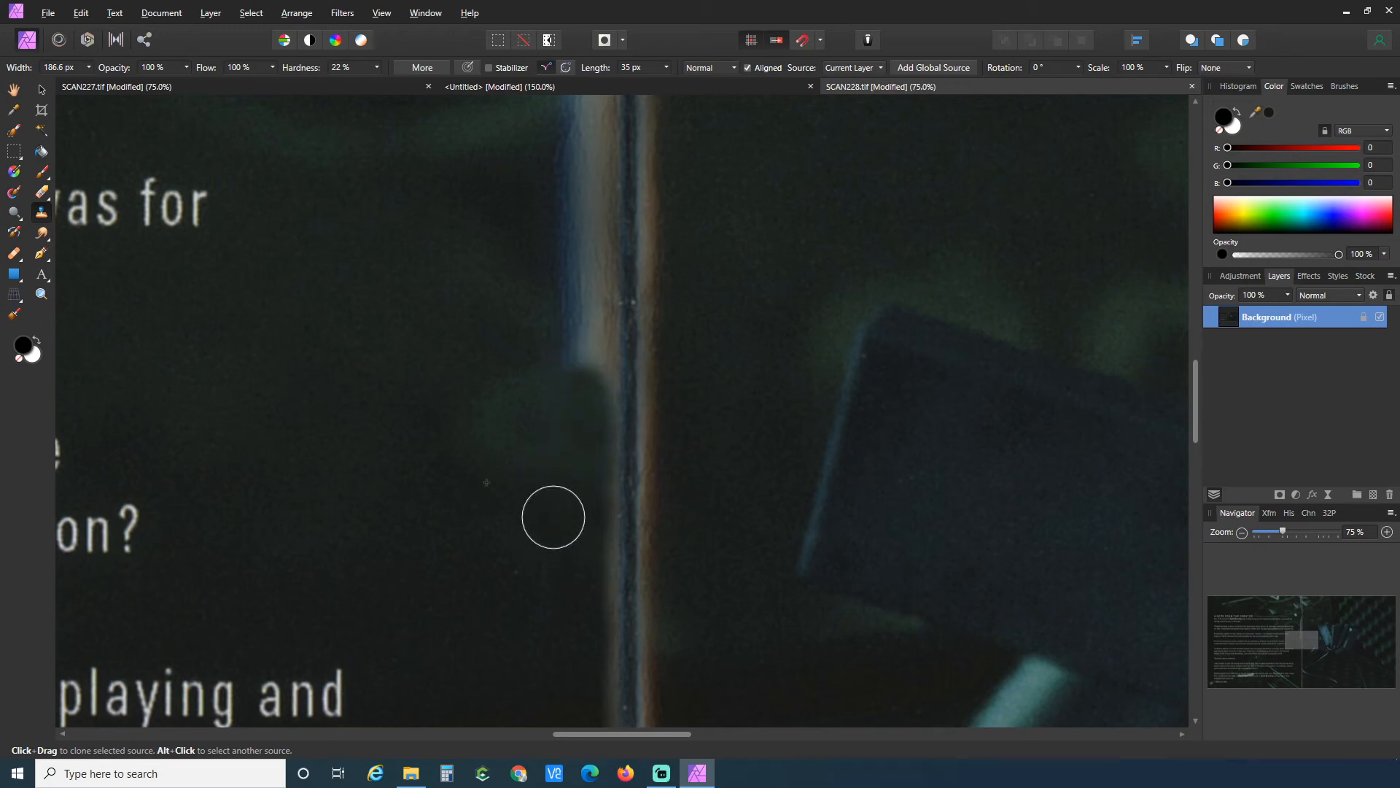
mouse_move(549, 401)
left_mouse_down()
mouse_move(579, 362)
mouse_move(546, 299)
mouse_move(575, 346)
mouse_move(574, 183)
mouse_move(577, 268)
left_mouse_up()
left_click(510, 273, "alt")
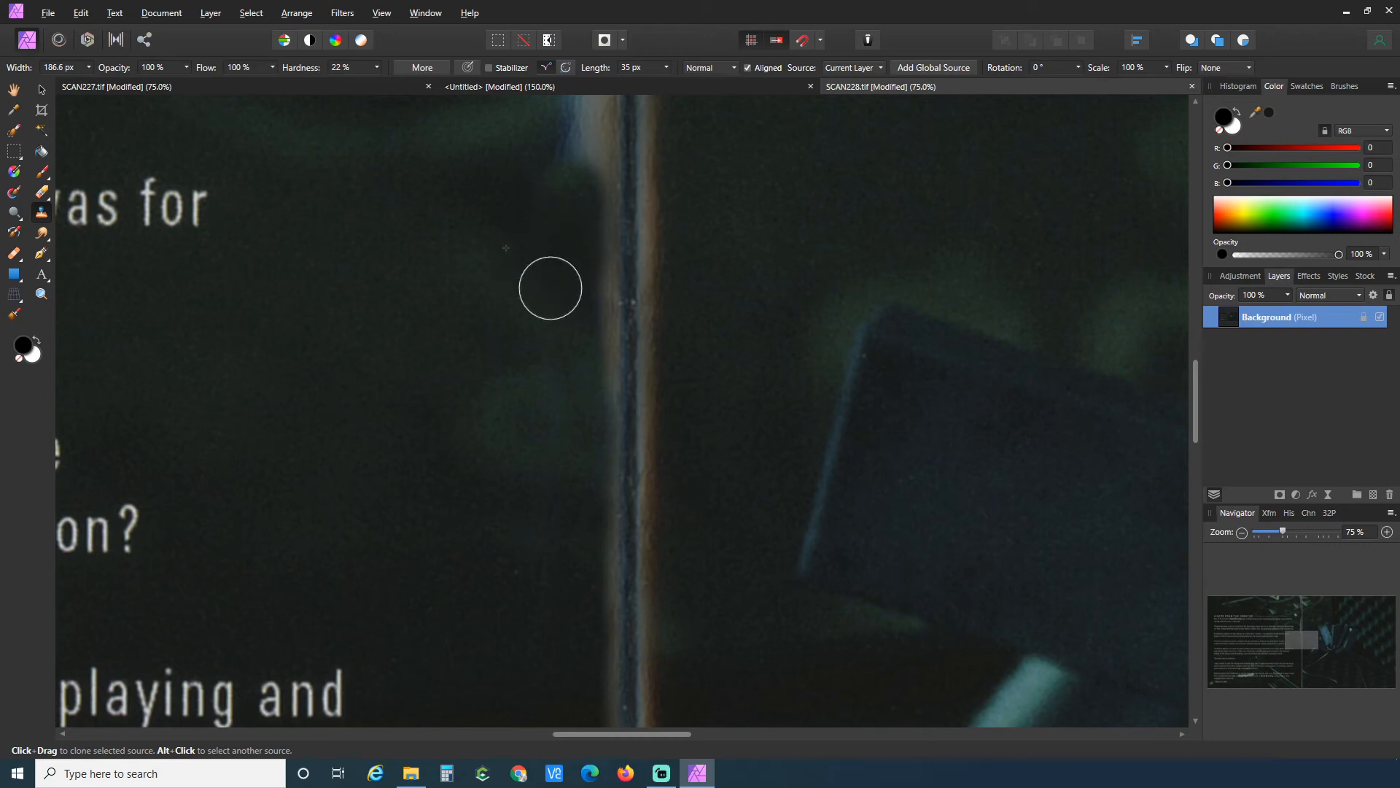
Clone dark background over the light band along the fold from the "present day." line down past "was for".
scroll(584, 496, "up", 5)
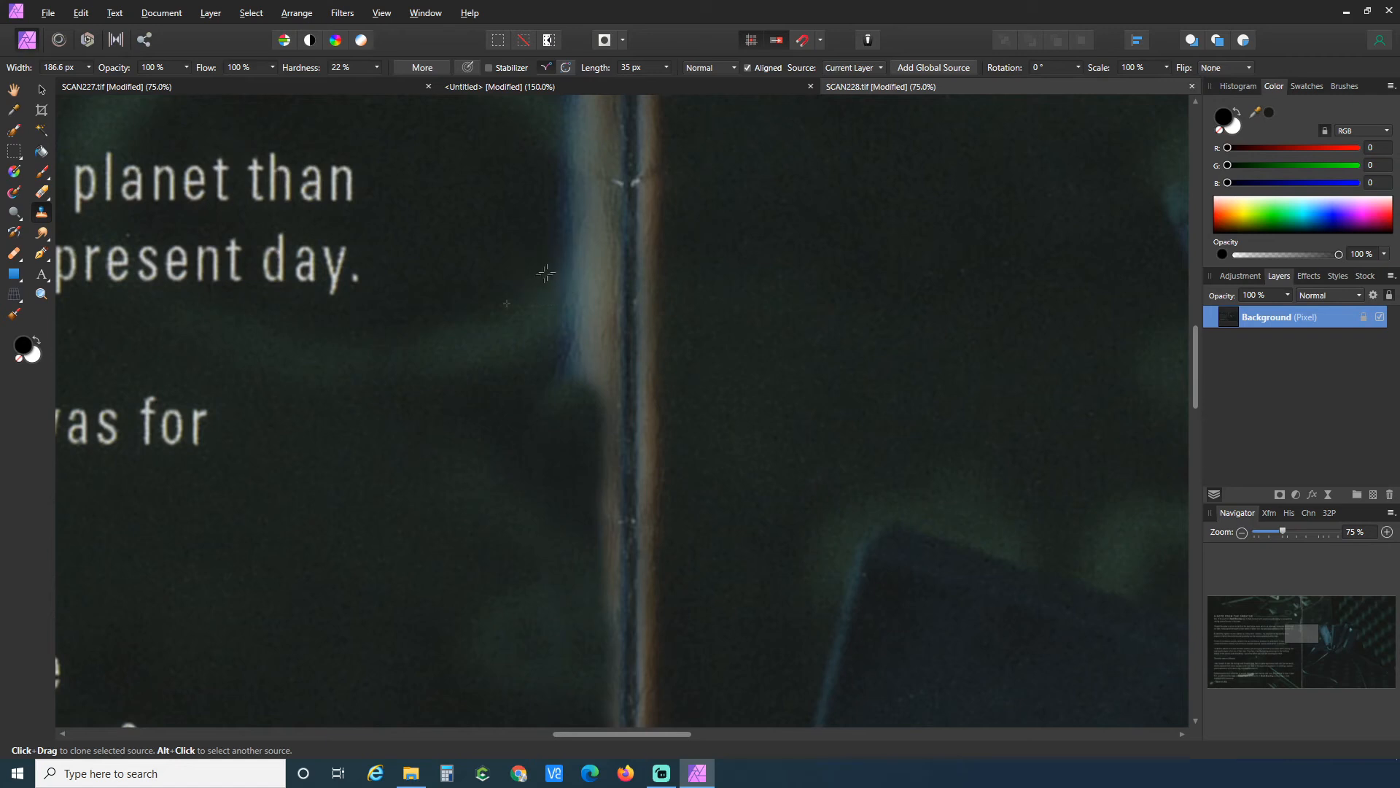
left_click(527, 287, "alt")
mouse_move(569, 258)
left_mouse_down()
mouse_move(582, 194)
mouse_move(565, 294)
mouse_move(576, 287)
mouse_move(579, 352)
mouse_move(570, 508)
left_mouse_up()
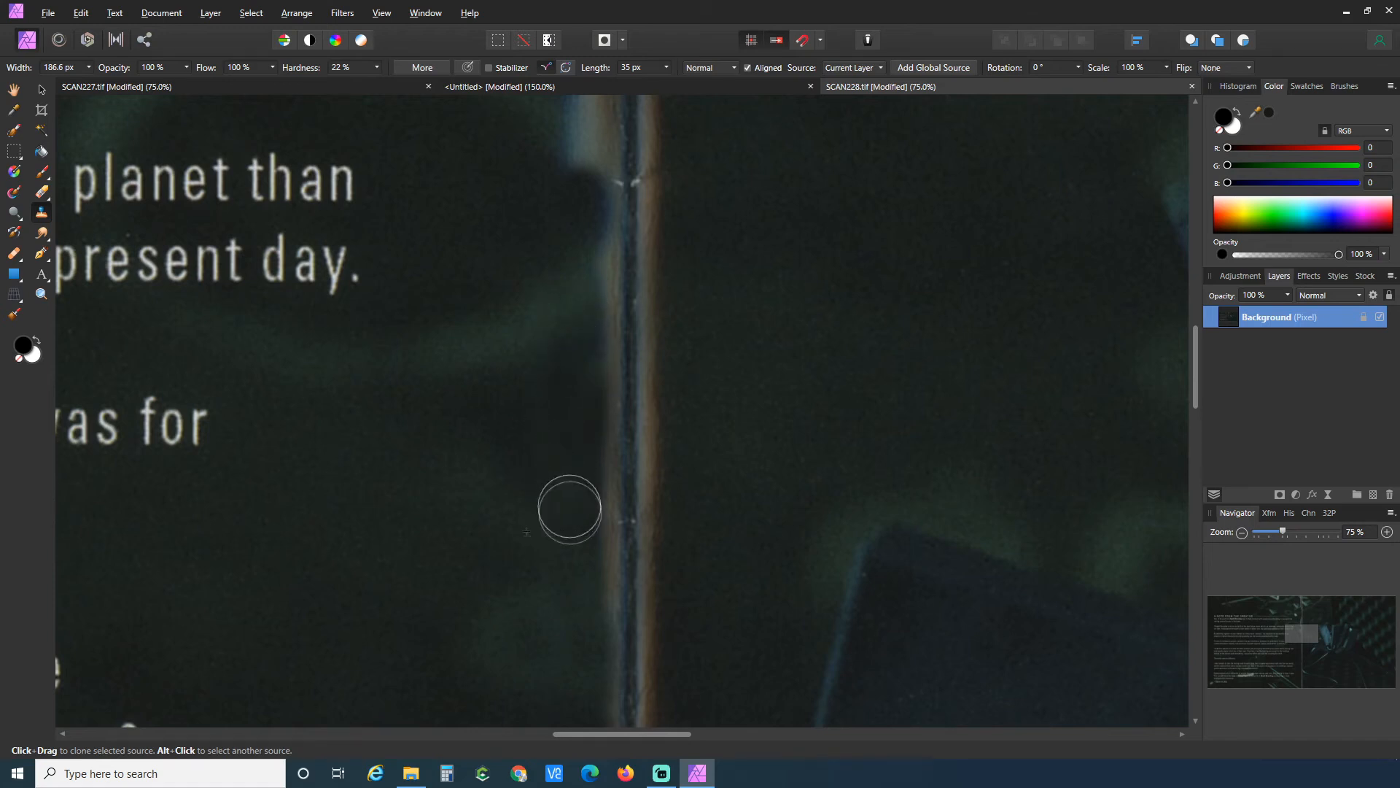
Clone out the light band along the fold from above "planet than" up to the "world by" line, continuing the green arc.
scroll(539, 477, "up", 1)
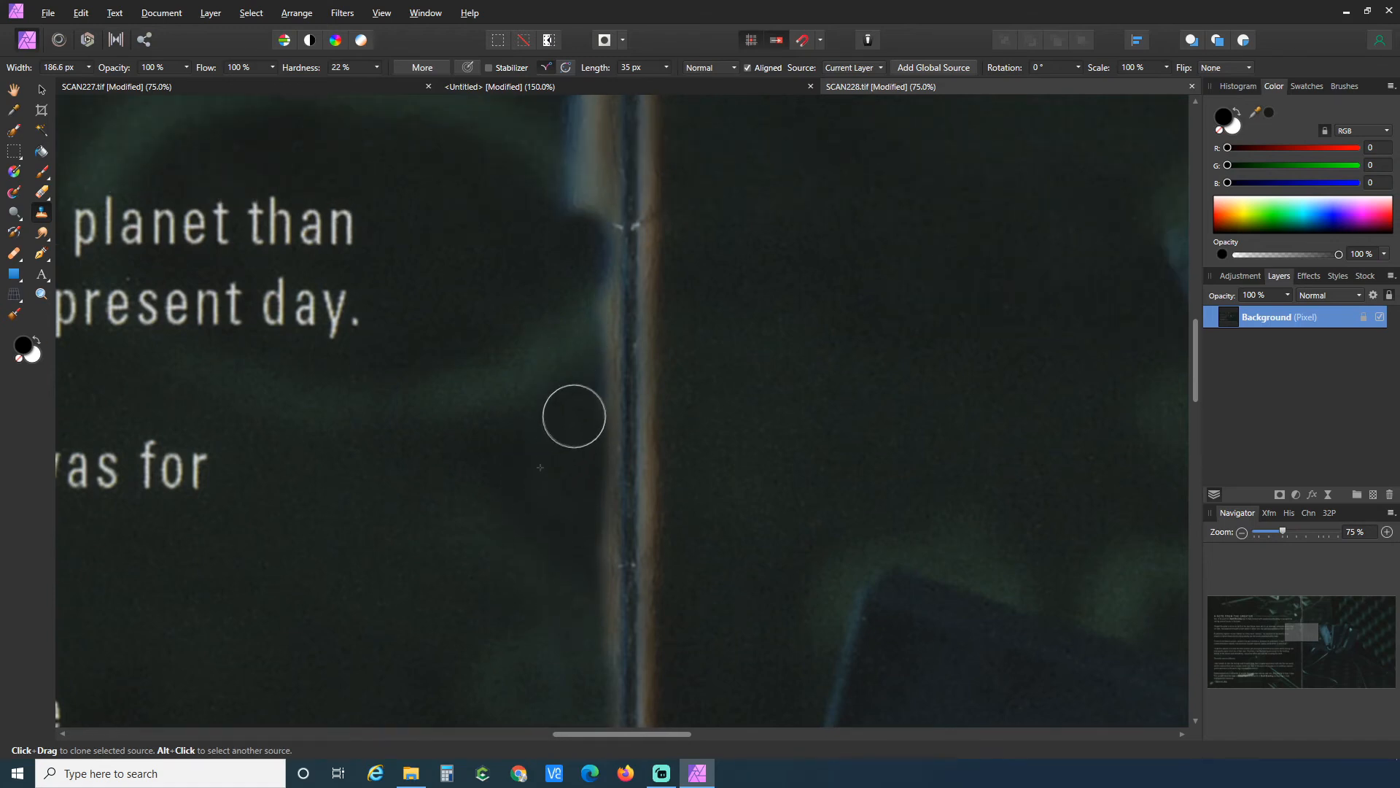
scroll(592, 642, "up", 3)
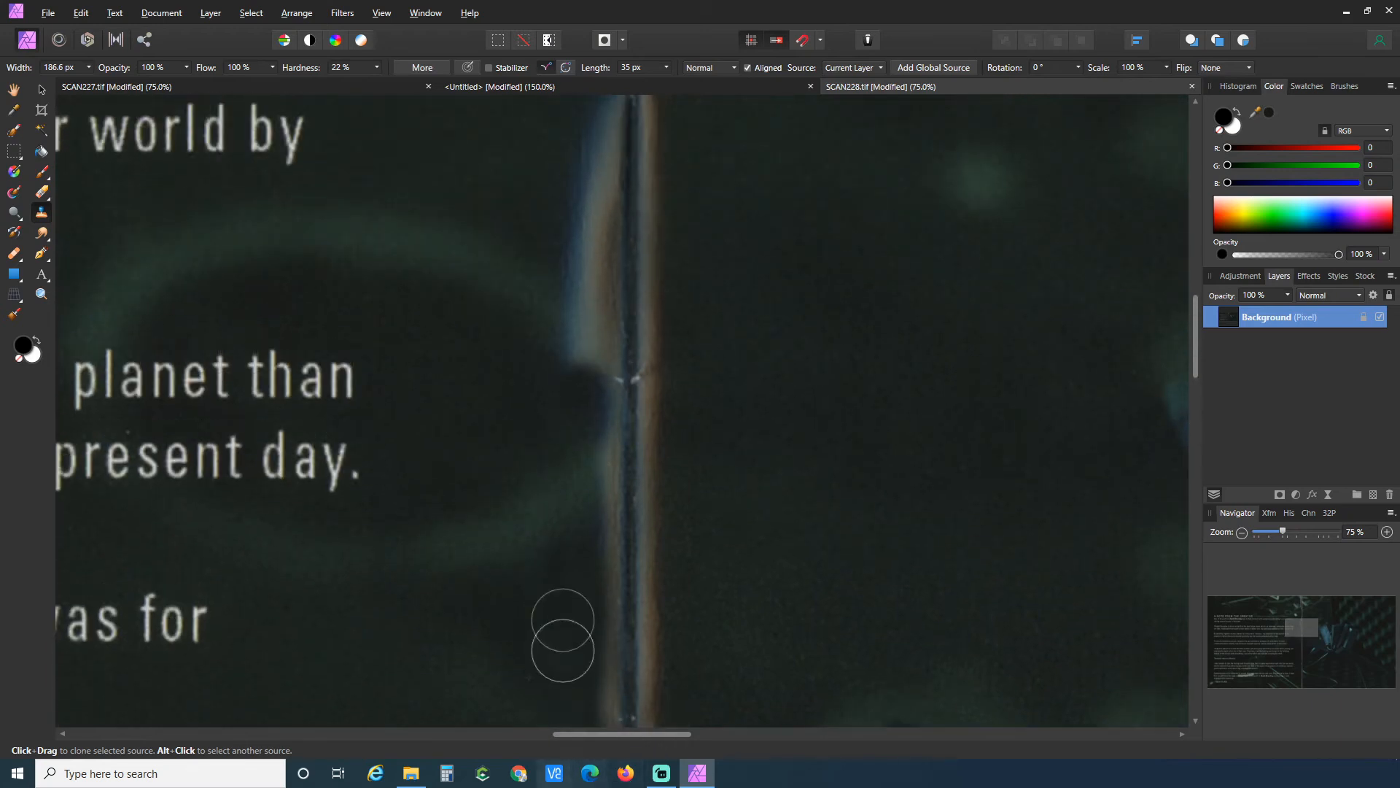
scroll(731, 544, "up", 4)
left_click(533, 478, "alt")
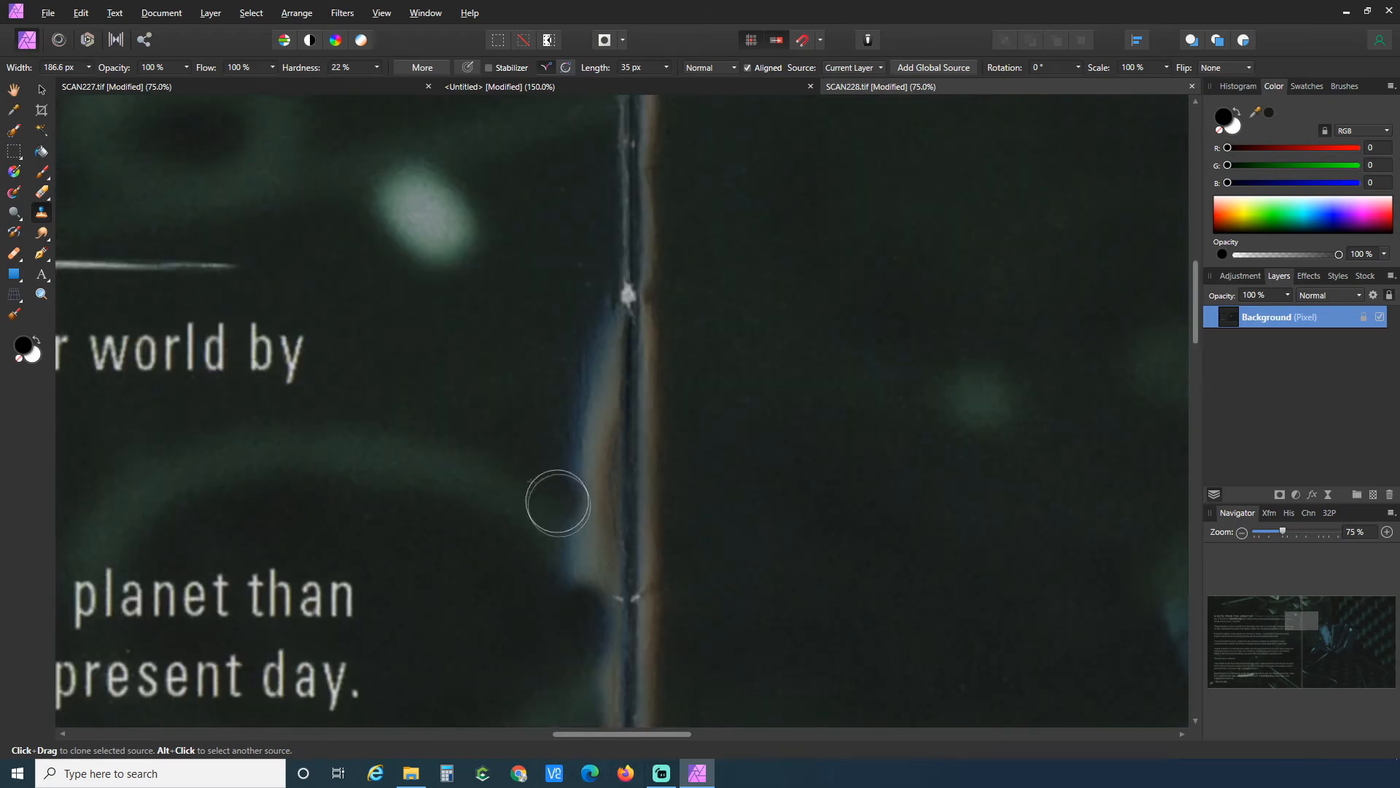
left_click(574, 524)
left_click(516, 477, "alt")
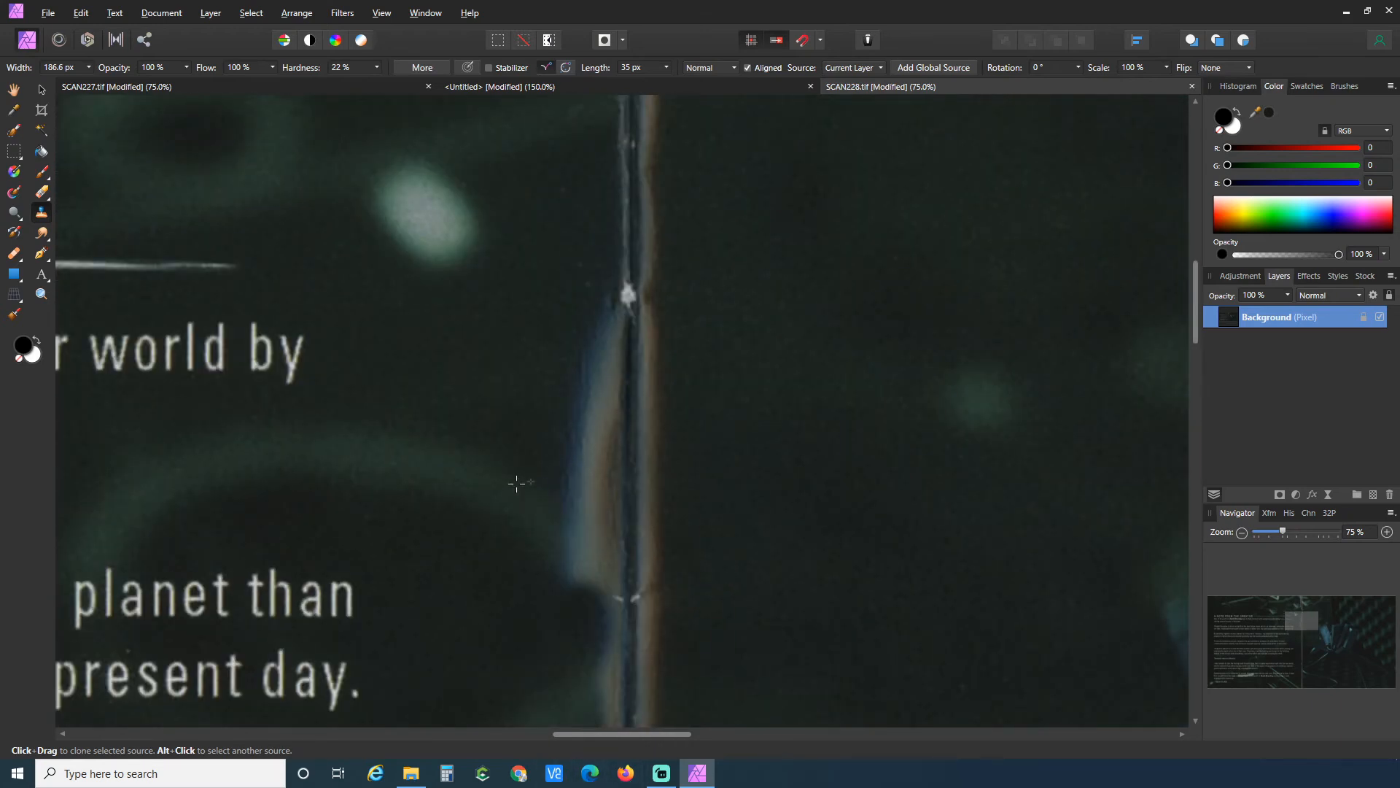
mouse_move(578, 518)
left_mouse_down()
mouse_move(586, 585)
mouse_move(593, 319)
mouse_move(584, 375)
left_mouse_up()
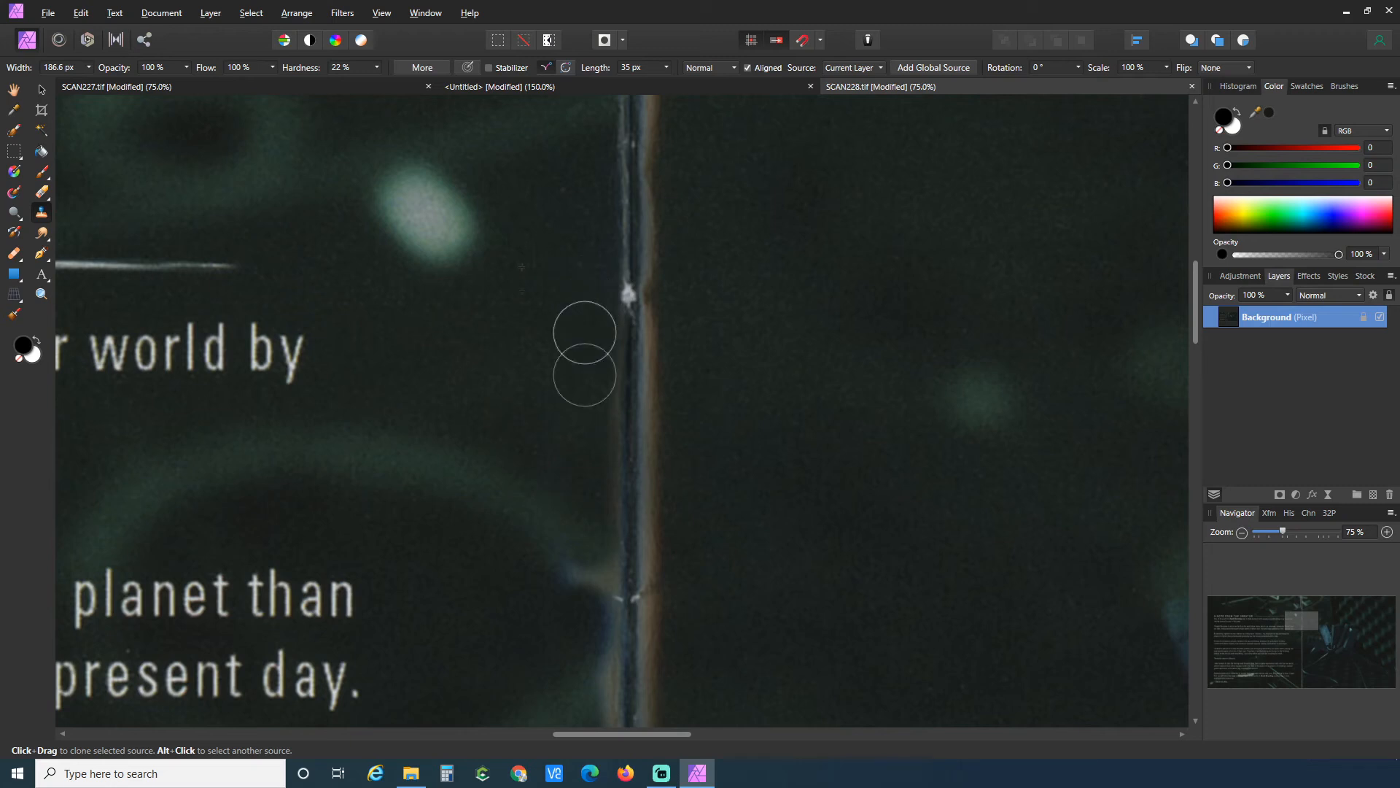
Clone out the leftover glow at the fold beside the lines ending "planet than" and "present day.".
left_click(509, 517, "alt")
left_click_drag(574, 576, 586, 582)
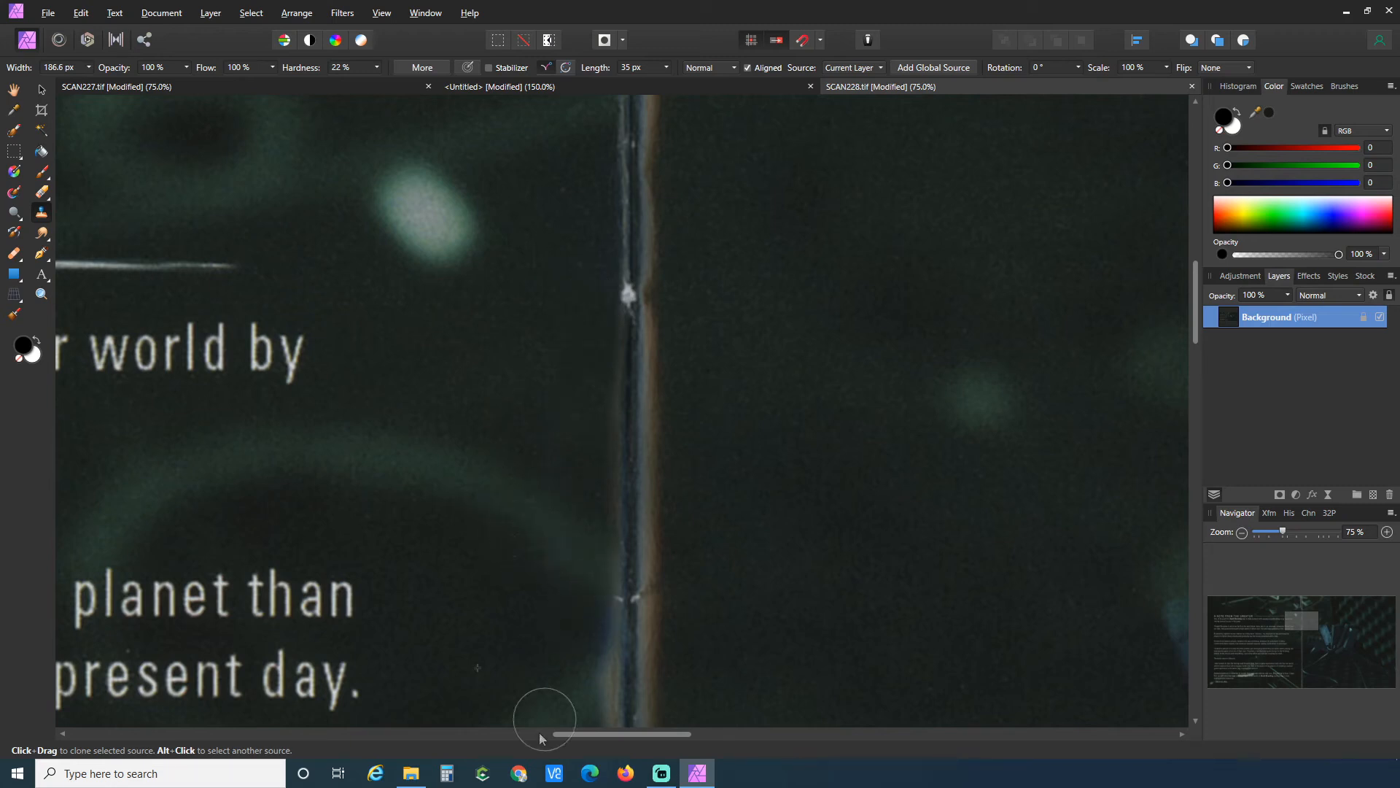
scroll(541, 700, "down", 2)
left_click(545, 607, "alt")
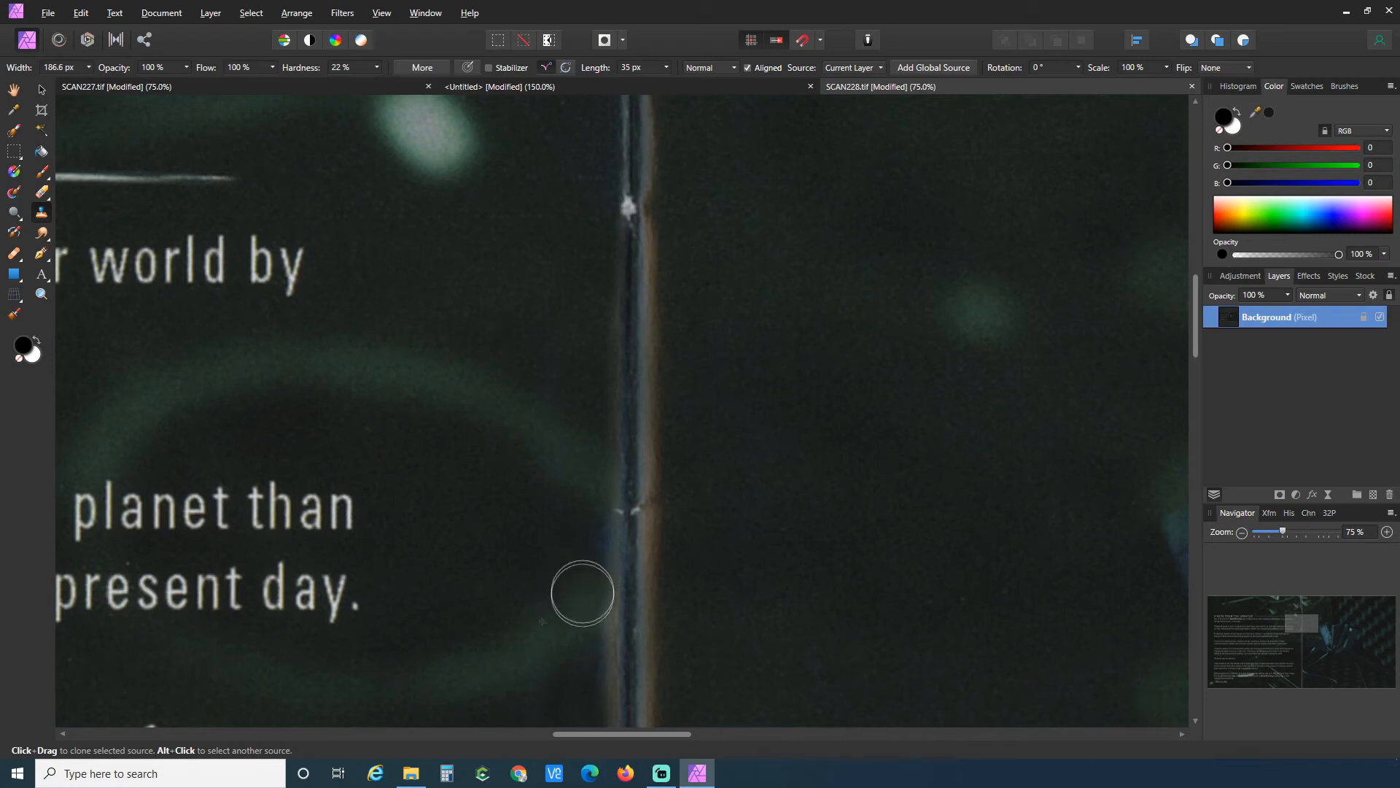
left_click(720, 708)
Clone background over the light band just above the upper white spot on the fold, beside the V-shaped green streaks.
scroll(721, 708, "up", 15)
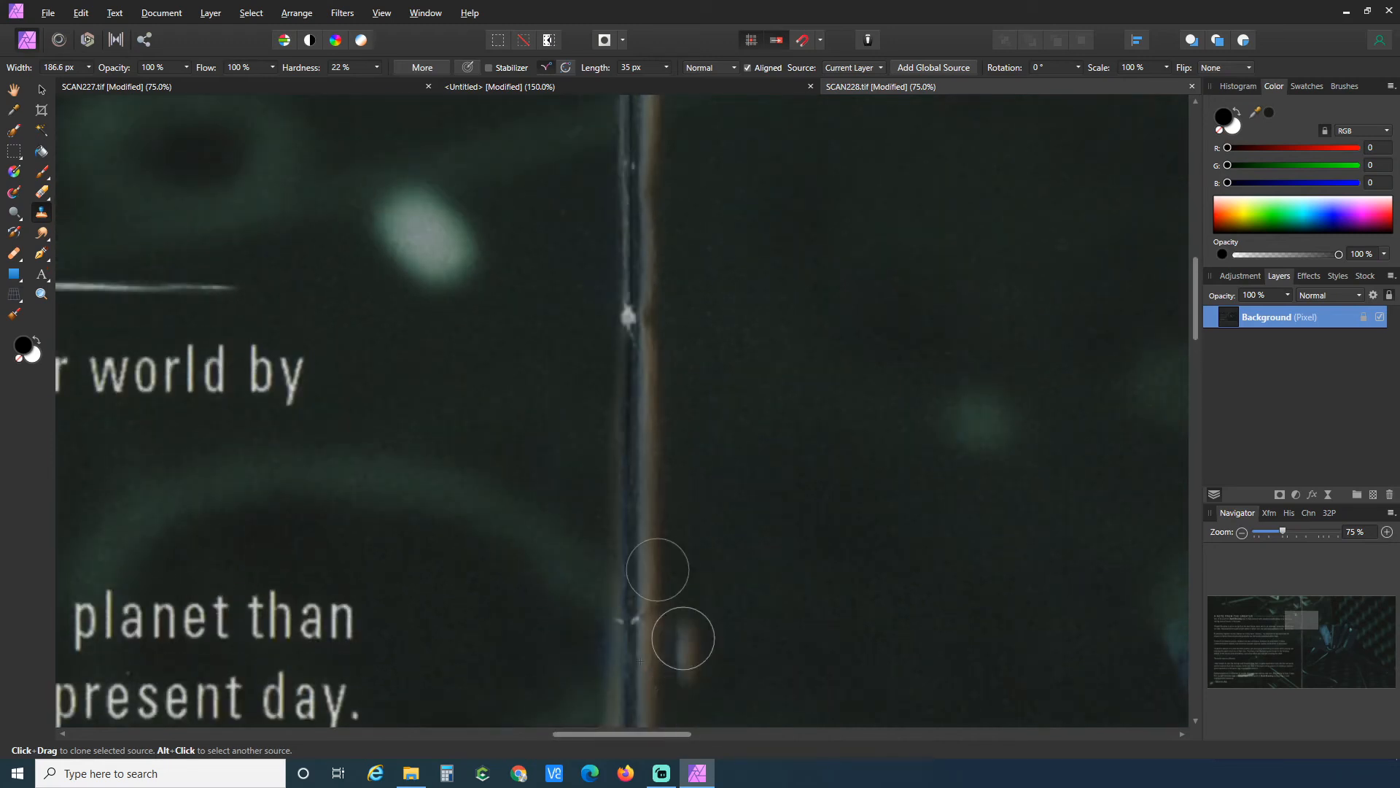
scroll(682, 566, "up", 1)
scroll(646, 657, "down", 3)
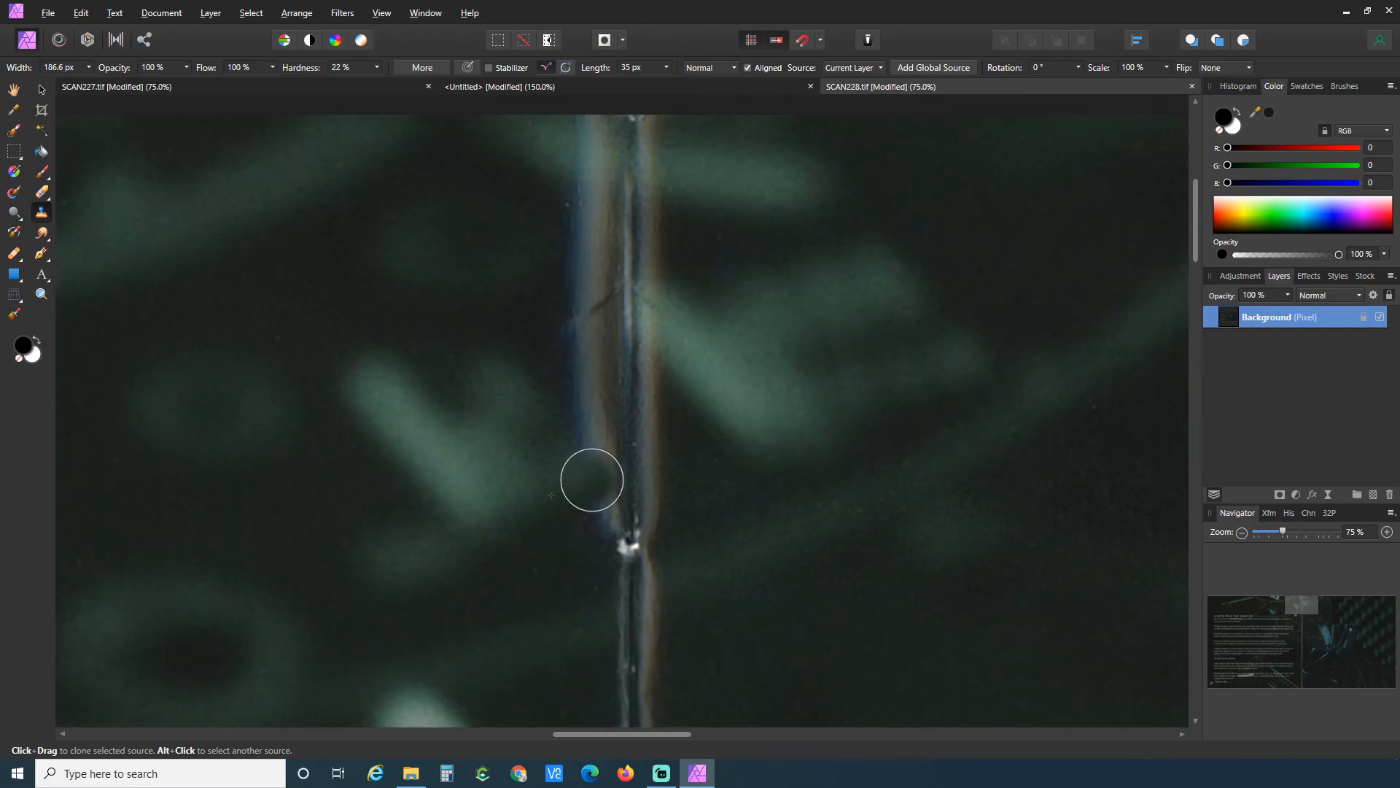
mouse_move(592, 477)
left_mouse_down()
mouse_move(588, 546)
mouse_move(585, 421)
mouse_move(568, 469)
mouse_move(575, 548)
mouse_move(584, 568)
mouse_move(609, 552)
mouse_move(602, 583)
mouse_move(675, 669)
mouse_move(637, 666)
mouse_move(589, 532)
mouse_move(501, 510)
left_mouse_up()
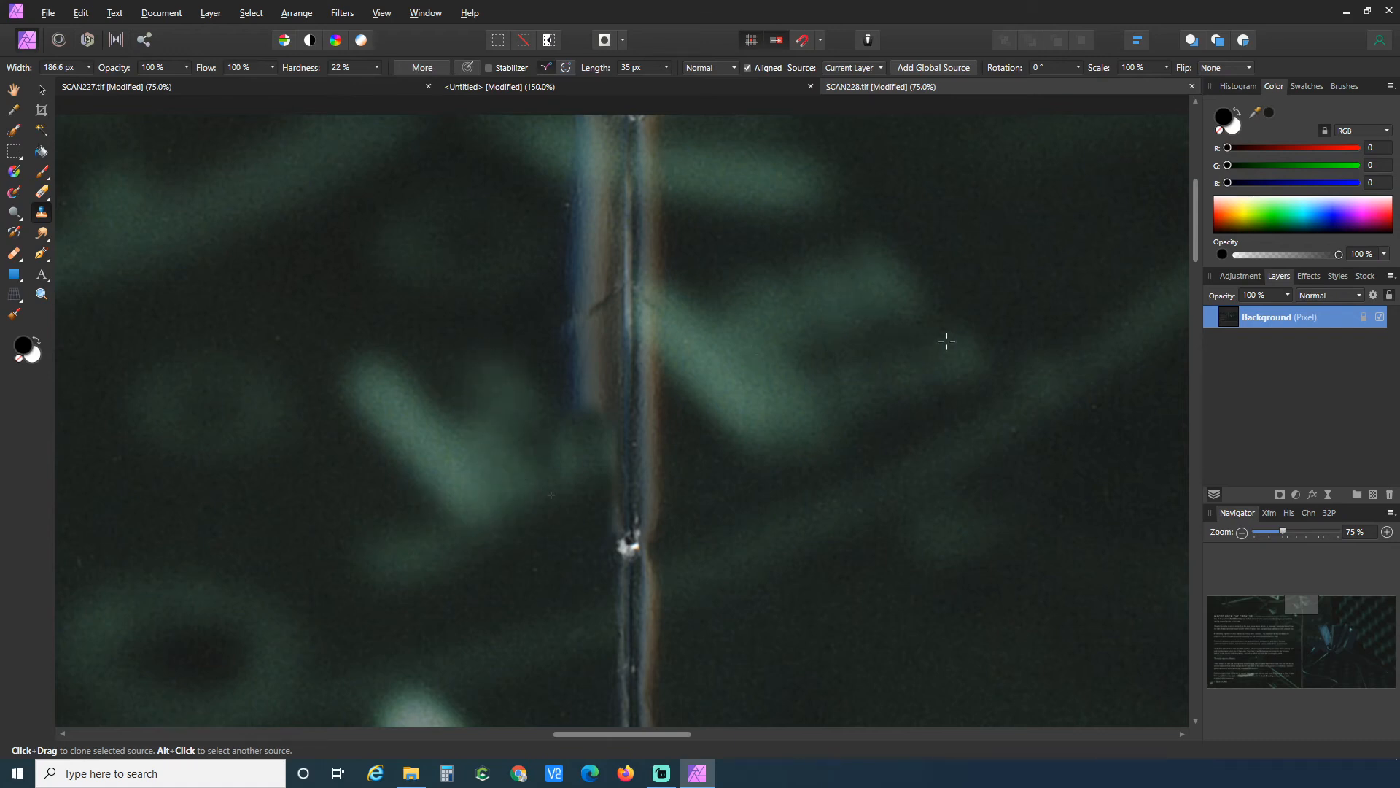
Clone dark background sampled from the facing page over the light band higher up the fold, past the small dark crease.
left_click(857, 247, "alt")
left_click_drag(574, 413, 571, 396)
left_click(887, 264)
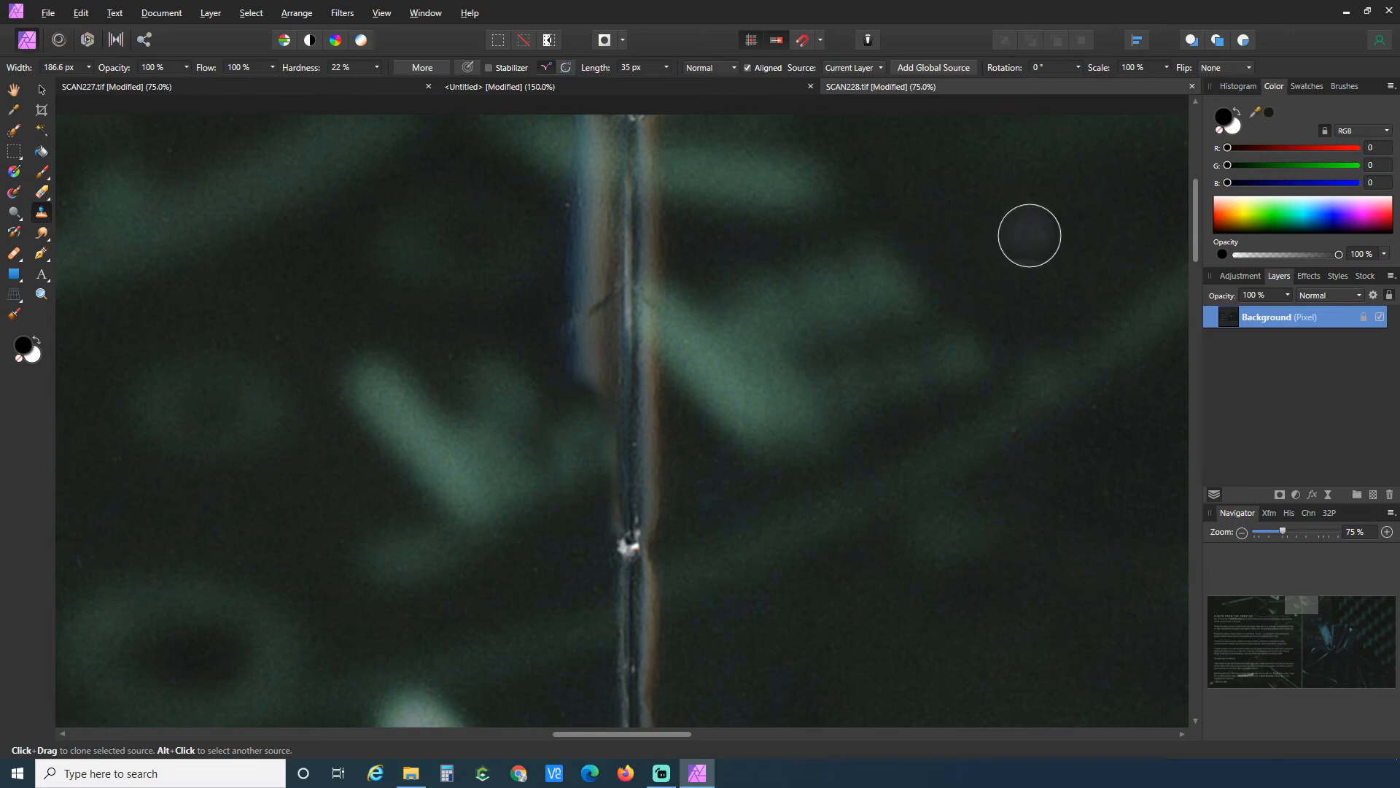
left_click(985, 273, "alt")
mouse_move(571, 371)
left_mouse_down()
mouse_move(575, 288)
mouse_move(575, 376)
left_mouse_up()
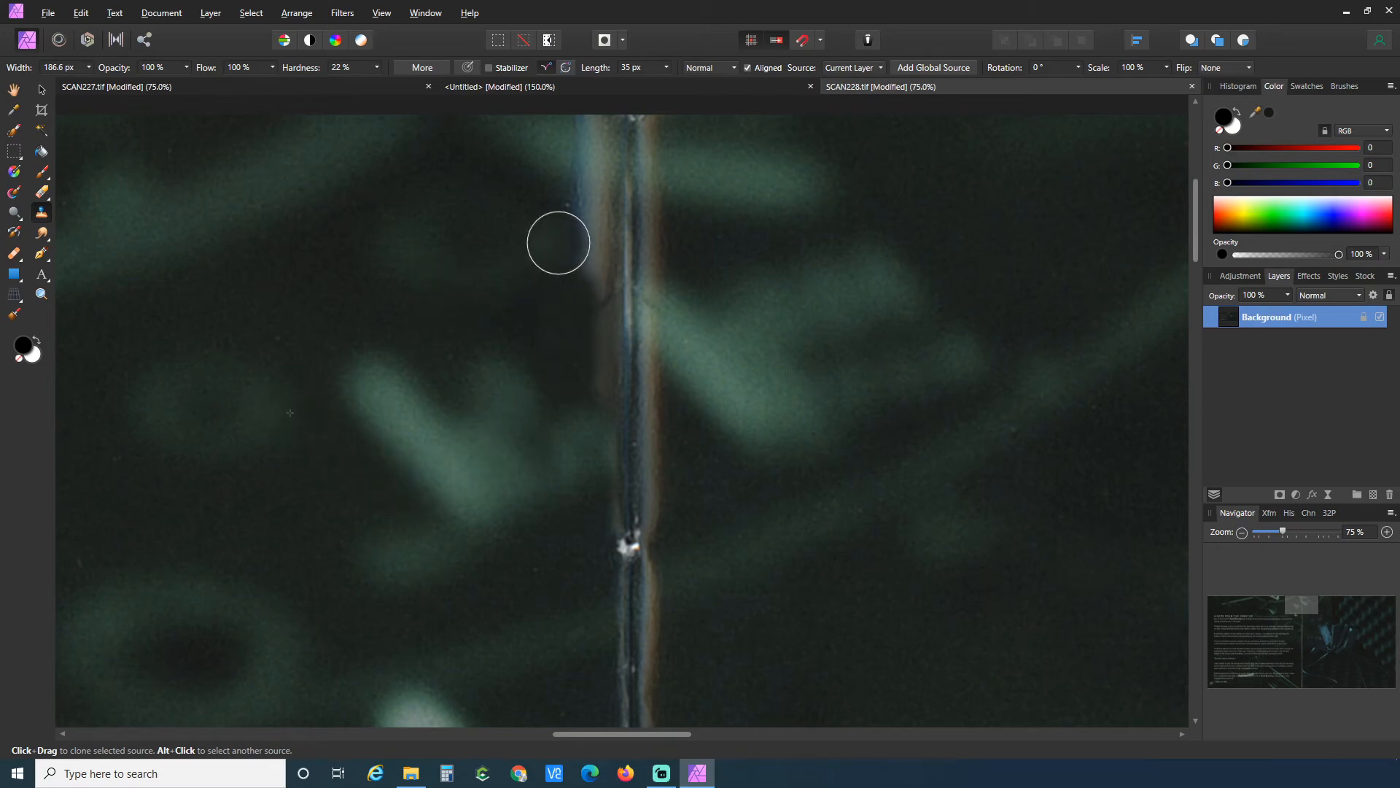
Clone out the light band at the top end of the fold, extending the green streak up to the crease.
scroll(548, 325, "up", 3)
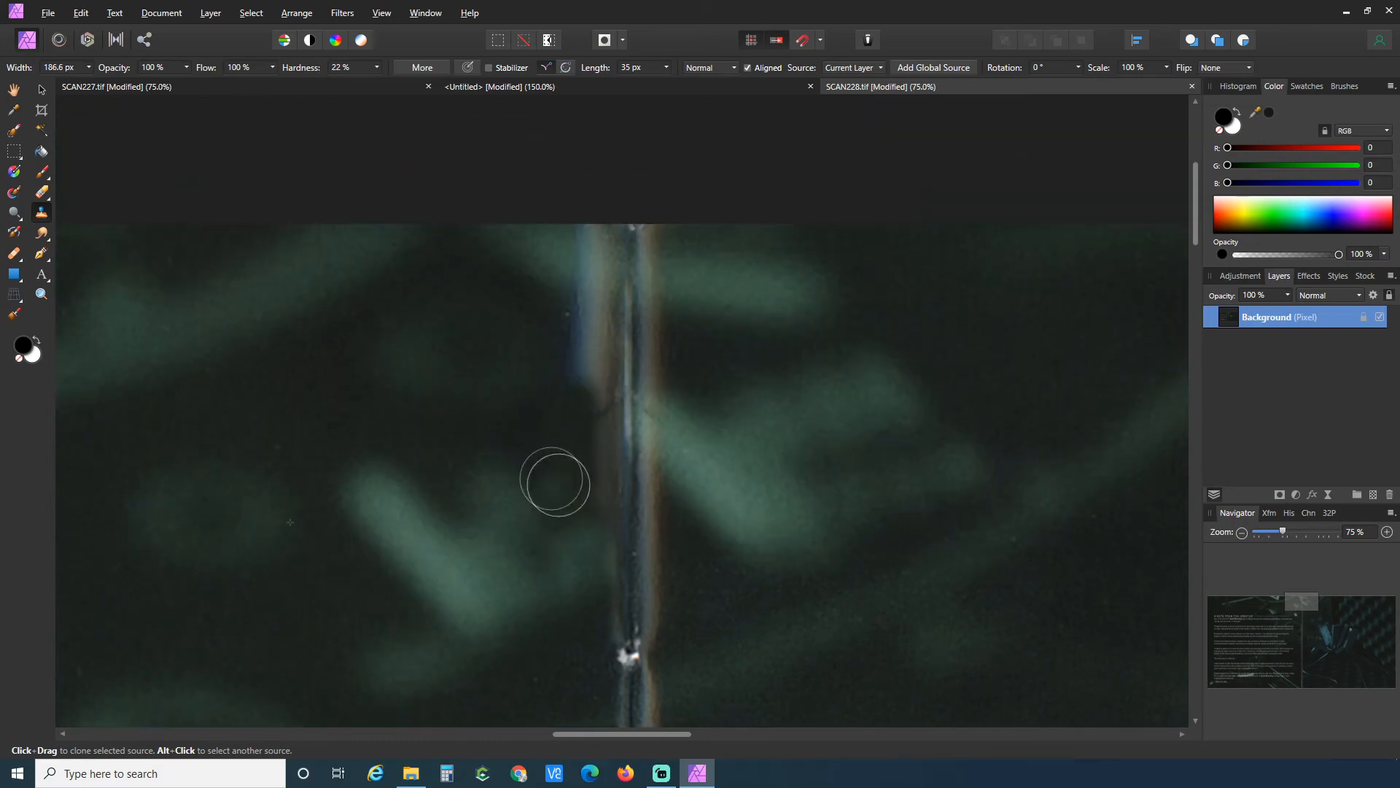
left_click(580, 400)
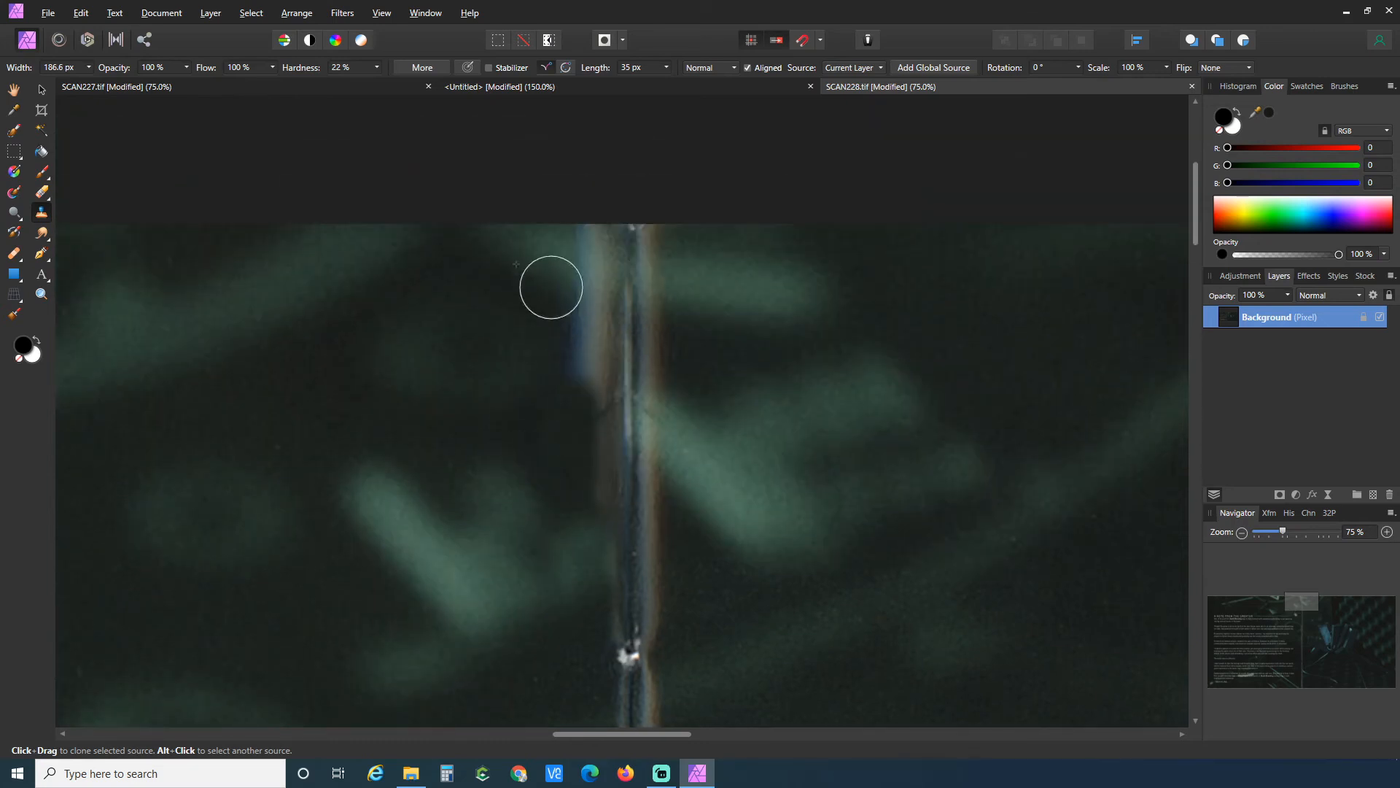
mouse_move(568, 303)
left_mouse_down()
mouse_move(588, 313)
mouse_move(579, 398)
left_mouse_up()
left_click_drag(576, 297, 584, 256)
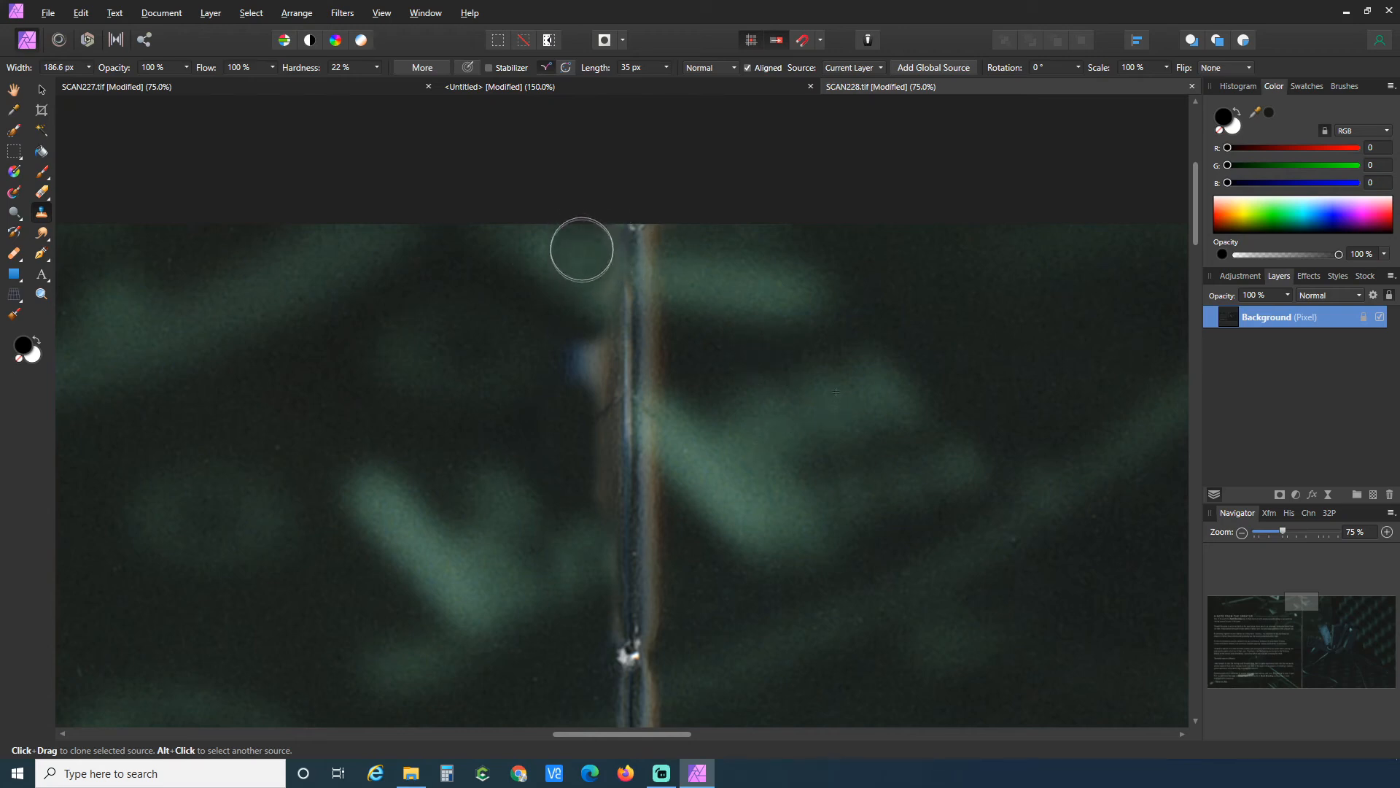
left_click_drag(559, 240, 594, 258)
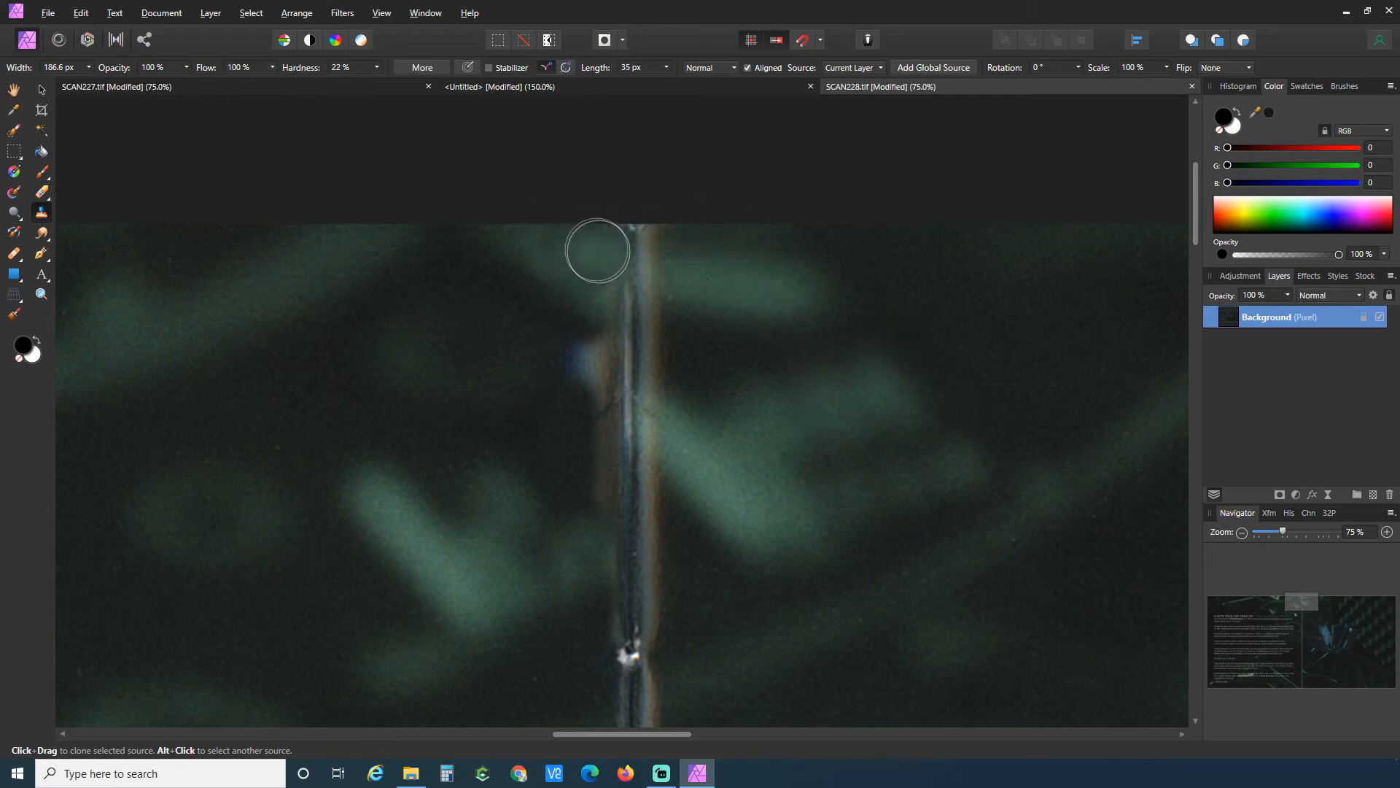
left_click(766, 286, "alt")
left_click_drag(619, 238, 591, 256)
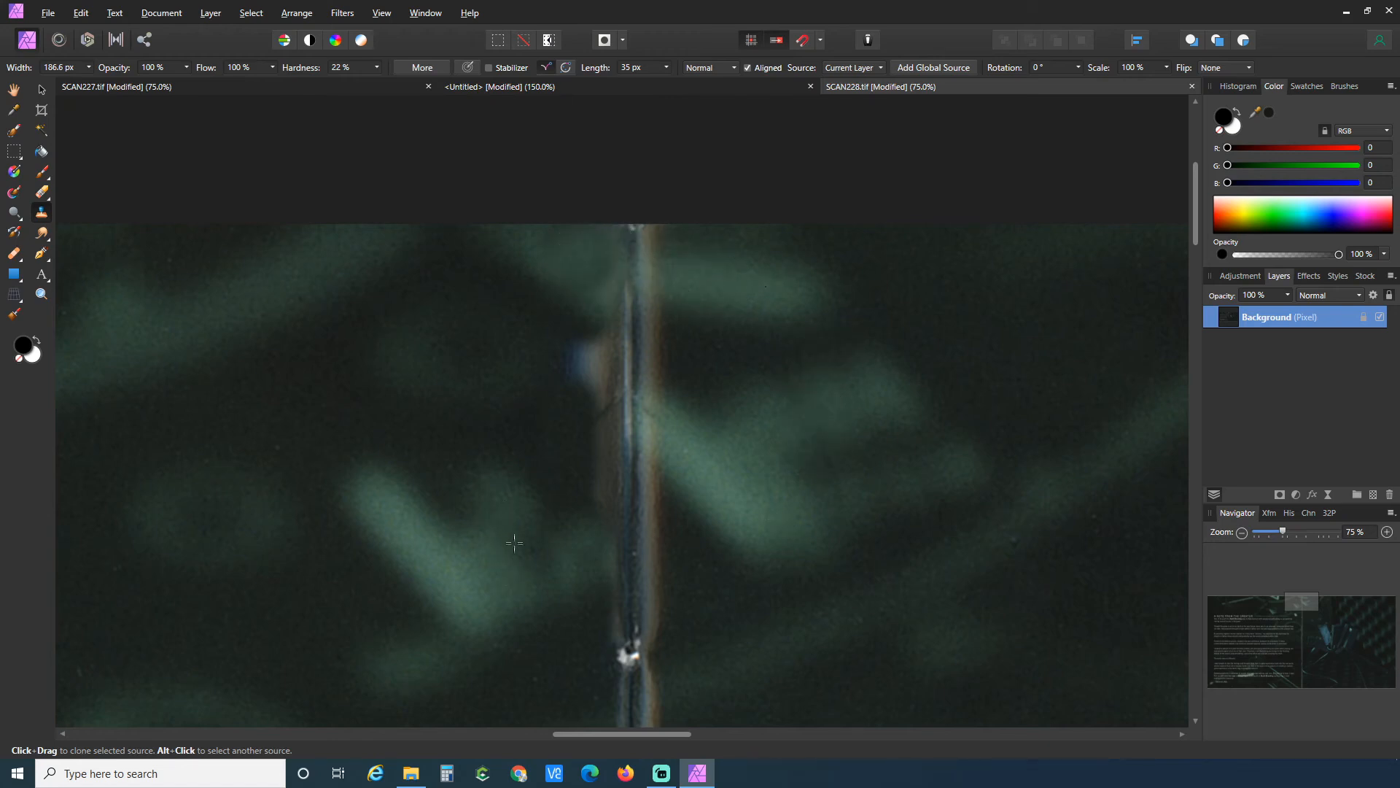
left_click(129, 332, "alt")
left_click(650, 355)
key("ctrl+z")
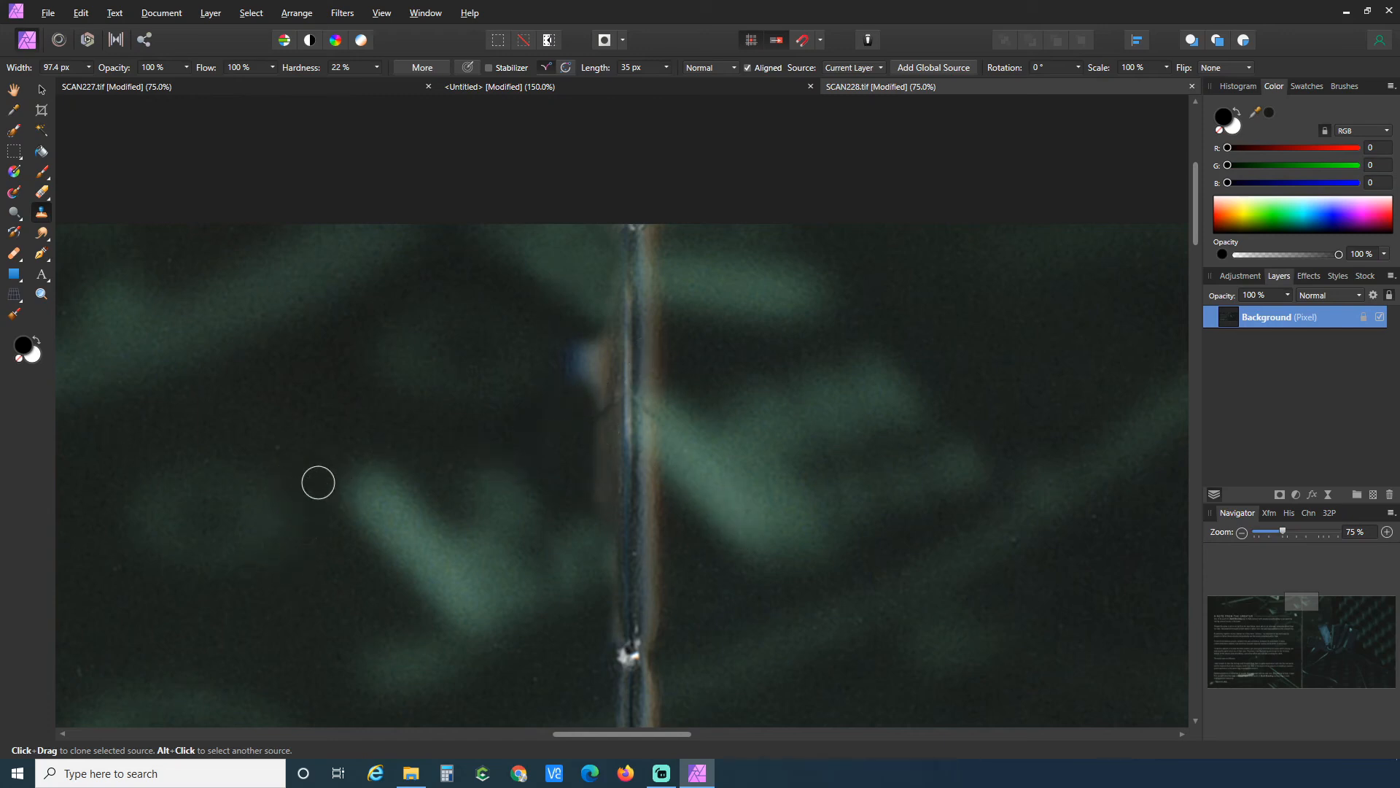
Clone dark background over the remaining blue and orange patch beside the upper fold, reducing the brush to 126.3 px.
key("bracketleft")
key("bracketleft")
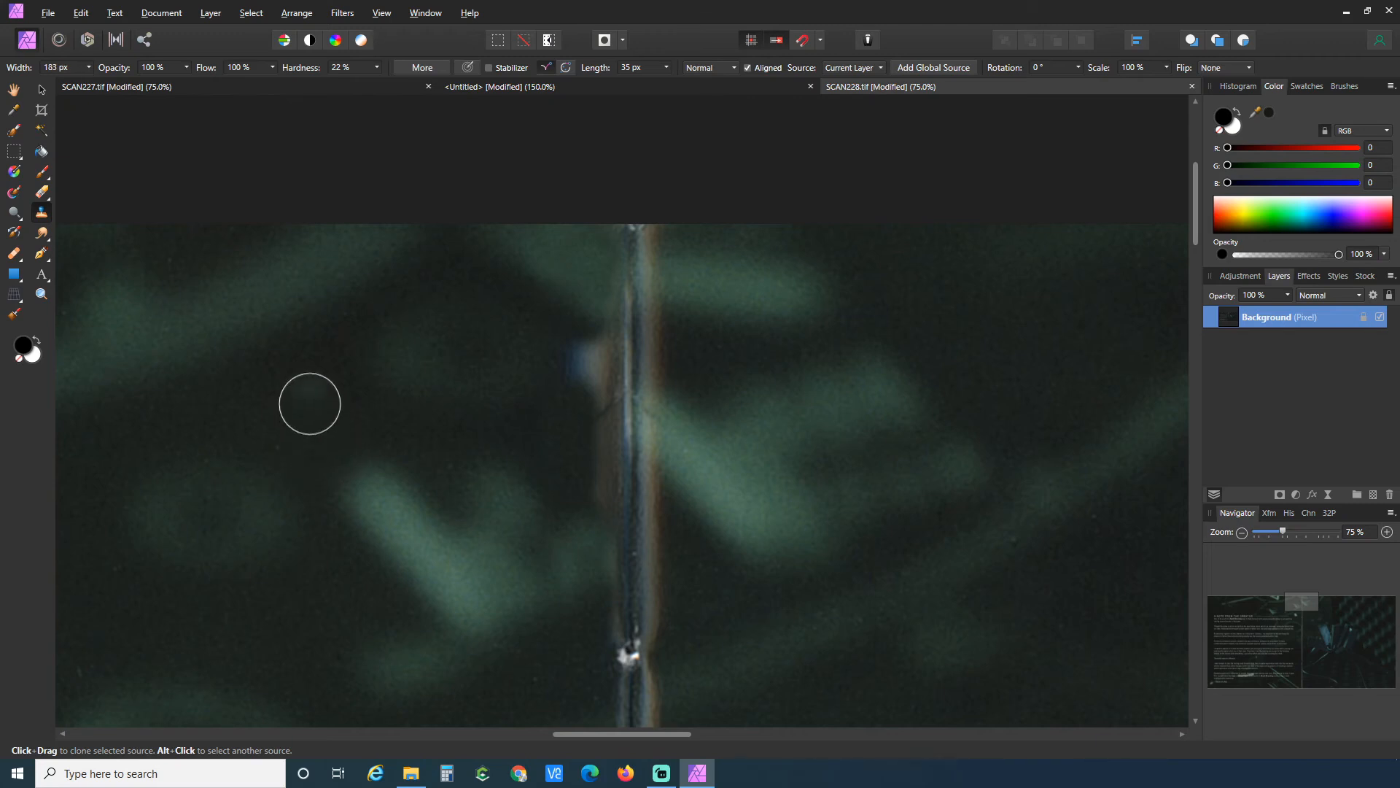
left_click(317, 388, "alt")
left_click(566, 377)
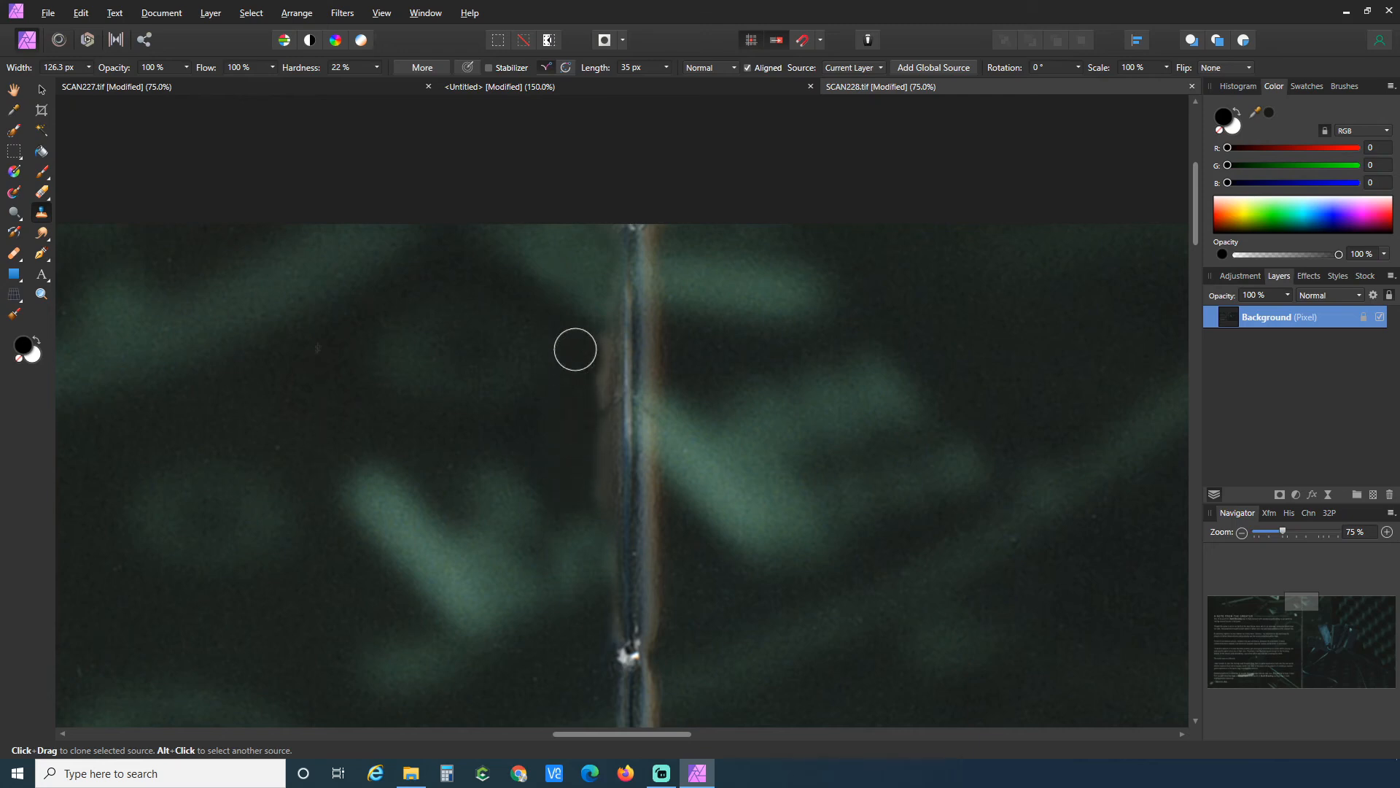
Zoom out to 15% and examine the whole fold and both pages of the spread for remaining flaws.
scroll(970, 547, "down", 3)
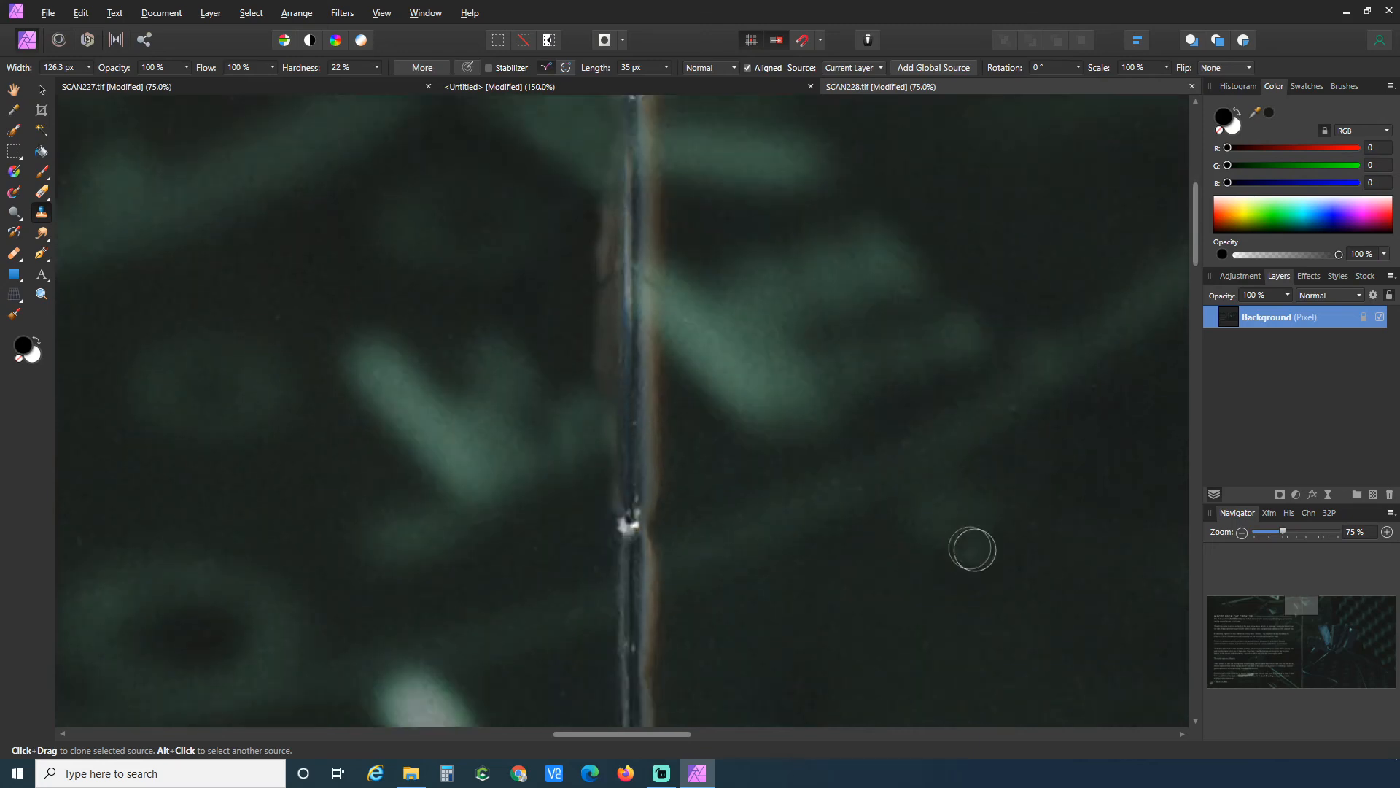
scroll(824, 360, "up", 3)
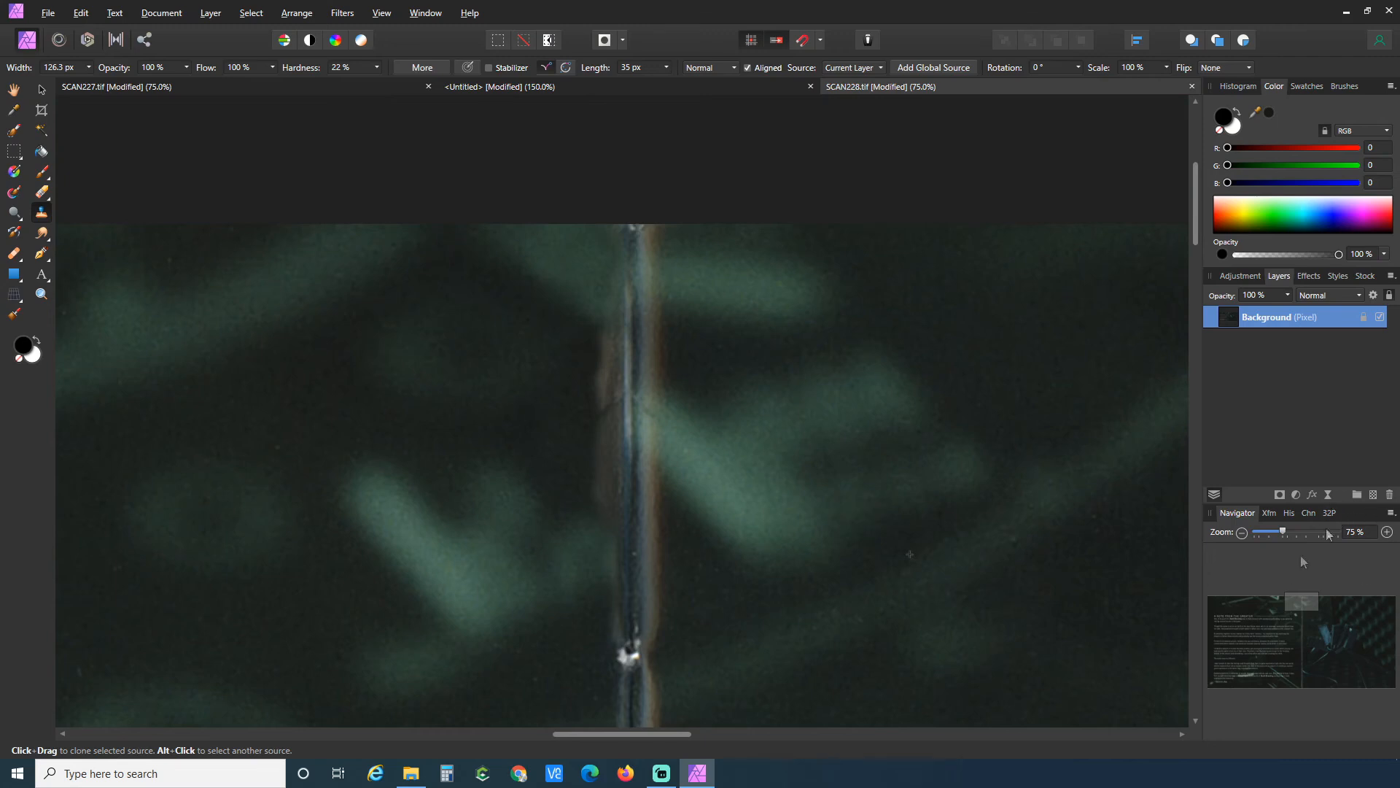
left_click(1243, 533)
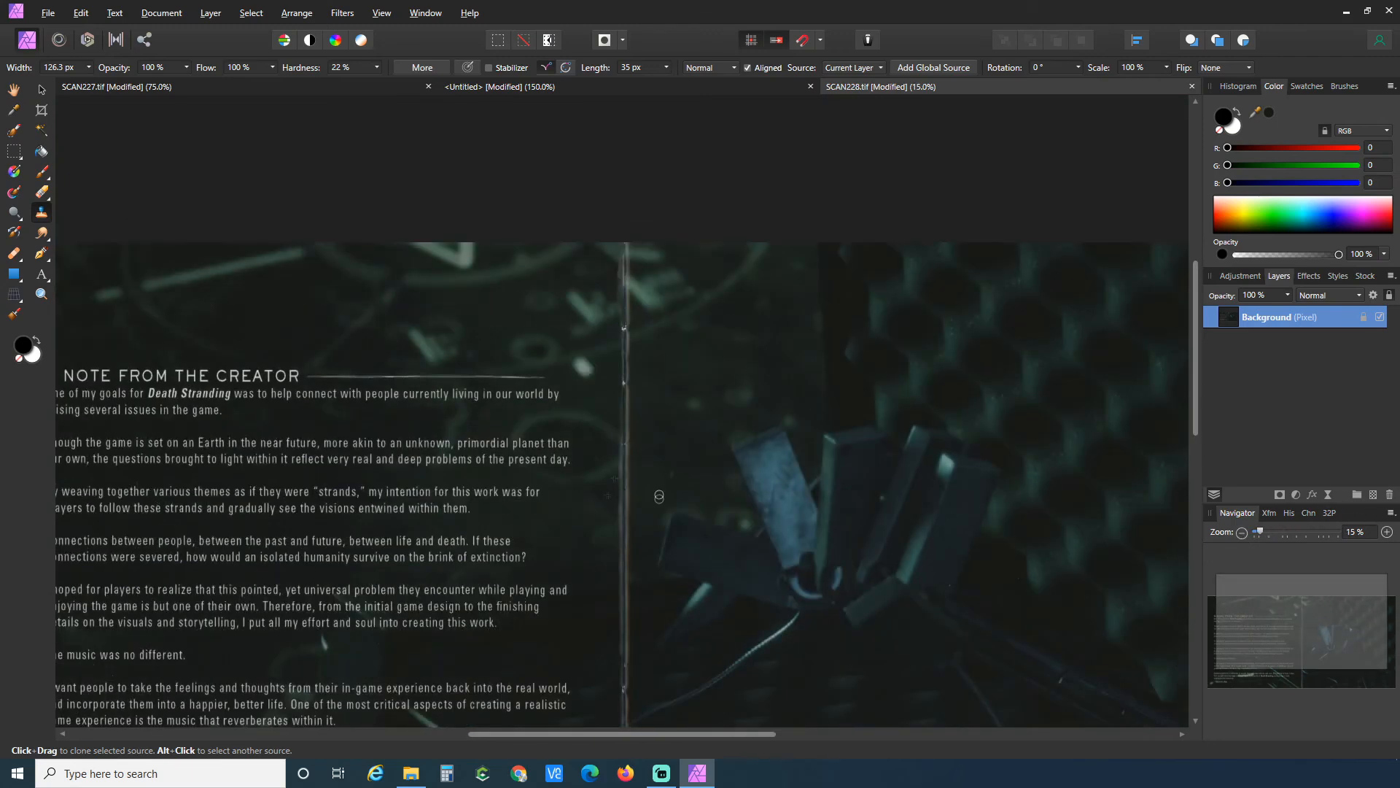
scroll(654, 507, "down", 3)
scroll(660, 555, "up", 4)
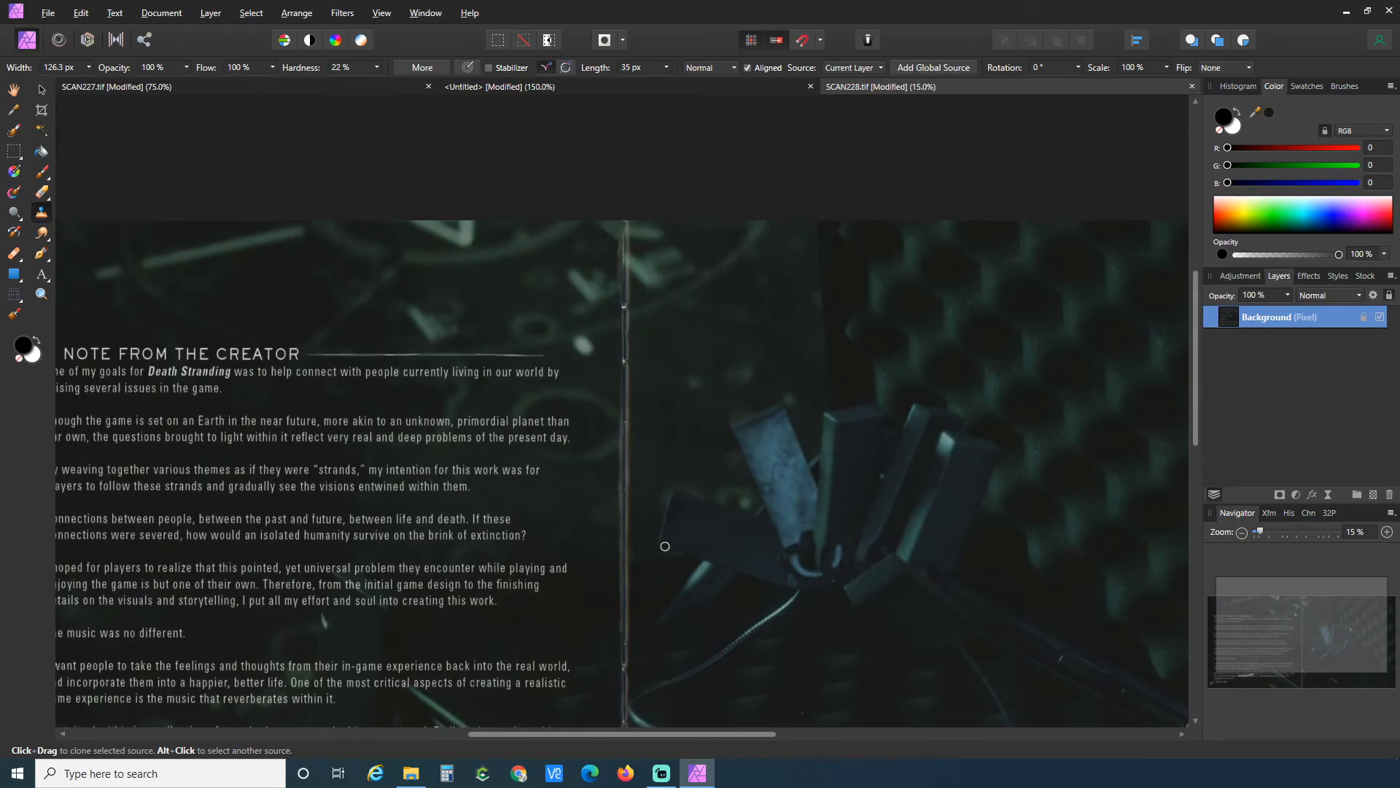
scroll(780, 431, "down", 3)
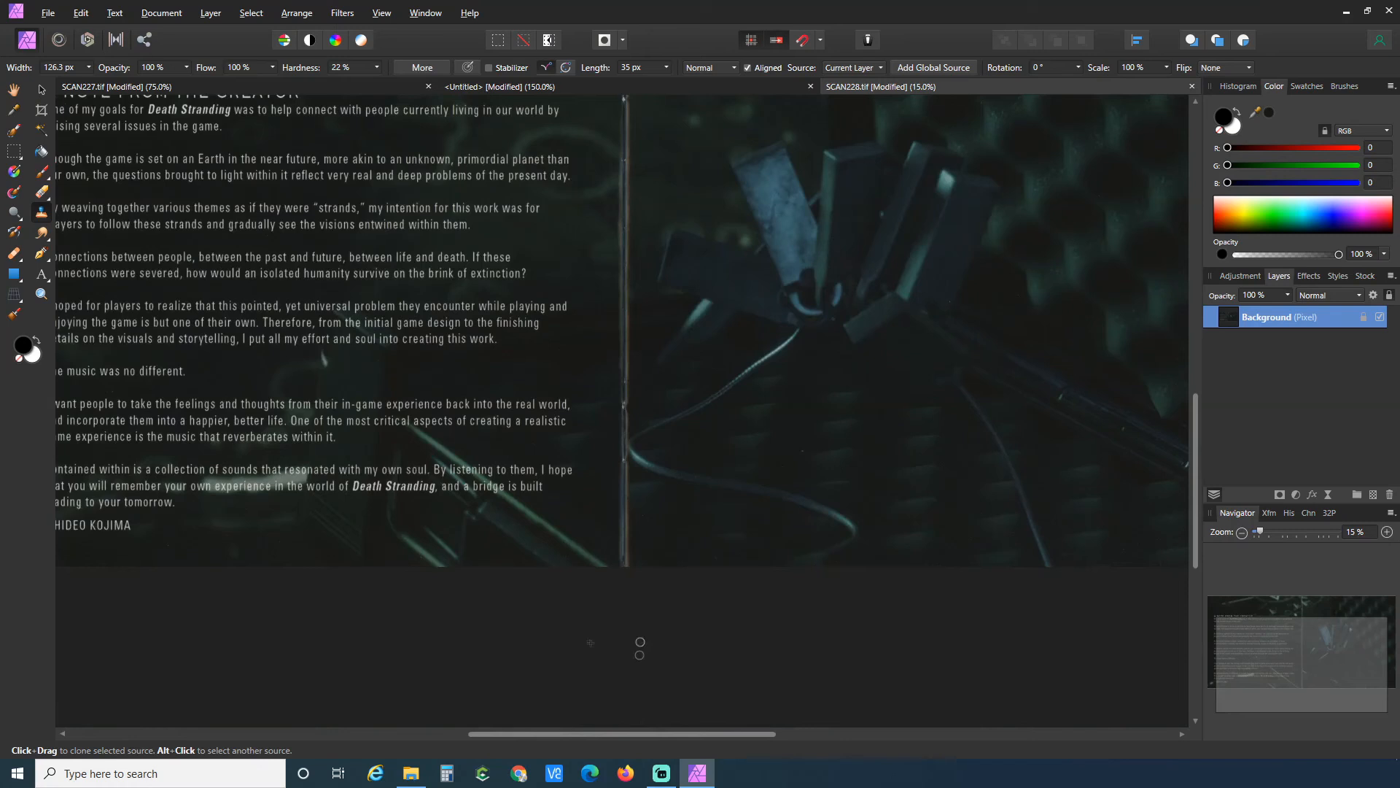
left_click_drag(591, 734, 449, 736)
scroll(303, 547, "up", 2)
scroll(304, 547, "up", 1)
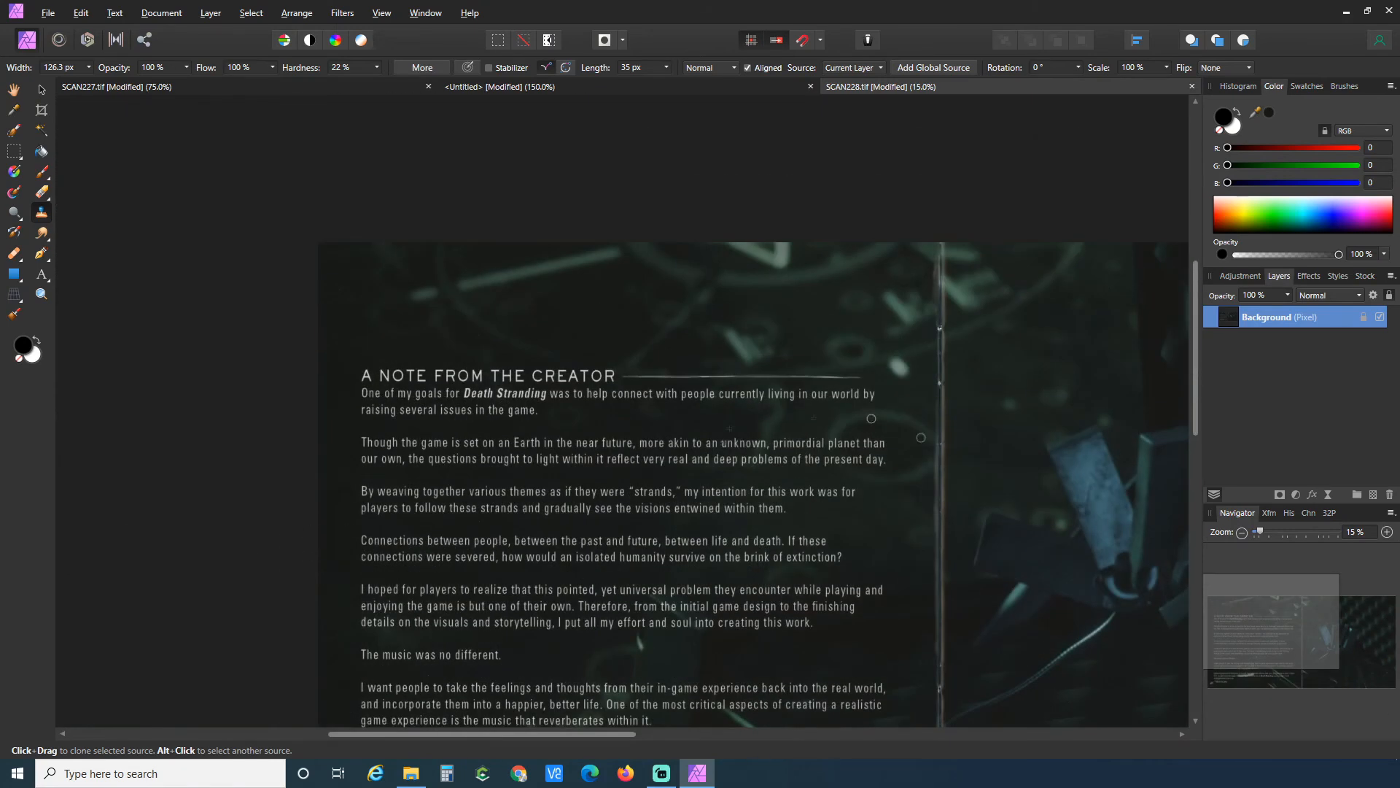
Zoom in to 50% and clone out the specks in the left margin beside the "Contained within" paragraph.
left_click(1387, 532)
scroll(731, 459, "up", 4)
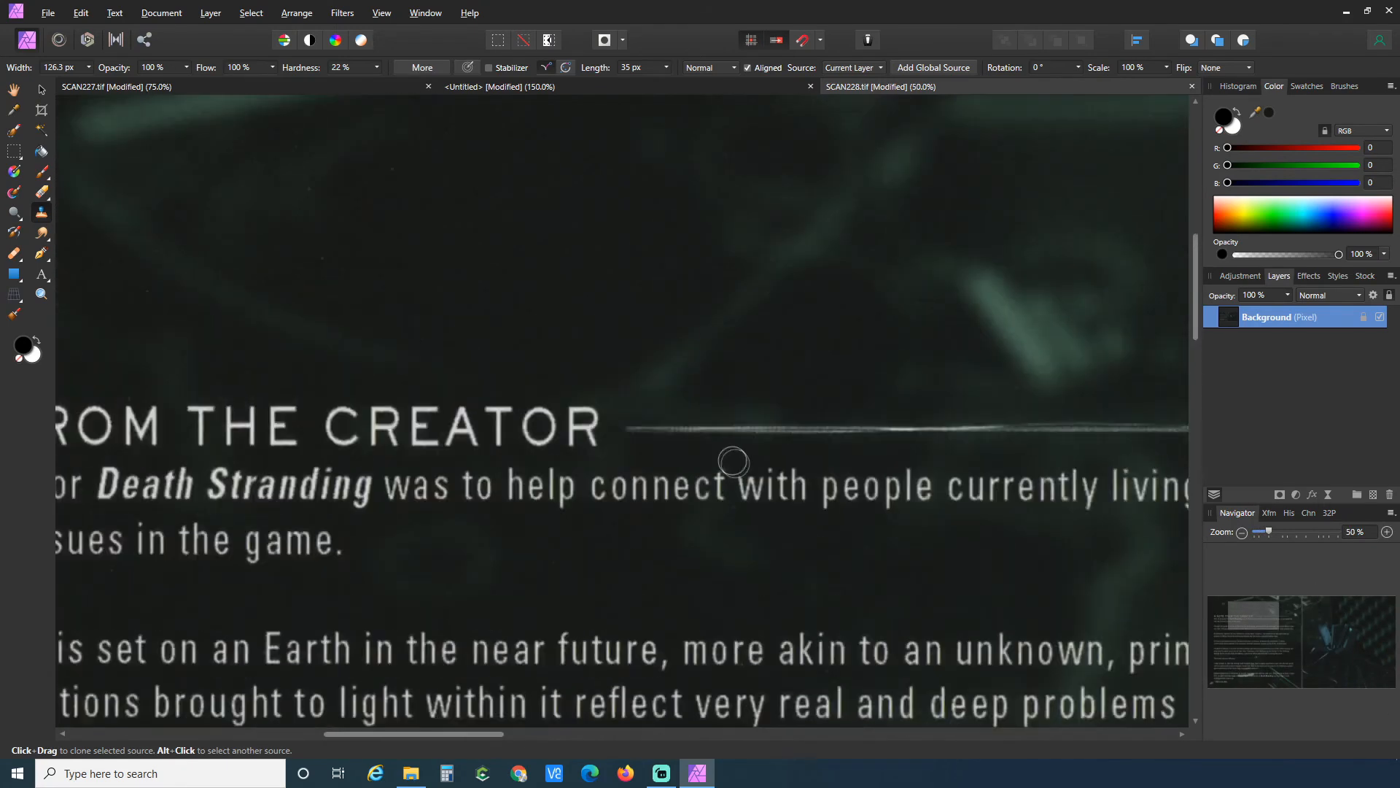
left_click_drag(465, 737, 317, 741)
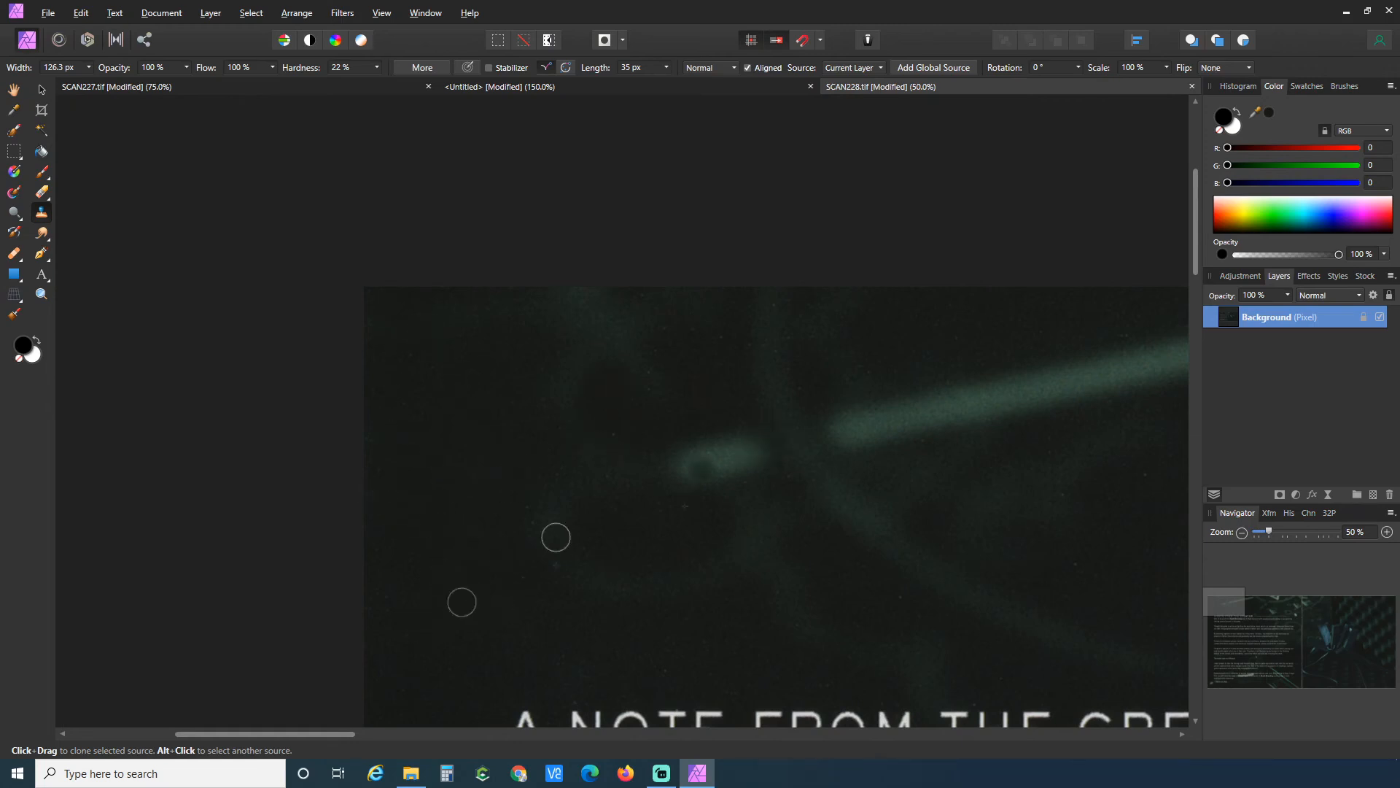
scroll(466, 447, "down", 5)
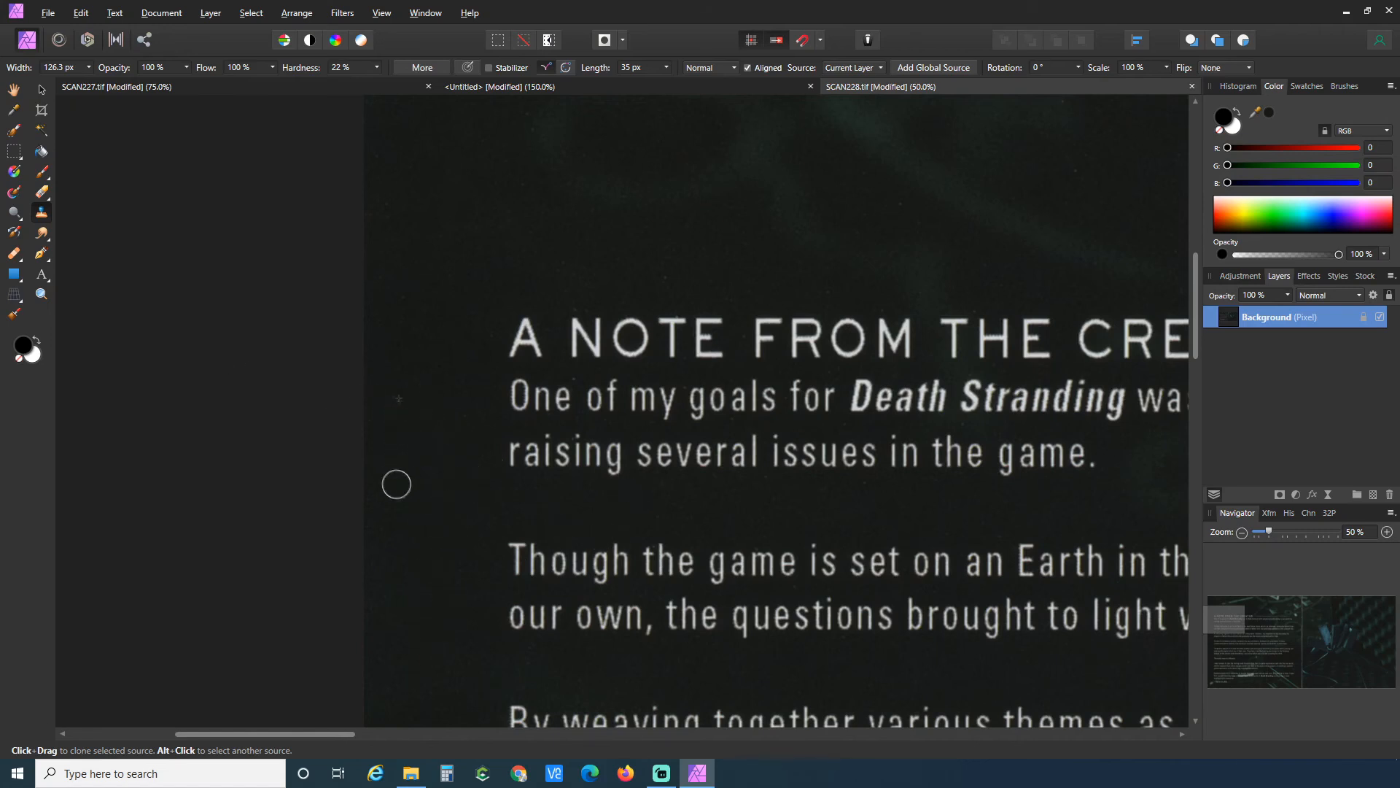
scroll(467, 594, "down", 5)
scroll(474, 642, "down", 6)
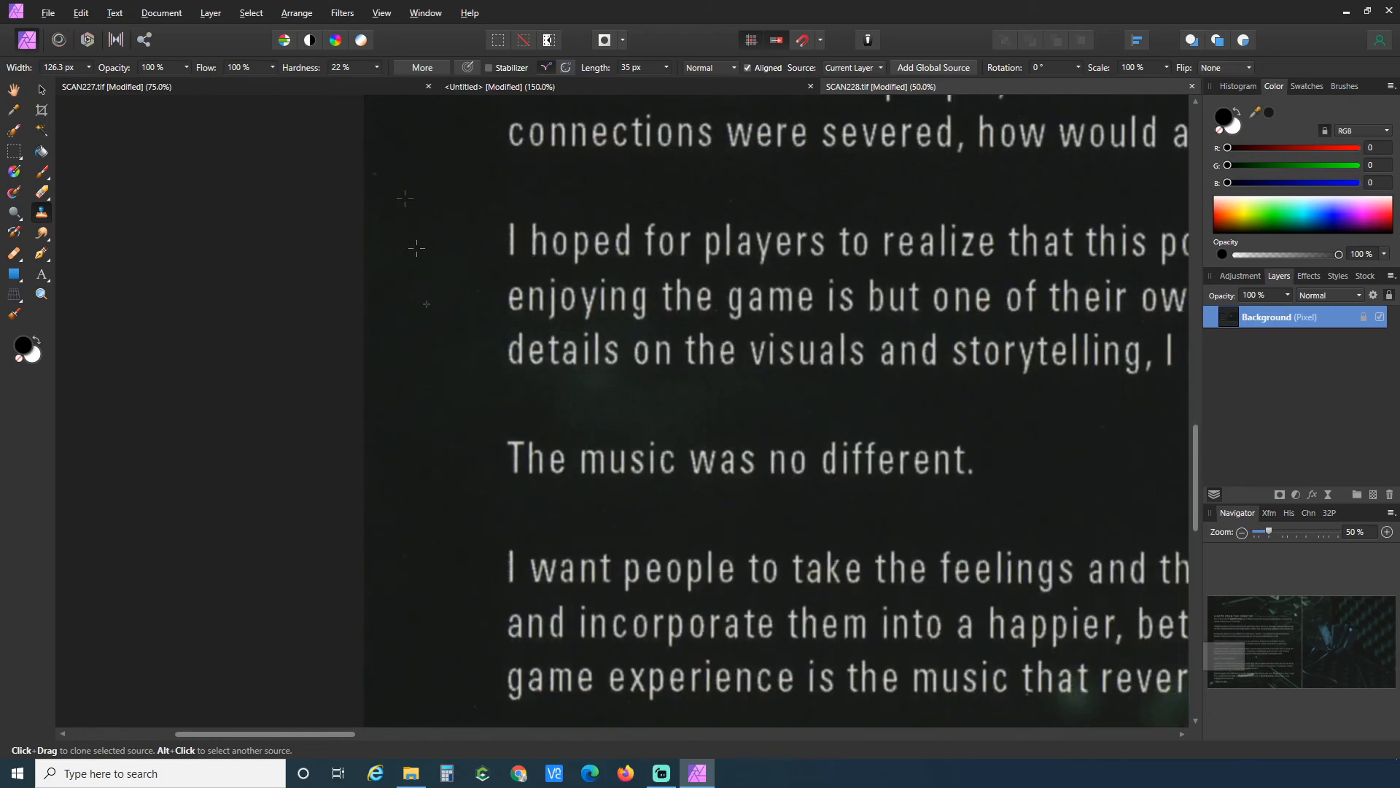
scroll(397, 462, "down", 5)
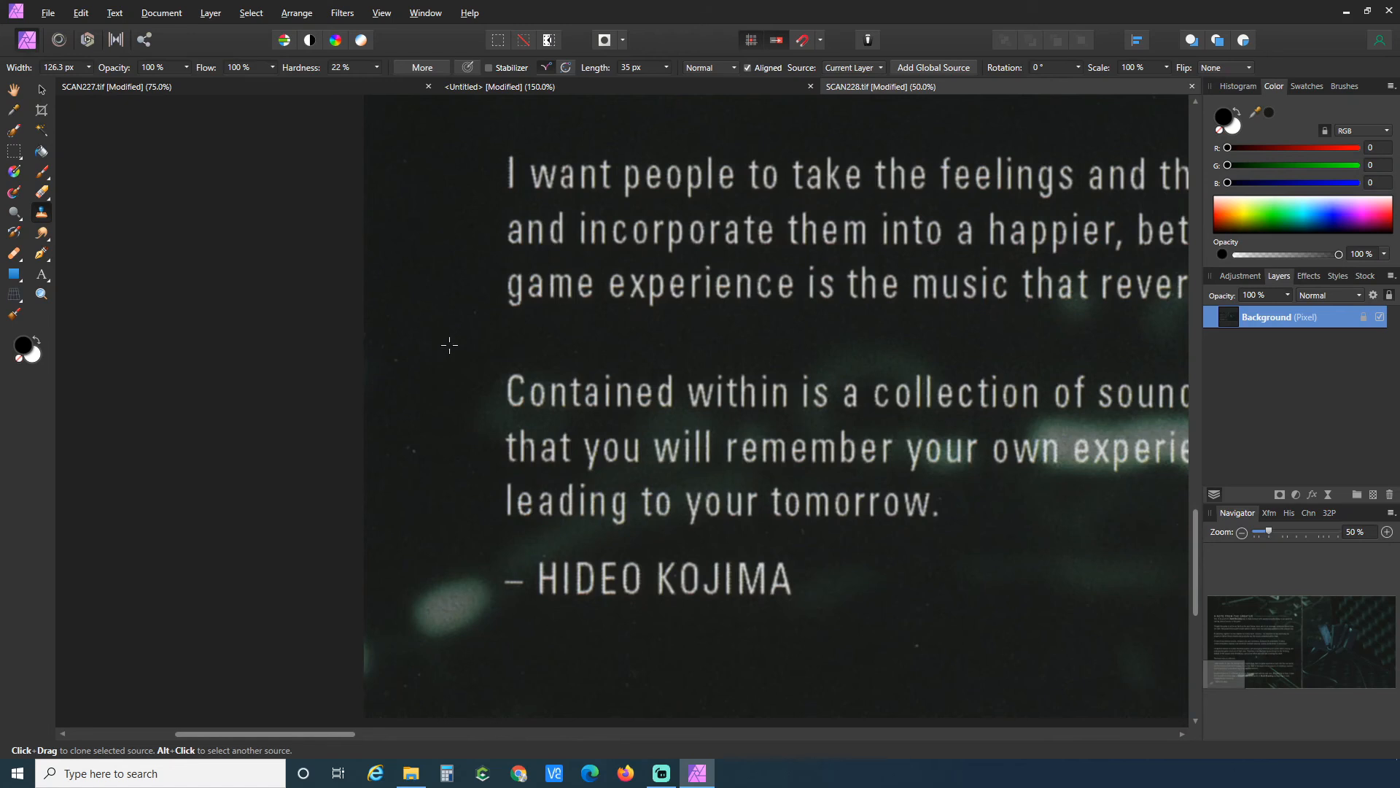
left_click(393, 363)
left_click(424, 298, "alt")
left_click(473, 313)
Clone out the speck beside the green streak near the bottom edge of the left page, below the closing paragraph.
scroll(897, 668, "down", 2)
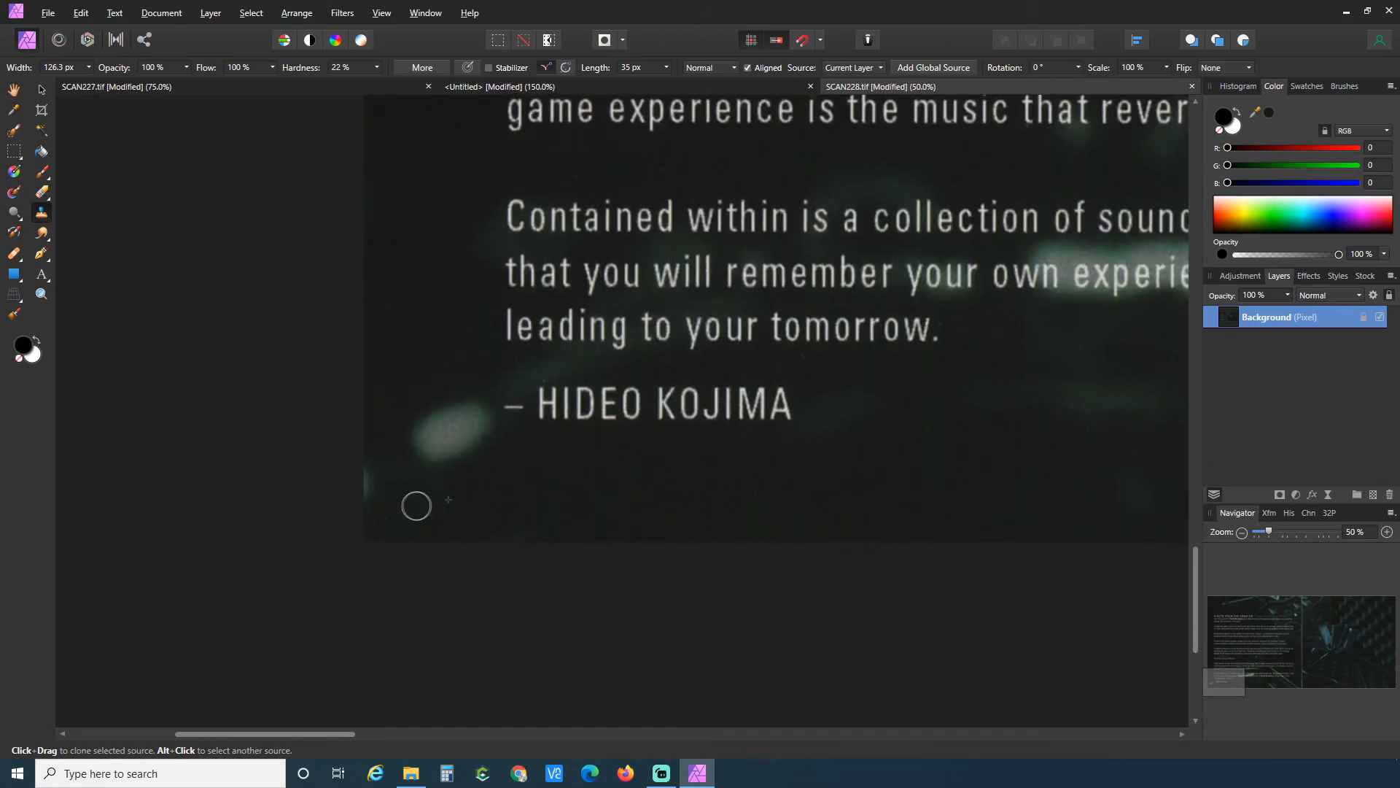
left_click_drag(350, 735, 558, 747)
left_click_drag(374, 742, 525, 737)
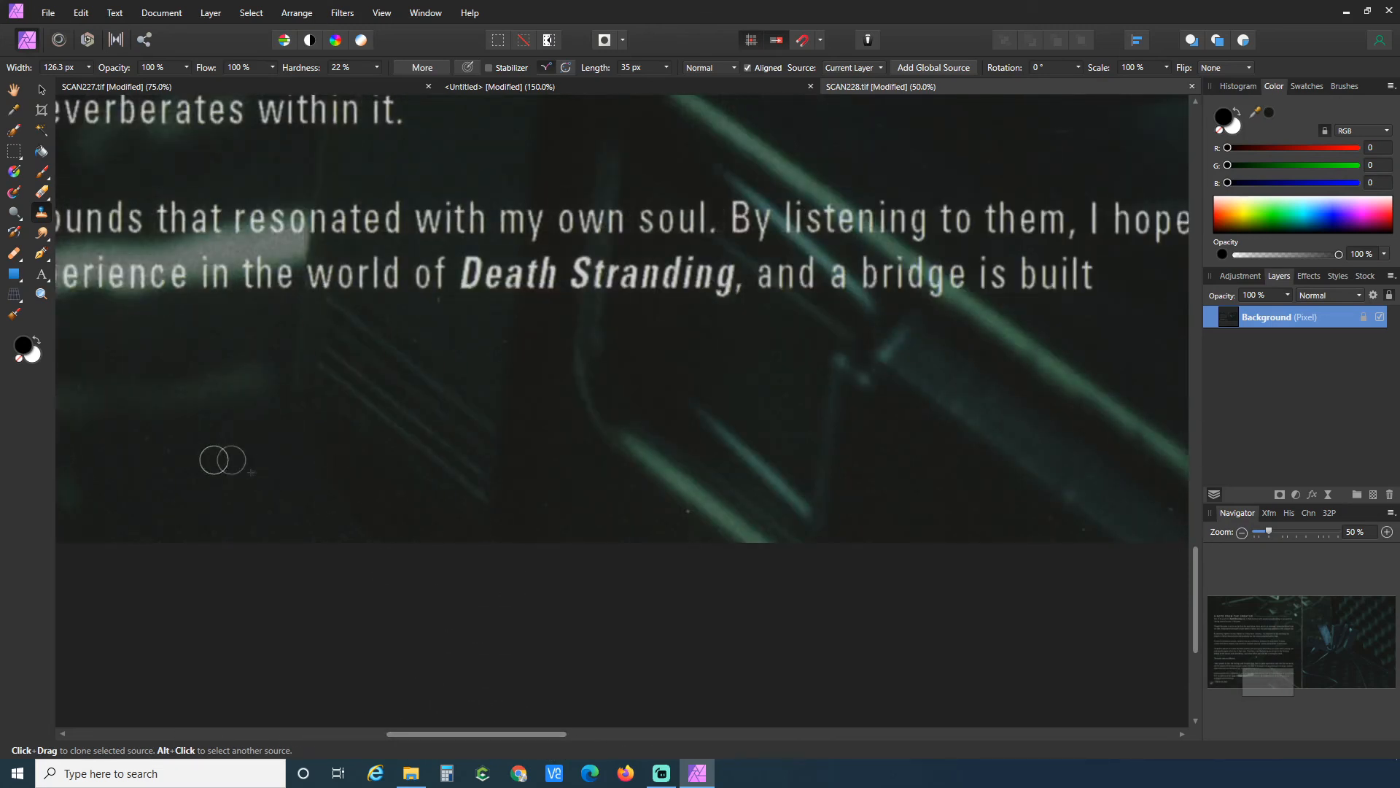
left_click(713, 525, "alt")
scroll(926, 490, "up", 3)
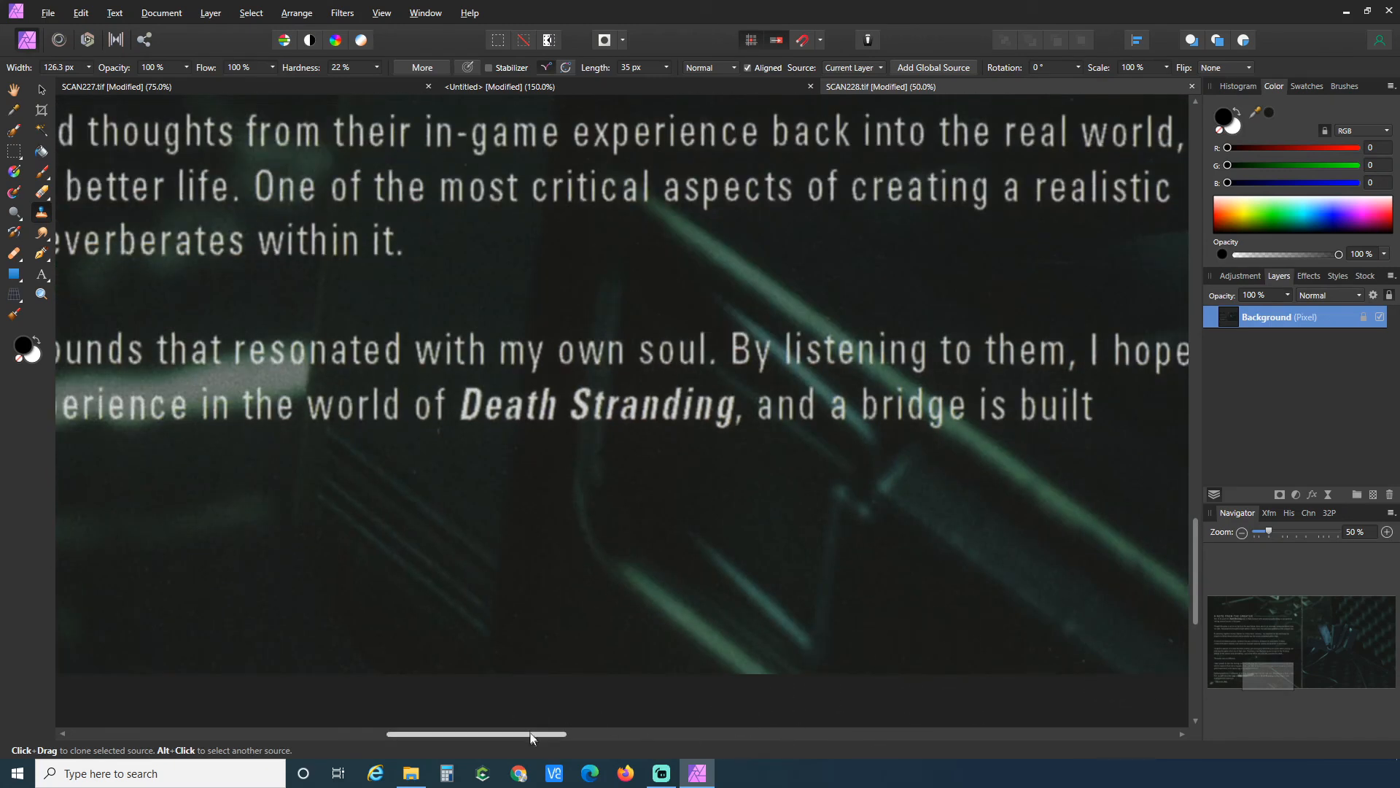
scroll(682, 735, "right", 5)
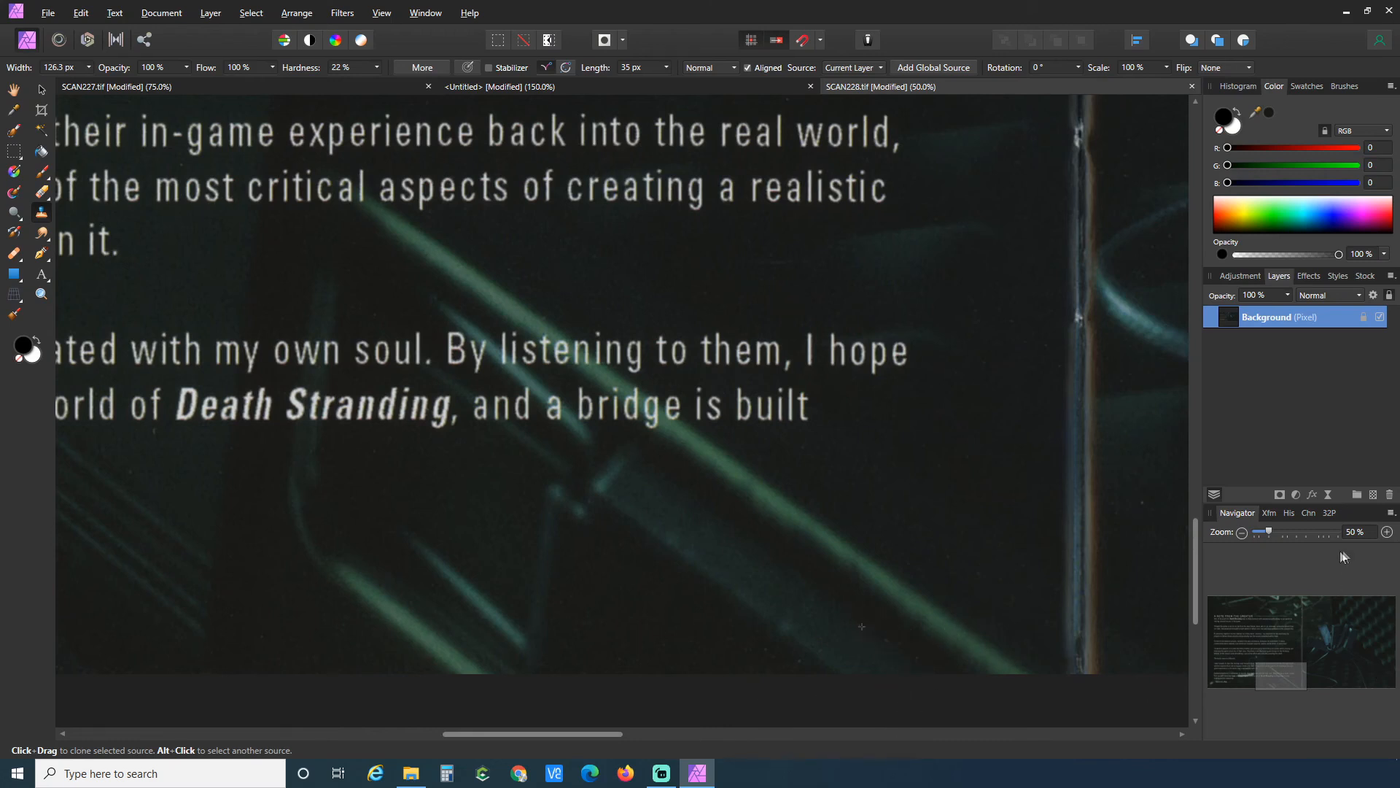
Zoom in to 100% and clone out the specks below the green streak, between the text and the lower fold.
left_click(1387, 533)
scroll(1105, 590, "down", 3)
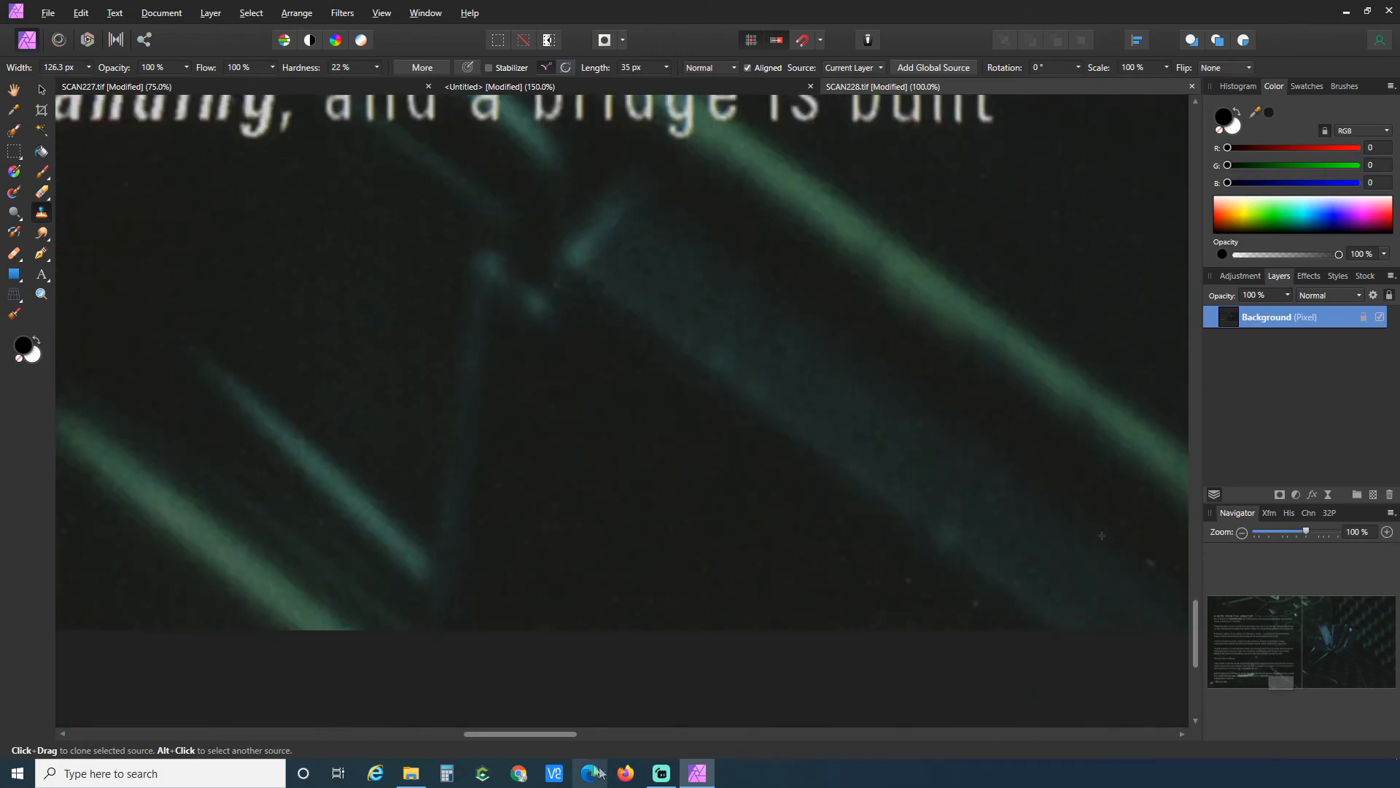
left_click_drag(545, 736, 625, 735)
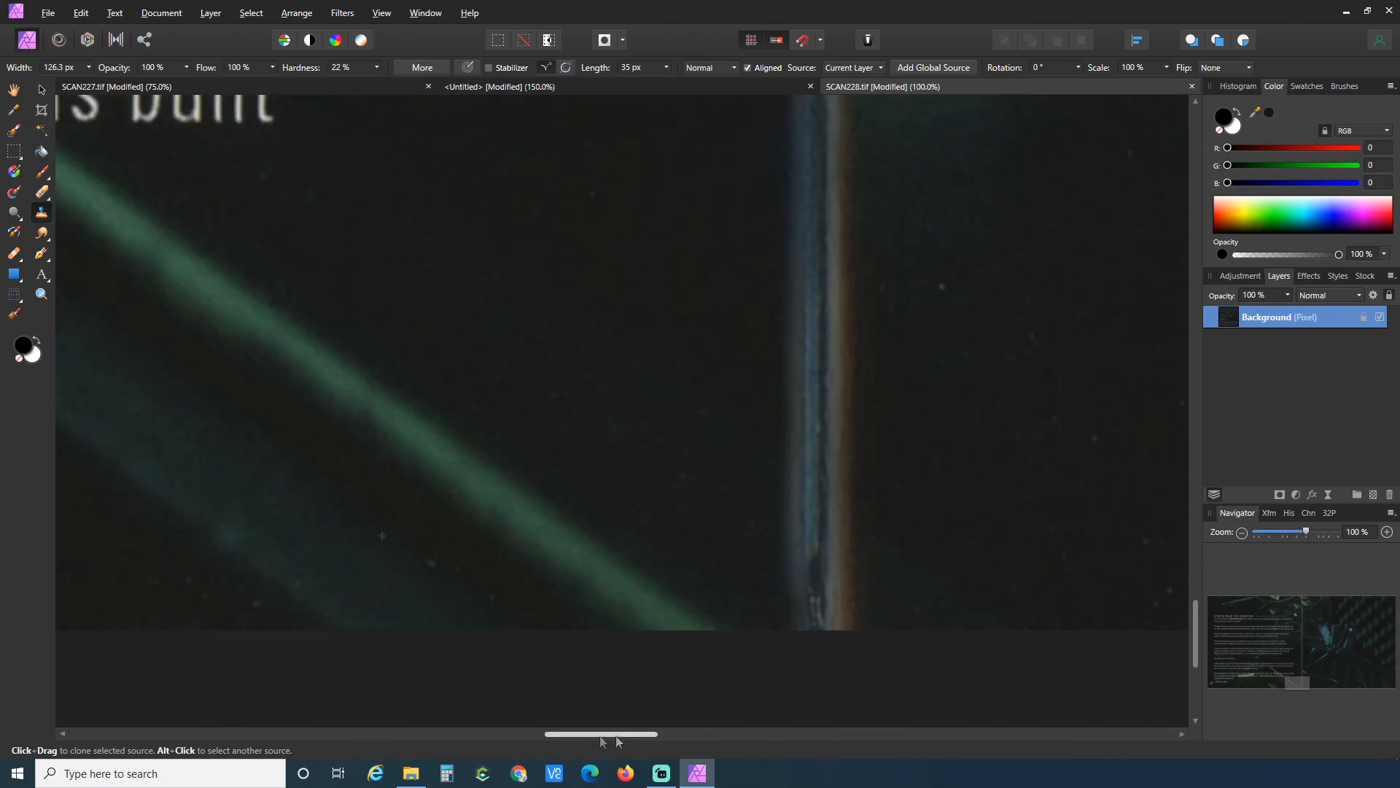
left_click(367, 521, "alt")
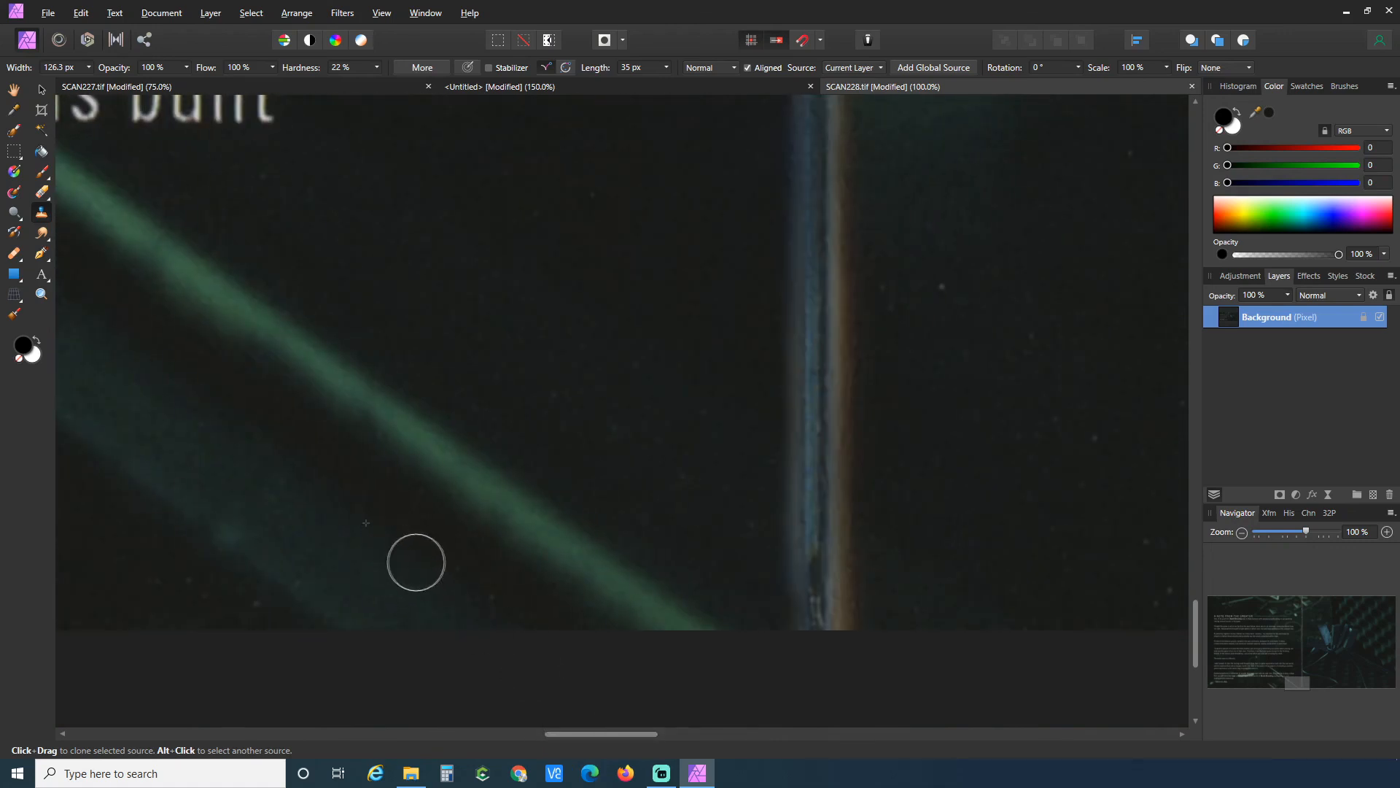
left_click_drag(421, 569, 602, 671)
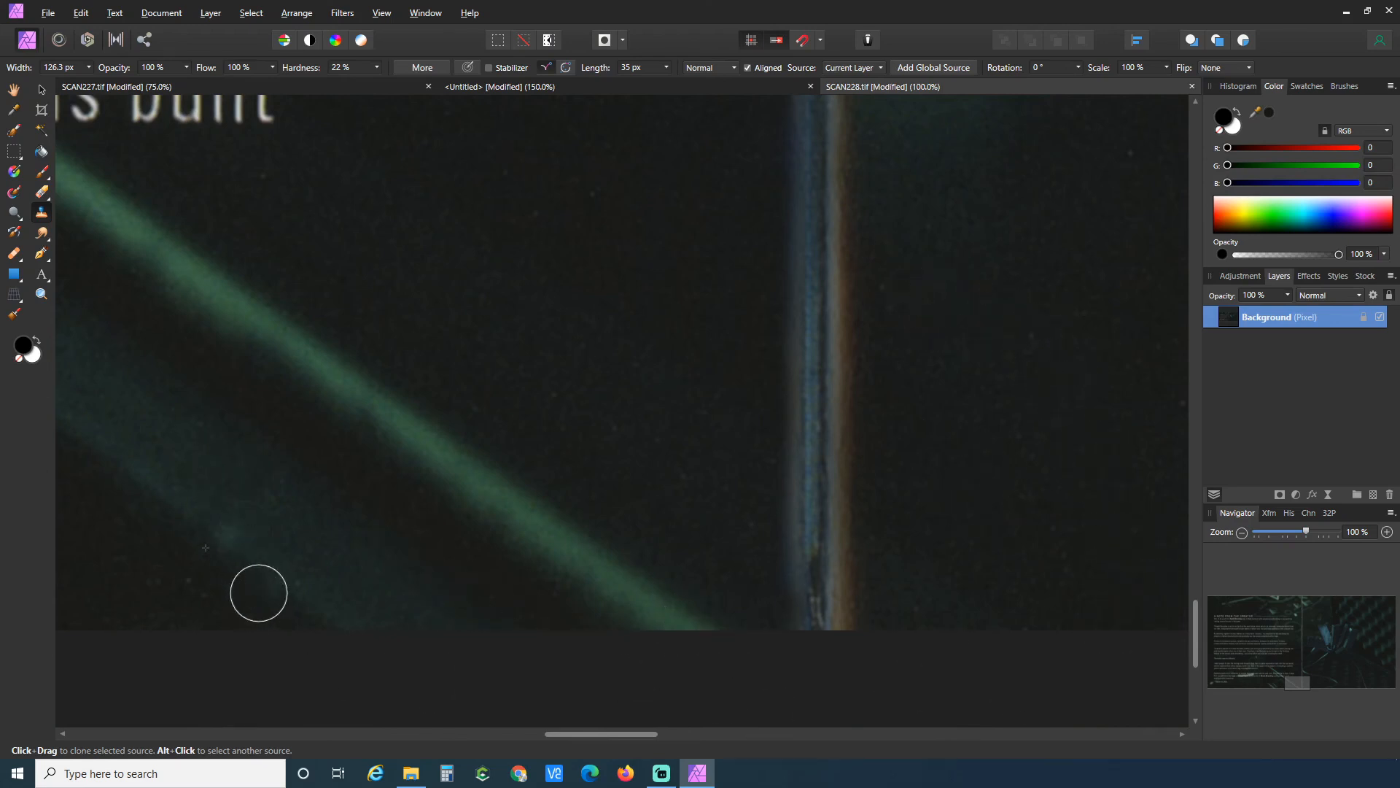
left_click(194, 521, "alt")
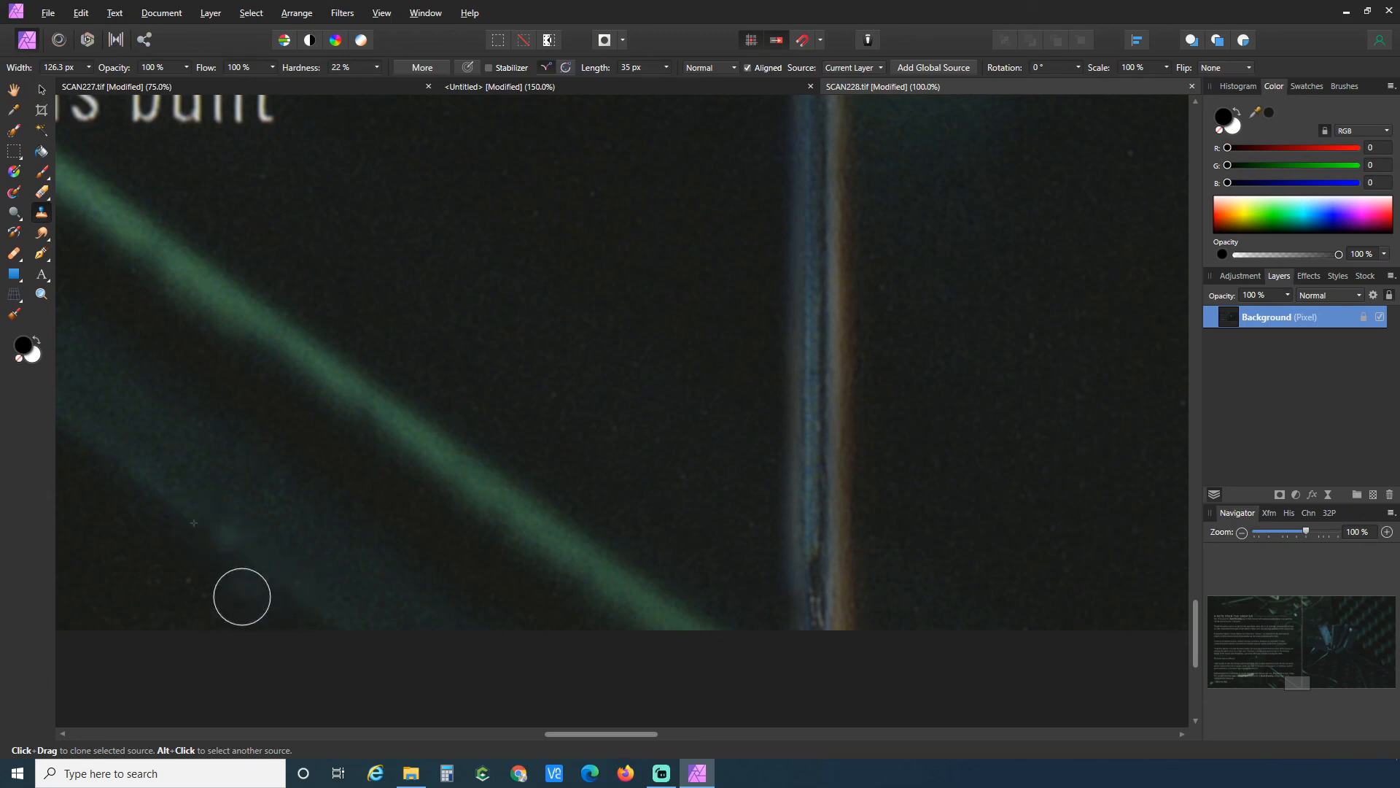
mouse_move(278, 583)
left_mouse_down()
mouse_move(394, 637)
mouse_move(302, 599)
mouse_move(189, 589)
left_mouse_up()
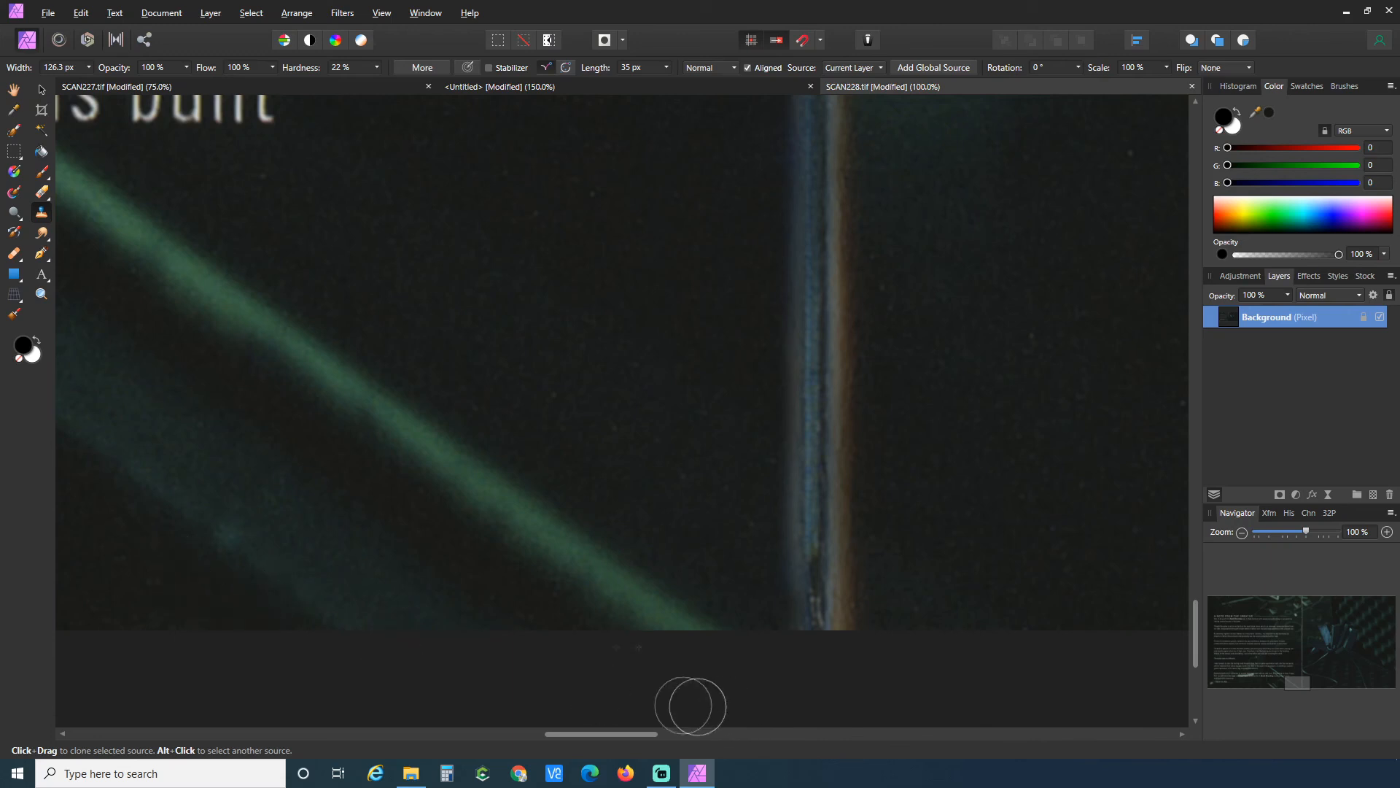
Clone out the specks on the dark background along the lower part of the right page.
left_click_drag(581, 735, 930, 755)
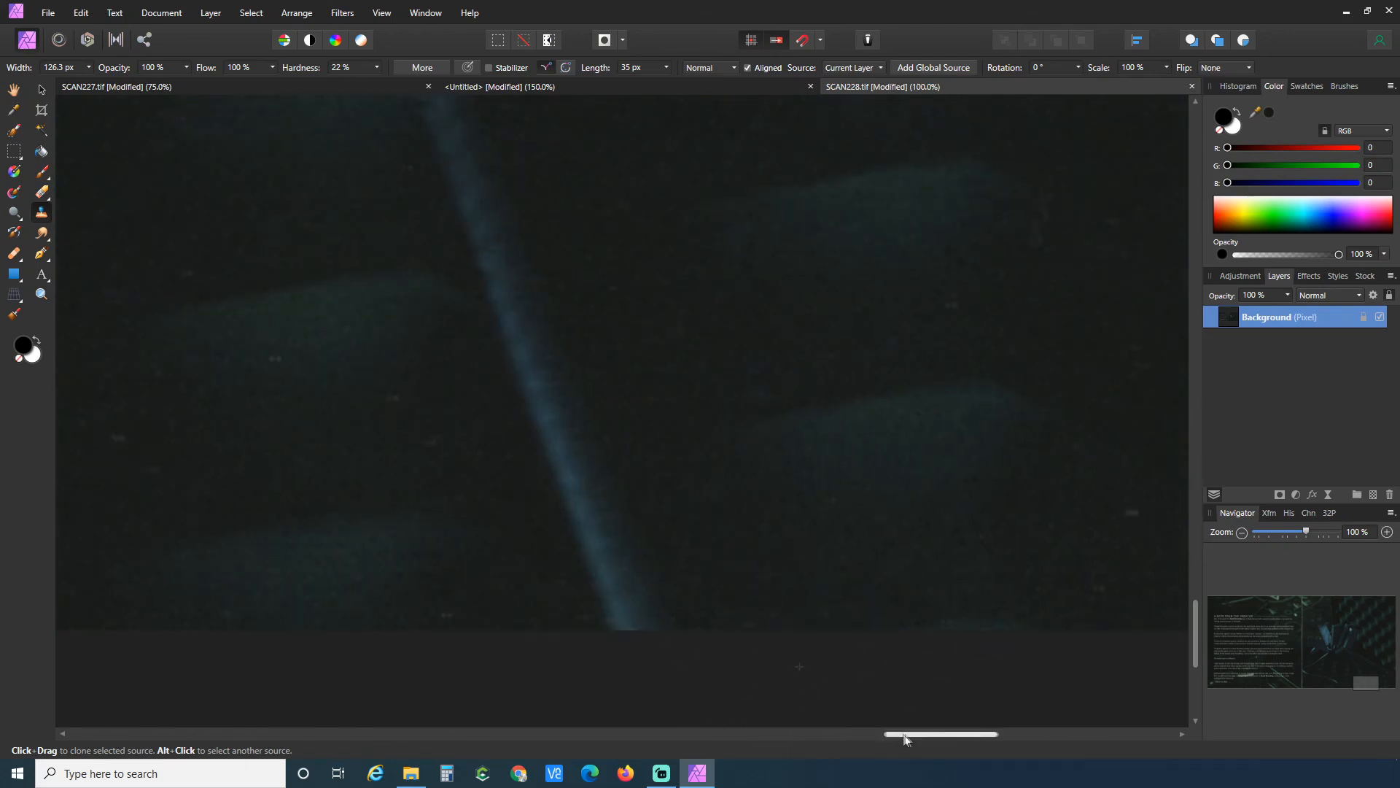
left_click_drag(905, 736, 971, 737)
left_click(556, 512)
left_click(869, 593, "alt")
left_click(793, 602)
left_click(1086, 523)
left_click(1010, 379)
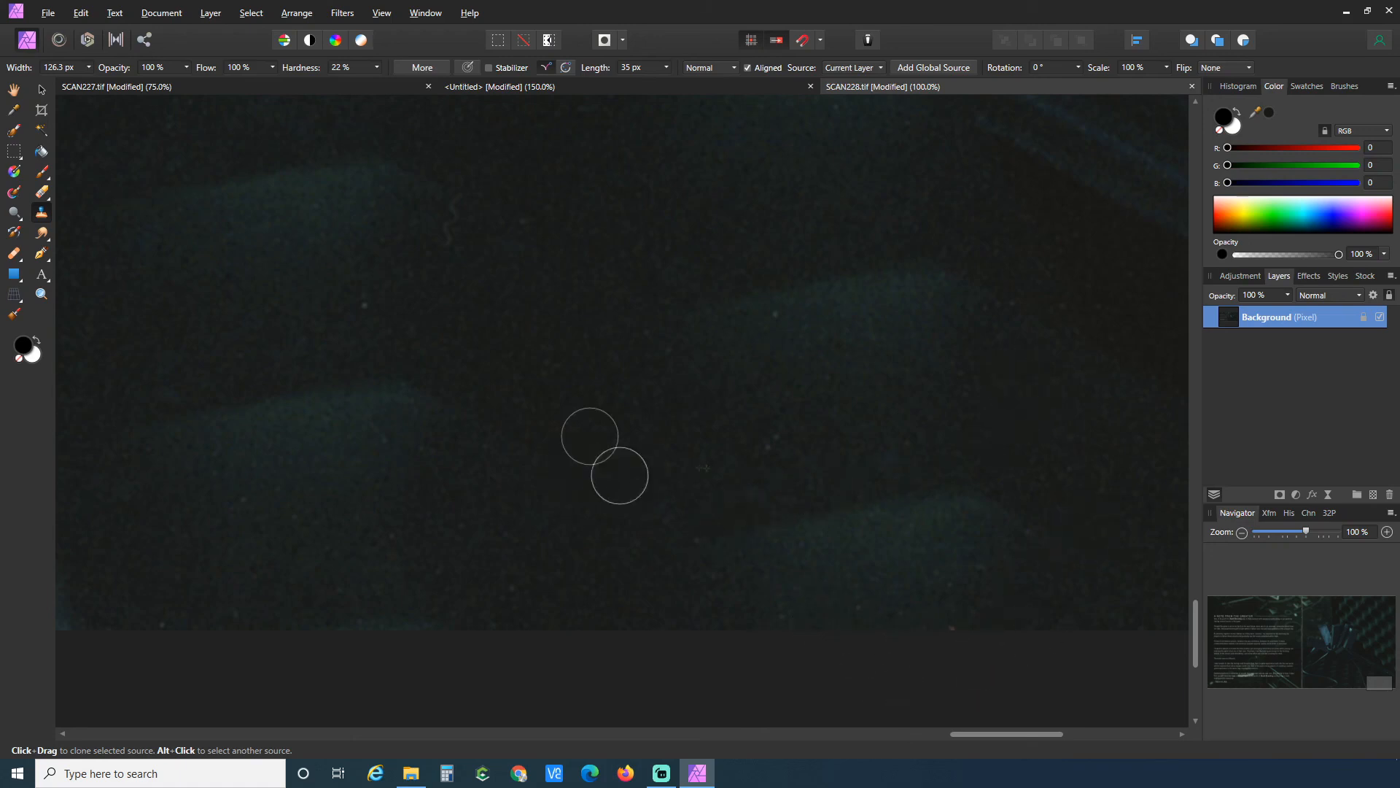
Zoom out to 20% and examine the right page and the fold for remaining flaws.
scroll(784, 478, "up", 3)
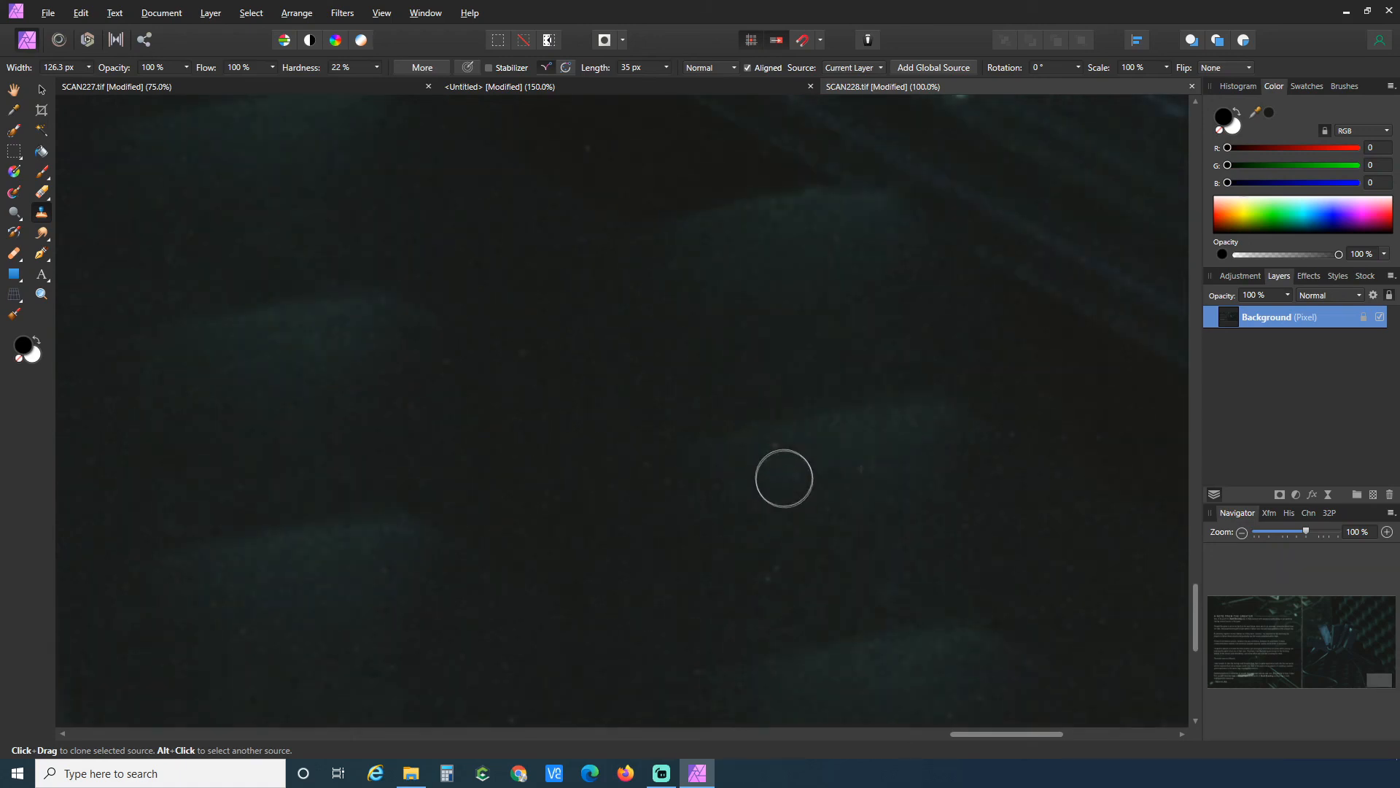
scroll(784, 481, "up", 6)
left_click_drag(1020, 735, 1083, 735)
left_click(1242, 533)
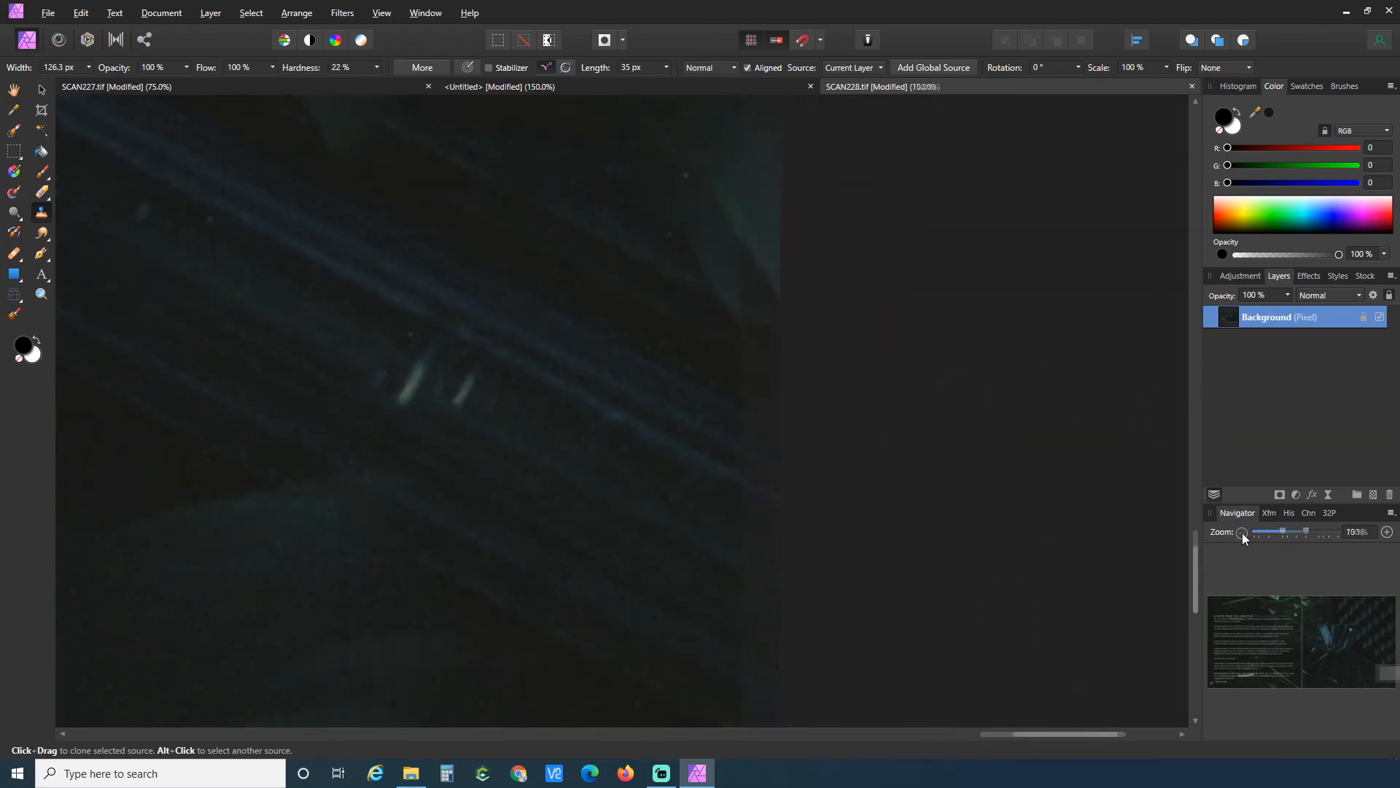
left_click(1242, 534)
left_click(1242, 533)
left_click(1242, 534)
scroll(384, 362, "up", 3)
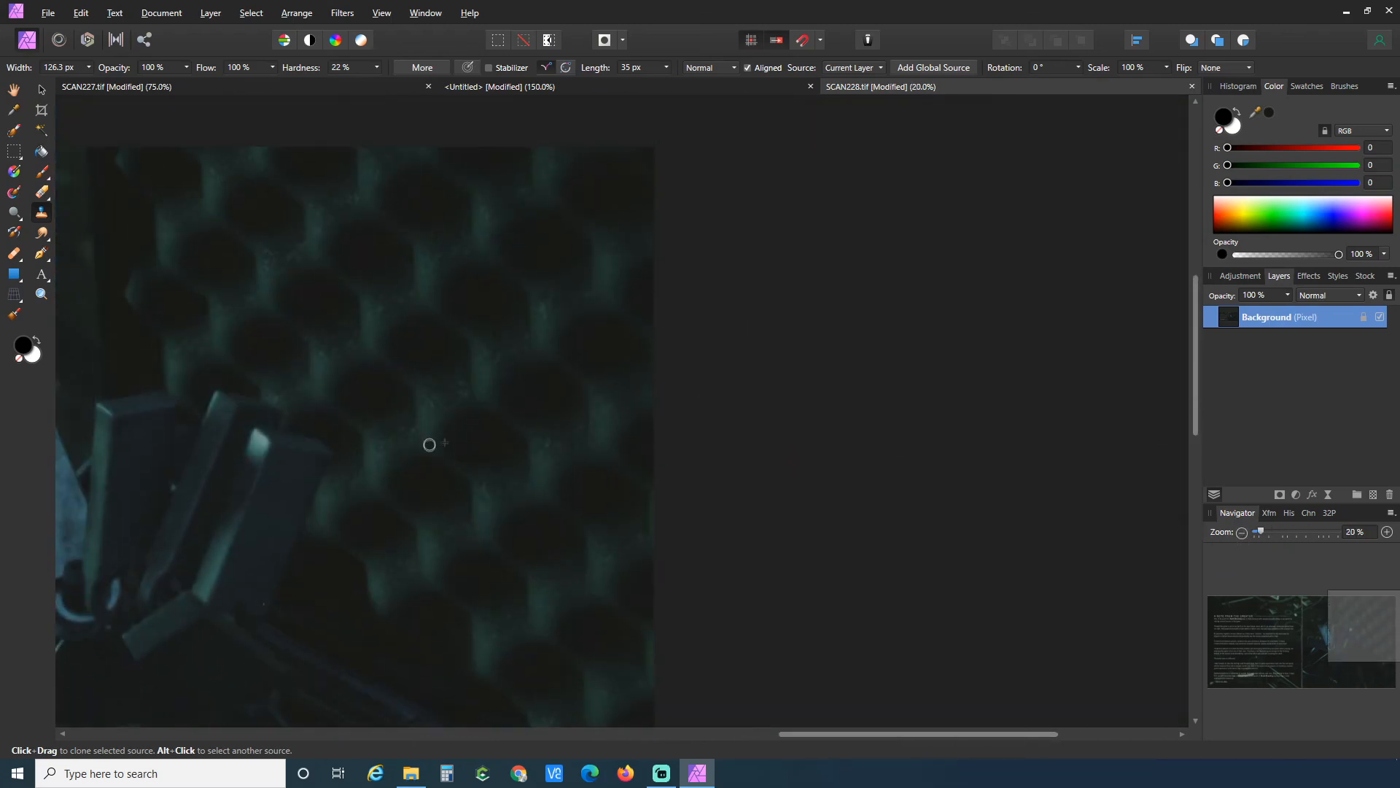
scroll(429, 448, "up", 5)
scroll(449, 460, "down", 4)
left_click_drag(941, 738, 662, 738)
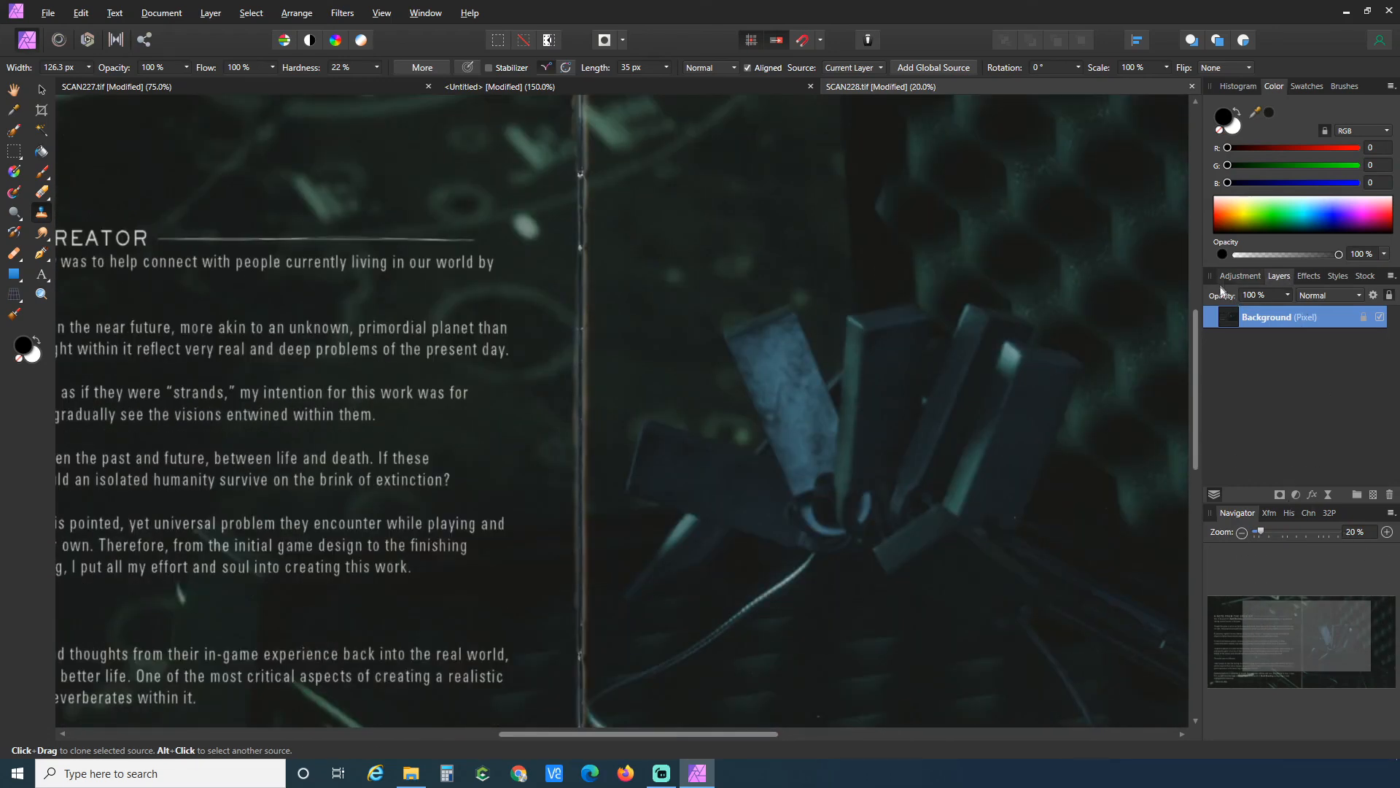
Add a Levels adjustment from the General preset, with black level 8% and white level 93%.
left_click(1248, 277)
mouse_move(1231, 307)
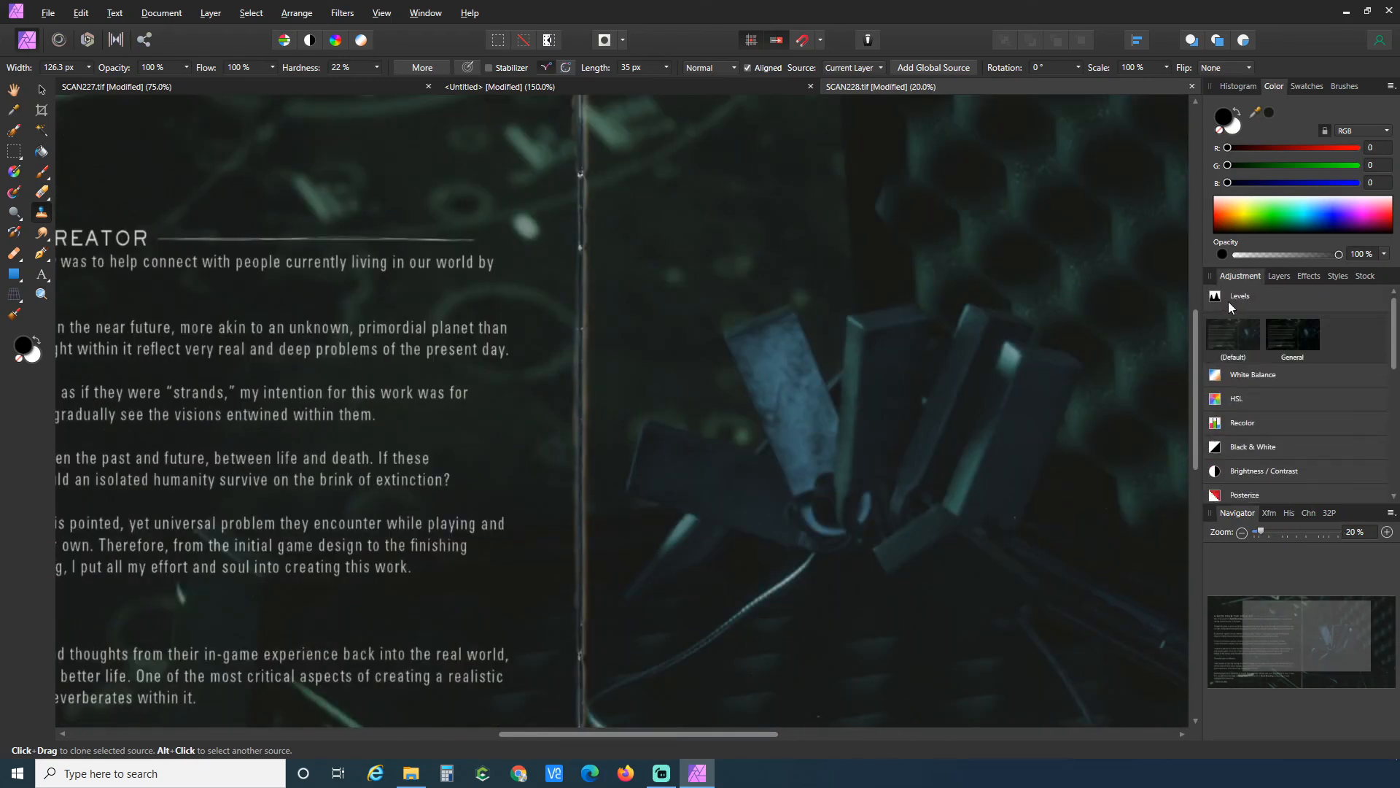
left_click(1281, 338)
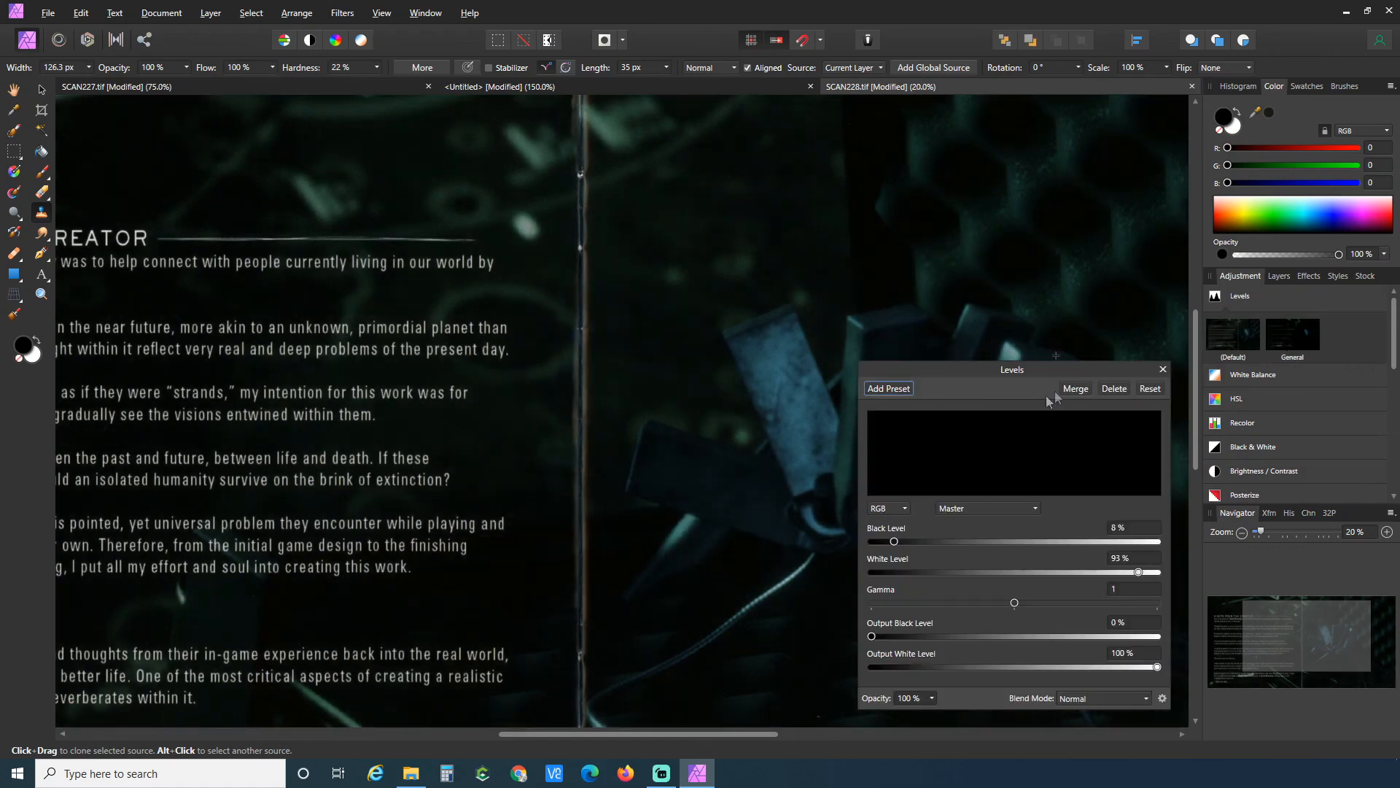
left_click(1162, 369)
At 75% zoom, clone out the bright speck between the cables on the right page, working on the Background layer.
scroll(598, 449, "down", 5)
scroll(510, 507, "up", 12)
scroll(560, 531, "down", 2)
scroll(560, 531, "down", 10)
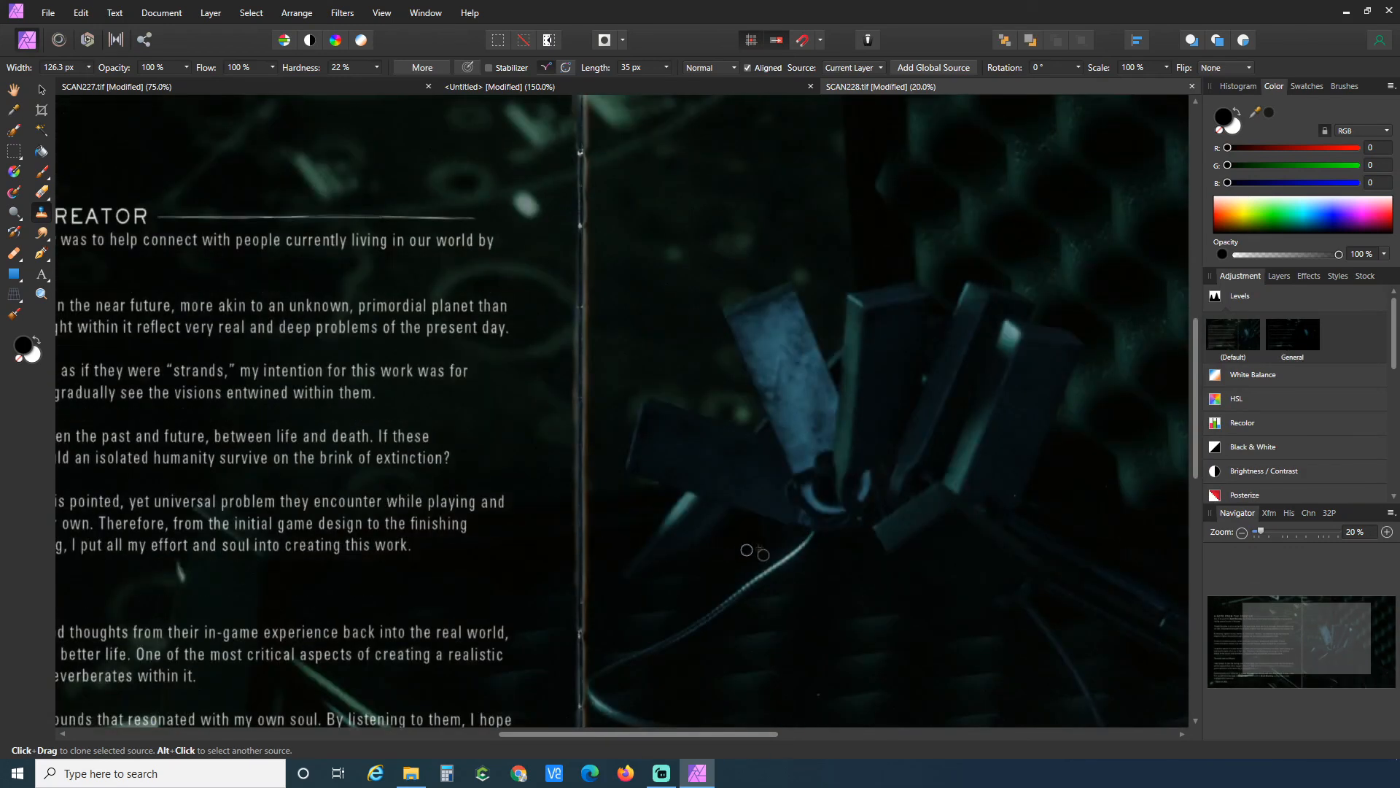
scroll(864, 612, "down", 4)
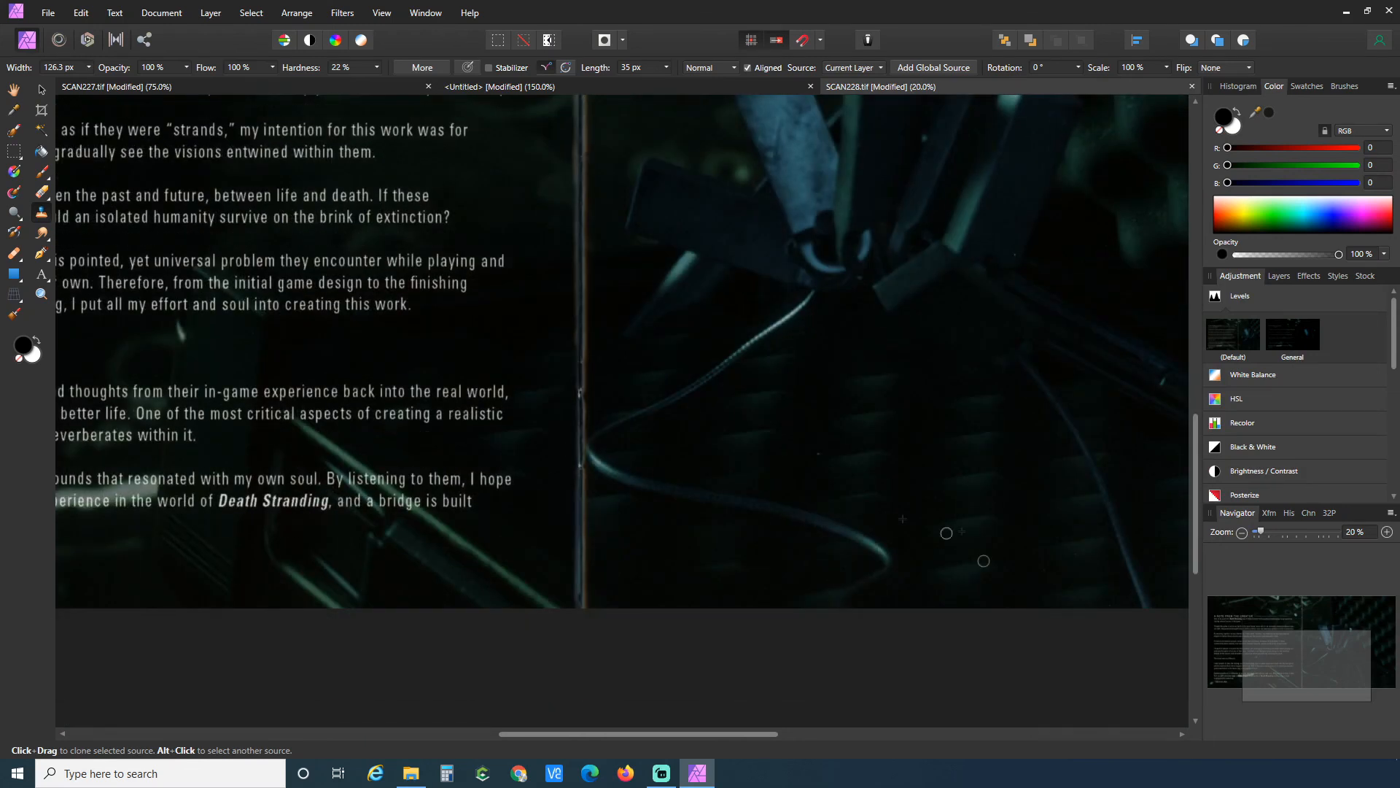
left_click(1388, 531)
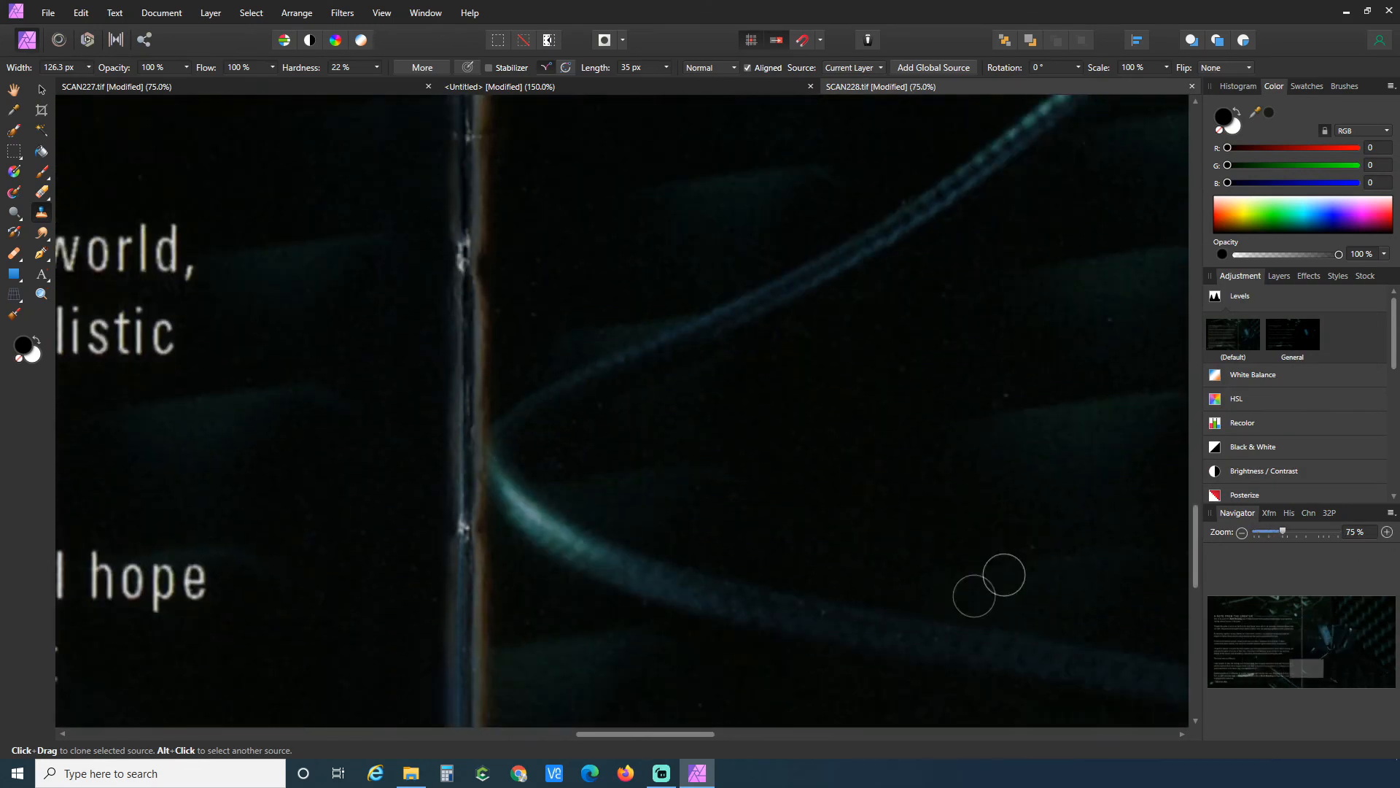
left_click_drag(668, 736, 759, 737)
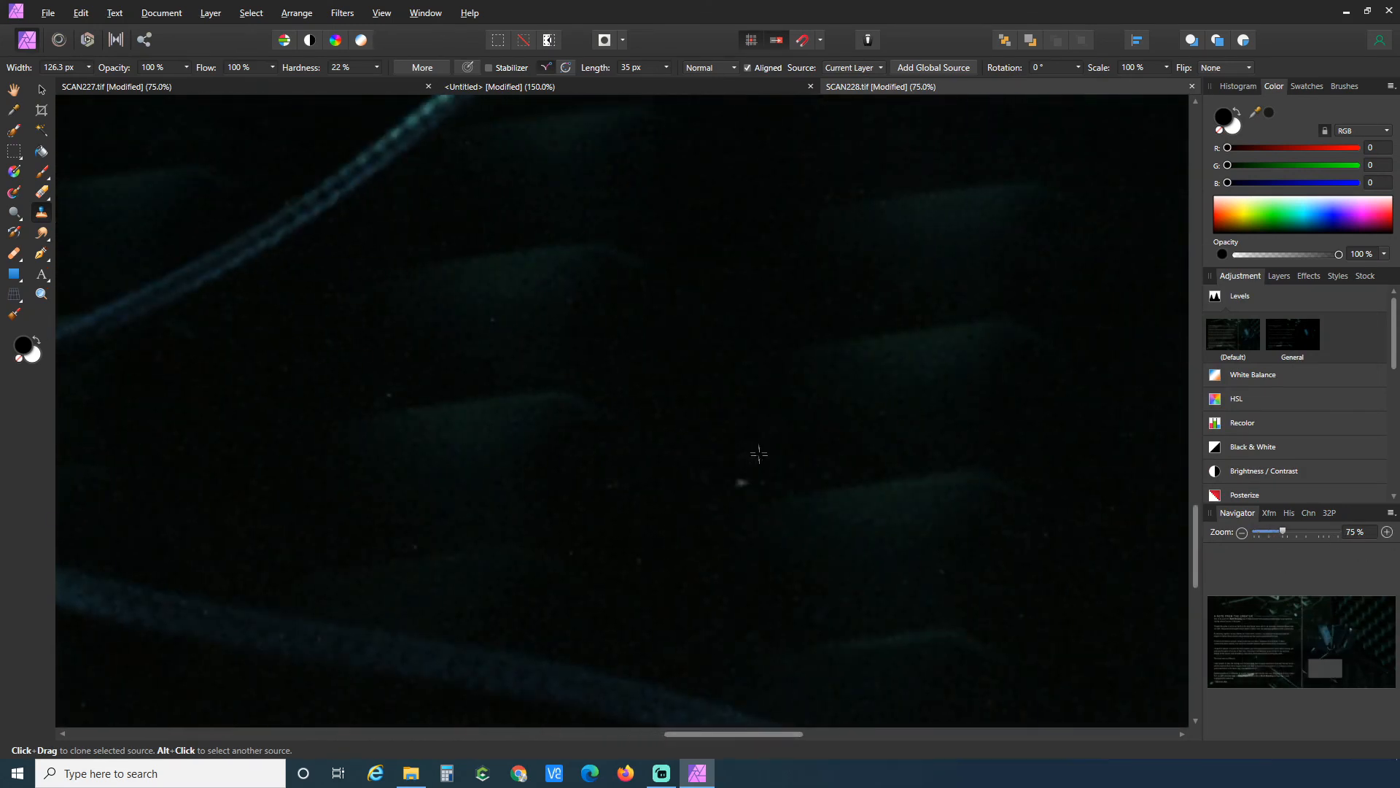
left_click(1278, 278)
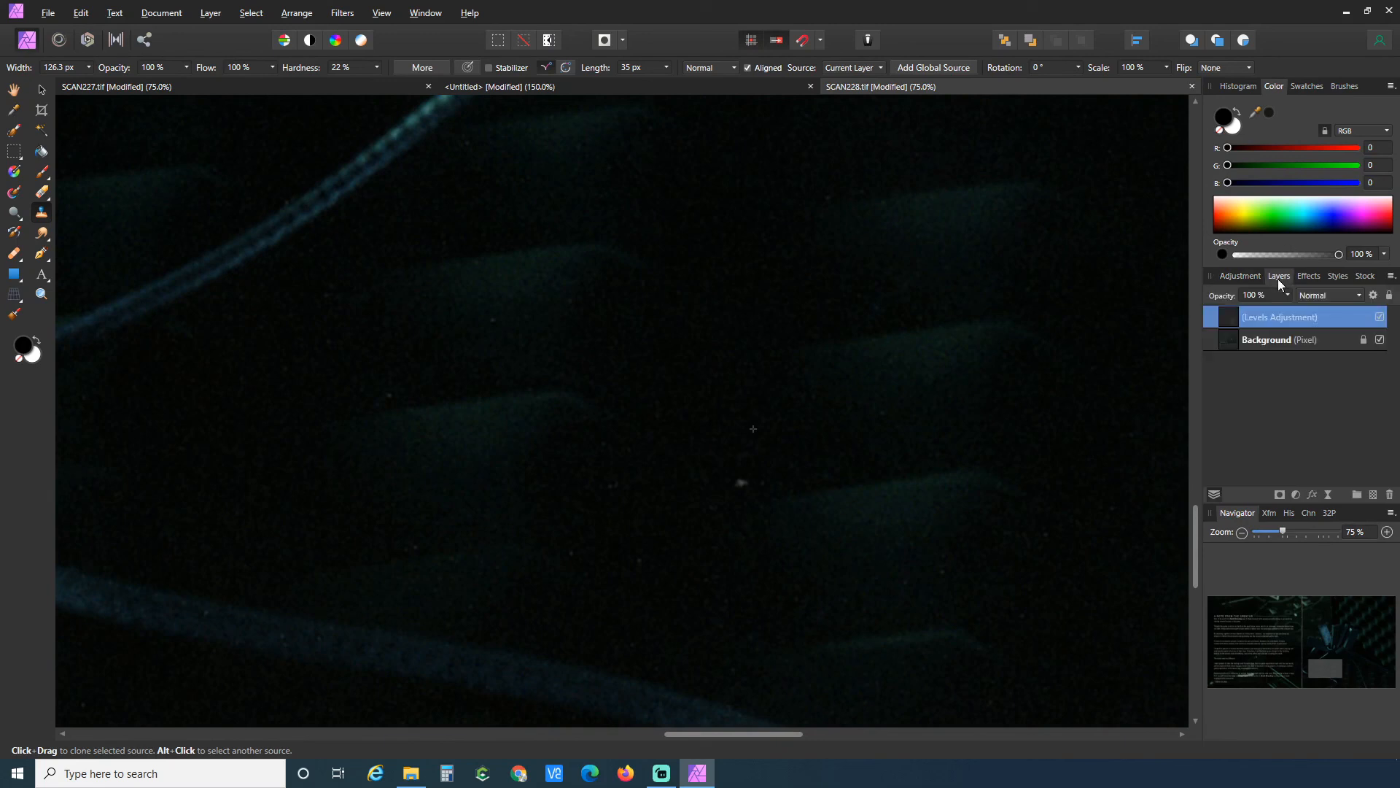
left_click(1276, 340)
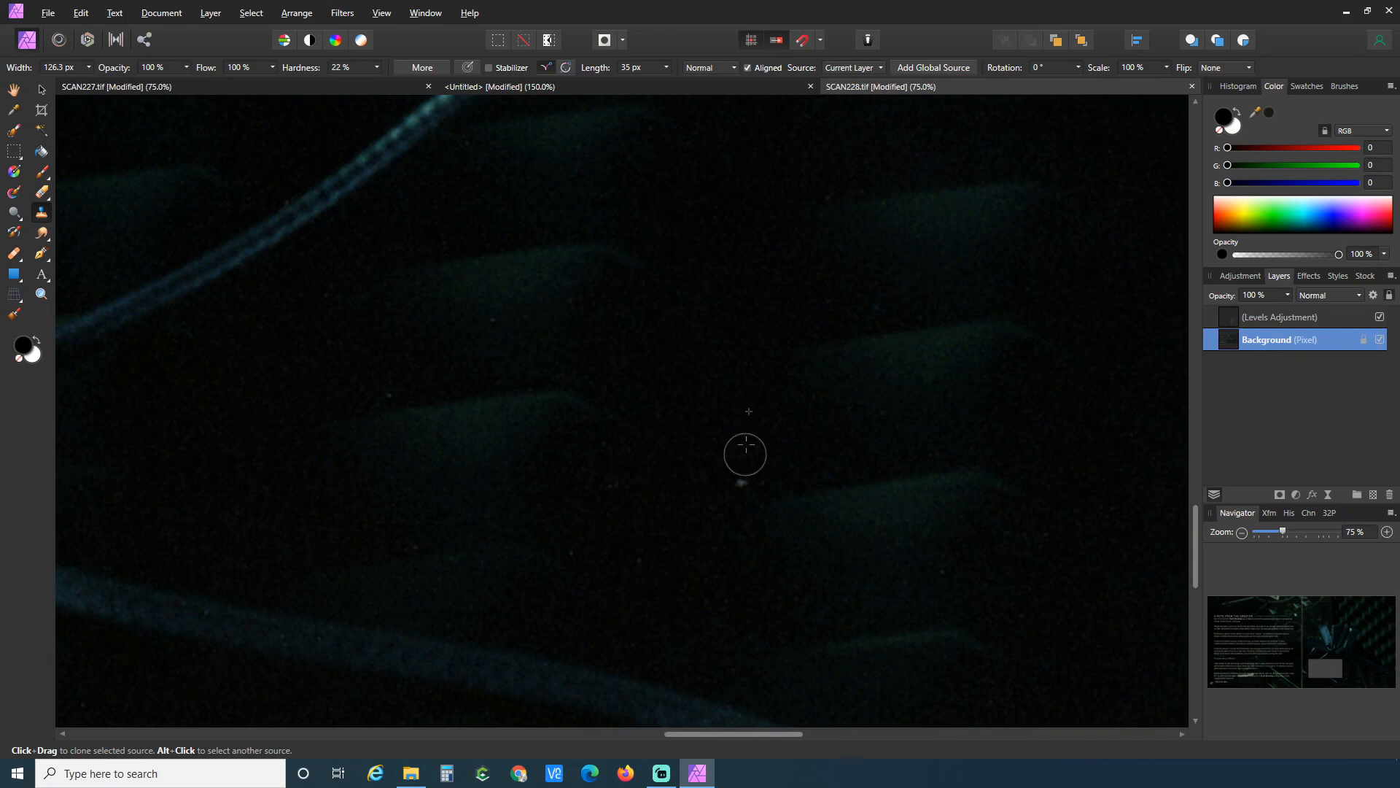
scroll(738, 481, "up", 5)
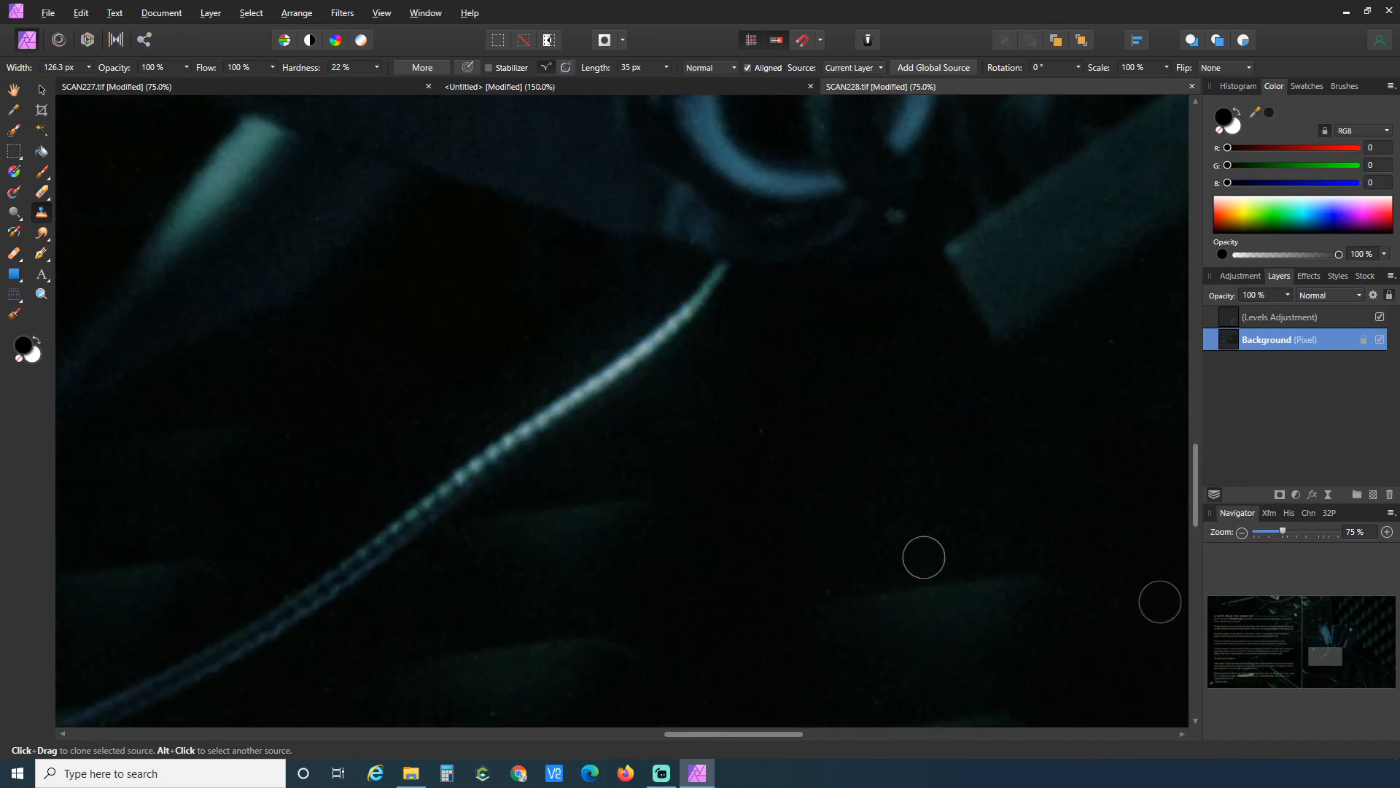
Resize the document to 600 DPI with Bilinear resampling.
left_click(1241, 534)
left_click(1240, 534)
left_click(1241, 534)
left_click(1240, 535)
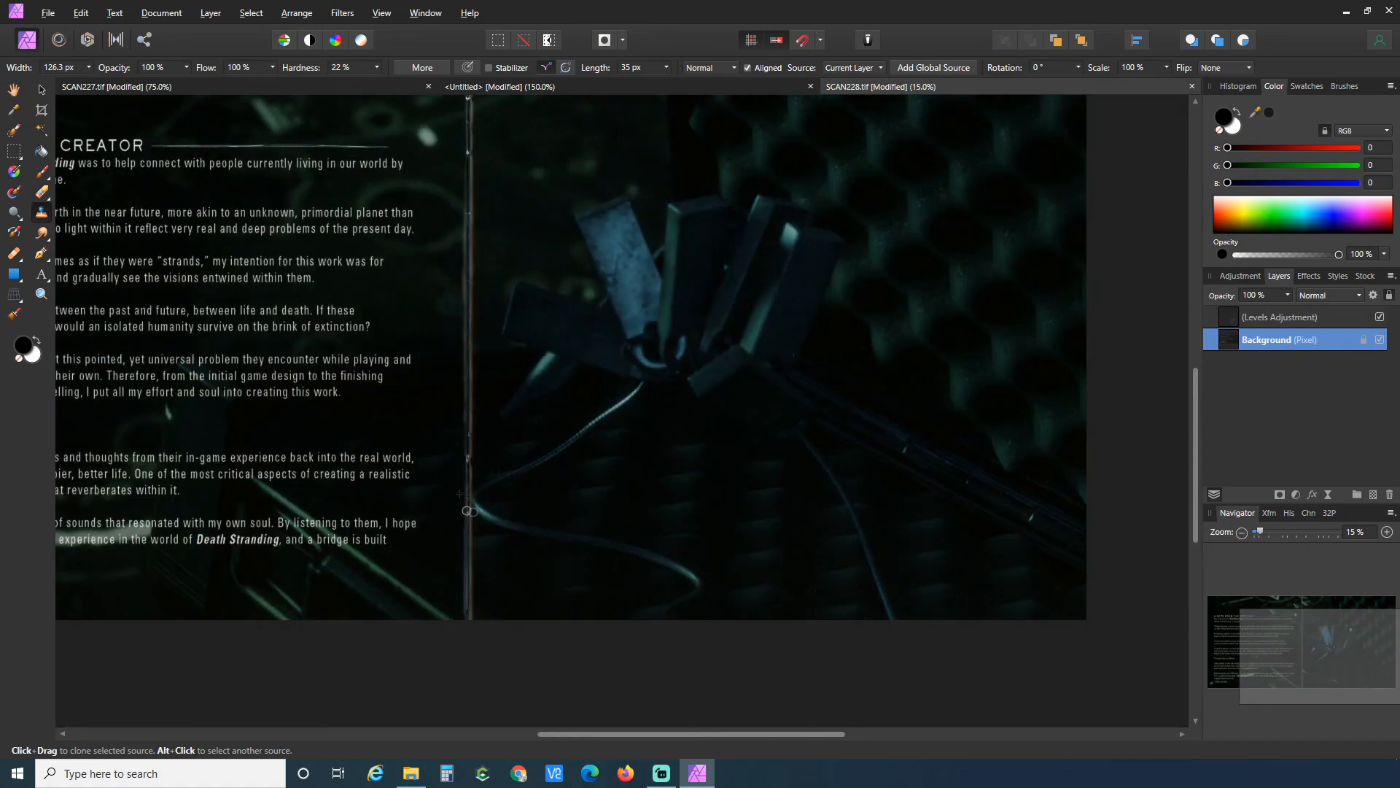
scroll(468, 511, "up", 4)
scroll(538, 547, "down", 2)
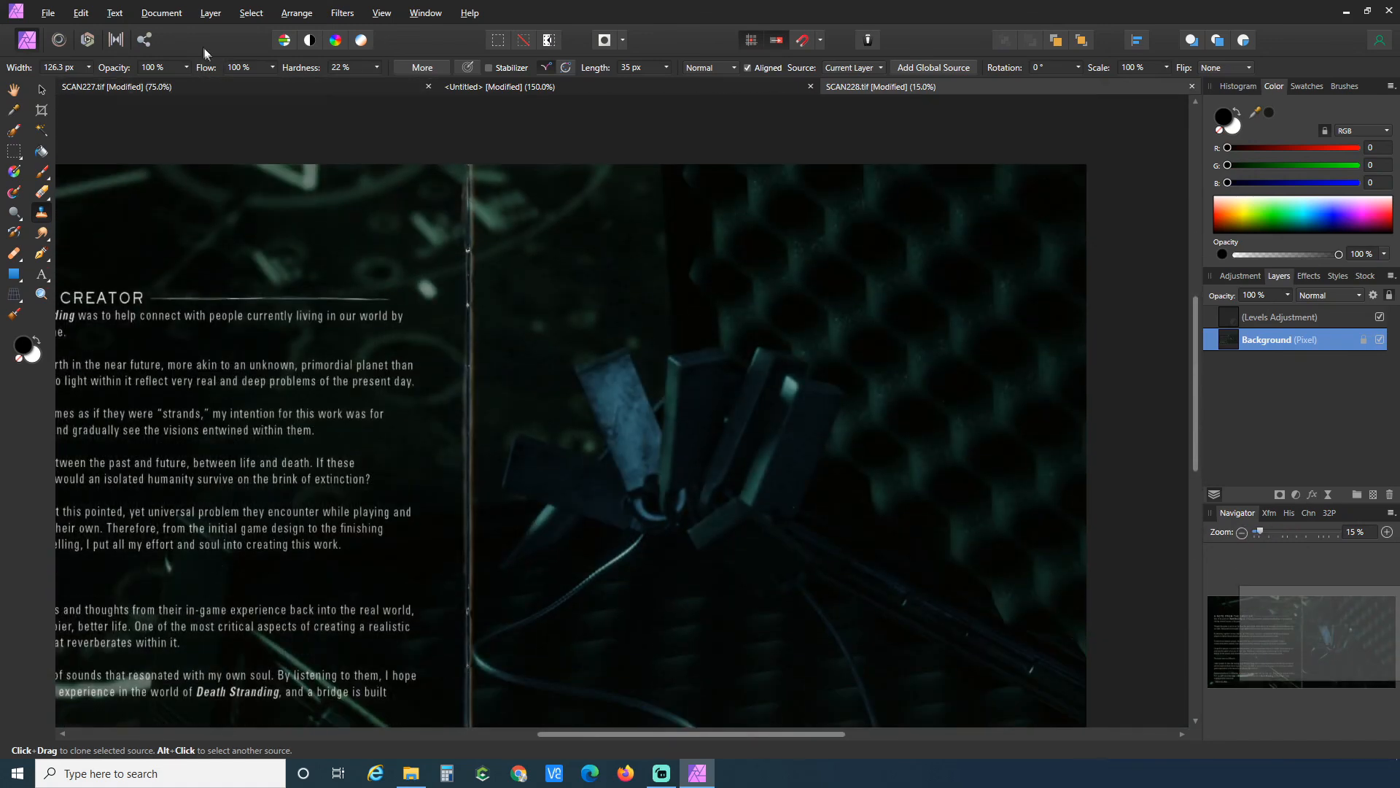
left_click(162, 13)
left_click(186, 92)
key("Tab")
key("Tab")
type("600")
key("Tab")
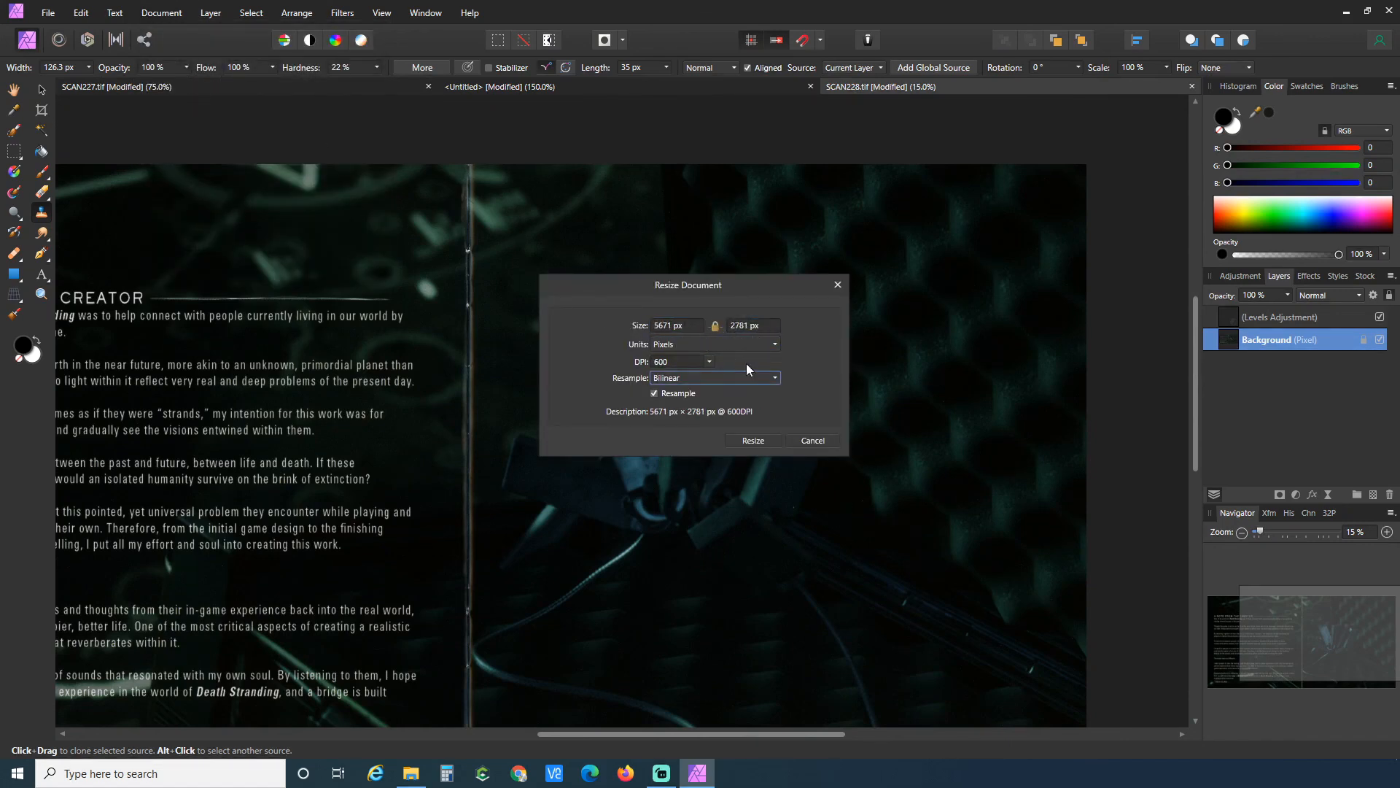
left_click(753, 440)
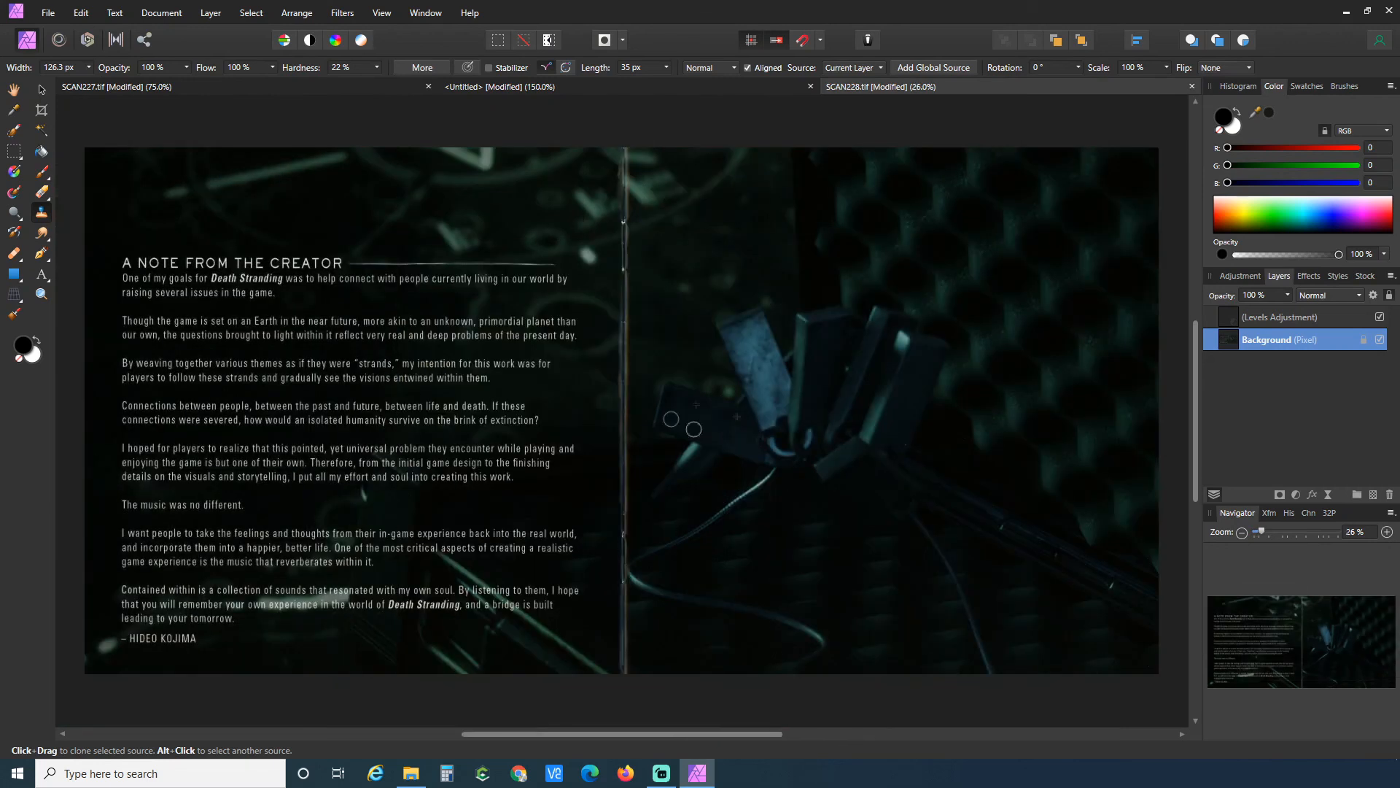
Export the whole spread as a PNG into the Death Stranding artwork folder, with a file name starting with "book".
left_click(48, 13)
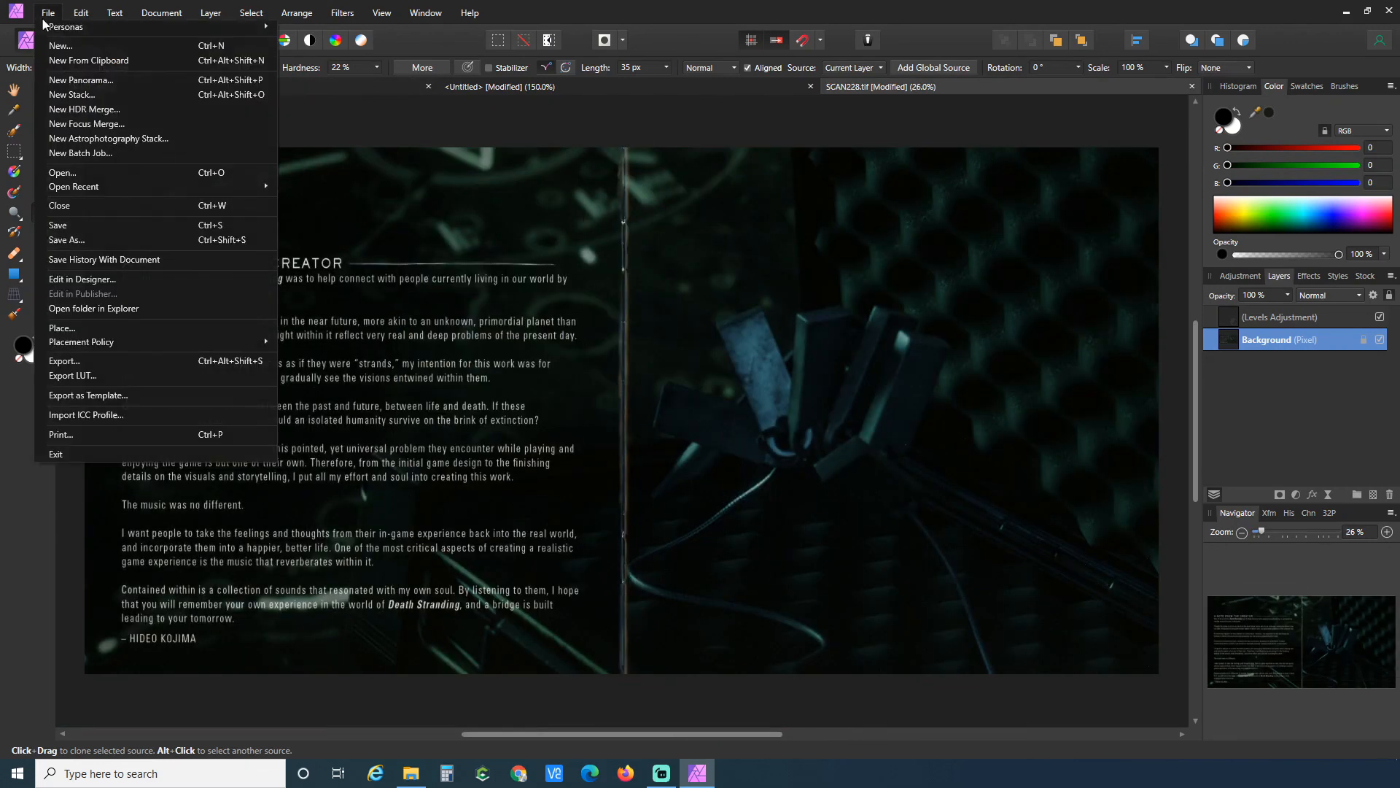
left_click(71, 361)
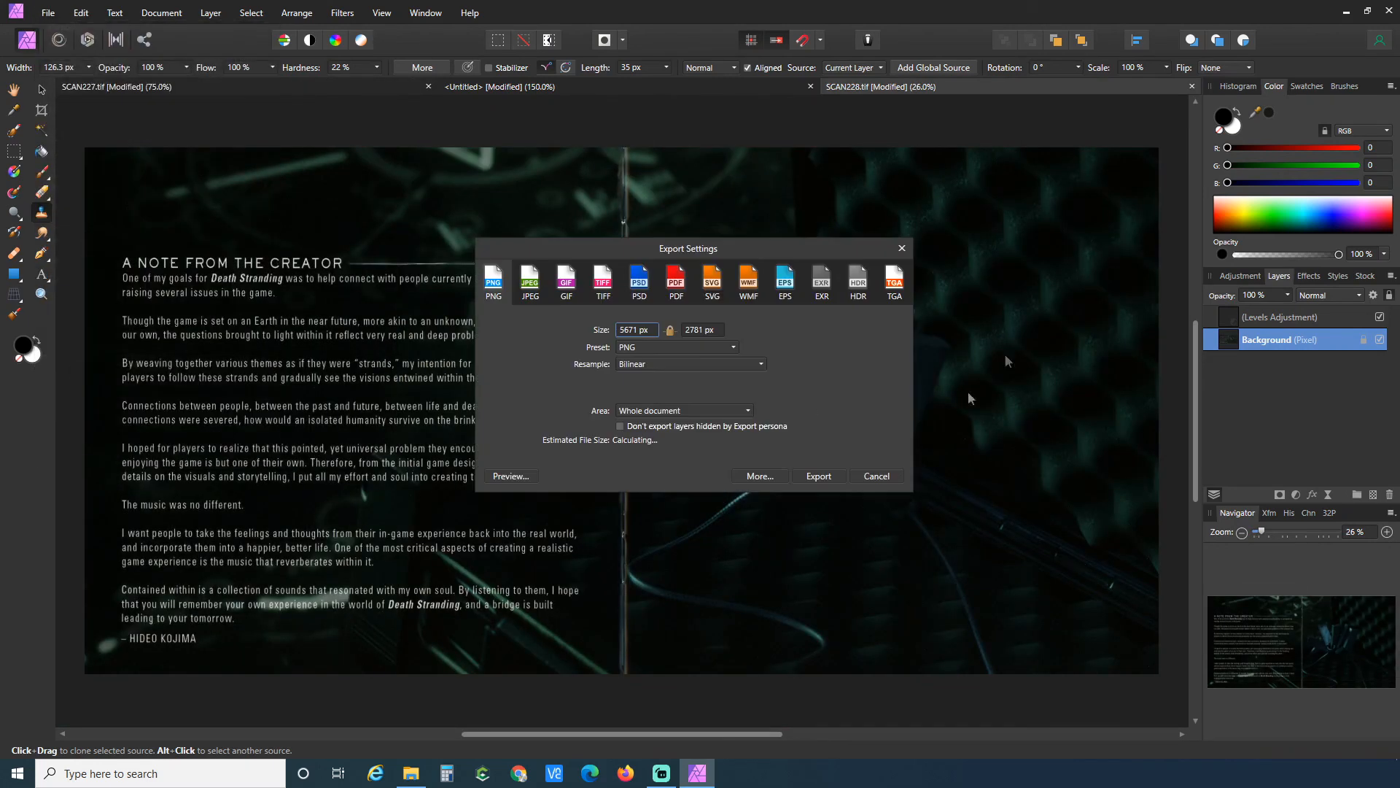
left_click(820, 478)
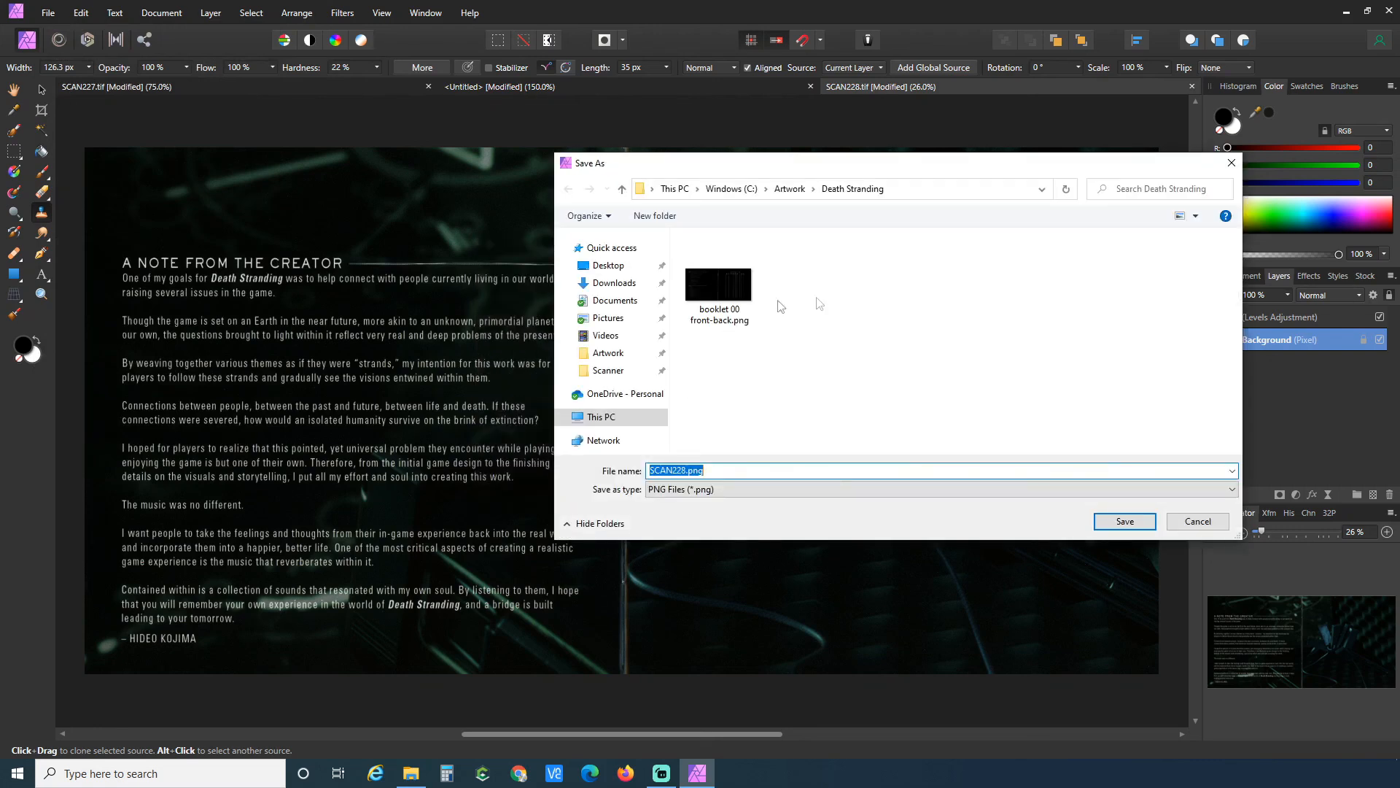
left_click(685, 472)
type("book")
left_click(1123, 520)
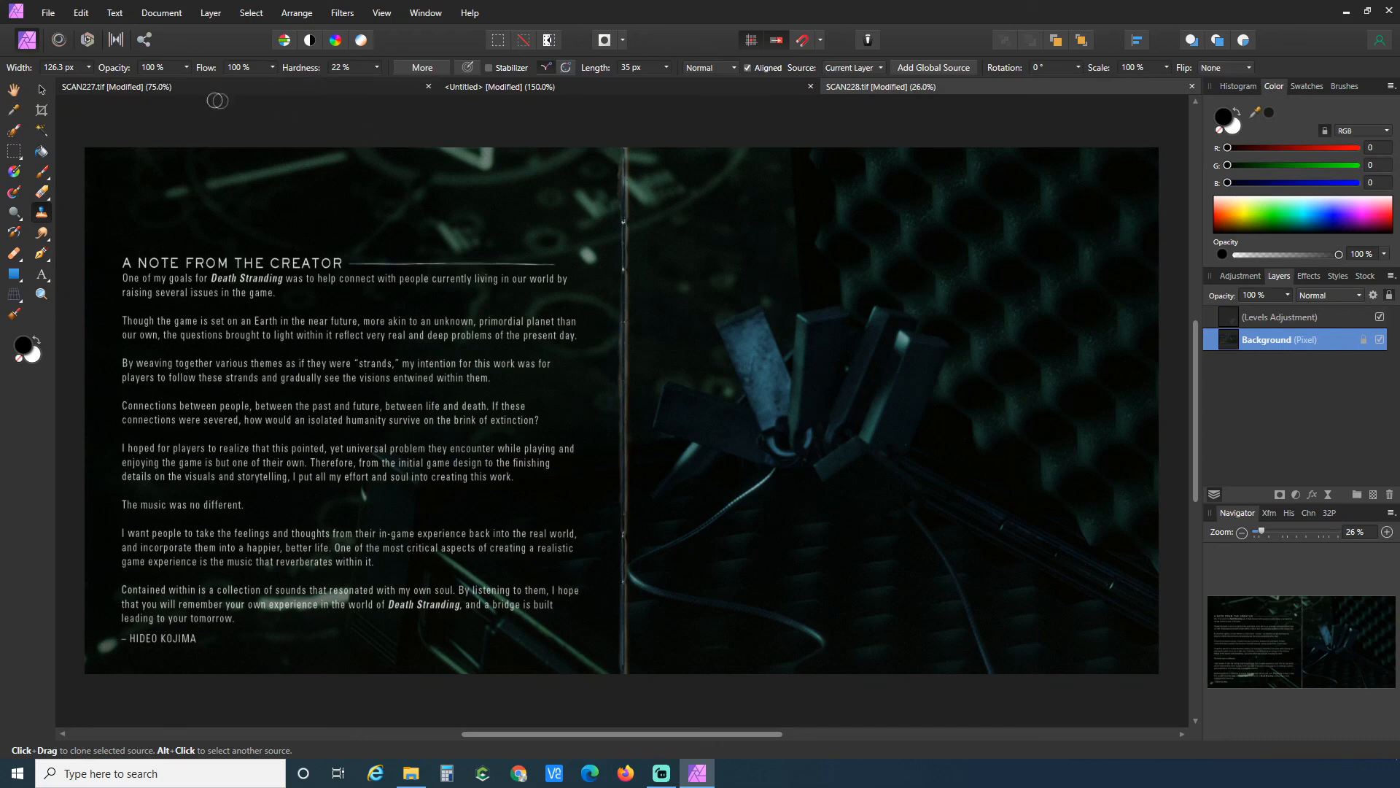
In SCAN227.tif, hide the Visible layer and toggle the Levels Adjustment and the pixel layer with effects to compare the cleanup with the scan.
left_click(172, 89)
key("m")
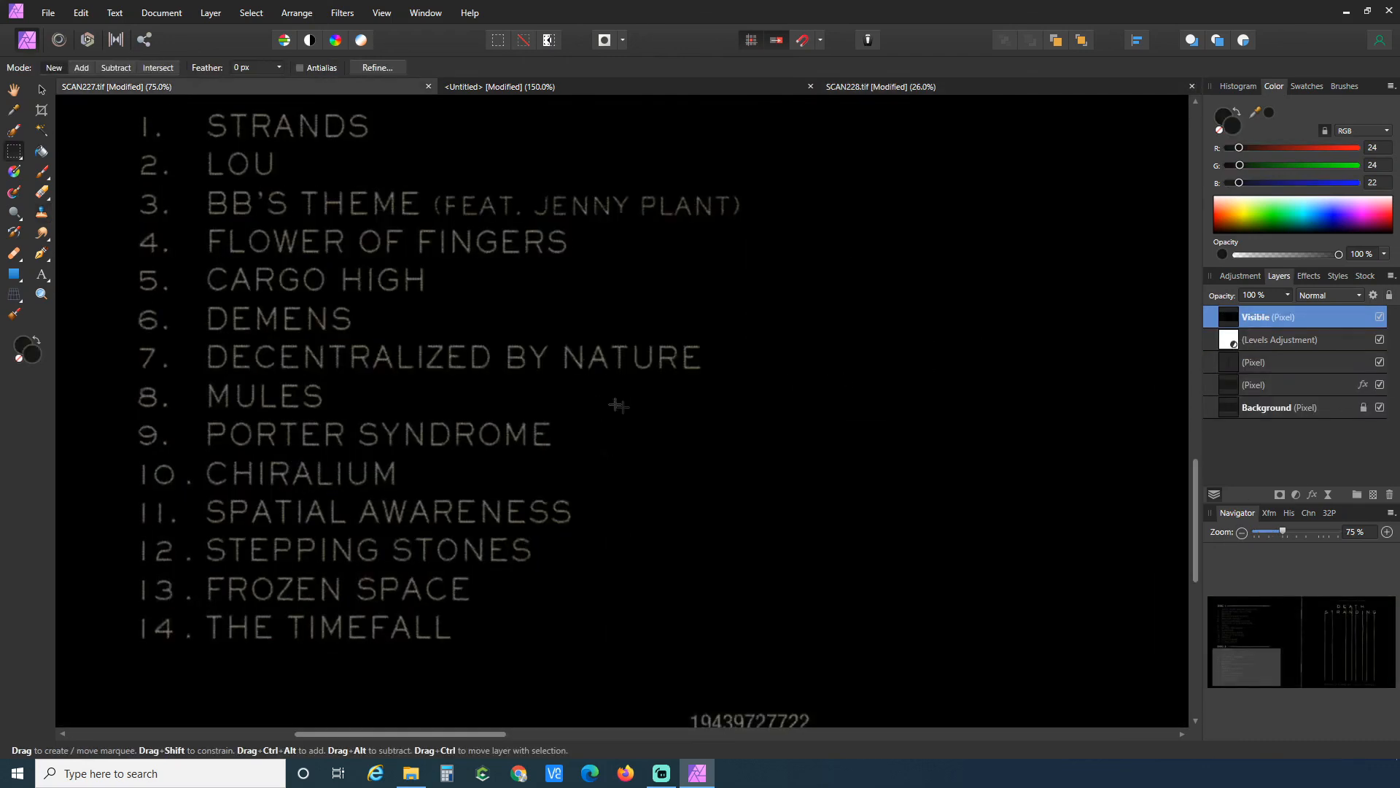
scroll(620, 406, "down", 3)
scroll(671, 440, "up", 2)
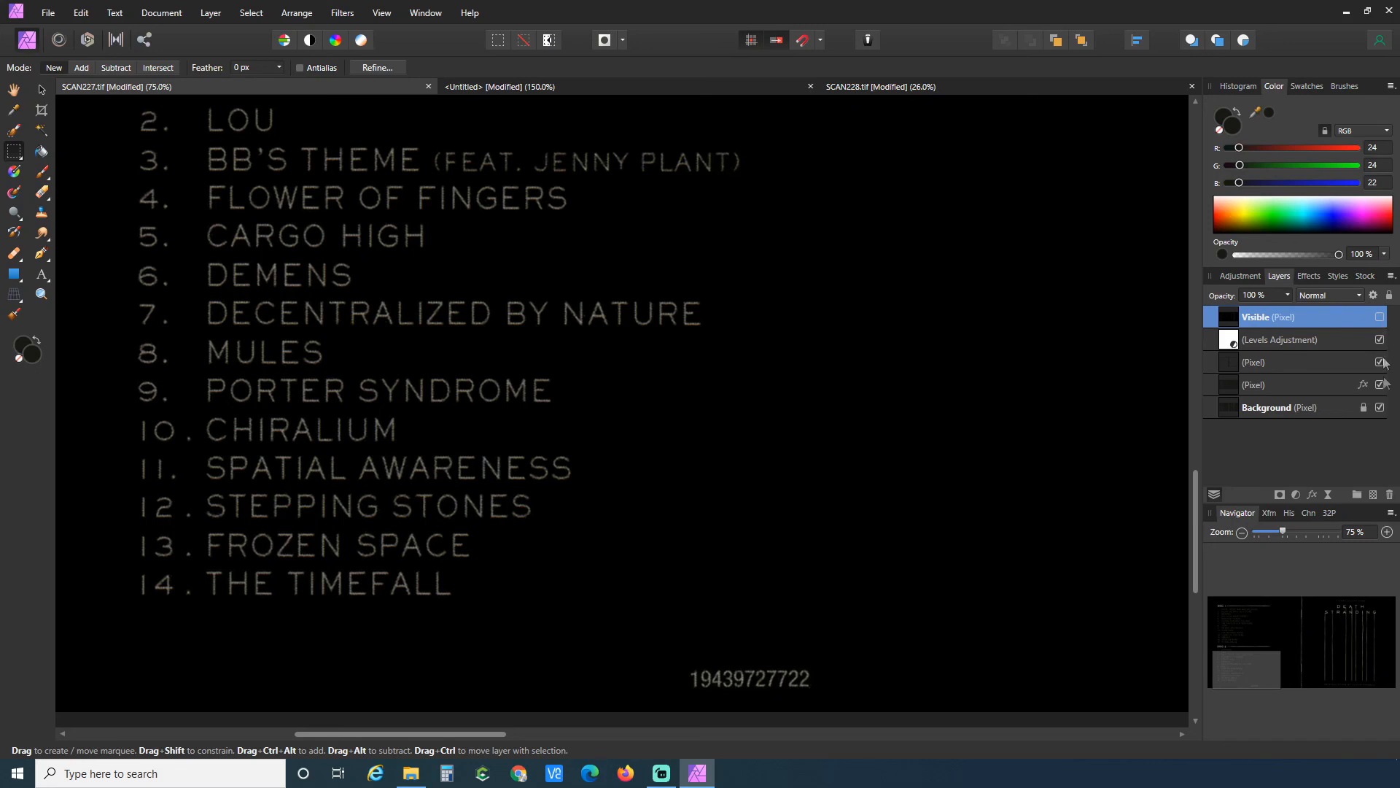
left_click(1379, 386)
left_click(1380, 340)
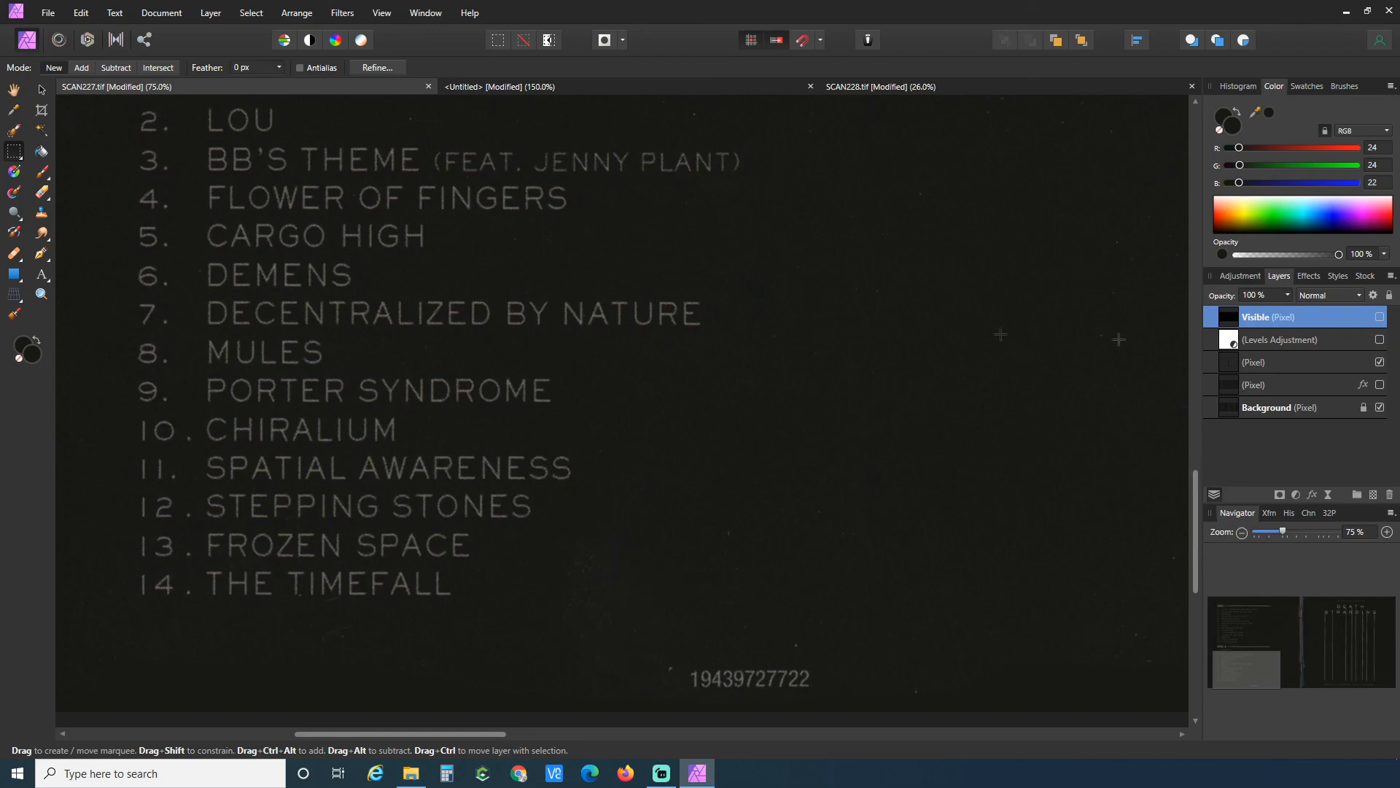
left_click(1379, 385)
left_click(1379, 340)
left_click(1241, 533)
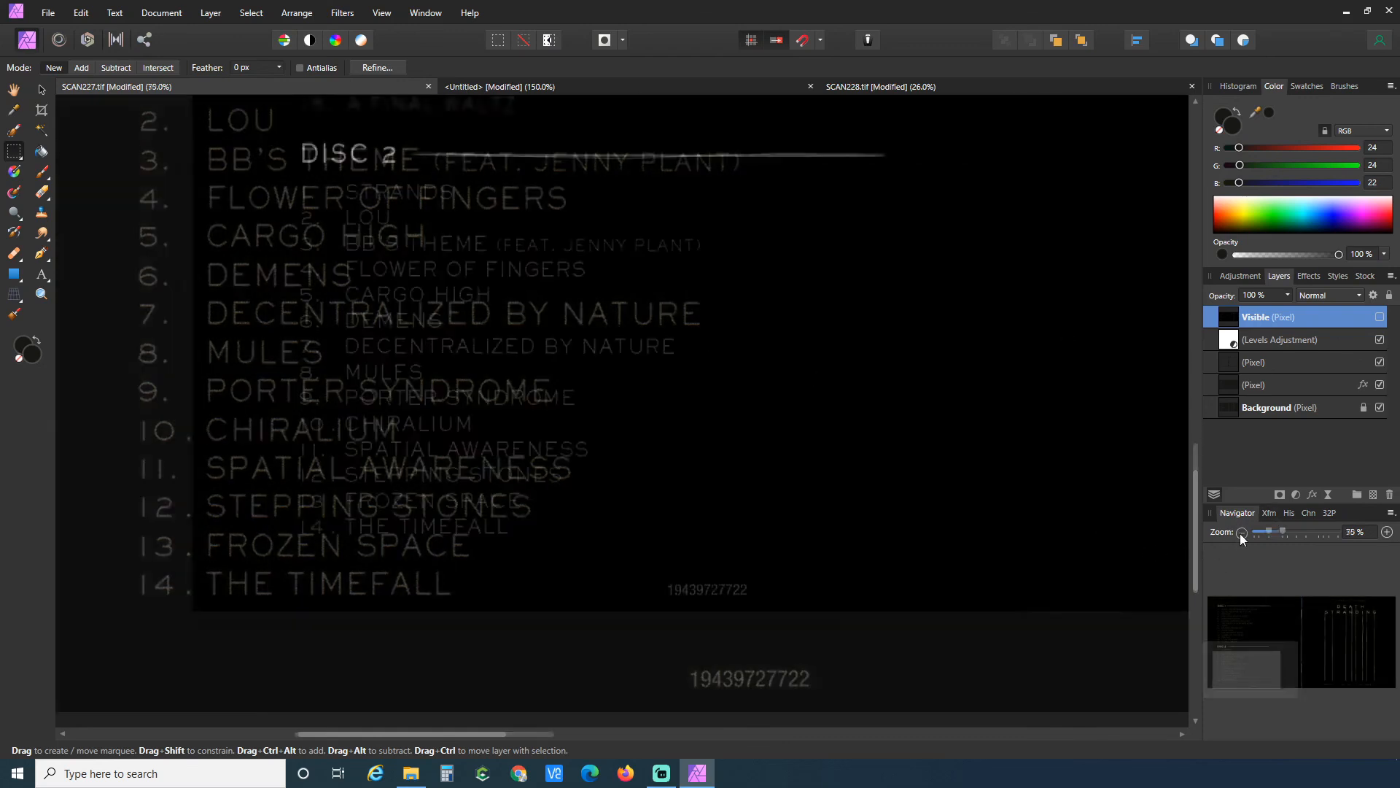